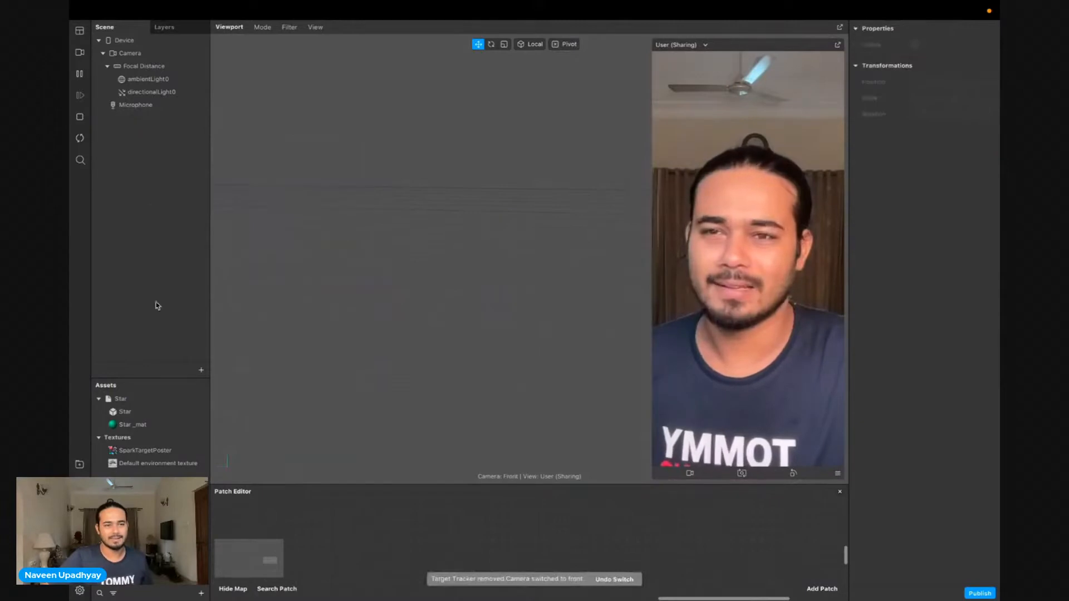
# Collapse the Star asset, check the SparkTargetPoster texture, and add a Target Tracker to the scene
pyautogui.click(116, 400)
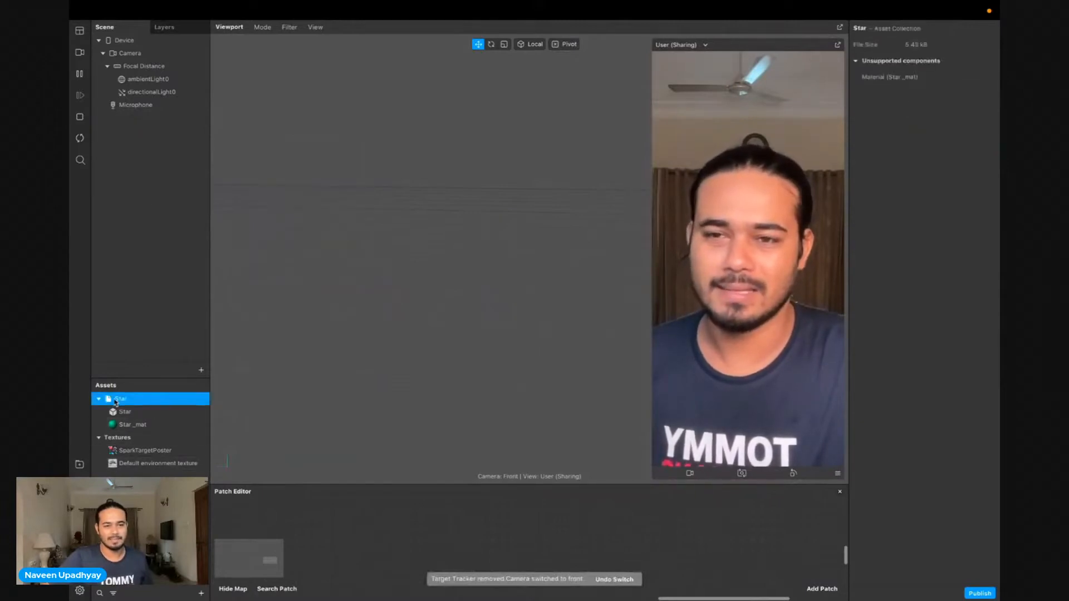
pyautogui.click(98, 400)
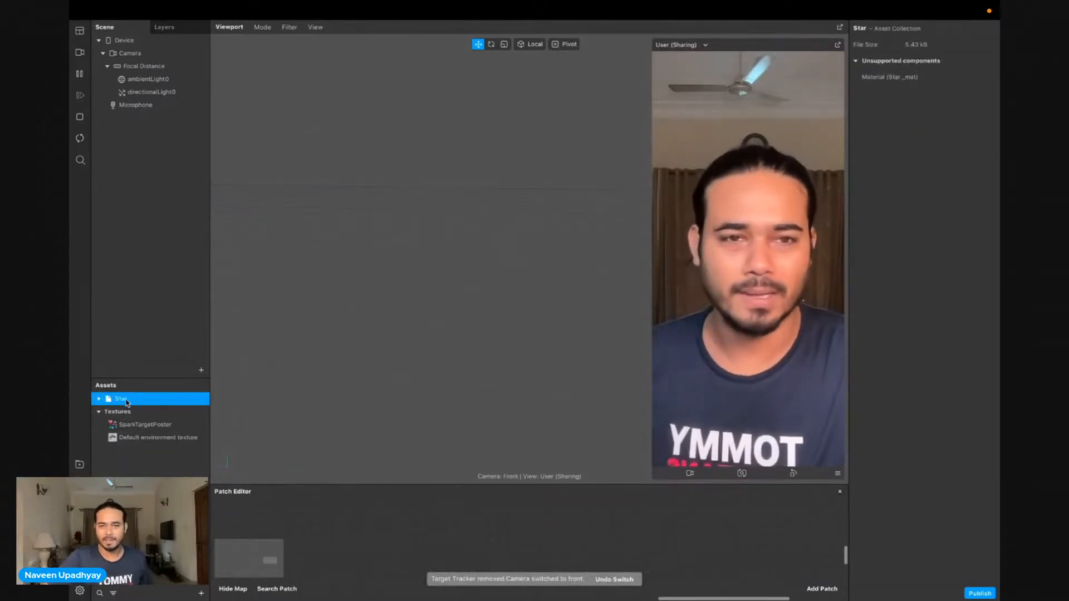
pyautogui.click(139, 425)
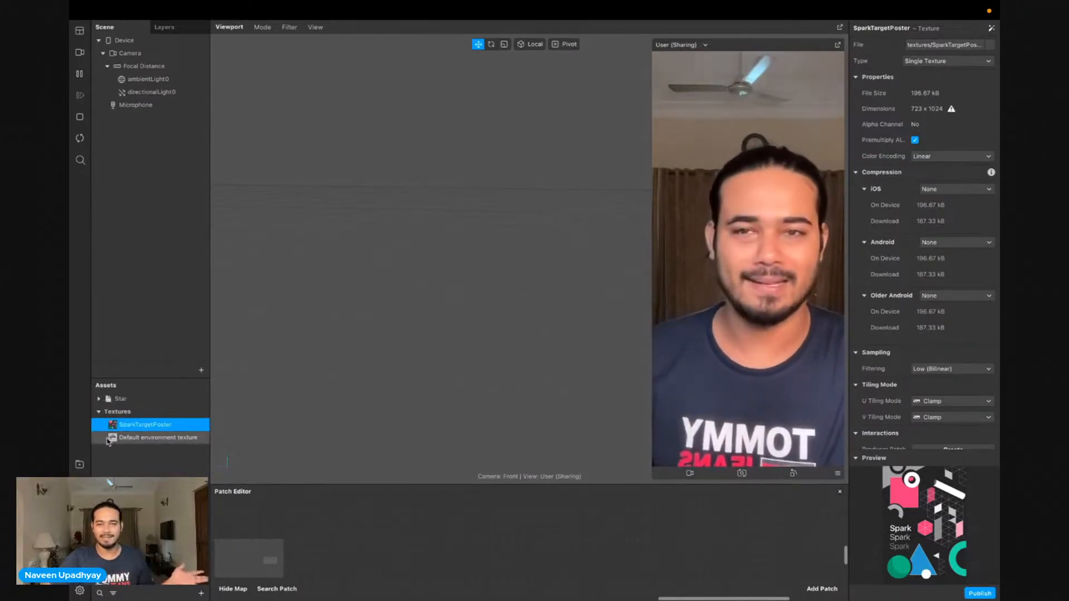
pyautogui.click(201, 370)
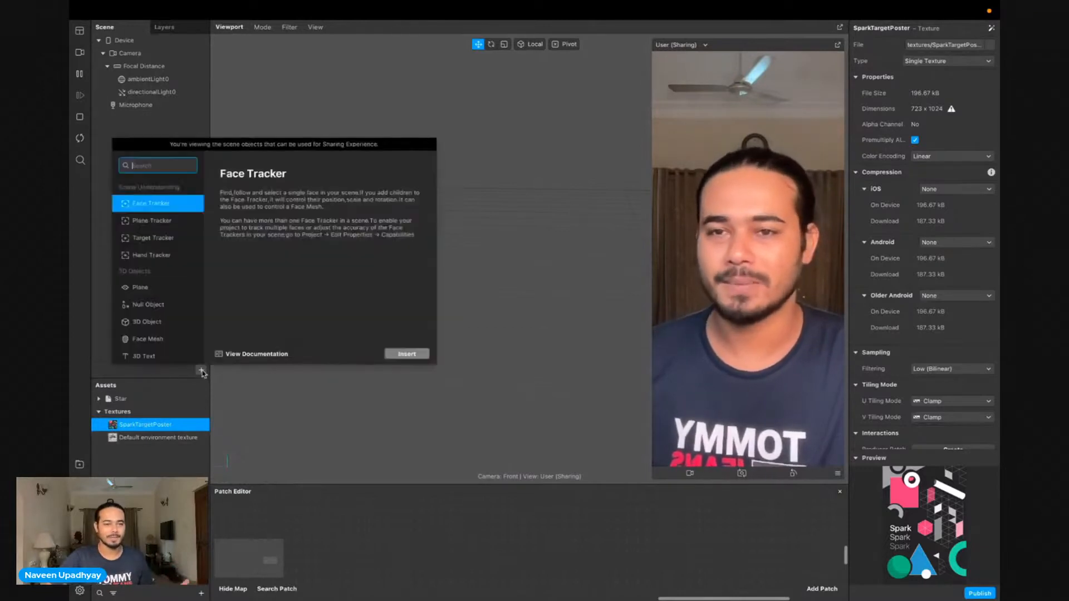
pyautogui.write('target')
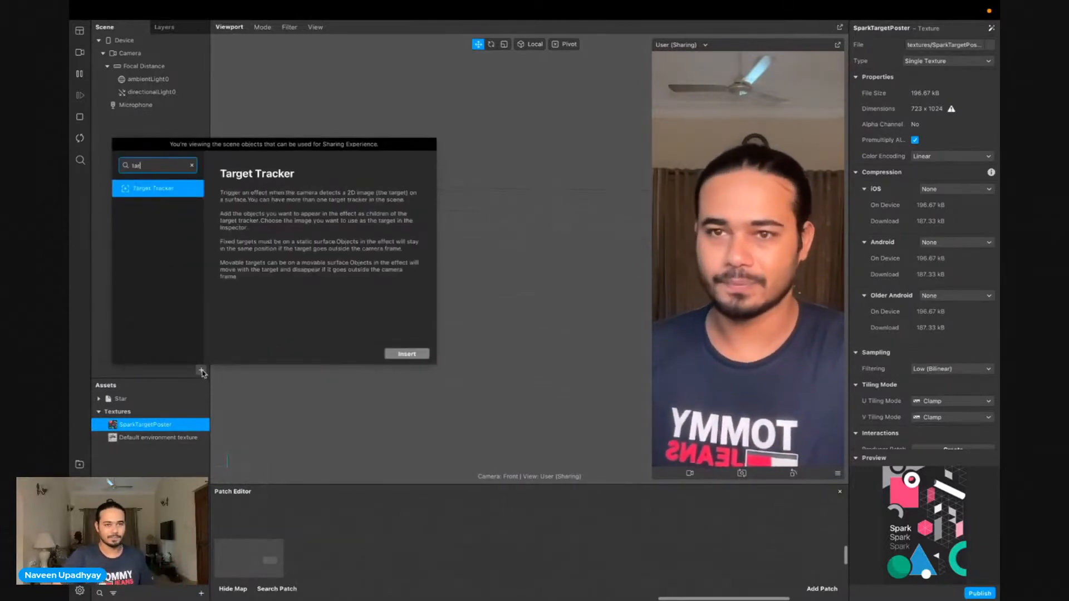
pyautogui.press('Return')
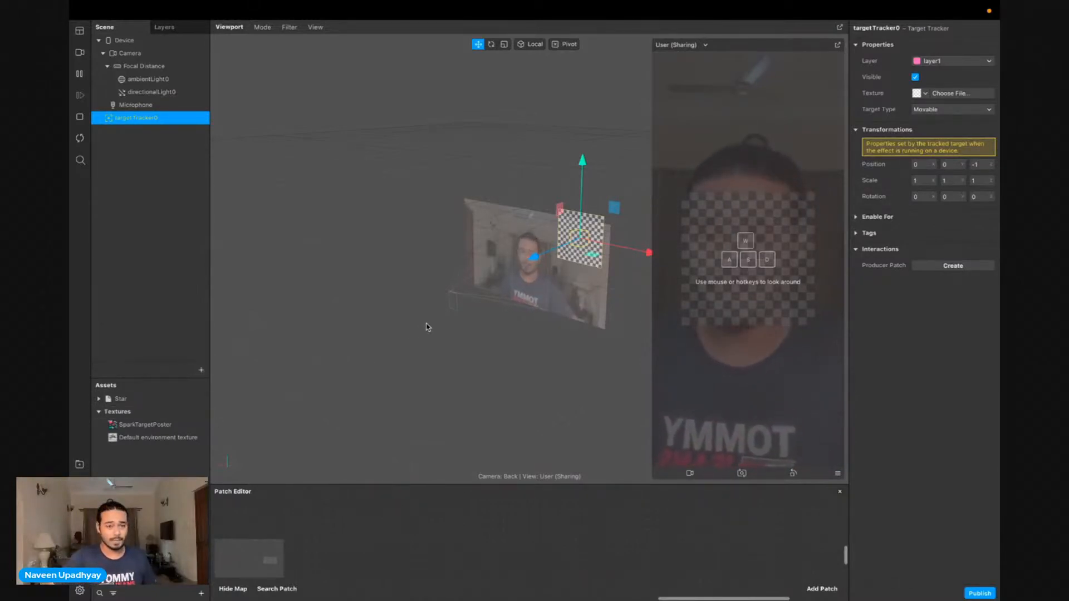
# Examine the target tracker's placement in 3D space relative to the camera from several angles
pyautogui.moveTo(490, 306); pyautogui.dragTo(381, 305)
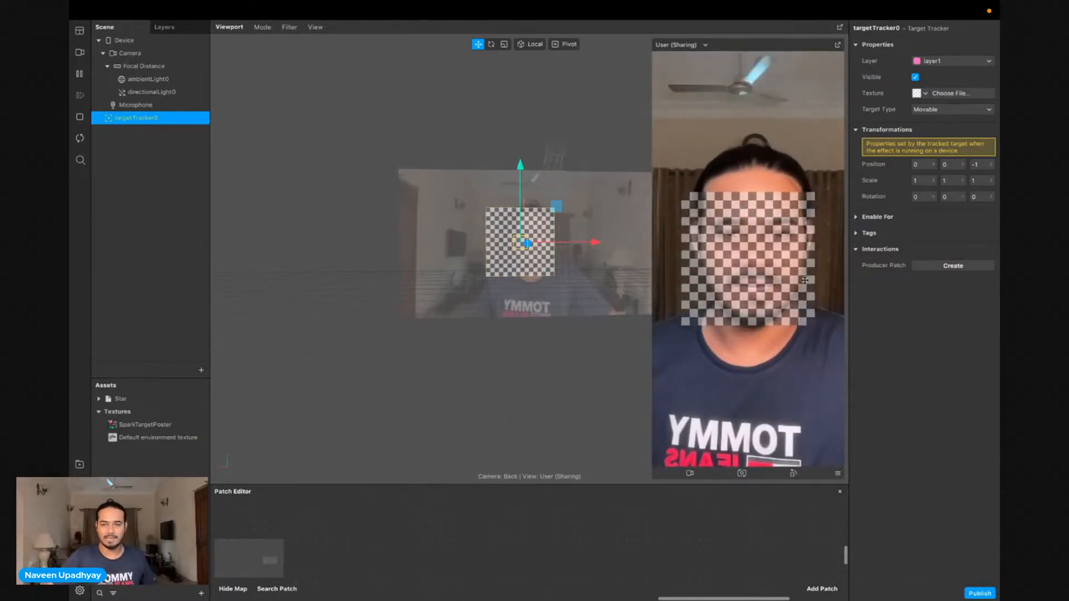
pyautogui.keyDown('alt'); pyautogui.moveTo(491, 325); pyautogui.dragTo(645, 331); pyautogui.keyUp('alt')
pyautogui.keyDown('alt'); pyautogui.moveTo(439, 319); pyautogui.dragTo(410, 313); pyautogui.keyUp('alt')
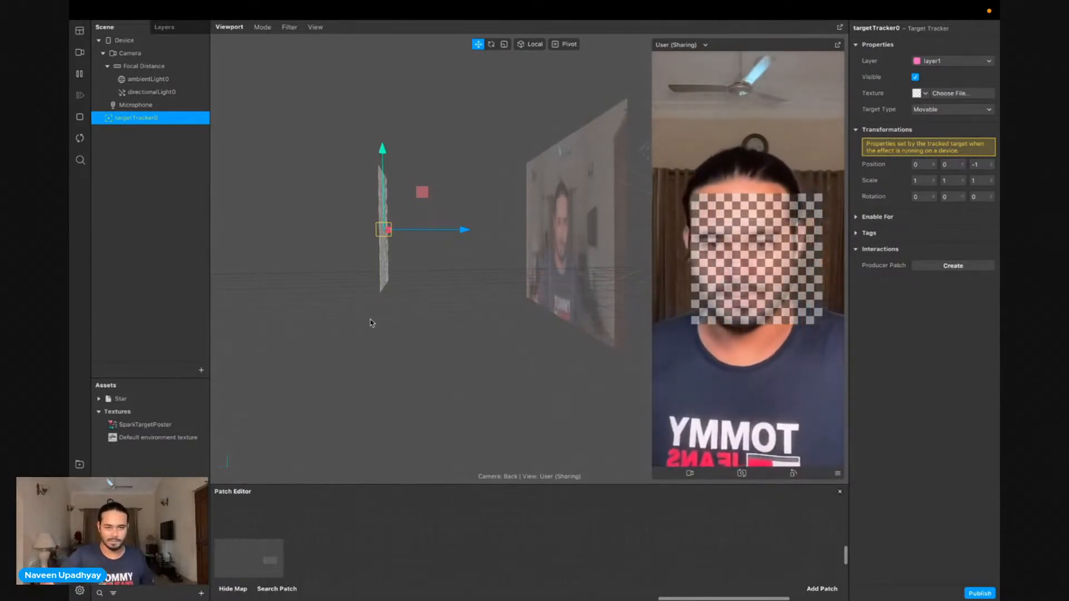
pyautogui.moveTo(383, 319); pyautogui.dragTo(394, 405)
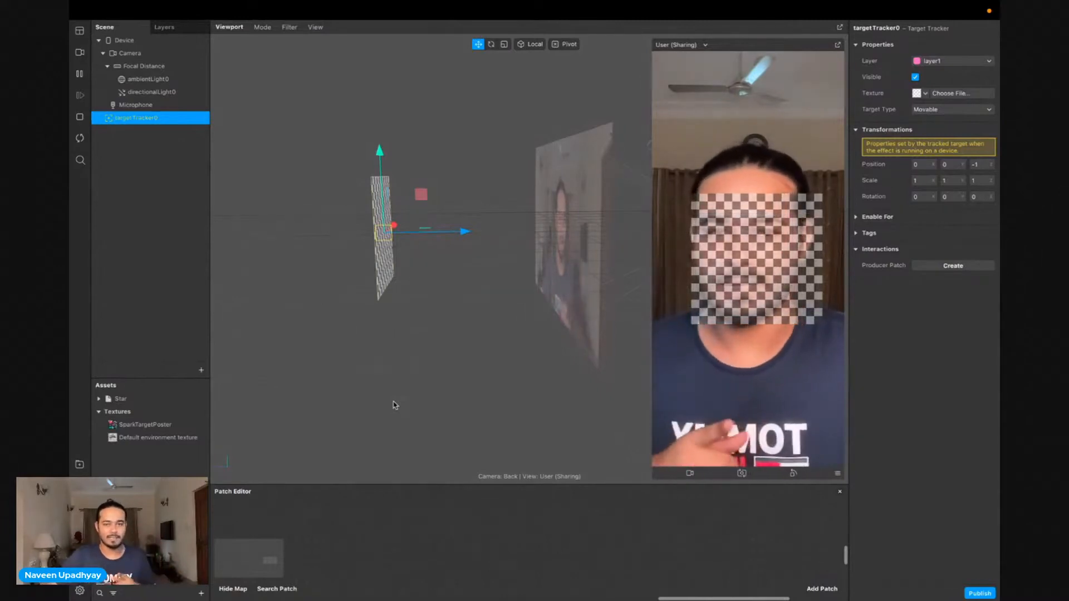
pyautogui.keyDown('alt'); pyautogui.moveTo(490, 334); pyautogui.dragTo(282, 348); pyautogui.keyUp('alt')
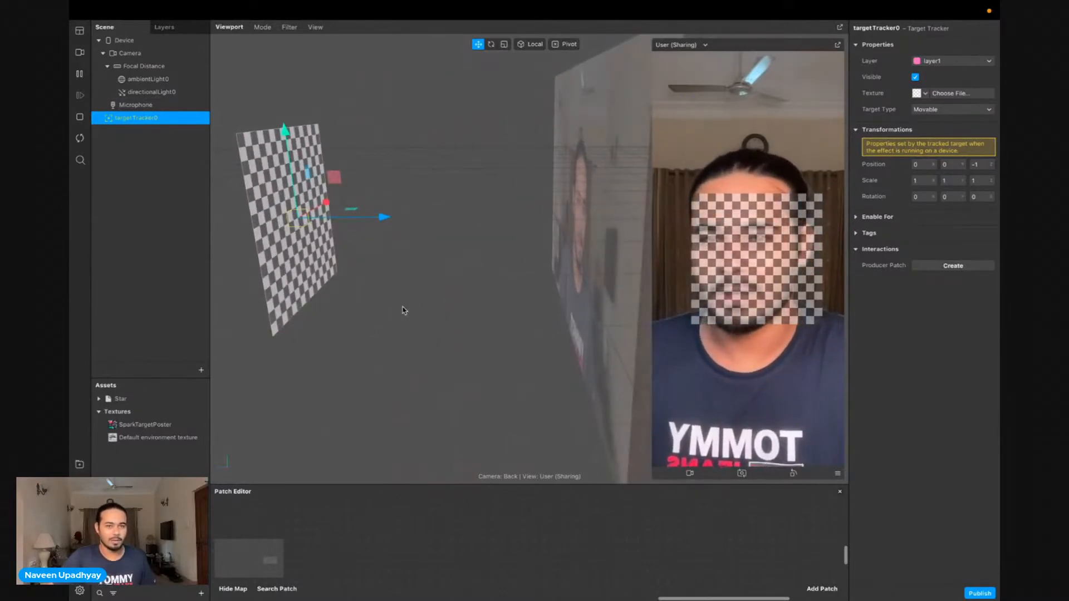
pyautogui.keyDown('alt'); pyautogui.moveTo(401, 310); pyautogui.dragTo(419, 264); pyautogui.keyUp('alt')
pyautogui.keyDown('alt'); pyautogui.moveTo(384, 151); pyautogui.dragTo(439, 334); pyautogui.keyUp('alt')
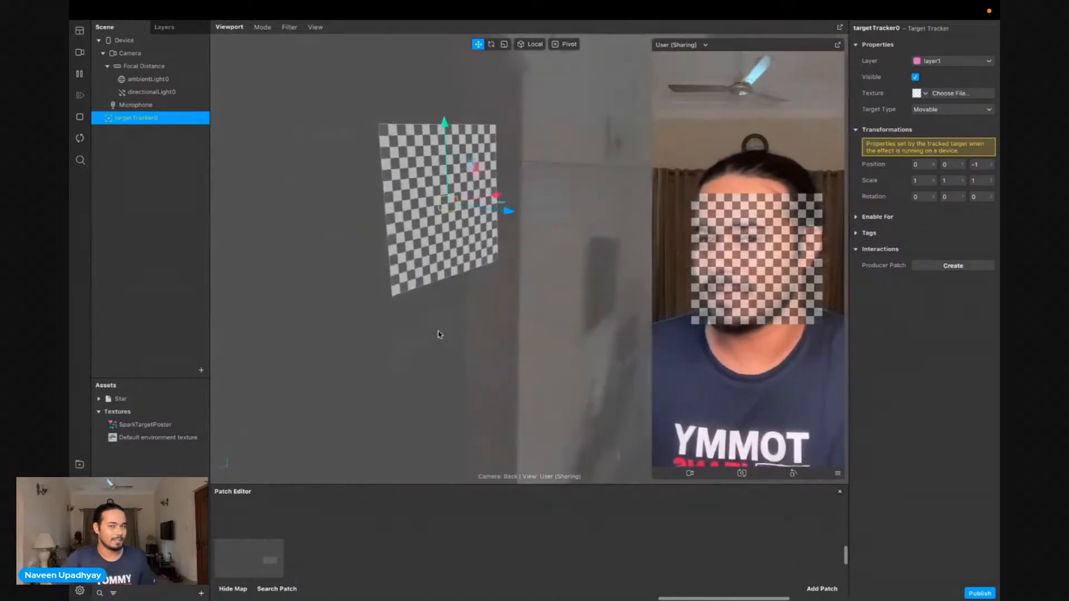
# Add a plane under Focal Distance and delete it again
pyautogui.click(171, 69)
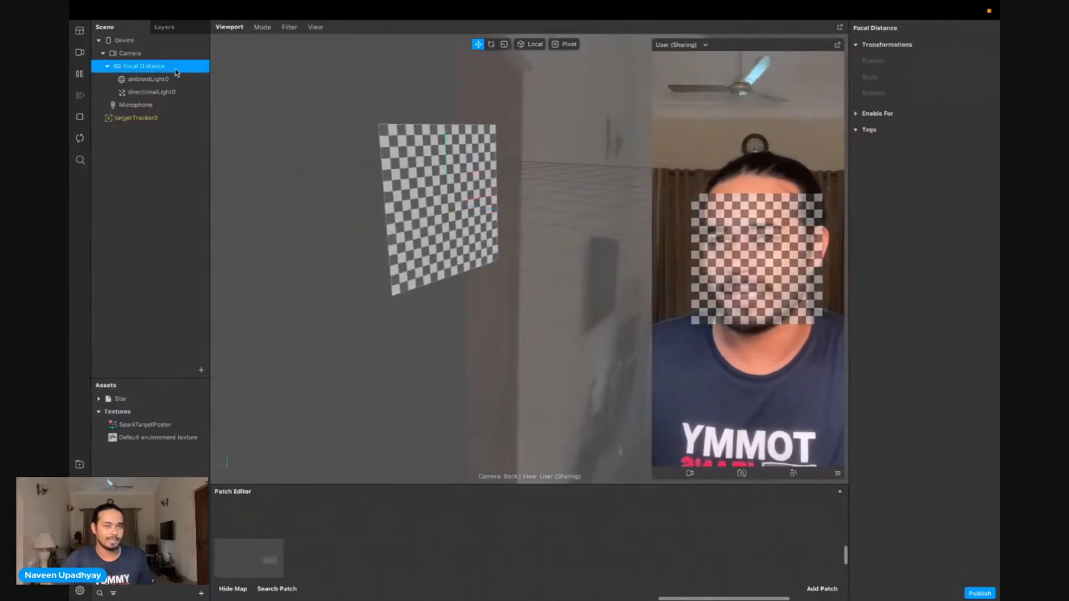
pyautogui.rightClick(203, 73)
pyautogui.moveTo(223, 73)
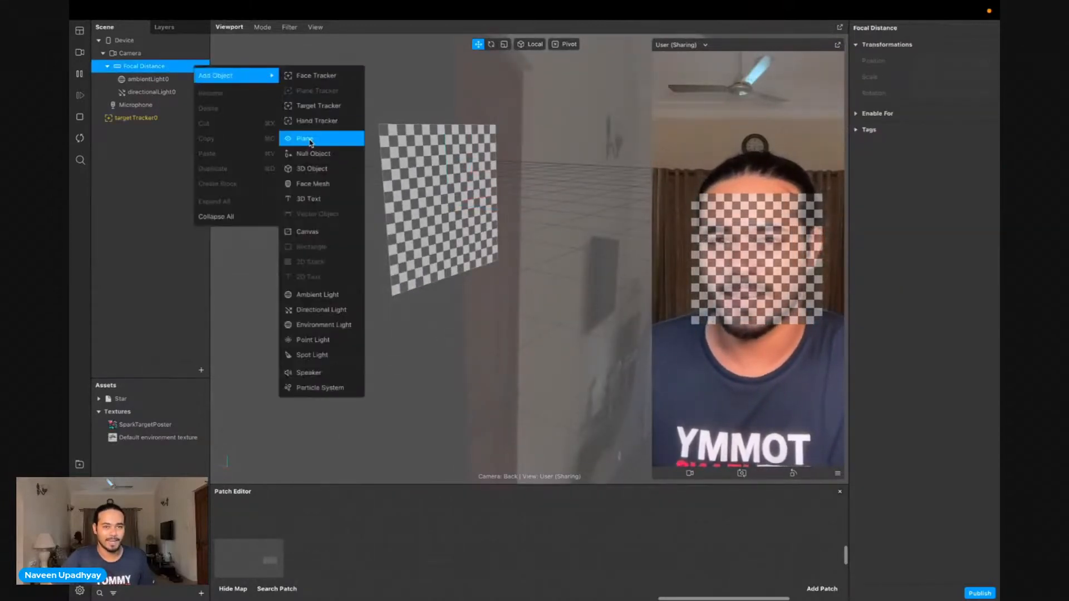
pyautogui.click(293, 139)
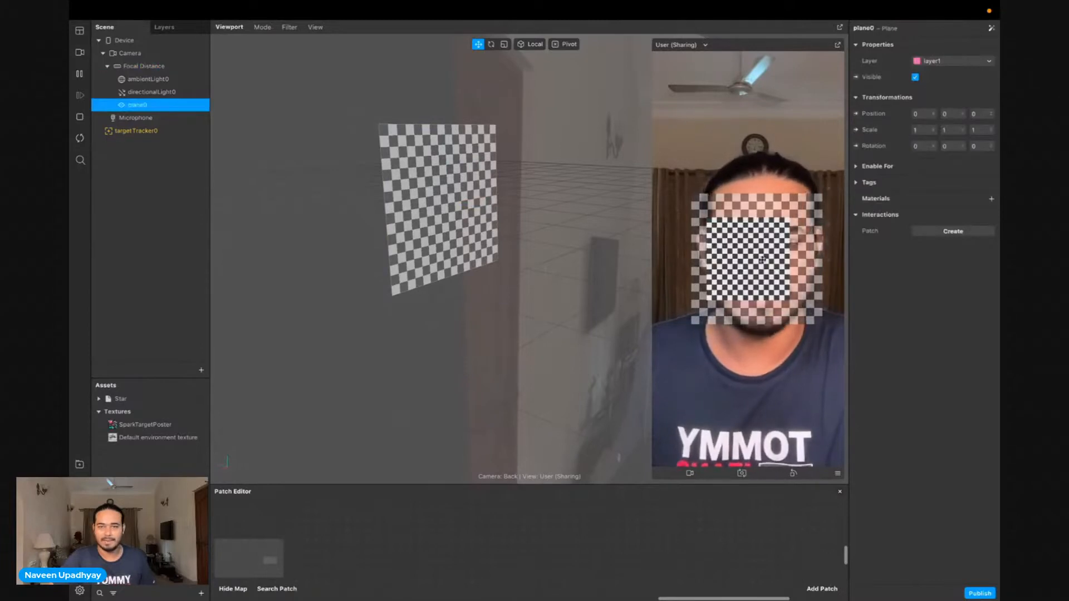
pyautogui.rightClick(142, 105)
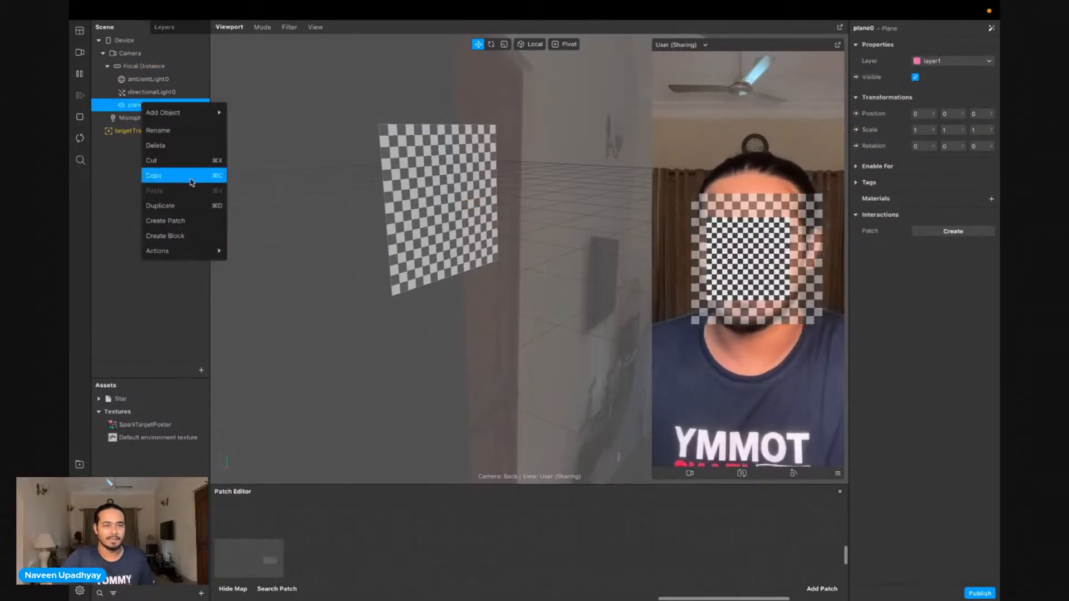
pyautogui.click(184, 145)
# Assign the SparkTargetPoster texture to targetTracker0 as its target image
pyautogui.click(155, 117)
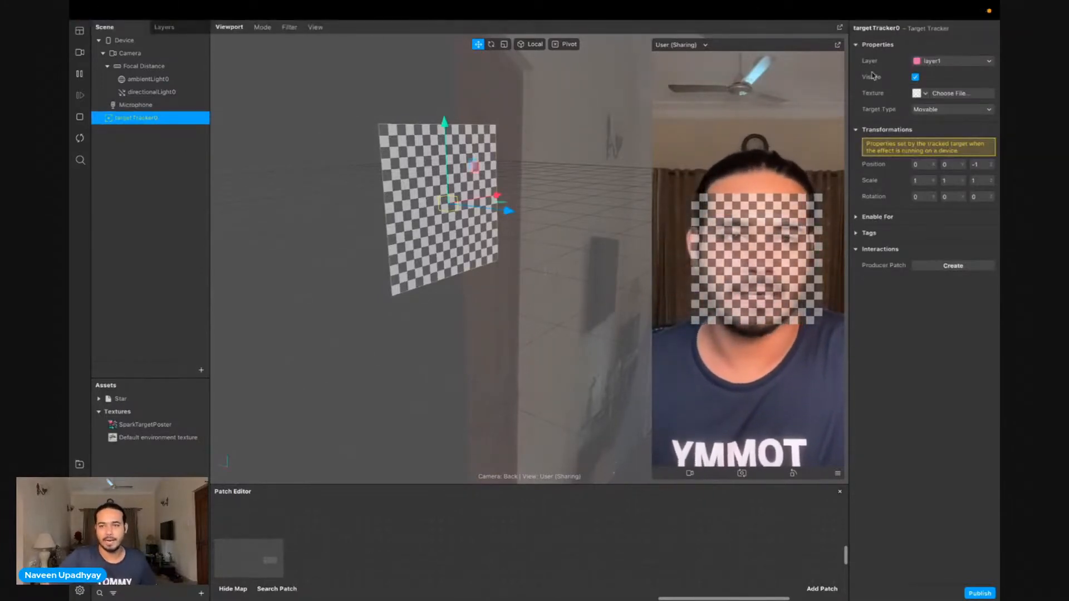
pyautogui.click(926, 96)
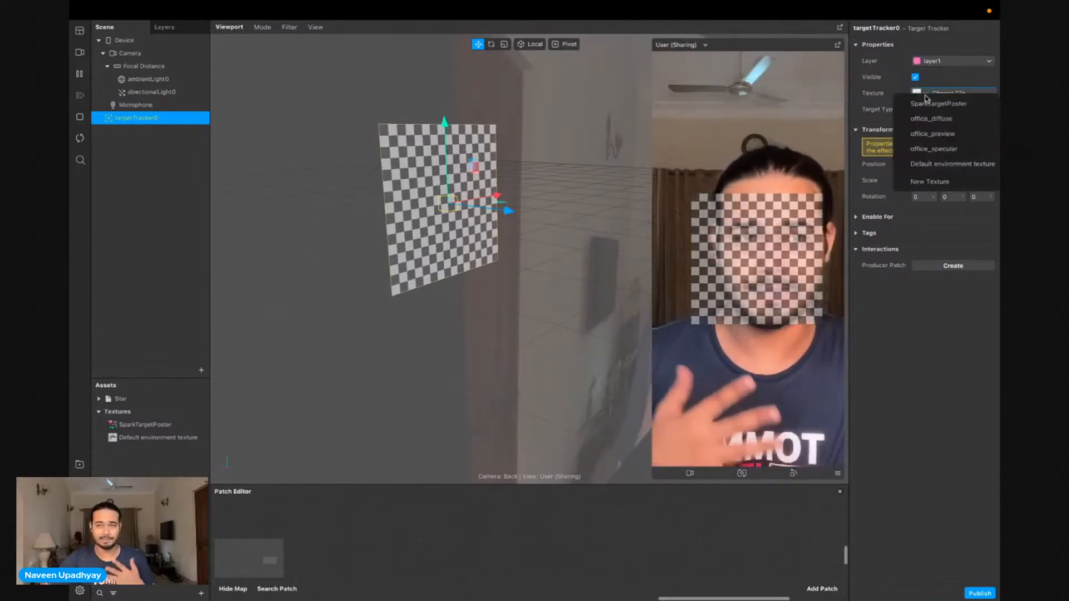
pyautogui.click(926, 97)
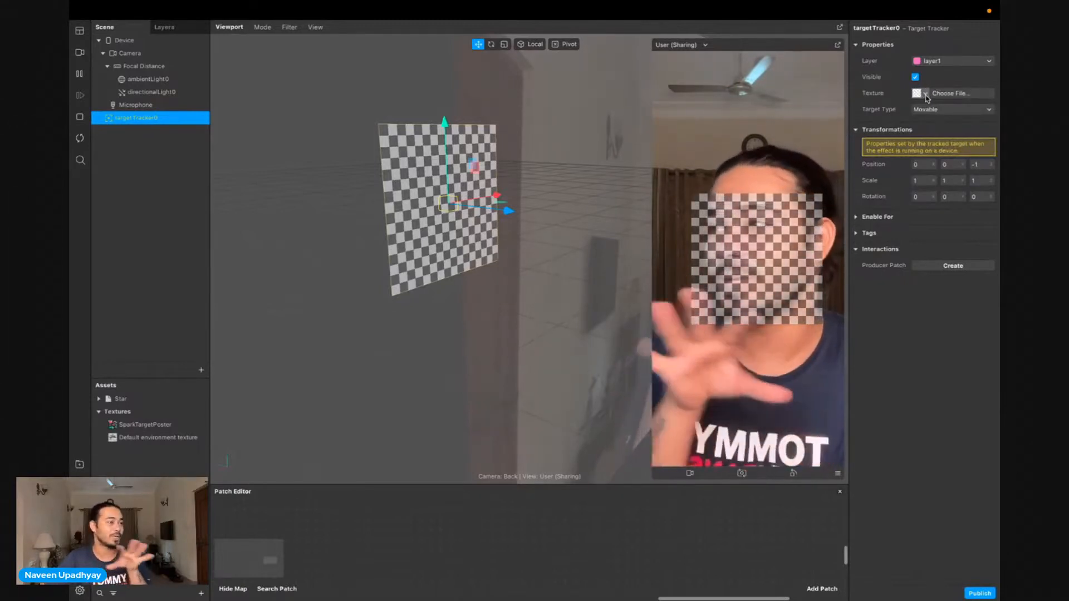
pyautogui.click(145, 426)
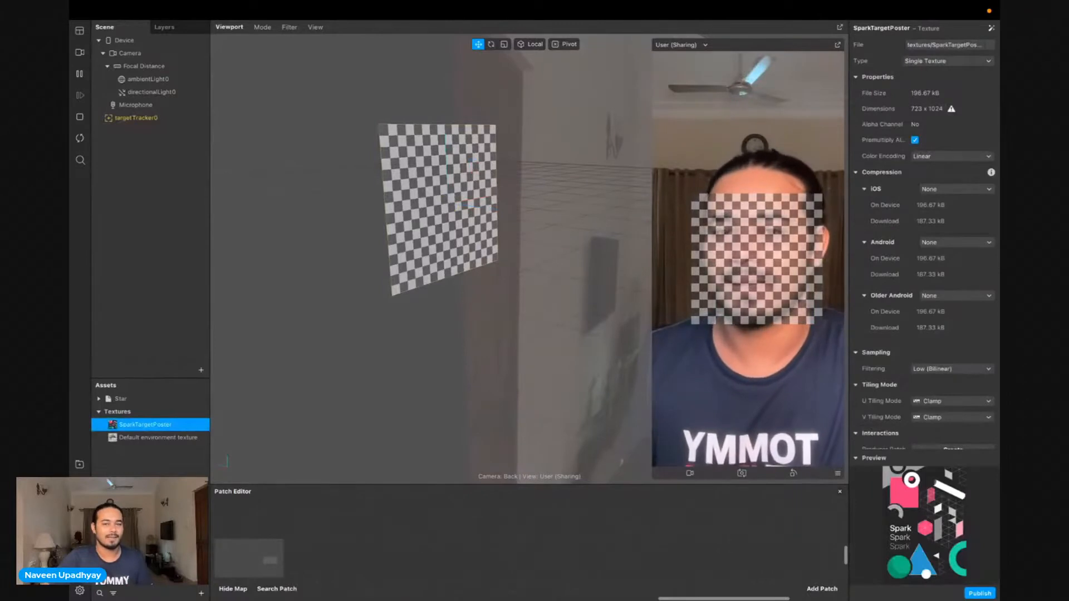
pyautogui.click(153, 119)
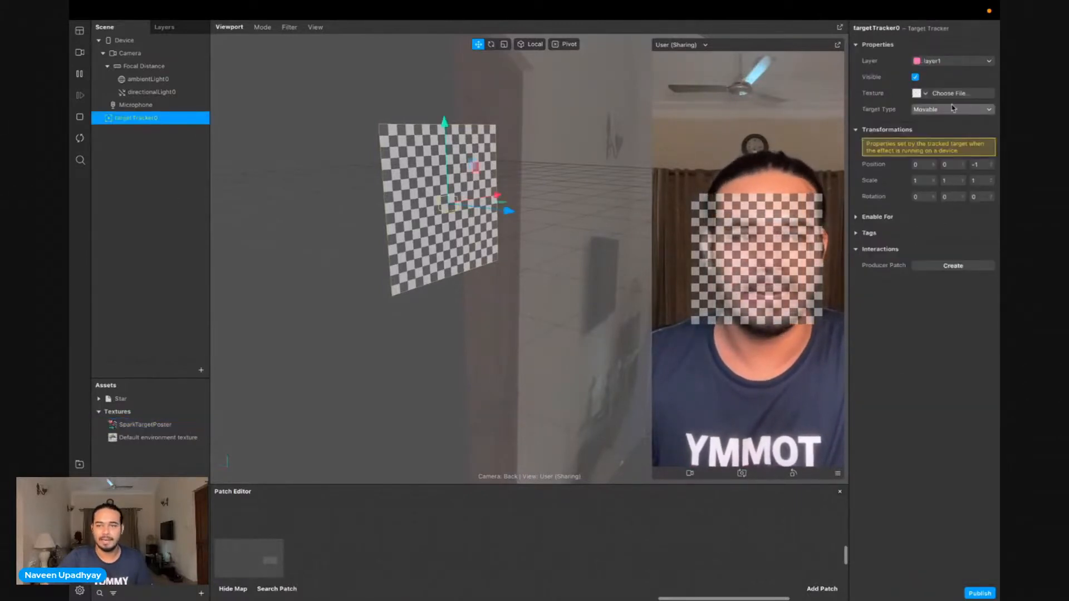
pyautogui.click(927, 93)
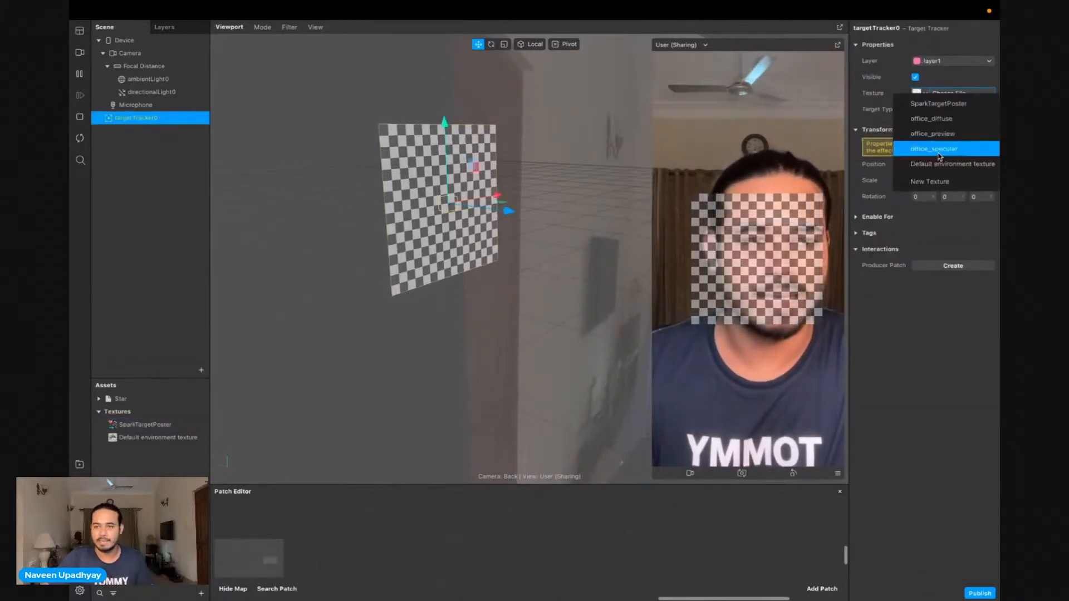
pyautogui.click(924, 105)
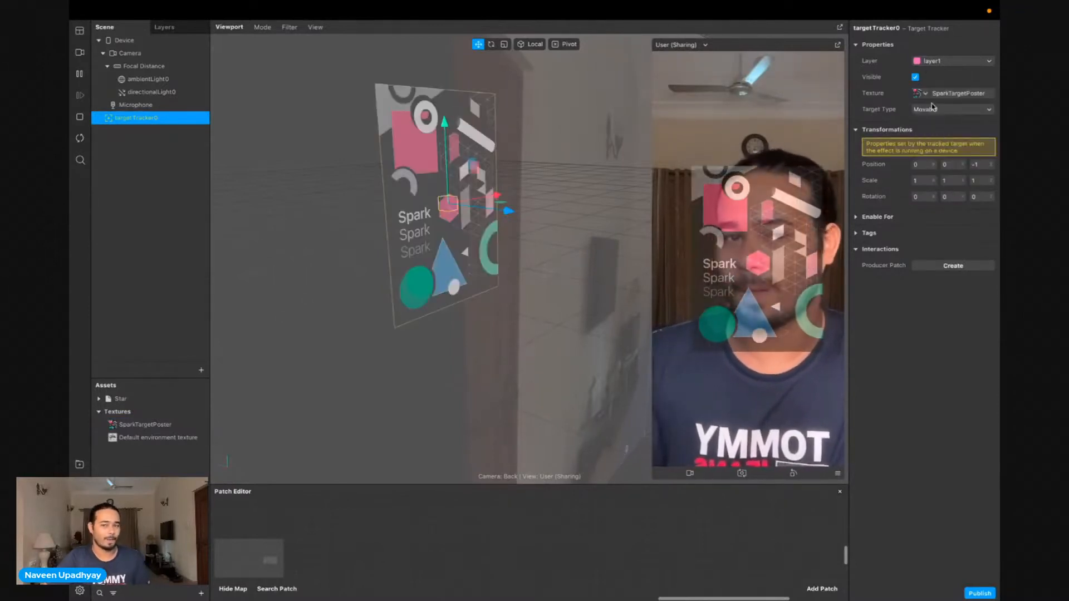
# Place the Star asset in the scene as a child of targetTracker0
pyautogui.moveTo(452, 302)
pyautogui.keyDown('alt'); pyautogui.mouseDown()
pyautogui.moveTo(360, 304)
pyautogui.moveTo(466, 307)
pyautogui.mouseUp(); pyautogui.keyUp('alt')
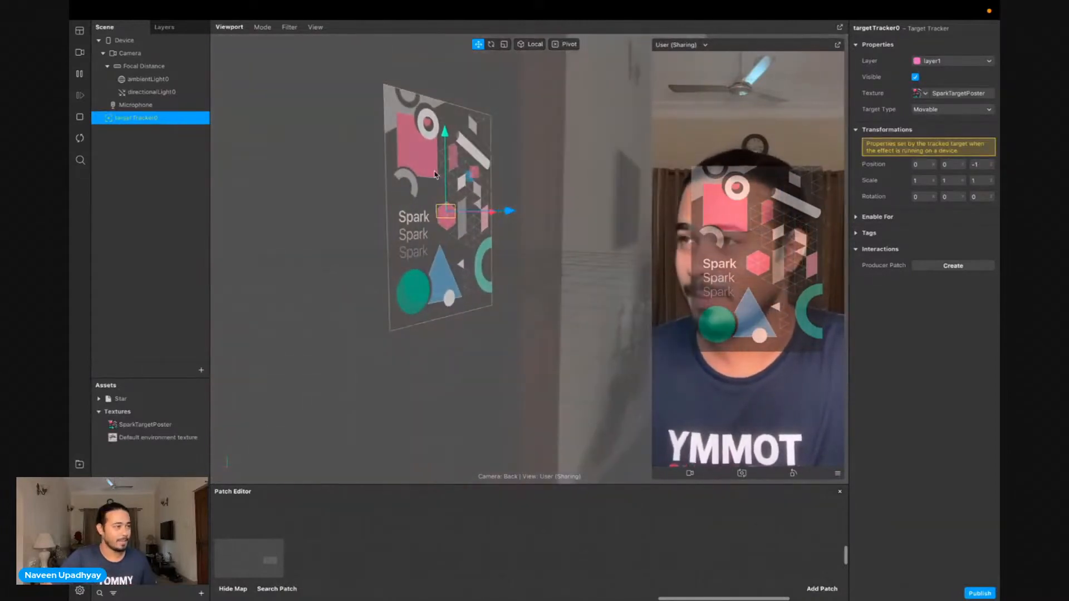
pyautogui.scroll(2, 410, 202)
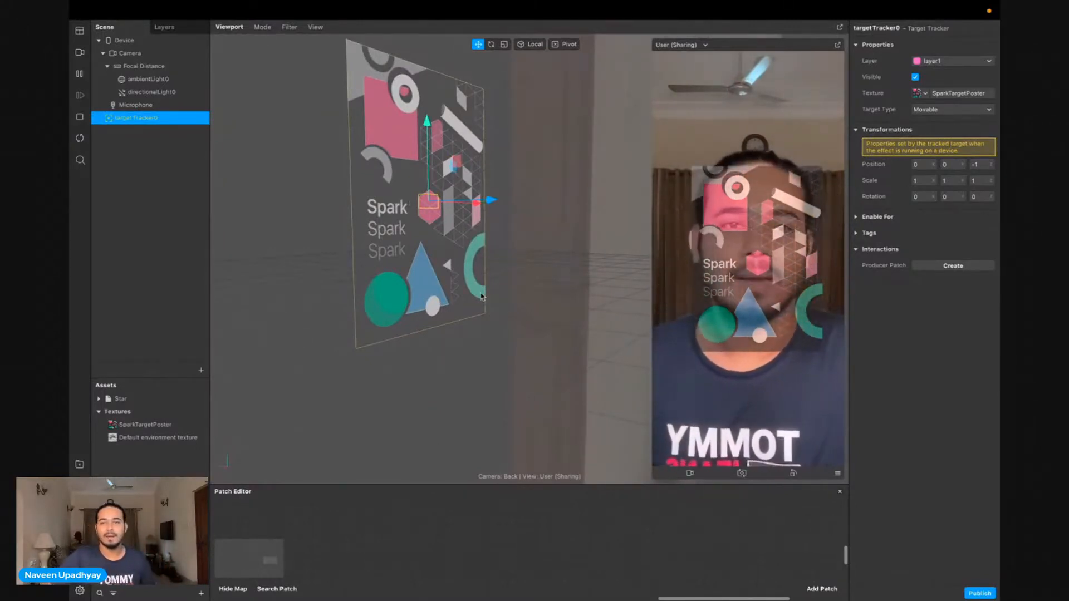
pyautogui.moveTo(414, 298); pyautogui.dragTo(400, 298)
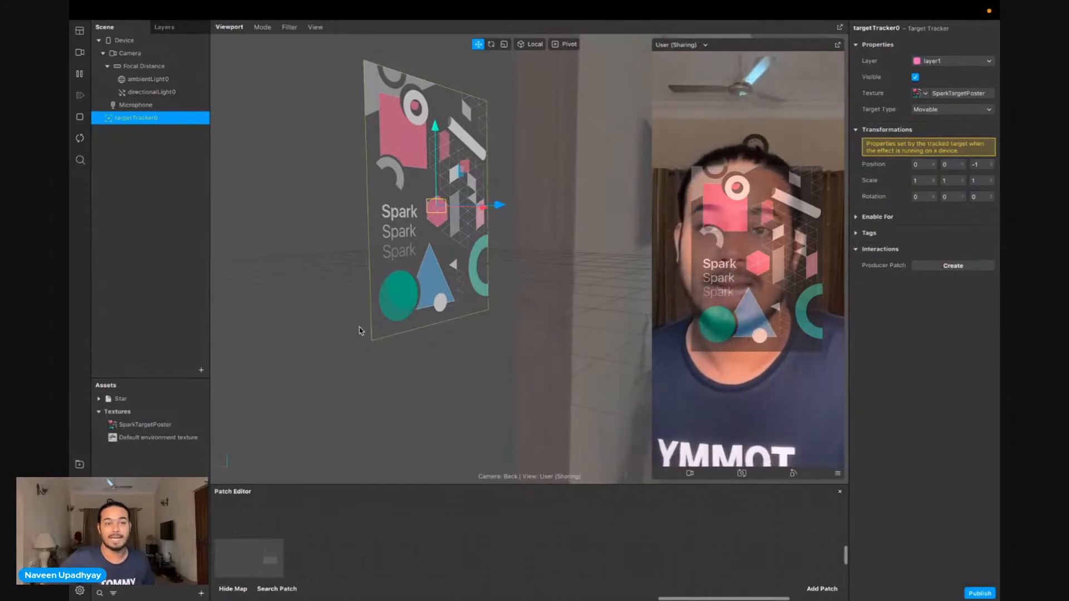
pyautogui.click(121, 398)
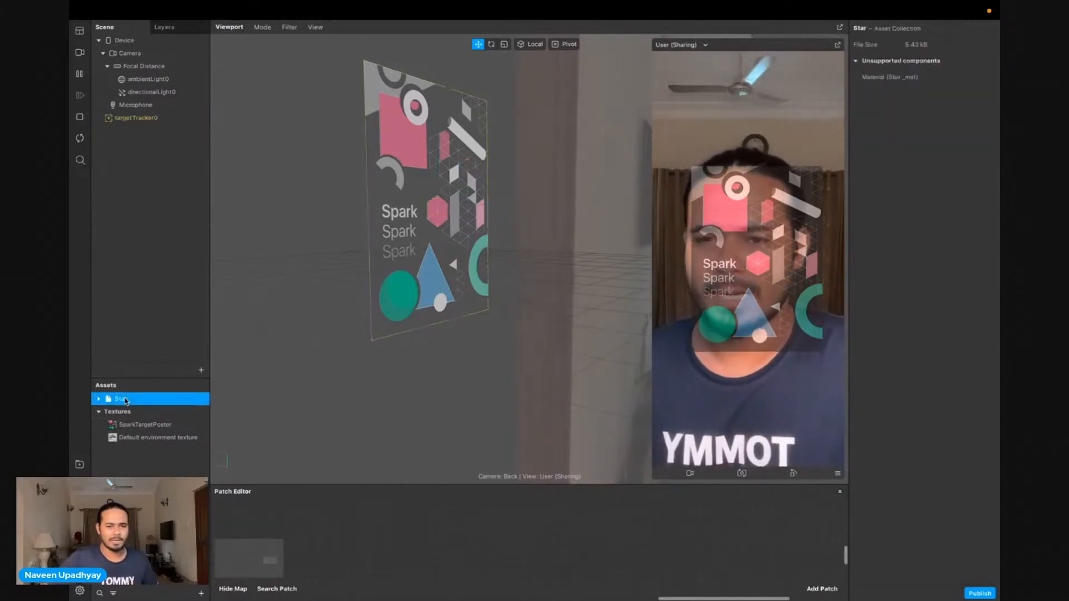
pyautogui.moveTo(133, 405); pyautogui.dragTo(157, 120)
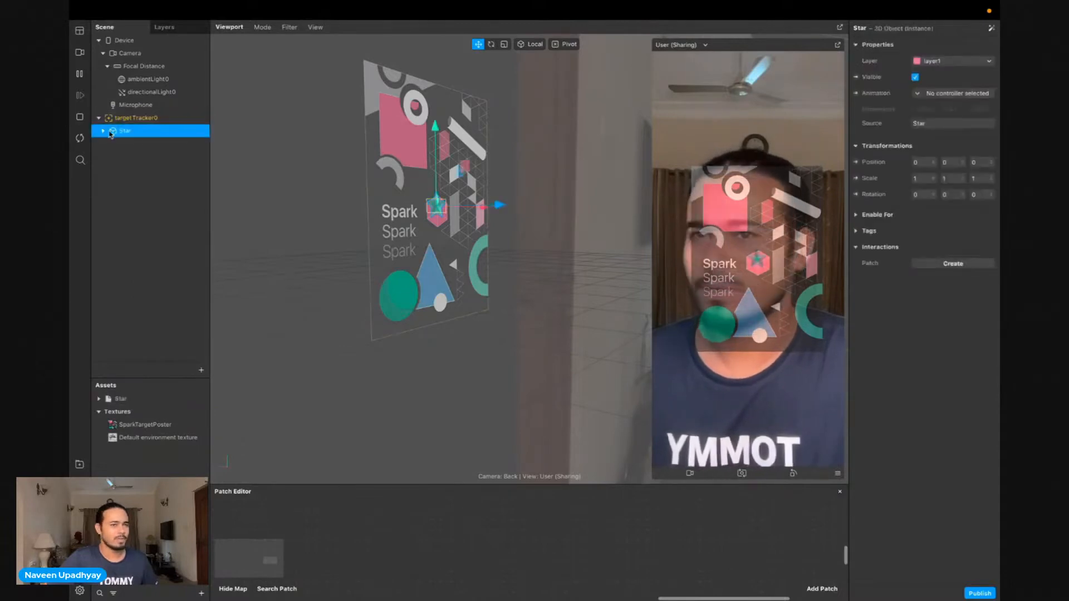
# Set the Star object's scale to 3 on the X, Y and Z axes
pyautogui.moveTo(405, 230)
pyautogui.keyDown('alt'); pyautogui.mouseDown()
pyautogui.moveTo(356, 227)
pyautogui.moveTo(418, 225)
pyautogui.mouseUp(); pyautogui.keyUp('alt')
pyautogui.scroll(4, 425, 217)
pyautogui.scroll(3, 425, 217)
pyautogui.keyDown('alt'); pyautogui.moveTo(358, 217); pyautogui.dragTo(427, 239, button='right'); pyautogui.keyUp('alt')
pyautogui.keyDown('alt'); pyautogui.moveTo(405, 251); pyautogui.dragTo(457, 256); pyautogui.keyUp('alt')
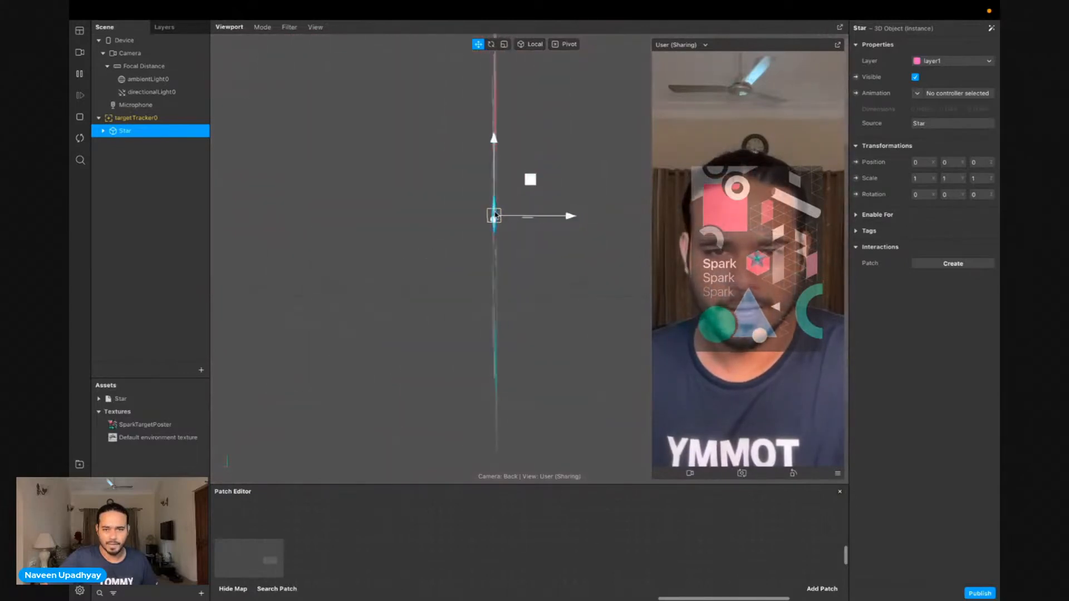
pyautogui.keyDown('alt'); pyautogui.moveTo(535, 287); pyautogui.dragTo(359, 300); pyautogui.keyUp('alt')
pyautogui.keyDown('alt'); pyautogui.moveTo(534, 313); pyautogui.dragTo(478, 309); pyautogui.keyUp('alt')
pyautogui.keyDown('alt'); pyautogui.moveTo(411, 305); pyautogui.dragTo(365, 172); pyautogui.keyUp('alt')
pyautogui.click(925, 179)
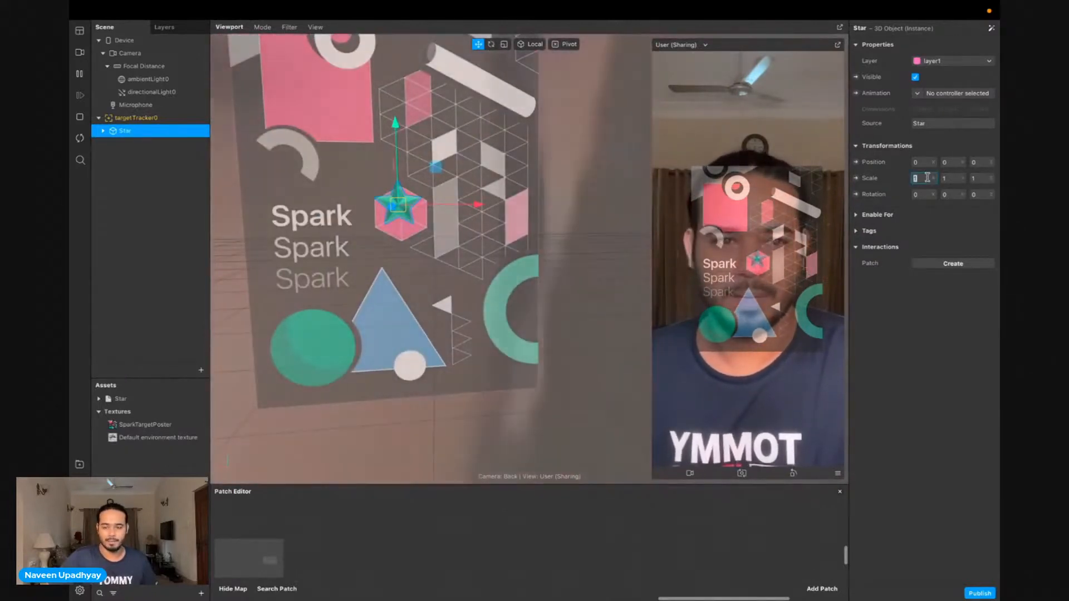
pyautogui.write('3')
pyautogui.press('Tab')
pyautogui.write('3')
pyautogui.press('Tab')
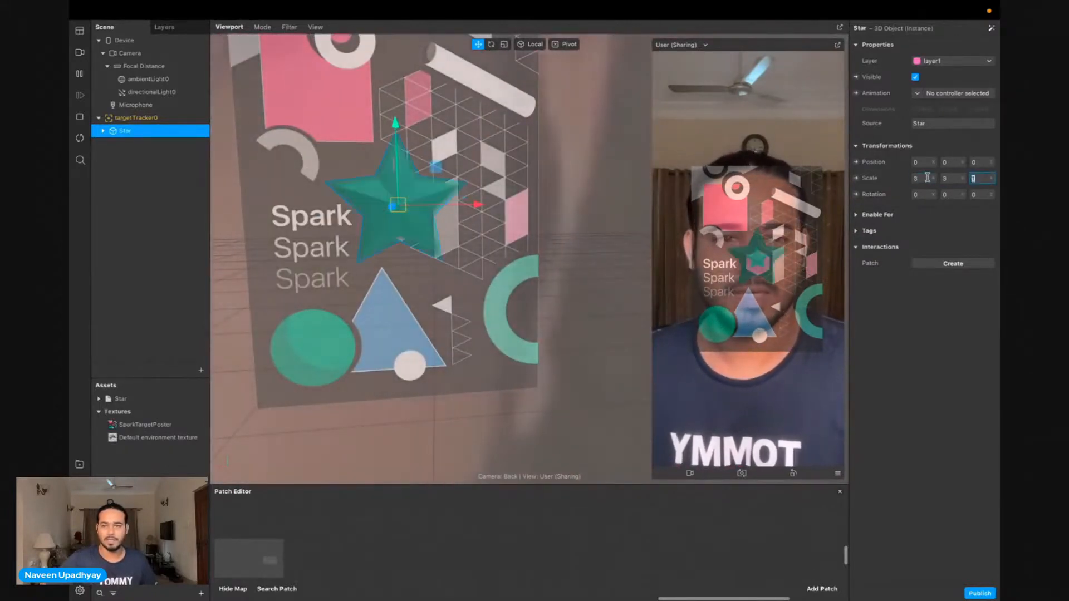
pyautogui.write('3')
pyautogui.press('Tab')
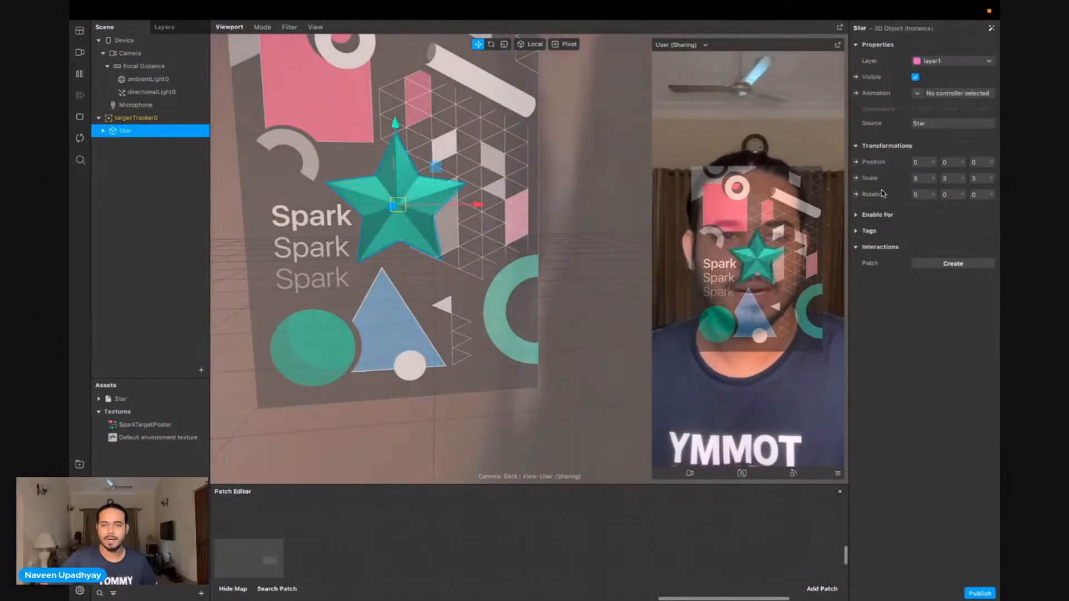
# Move the Star forward along its Z axis to about 0.05, in front of the poster
pyautogui.keyDown('alt'); pyautogui.moveTo(361, 287); pyautogui.dragTo(463, 323); pyautogui.keyUp('alt')
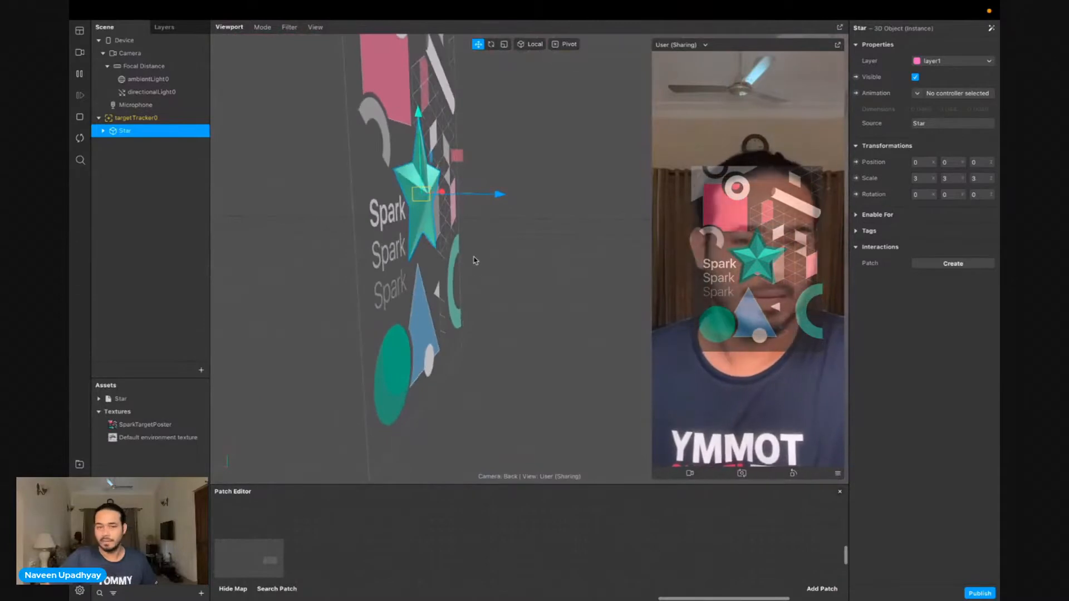
pyautogui.moveTo(490, 195); pyautogui.dragTo(524, 199)
pyautogui.keyDown('alt'); pyautogui.moveTo(491, 249); pyautogui.dragTo(459, 262); pyautogui.keyUp('alt')
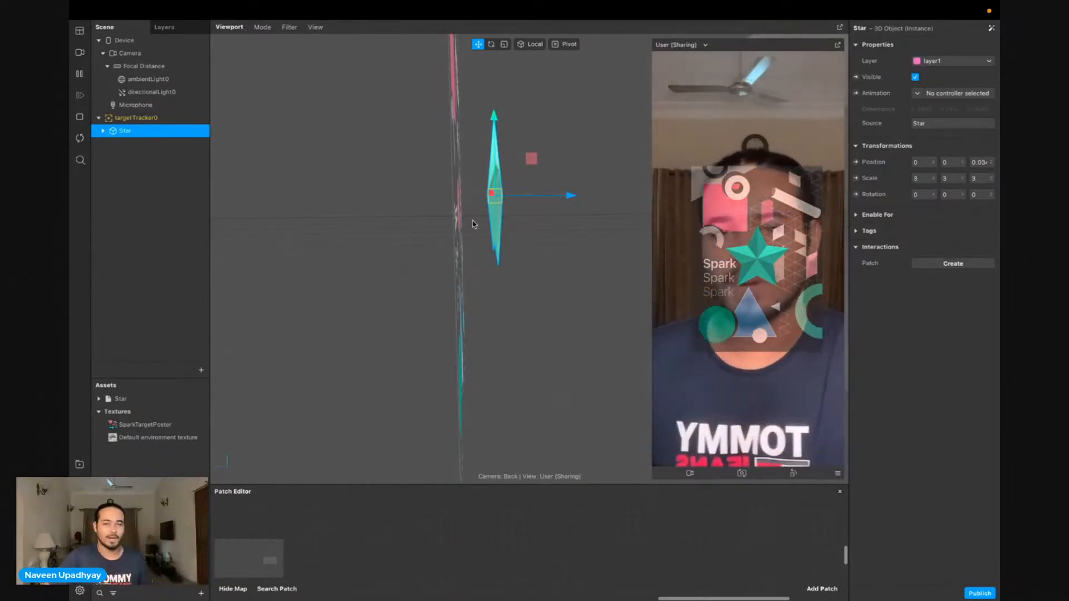
pyautogui.moveTo(559, 197); pyautogui.dragTo(484, 281)
pyautogui.click(150, 266)
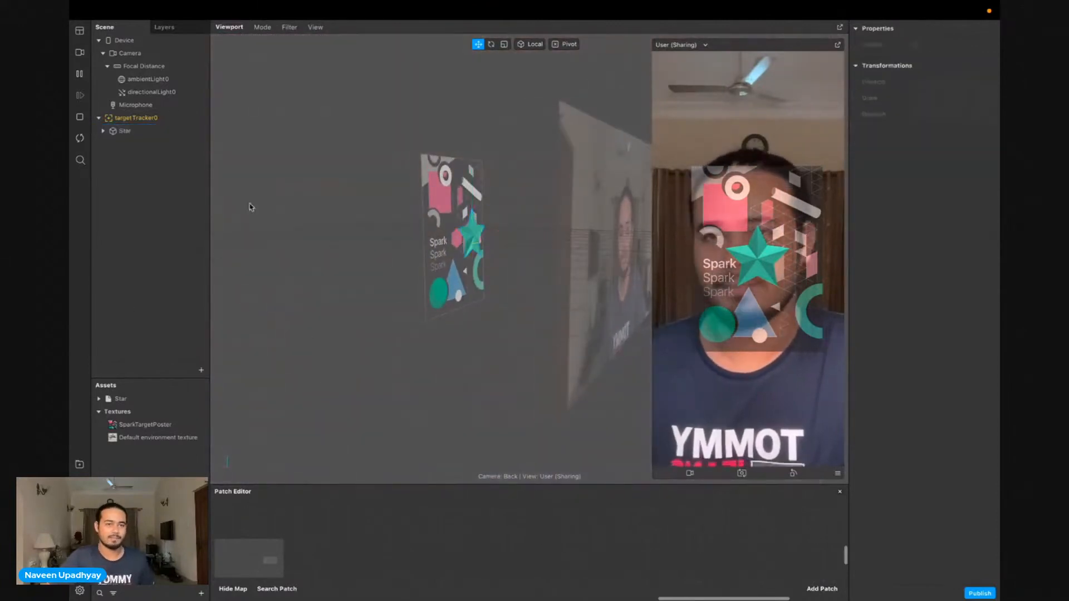
pyautogui.click(138, 130)
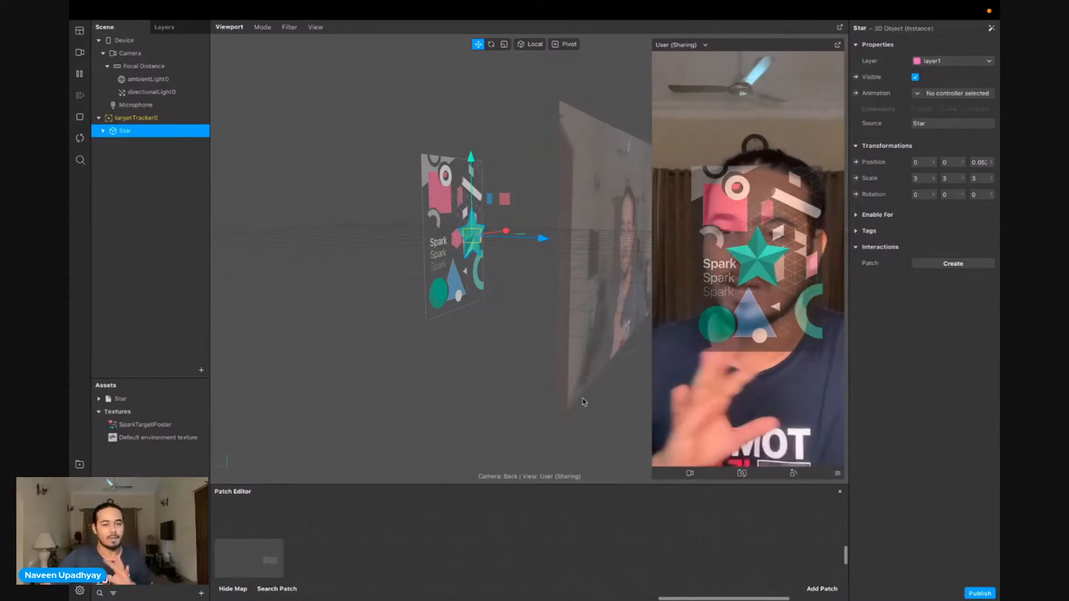
# Enlarge the patch editor and refresh the test effect sent to Instagram for the targetTracker0 scene
pyautogui.moveTo(458, 482); pyautogui.dragTo(468, 310)
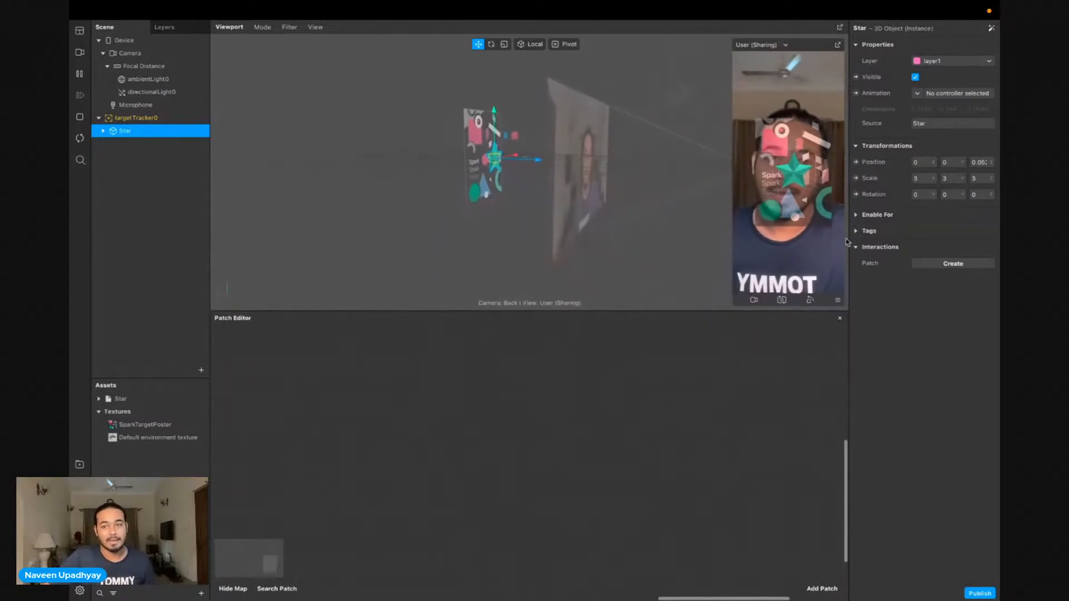
pyautogui.click(132, 118)
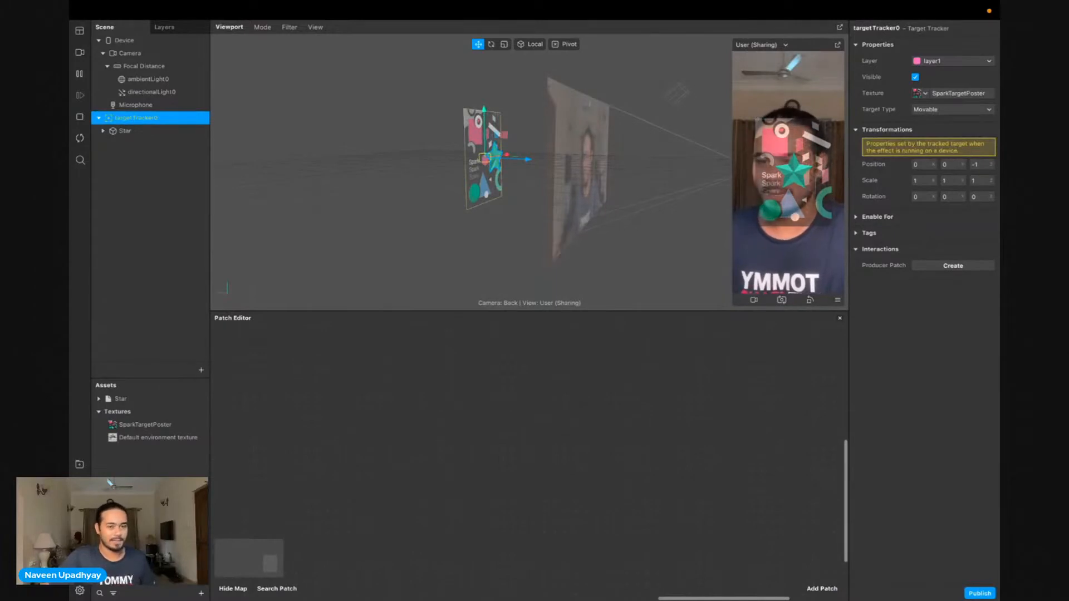
pyautogui.click(80, 485)
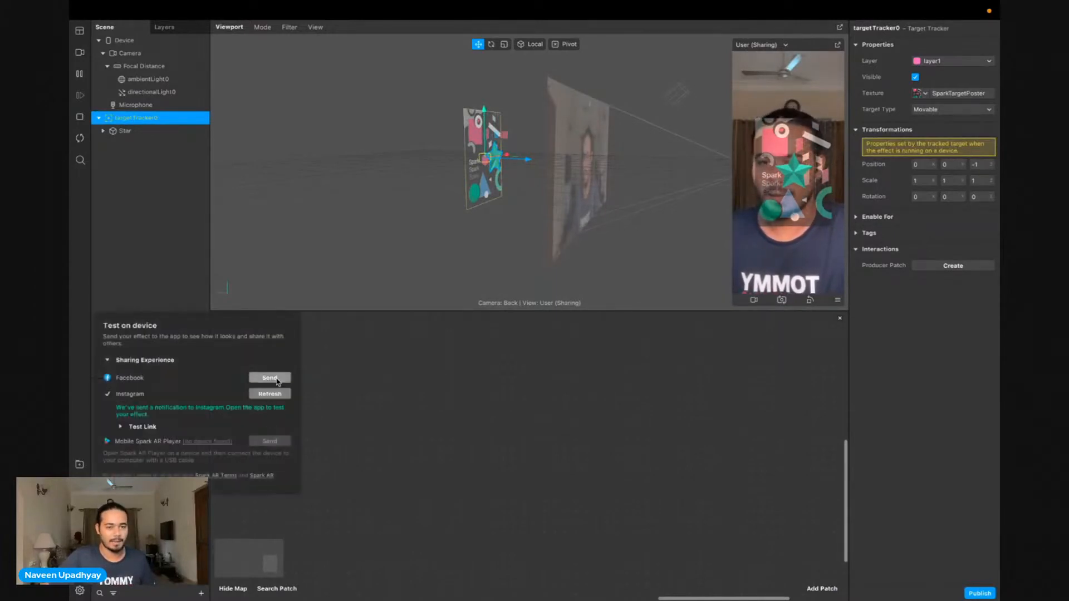
pyautogui.click(272, 393)
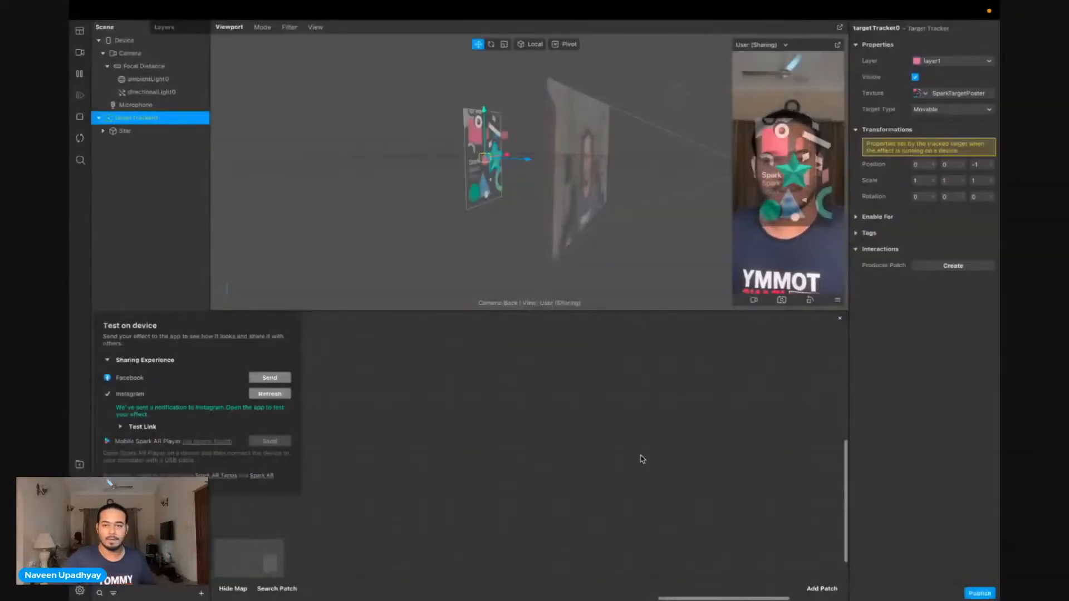
pyautogui.click(386, 461)
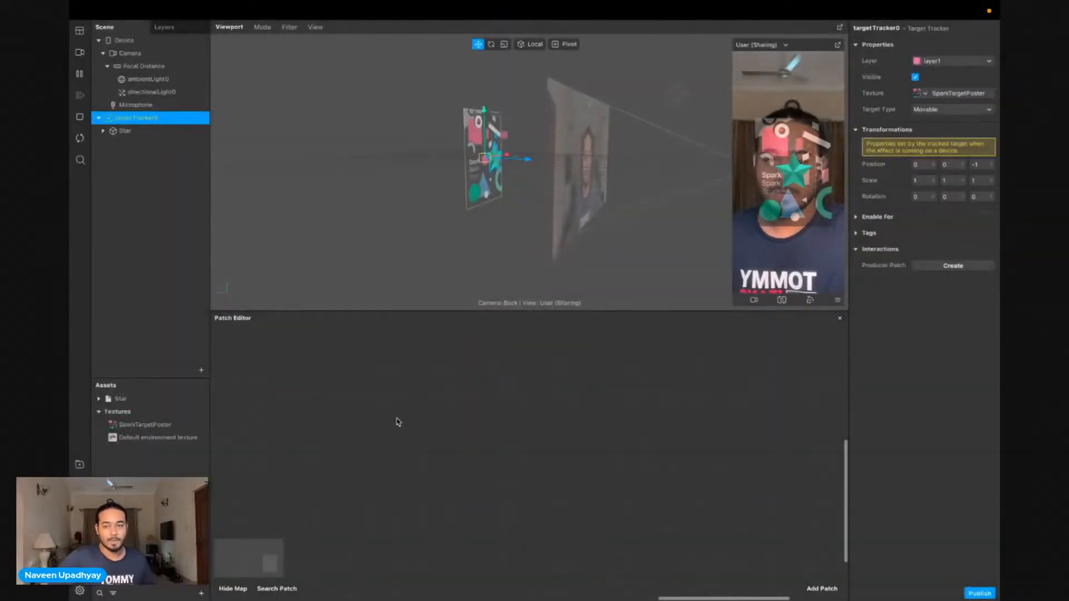
# Move the Star forward along its Z axis to about 0.176, away from the poster
pyautogui.keyDown('alt'); pyautogui.moveTo(477, 234); pyautogui.dragTo(516, 236); pyautogui.keyUp('alt')
pyautogui.moveTo(536, 160); pyautogui.dragTo(587, 163)
pyautogui.press('super+z')
pyautogui.click(125, 130)
pyautogui.keyDown('alt'); pyautogui.moveTo(587, 205); pyautogui.dragTo(549, 222); pyautogui.keyUp('alt')
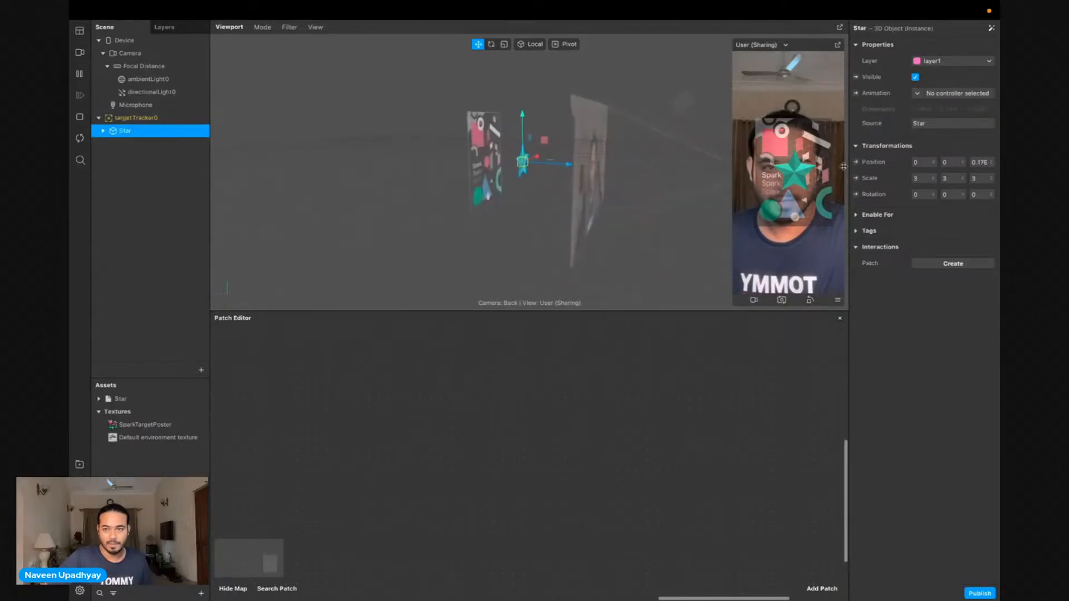
# Set the Star object's scale to 5 on the X, Y and Z axes
pyautogui.click(929, 178)
pyautogui.write('0')
pyautogui.press('Tab')
pyautogui.write('0')
pyautogui.press('Tab')
pyautogui.write('0')
pyautogui.press('Tab')
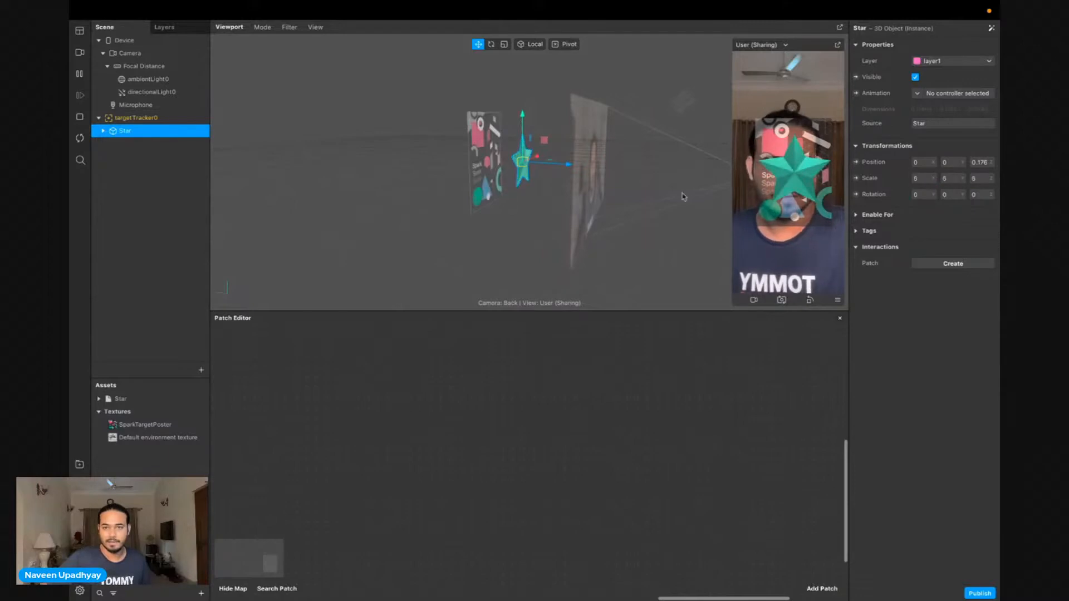
# Reposition the Star along its Z axis to about 0.24, well in front of the poster
pyautogui.moveTo(432, 241); pyautogui.dragTo(462, 234)
pyautogui.click(577, 172)
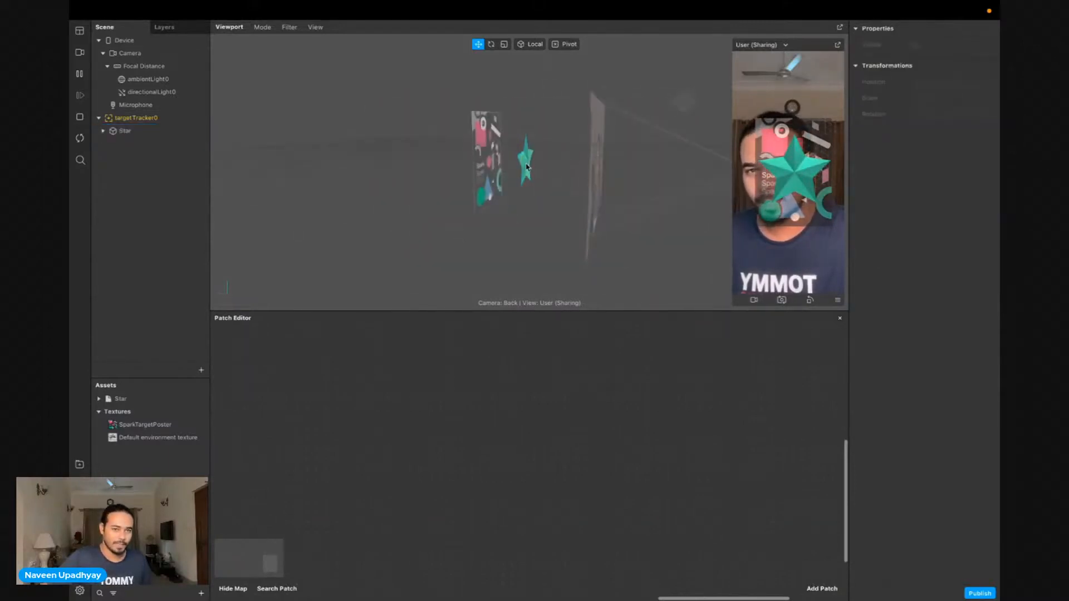
pyautogui.click(161, 133)
pyautogui.moveTo(574, 168); pyautogui.dragTo(538, 167)
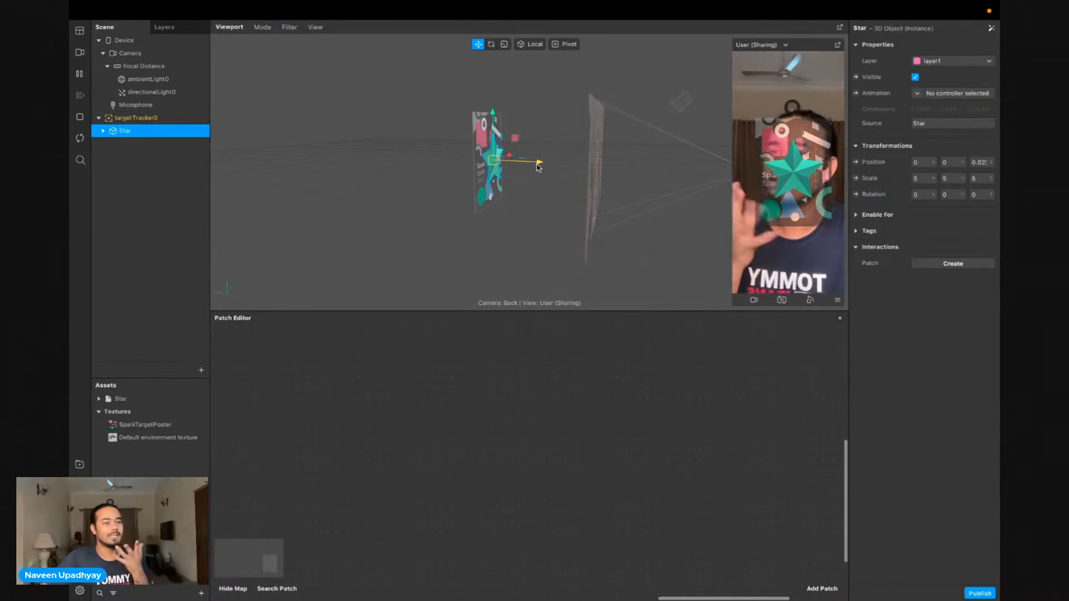
pyautogui.moveTo(538, 167); pyautogui.dragTo(589, 172)
pyautogui.moveTo(516, 220)
pyautogui.keyDown('alt'); pyautogui.mouseDown()
pyautogui.moveTo(570, 231)
pyautogui.moveTo(533, 230)
pyautogui.mouseUp(); pyautogui.keyUp('alt')
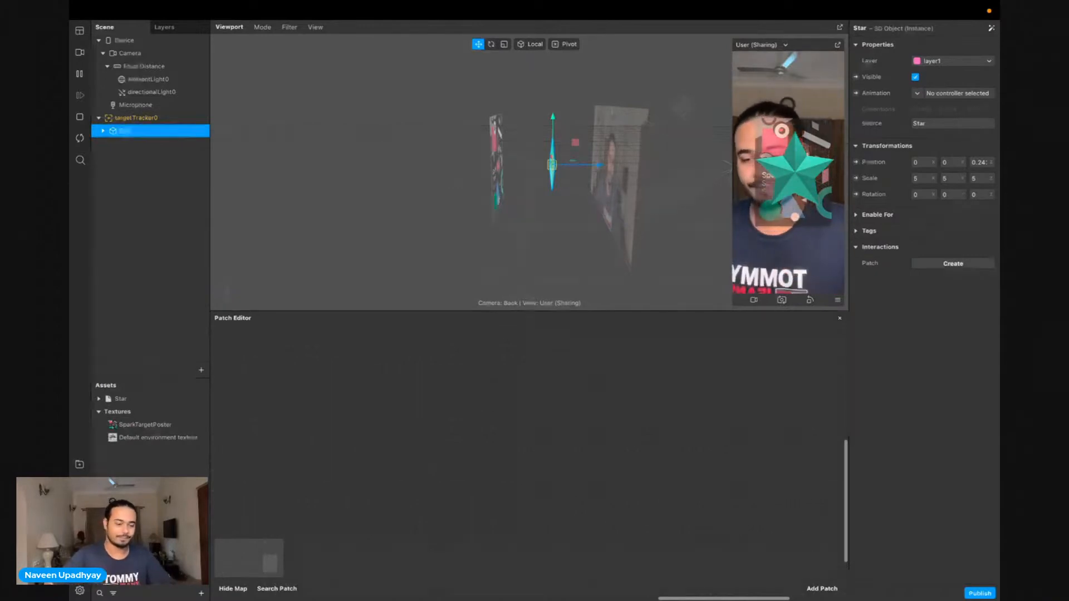
# Send the effect to the connected iPhone 13 Pro for on-device testing
pyautogui.click(79, 486)
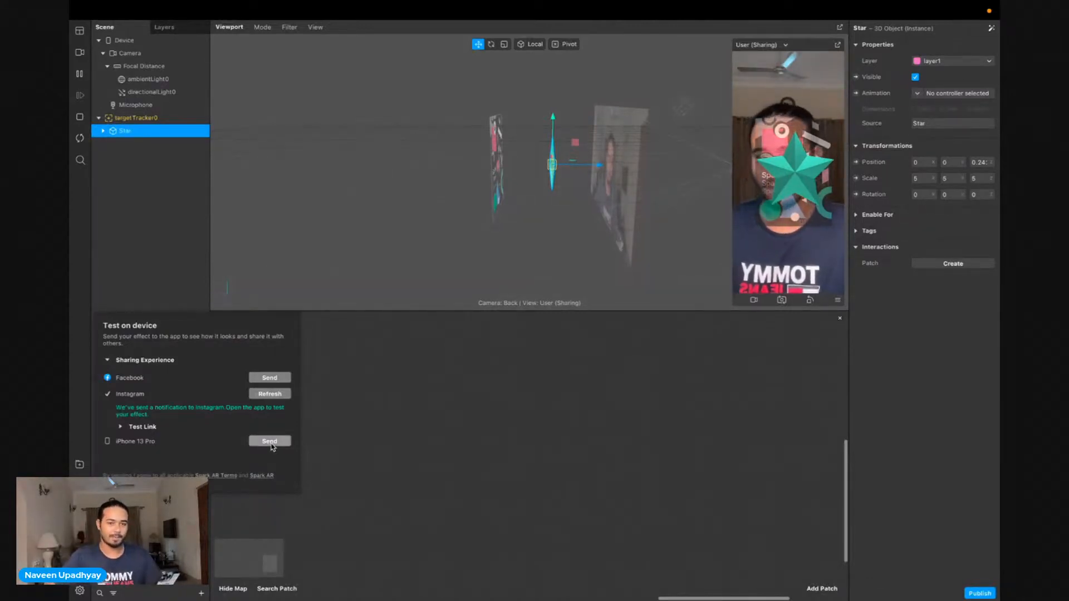
pyautogui.click(271, 442)
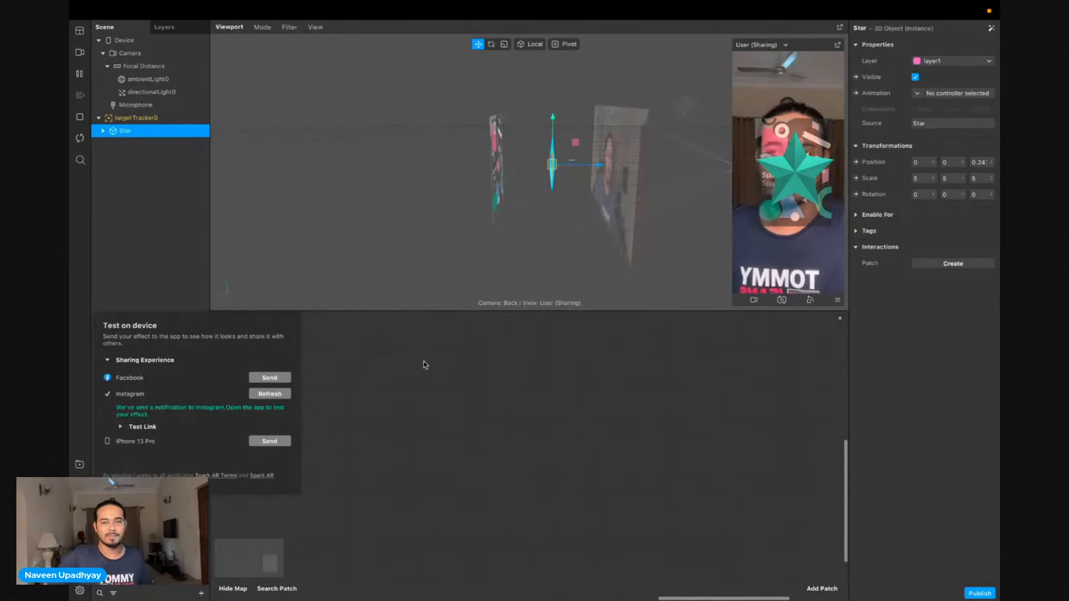
pyautogui.click(519, 394)
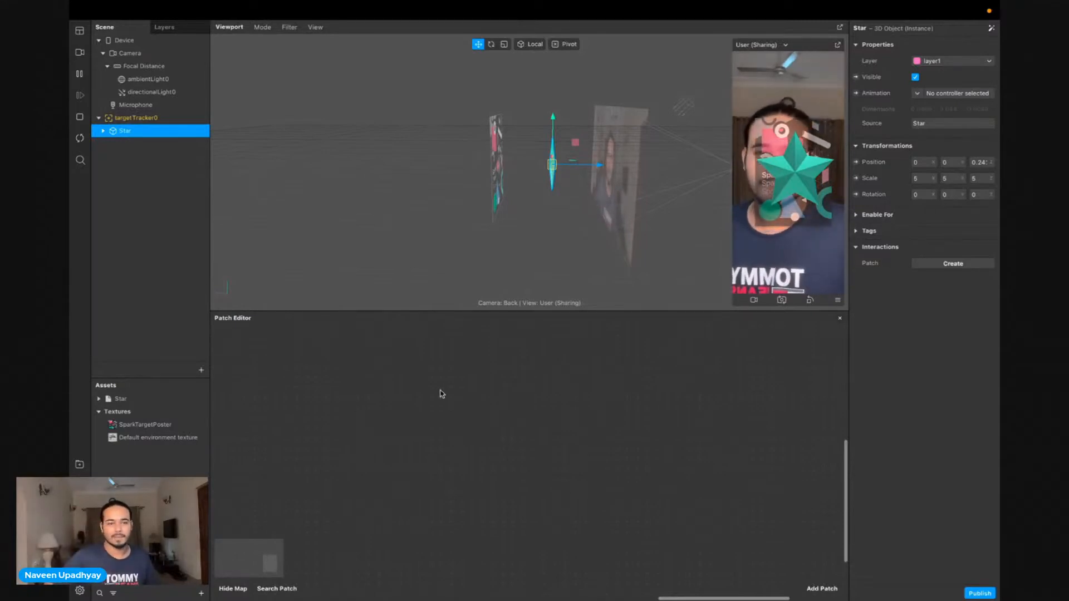
# Add targetTracker0 to the patch editor together with its linked Target Finder and Target Select patches
pyautogui.click(143, 122)
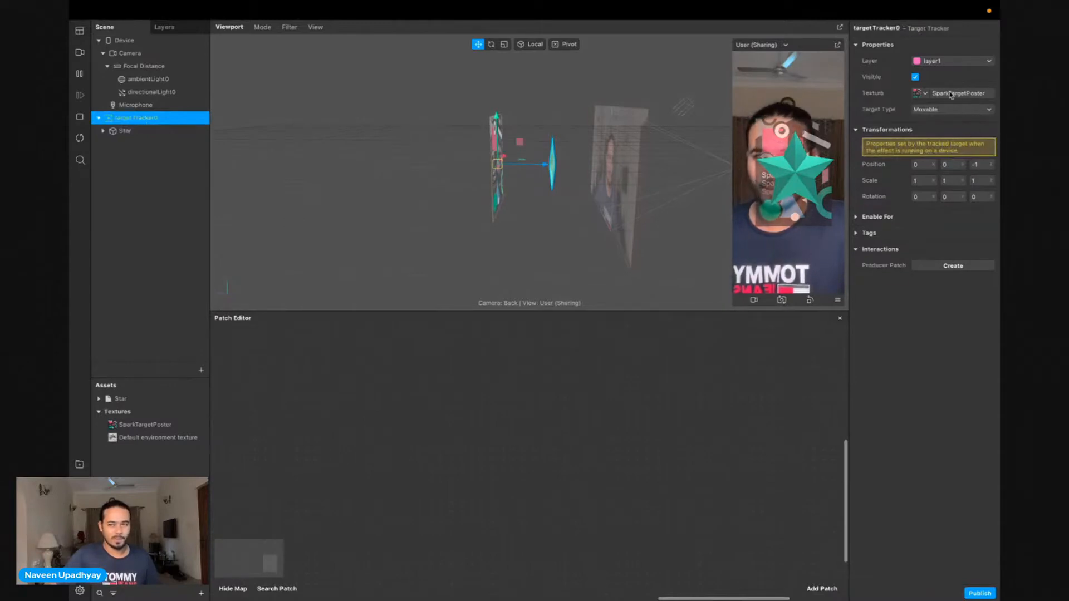
pyautogui.moveTo(150, 122); pyautogui.dragTo(480, 437)
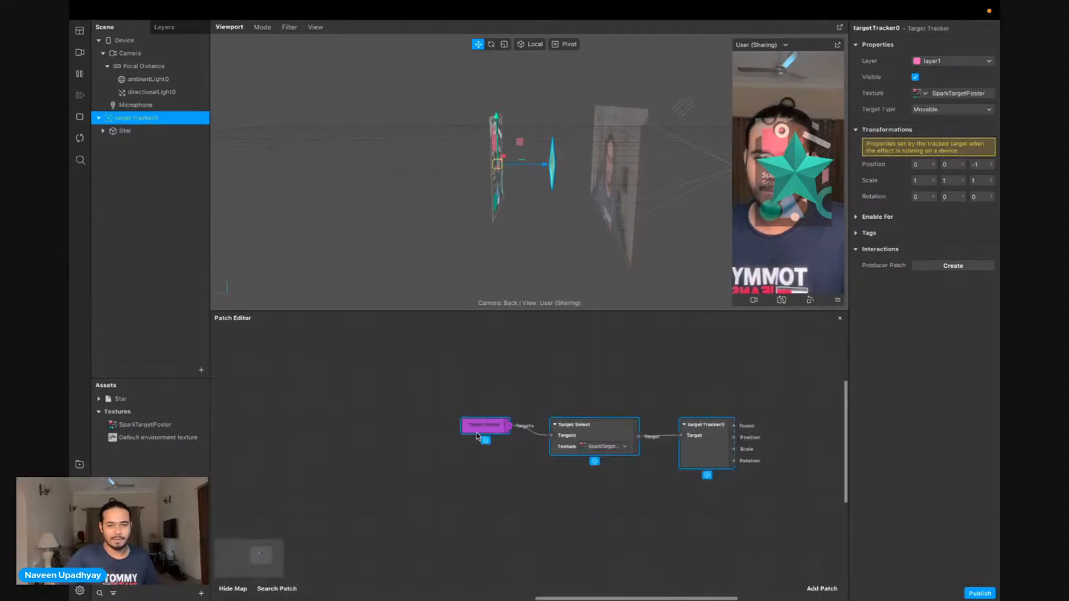
pyautogui.moveTo(716, 440); pyautogui.dragTo(588, 420)
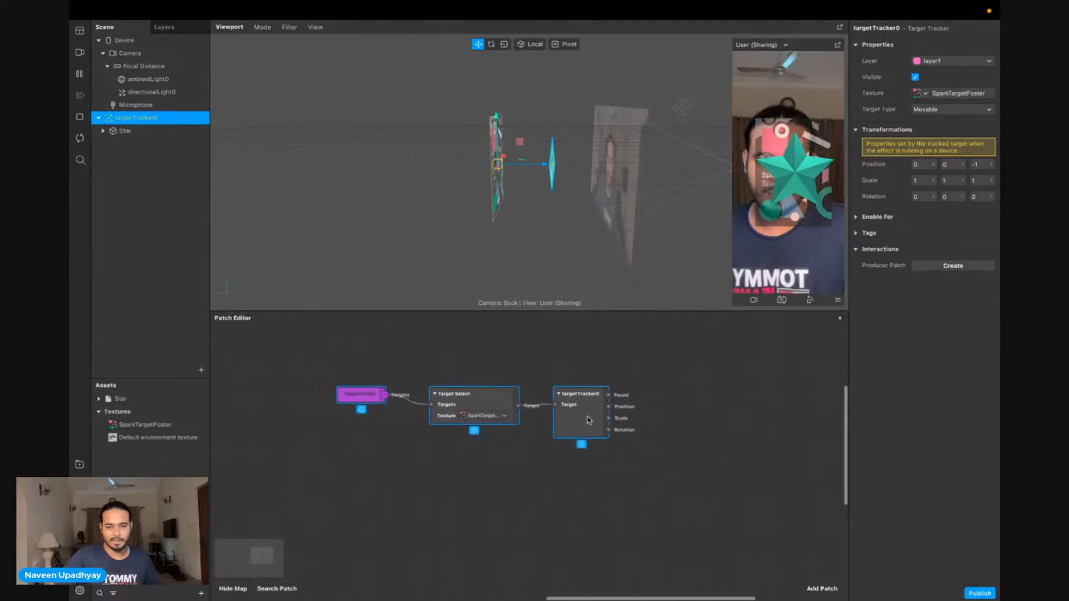
pyautogui.scroll(5, 588, 420)
pyautogui.hscroll(-3, 530, 420)
pyautogui.scroll(1, 530, 422)
pyautogui.scroll(-3, 530, 422)
pyautogui.hscroll(7, 529, 422)
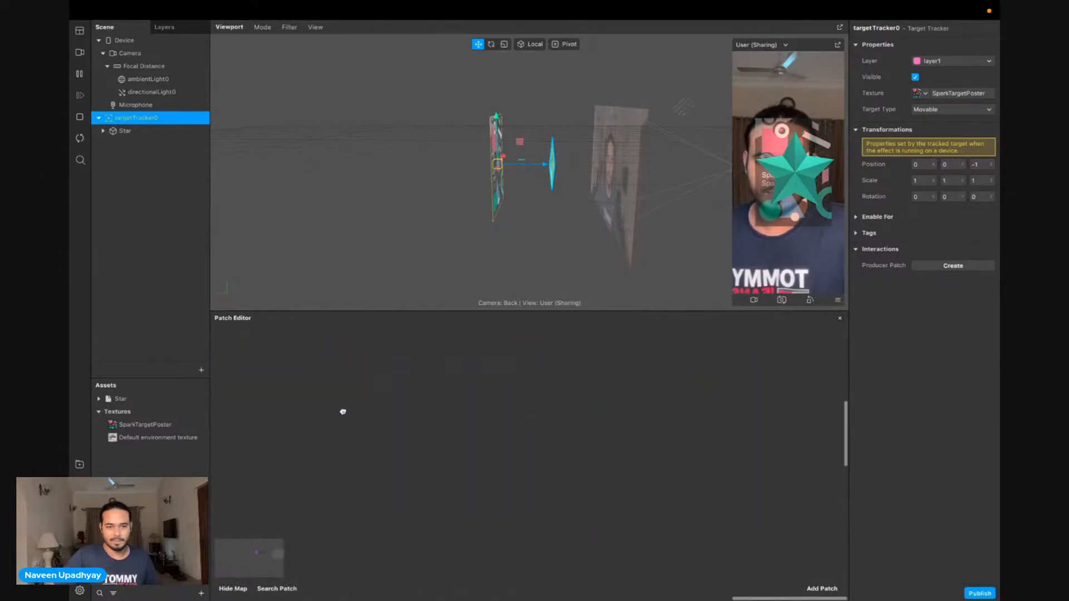
pyautogui.click(258, 552)
pyautogui.hscroll(3, 472, 441)
pyautogui.scroll(-1, 473, 440)
# Arrange the Target Finder and Target Select patches closer together in the patch editor
pyautogui.moveTo(345, 417); pyautogui.dragTo(328, 397)
pyautogui.click(357, 455)
pyautogui.click(314, 384)
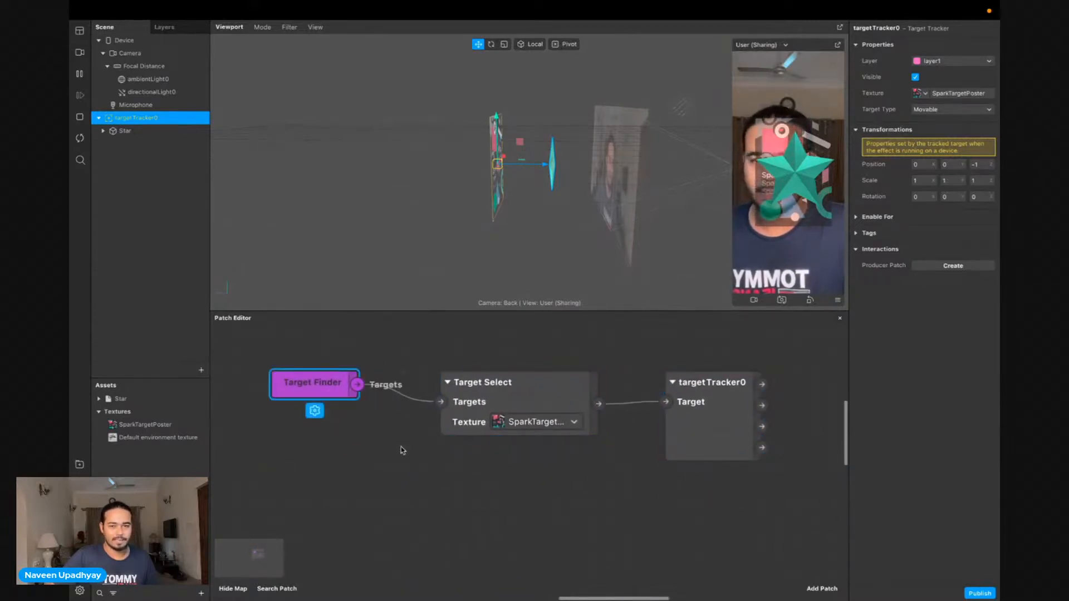
pyautogui.click(375, 434)
pyautogui.moveTo(498, 405); pyautogui.dragTo(457, 403)
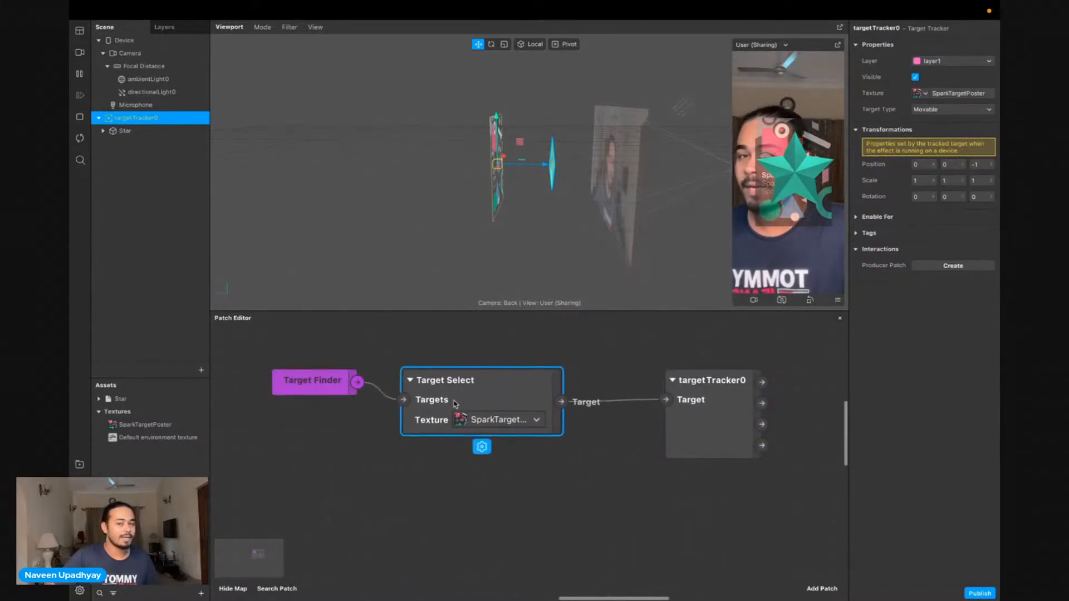
pyautogui.click(495, 448)
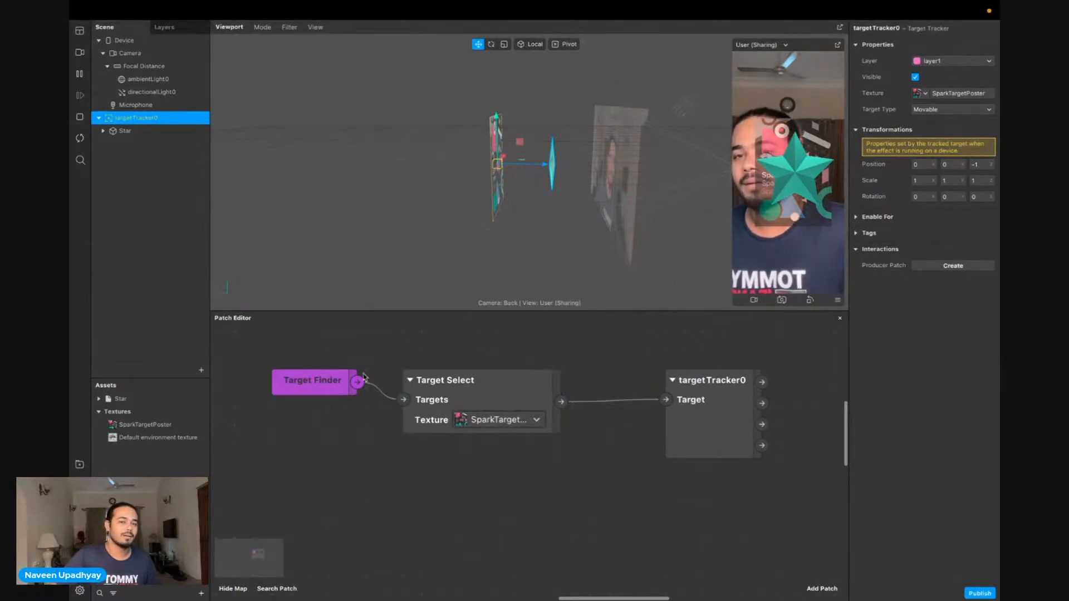
# Delete the three targetTracker0 patches and remove the tracker's SparkTargetPoster texture
pyautogui.moveTo(275, 355); pyautogui.dragTo(768, 462)
pyautogui.press('Delete')
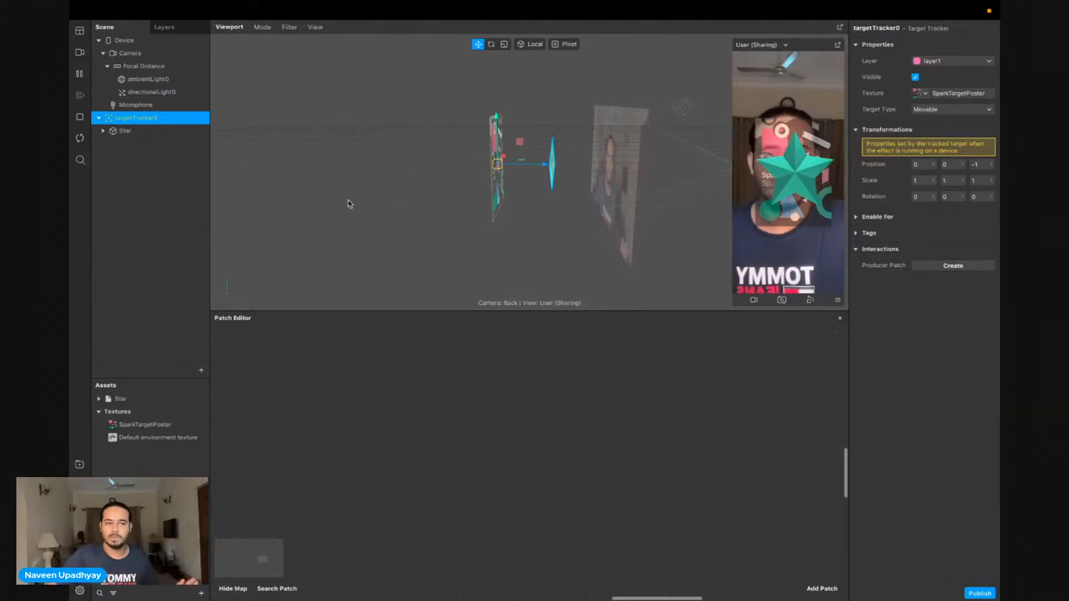
pyautogui.click(935, 95)
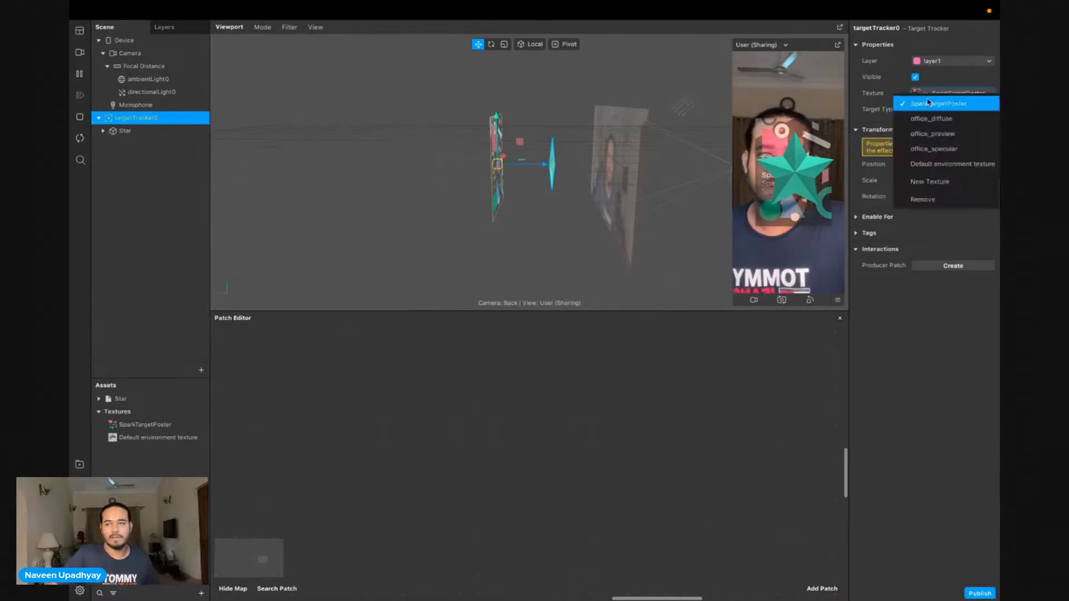
pyautogui.click(940, 202)
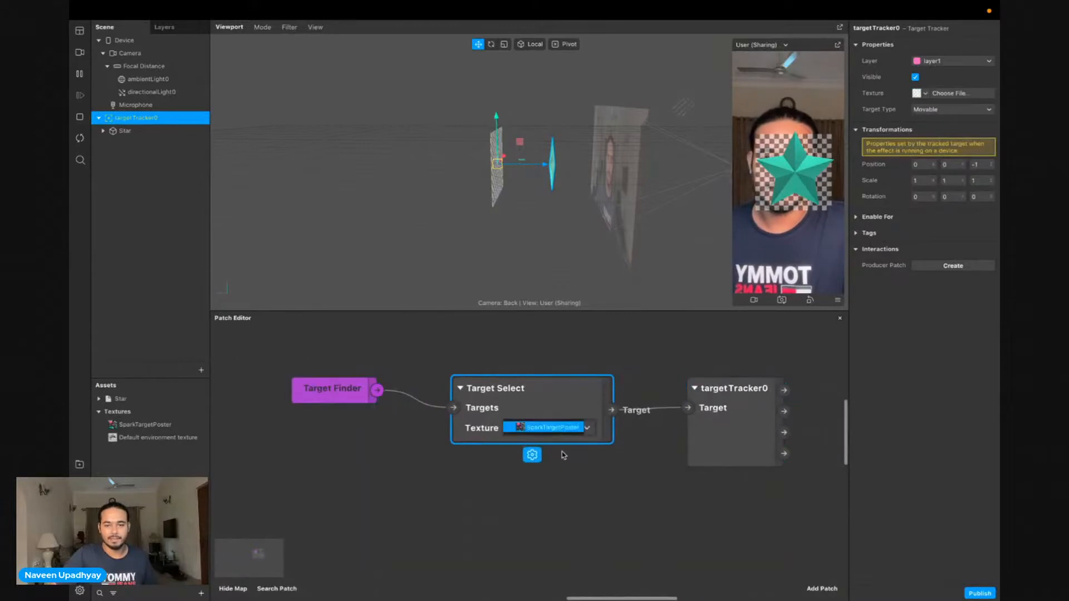
# Choose SparkTargetPoster as the Target Select patch's texture and move the targetTracker0 patch closer to it
pyautogui.click(559, 430)
pyautogui.click(547, 472)
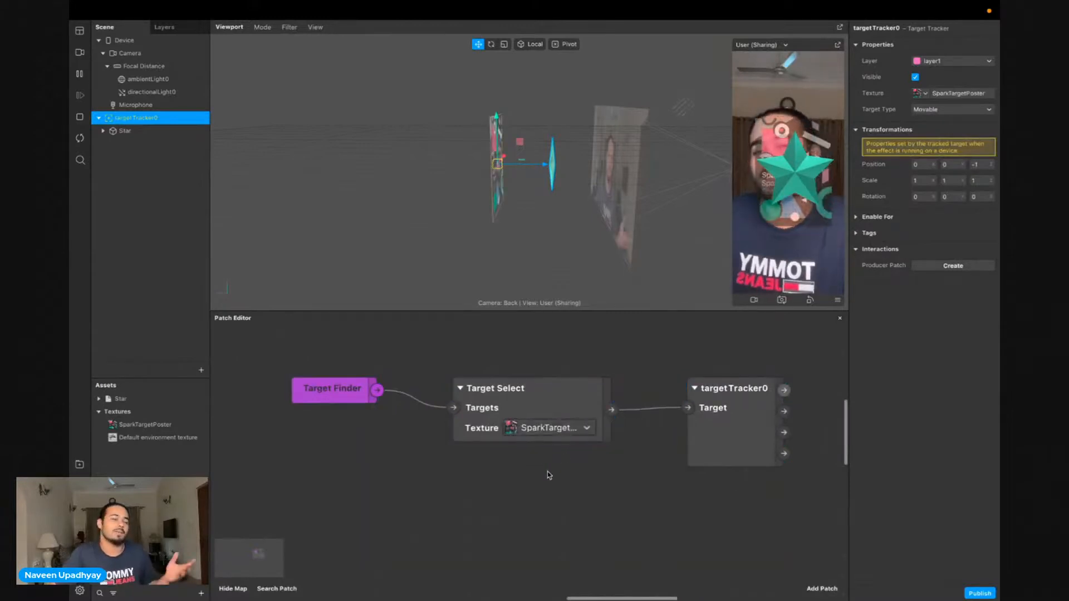
pyautogui.hscroll(2, 547, 472)
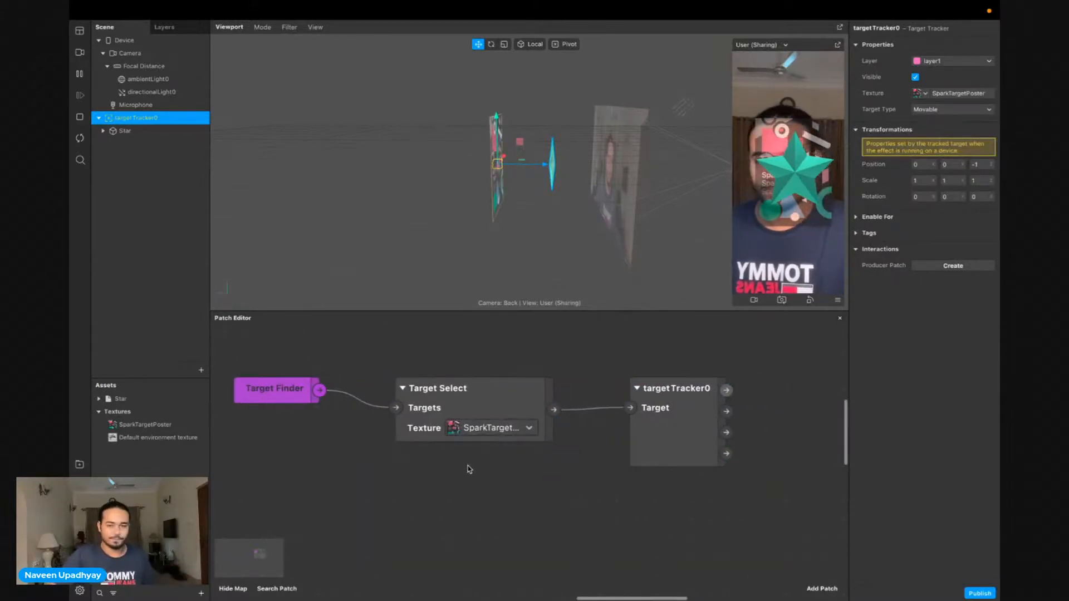
pyautogui.moveTo(666, 416); pyautogui.dragTo(613, 424)
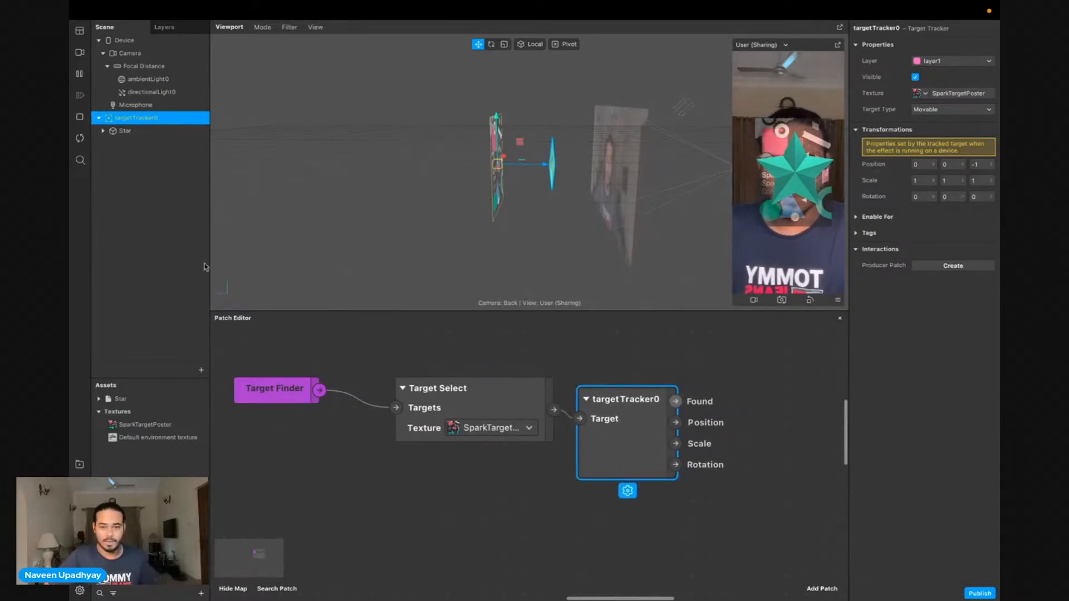
pyautogui.moveTo(609, 438); pyautogui.dragTo(609, 421)
pyautogui.click(421, 509)
# Duplicate the Target Select patch and place the copy directly below the original
pyautogui.hscroll(1, 422, 509)
pyautogui.scroll(-1, 422, 509)
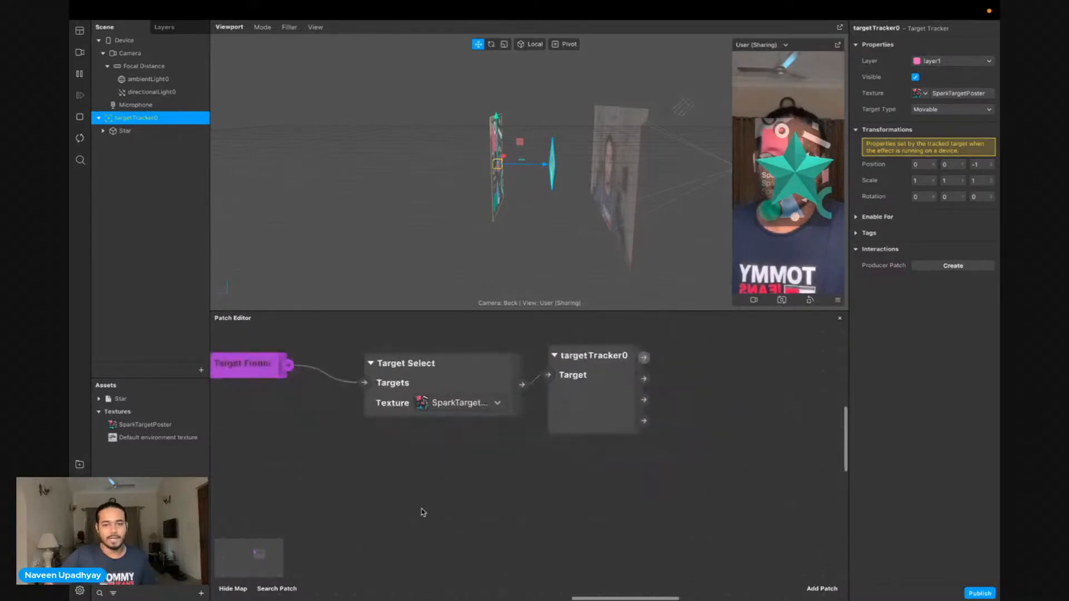
pyautogui.click(446, 377)
pyautogui.press('super+v')
pyautogui.moveTo(528, 420); pyautogui.dragTo(439, 500)
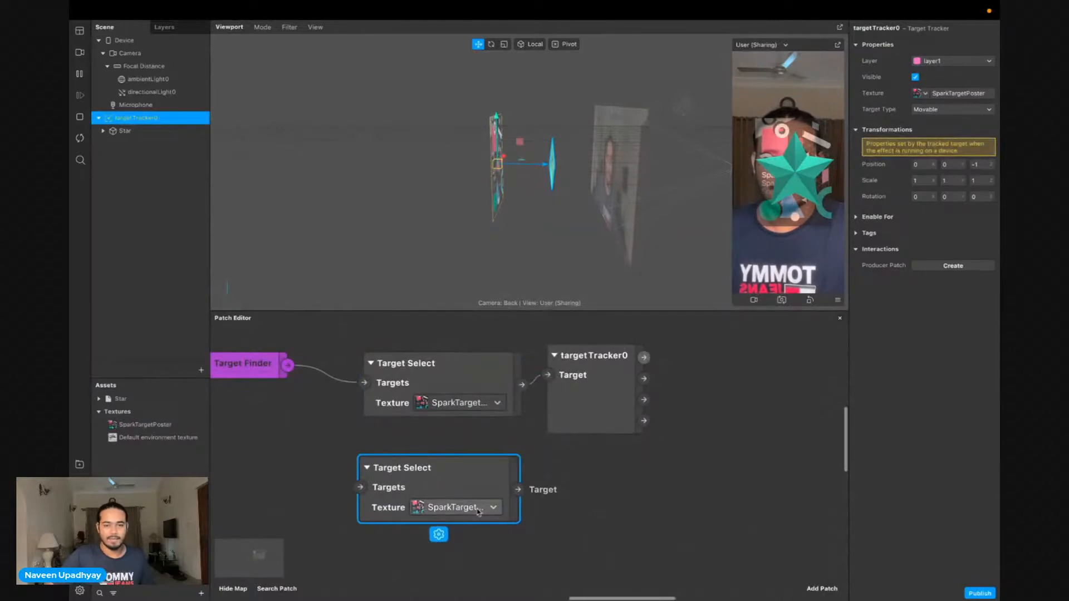
pyautogui.click(485, 533)
pyautogui.click(597, 402)
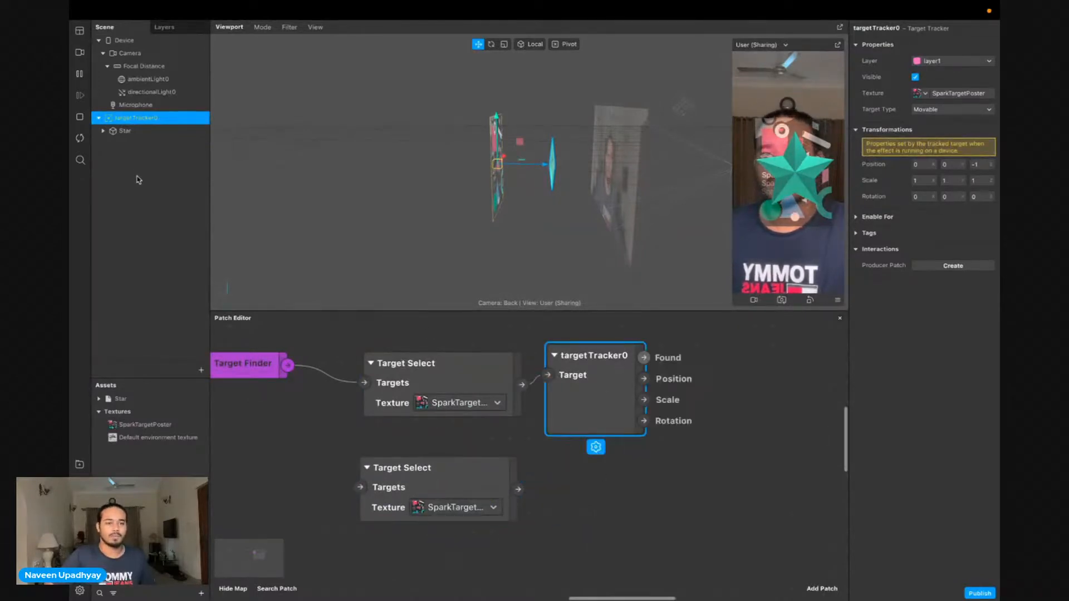
# Insert a second Target Tracker object into the scene
pyautogui.click(202, 370)
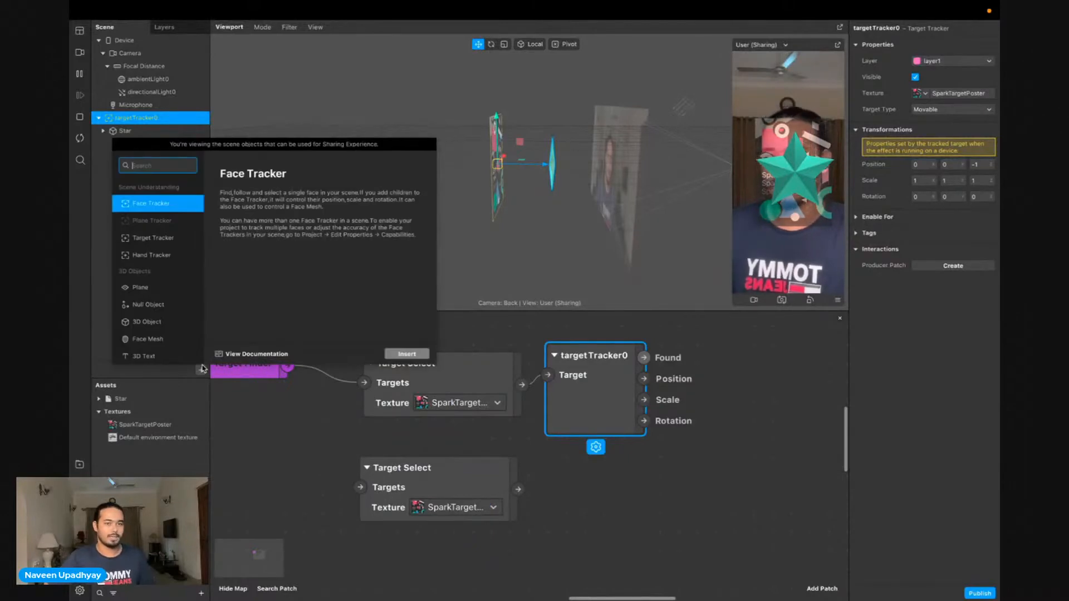
pyautogui.write('ta')
pyautogui.press('Down')
pyautogui.press('Down')
pyautogui.press('Return')
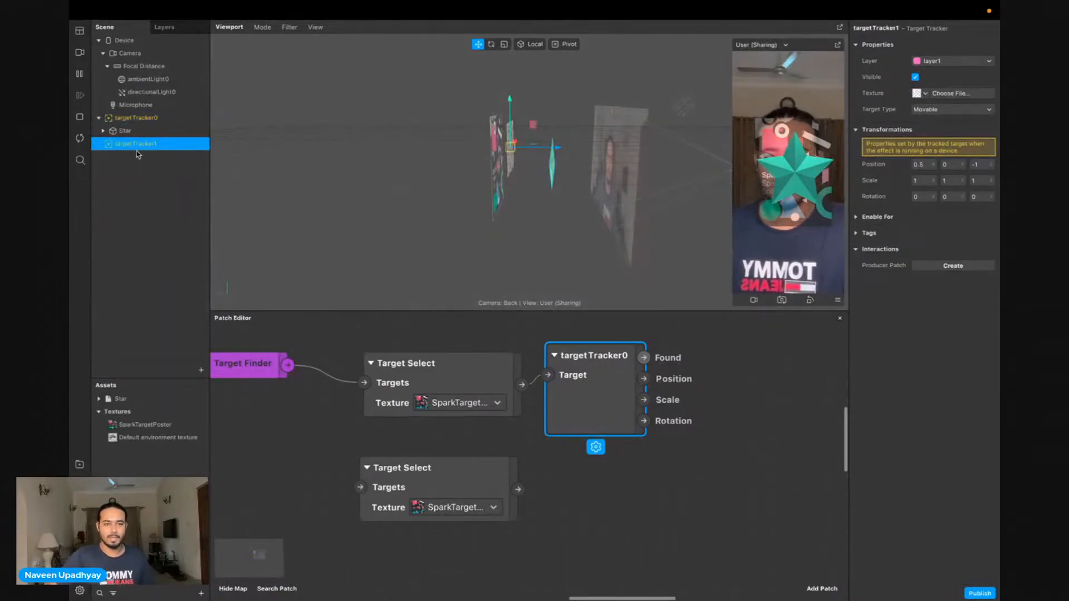
# Add targetTracker1 to the patch editor and delete the extra Target Finder and Target Select patches that come with it
pyautogui.moveTo(143, 150); pyautogui.dragTo(421, 599)
pyautogui.moveTo(546, 551); pyautogui.dragTo(545, 550)
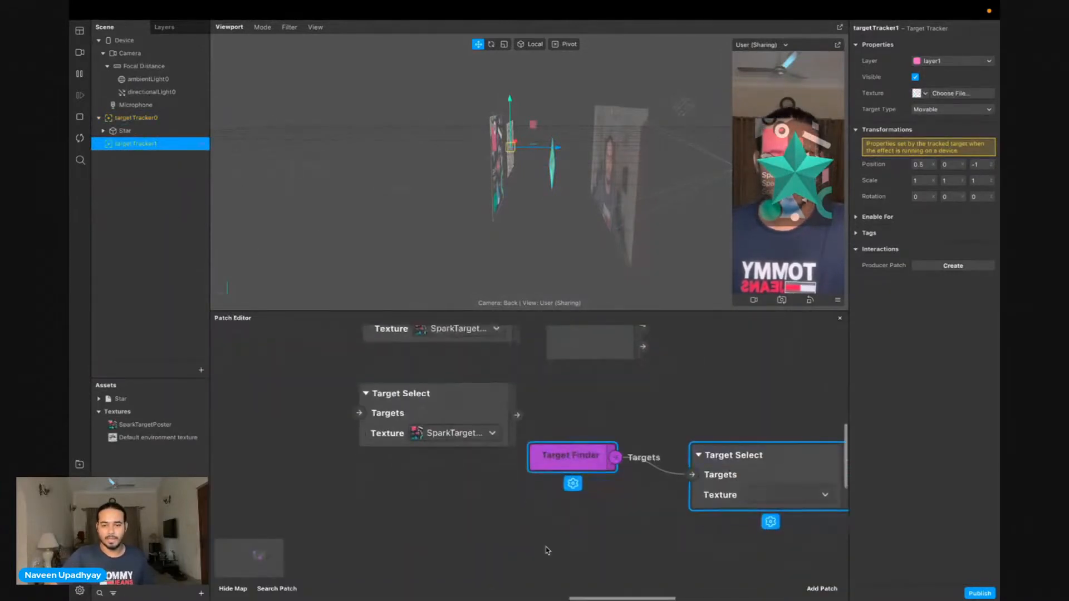
pyautogui.press('Delete')
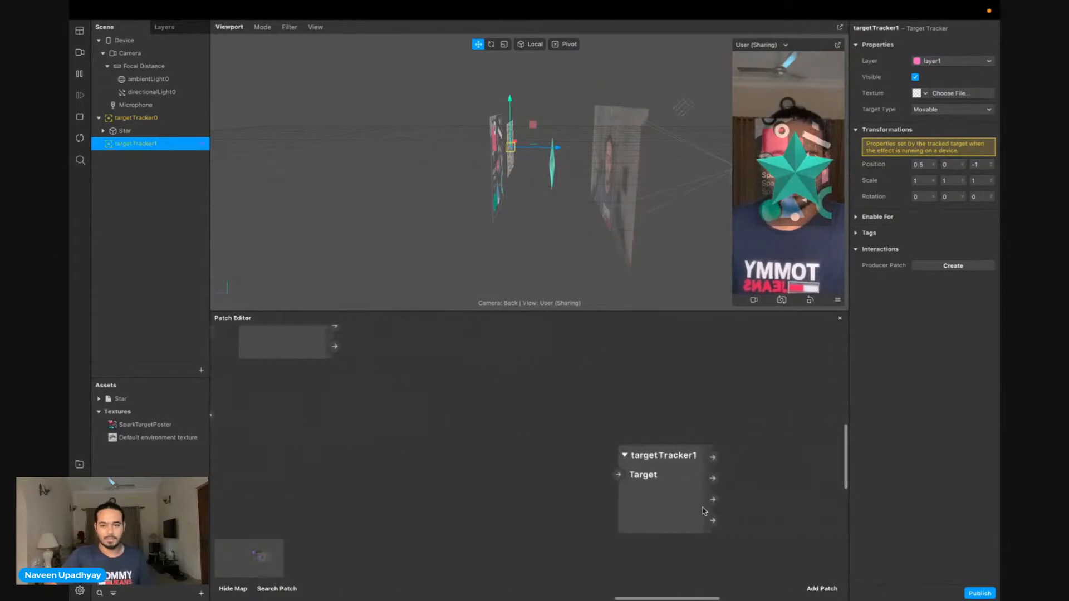
# Place the targetTracker1 patch beside the duplicated Target Select patch and enlarge the patch editor
pyautogui.moveTo(660, 495); pyautogui.dragTo(319, 430)
pyautogui.hscroll(-5, 325, 431)
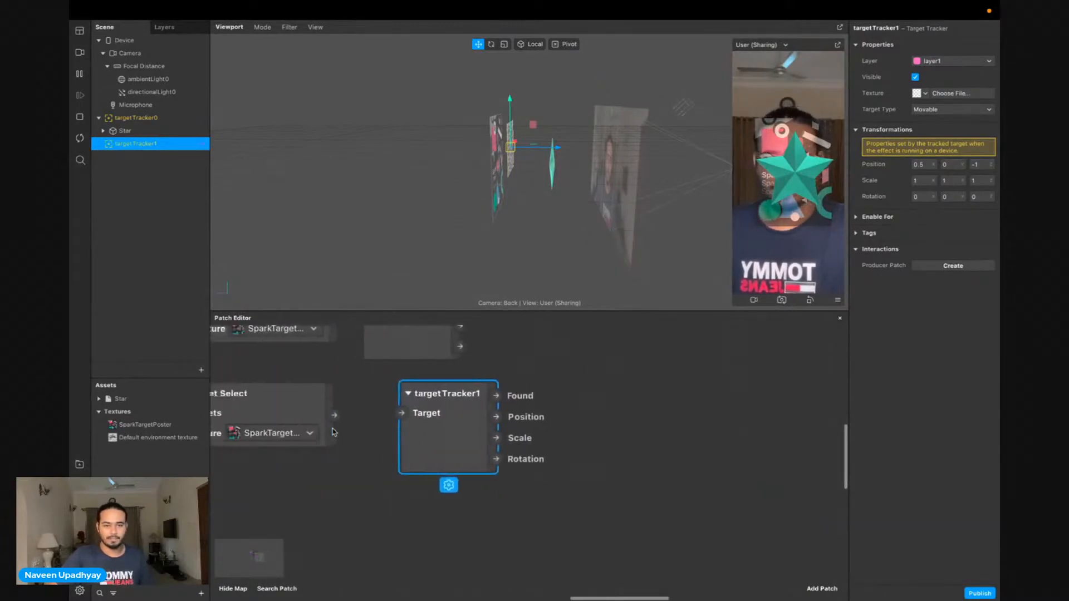
pyautogui.moveTo(392, 309); pyautogui.dragTo(393, 250)
pyautogui.hscroll(-4, 399, 445)
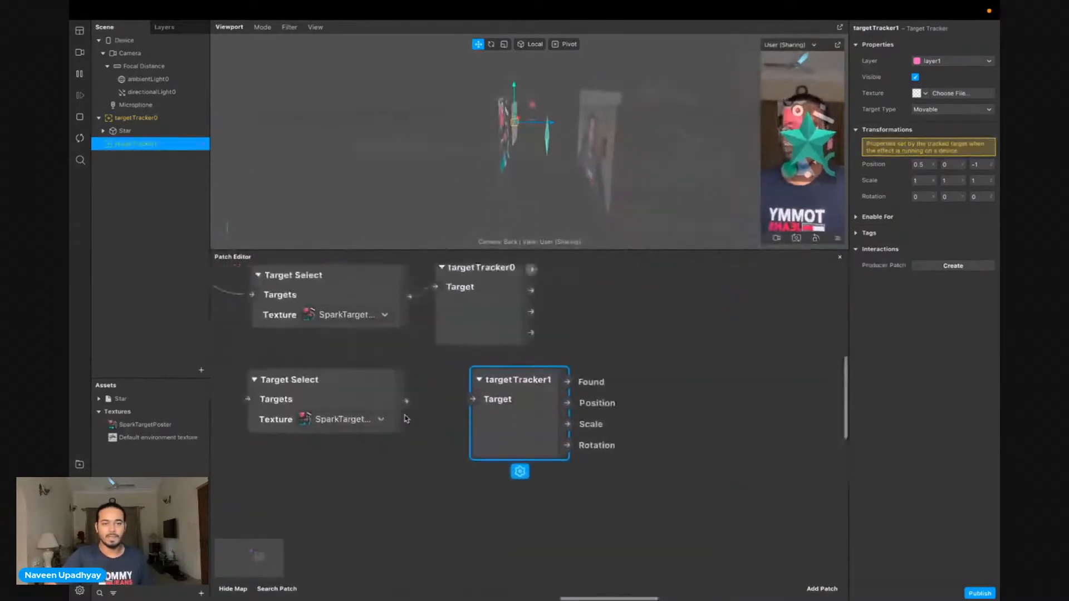
# Wire the duplicated Target Select output to targetTracker1's Target input and Target Finder's output to the duplicate's Targets input
pyautogui.moveTo(441, 431); pyautogui.dragTo(511, 428)
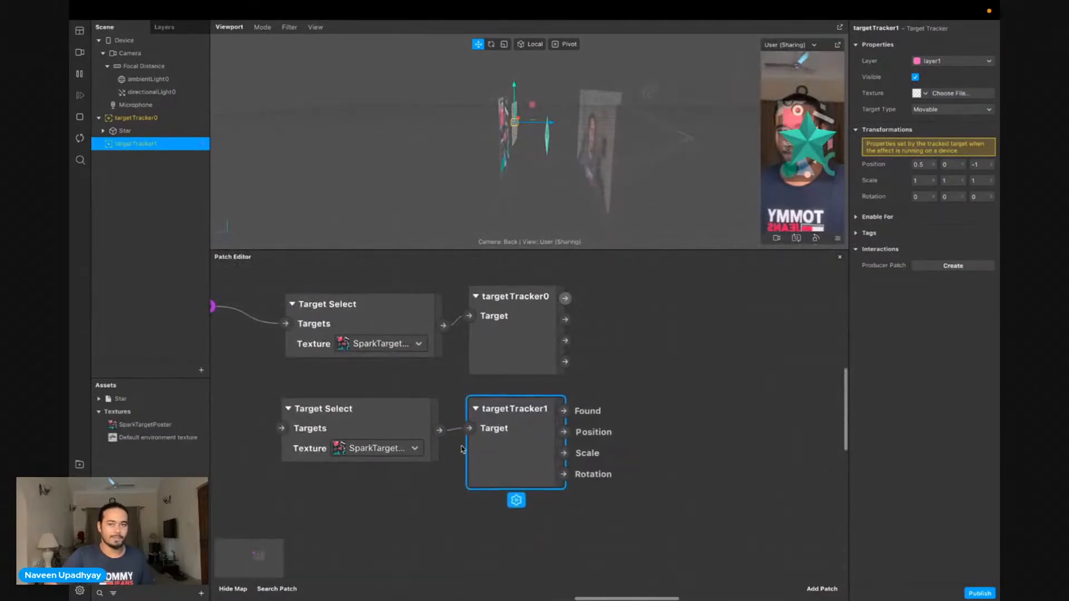
pyautogui.hscroll(-4, 465, 446)
pyautogui.moveTo(327, 317); pyautogui.dragTo(400, 441)
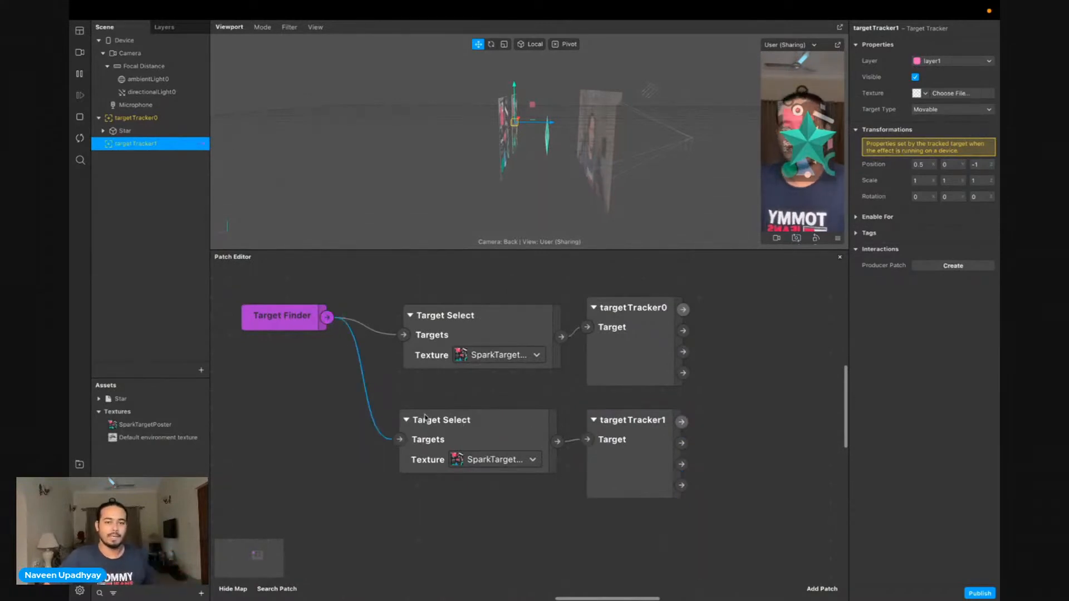
# Delete the duplicated Target Select and targetTracker1 patches, leaving only the original tracker chain
pyautogui.moveTo(289, 429); pyautogui.dragTo(752, 498)
pyautogui.press('Delete')
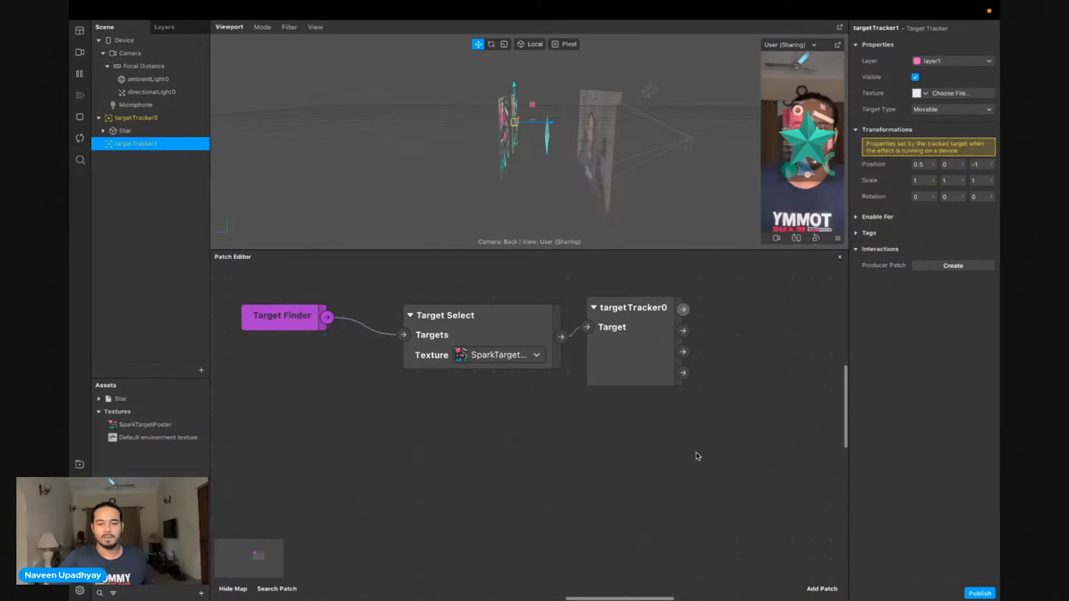
pyautogui.click(629, 379)
pyautogui.hscroll(3, 629, 379)
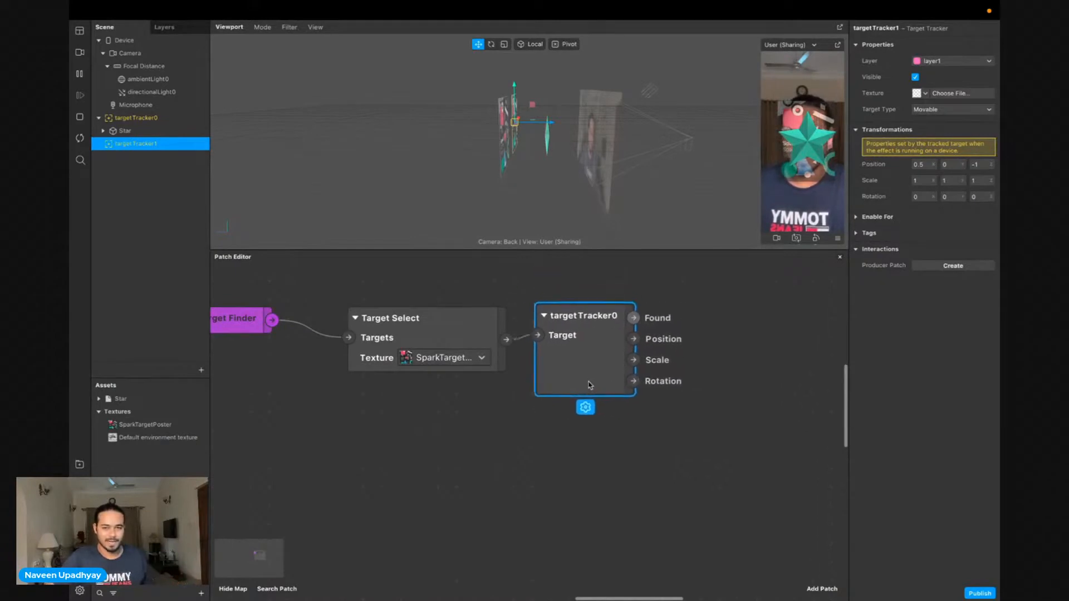
pyautogui.click(701, 384)
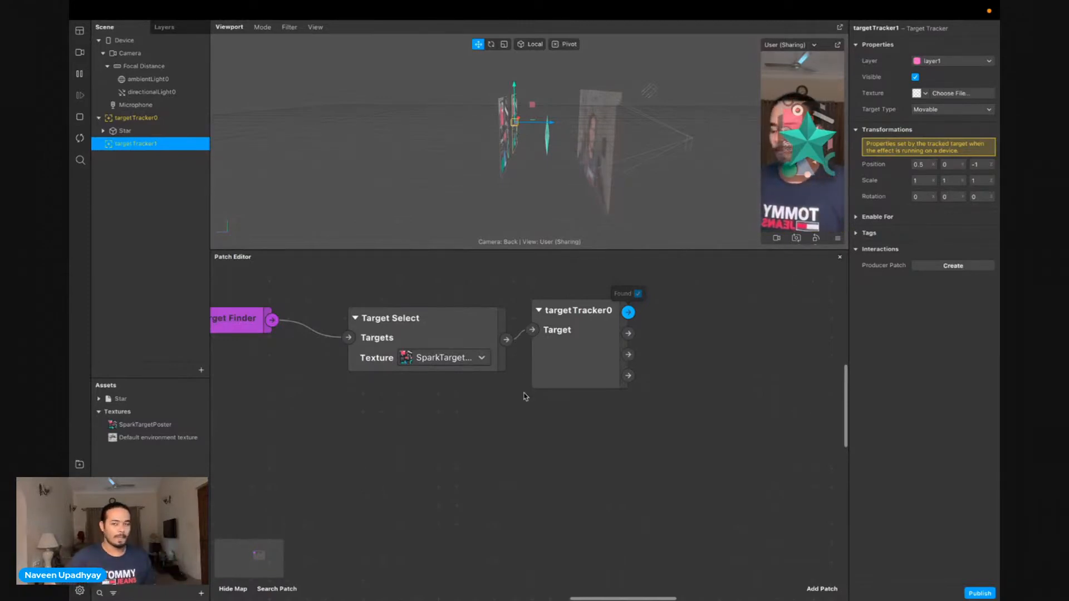
# Try to send the effect to the connected iPhone 13 Pro for on-device testing
pyautogui.click(165, 426)
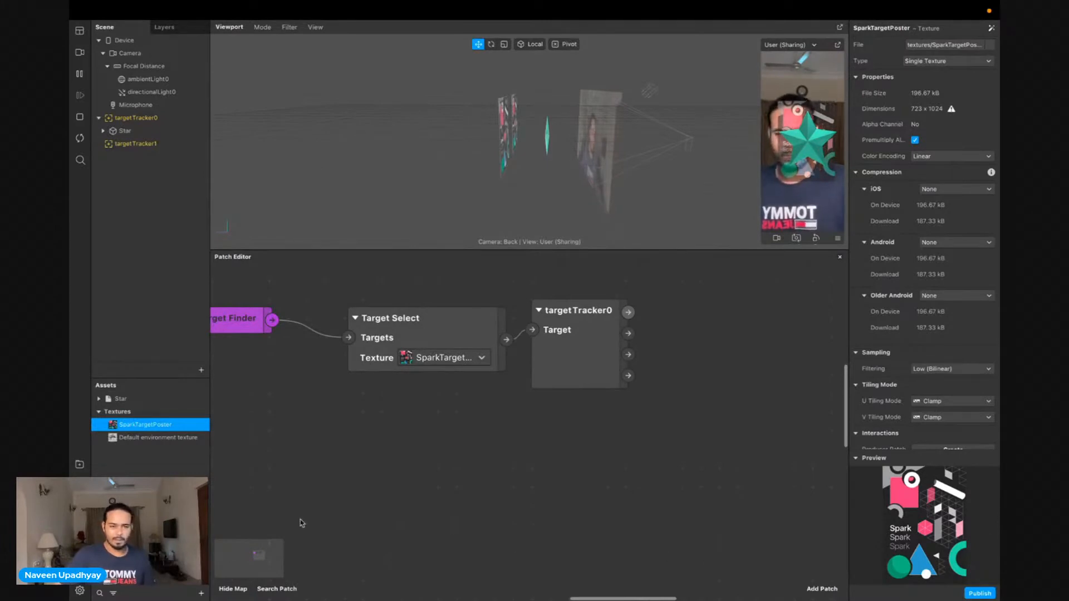
pyautogui.click(80, 486)
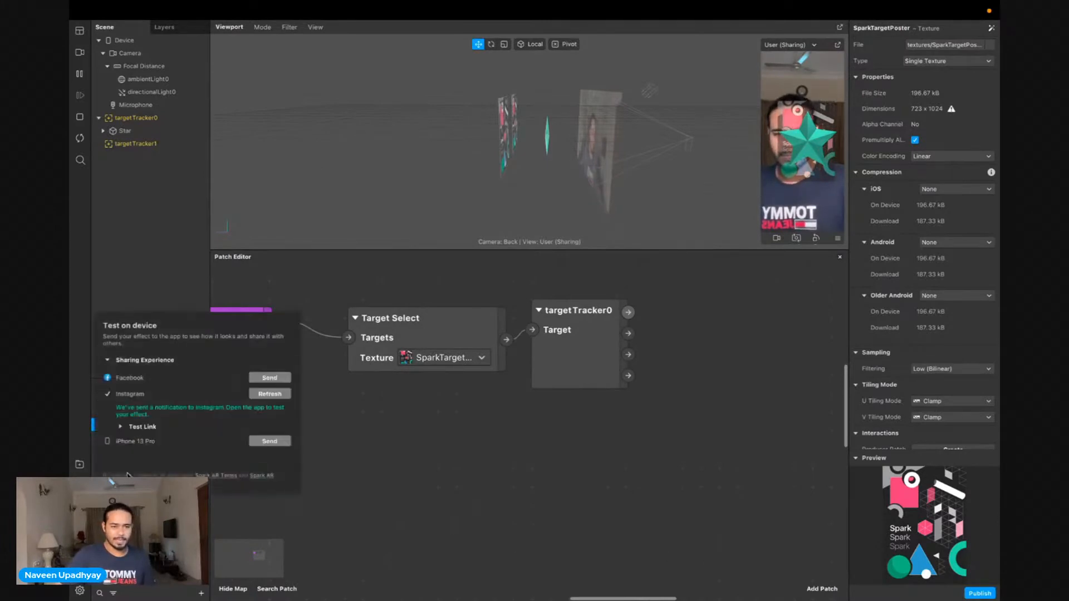
pyautogui.click(264, 443)
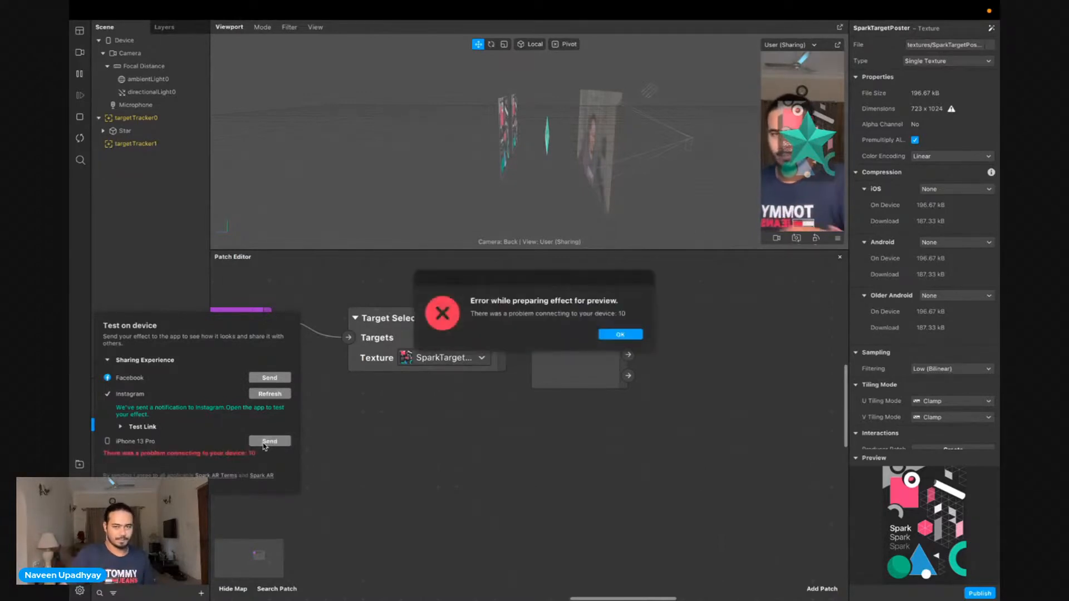
pyautogui.click(618, 334)
pyautogui.click(500, 544)
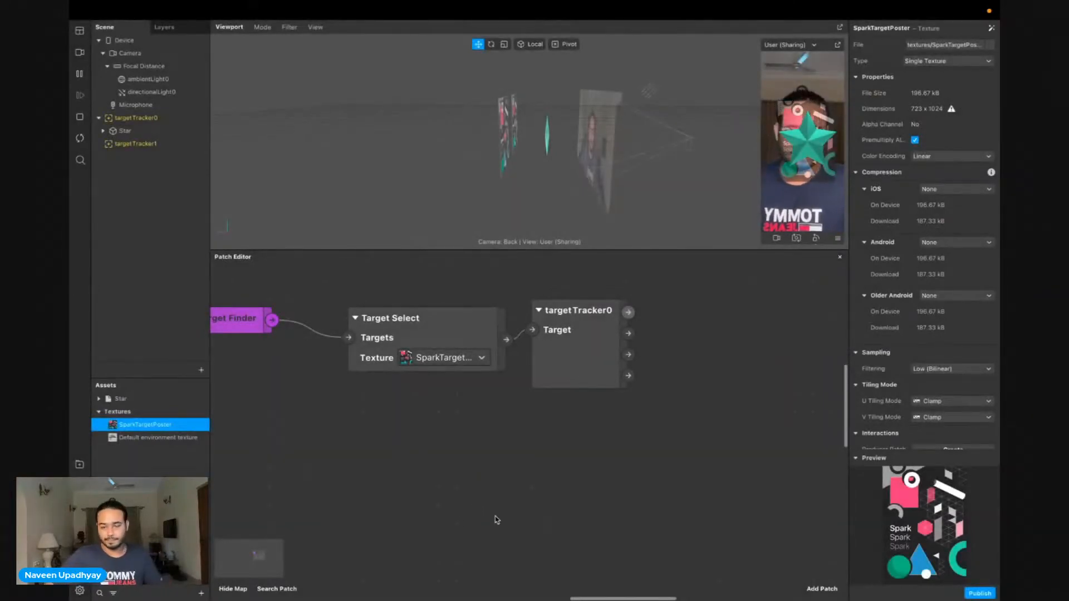
# Delete the targetTracker1 object from the scene
pyautogui.hscroll(-3, 378, 492)
pyautogui.scroll(2, 378, 492)
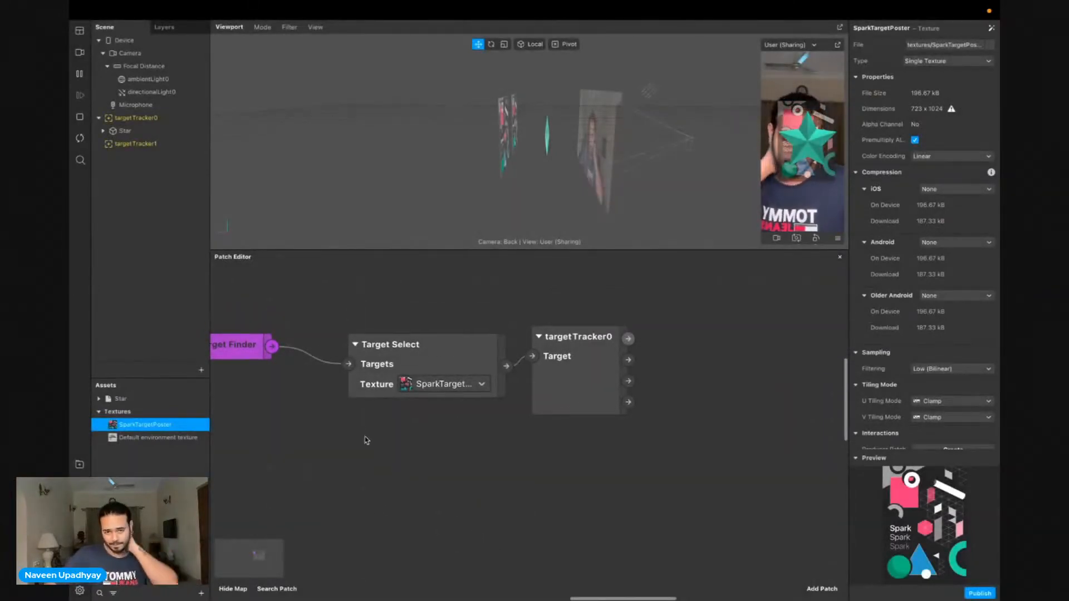
pyautogui.moveTo(272, 331); pyautogui.dragTo(334, 337)
pyautogui.click(790, 406)
pyautogui.click(387, 437)
pyautogui.click(135, 143)
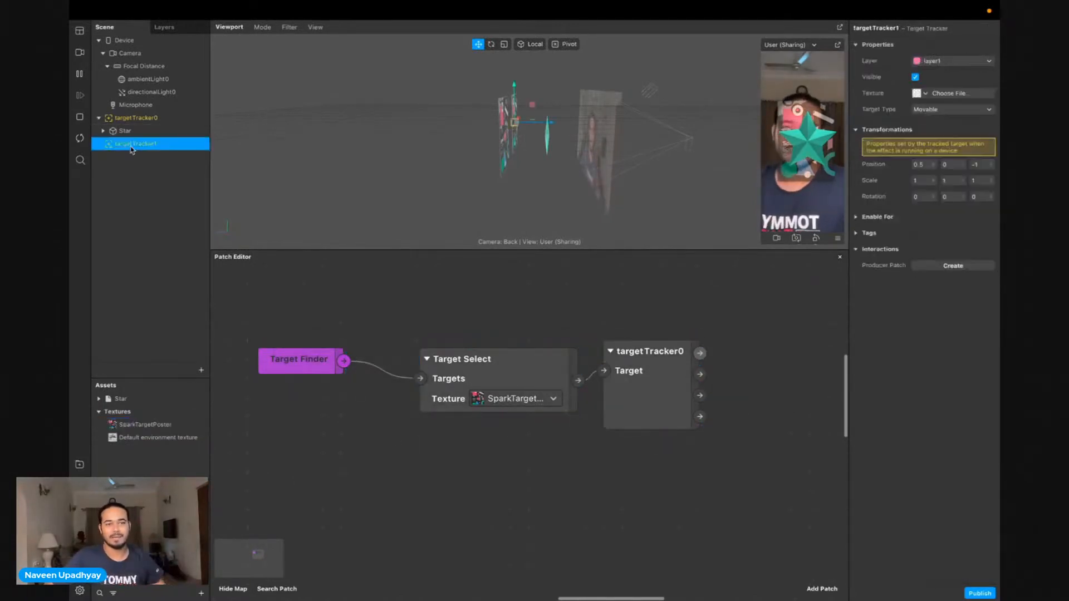
pyautogui.rightClick(133, 144)
pyautogui.click(185, 192)
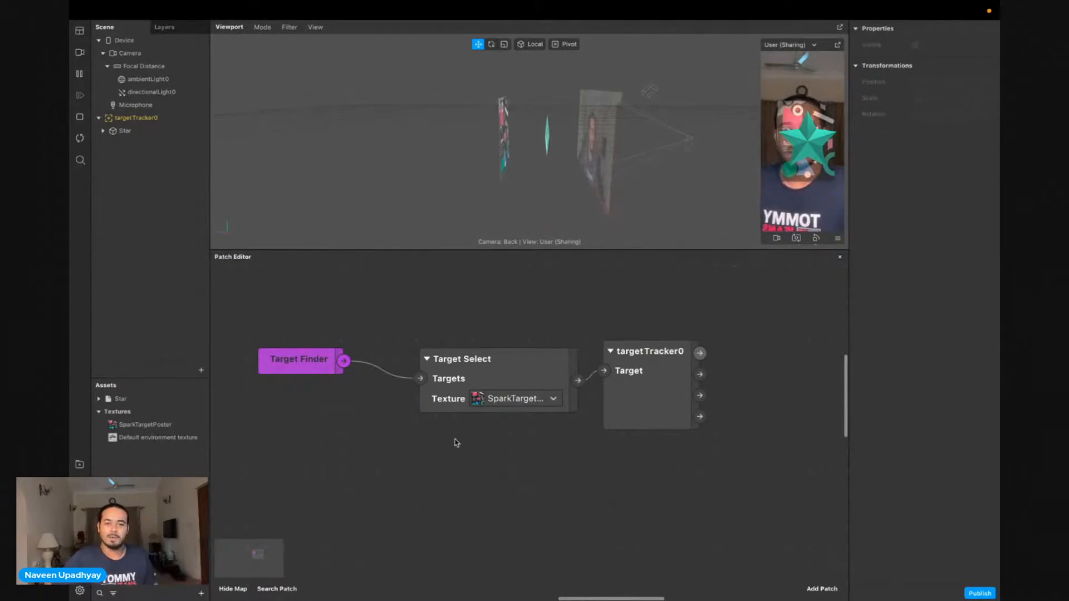
# Delete the Star object nested under targetTracker0
pyautogui.moveTo(316, 303); pyautogui.dragTo(524, 358)
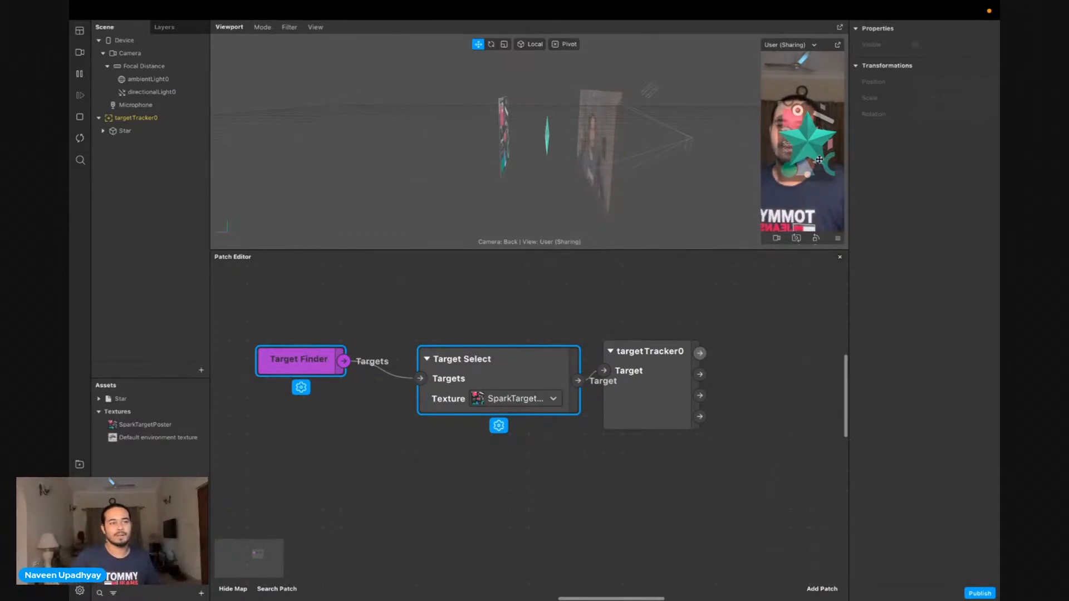
pyautogui.click(591, 471)
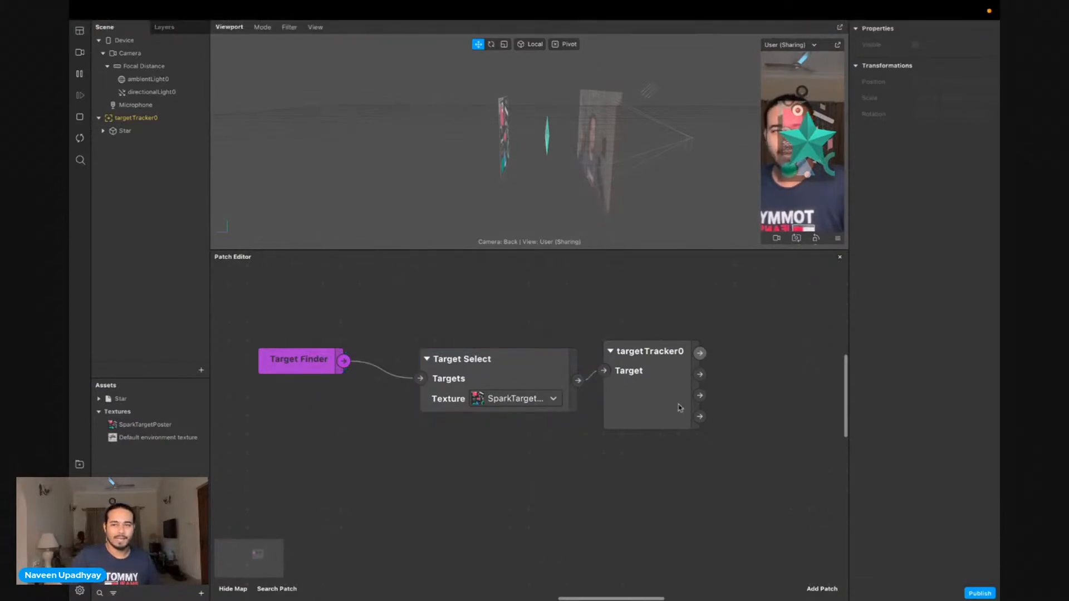
pyautogui.moveTo(634, 202); pyautogui.dragTo(515, 186)
pyautogui.scroll(10, 515, 187)
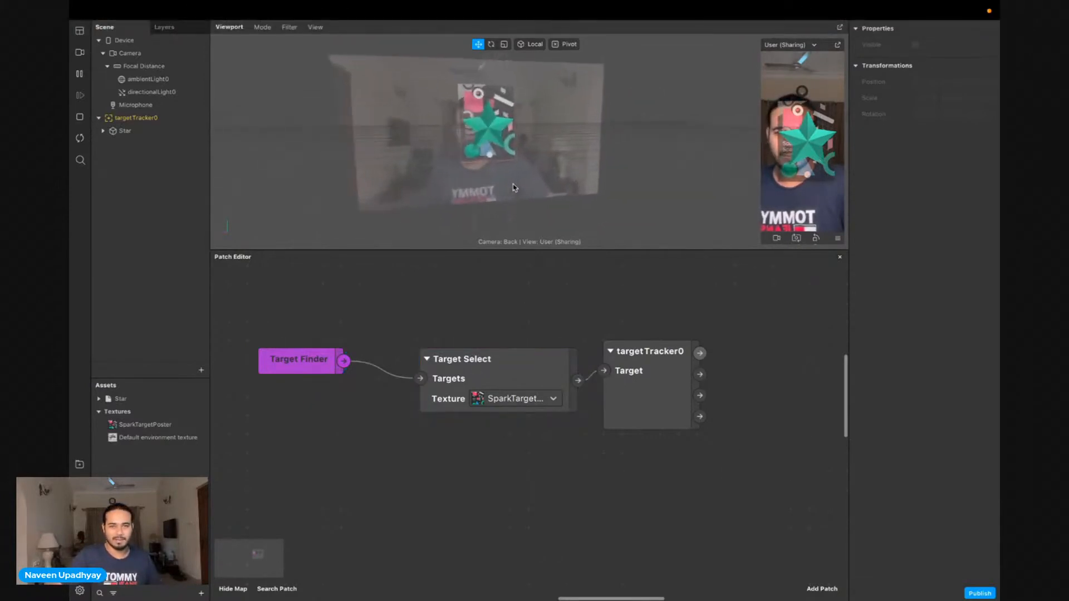
pyautogui.scroll(8, 563, 201)
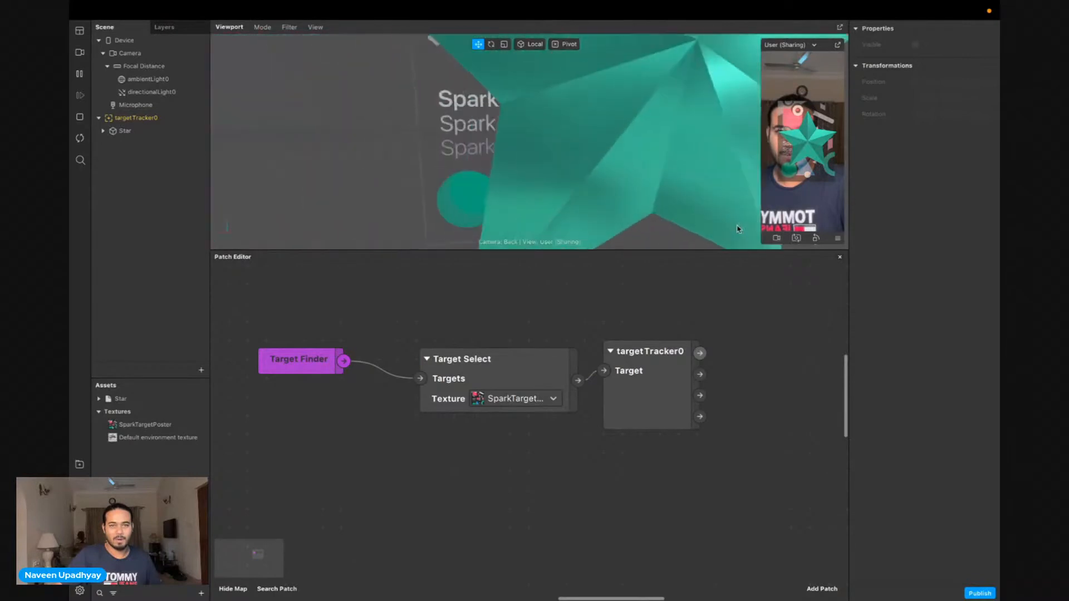
pyautogui.rightClick(159, 130)
pyautogui.click(172, 171)
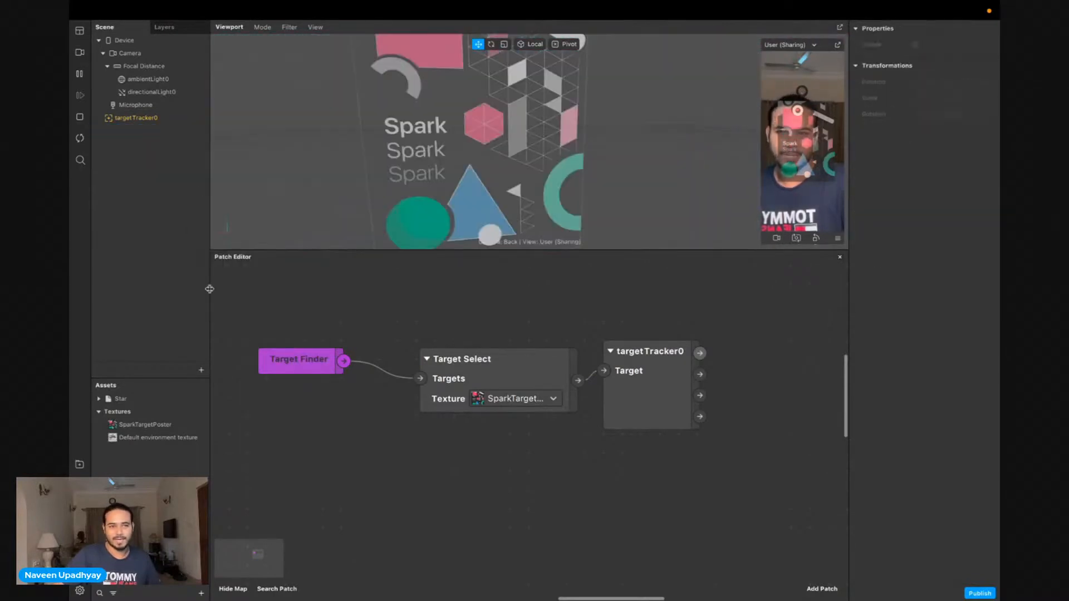
# Delete the Star 3D model from the project's assets and confirm the removal
pyautogui.click(133, 399)
pyautogui.rightClick(134, 408)
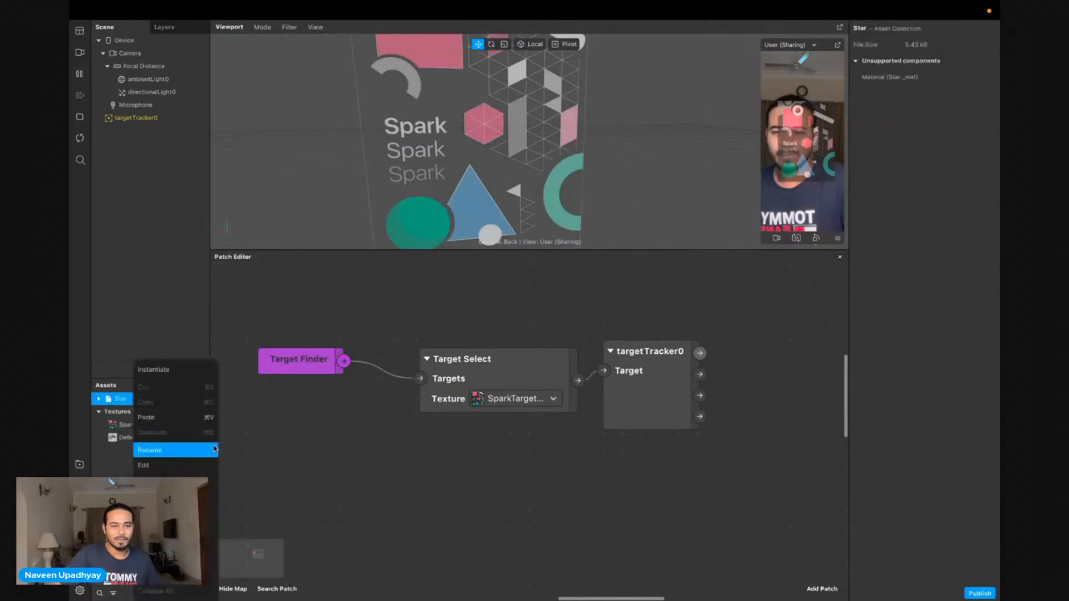
pyautogui.click(169, 467)
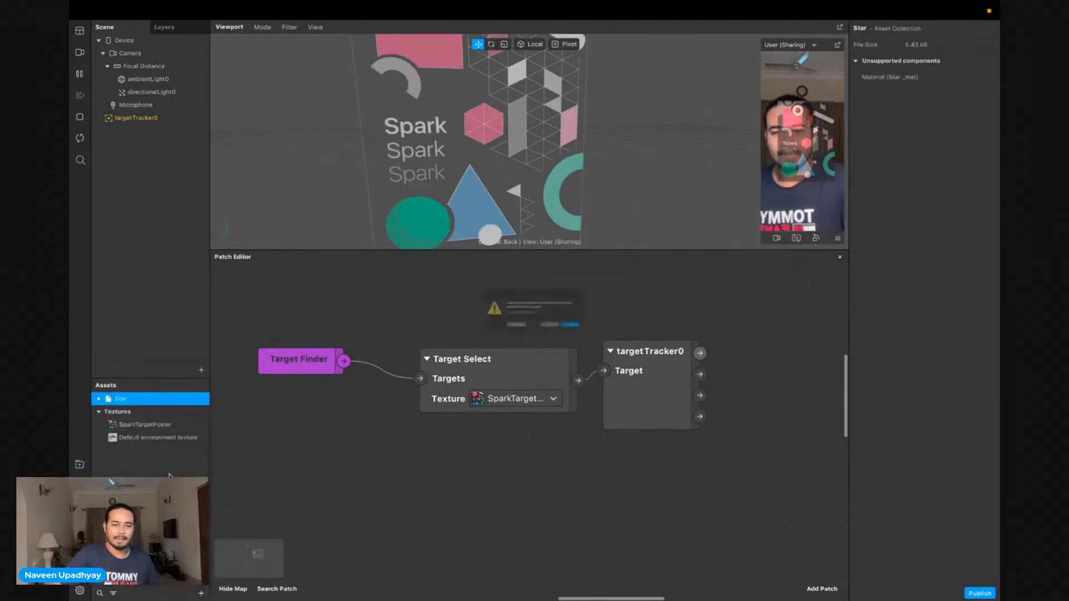
pyautogui.click(621, 341)
# Enlarge the viewport and examine the full layout of the SparkTargetPoster image
pyautogui.moveTo(459, 189)
pyautogui.mouseDown()
pyautogui.moveTo(522, 186)
pyautogui.moveTo(445, 185)
pyautogui.mouseUp()
pyautogui.moveTo(530, 185); pyautogui.dragTo(539, 270)
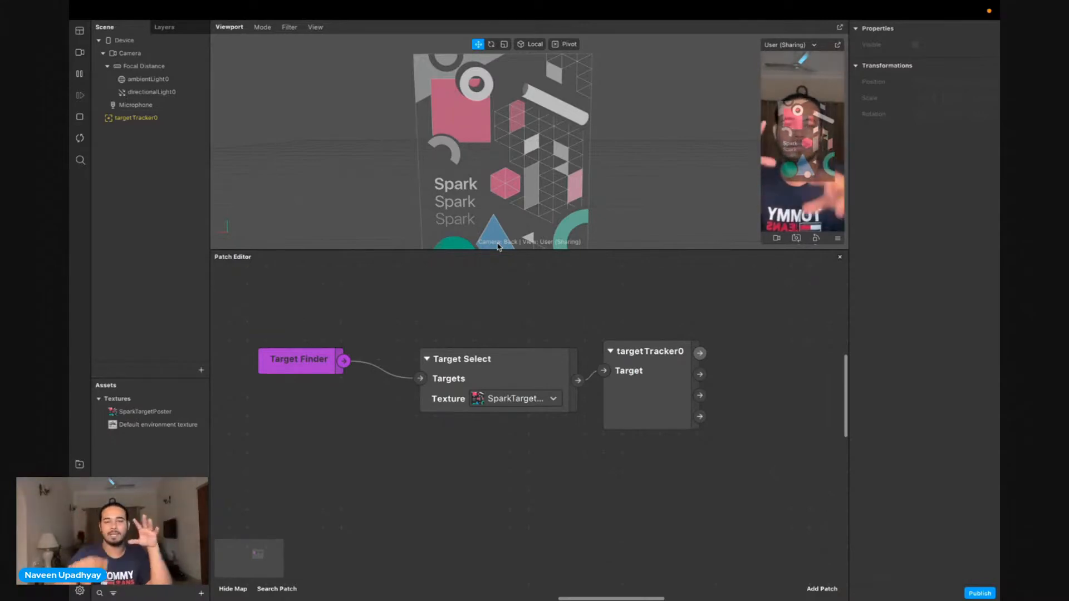
pyautogui.moveTo(545, 181); pyautogui.dragTo(510, 213)
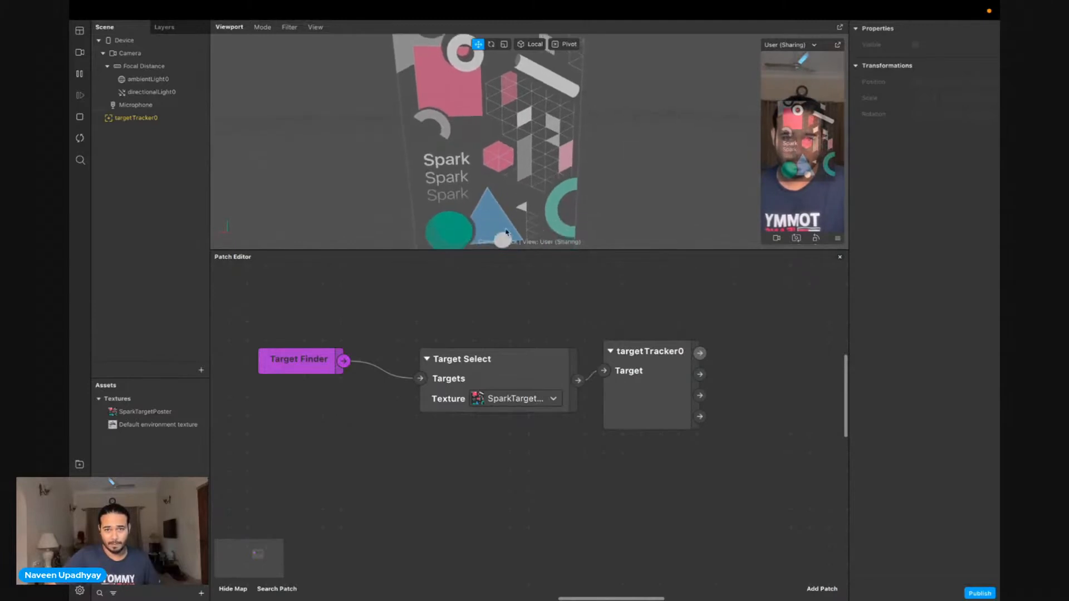
pyautogui.moveTo(496, 256); pyautogui.dragTo(493, 479)
pyautogui.moveTo(416, 342); pyautogui.dragTo(393, 414)
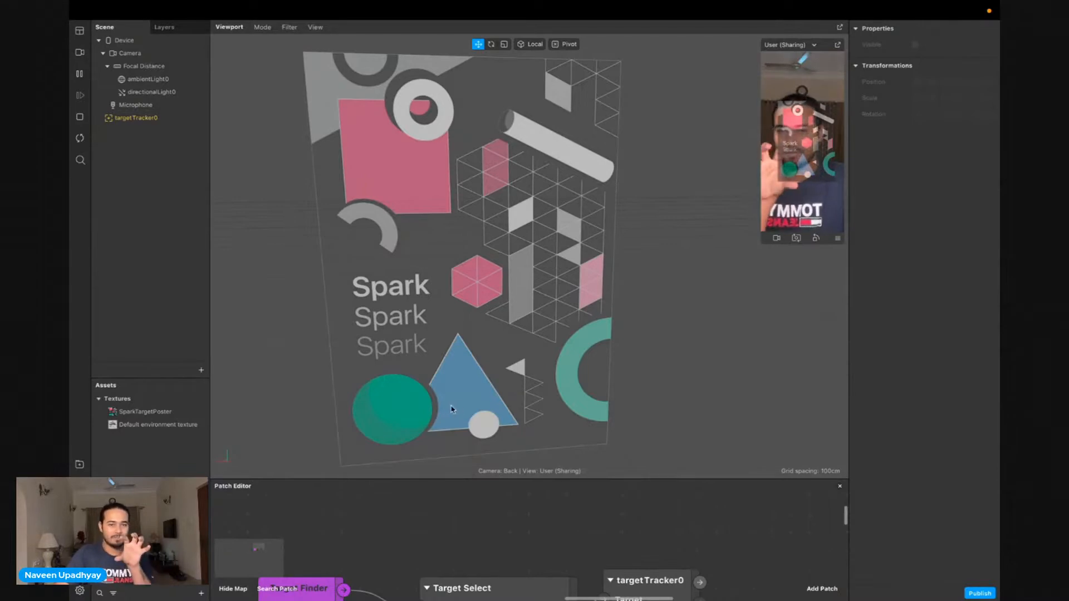
# Select targetTracker0, give the patch editor more room, and examine the area around the poster's pink hexagon
pyautogui.click(158, 120)
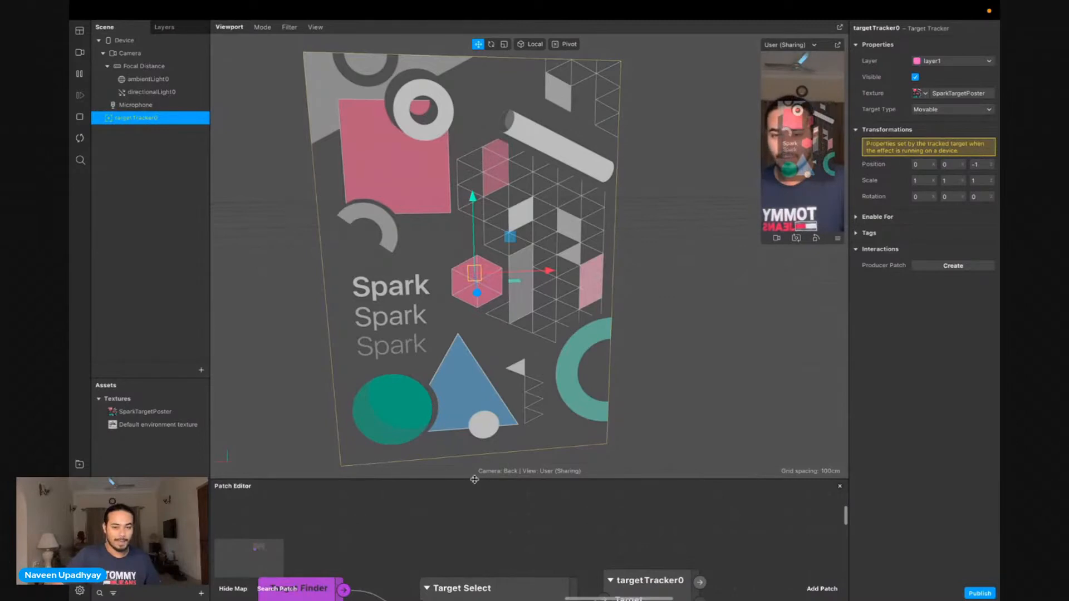
pyautogui.moveTo(474, 480); pyautogui.dragTo(475, 451)
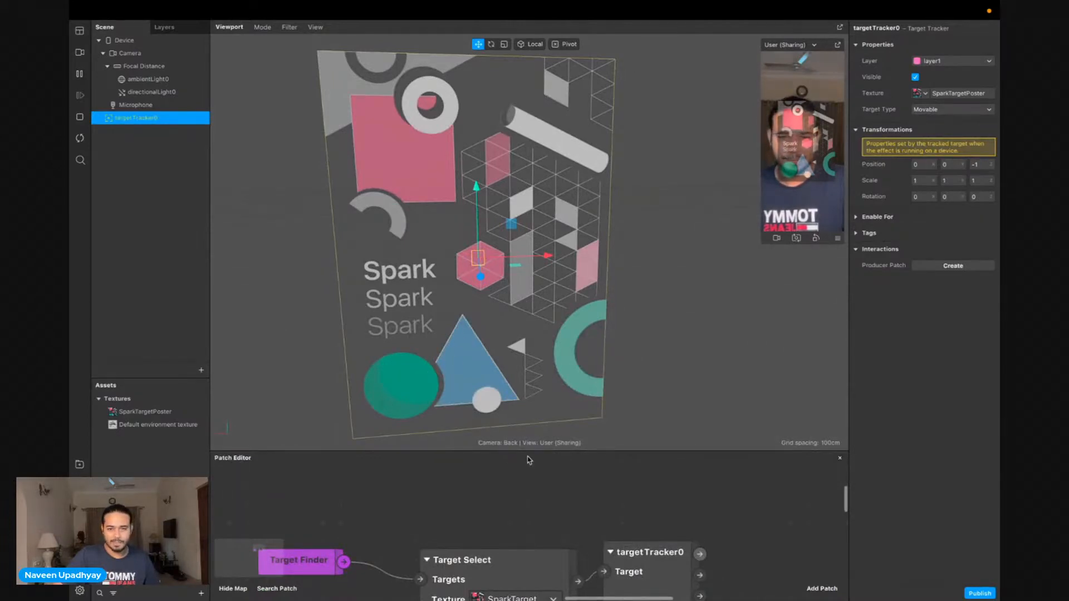
pyautogui.moveTo(528, 451); pyautogui.dragTo(538, 277)
pyautogui.moveTo(614, 231)
pyautogui.mouseDown()
pyautogui.moveTo(458, 239)
pyautogui.moveTo(656, 238)
pyautogui.moveTo(588, 231)
pyautogui.moveTo(614, 238)
pyautogui.mouseUp()
pyautogui.scroll(5, 581, 228)
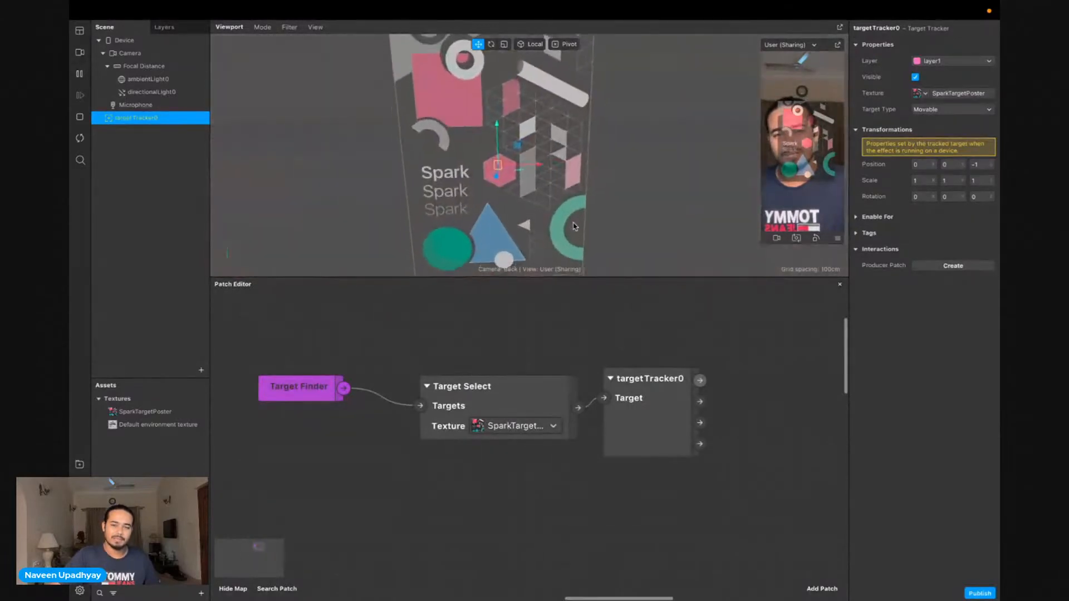
pyautogui.scroll(-1, 575, 226)
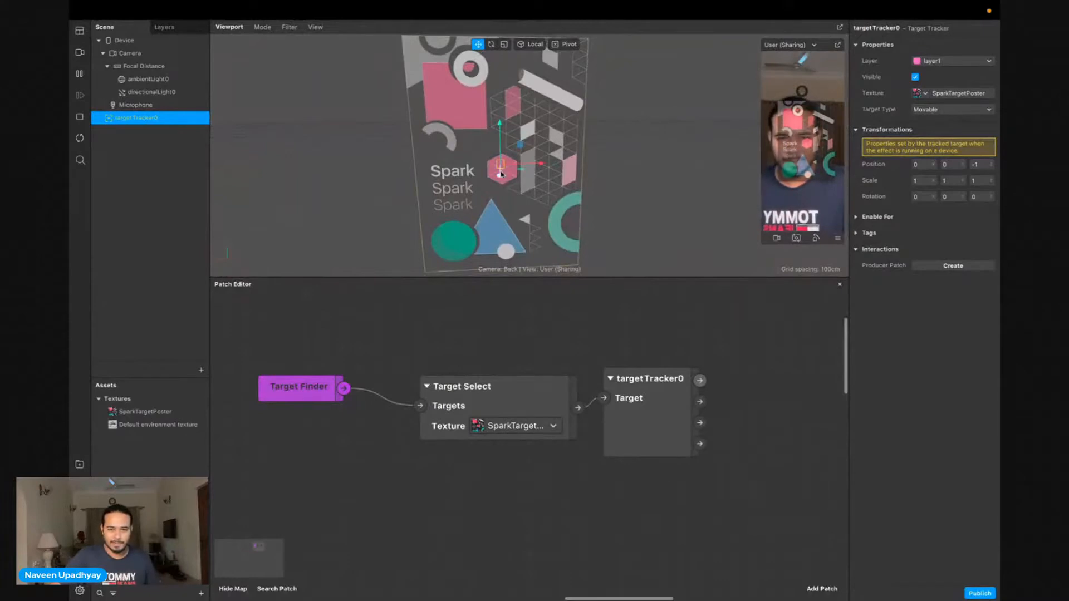
pyautogui.moveTo(495, 161); pyautogui.dragTo(503, 182)
pyautogui.scroll(6, 502, 183)
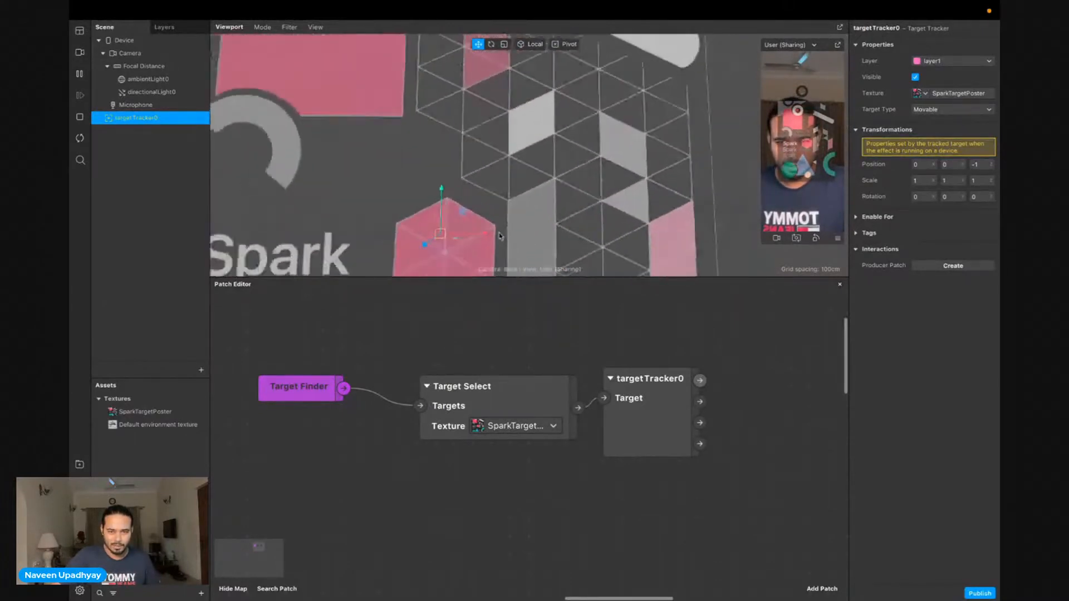
pyautogui.moveTo(513, 222); pyautogui.dragTo(567, 141, button='right')
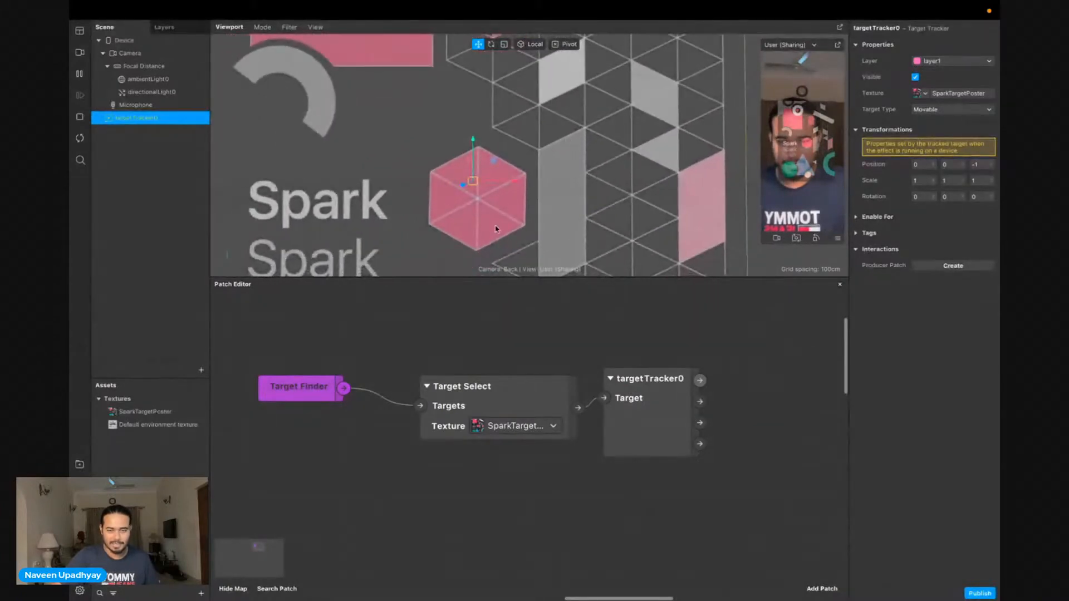
# Add a plane as a child of targetTracker0 and check its placement on the poster
pyautogui.rightClick(144, 120)
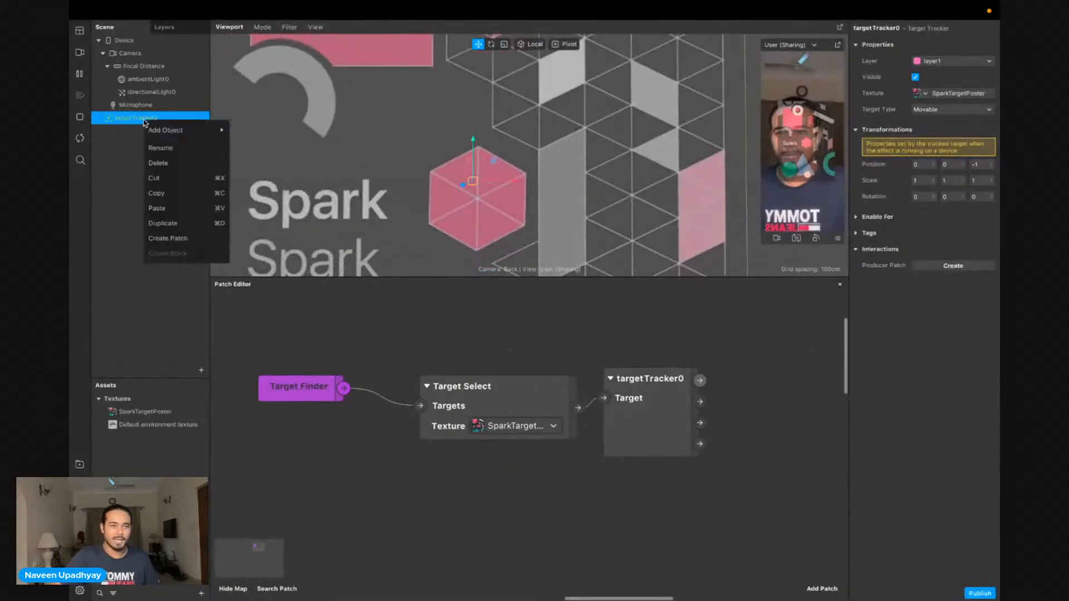
pyautogui.moveTo(167, 130)
pyautogui.click(274, 196)
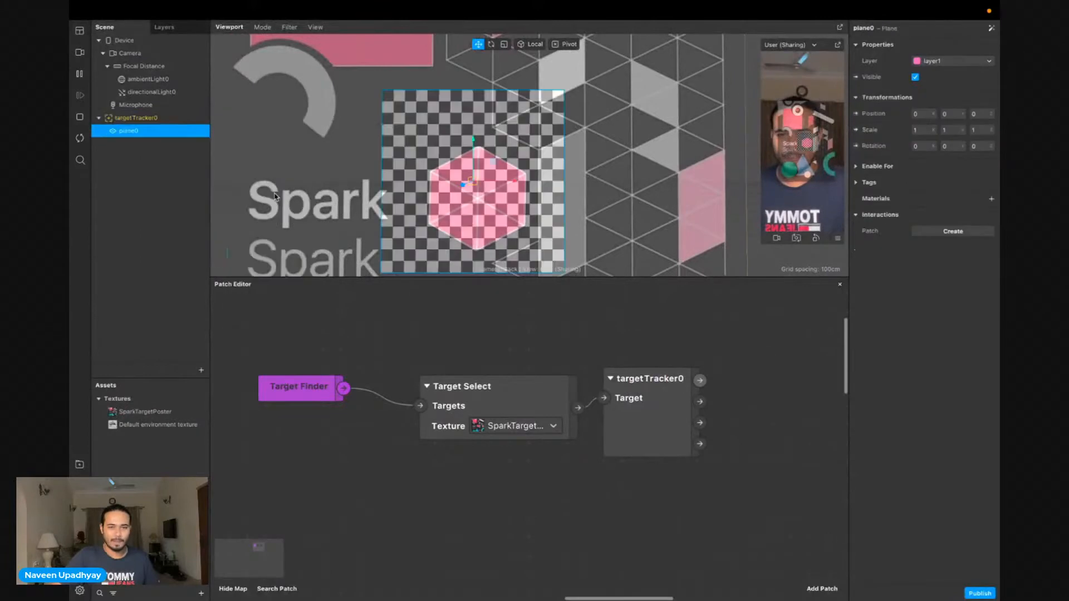
pyautogui.keyDown('alt'); pyautogui.moveTo(505, 223); pyautogui.dragTo(261, 227); pyautogui.keyUp('alt')
pyautogui.scroll(-5, 328, 245)
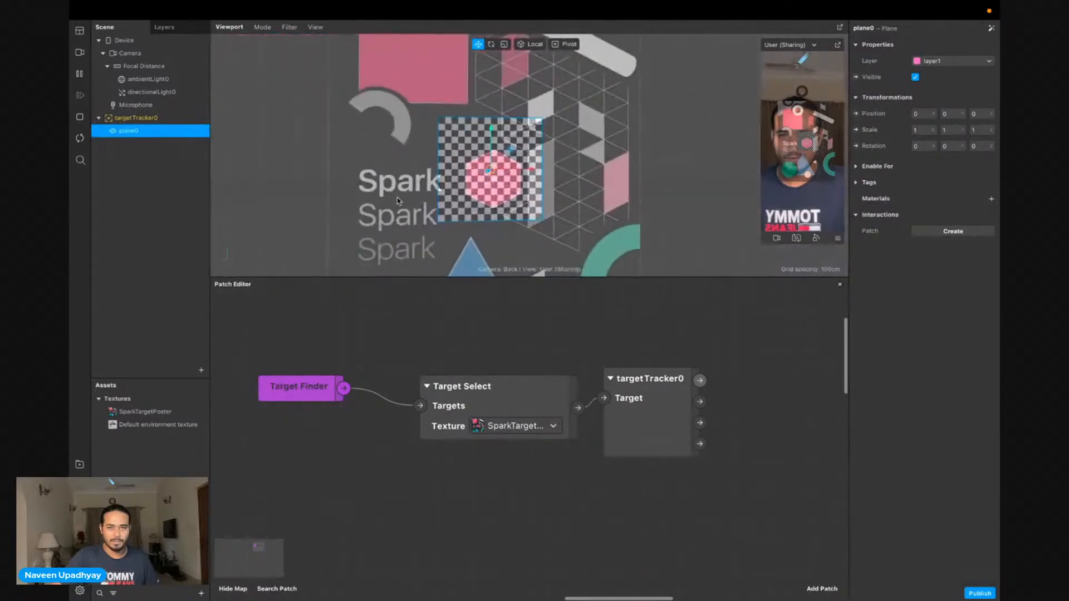
pyautogui.scroll(-5, 425, 219)
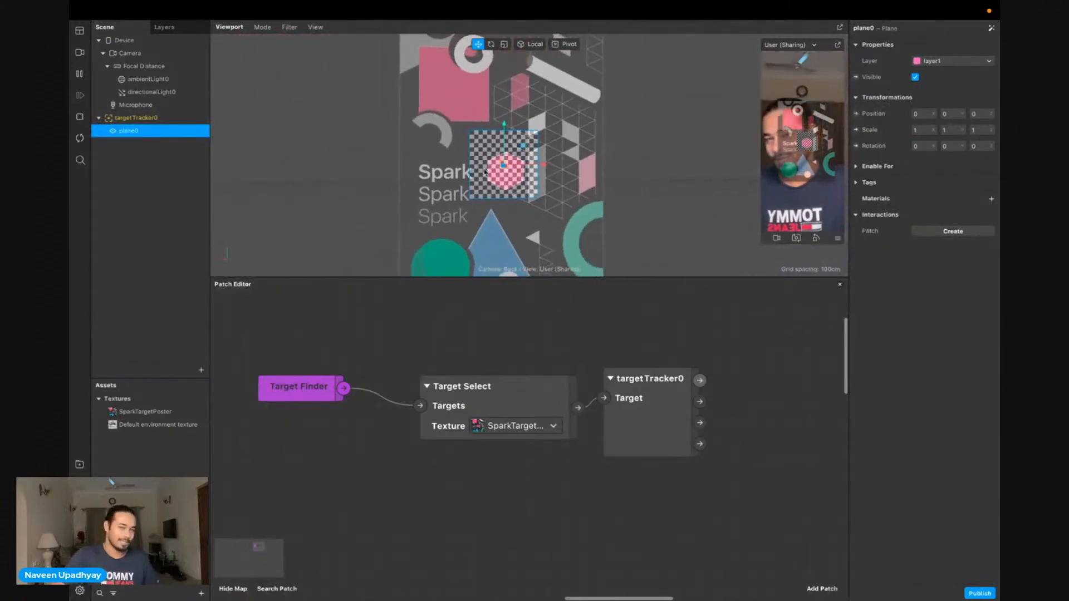
pyautogui.scroll(4, 503, 235)
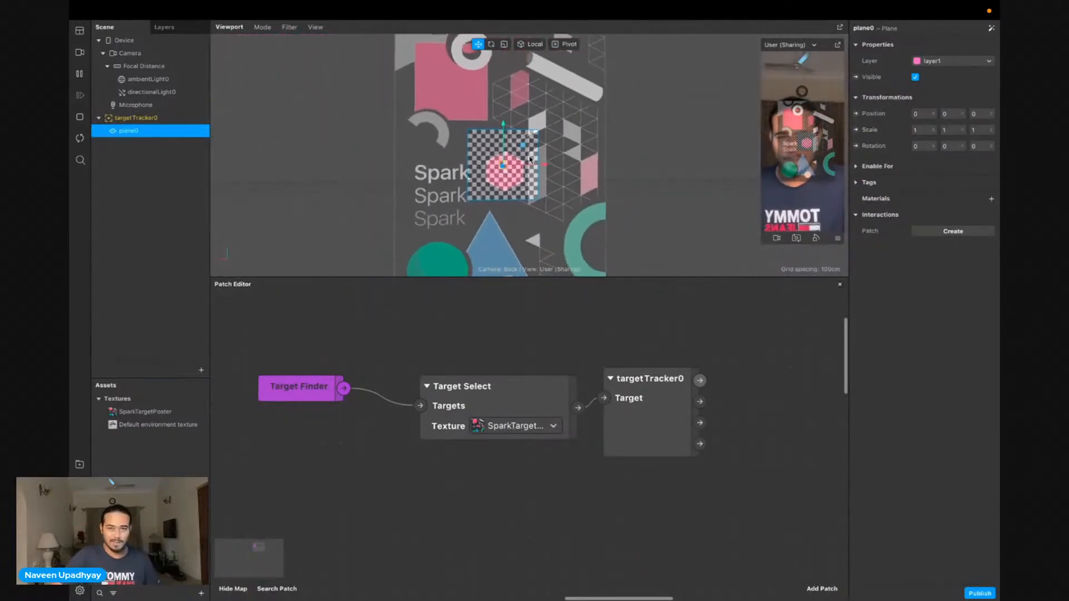
# Delete the Target Finder, Target Select and targetTracker0 patches from the patch editor
pyautogui.moveTo(306, 357); pyautogui.dragTo(696, 464)
pyautogui.press('Delete')
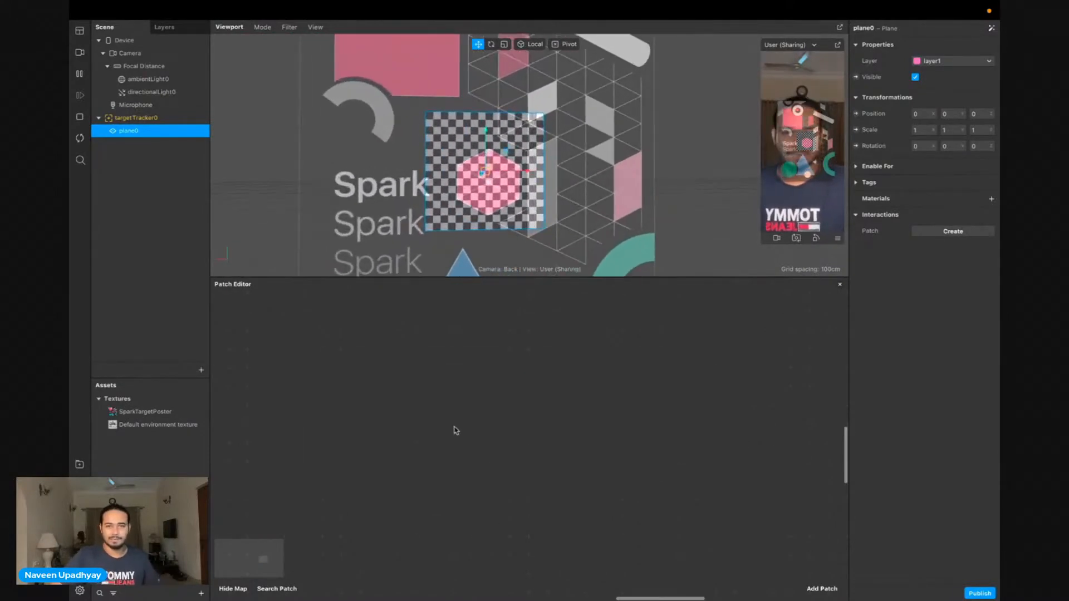
# Add an SDF Polygon patch to the empty patch editor and set its Sides to 6
pyautogui.doubleClick(337, 390)
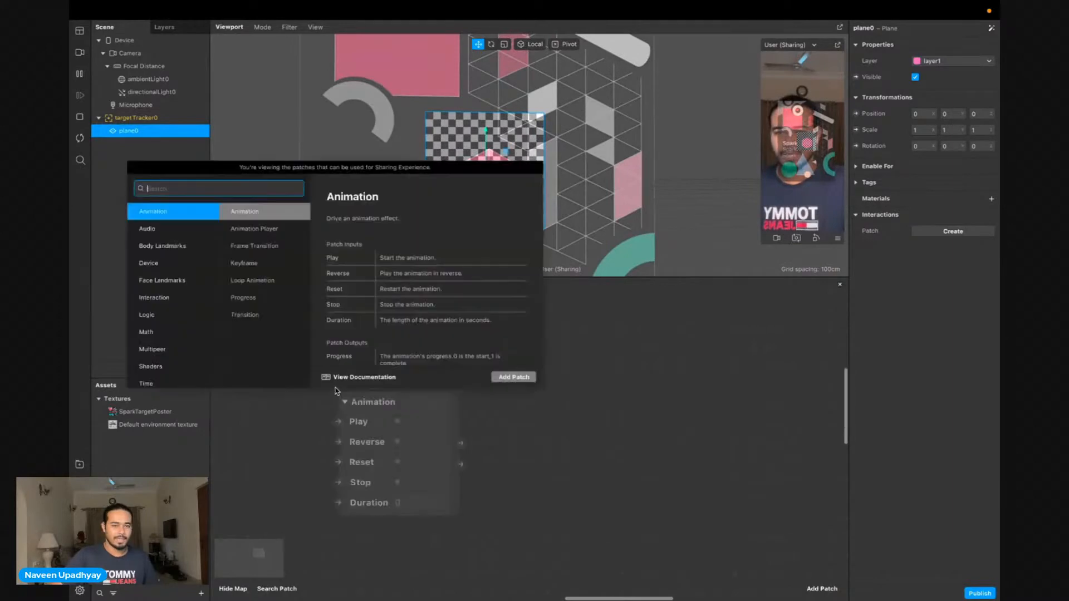
pyautogui.write('sdf')
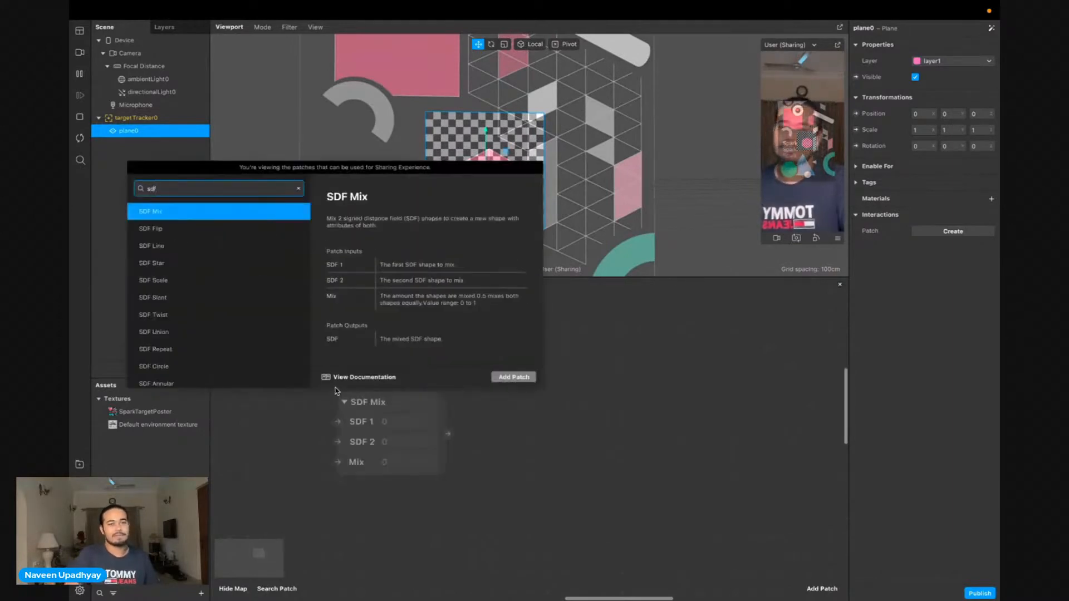
pyautogui.write(' pol')
pyautogui.press('Return')
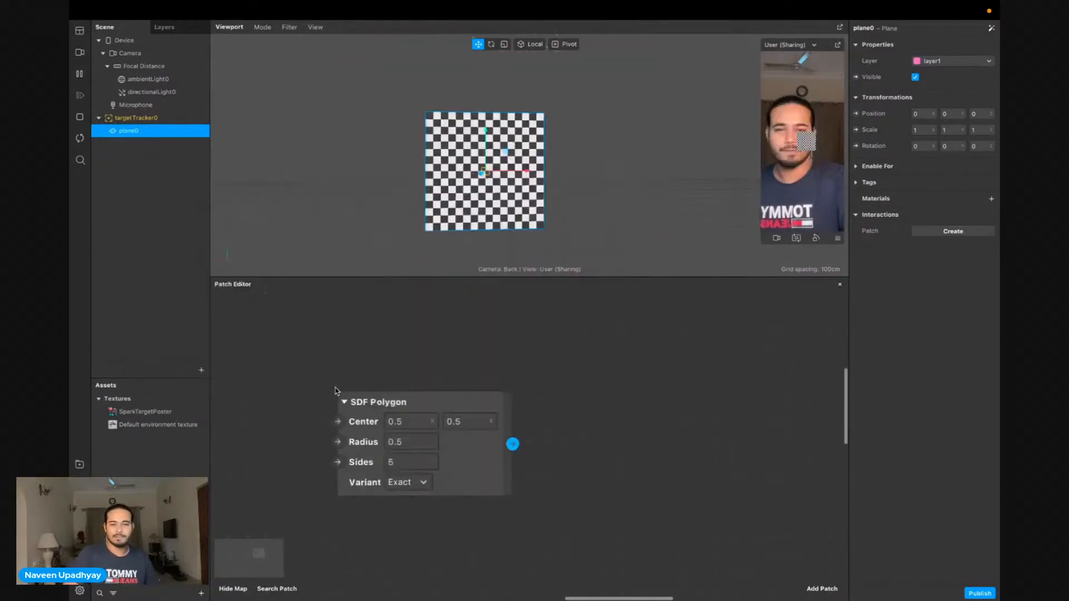
pyautogui.moveTo(464, 459); pyautogui.dragTo(426, 437)
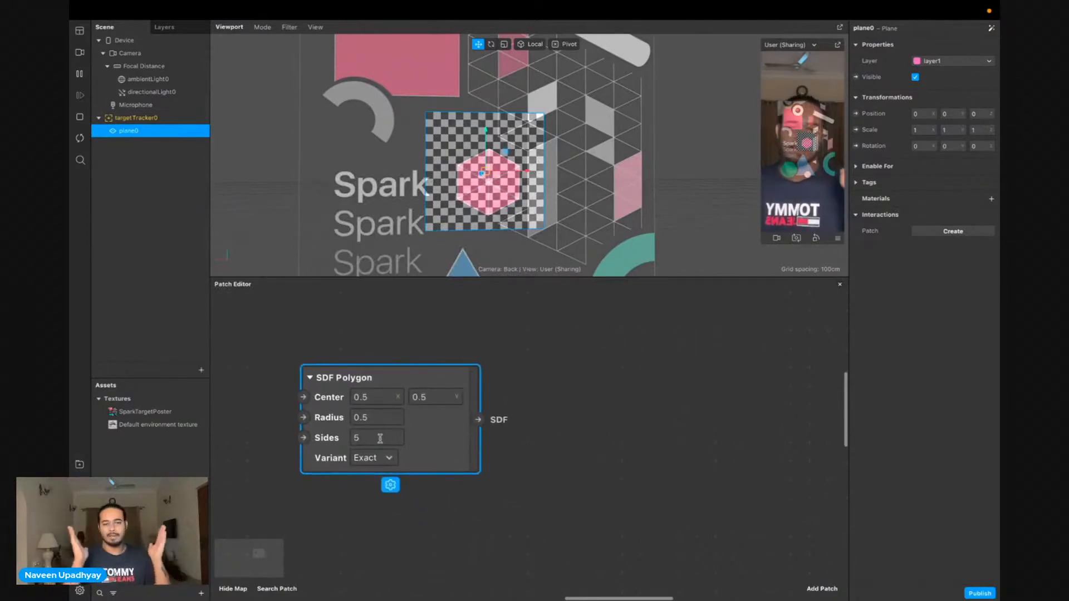
pyautogui.click(380, 439)
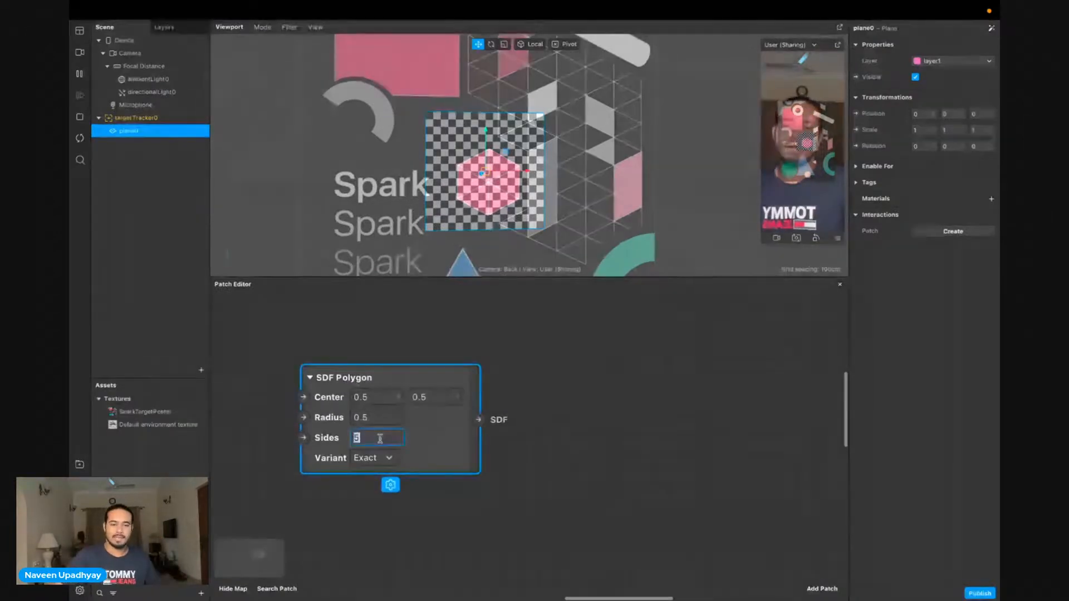
pyautogui.write('6')
pyautogui.press('Return')
pyautogui.click(571, 436)
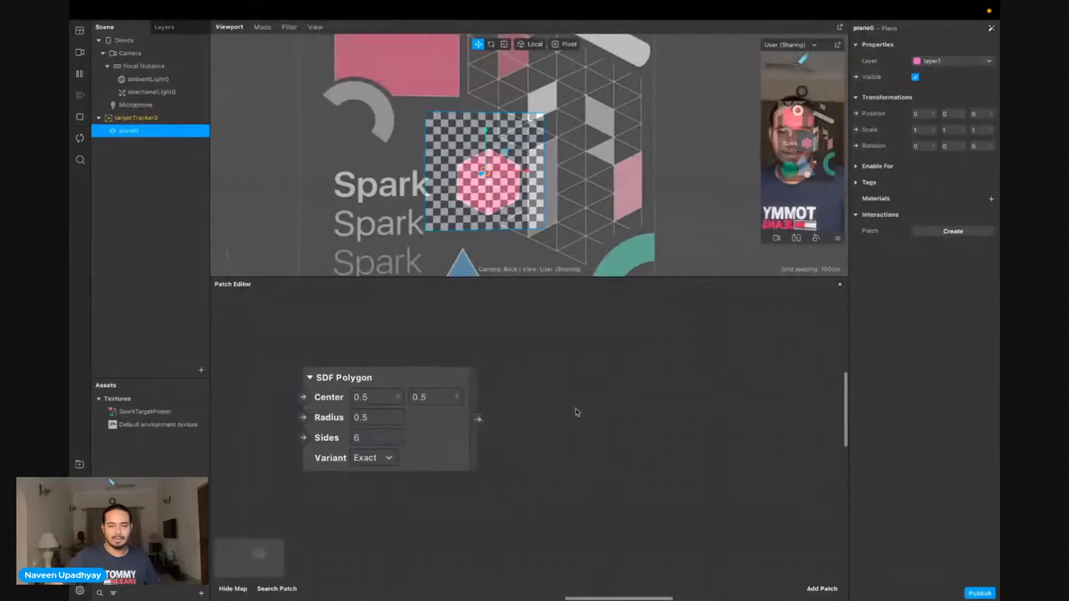
# Add an SDF Complement patch fed by the SDF Polygon's output
pyautogui.moveTo(464, 453); pyautogui.dragTo(414, 438)
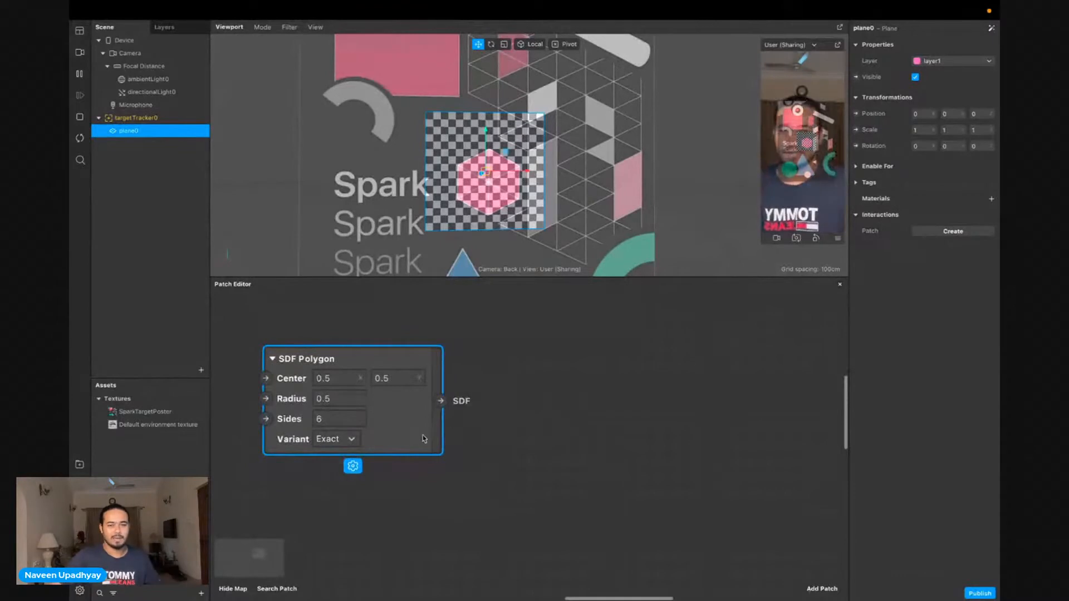
pyautogui.moveTo(440, 401); pyautogui.dragTo(493, 423)
pyautogui.write('sdf ')
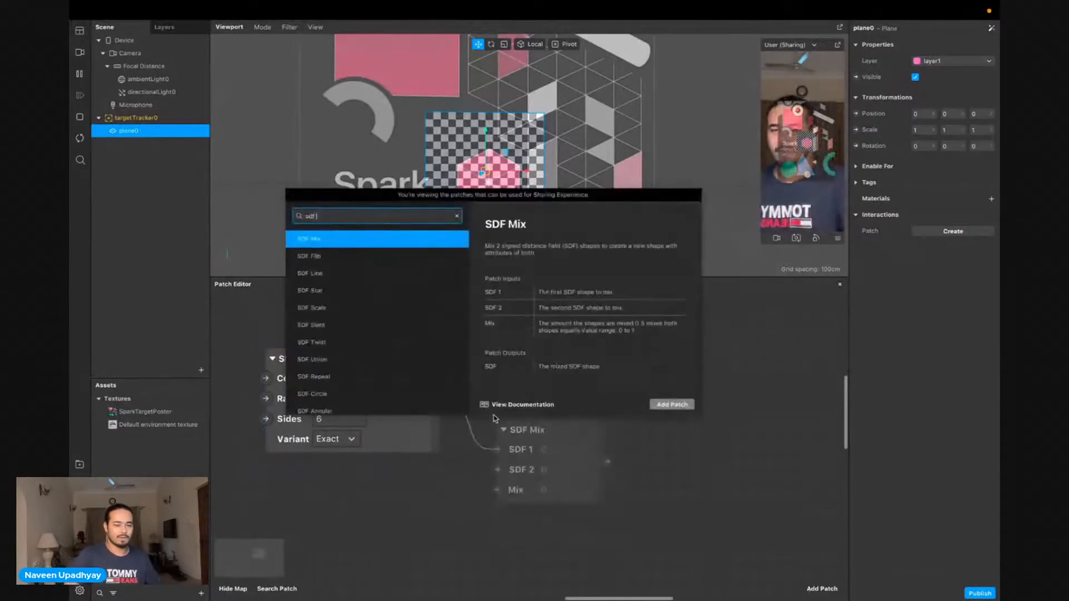
pyautogui.write('co')
pyautogui.press('Return')
# Add a Smooth Step patch fed by the SDF Complement's output and set its Edge Max to 0.003
pyautogui.moveTo(545, 431); pyautogui.dragTo(621, 380)
pyautogui.write('smoo')
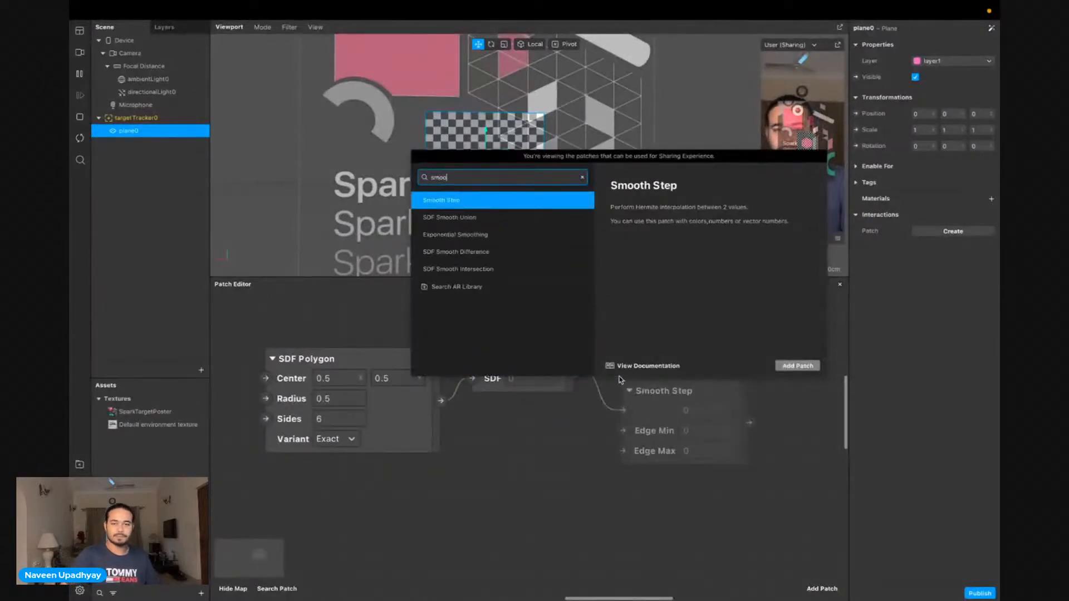
pyautogui.press('Return')
pyautogui.click(718, 446)
pyautogui.moveTo(717, 446)
pyautogui.mouseDown()
pyautogui.moveTo(691, 399)
pyautogui.moveTo(730, 446)
pyautogui.mouseUp()
pyautogui.click(697, 418)
pyautogui.write('.003')
pyautogui.press('Return')
# Add a Shader Render Pass patch fed by the Smooth Step's output and expand its preview to check the hexagon
pyautogui.hscroll(2, 697, 417)
pyautogui.write('shad')
pyautogui.press('Down')
pyautogui.press('Return')
pyautogui.hscroll(2, 730, 426)
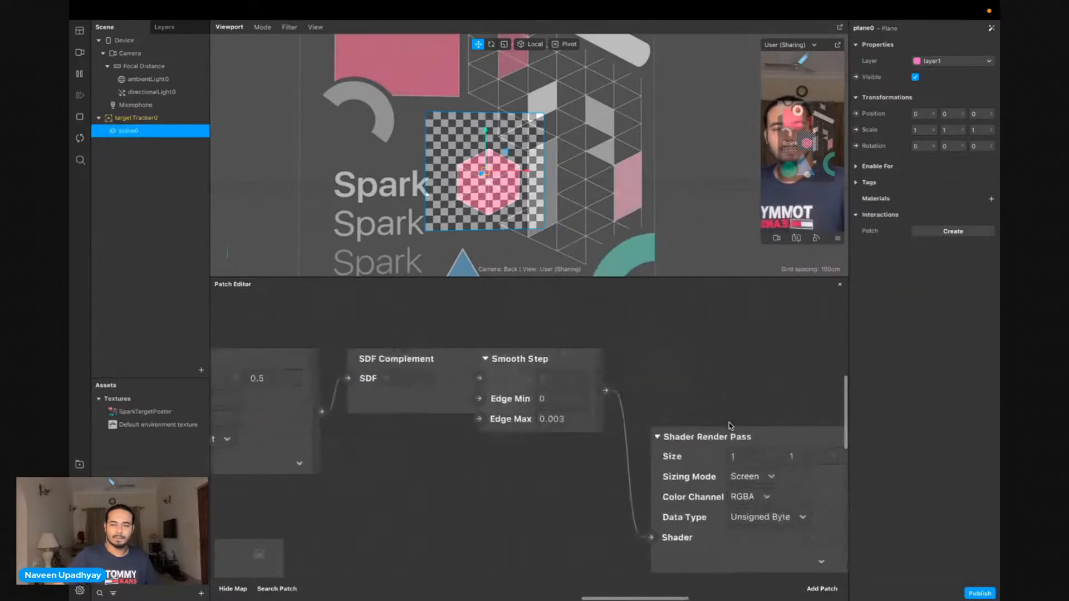
pyautogui.moveTo(689, 464); pyautogui.dragTo(682, 386)
pyautogui.hscroll(3, 683, 387)
pyautogui.click(687, 489)
pyautogui.scroll(-2, 622, 509)
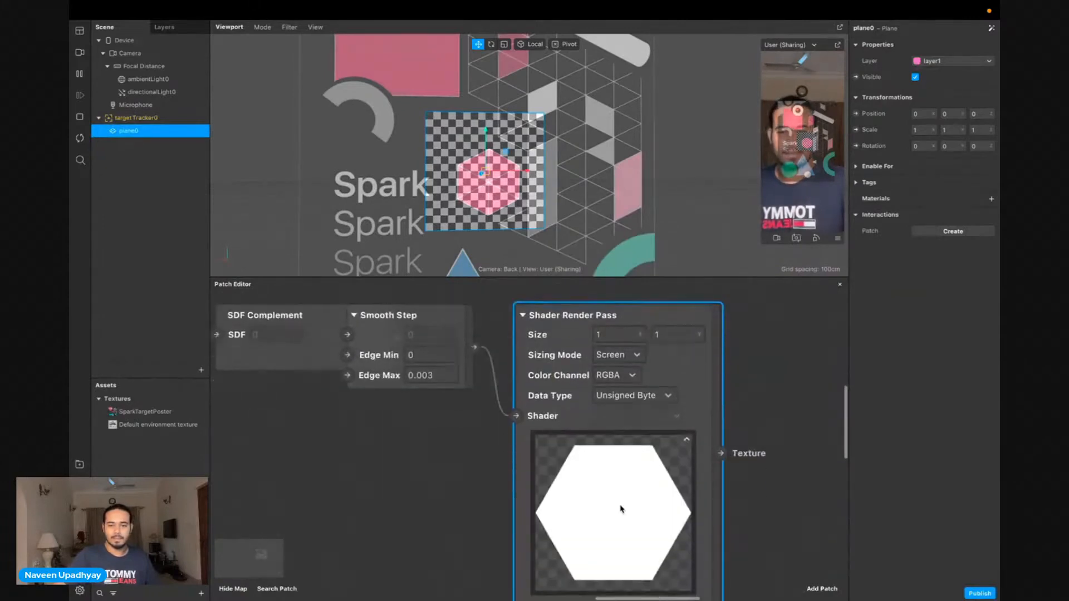
pyautogui.scroll(-10, 621, 509)
pyautogui.scroll(8, 622, 509)
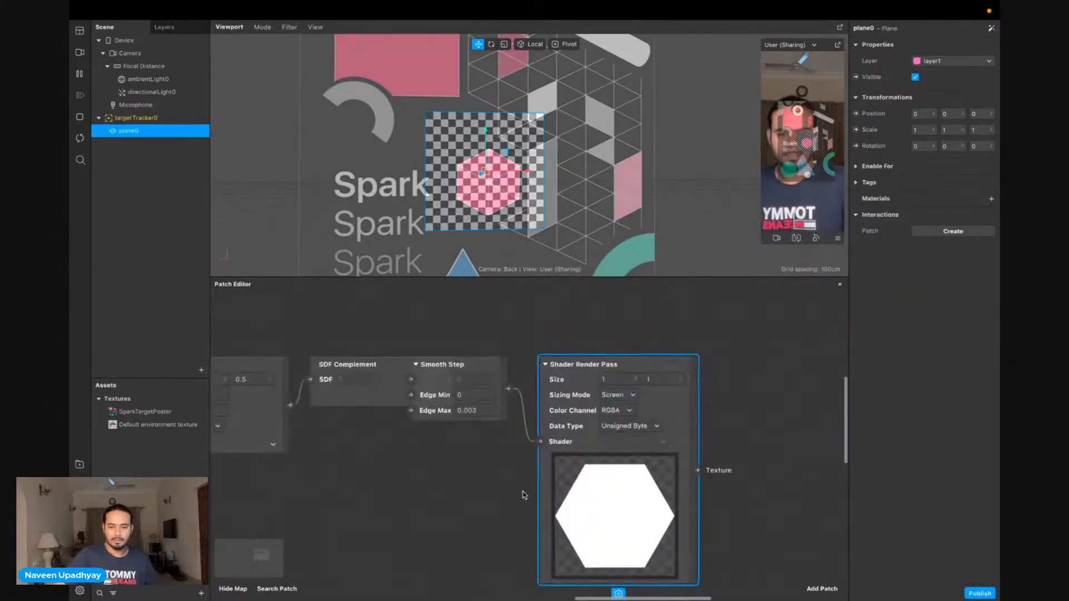
pyautogui.hscroll(-4, 525, 494)
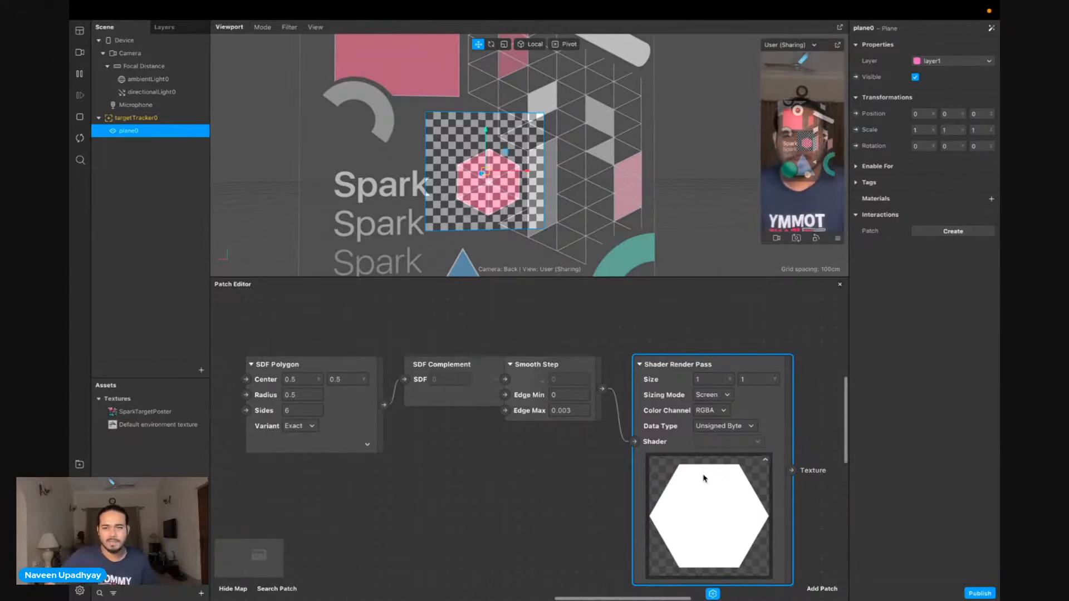
pyautogui.hscroll(4, 619, 519)
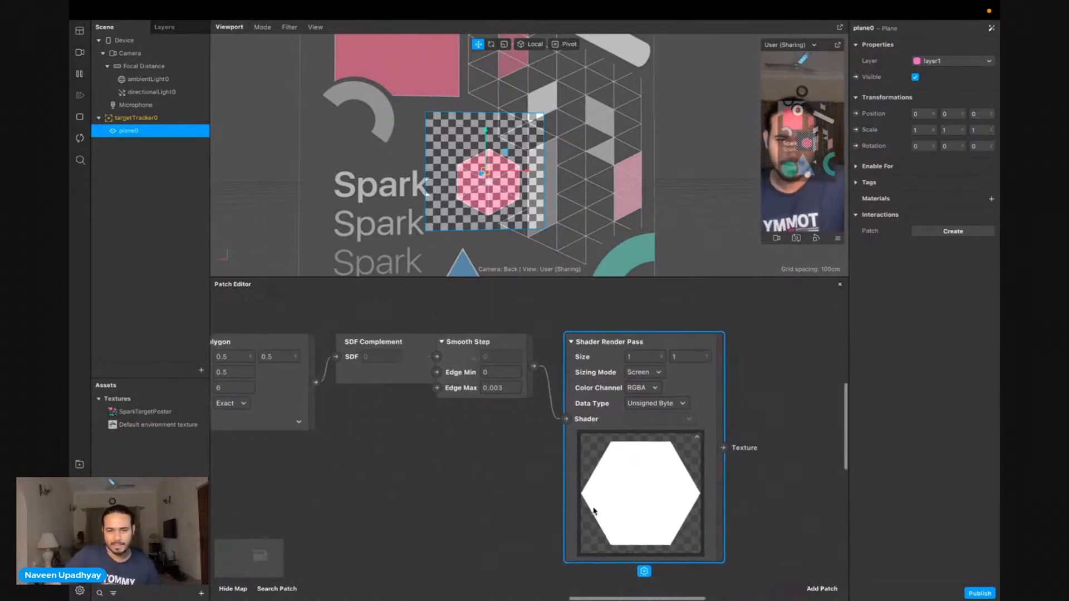
# Space out the Smooth Step and Shader Render Pass patches so they no longer crowd their neighbours
pyautogui.moveTo(435, 342); pyautogui.dragTo(490, 341)
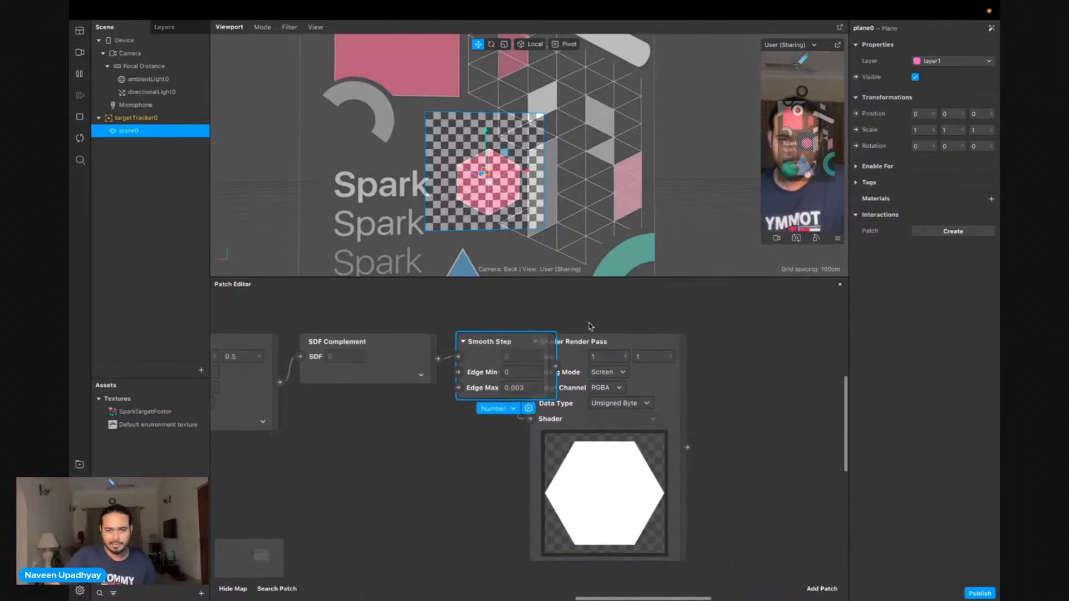
pyautogui.moveTo(579, 358); pyautogui.dragTo(651, 343)
pyautogui.click(571, 312)
pyautogui.moveTo(547, 338); pyautogui.dragTo(487, 358)
pyautogui.click(610, 296)
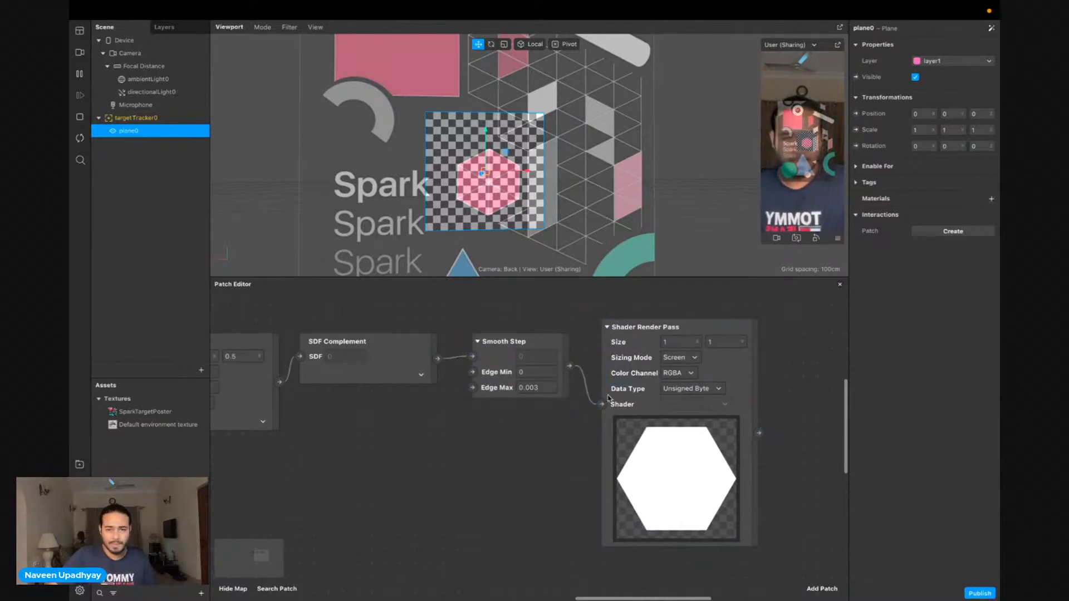
# Create a new material on plane0 and rename it matHexagonal
pyautogui.click(991, 199)
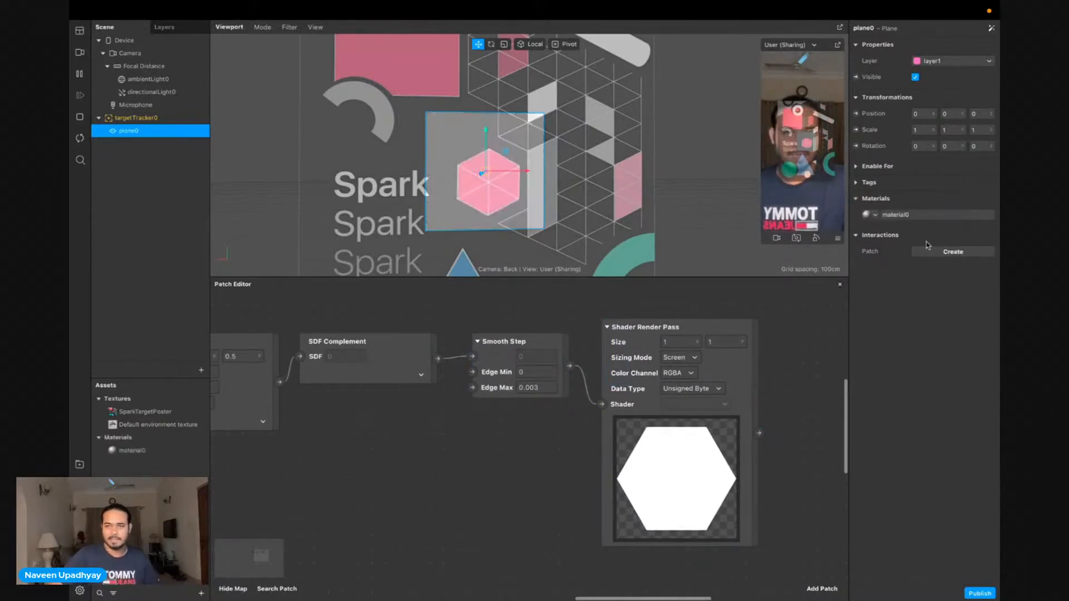
pyautogui.click(916, 221)
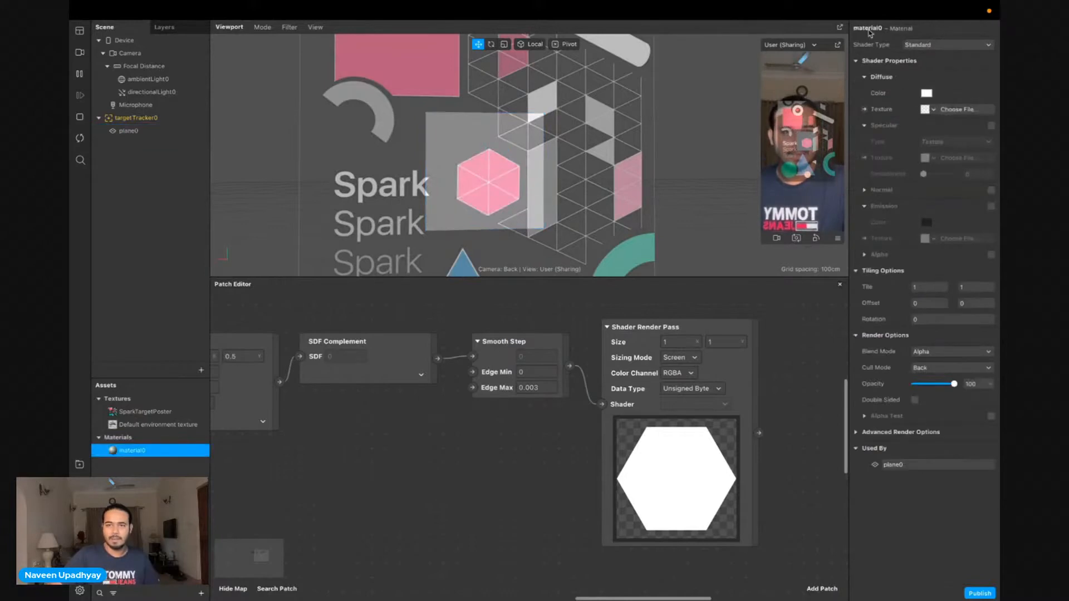
pyautogui.doubleClick(870, 29)
pyautogui.write('matHexa')
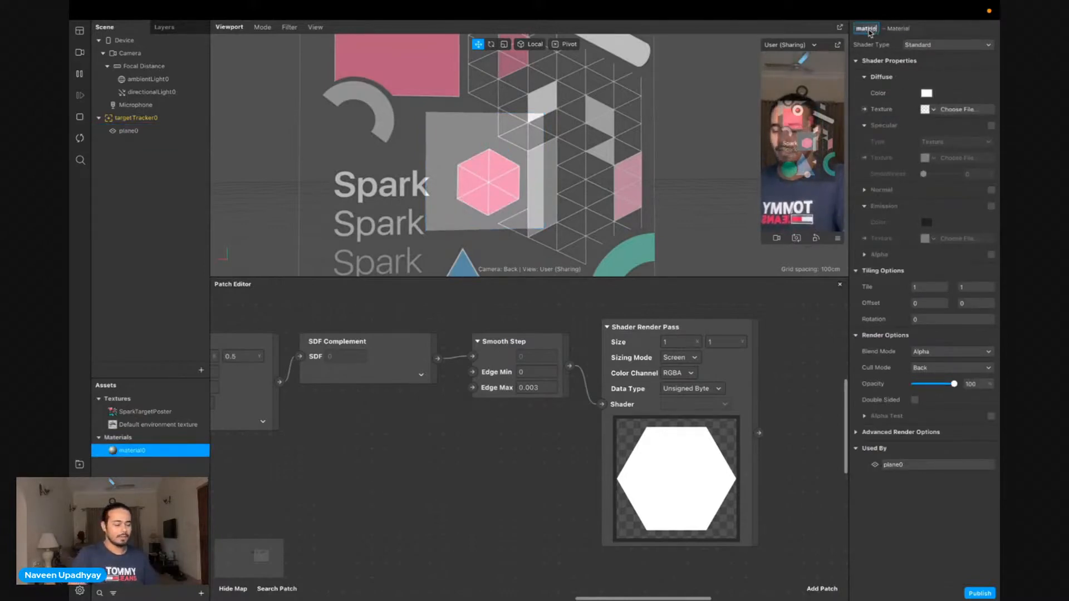
pyautogui.write('gonal')
pyautogui.press('Return')
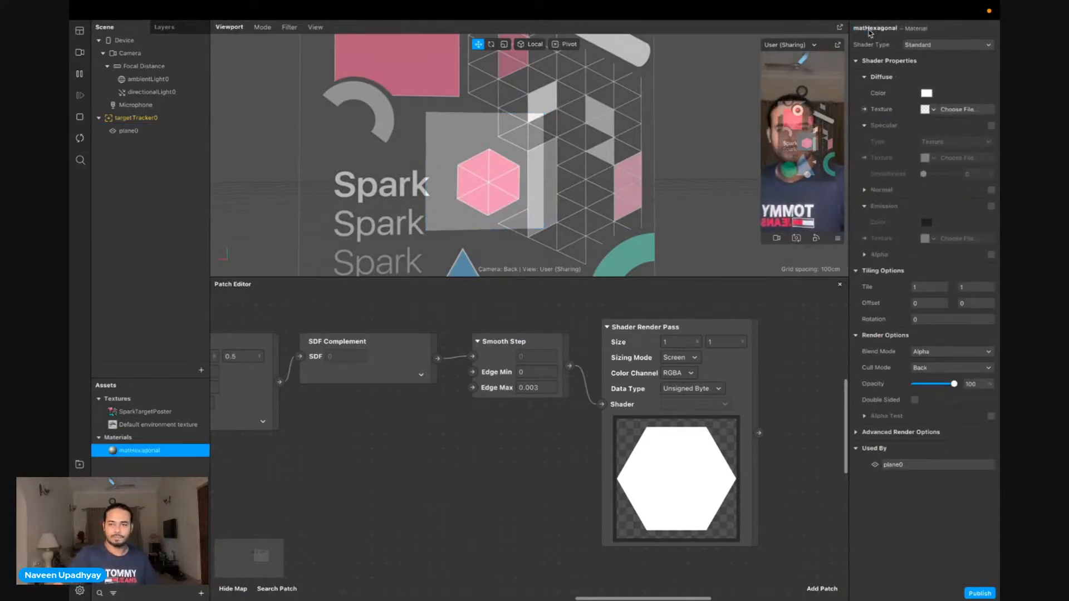
# Set matHexagonal's shader type to Flat and drive its diffuse texture patch from the Smooth Step output
pyautogui.click(966, 50)
pyautogui.click(949, 53)
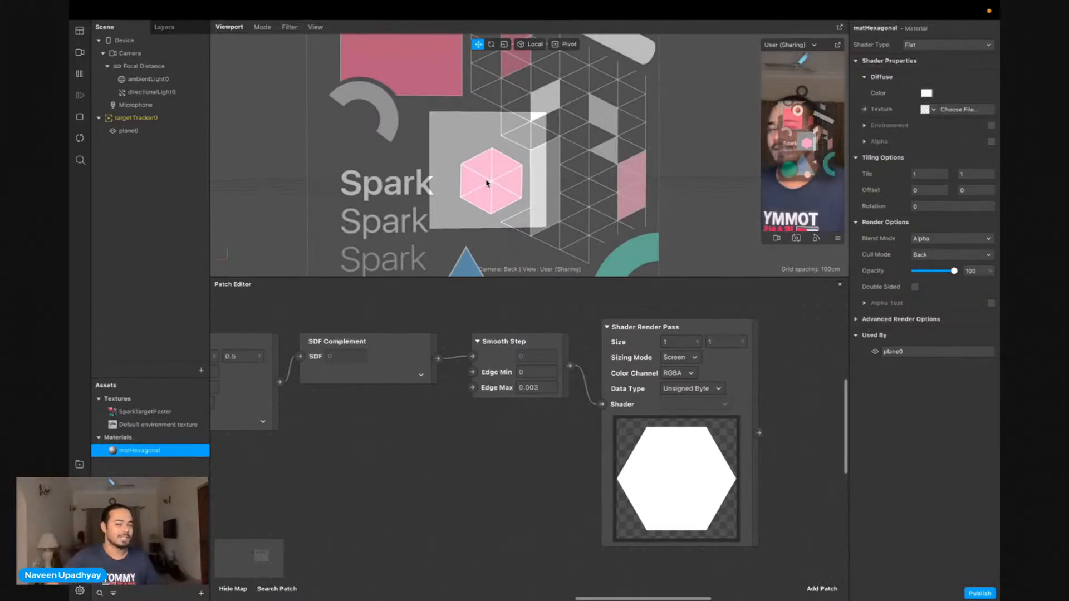
pyautogui.hscroll(-3, 389, 392)
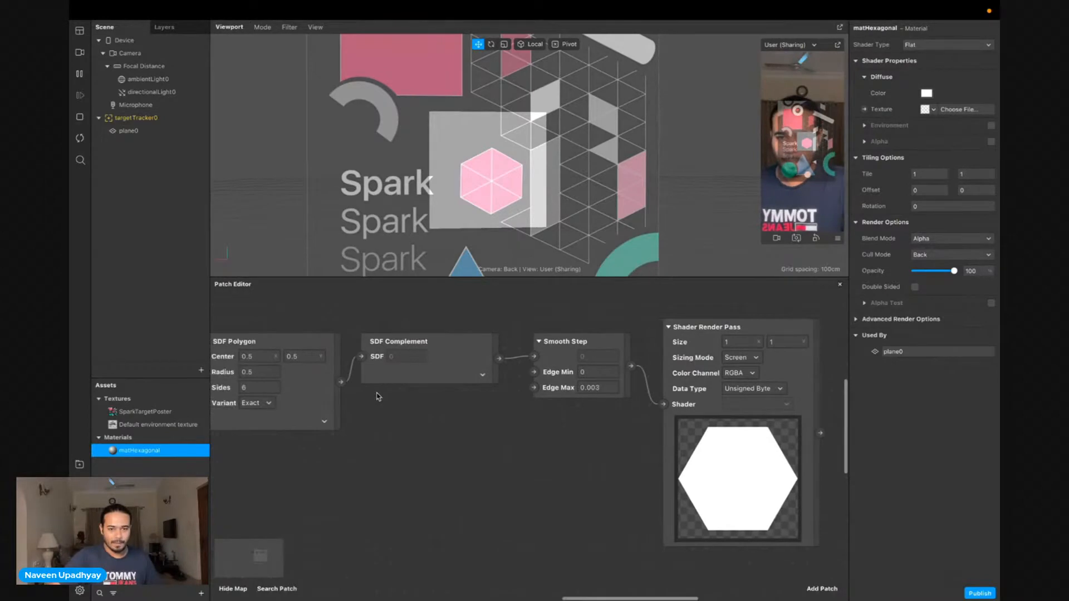
pyautogui.scroll(-3, 378, 397)
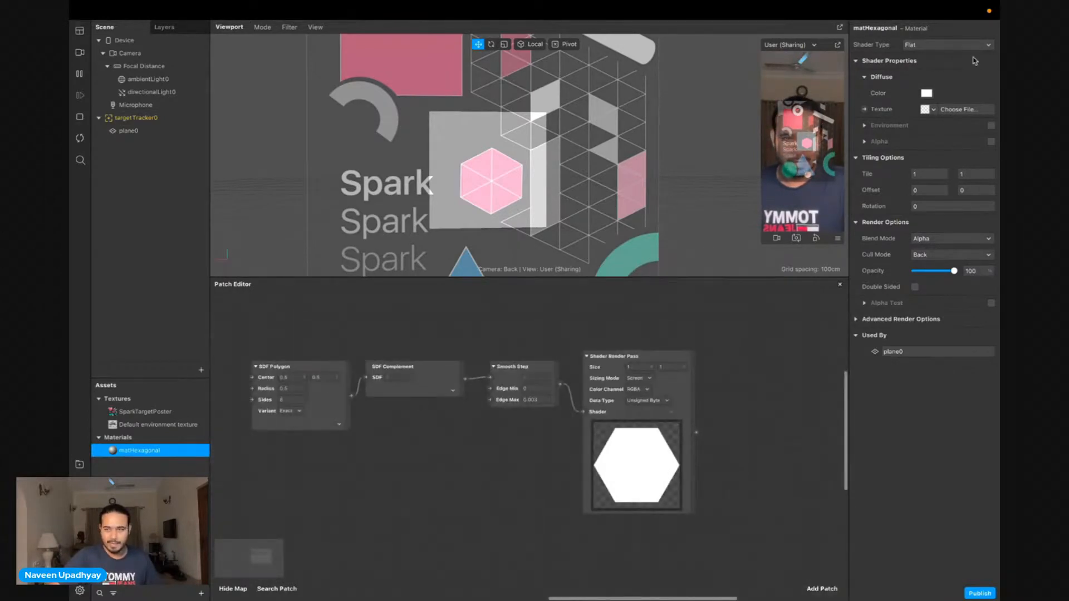
pyautogui.click(865, 109)
pyautogui.moveTo(554, 454); pyautogui.dragTo(607, 326)
pyautogui.moveTo(561, 384); pyautogui.dragTo(583, 336)
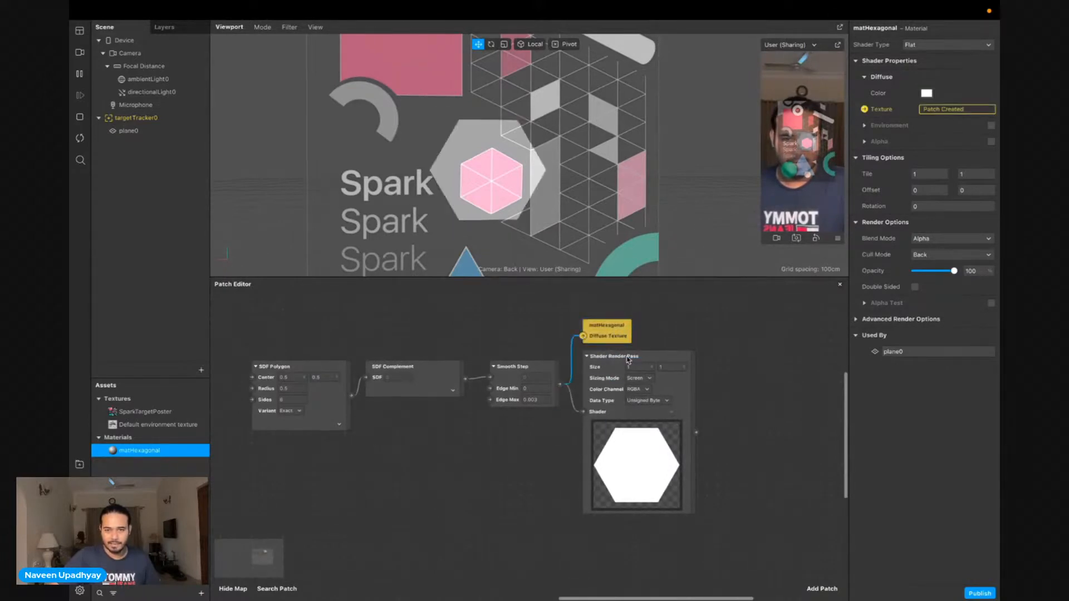
pyautogui.hscroll(-1, 705, 364)
pyautogui.click(717, 366)
# Rename plane0 as hexaCenter
pyautogui.click(152, 135)
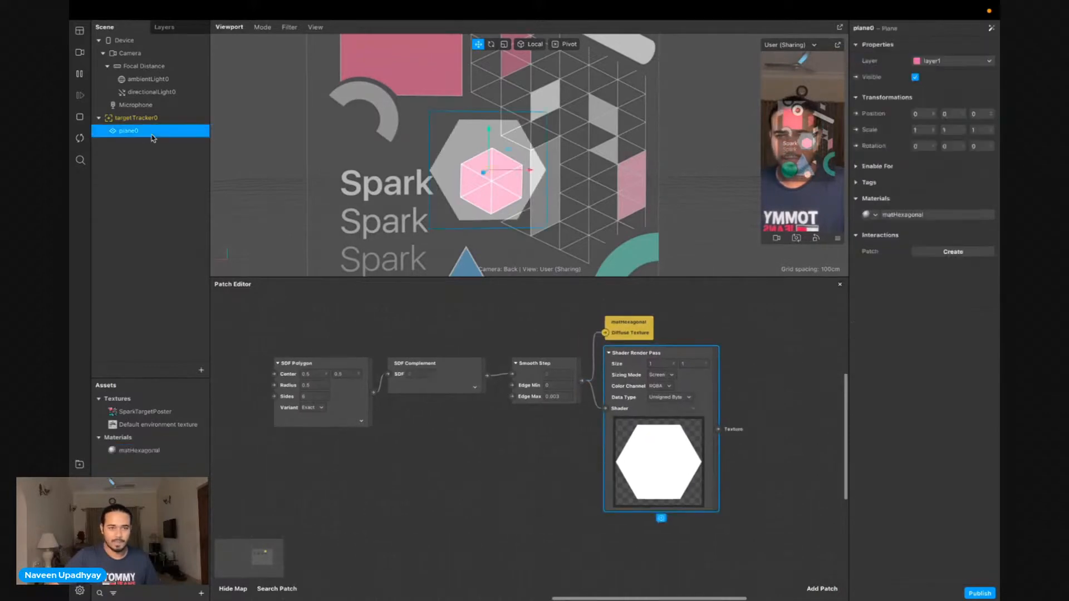
pyautogui.click(151, 134)
pyautogui.write('hexa')
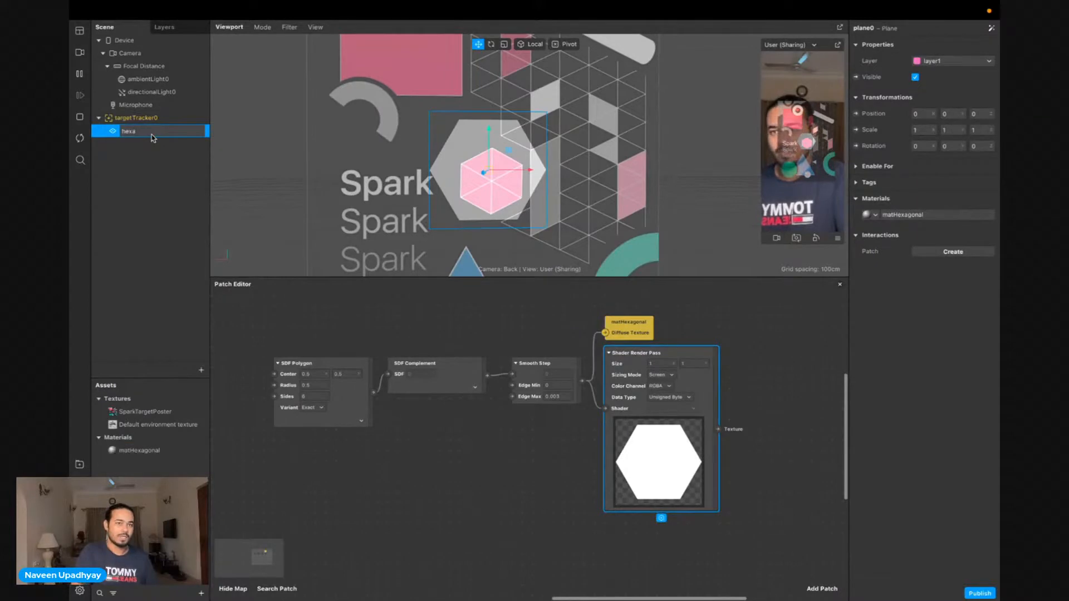
pyautogui.write('Center')
pyautogui.press('Return')
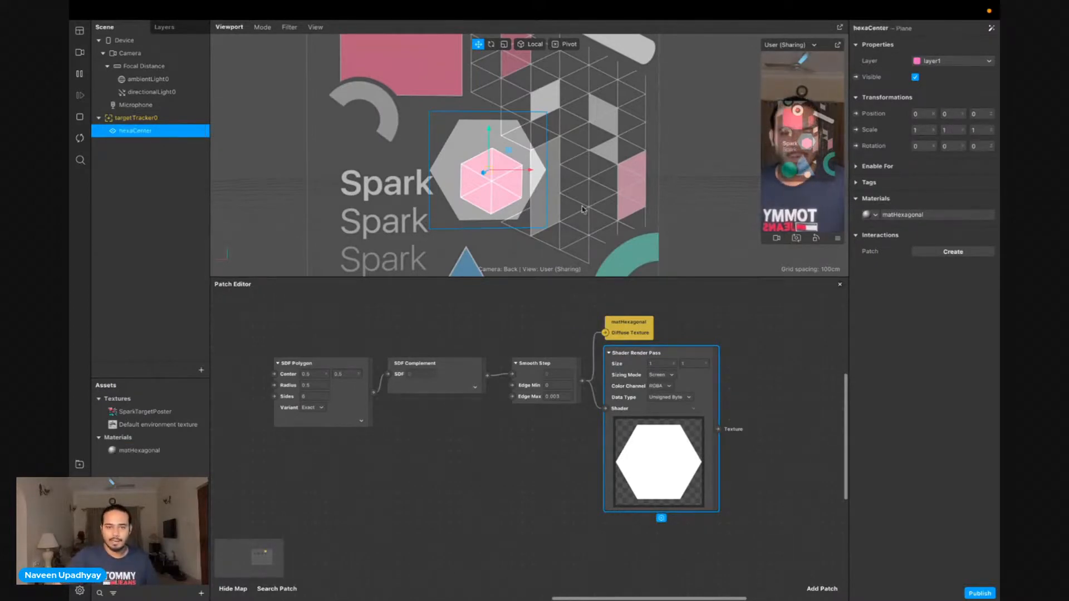
# Try rotating hexaCenter 30 degrees about Z, and reset its Z rotation to 0
pyautogui.keyDown('alt'); pyautogui.moveTo(491, 174); pyautogui.dragTo(528, 213); pyautogui.keyUp('alt')
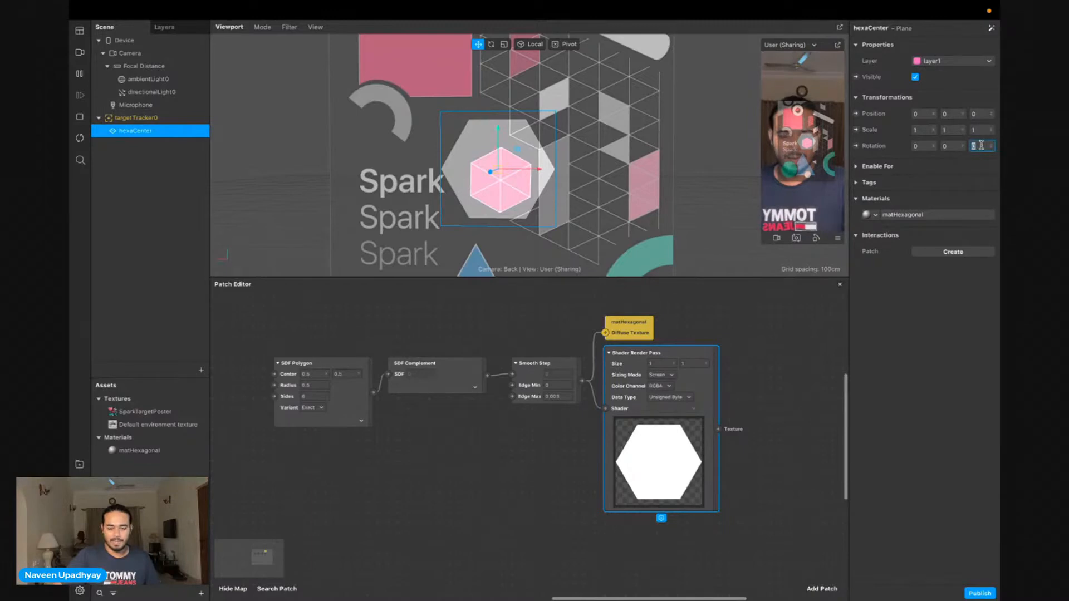
pyautogui.press('Return')
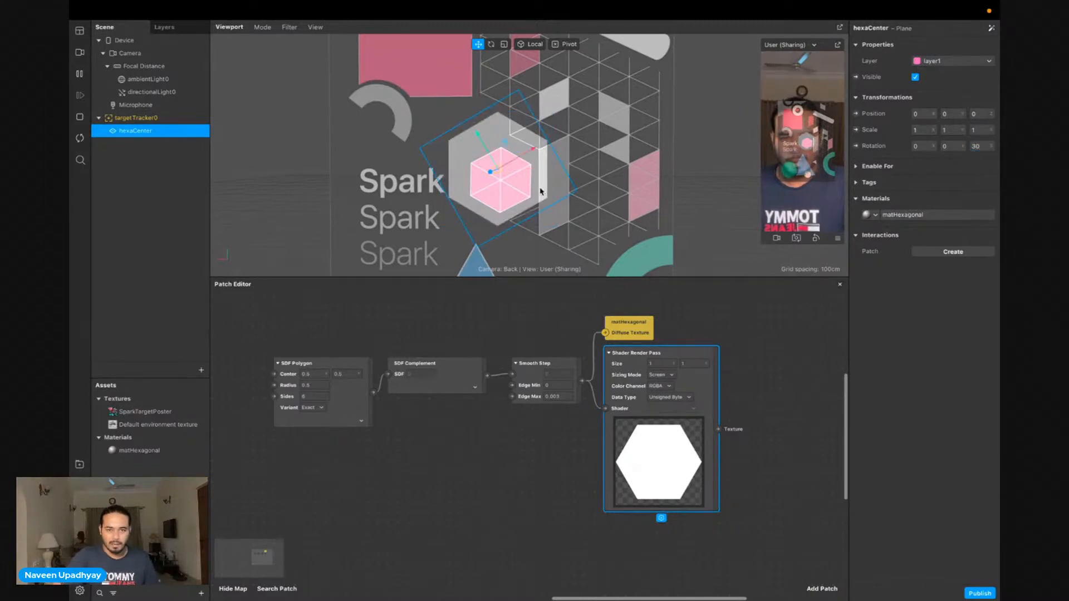
pyautogui.scroll(5, 538, 191)
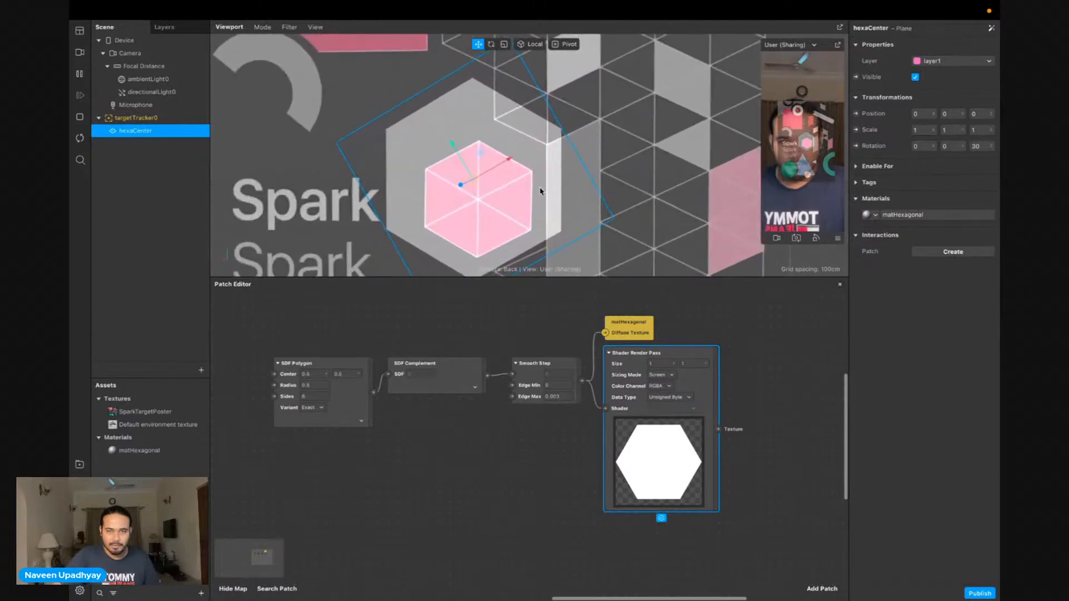
pyautogui.scroll(-4, 540, 191)
pyautogui.click(978, 147)
pyautogui.write('0')
pyautogui.press('Return')
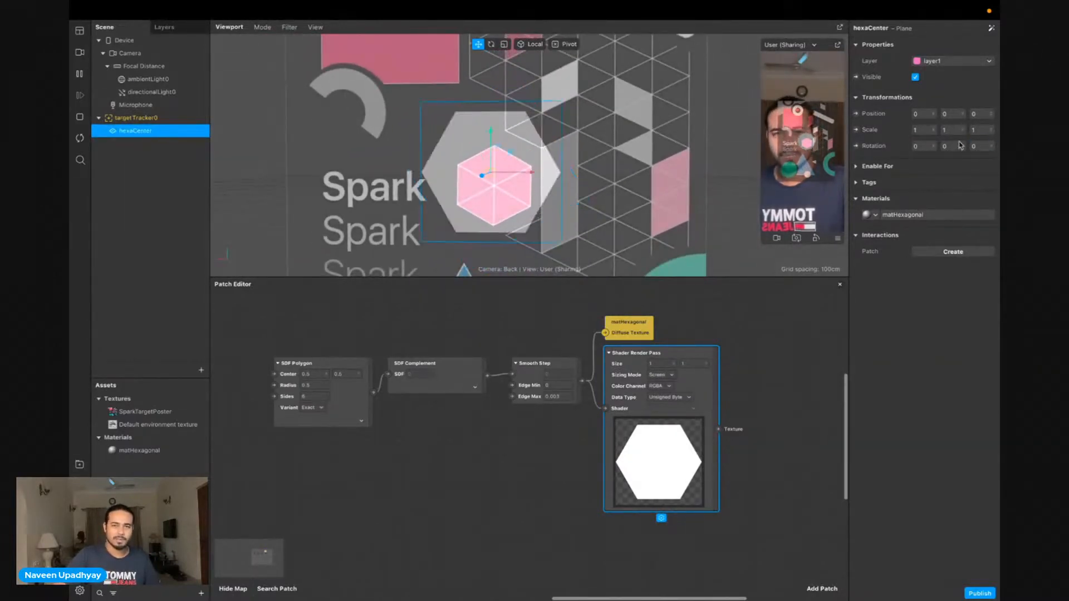
# Insert an SDF Rotation patch between the SDF Polygon and SDF Complement patches
pyautogui.moveTo(344, 399); pyautogui.dragTo(301, 398)
pyautogui.click(368, 417)
pyautogui.hscroll(-1, 370, 417)
pyautogui.scroll(3, 370, 418)
pyautogui.moveTo(369, 374); pyautogui.dragTo(402, 425)
pyautogui.write('sdf ro')
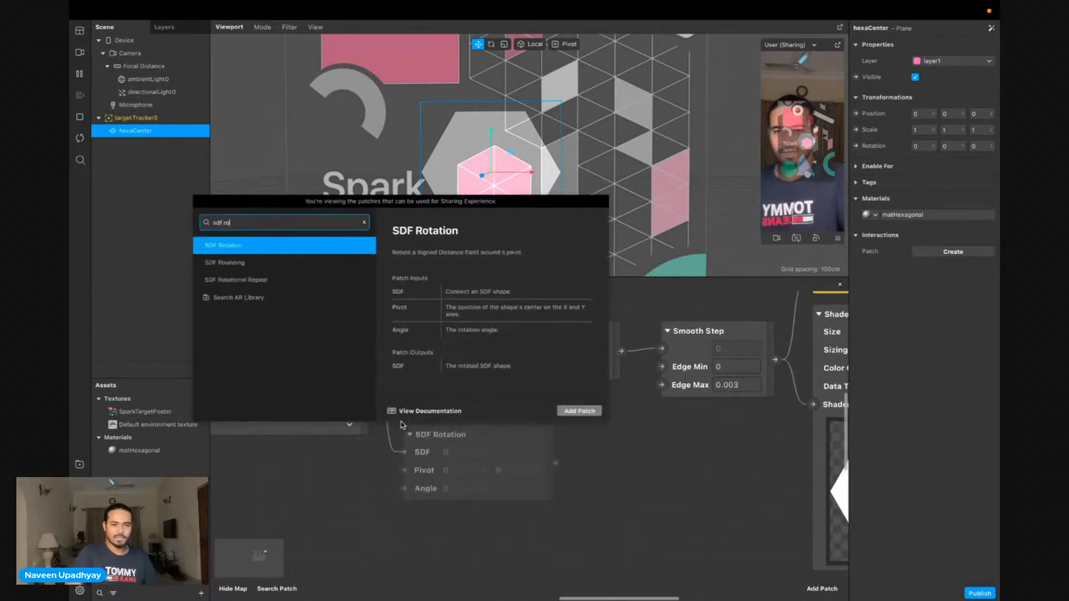
pyautogui.press('Return')
pyautogui.hscroll(-1, 514, 441)
pyautogui.moveTo(572, 473); pyautogui.dragTo(467, 349)
# Adjust the SDF Rotation patch's Angle, trying 0.45 and settling on 0.46
pyautogui.click(473, 490)
pyautogui.write('0.4')
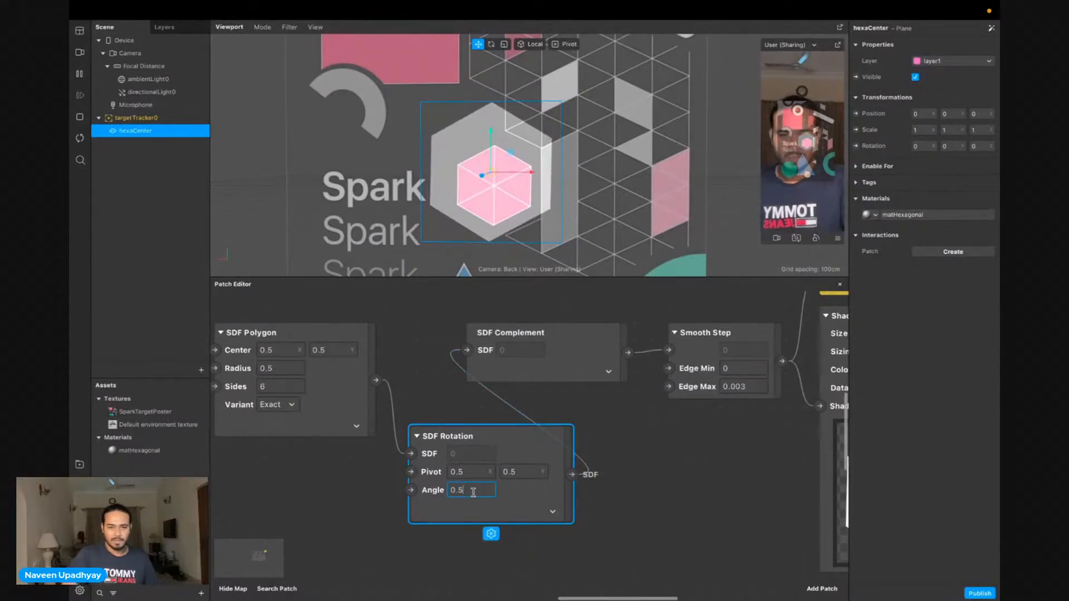
pyautogui.write('5')
pyautogui.press('Return')
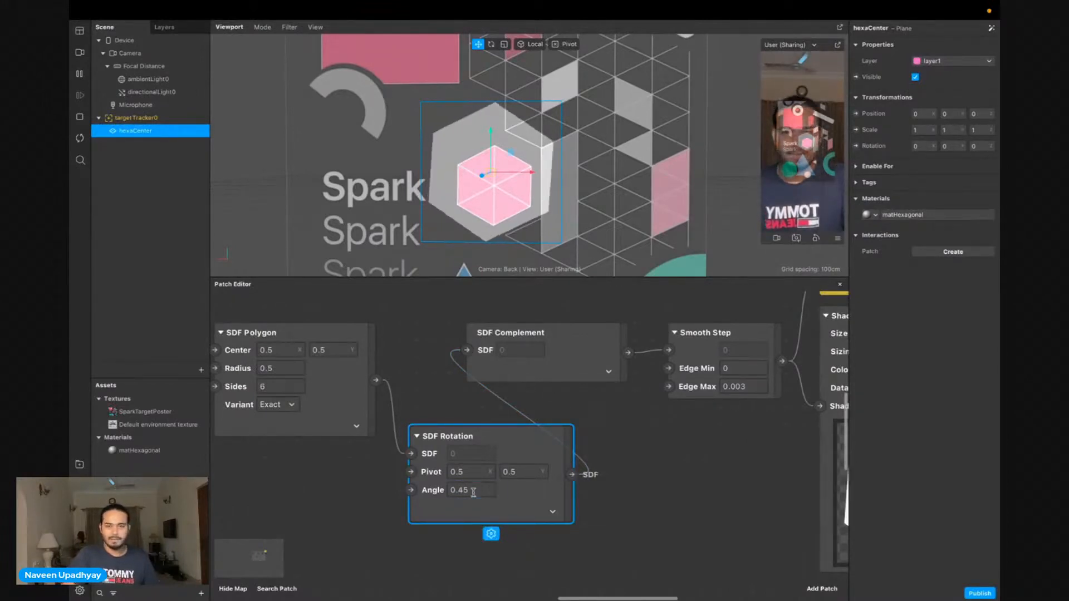
pyautogui.click(473, 492)
pyautogui.click(474, 492)
pyautogui.press('BackSpace')
pyautogui.write('6')
pyautogui.press('Return')
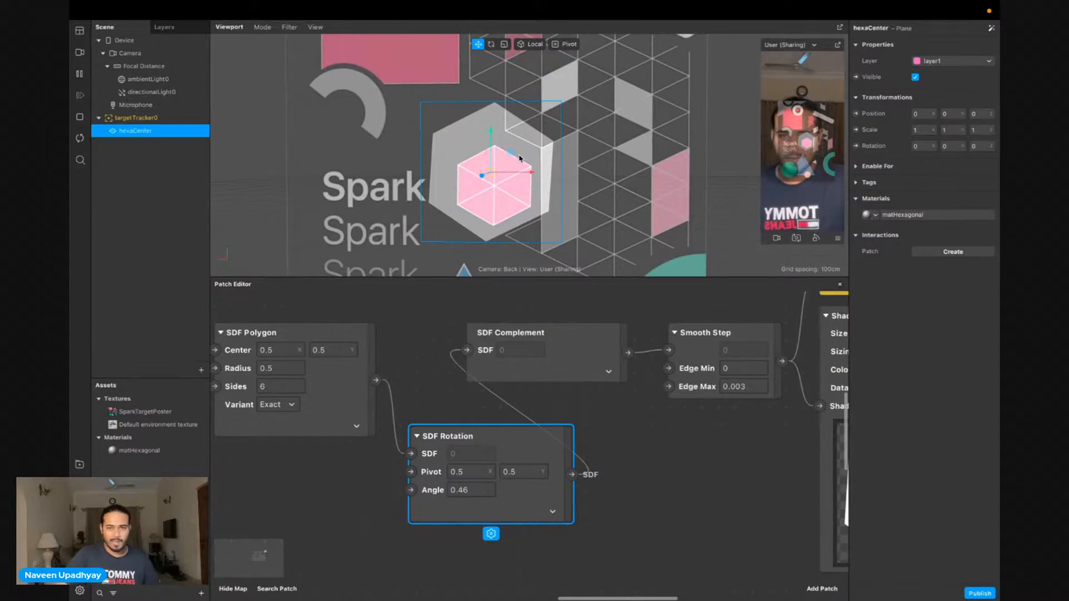
# Scale hexaCenter down to about 0.6 in X and Y and move it over the poster's pink hexagon
pyautogui.click(505, 44)
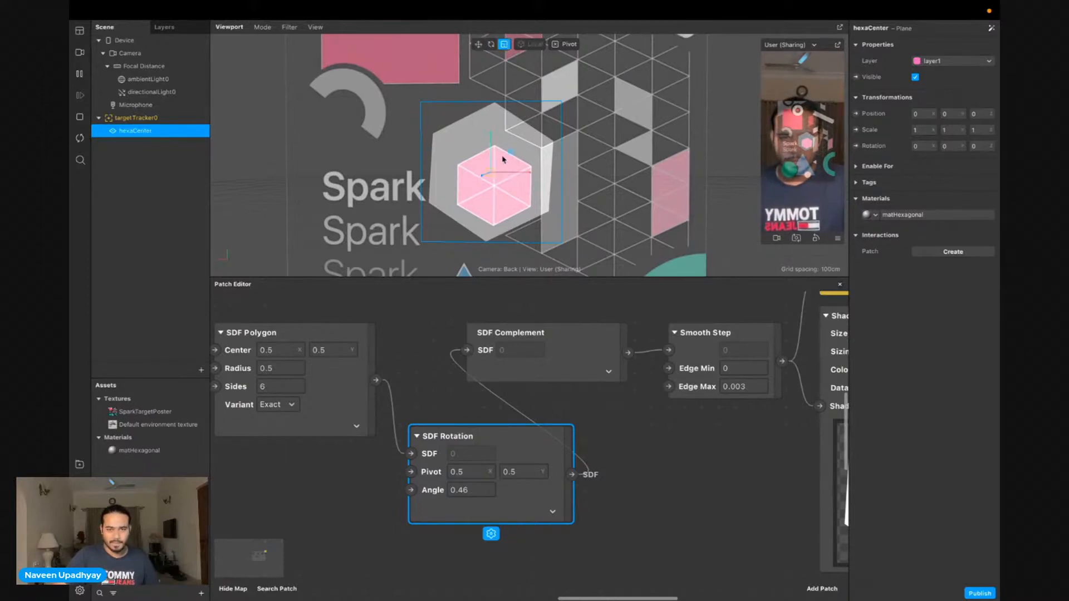
pyautogui.moveTo(509, 154); pyautogui.dragTo(504, 161)
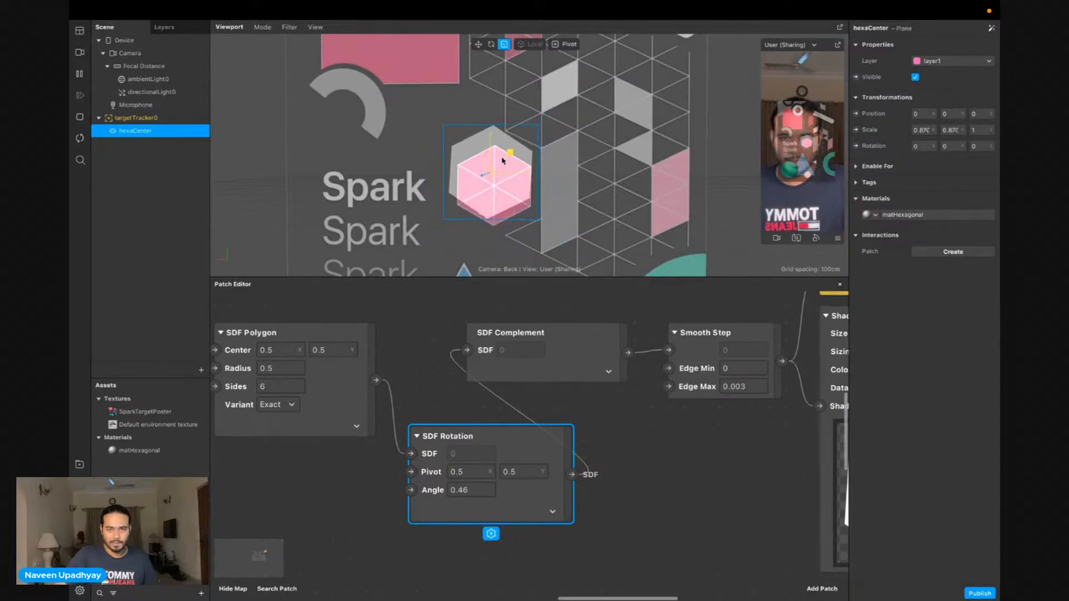
pyautogui.click(476, 56)
pyautogui.click(478, 44)
pyautogui.moveTo(493, 135); pyautogui.dragTo(492, 146)
pyautogui.click(490, 129)
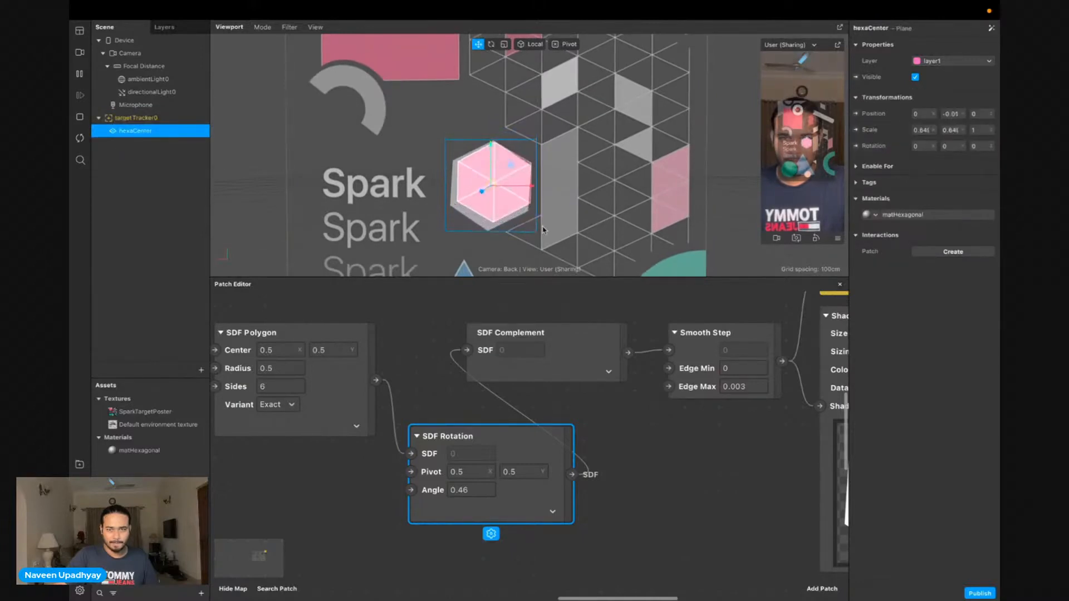
pyautogui.moveTo(531, 187); pyautogui.dragTo(533, 189)
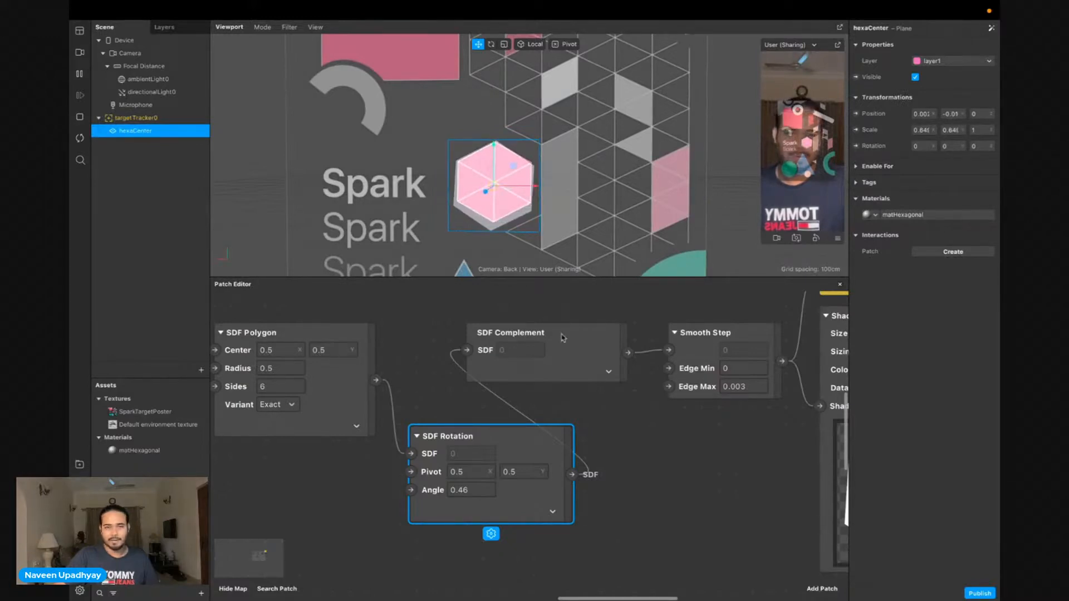
pyautogui.click(504, 44)
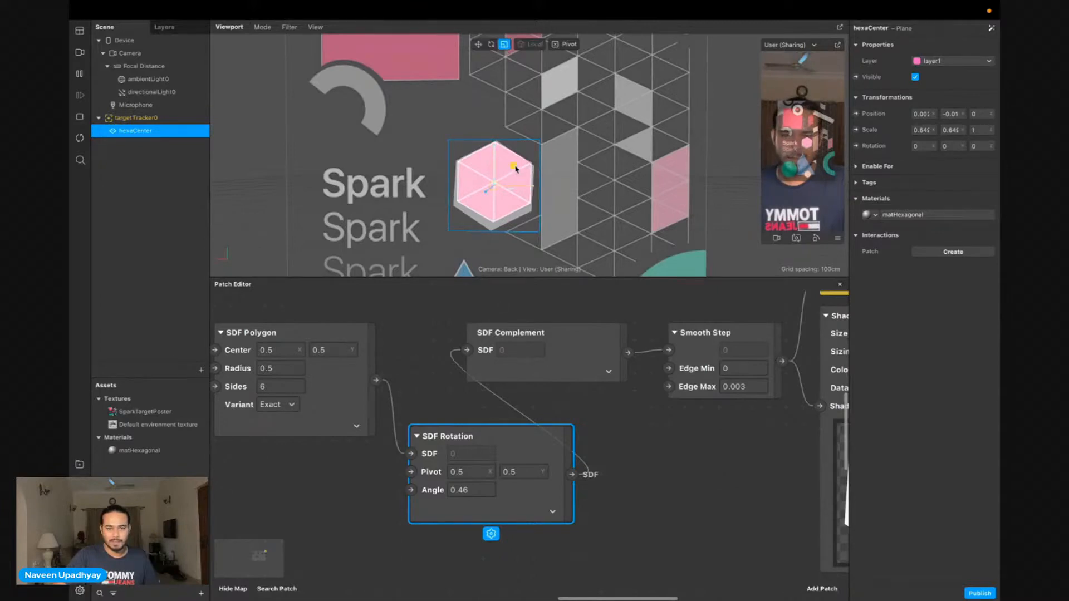
pyautogui.moveTo(515, 168); pyautogui.dragTo(515, 173)
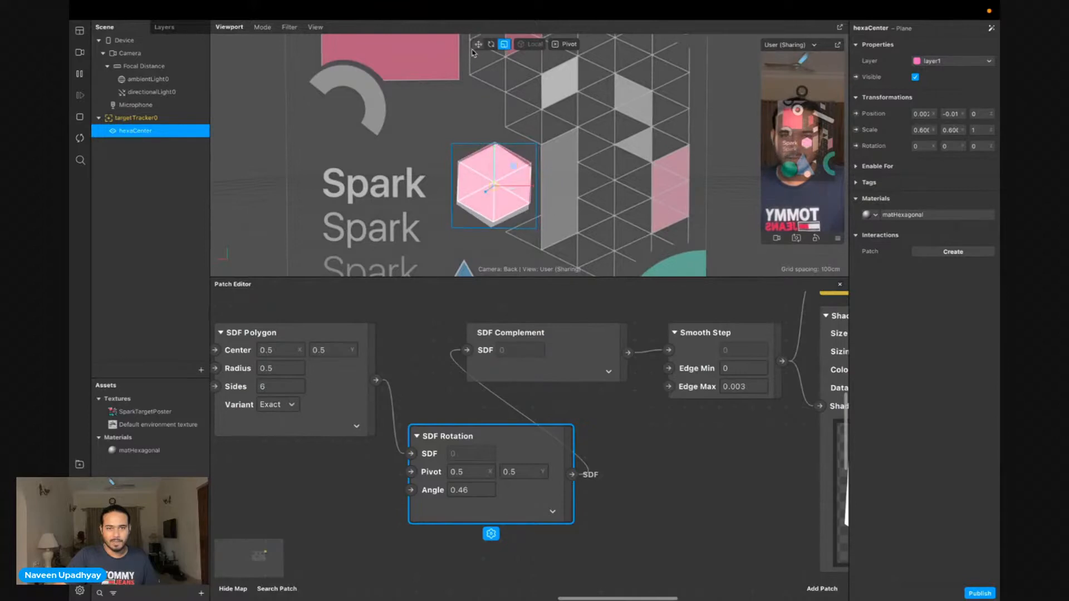
# Try Angle values of 0.47, 0.48 and 0.49 on the SDF Rotation patch
pyautogui.moveTo(489, 500); pyautogui.dragTo(493, 498)
pyautogui.click(484, 487)
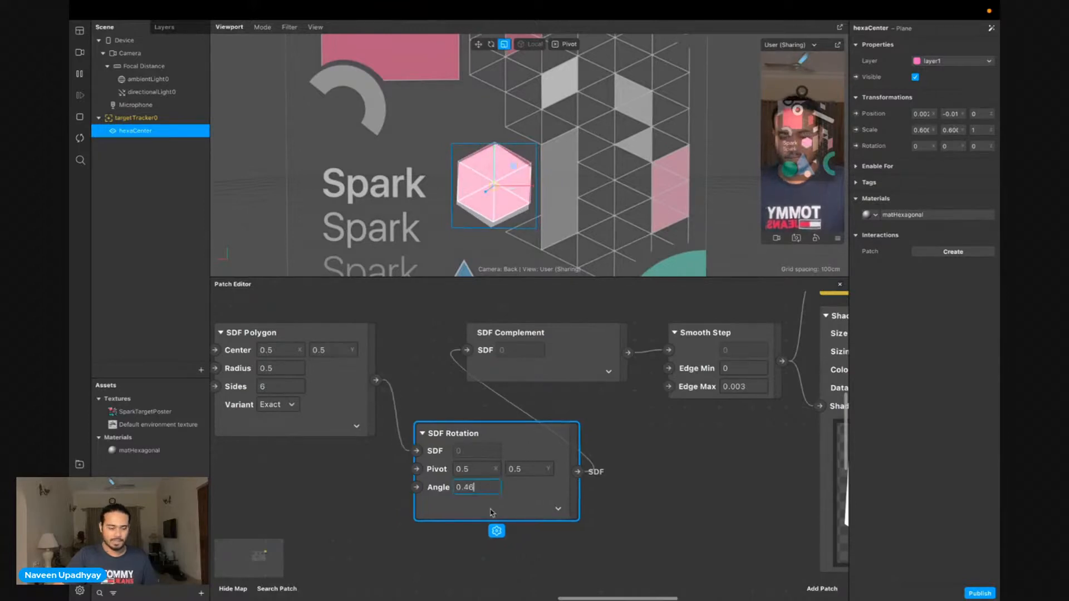
pyautogui.write('7')
pyautogui.press('Return')
pyautogui.click(484, 488)
pyautogui.write('8')
pyautogui.press('Return')
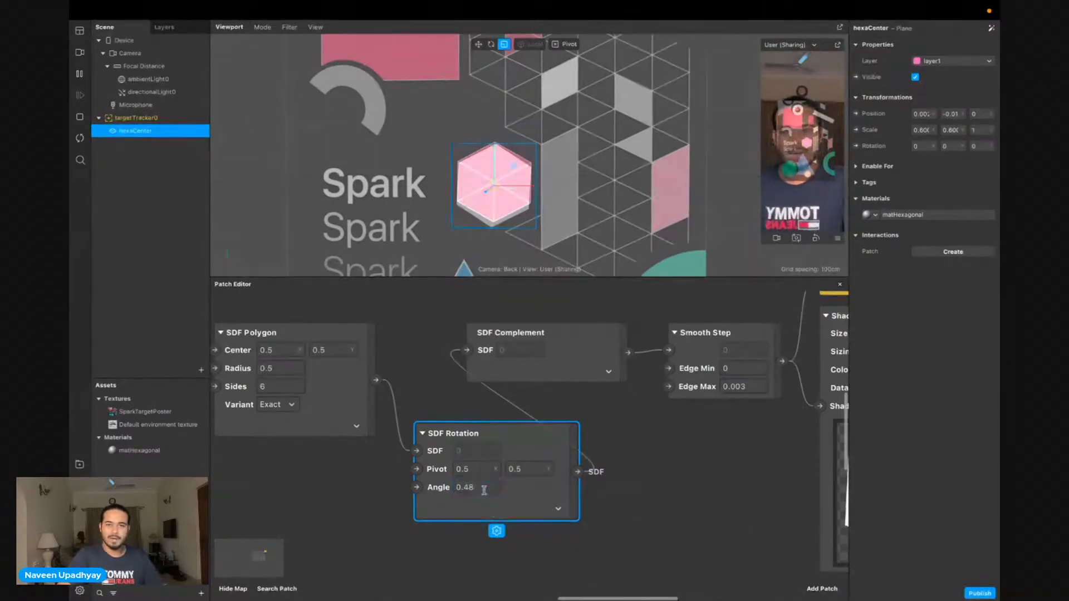
pyautogui.click(484, 488)
pyautogui.click(484, 488)
pyautogui.write('9')
pyautogui.press('Return')
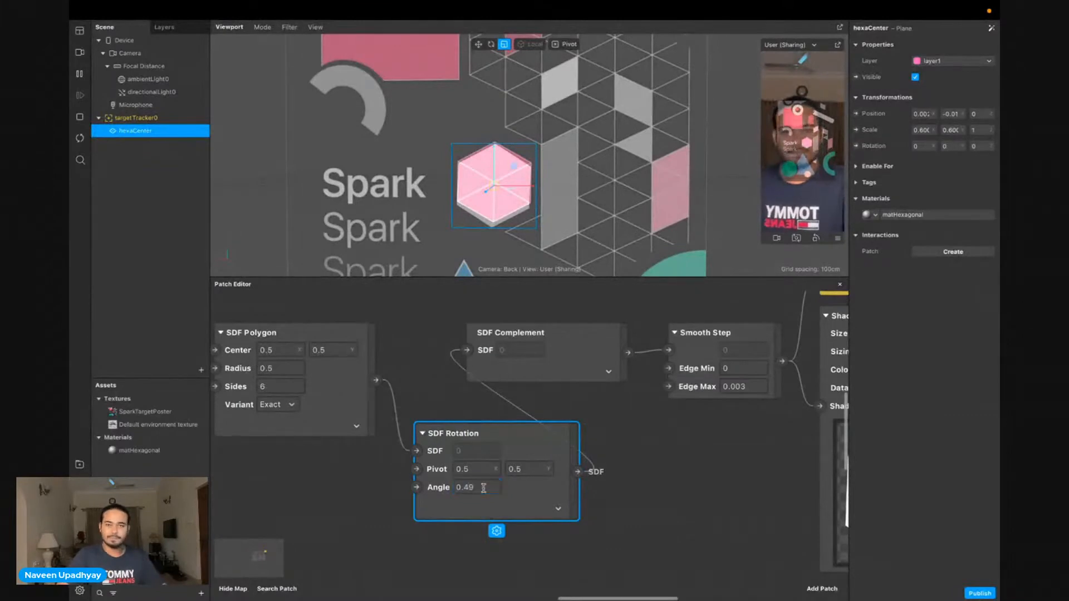
# Set the SDF Rotation patch's Angle to 0.5
pyautogui.click(483, 489)
pyautogui.click(484, 488)
pyautogui.press('BackSpace')
pyautogui.press('BackSpace')
pyautogui.write('5')
pyautogui.press('Return')
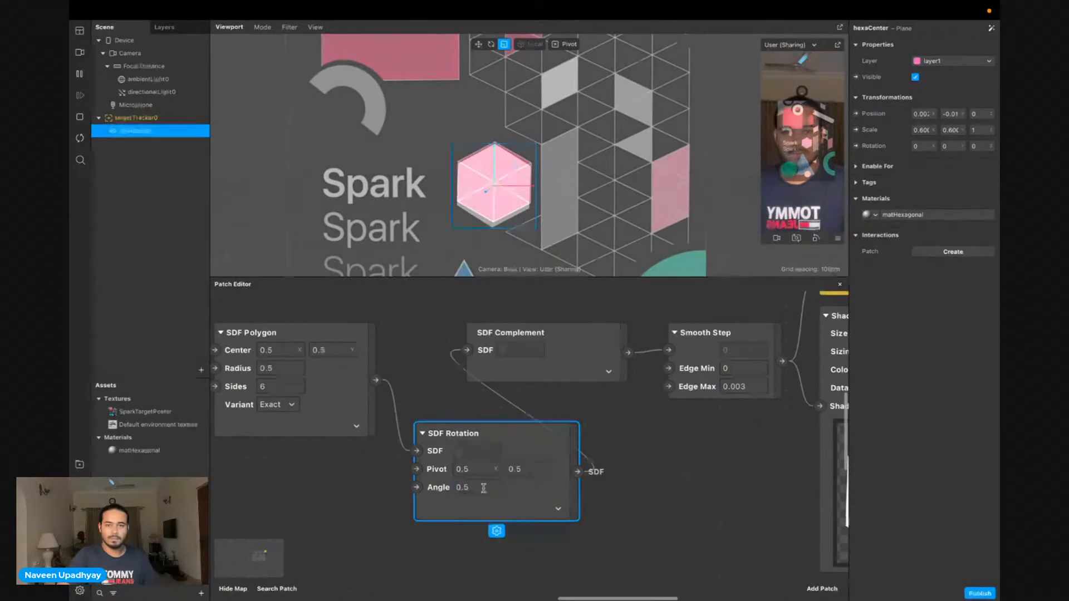
# Fine-tune hexaCenter's X and Y scale to about 0.61 and nudge it up to align with the poster's pink hexagon
pyautogui.click(478, 43)
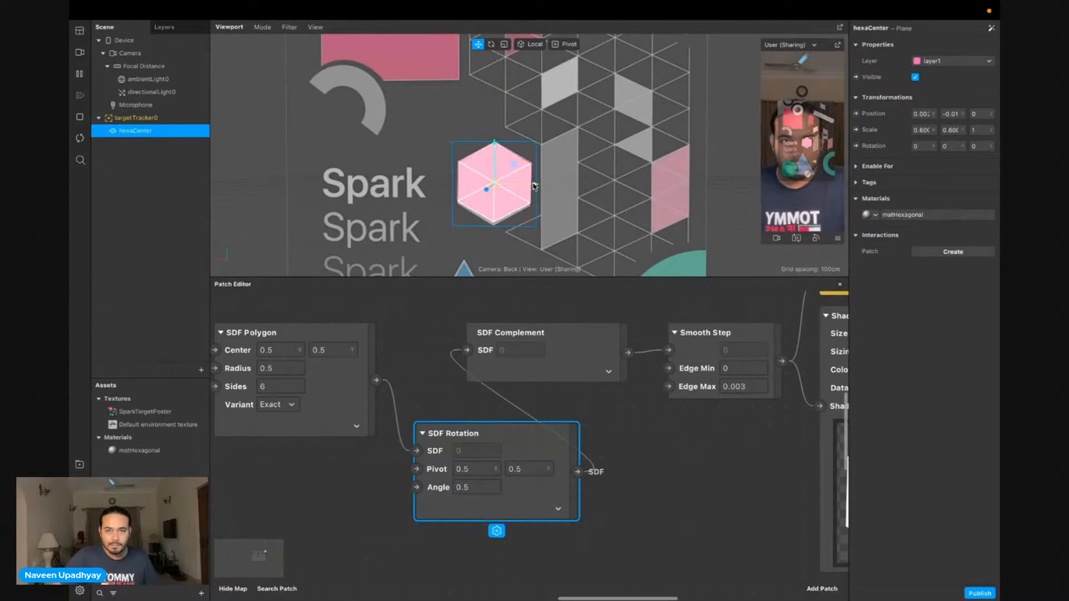
pyautogui.click(503, 44)
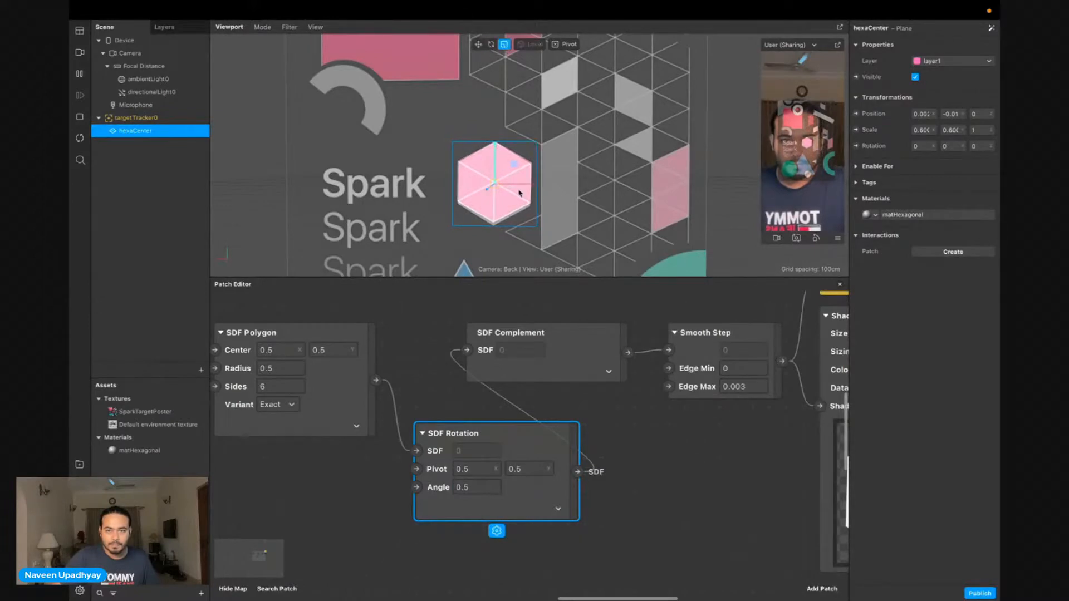
pyautogui.moveTo(512, 167); pyautogui.dragTo(512, 168)
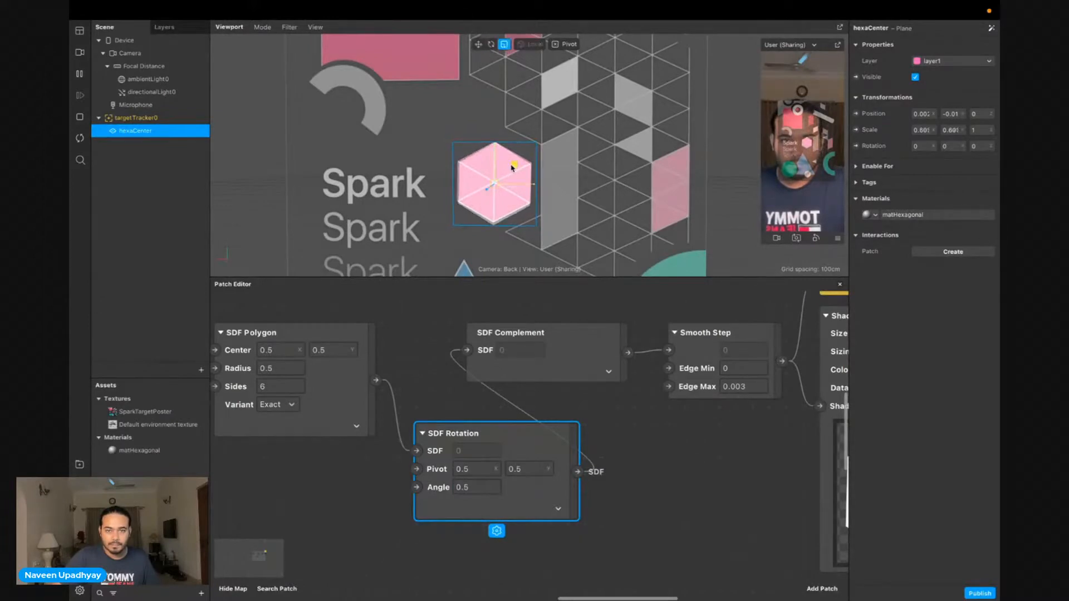
pyautogui.click(478, 44)
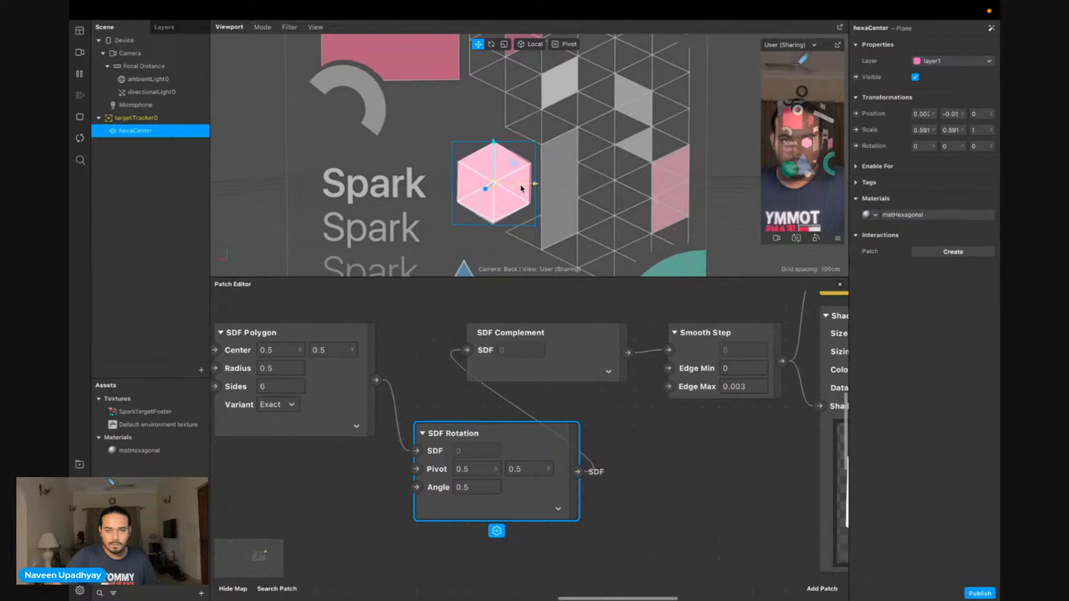
pyautogui.moveTo(523, 185); pyautogui.dragTo(521, 185)
pyautogui.press('r')
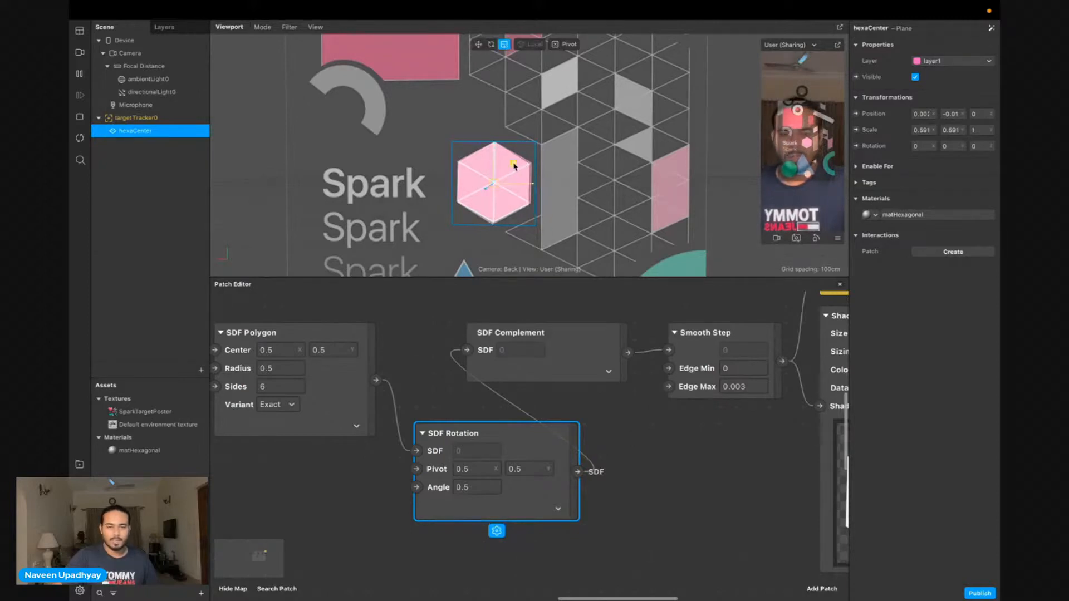
pyautogui.moveTo(514, 166); pyautogui.dragTo(515, 166)
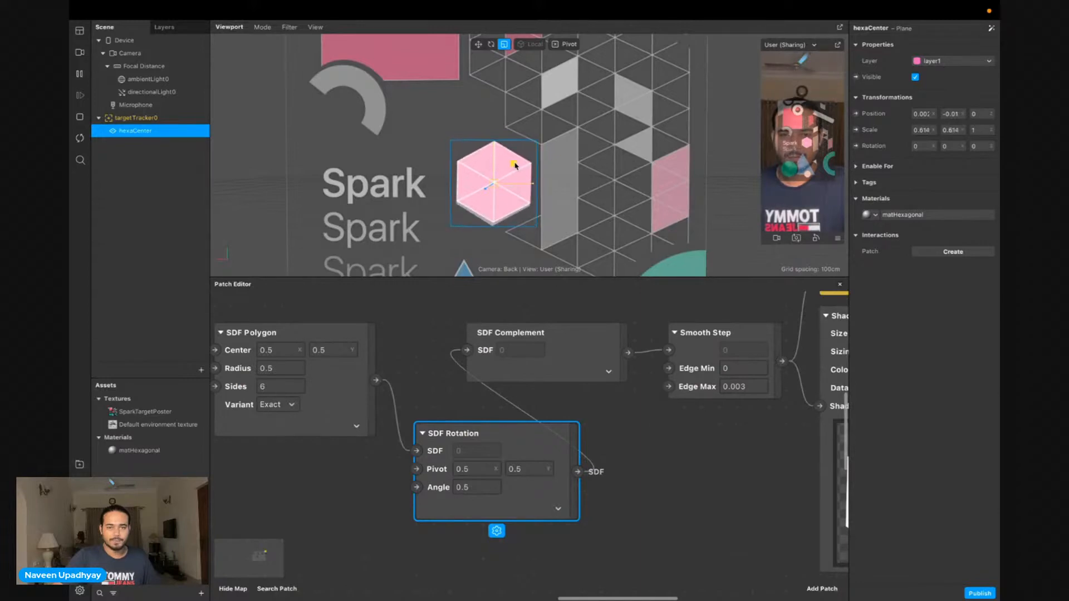
pyautogui.press('w')
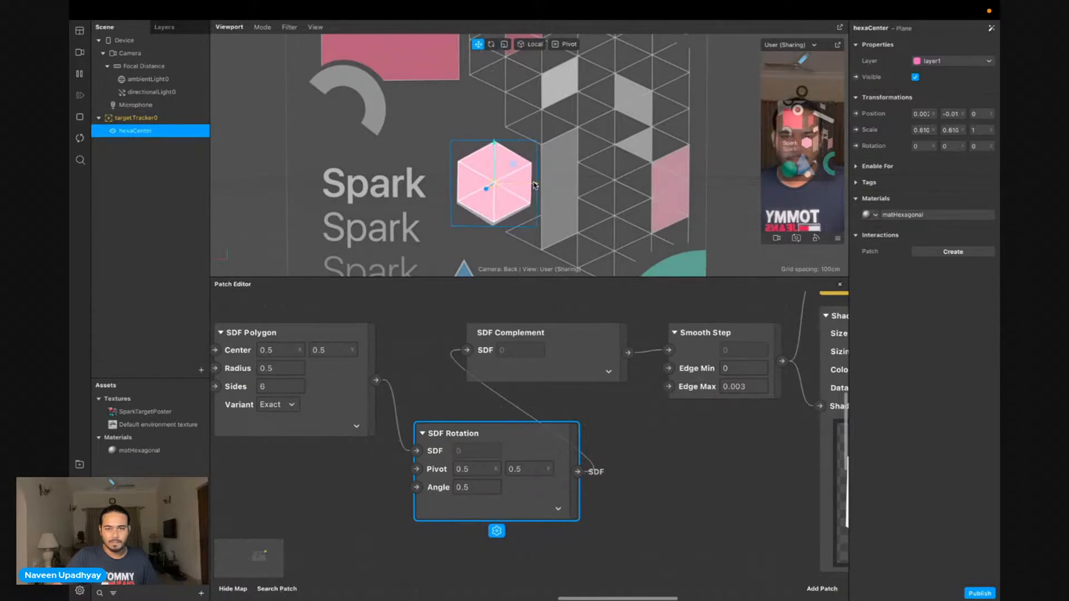
pyautogui.moveTo(494, 148); pyautogui.dragTo(496, 146)
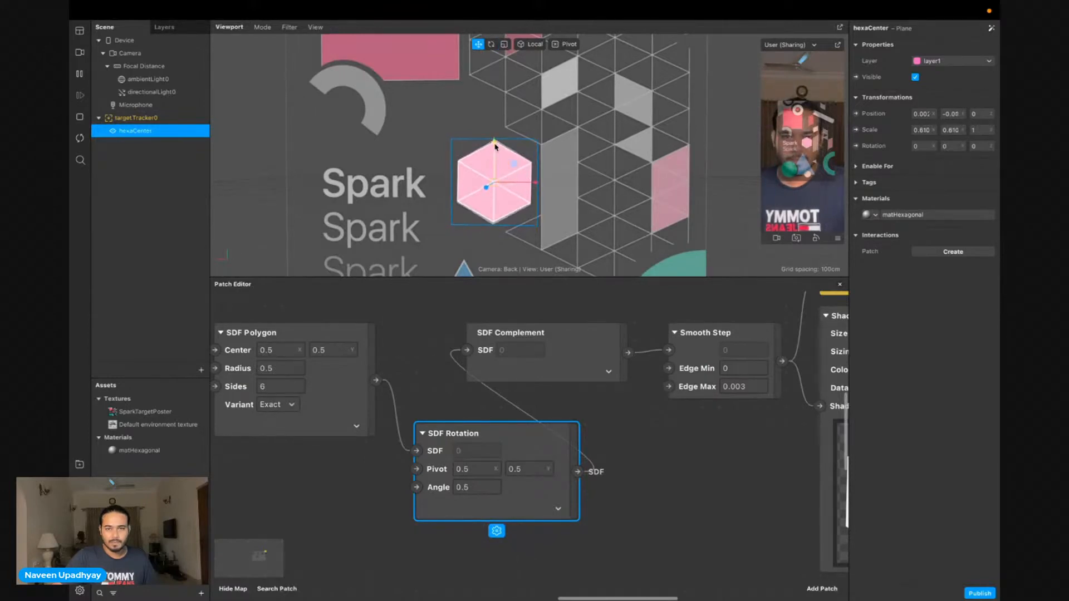
pyautogui.click(642, 431)
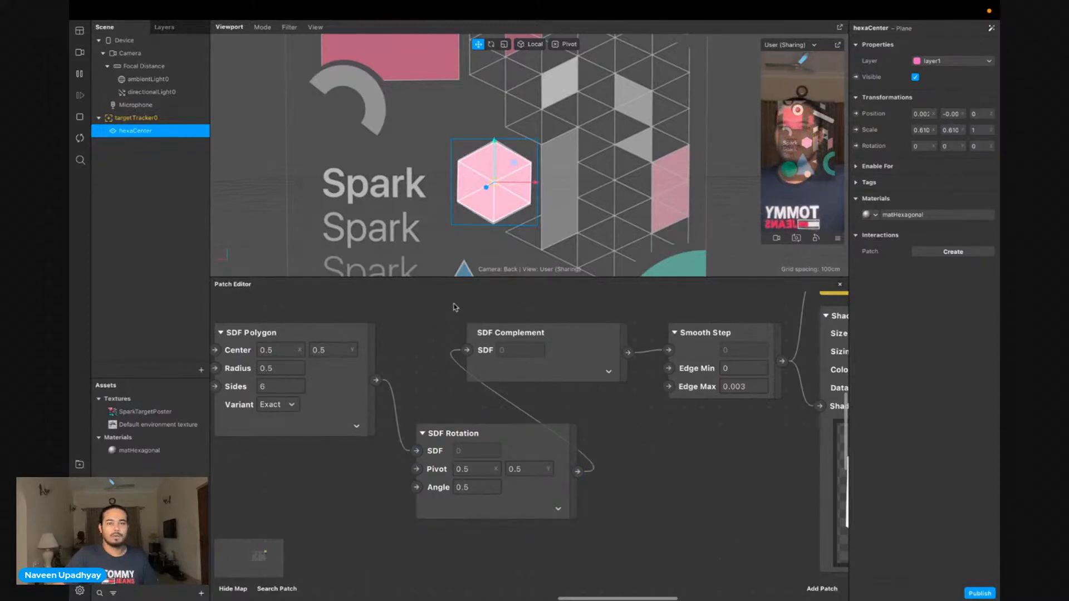
# Review hexaCenter under the target tracker and the patch graph feeding matHexagonal's diffuse texture
pyautogui.click(139, 118)
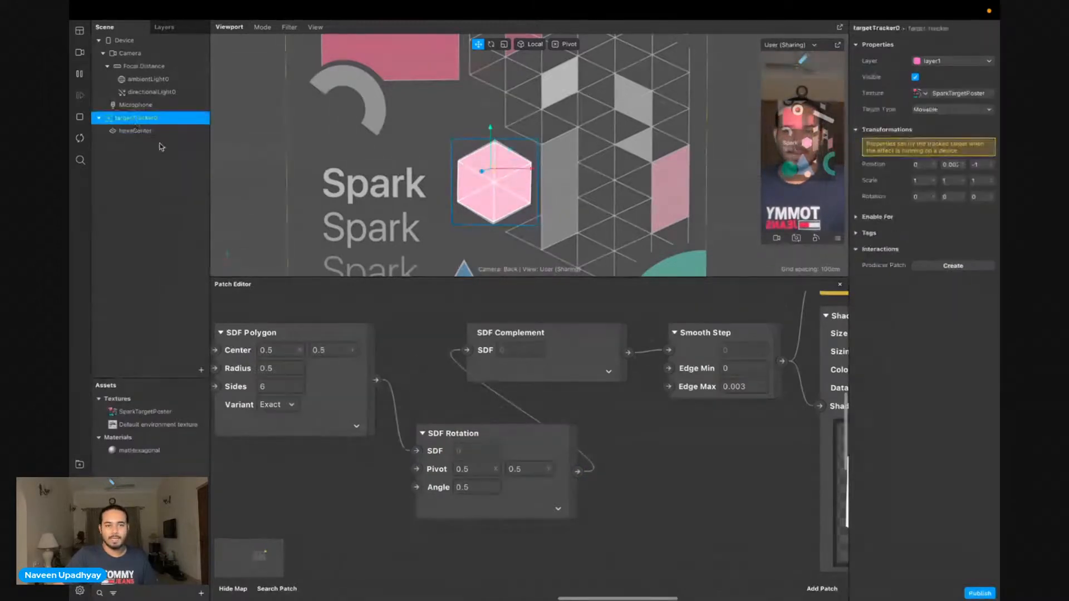
pyautogui.click(133, 130)
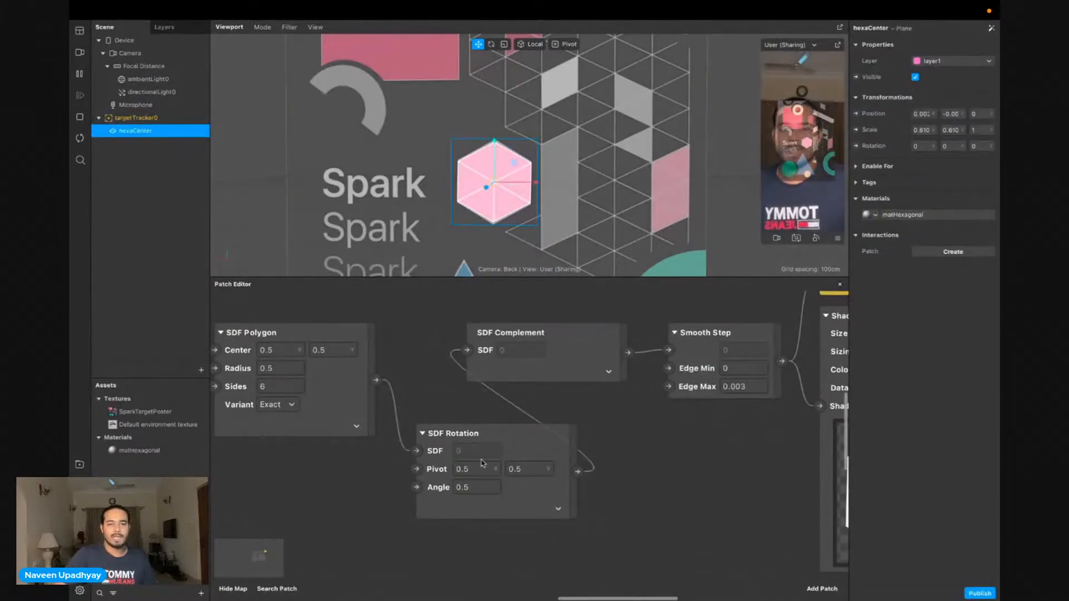
pyautogui.scroll(-2, 445, 480)
pyautogui.hscroll(-3, 445, 479)
pyautogui.keyDown('ctrl'); pyautogui.scroll(-8, 446, 479); pyautogui.keyUp('ctrl')
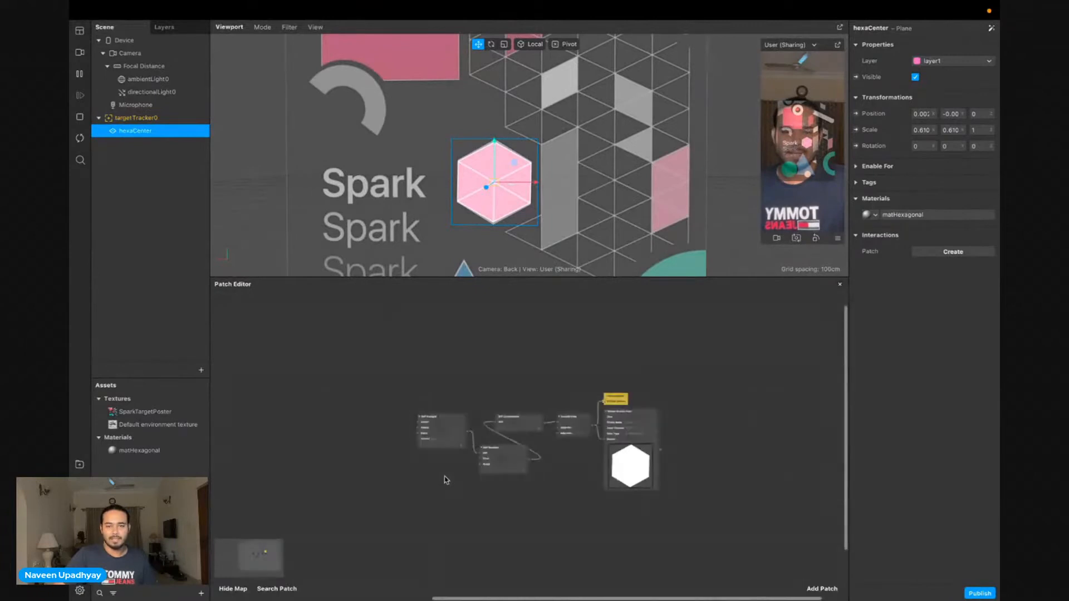
pyautogui.keyDown('ctrl'); pyautogui.scroll(6, 532, 455); pyautogui.keyUp('ctrl')
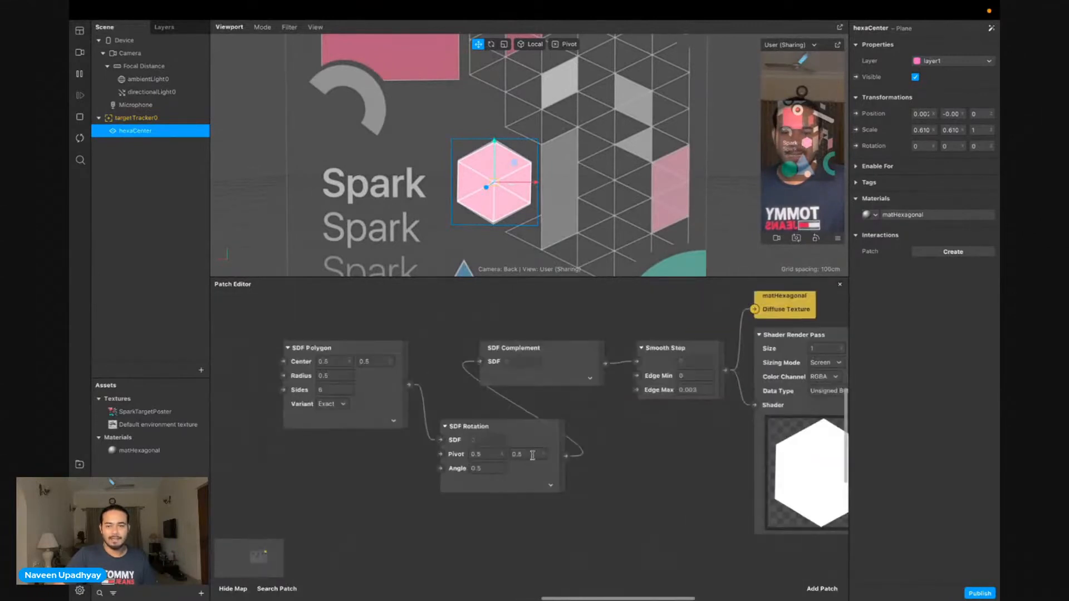
pyautogui.scroll(2, 532, 455)
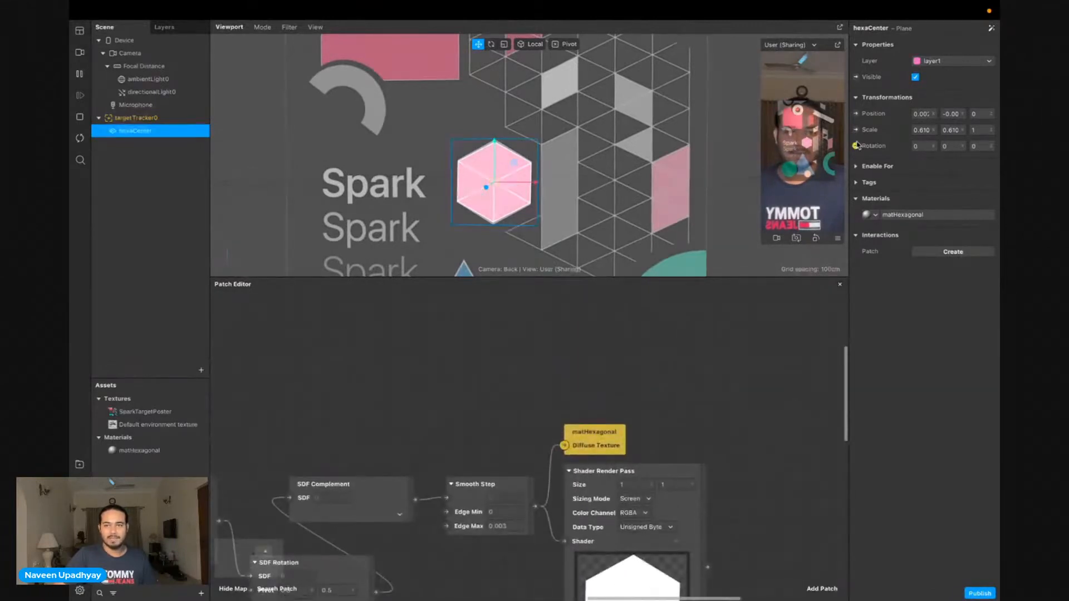
# Try small Z rotations on hexaCenter, including -3, and reset its Z rotation to 0
pyautogui.click(980, 145)
pyautogui.press('Up')
pyautogui.press('Up')
pyautogui.press('Down')
pyautogui.press('Down')
pyautogui.press('Up')
pyautogui.press('Up')
pyautogui.press('Down')
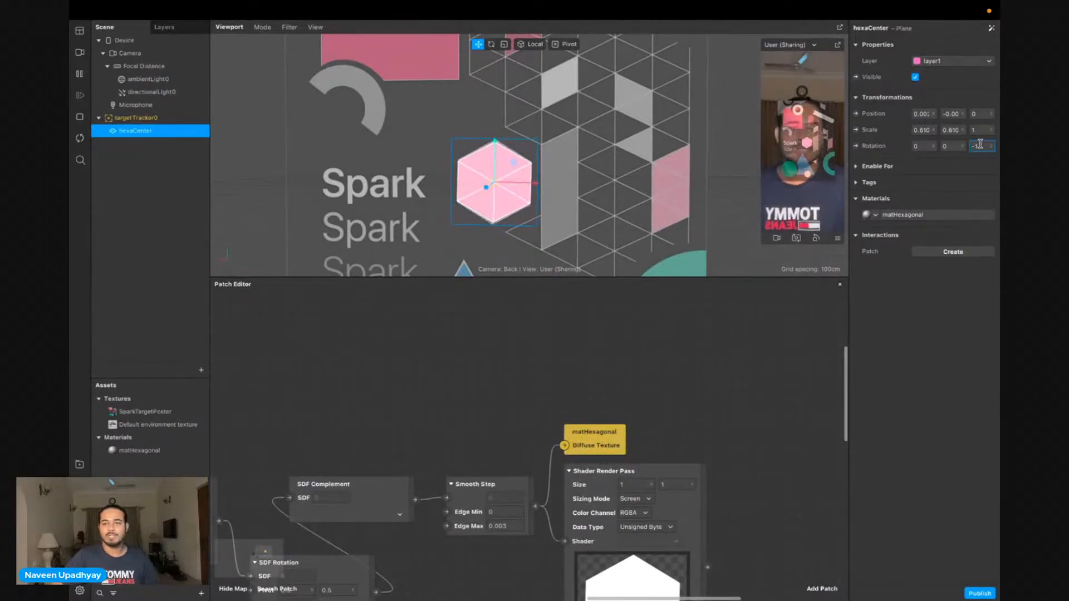
pyautogui.write('-3')
pyautogui.press('Return')
pyautogui.click(980, 146)
pyautogui.write('0')
pyautogui.press('Return')
# Set matHexagonal's Diffuse color to the pink sampled from the poster's hexagon in the viewport
pyautogui.click(184, 412)
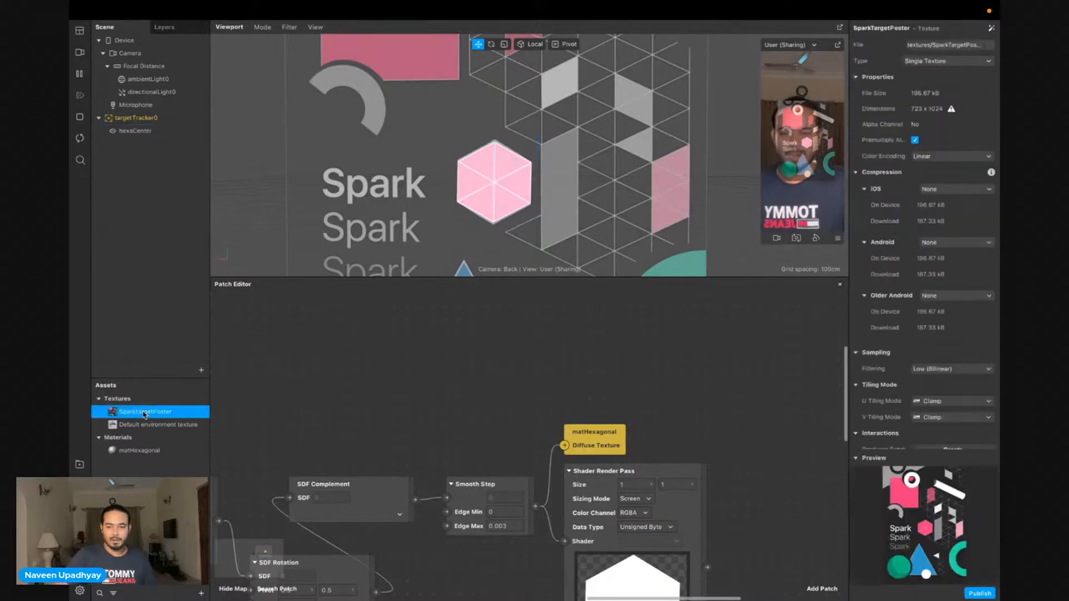
pyautogui.moveTo(456, 232)
pyautogui.mouseDown(button='right')
pyautogui.moveTo(514, 238)
pyautogui.moveTo(469, 238)
pyautogui.mouseUp(button='right')
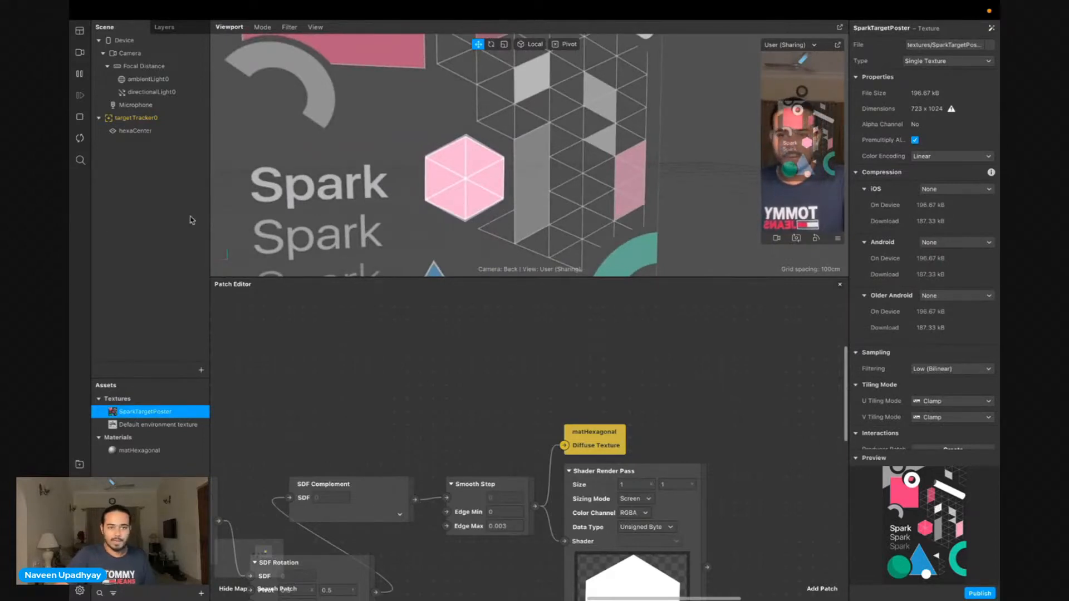
pyautogui.click(134, 451)
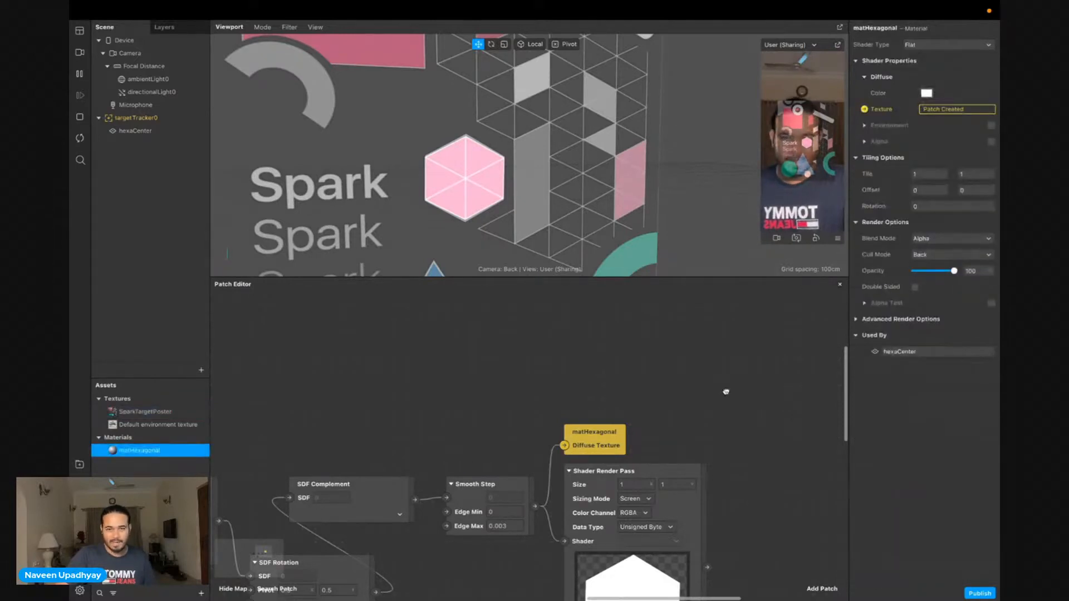
pyautogui.click(927, 94)
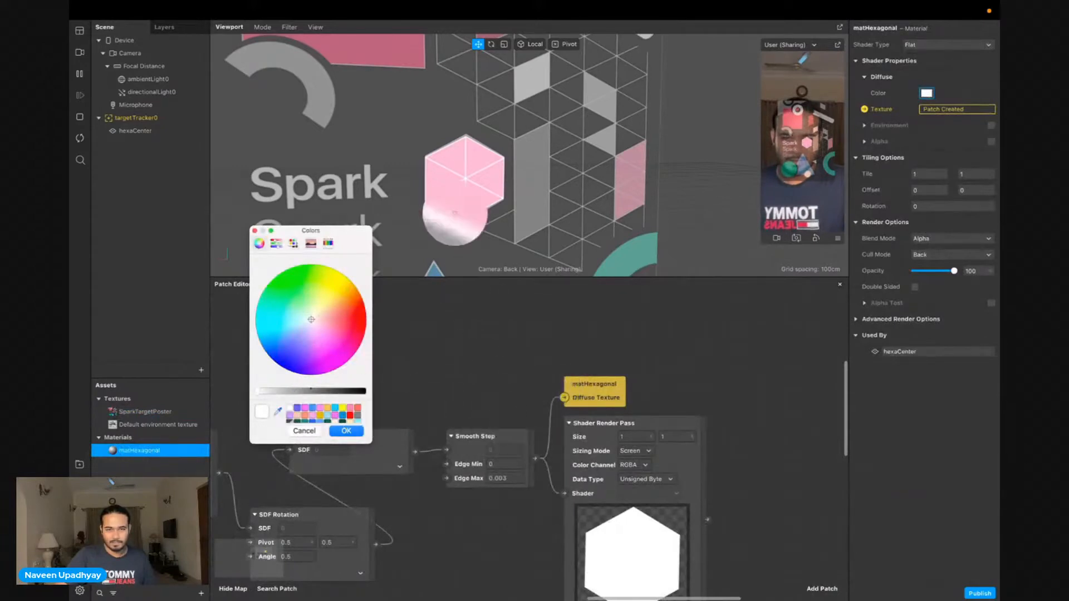
pyautogui.click(452, 166)
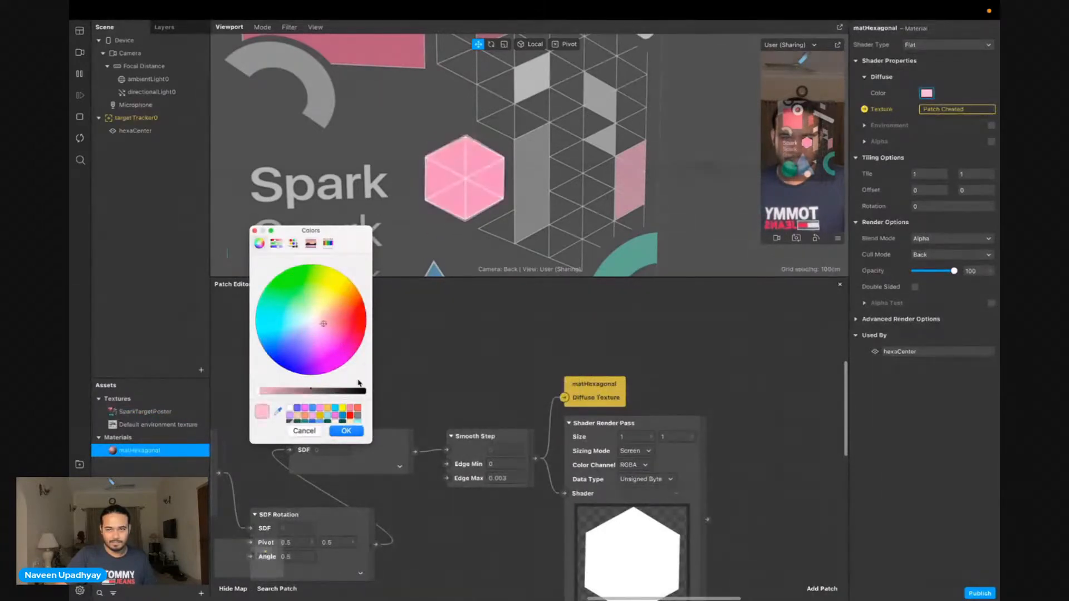
pyautogui.click(346, 431)
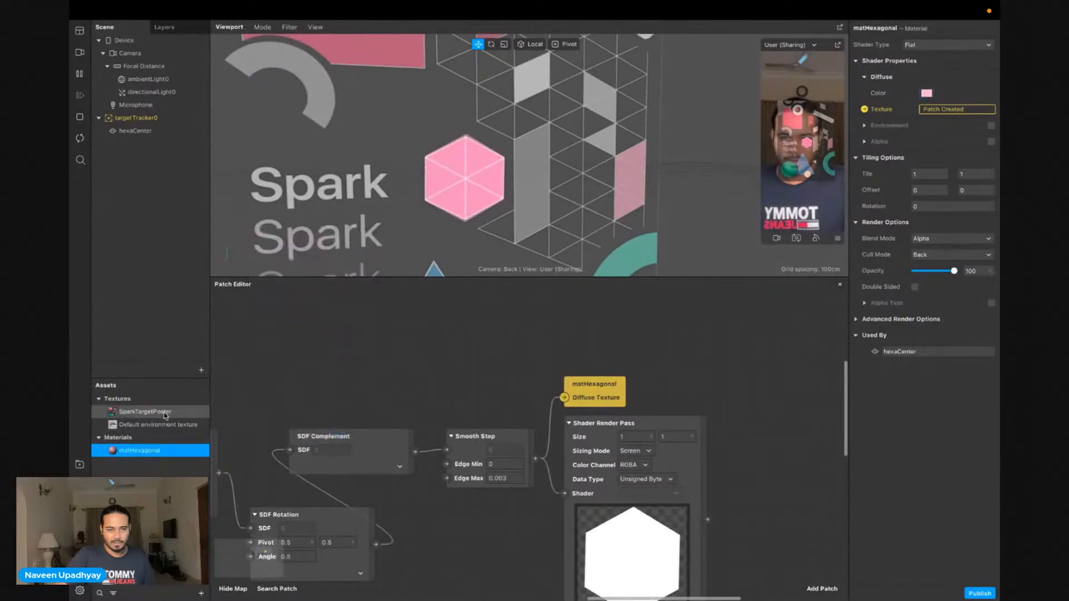
# Set matHexagonal's Diffuse color to the darker pink sampled from the poster's large pink square in the viewport
pyautogui.click(145, 411)
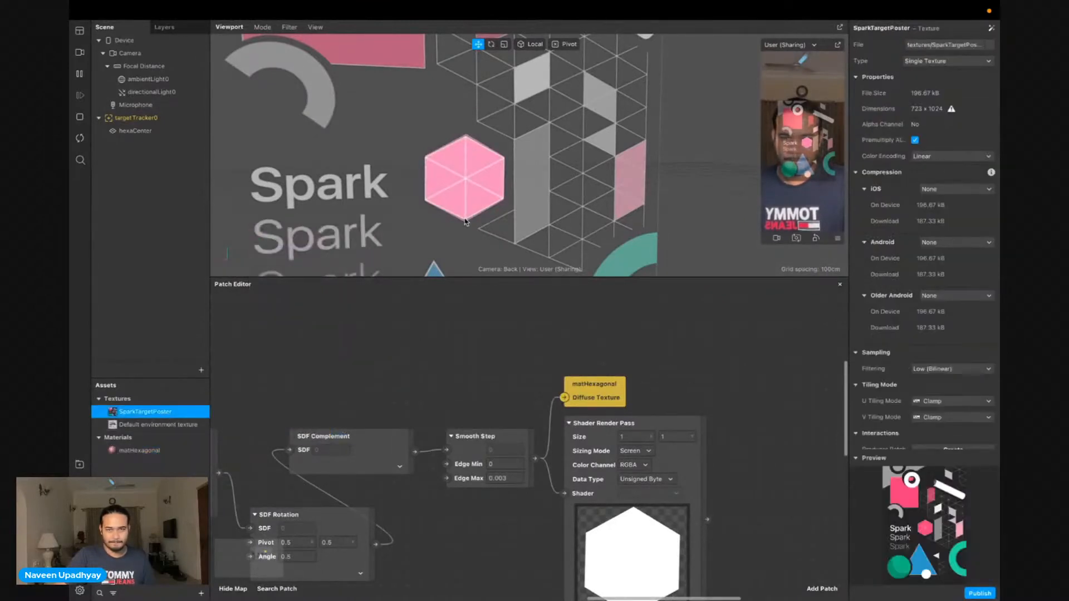
pyautogui.scroll(-5, 465, 234)
pyautogui.moveTo(465, 221); pyautogui.dragTo(413, 230)
pyautogui.moveTo(415, 151); pyautogui.dragTo(440, 200, button='middle')
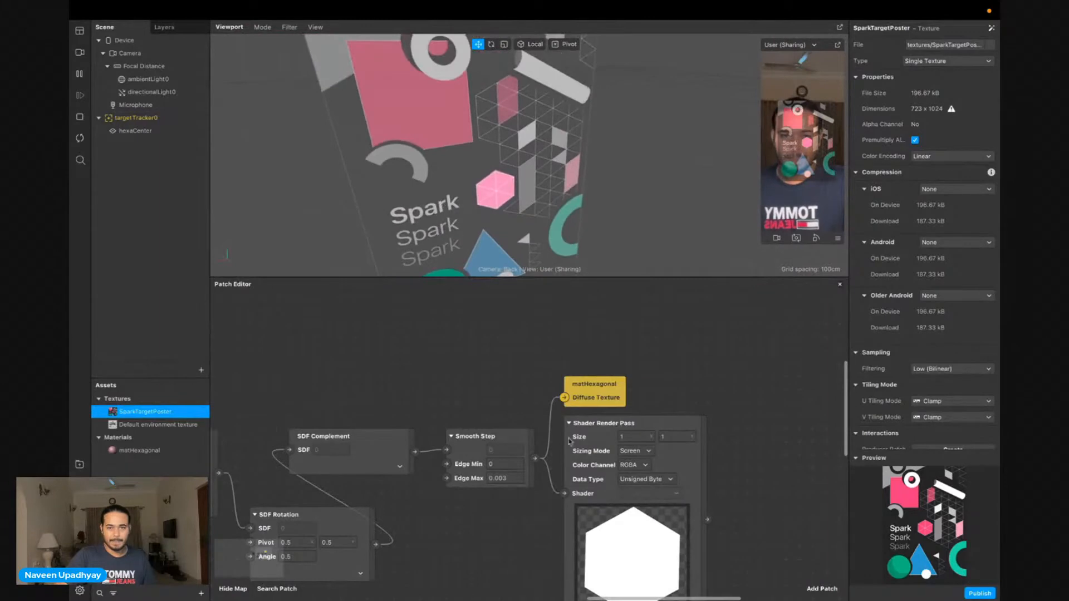
pyautogui.click(140, 451)
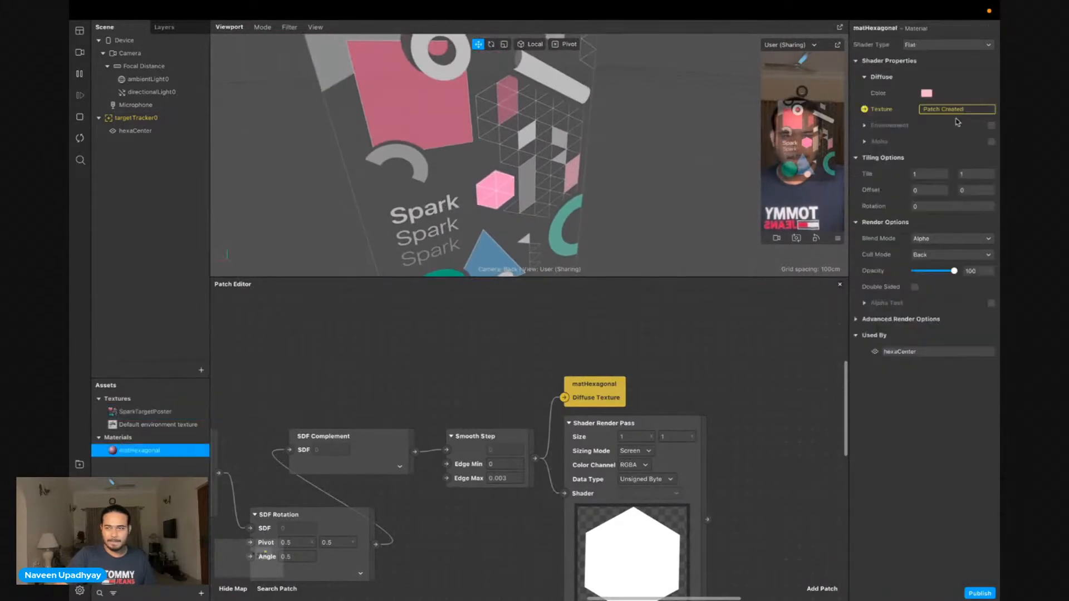
pyautogui.click(926, 93)
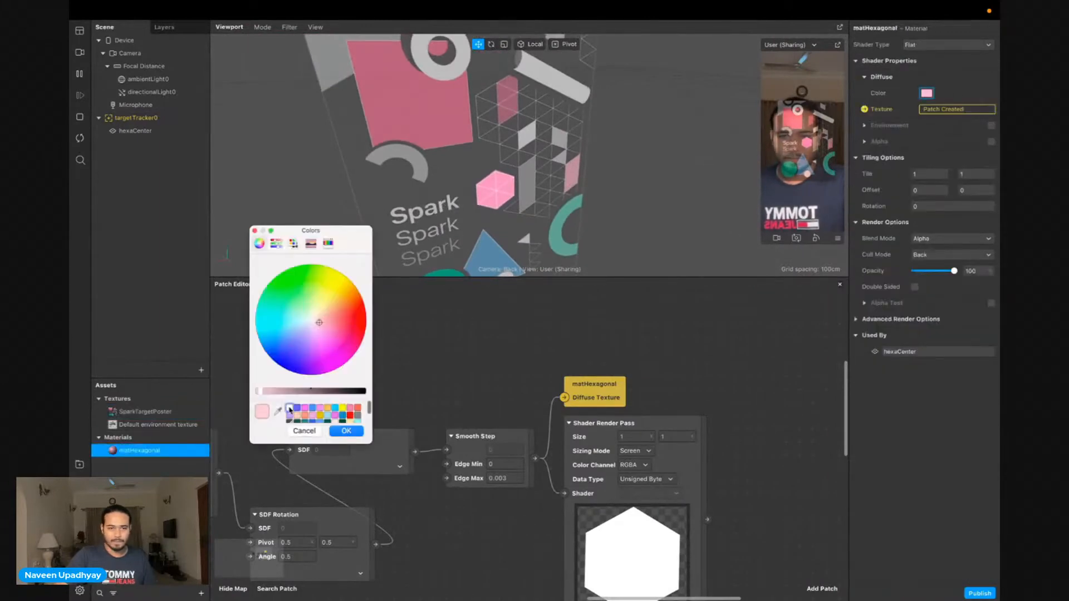
pyautogui.click(289, 410)
pyautogui.click(278, 411)
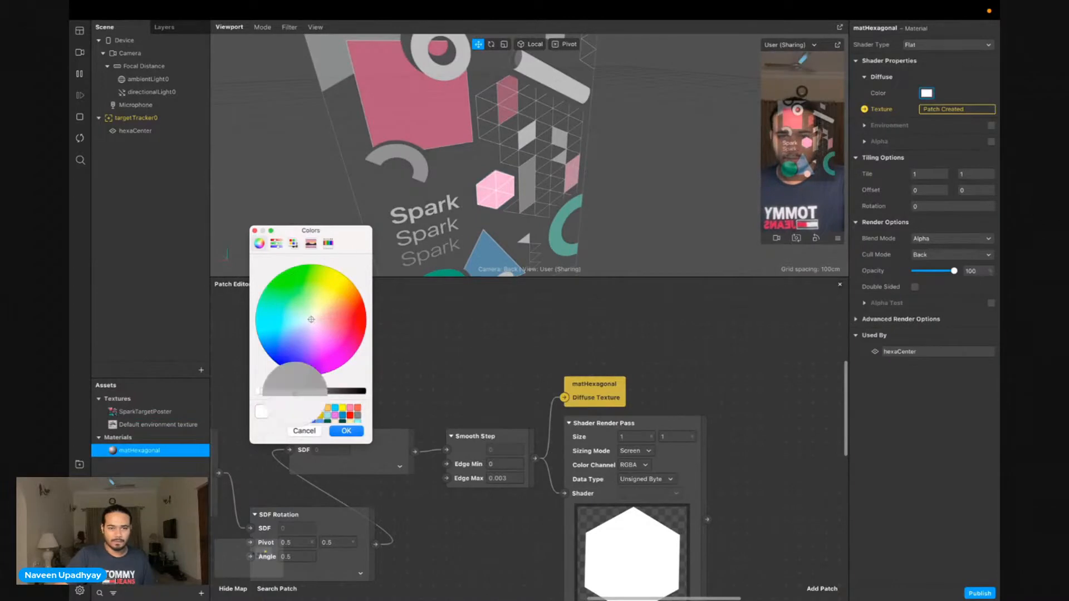
pyautogui.click(419, 131)
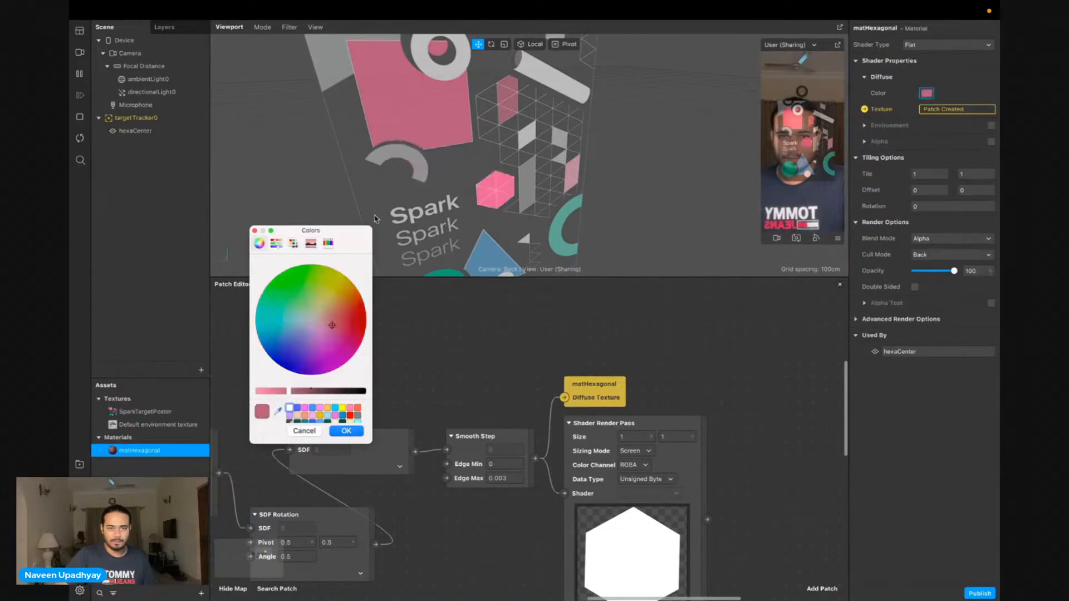
pyautogui.click(356, 432)
# Move hexaCenter up off the poster's hexagon to compare the two, and return it to its place over the hexagon
pyautogui.moveTo(615, 222); pyautogui.dragTo(551, 175)
pyautogui.scroll(5, 491, 182)
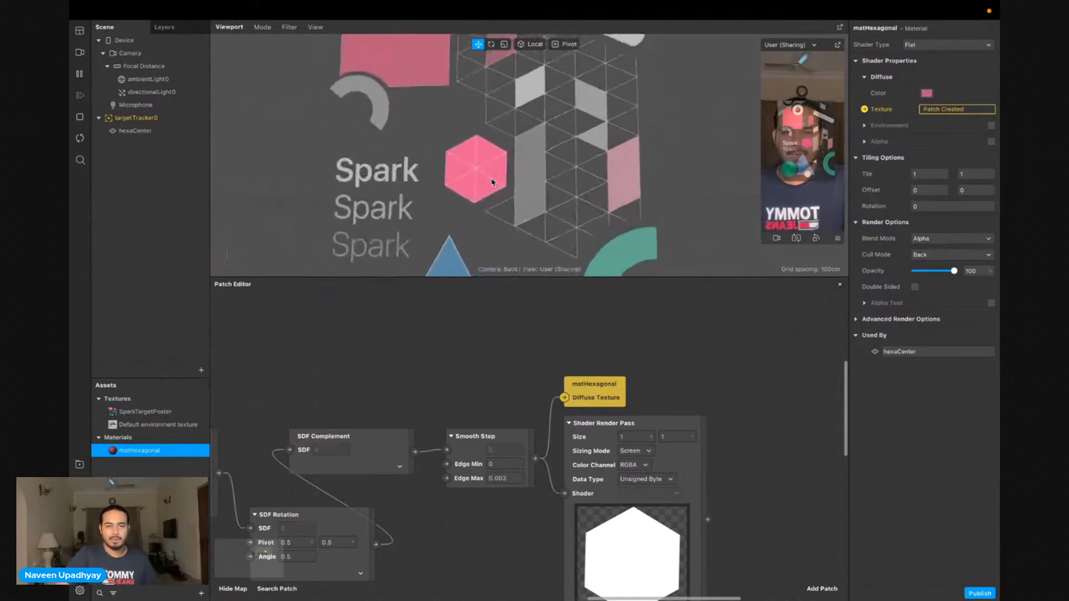
pyautogui.scroll(5, 492, 182)
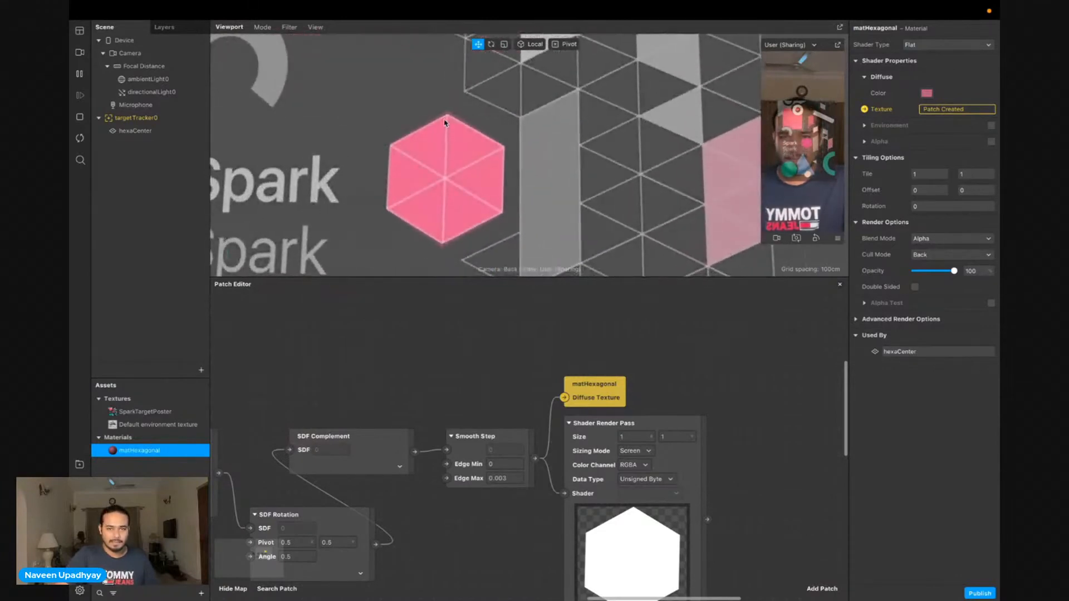
pyautogui.click(144, 131)
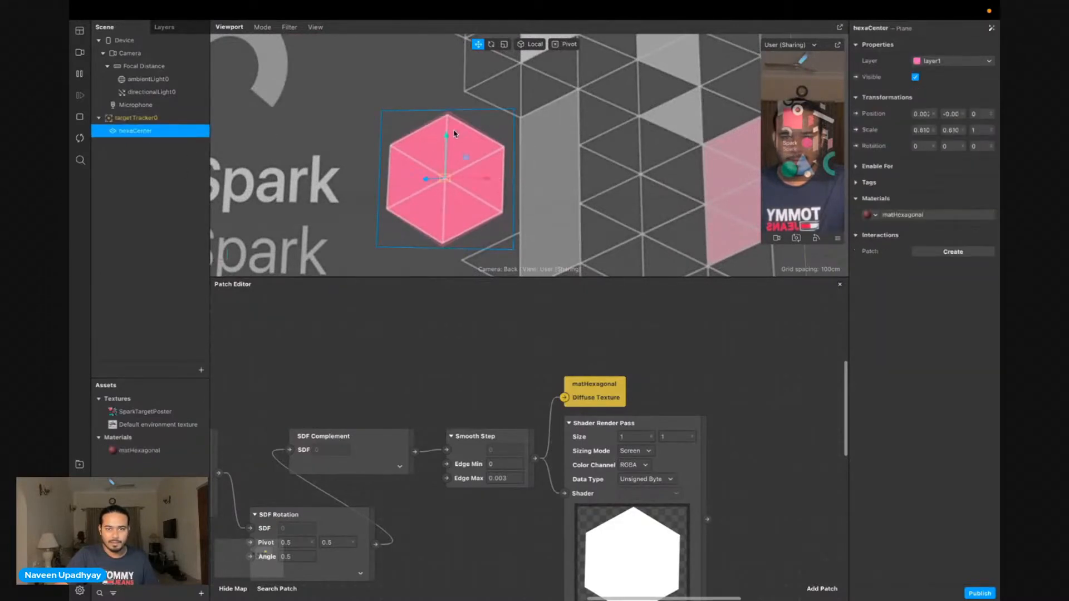
pyautogui.moveTo(446, 137); pyautogui.dragTo(447, 84)
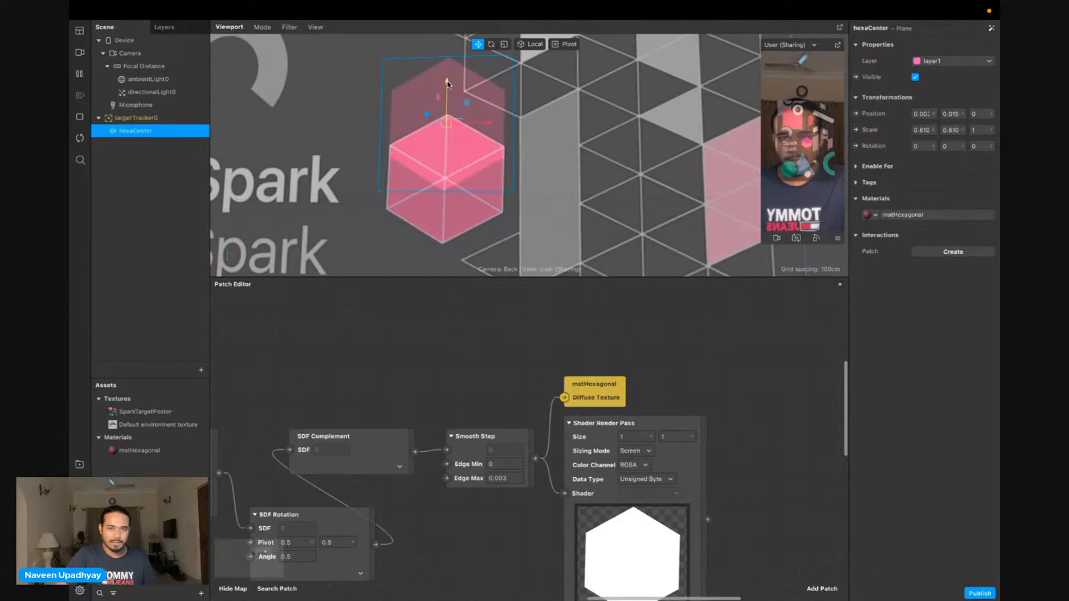
pyautogui.moveTo(448, 83); pyautogui.dragTo(444, 137)
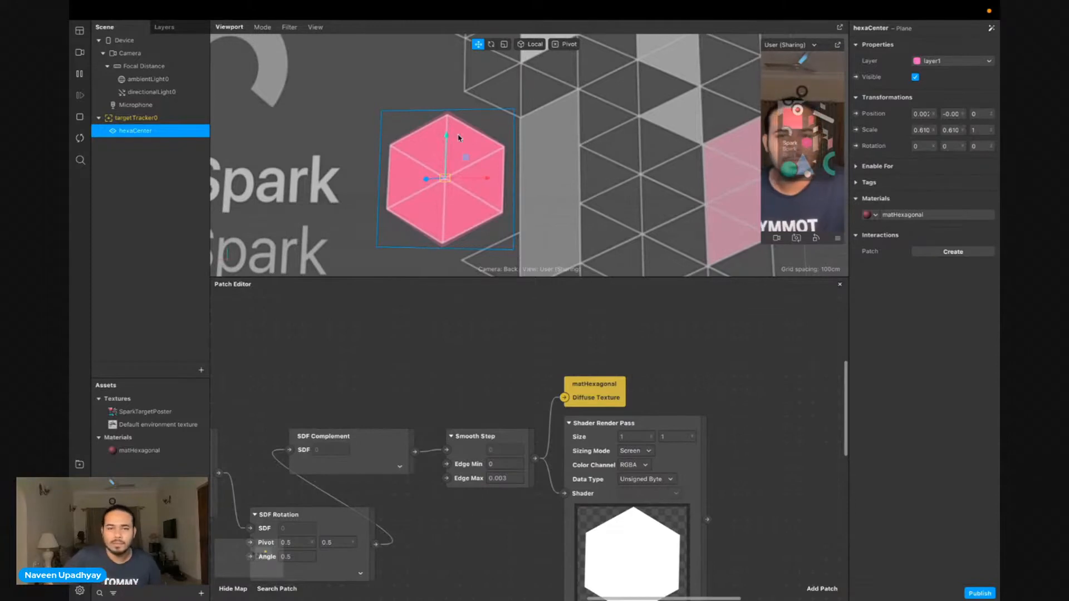
pyautogui.scroll(-5, 424, 202)
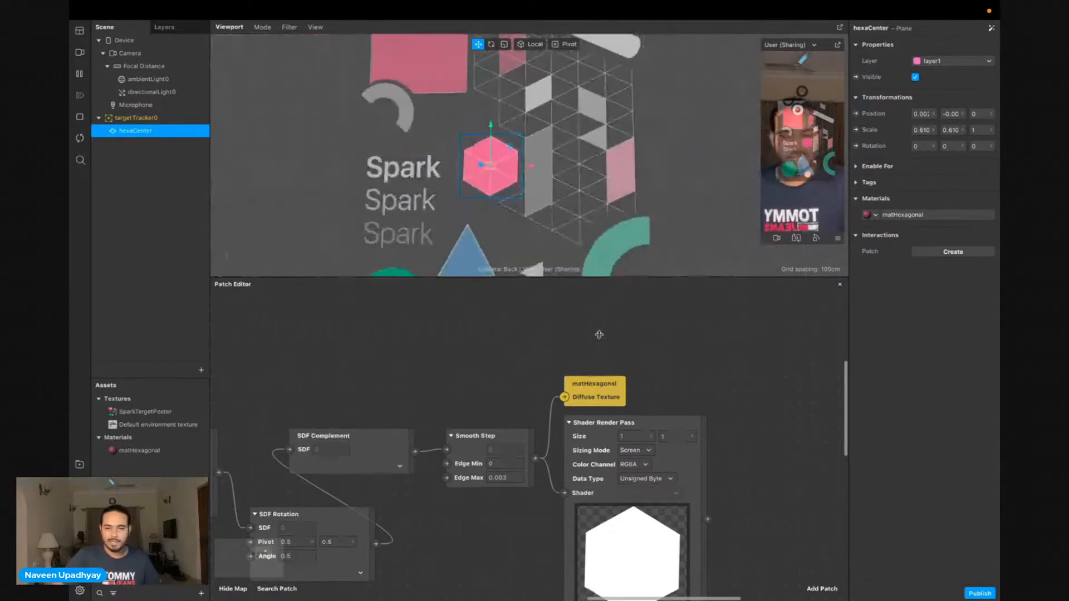
pyautogui.scroll(2, 453, 366)
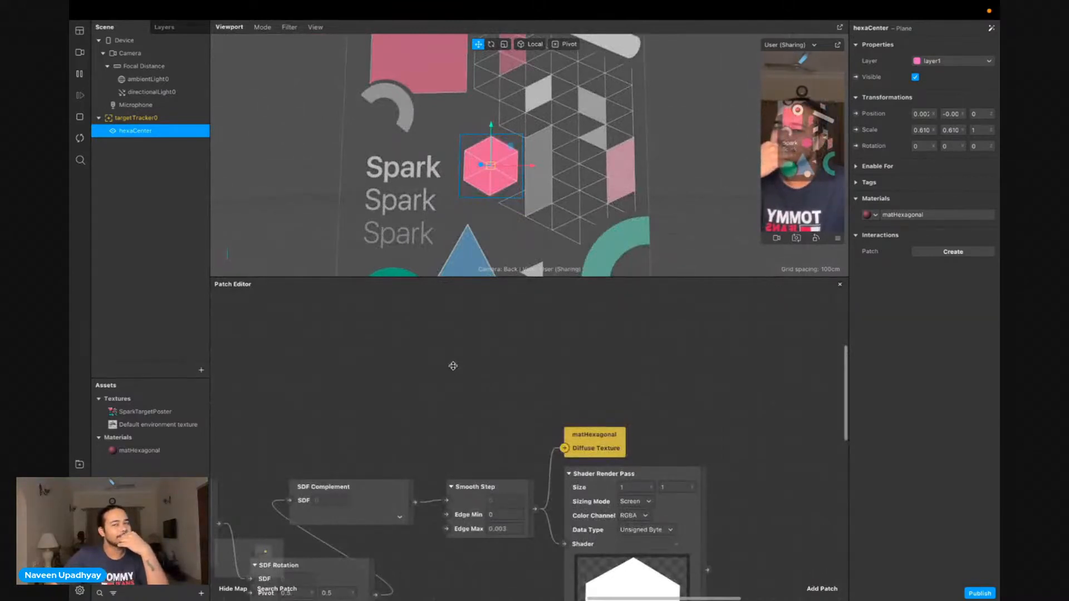
pyautogui.scroll(-4, 431, 262)
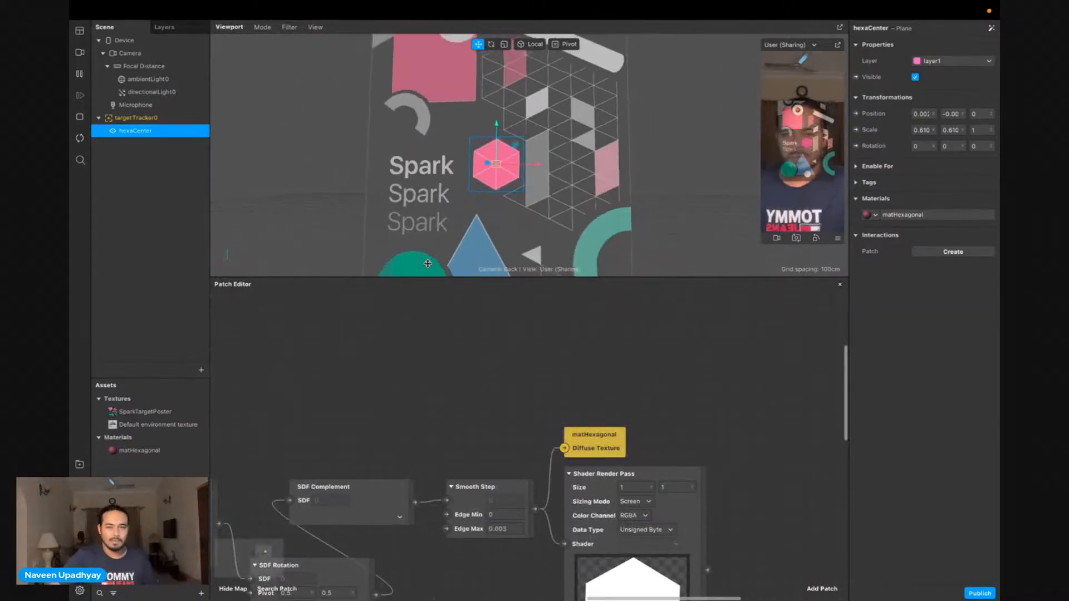
pyautogui.moveTo(431, 262); pyautogui.dragTo(480, 250)
pyautogui.scroll(3, 480, 250)
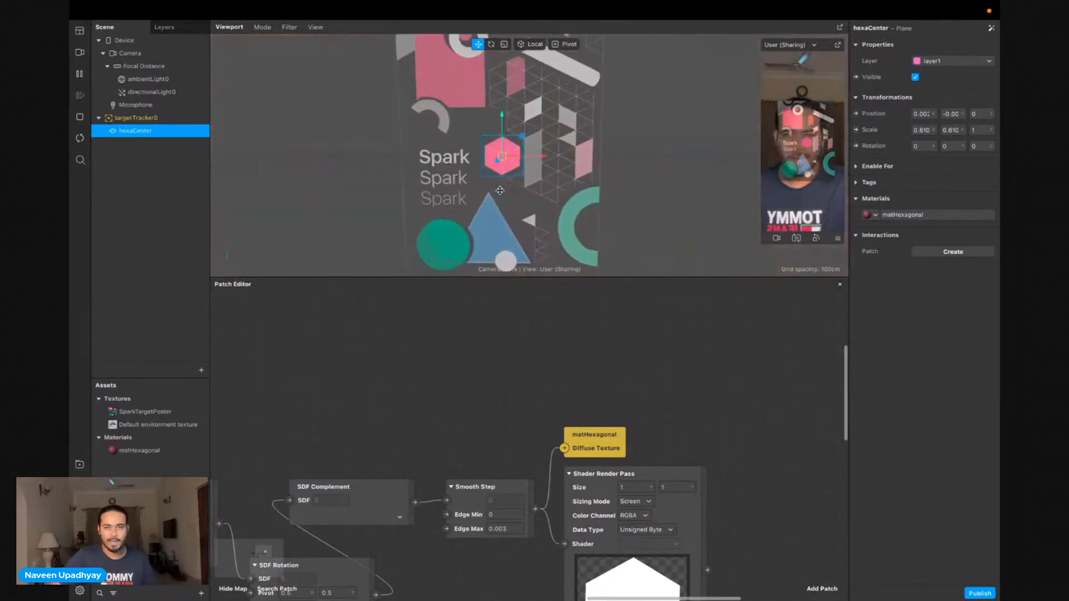
pyautogui.moveTo(480, 250); pyautogui.dragTo(532, 237, button='middle')
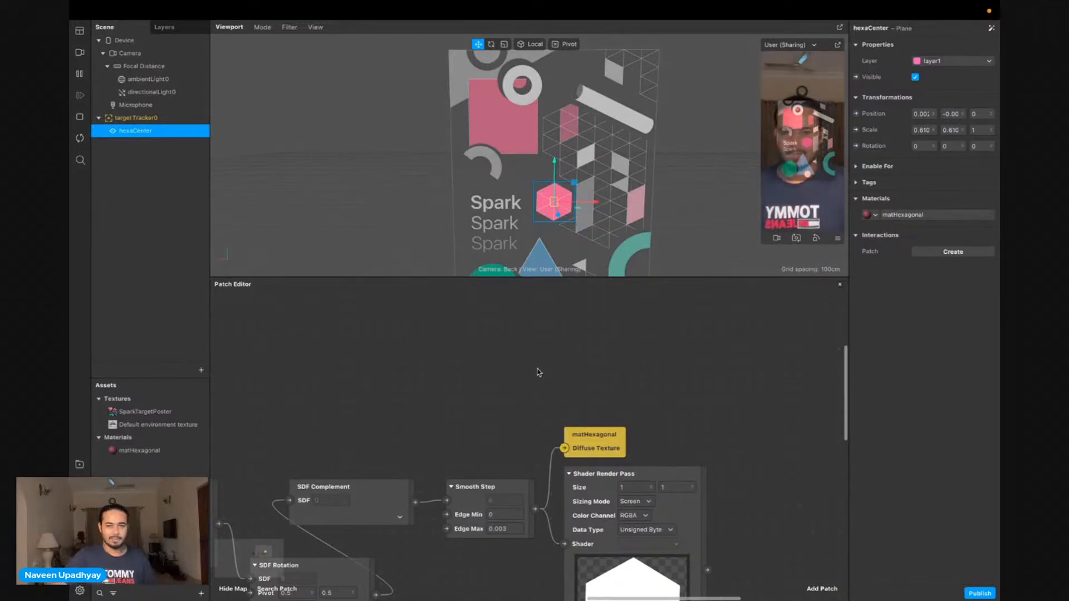
# Create a 3D Rotation patch for hexaCenter and place it in the empty area above the matHexagonal patch
pyautogui.click(857, 146)
pyautogui.moveTo(579, 454); pyautogui.dragTo(533, 368)
pyautogui.scroll(2, 435, 417)
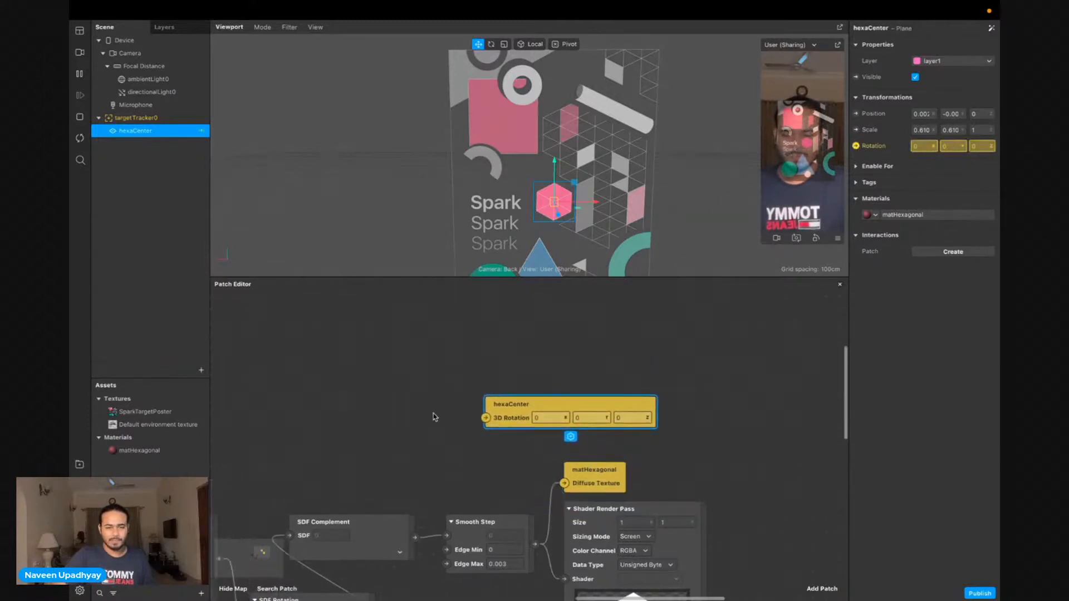
pyautogui.scroll(2, 434, 417)
pyautogui.hscroll(-3, 435, 417)
pyautogui.moveTo(606, 464); pyautogui.dragTo(581, 386)
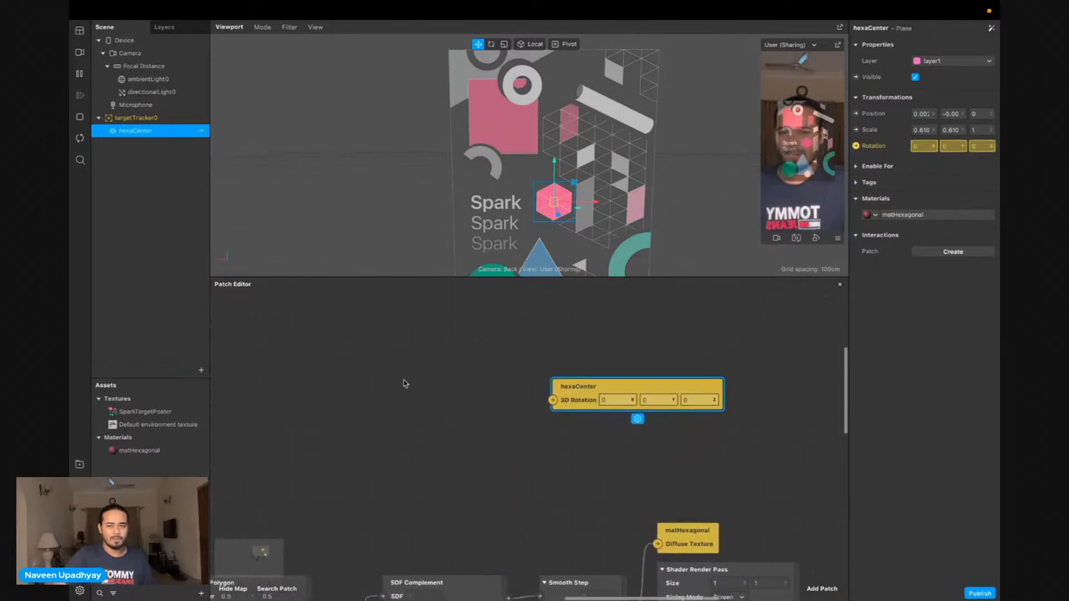
pyautogui.hscroll(-3, 406, 385)
pyautogui.moveTo(689, 401); pyautogui.dragTo(650, 413)
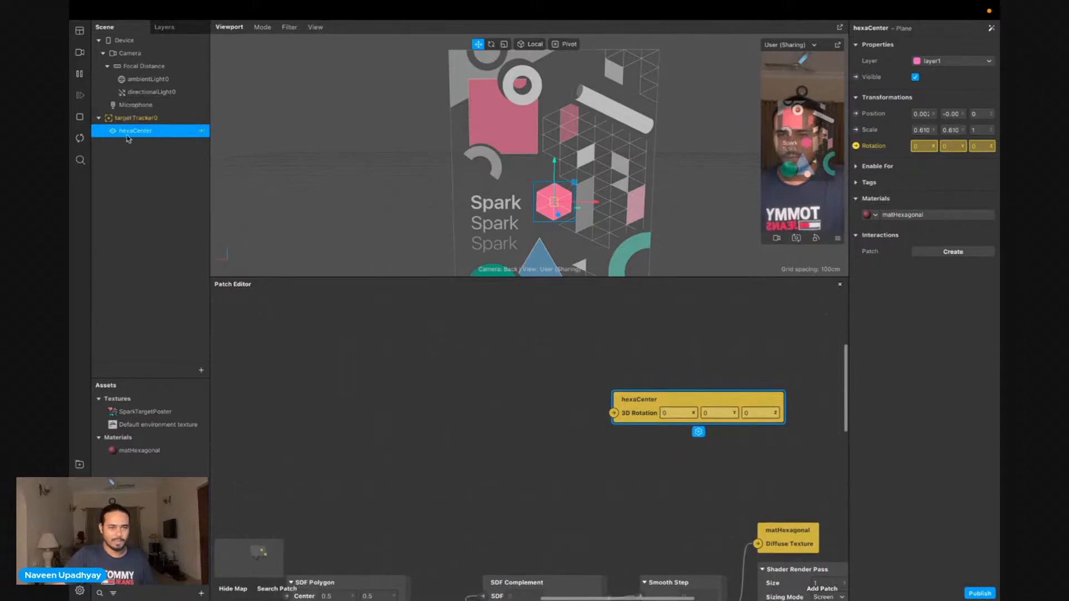
# Add targetTracker0's patches to the graph and place them beside the hexaCenter rotation patch
pyautogui.click(137, 118)
pyautogui.moveTo(136, 118); pyautogui.dragTo(352, 357)
pyautogui.moveTo(664, 367); pyautogui.dragTo(478, 367)
pyautogui.click(574, 350)
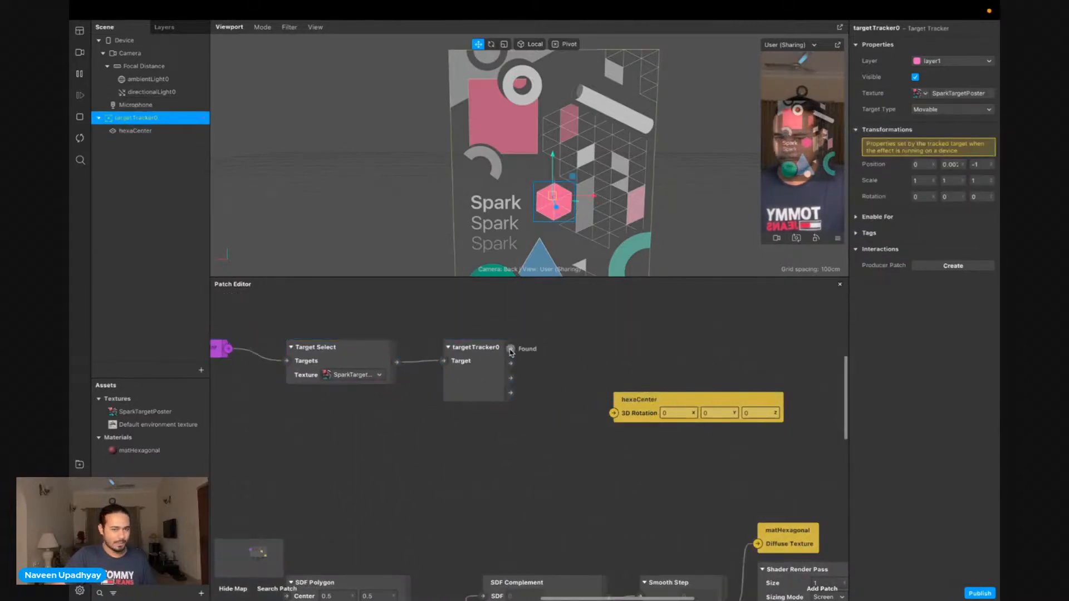
# Add a Pulse patch driven by targetTracker0's Found output
pyautogui.hscroll(2, 572, 368)
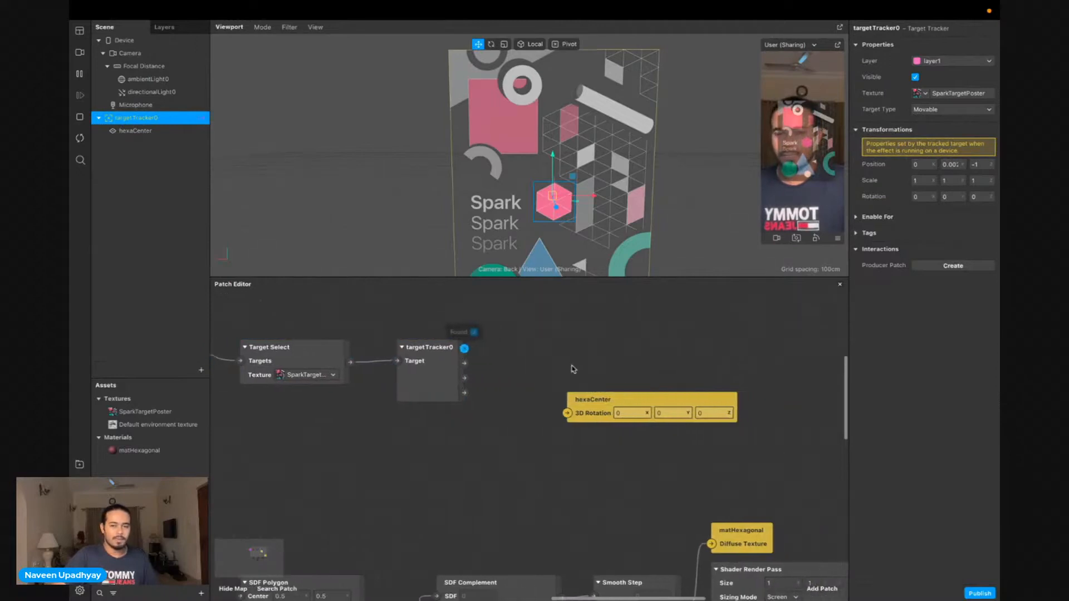
pyautogui.moveTo(463, 350); pyautogui.dragTo(496, 336)
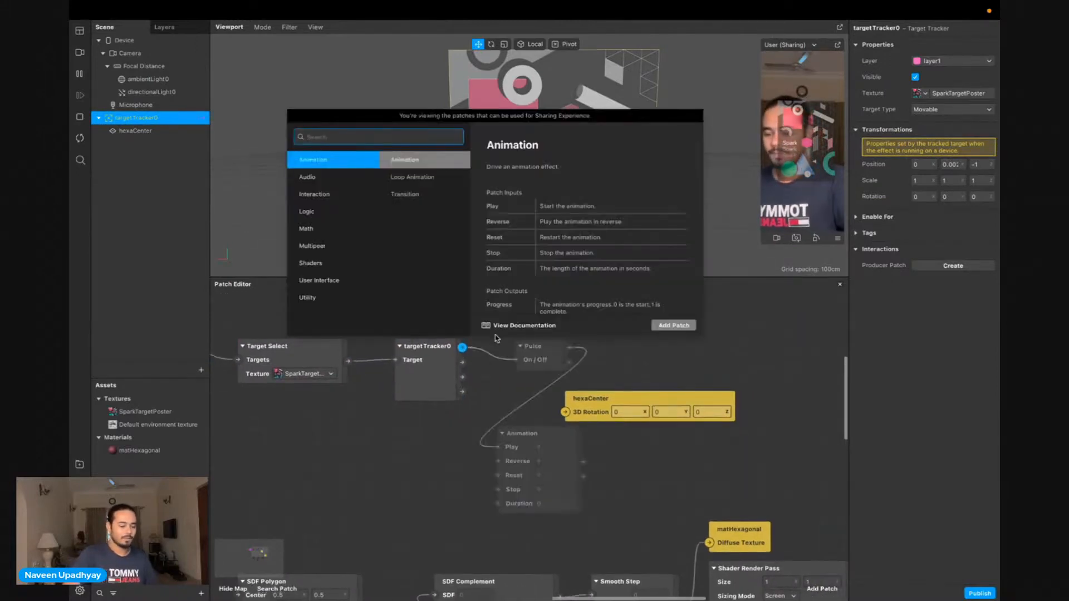
pyautogui.write('pus')
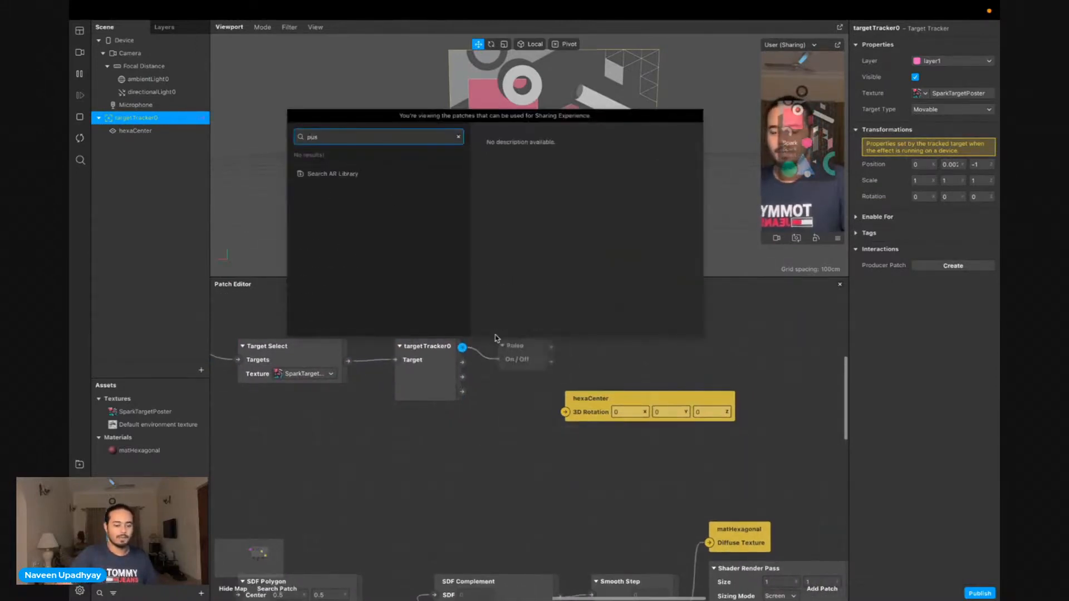
pyautogui.press('BackSpace')
pyautogui.press('Return')
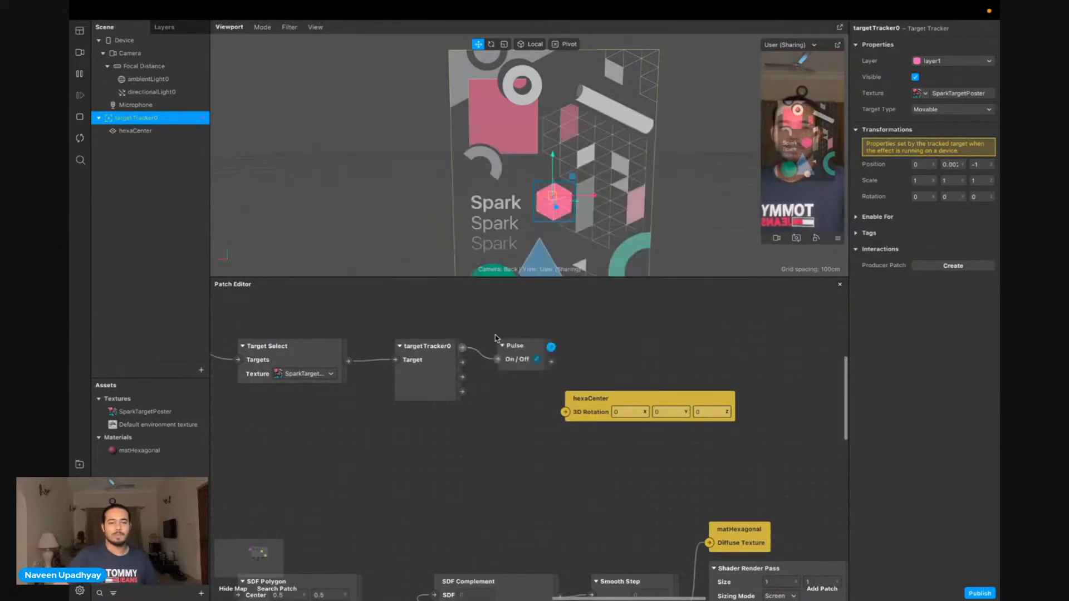
# Add an Animation patch with its Play input driven by the Pulse patch, and align it beside Pulse
pyautogui.hscroll(2, 496, 340)
pyautogui.moveTo(490, 347); pyautogui.dragTo(518, 336)
pyautogui.write('anim')
pyautogui.press('Return')
pyautogui.moveTo(523, 432); pyautogui.dragTo(520, 344)
# Make room before the hexaCenter rotation patch and add a Transition patch driven by the Animation's progress output
pyautogui.hscroll(2, 556, 390)
pyautogui.click(601, 401)
pyautogui.moveTo(601, 400); pyautogui.dragTo(793, 401)
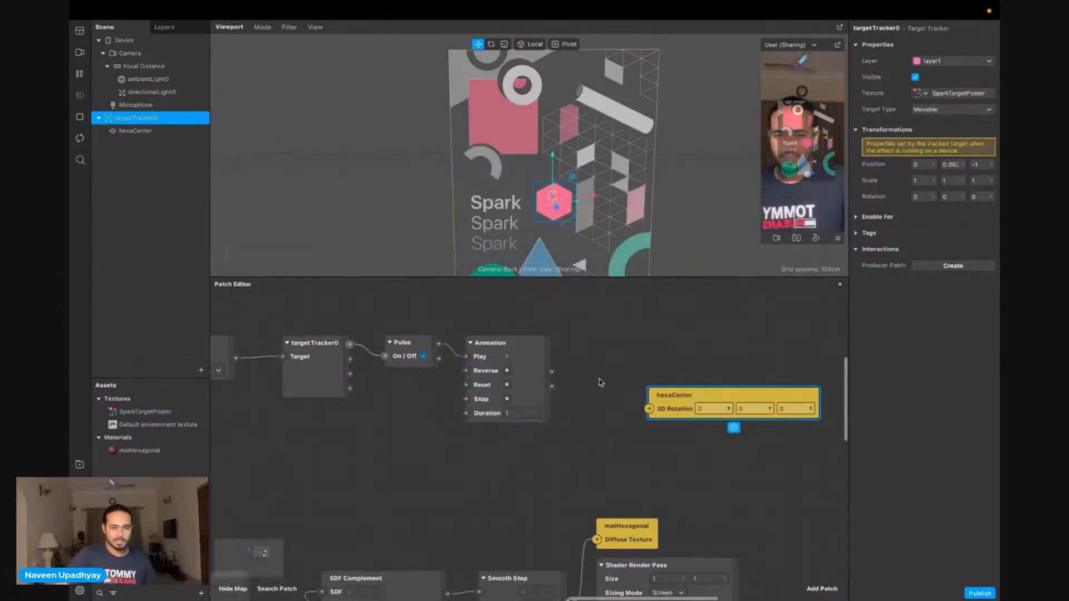
pyautogui.moveTo(552, 371); pyautogui.dragTo(575, 354)
pyautogui.write('tran')
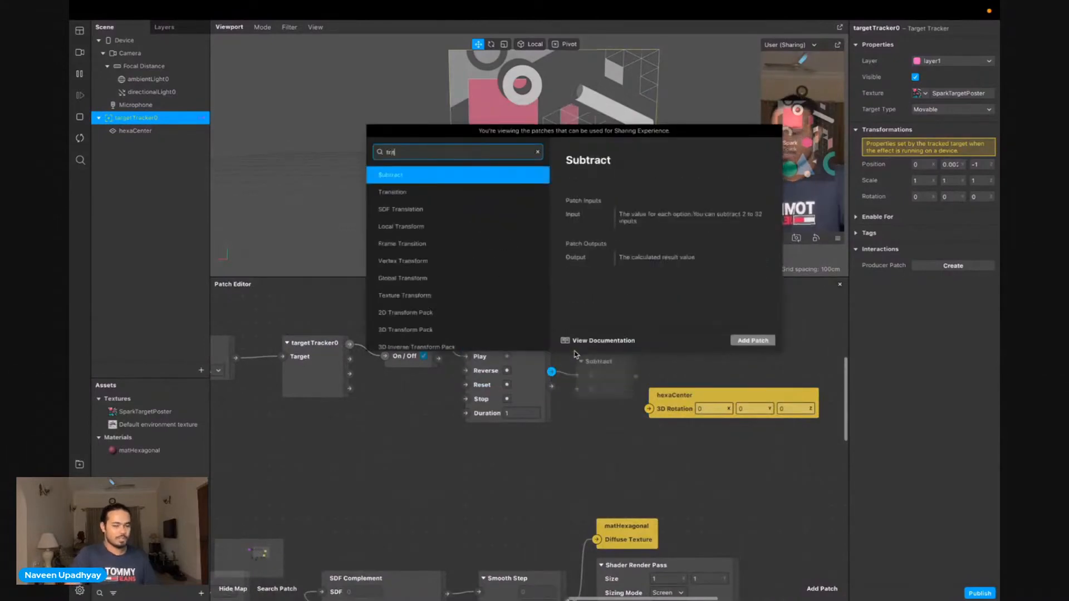
pyautogui.press('Return')
# Set the Transition patch's type to Vector 3 and line it up between the Animation and hexaCenter rotation patches
pyautogui.hscroll(5, 575, 354)
pyautogui.moveTo(530, 401); pyautogui.dragTo(672, 388)
pyautogui.moveTo(581, 445); pyautogui.dragTo(590, 360)
pyautogui.click(668, 456)
pyautogui.moveTo(684, 384); pyautogui.dragTo(671, 344)
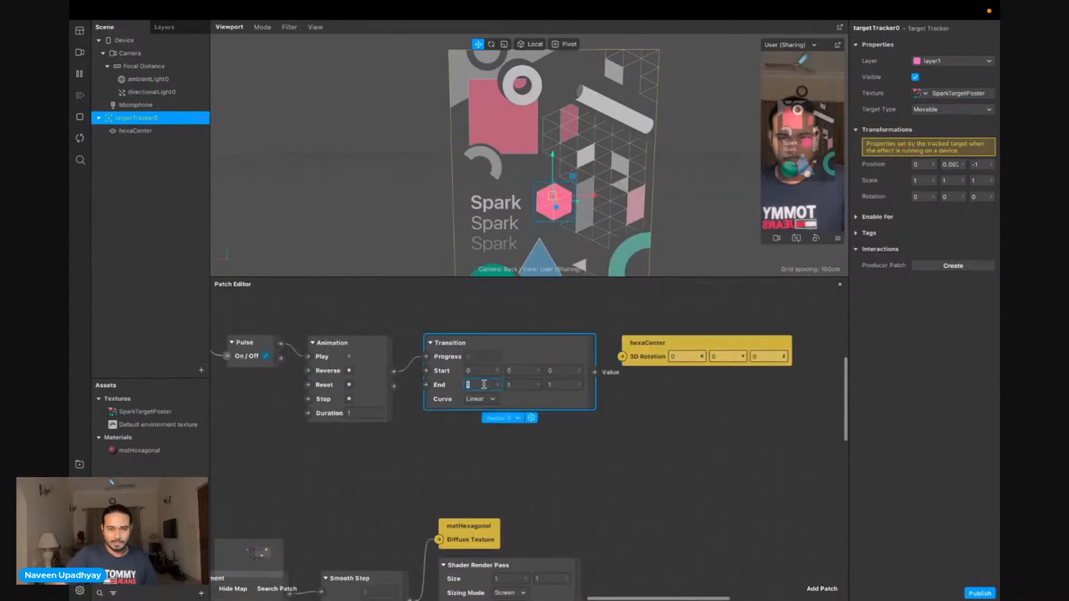
# Set the Transition patch's End values to 0, 0 and 360
pyautogui.click(484, 385)
pyautogui.hscroll(2, 484, 384)
pyautogui.hscroll(15, 484, 384)
pyautogui.hscroll(-15, 484, 384)
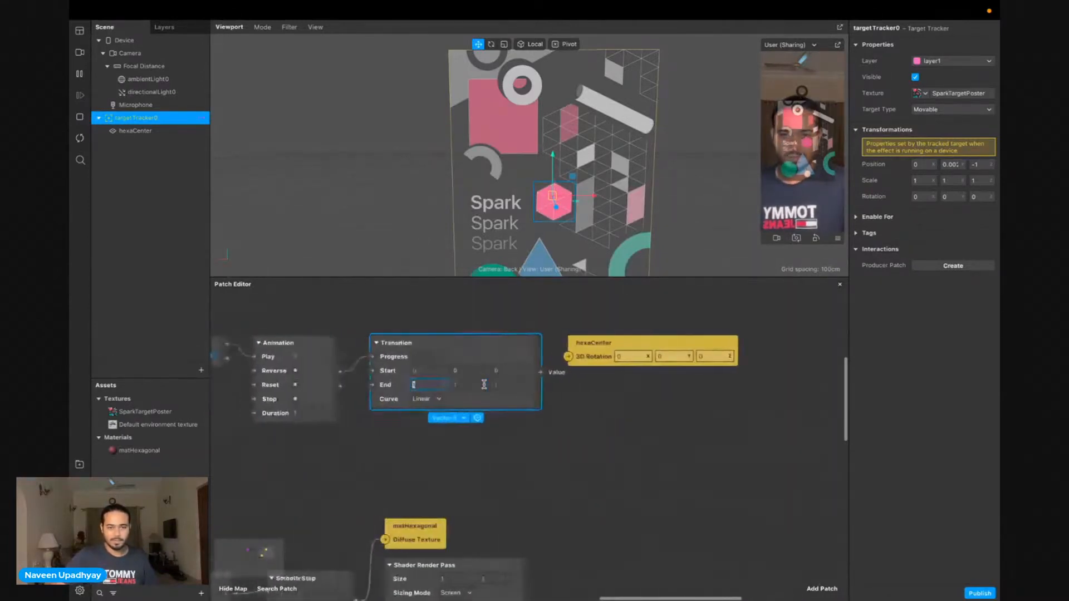
pyautogui.write('0')
pyautogui.press('Tab')
pyautogui.write('0')
pyautogui.press('Tab')
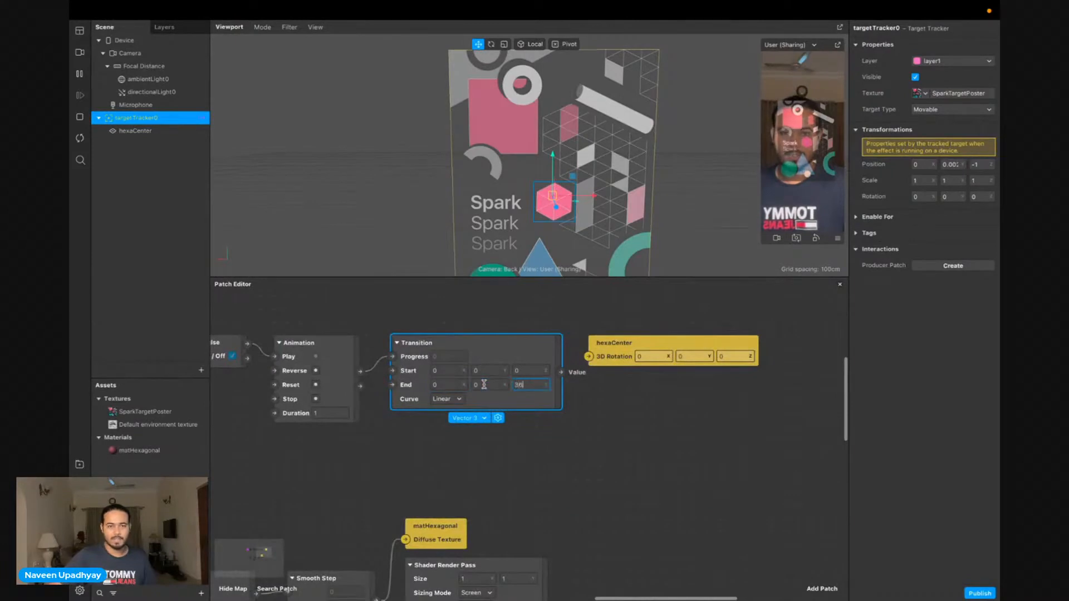
# Delete the Animation and Pulse patches between targetTracker0 and Transition
pyautogui.hscroll(-3, 373, 431)
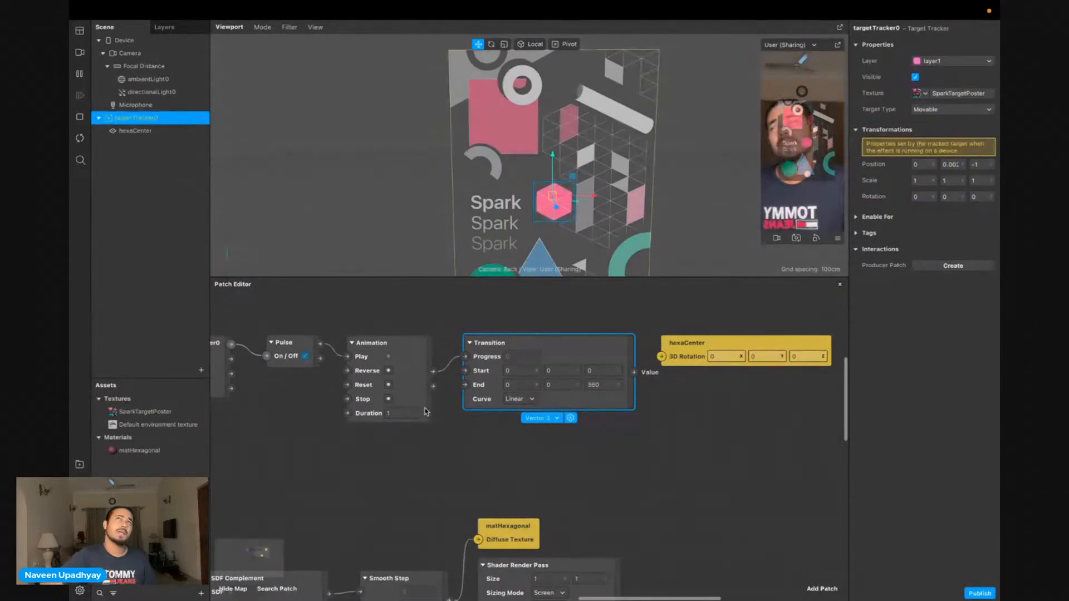
pyautogui.hscroll(-3, 425, 411)
pyautogui.scroll(2, 425, 411)
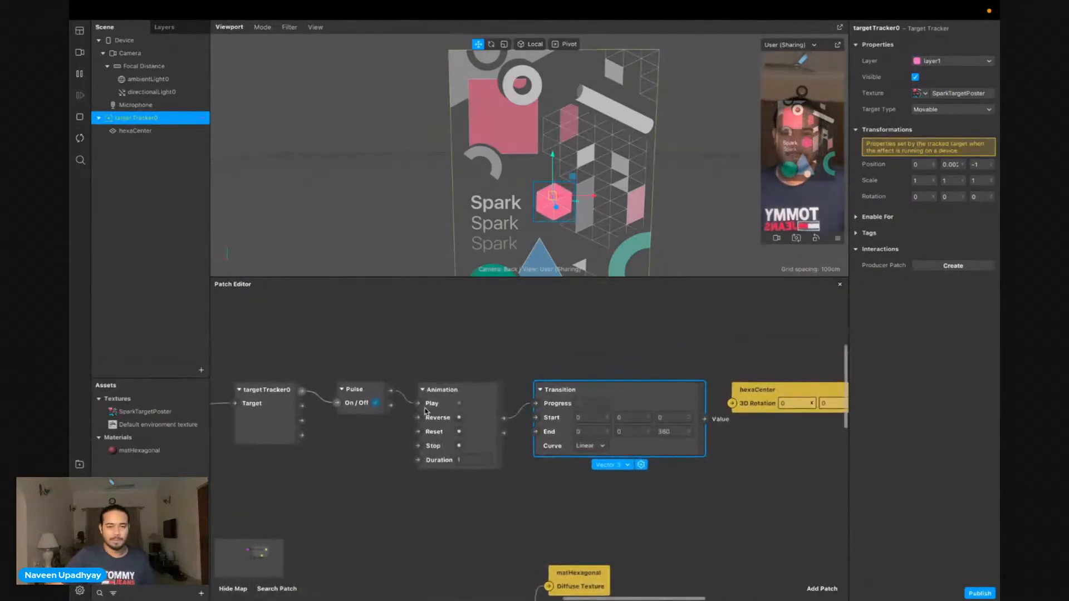
pyautogui.click(474, 416)
pyautogui.press('Delete')
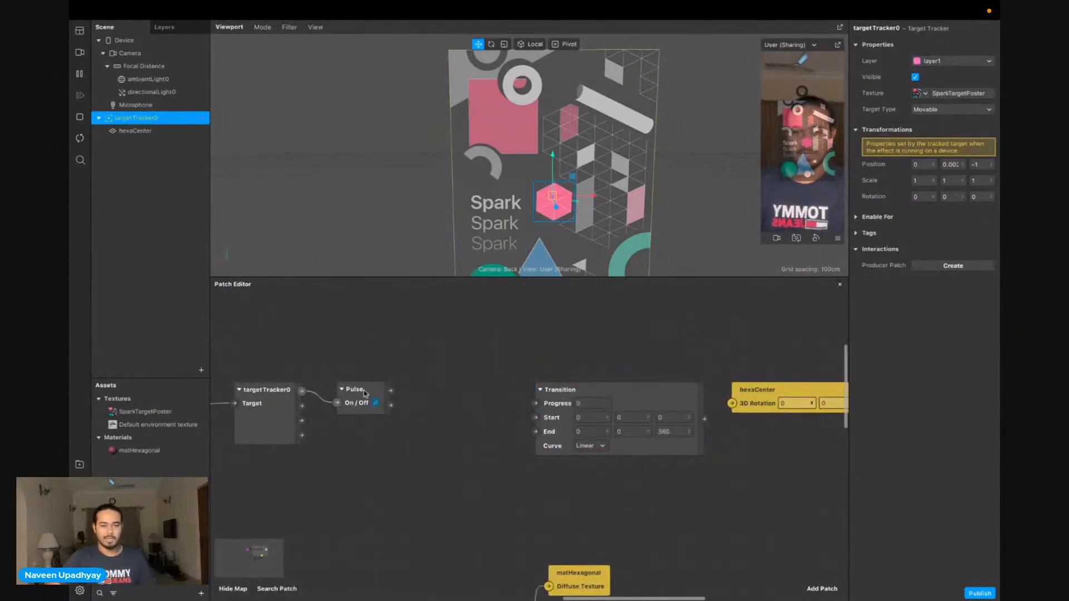
pyautogui.click(364, 395)
pyautogui.press('Delete')
# Add a Loop Animation patch enabled by targetTracker0's Found output, drive Transition's Progress with it, and line up the patches
pyautogui.doubleClick(364, 391)
pyautogui.write('loop')
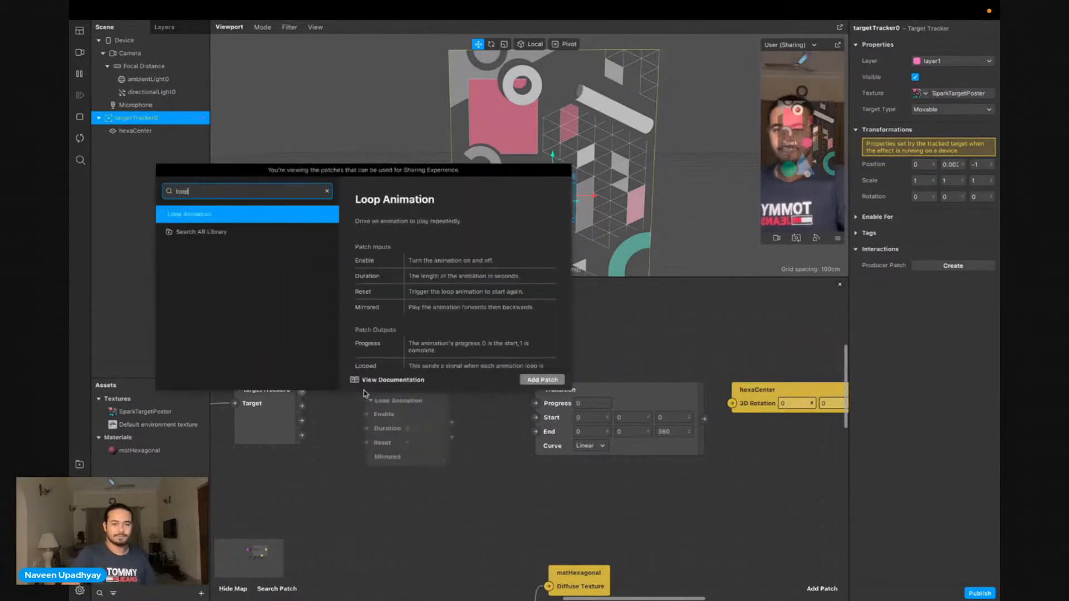
pyautogui.press('Return')
pyautogui.moveTo(301, 391); pyautogui.dragTo(366, 415)
pyautogui.moveTo(452, 422)
pyautogui.mouseDown()
pyautogui.moveTo(485, 429)
pyautogui.moveTo(534, 405)
pyautogui.mouseUp()
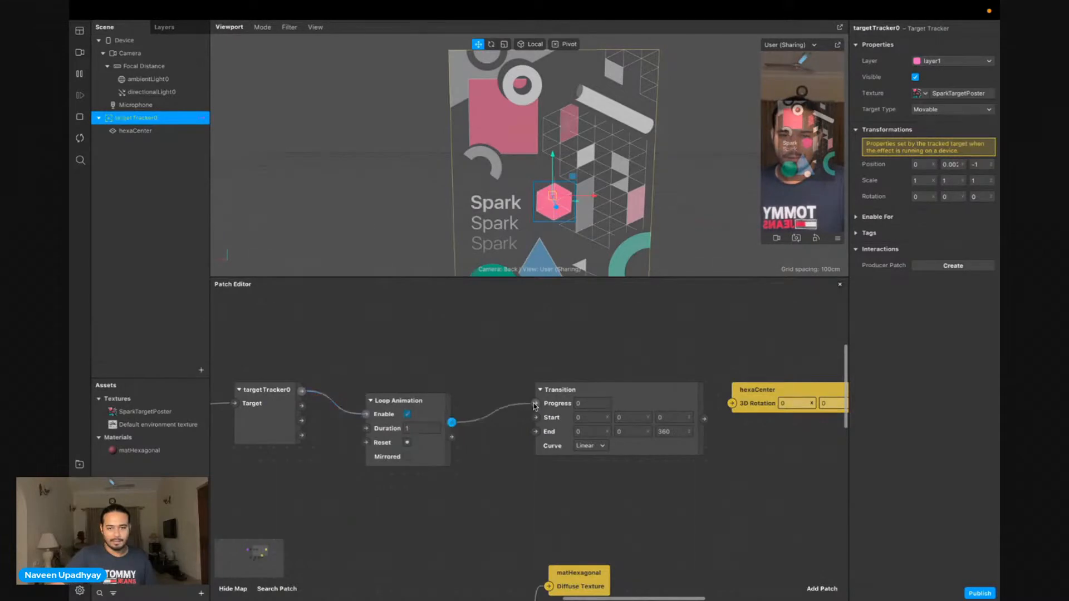
pyautogui.moveTo(431, 398); pyautogui.dragTo(417, 389)
pyautogui.click(528, 372)
pyautogui.click(648, 399)
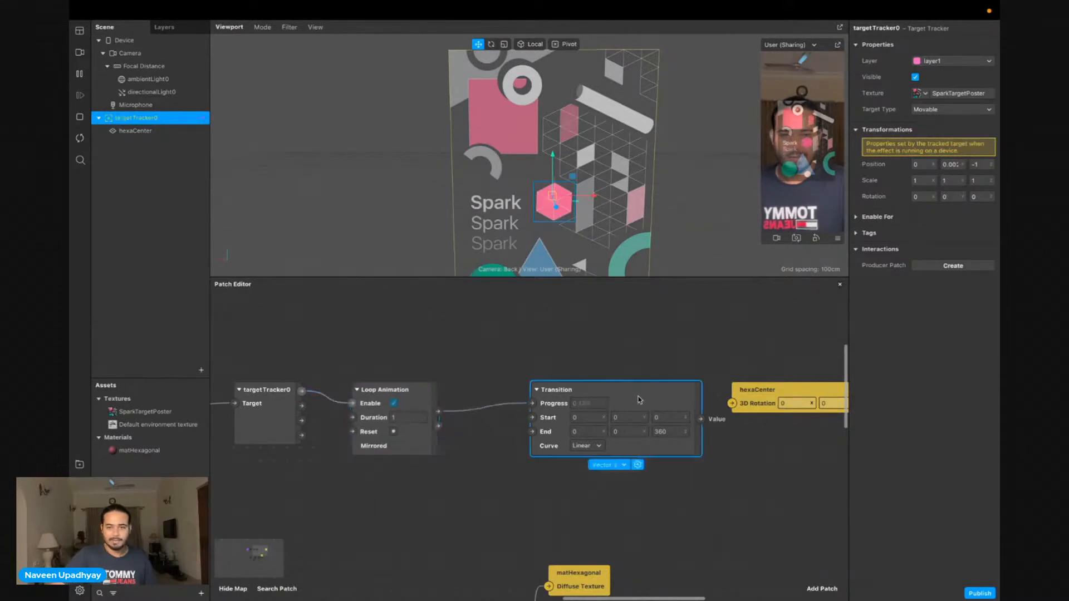
# Connect the Transition patch's Value output to hexaCenter's 3D Rotation input, moving Transition closer to Loop Animation
pyautogui.moveTo(648, 399); pyautogui.dragTo(610, 398)
pyautogui.moveTo(665, 419)
pyautogui.mouseDown()
pyautogui.moveTo(756, 390)
pyautogui.moveTo(705, 389)
pyautogui.mouseUp()
pyautogui.hscroll(-2, 211, 426)
pyautogui.hscroll(-1, 347, 439)
pyautogui.scroll(-2, 347, 439)
pyautogui.hscroll(1, 347, 440)
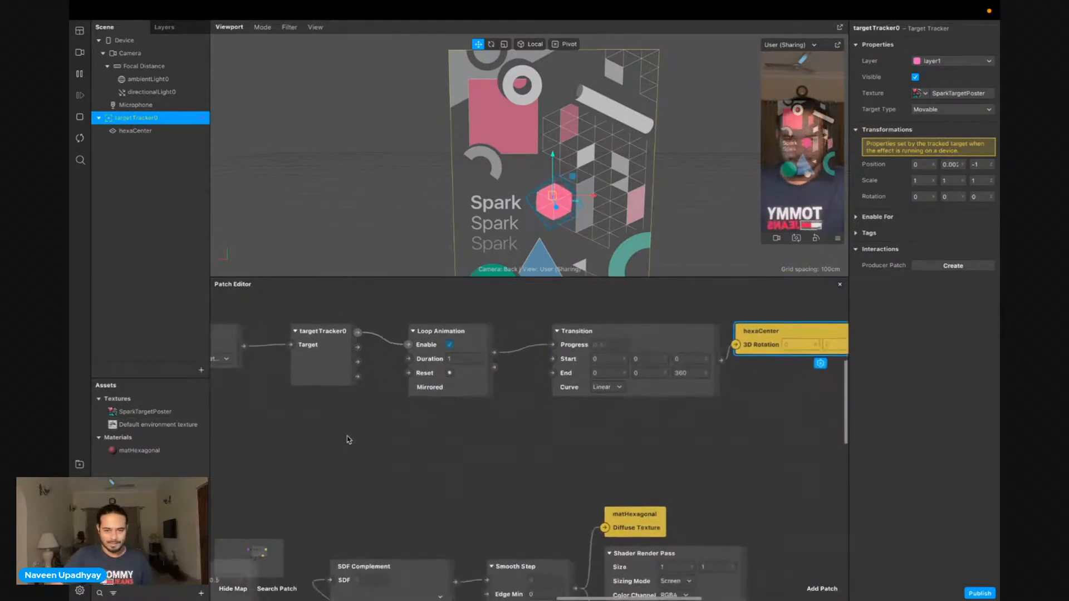
pyautogui.hscroll(-3, 346, 436)
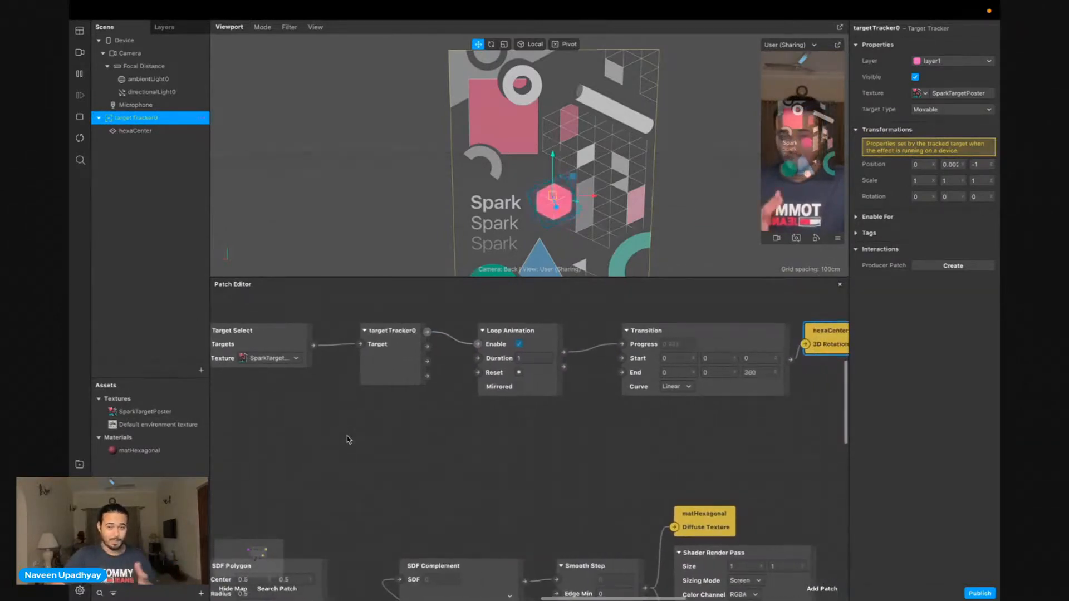
# Line up the targetTracker0, Loop Animation, Transition and hexaCenter rotation patches close together in one row
pyautogui.hscroll(2, 346, 436)
pyautogui.scroll(2, 501, 442)
pyautogui.moveTo(374, 372); pyautogui.dragTo(346, 372)
pyautogui.moveTo(456, 397); pyautogui.dragTo(416, 397)
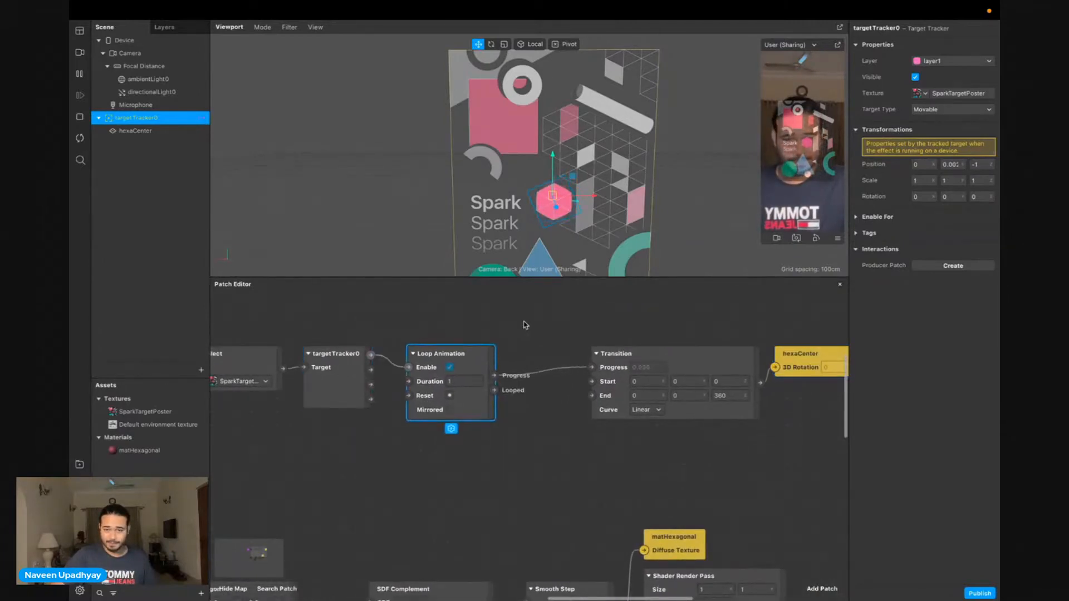
pyautogui.moveTo(681, 369); pyautogui.dragTo(611, 365)
pyautogui.moveTo(800, 353); pyautogui.dragTo(741, 349)
pyautogui.scroll(-2, 637, 406)
pyautogui.scroll(5, 636, 405)
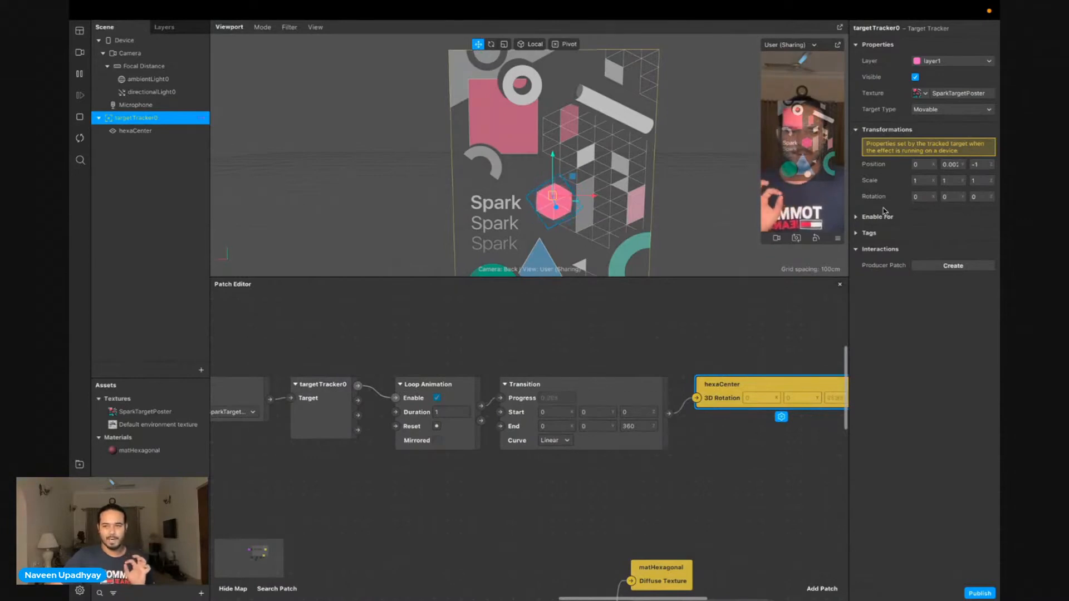
# Create a 3D Scale patch for hexaCenter and place it directly above its 3D Rotation patch
pyautogui.click(166, 133)
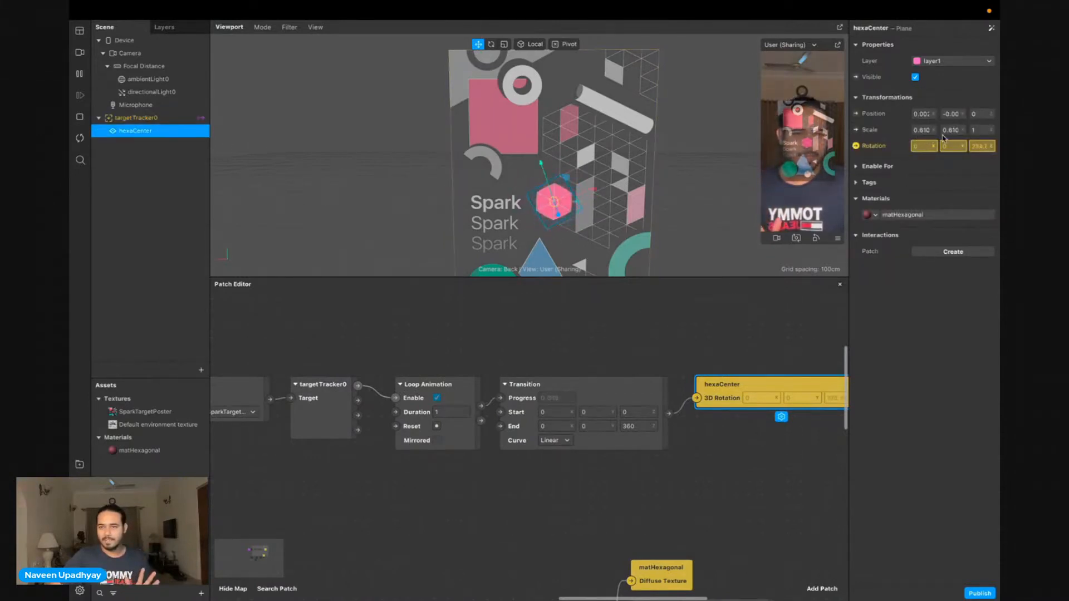
pyautogui.click(856, 130)
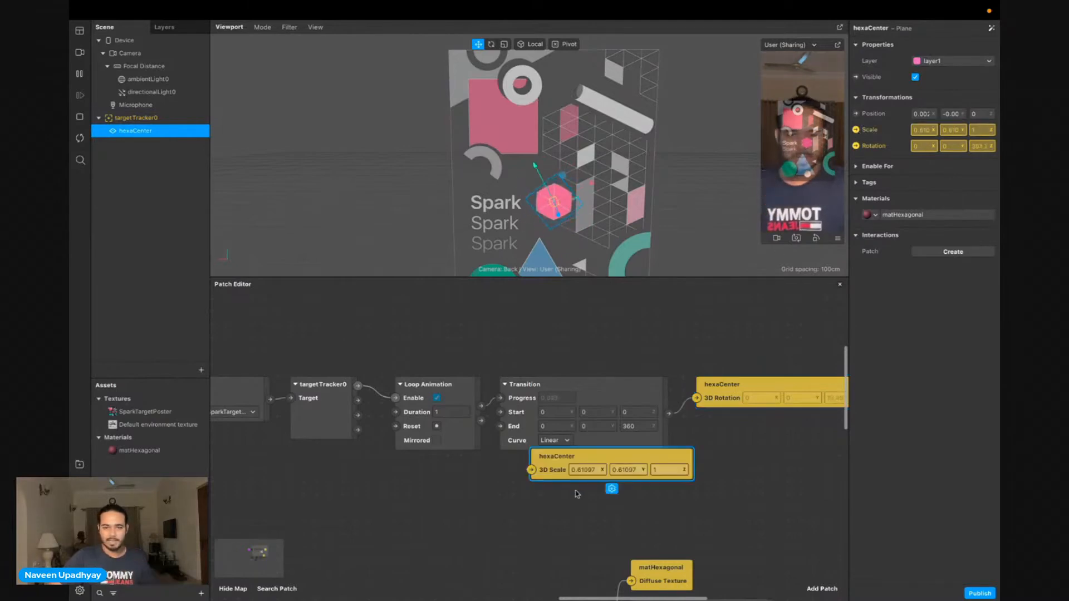
pyautogui.moveTo(566, 472); pyautogui.dragTo(735, 363)
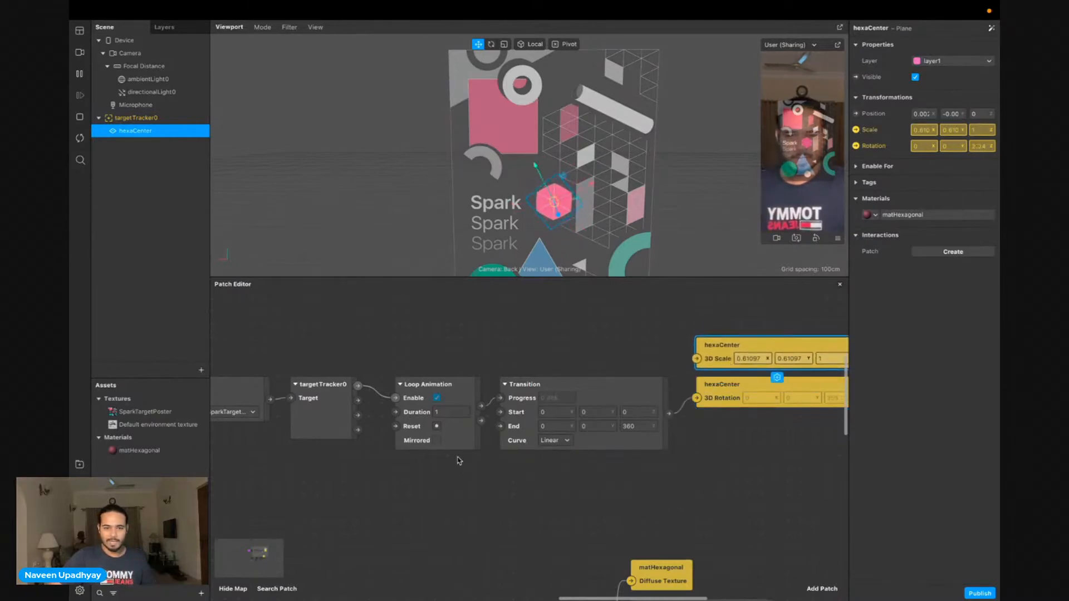
# Add a Pulse patch fed by targetTracker0's Found output, above the Loop Animation patch
pyautogui.scroll(1, 405, 436)
pyautogui.hscroll(2, 394, 433)
pyautogui.moveTo(314, 415); pyautogui.dragTo(337, 363)
pyautogui.write('ou')
pyautogui.press('BackSpace')
pyautogui.press('BackSpace')
pyautogui.write('pulse')
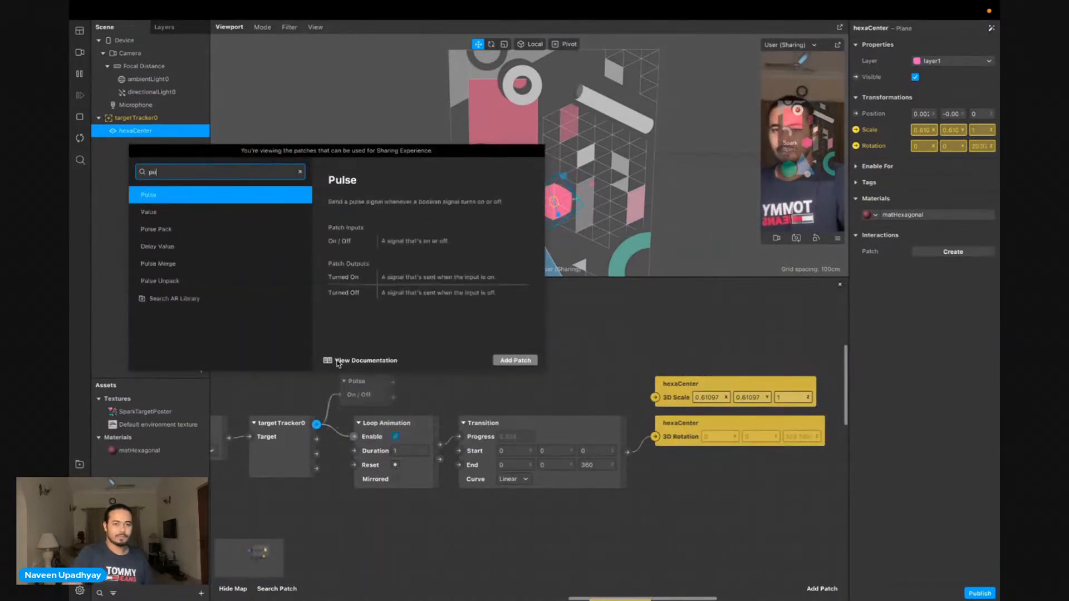
pyautogui.press('Return')
pyautogui.scroll(-1, 343, 372)
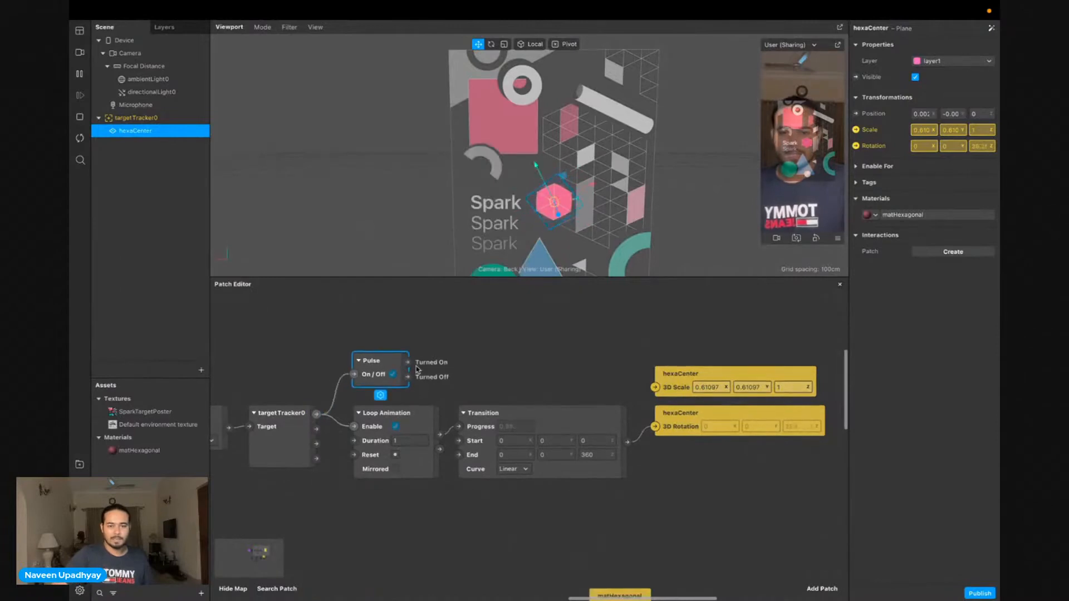
# Add an Animation patch whose Play input is triggered by the Pulse patch's Turned On output
pyautogui.moveTo(409, 363); pyautogui.dragTo(495, 327)
pyautogui.write('anim')
pyautogui.press('Return')
# Add a Transition patch driven by the Animation's Progress output and place it above the hexaCenter scale patch
pyautogui.hscroll(2, 500, 368)
pyautogui.hscroll(2, 500, 369)
pyautogui.write('trans')
pyautogui.press('Return')
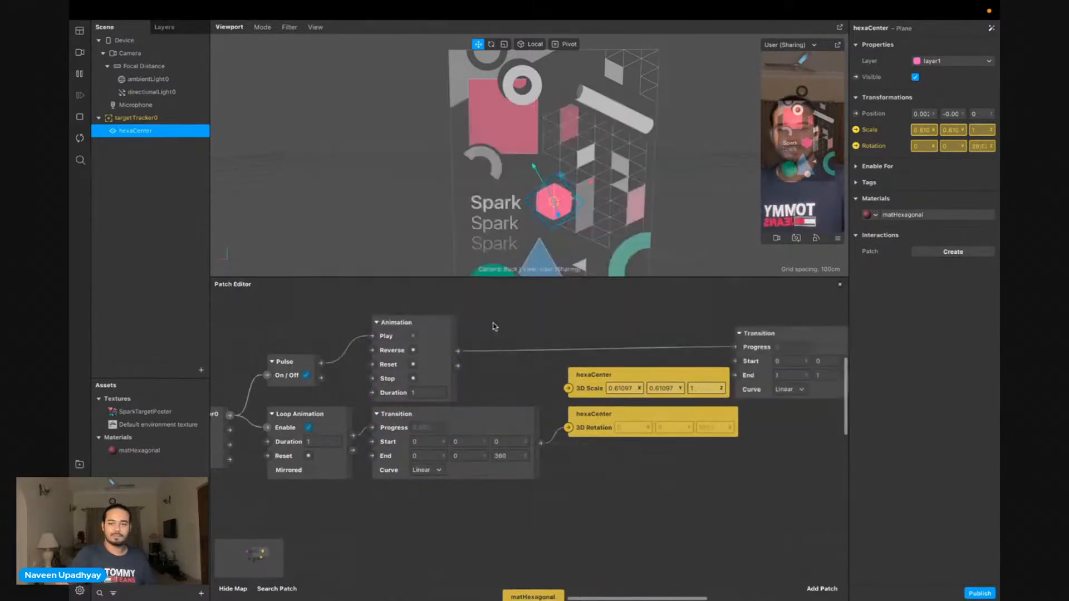
pyautogui.scroll(3, 591, 468)
pyautogui.moveTo(768, 403); pyautogui.dragTo(549, 314)
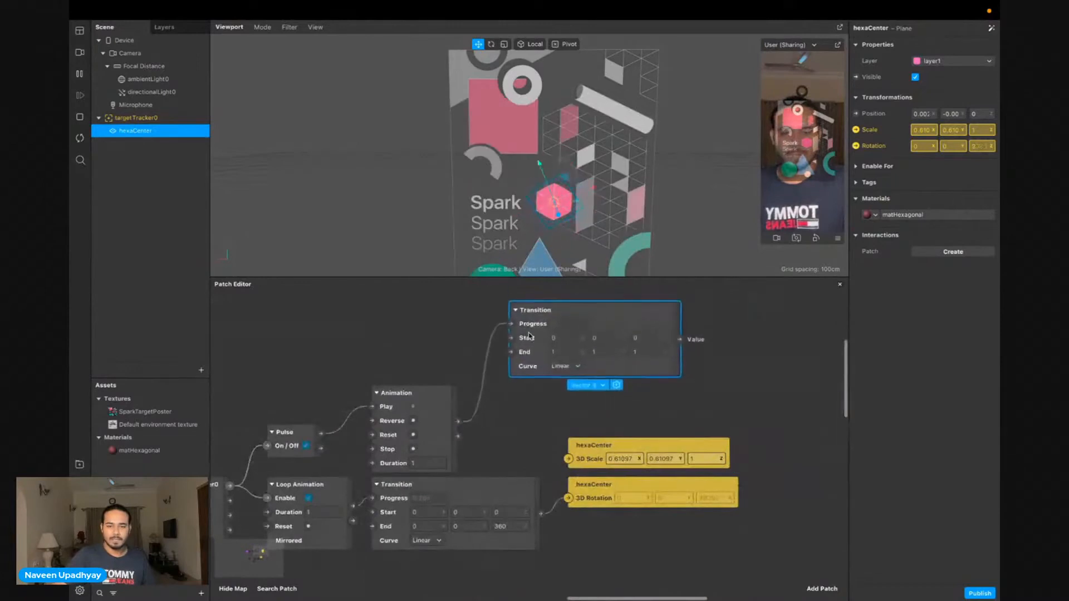
pyautogui.scroll(2, 646, 413)
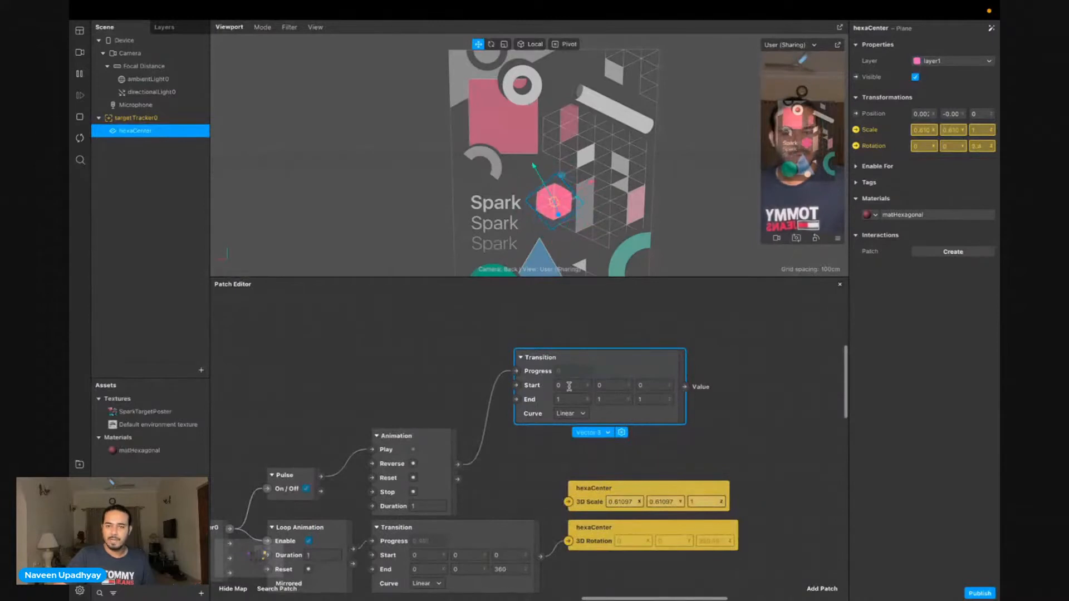
# Copy hexaCenter's X and Y scale value 0.61097 into the new Transition patch's first two End values
pyautogui.click(623, 502)
pyautogui.press('super+c')
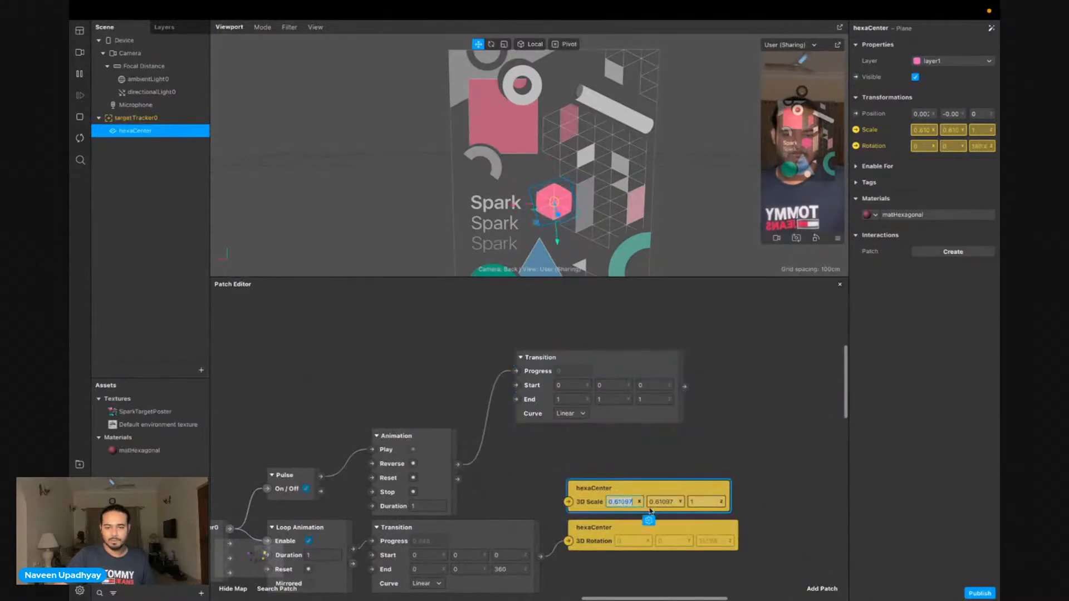
pyautogui.click(568, 400)
pyautogui.press('super+v')
pyautogui.click(663, 502)
pyautogui.press('super+c')
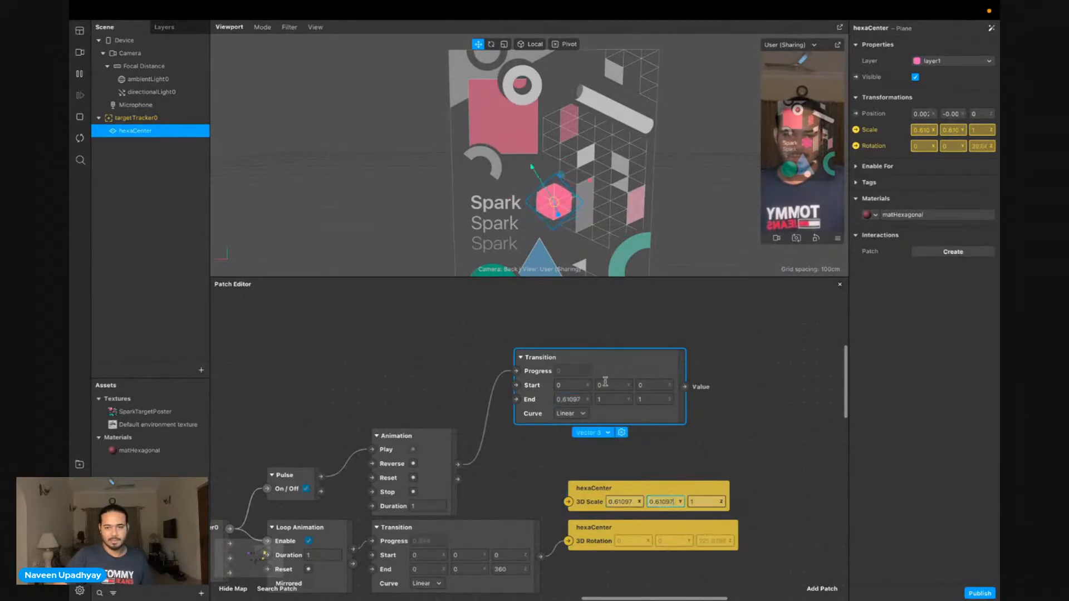
pyautogui.click(612, 397)
pyautogui.press('super+v')
pyautogui.click(732, 420)
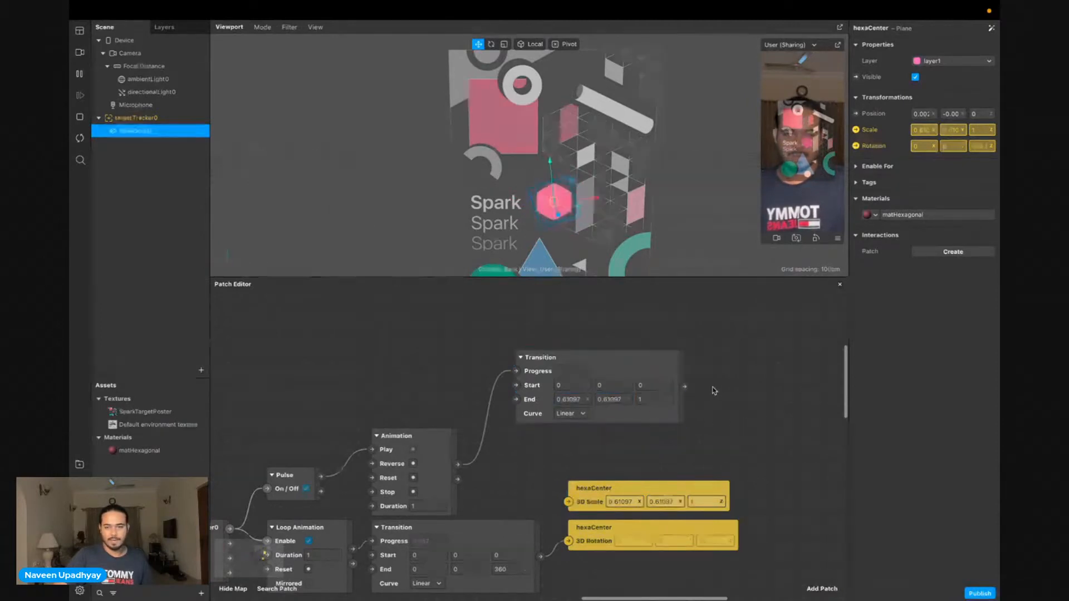
# Connect the new Transition's Value output to hexaCenter's 3D Scale patch and place that patch beside it
pyautogui.moveTo(684, 386); pyautogui.dragTo(723, 357)
pyautogui.hscroll(3, 762, 423)
pyautogui.scroll(-1, 762, 423)
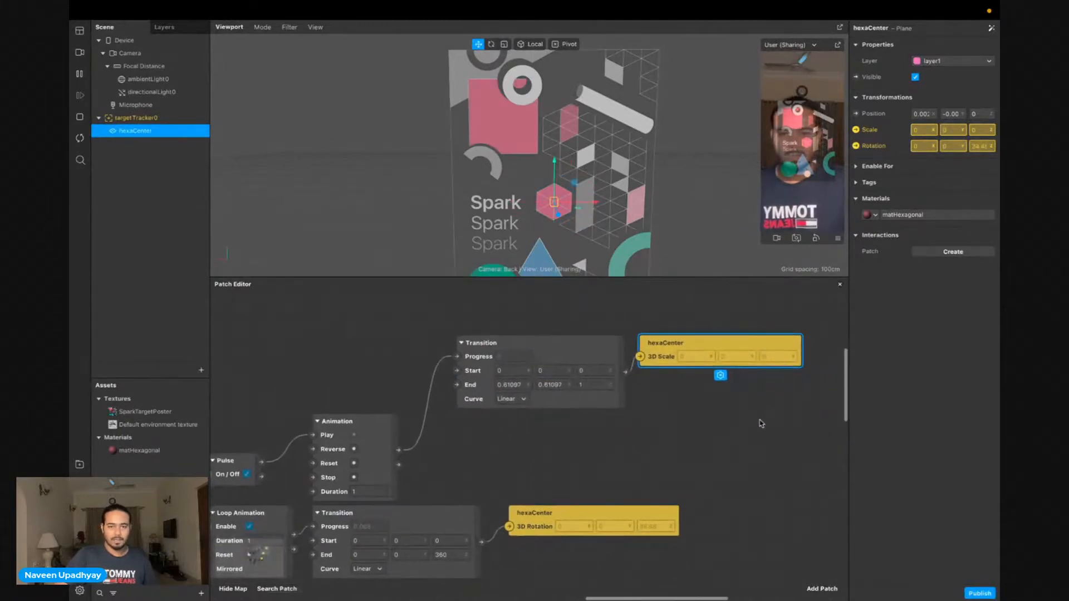
pyautogui.hscroll(-3, 603, 513)
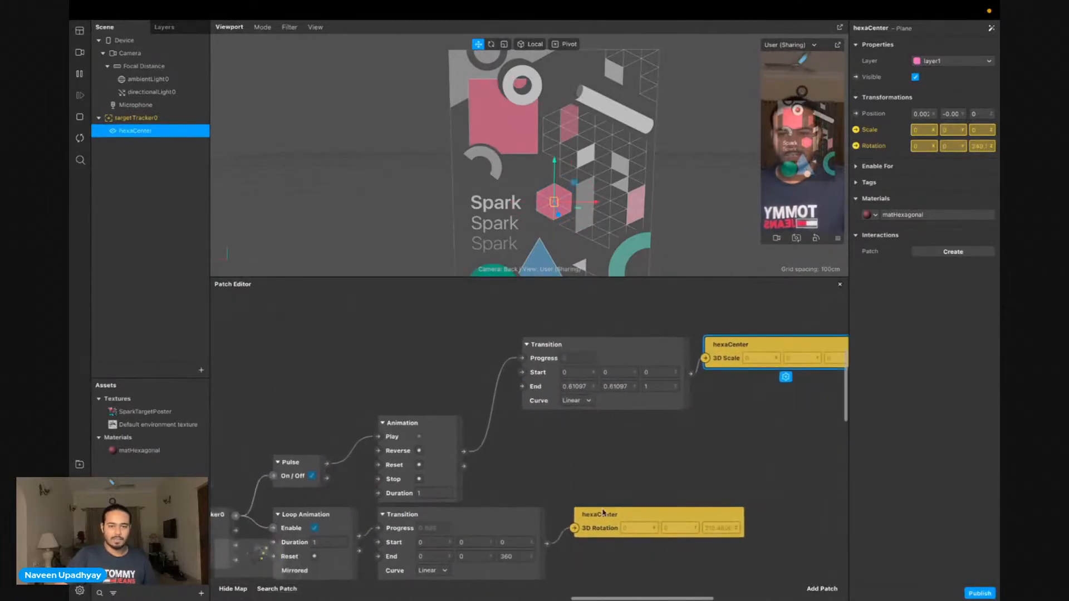
pyautogui.click(445, 493)
pyautogui.scroll(-2, 533, 482)
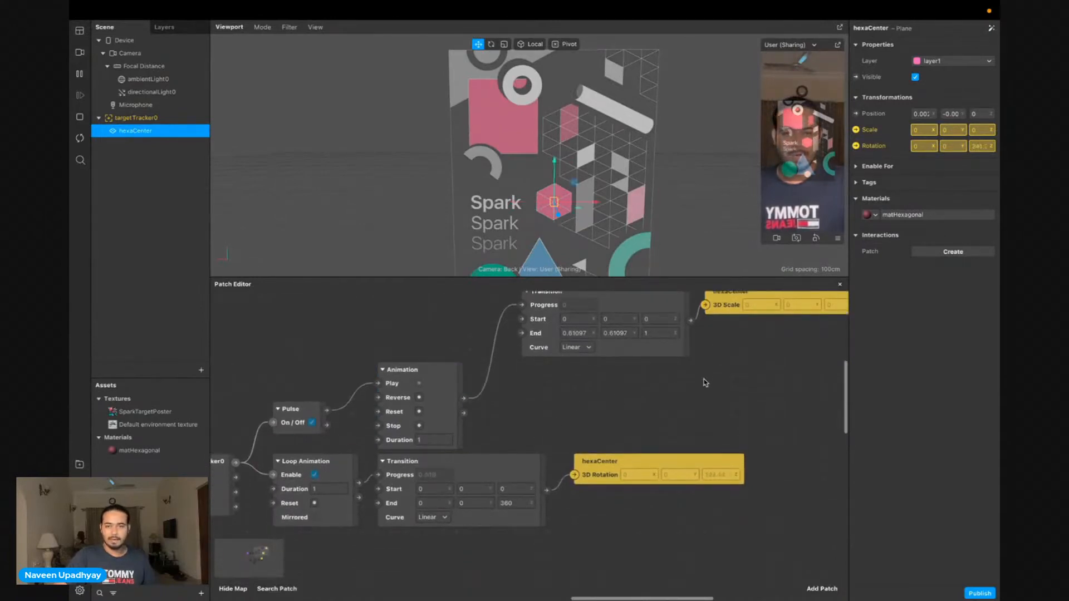
pyautogui.scroll(2, 701, 403)
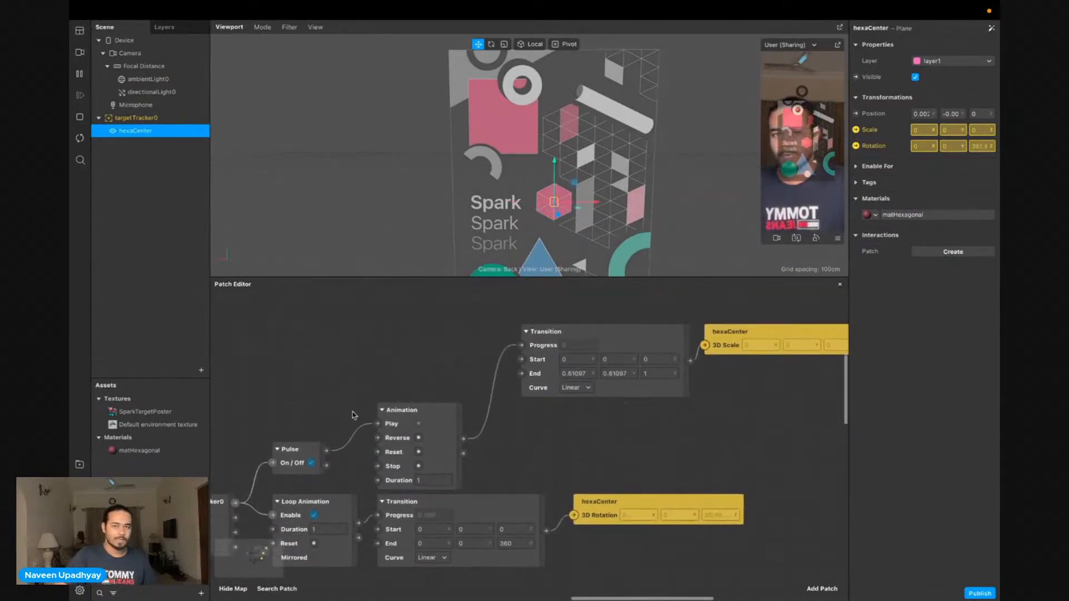
# Send the effect to the connected iPhone 13 Pro to test it on the device
pyautogui.click(80, 463)
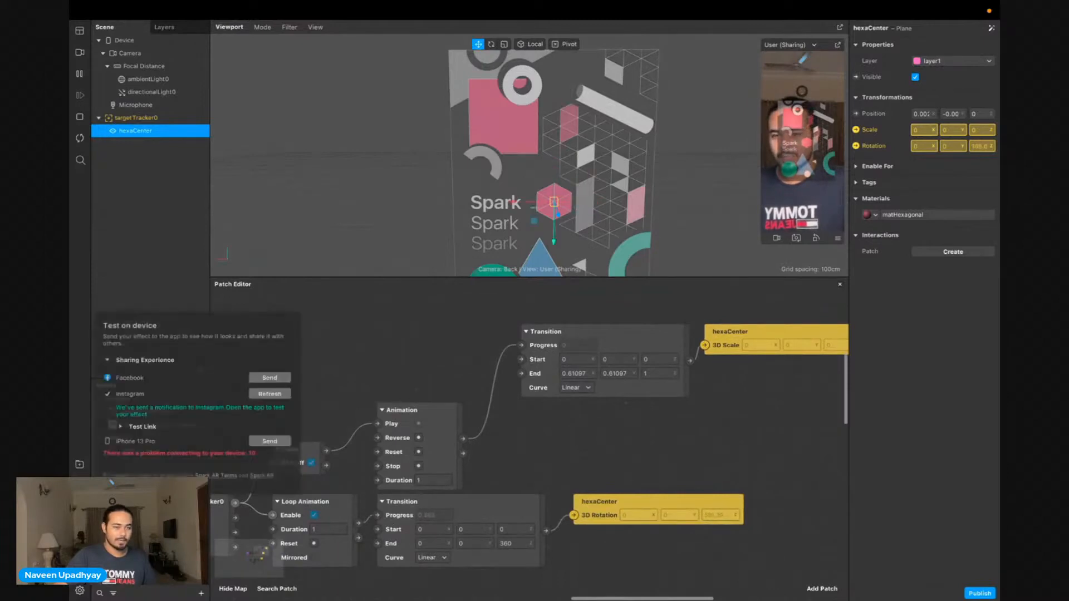
pyautogui.click(282, 442)
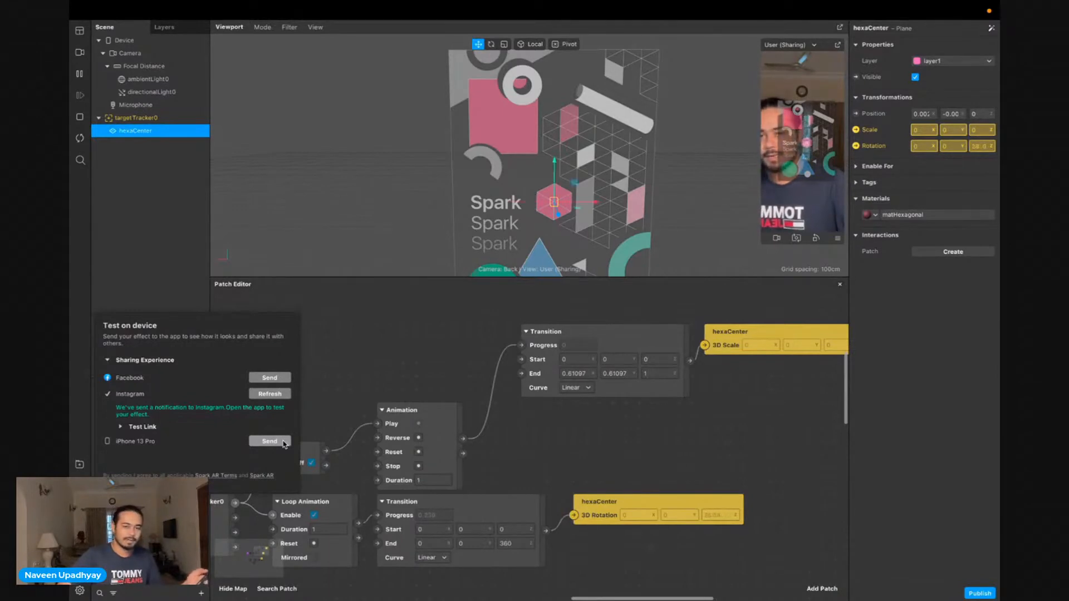
pyautogui.click(269, 441)
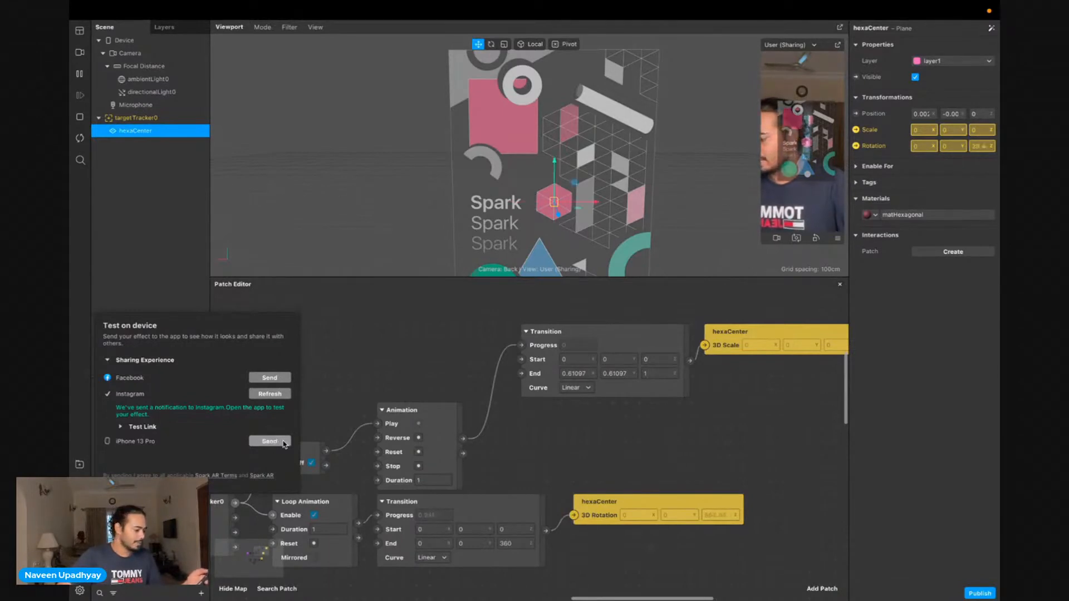
pyautogui.click(284, 443)
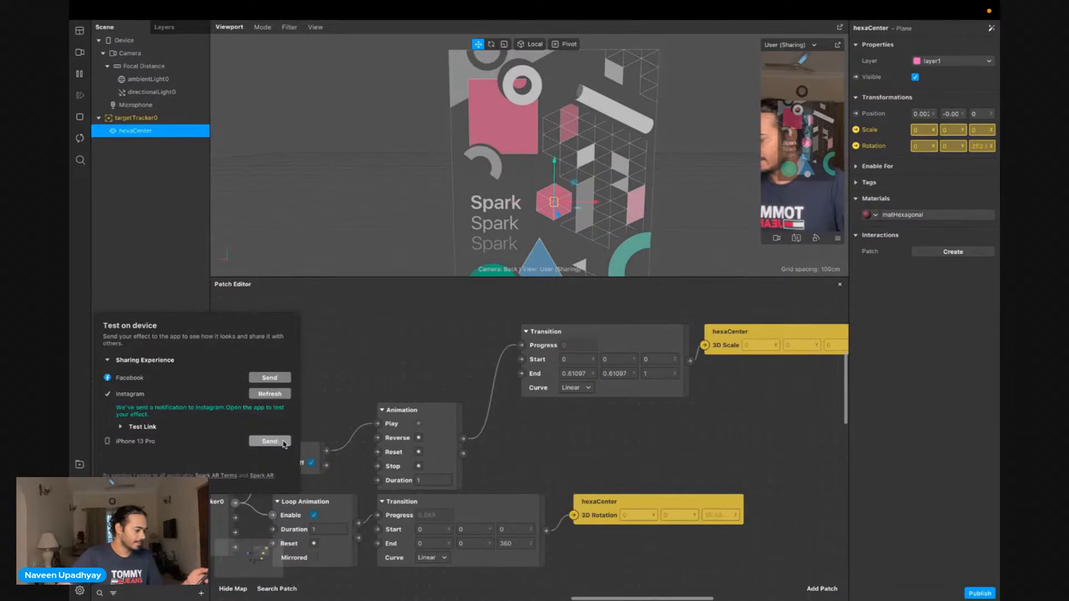
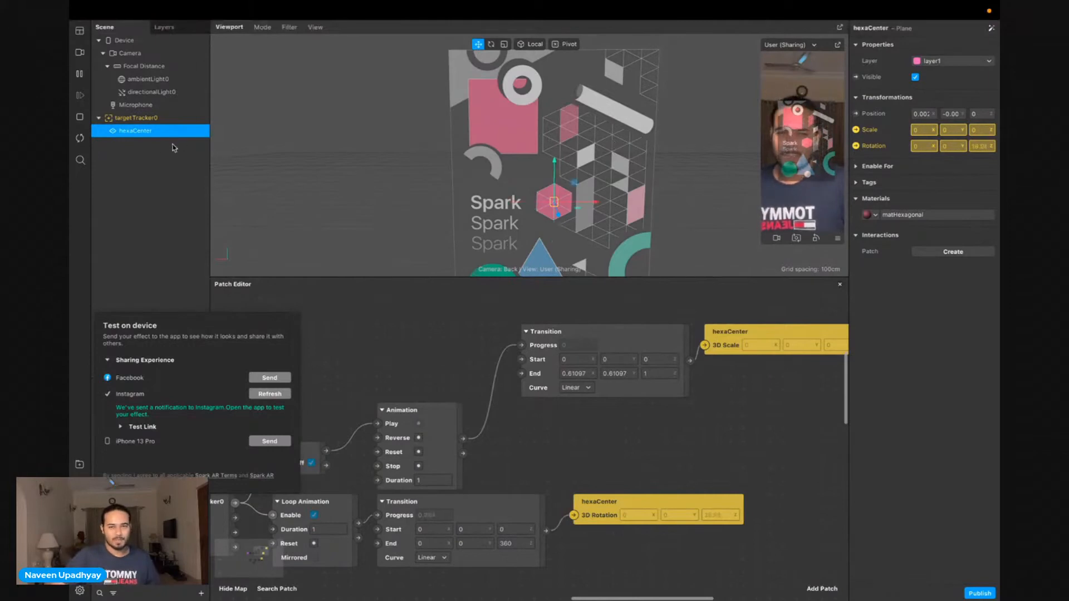
pyautogui.rightClick(135, 135)
pyautogui.moveTo(175, 143)
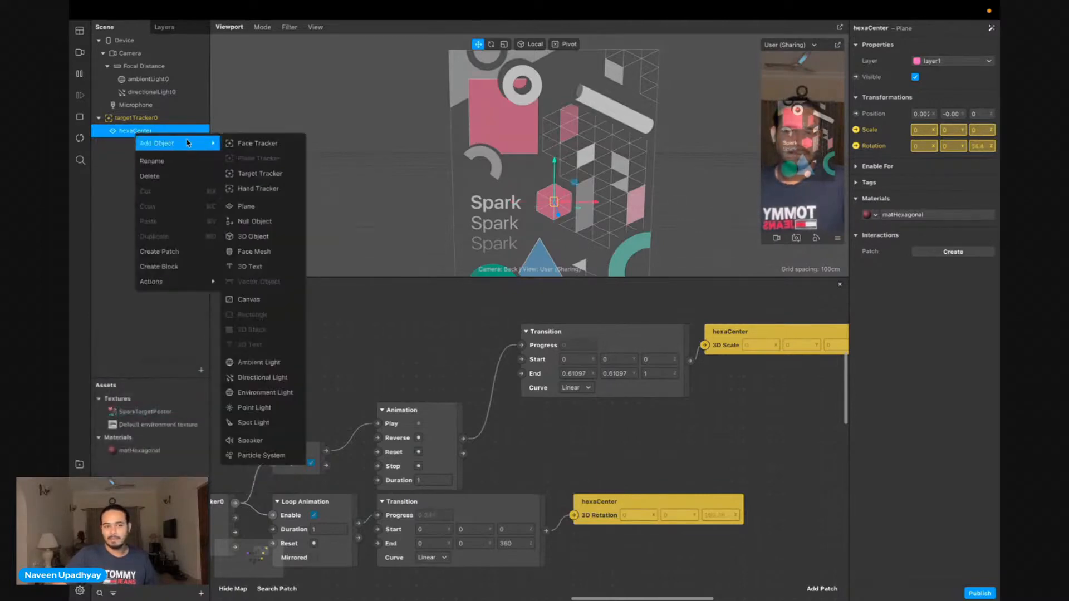
pyautogui.click(263, 210)
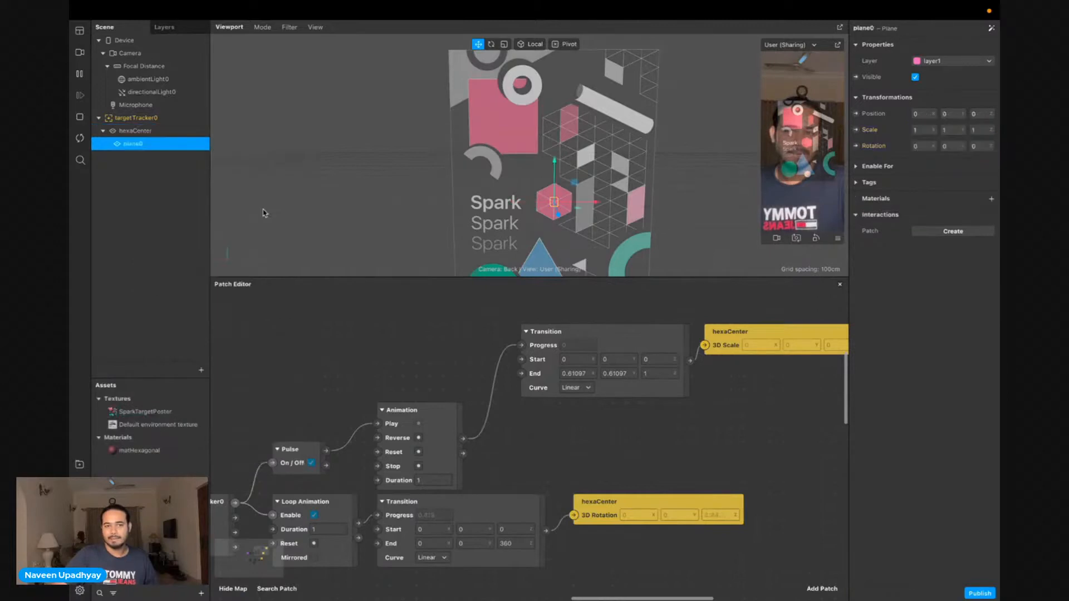
pyautogui.rightClick(126, 145)
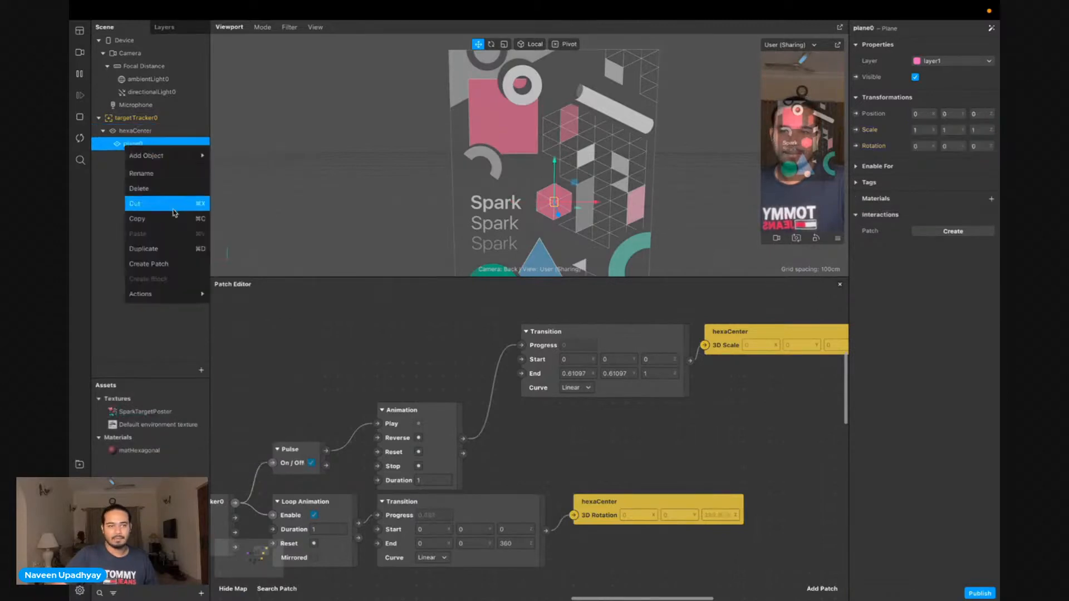
pyautogui.click(157, 191)
# Add a new plane as a child of targetTracker0
pyautogui.rightClick(133, 119)
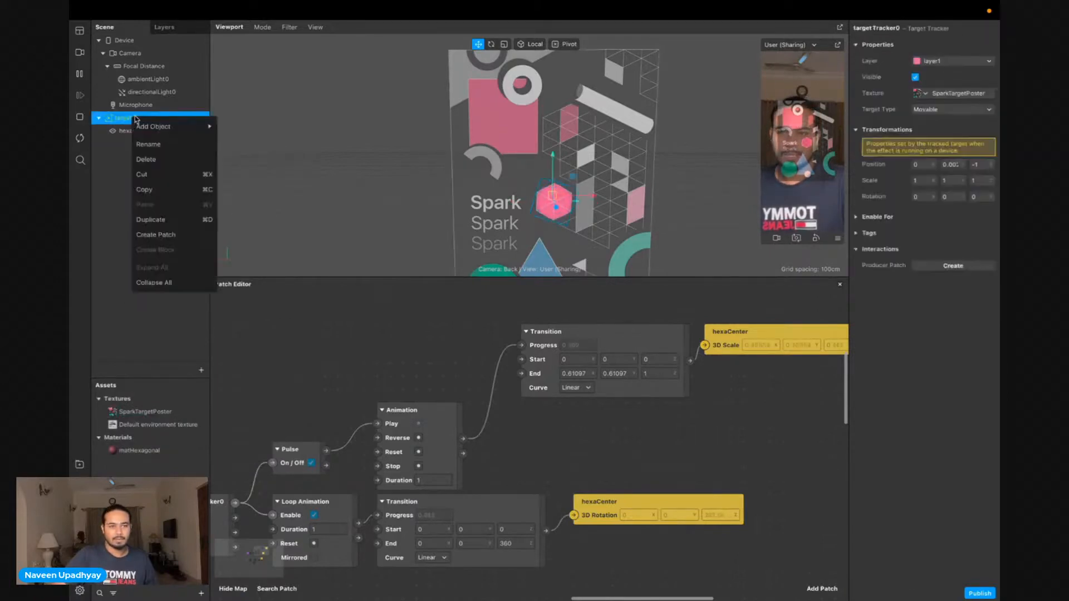
pyautogui.moveTo(187, 125)
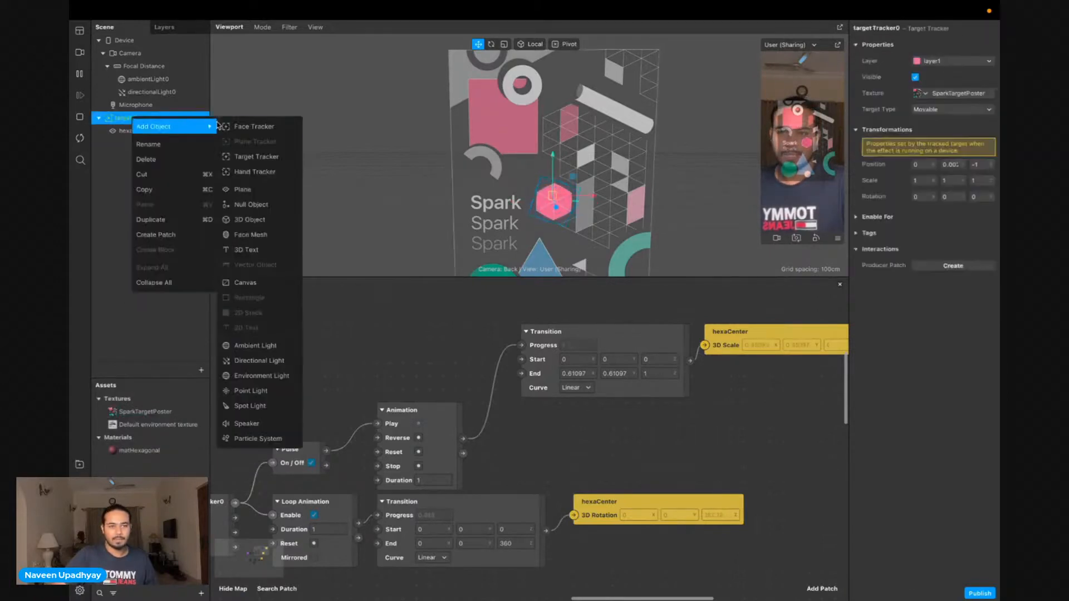
pyautogui.click(254, 192)
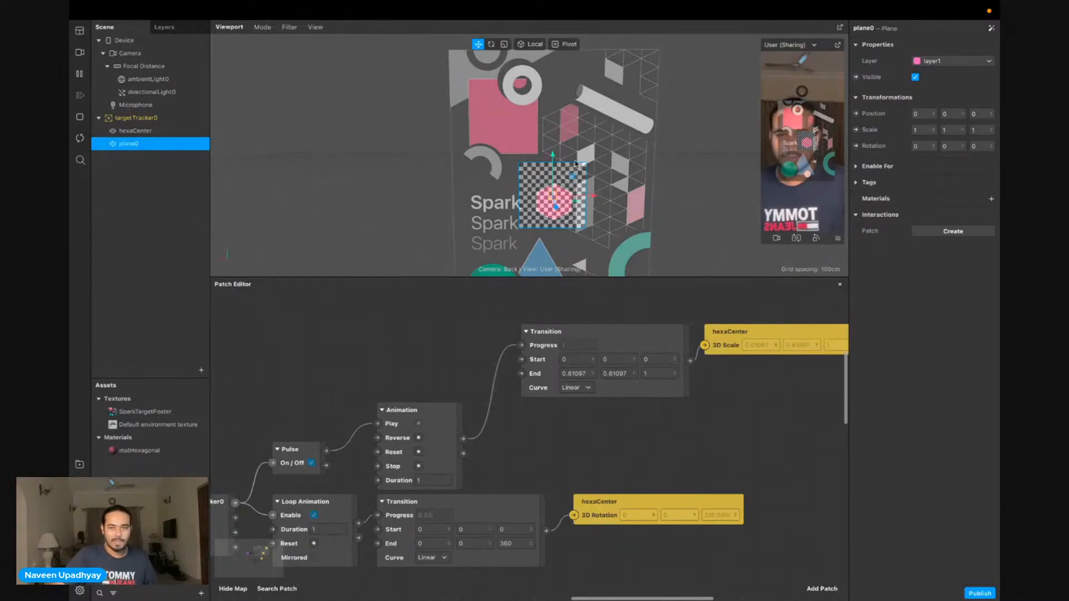
# Scale the new plane to about 2.91 in X and 4.29 in Y so it covers the whole poster
pyautogui.click(504, 44)
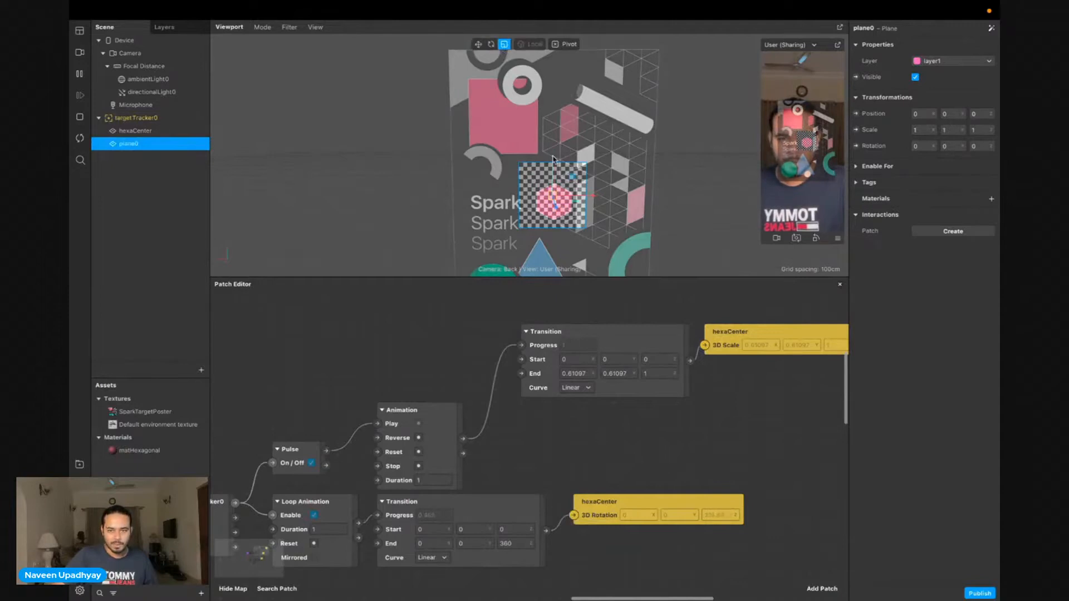
pyautogui.moveTo(553, 160); pyautogui.dragTo(556, 34)
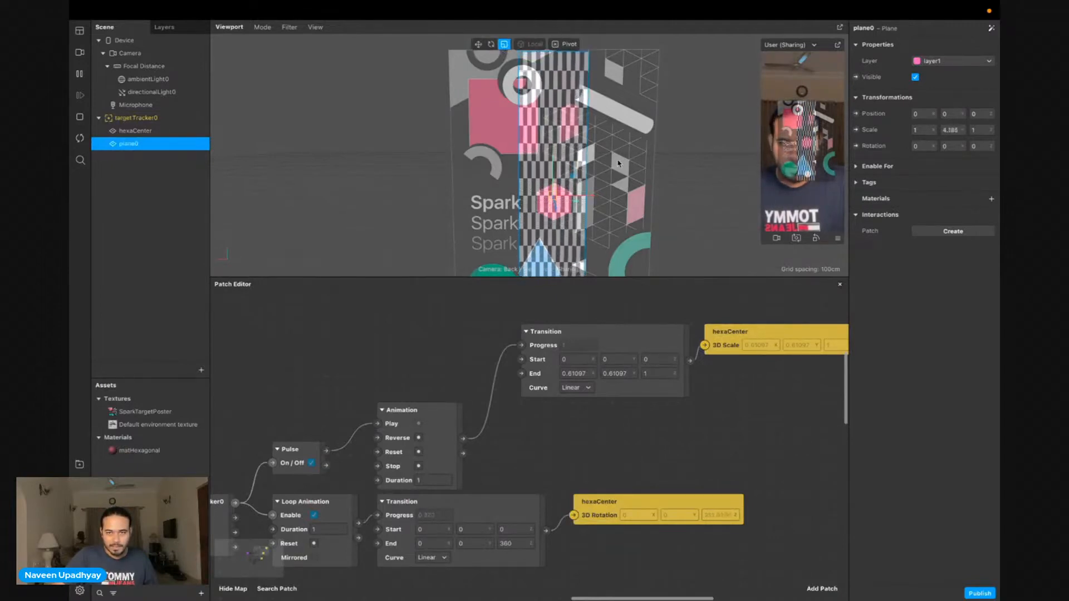
pyautogui.moveTo(593, 198); pyautogui.dragTo(671, 202)
pyautogui.keyDown('alt'); pyautogui.moveTo(374, 191); pyautogui.dragTo(406, 205); pyautogui.keyUp('alt')
pyautogui.scroll(-3, 444, 226)
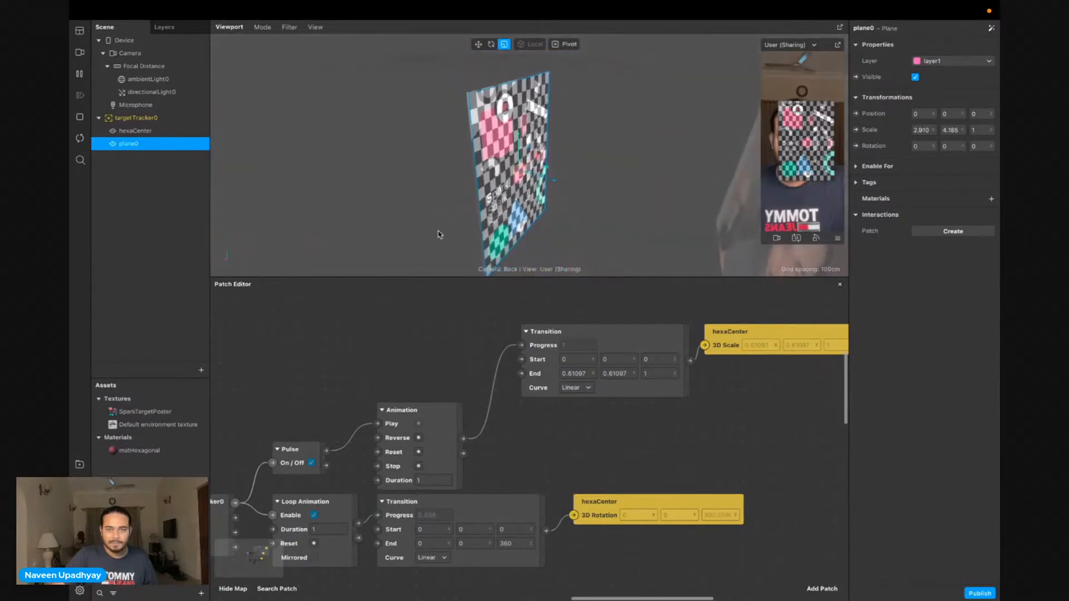
pyautogui.scroll(4, 499, 136)
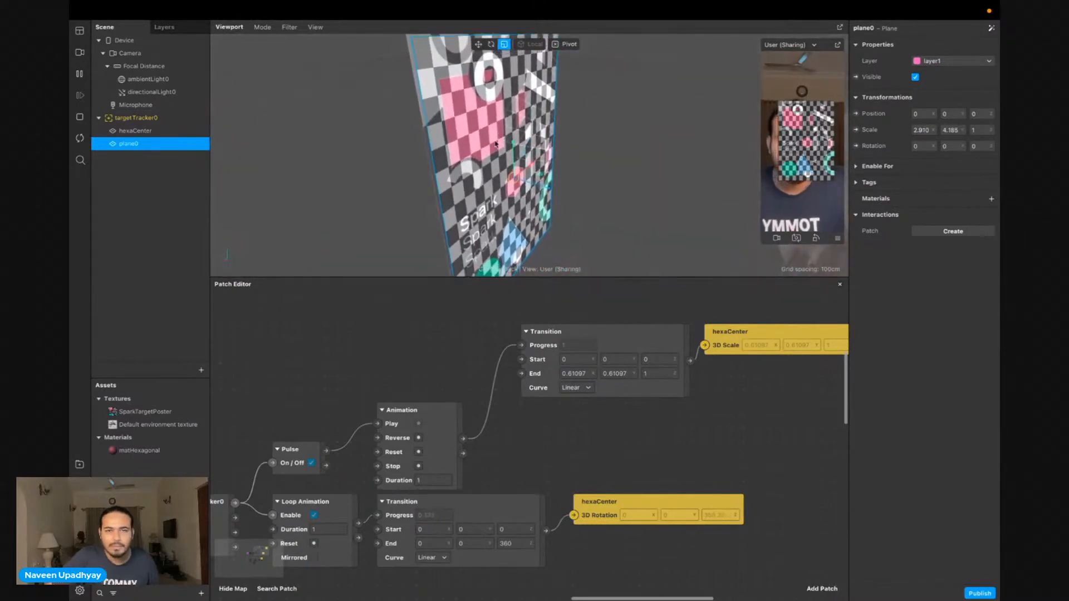
pyautogui.scroll(-2, 500, 137)
pyautogui.moveTo(515, 143); pyautogui.dragTo(514, 139)
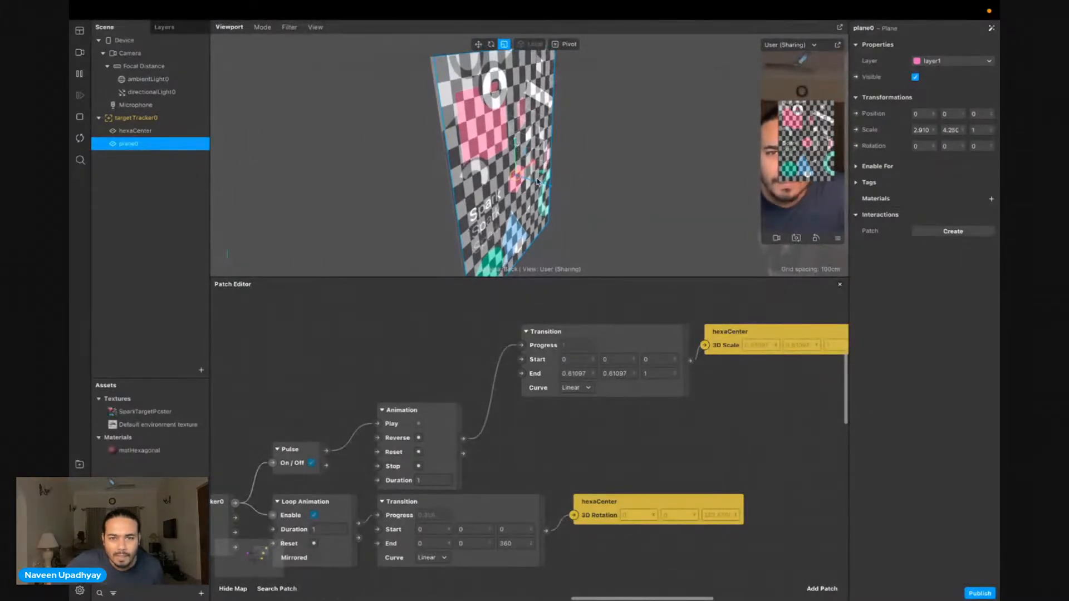
# Fine-tune the new plane's scale to about 3.001 in X and 4.25 in Y to match the poster's edges
pyautogui.moveTo(537, 162); pyautogui.dragTo(538, 165)
pyautogui.keyDown('alt'); pyautogui.moveTo(626, 187); pyautogui.dragTo(507, 207); pyautogui.keyUp('alt')
pyautogui.scroll(-5, 533, 199)
pyautogui.scroll(8, 507, 207)
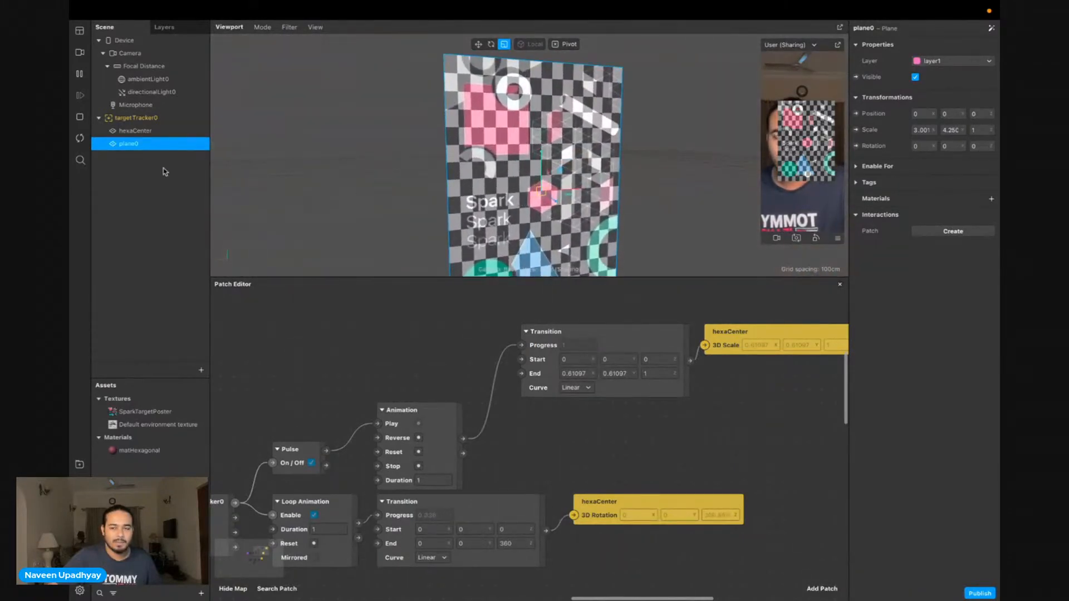
# Rename the new plane under targetTracker0 as background
pyautogui.doubleClick(143, 144)
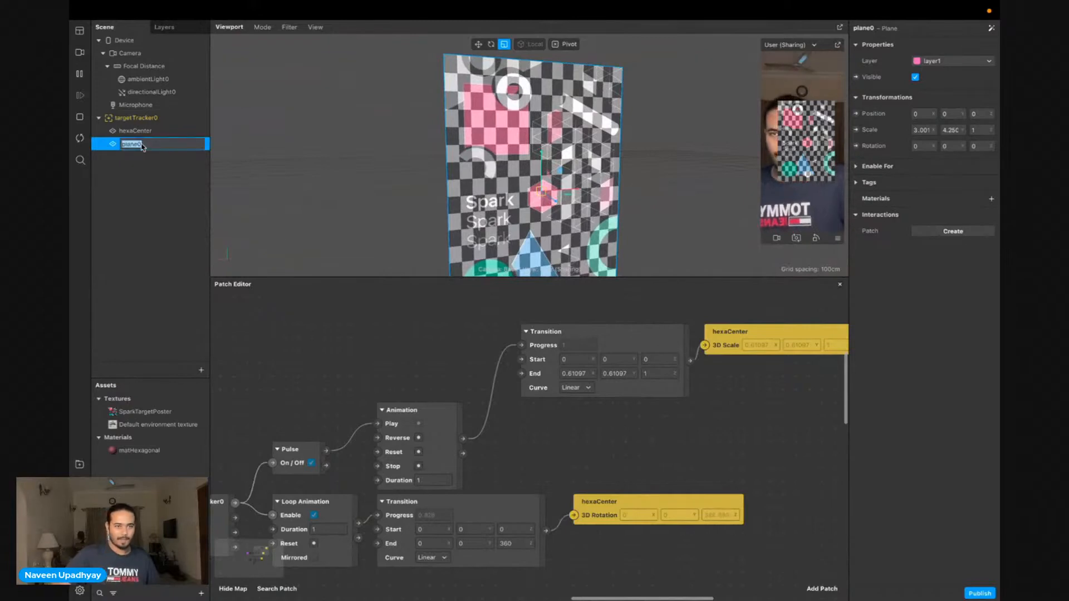
pyautogui.write('background')
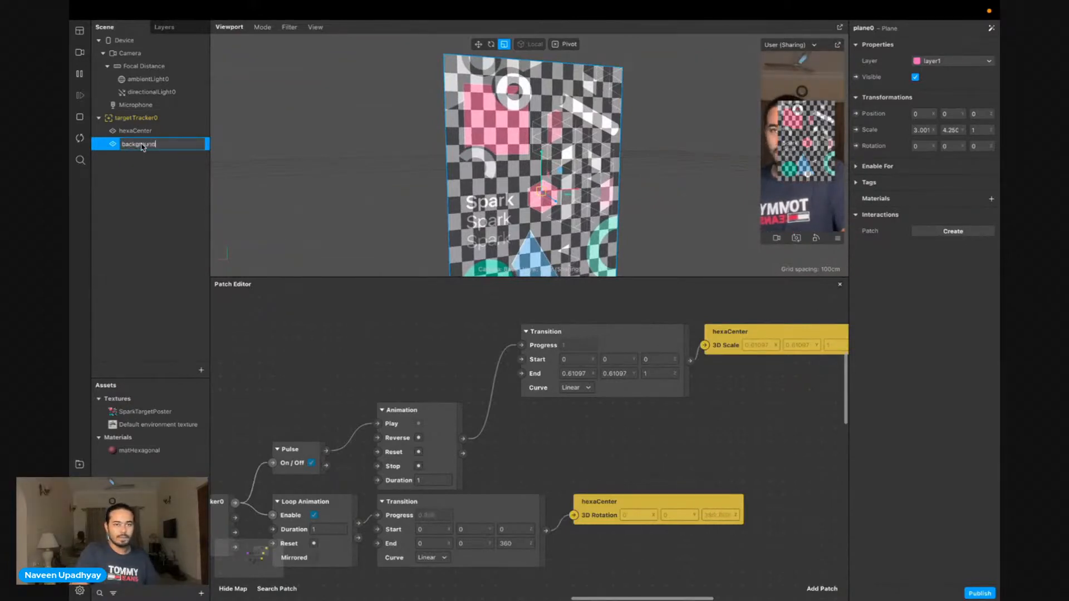
pyautogui.press('Return')
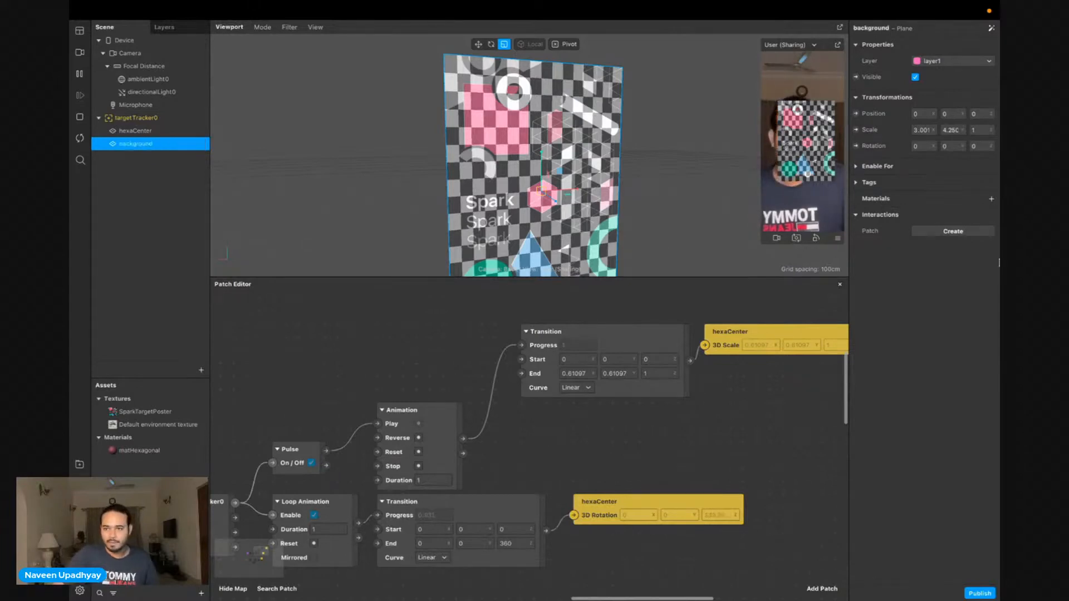
# Give the background plane a new material named matBG with the Flat shader type
pyautogui.click(988, 198)
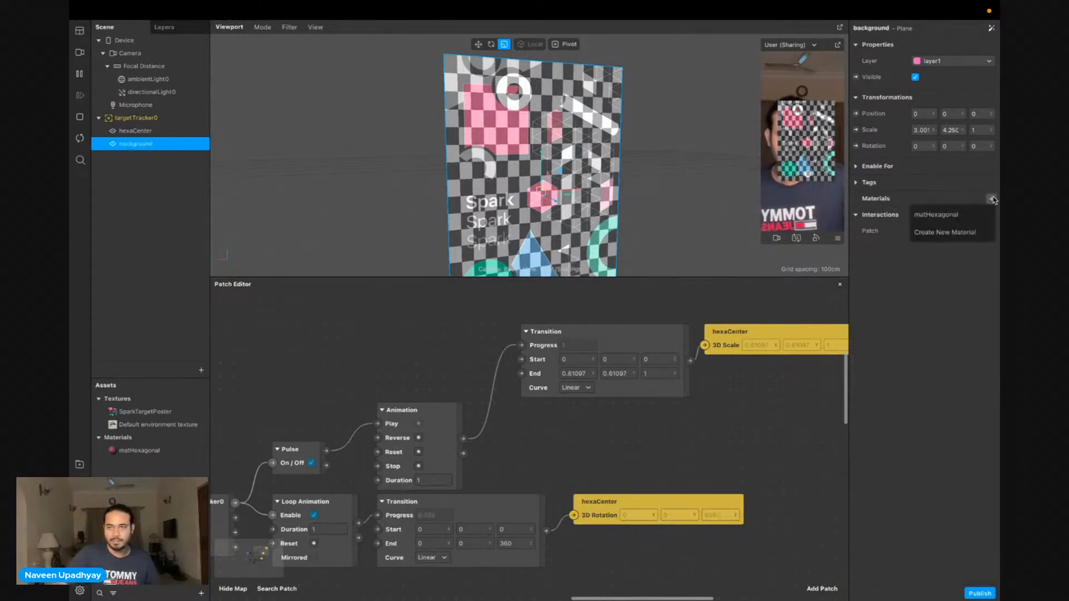
pyautogui.click(926, 232)
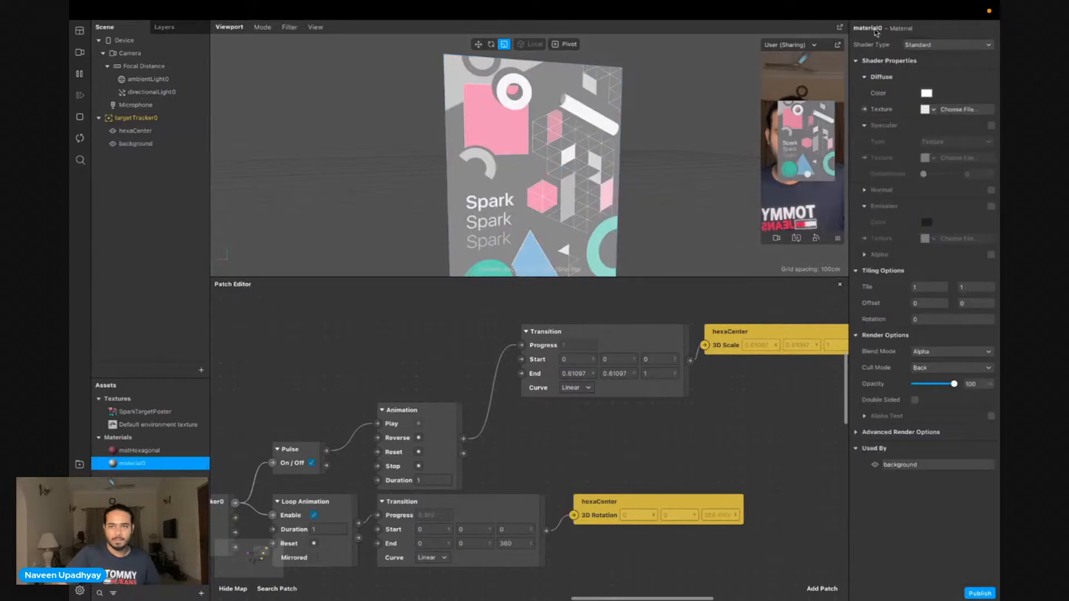
pyautogui.doubleClick(874, 28)
pyautogui.write('matBG')
pyautogui.press('Return')
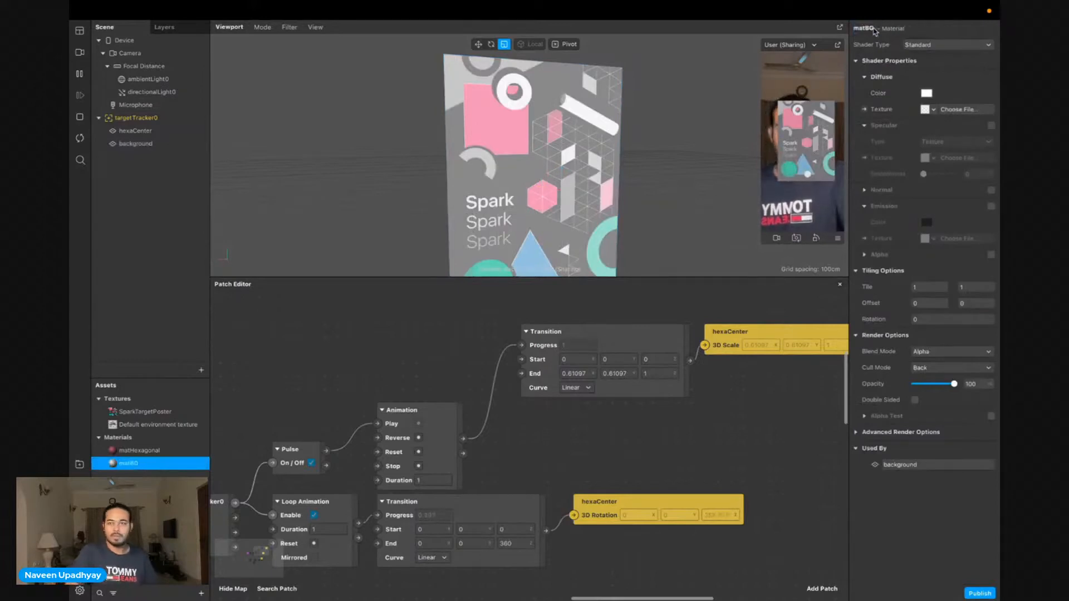
pyautogui.click(946, 45)
pyautogui.click(940, 59)
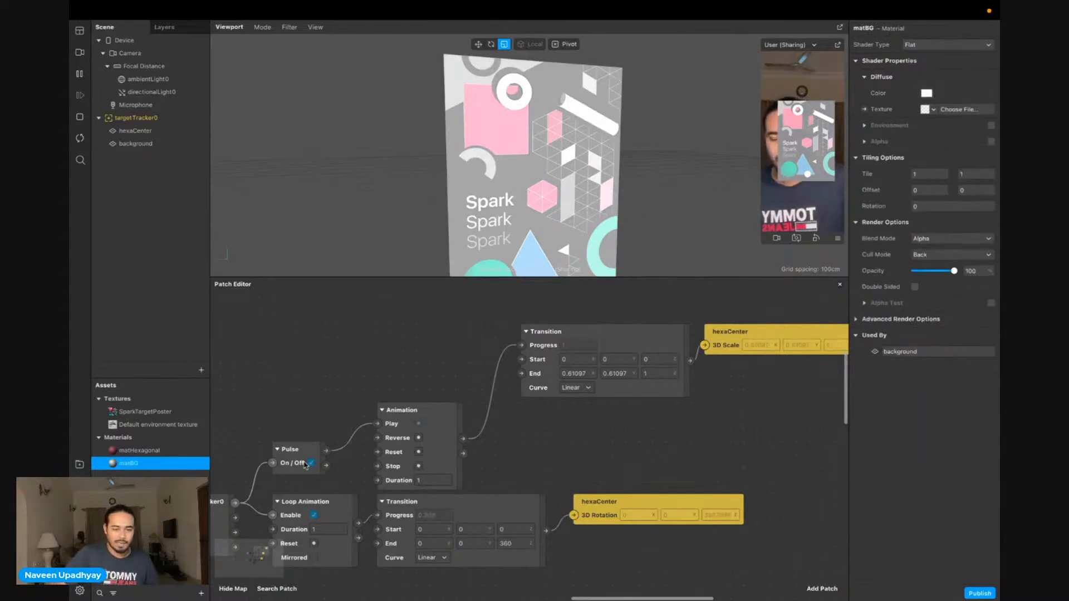
# Reveal the SparkTargetPoster texture's source file in Finder
pyautogui.click(162, 413)
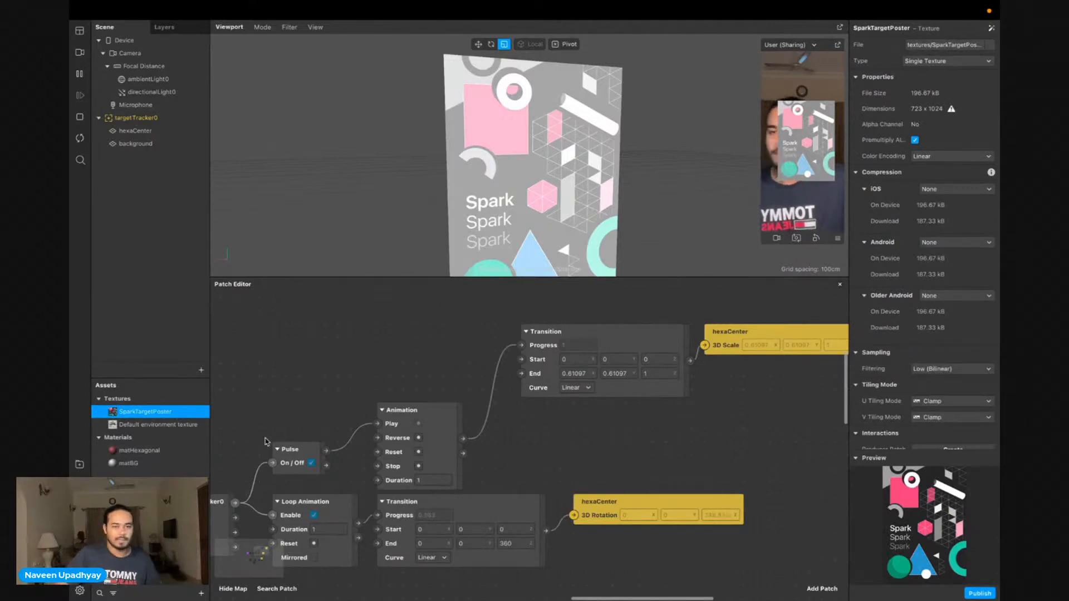
pyautogui.rightClick(134, 412)
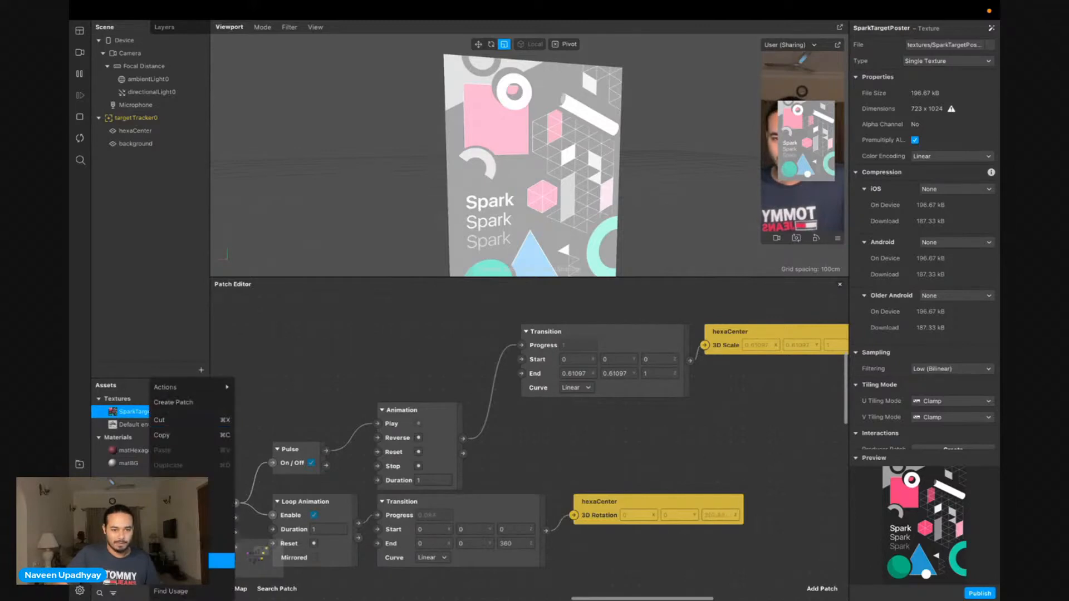
pyautogui.click(192, 577)
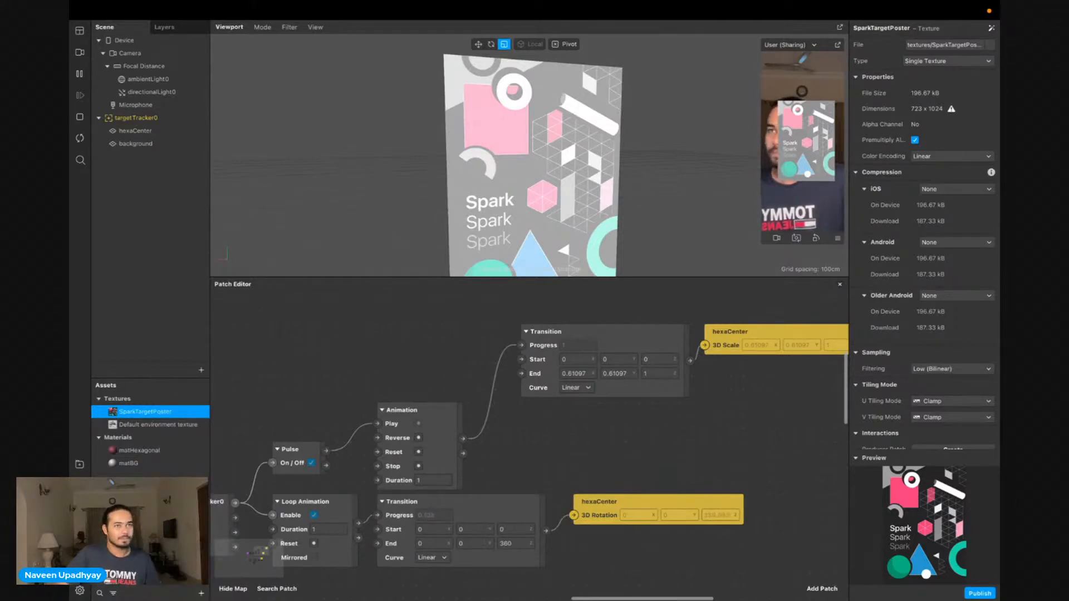
# Take the project window out of full screen and close the Asana window behind it
pyautogui.moveTo(190, 17)
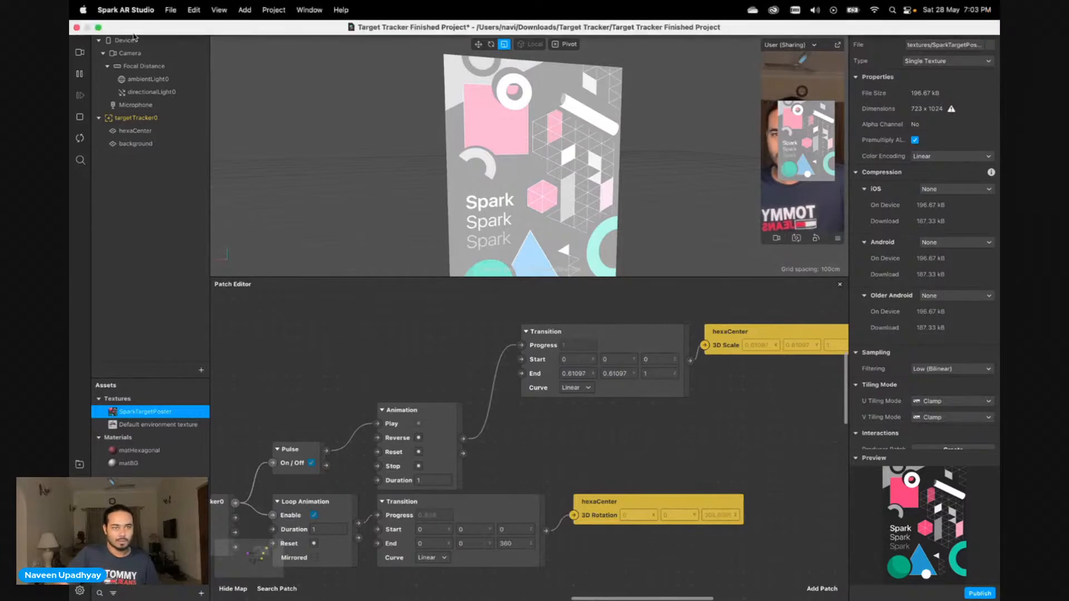
pyautogui.click(99, 28)
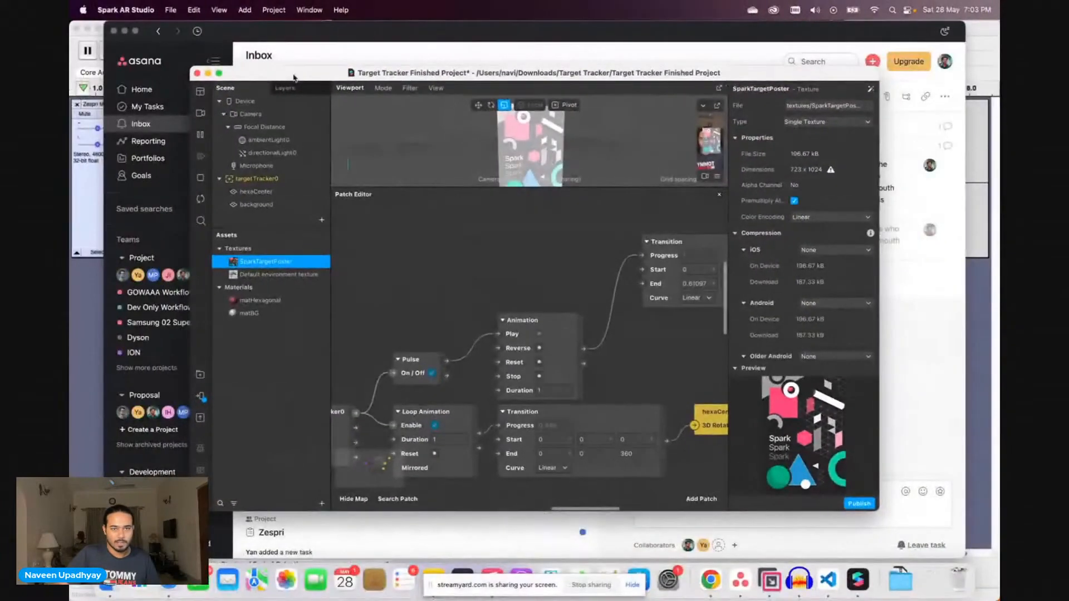
pyautogui.click(115, 32)
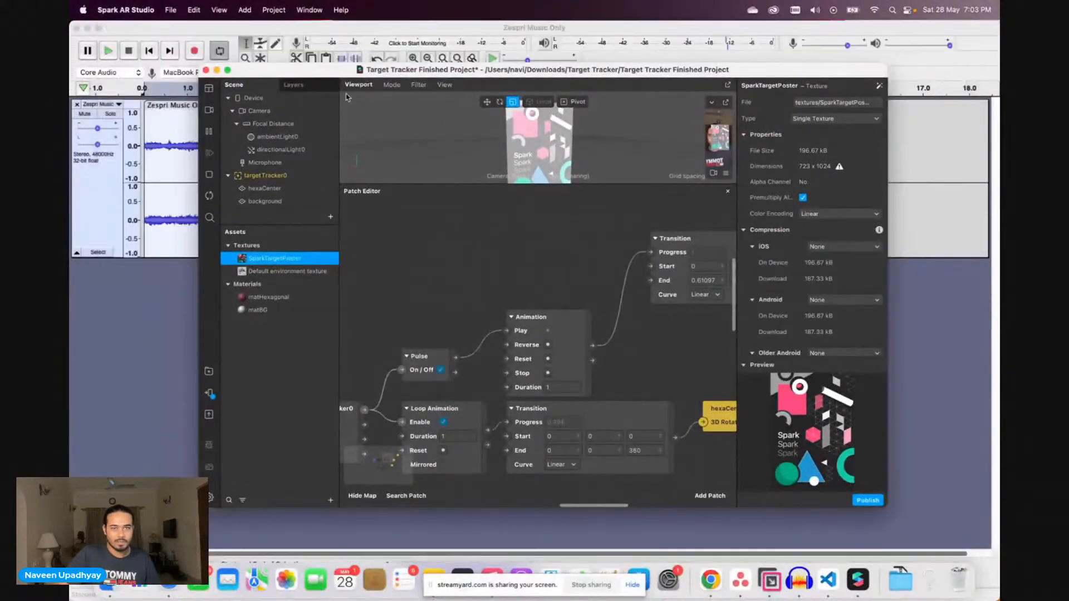
pyautogui.moveTo(339, 77); pyautogui.dragTo(322, 73)
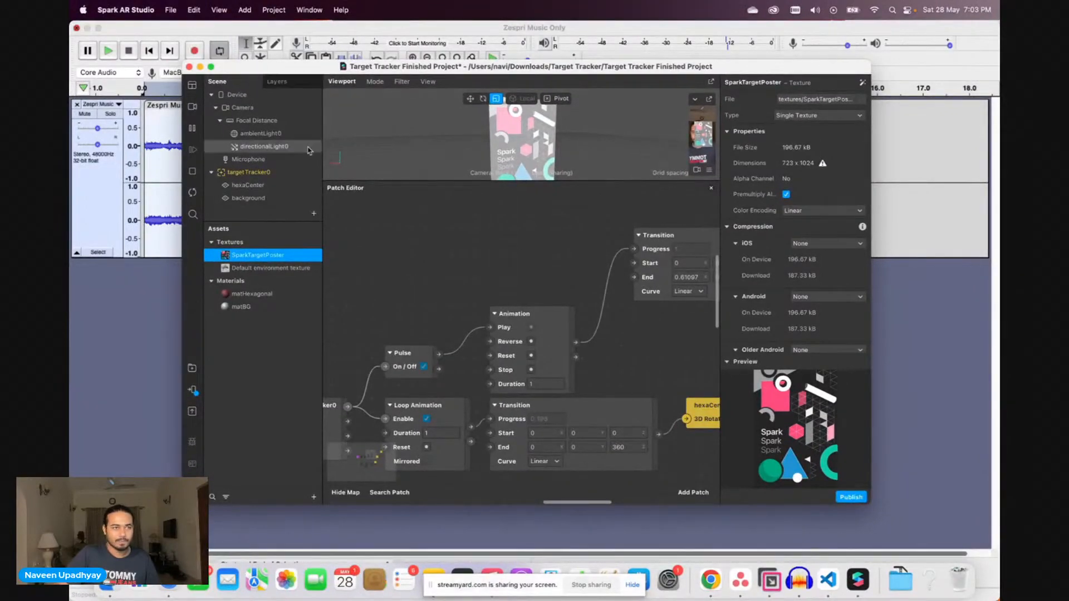
# Open a preview of SparkTargetPoster.jpg and shrink it to a small floating window
pyautogui.moveTo(70, 118); pyautogui.dragTo(525, 91)
pyautogui.moveTo(358, 107); pyautogui.dragTo(694, 88)
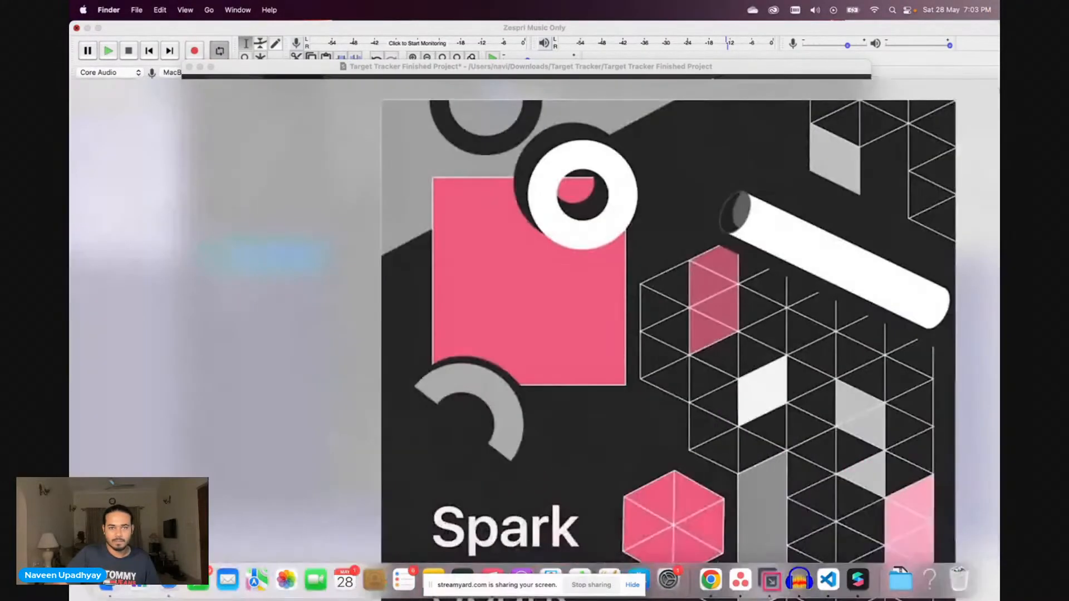
pyautogui.moveTo(537, 80); pyautogui.dragTo(836, 341)
pyautogui.moveTo(950, 352); pyautogui.dragTo(366, 139)
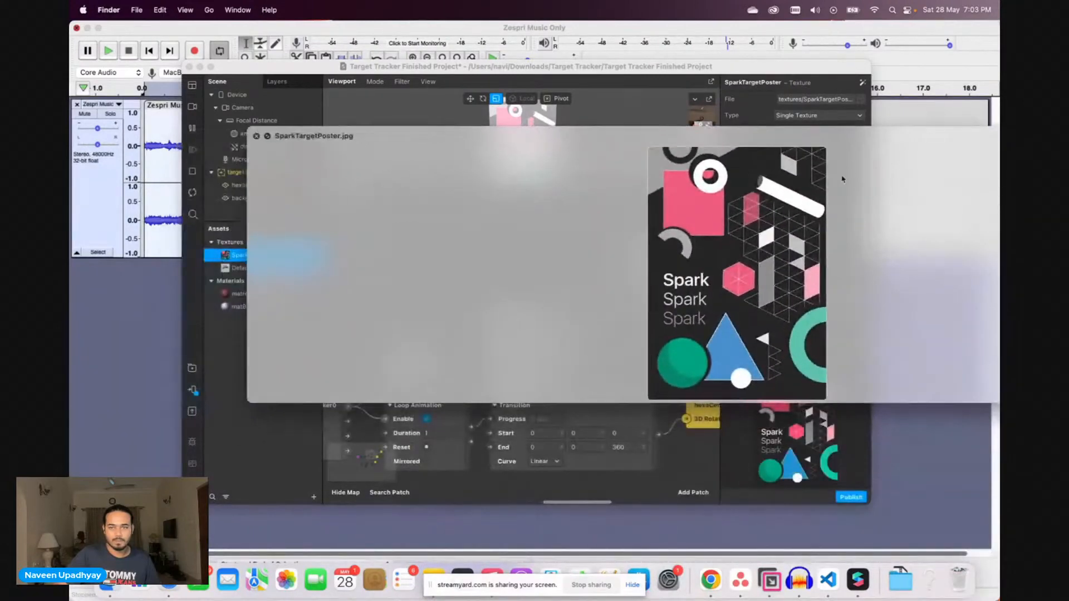
pyautogui.moveTo(840, 135); pyautogui.dragTo(497, 117)
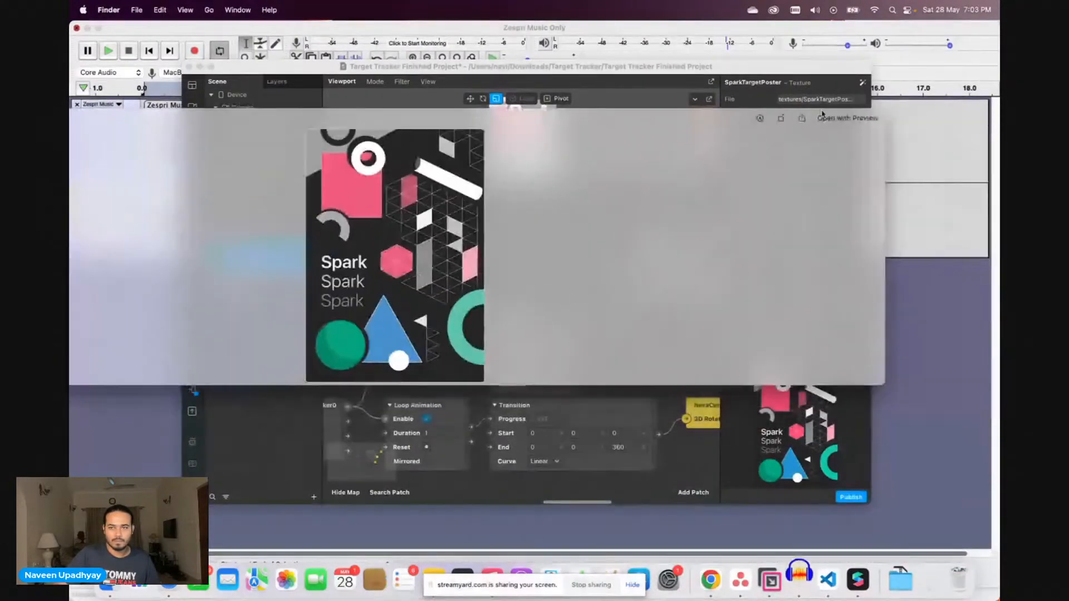
# Close the Zespri Music Only audio project without saving, and place the narrowed poster preview beside the project window
pyautogui.click(887, 111)
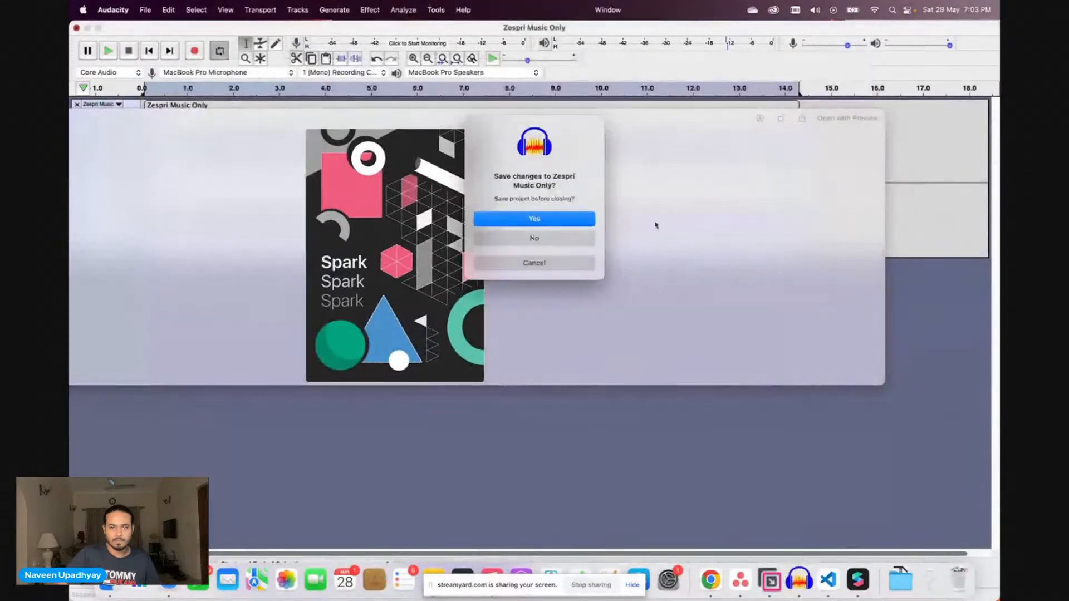
pyautogui.click(566, 240)
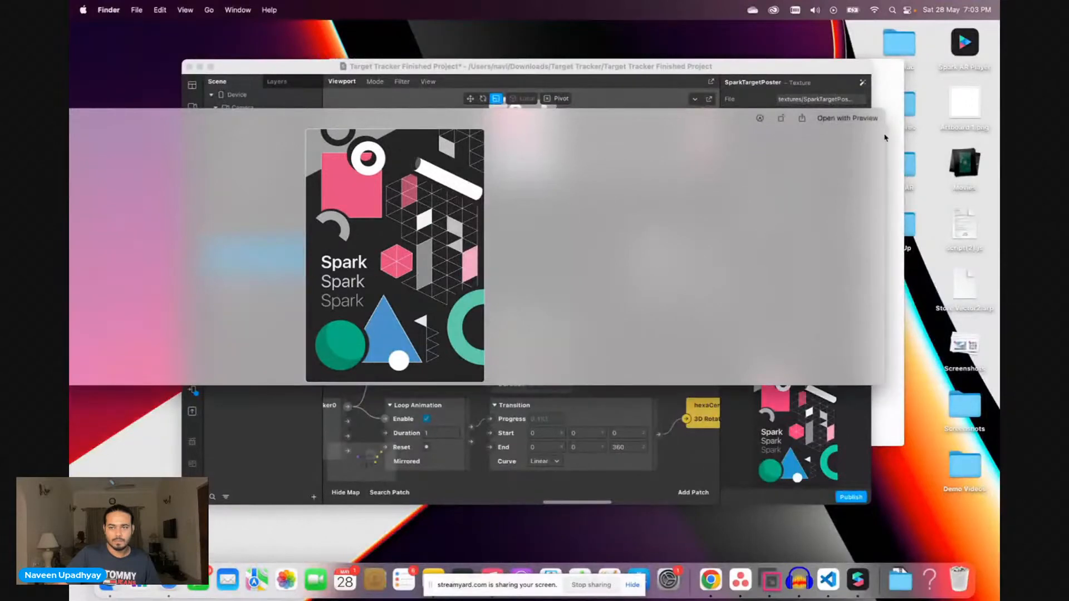
pyautogui.moveTo(885, 136); pyautogui.dragTo(290, 183)
pyautogui.moveTo(113, 127); pyautogui.dragTo(808, 138)
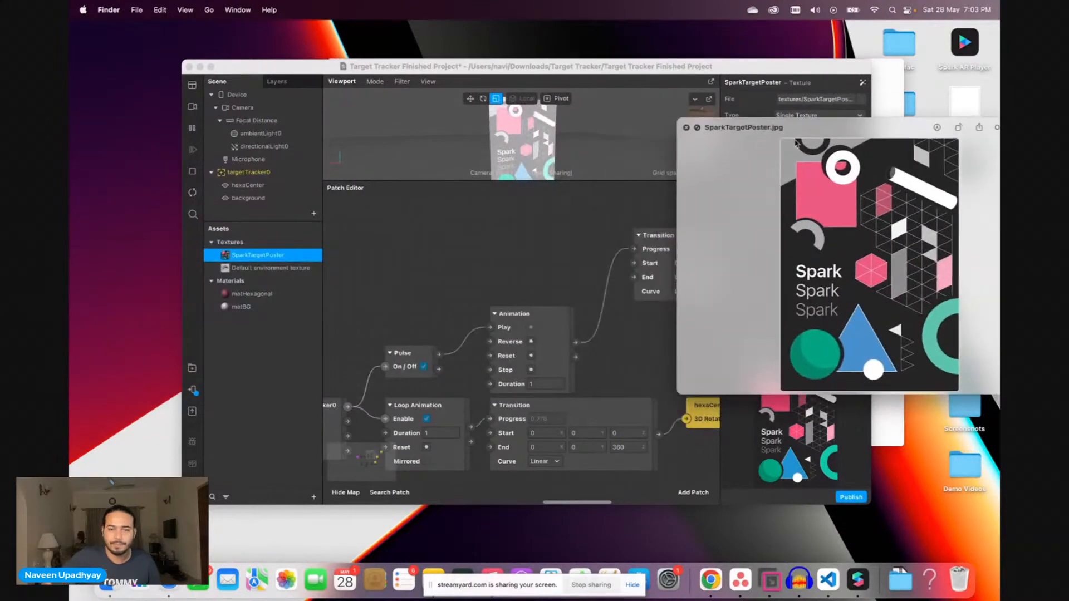
# Set matBG's diffuse colour to the dark background colour sampled from the poster preview
pyautogui.doubleClick(268, 307)
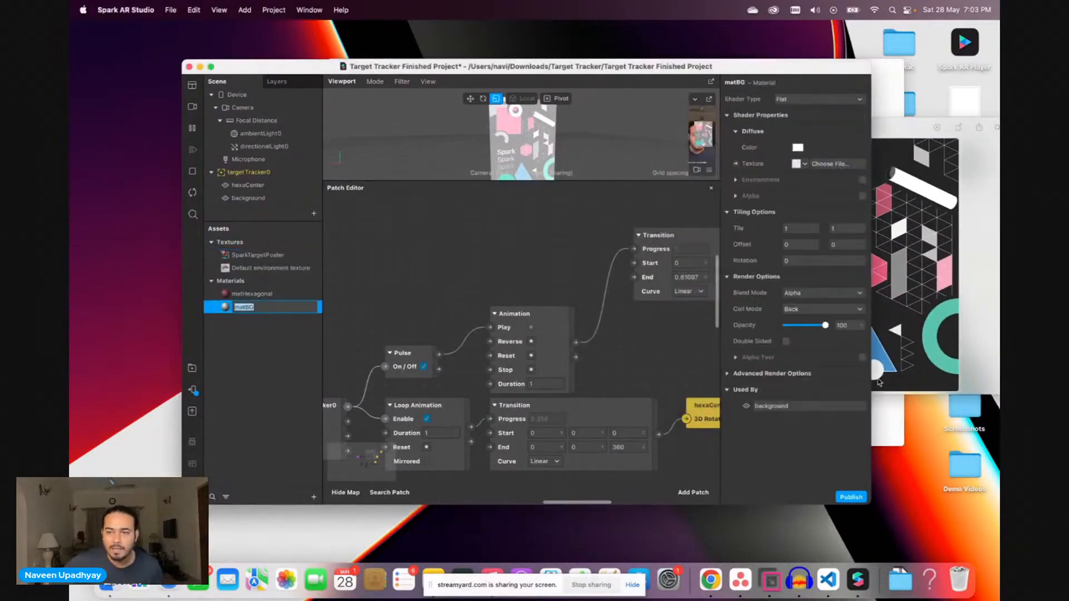
pyautogui.click(798, 148)
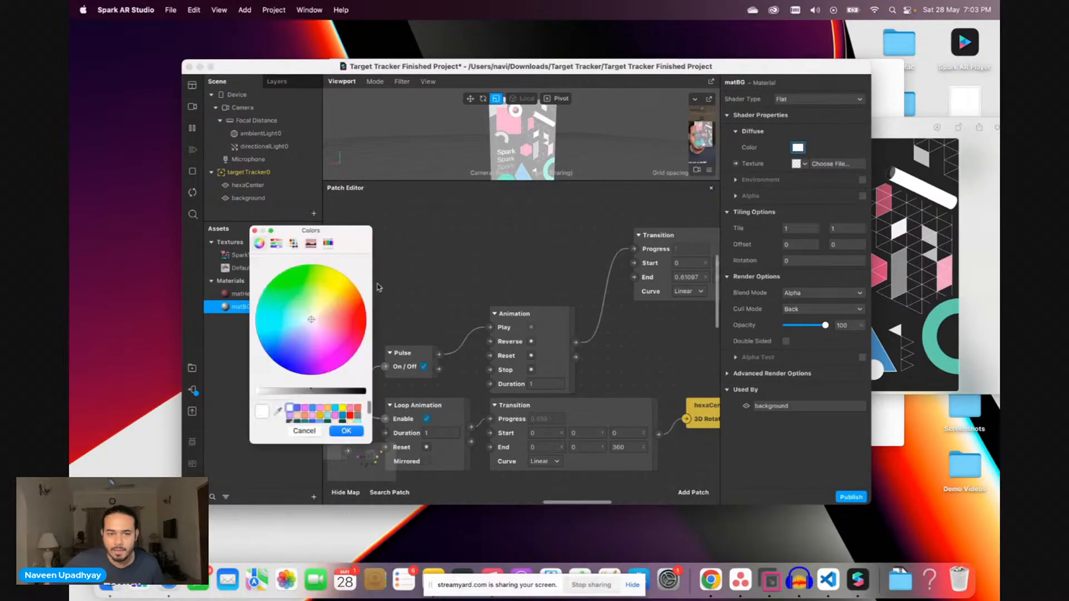
pyautogui.click(277, 411)
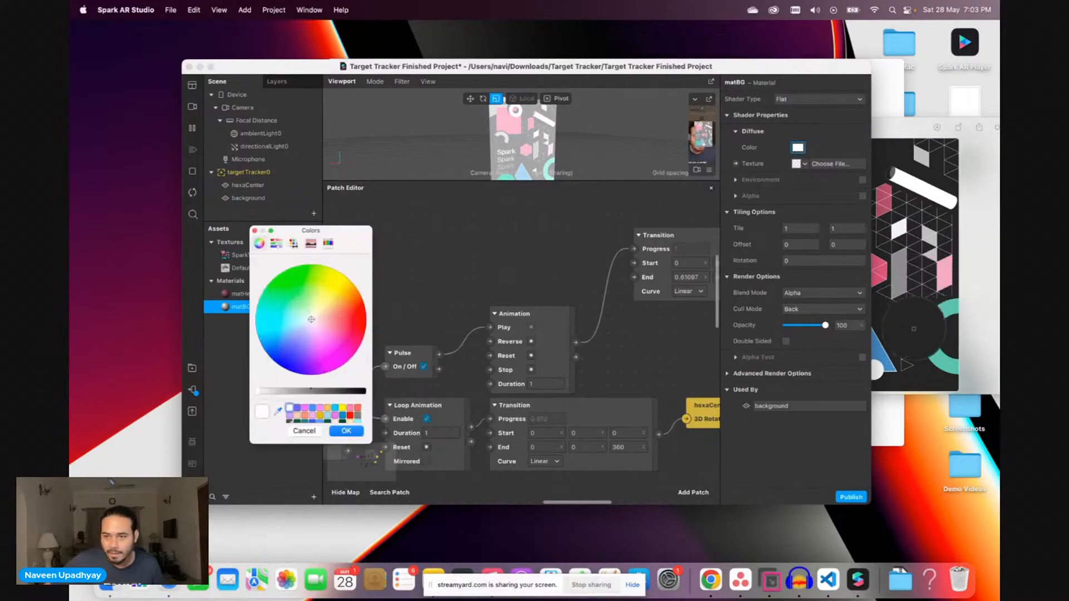
pyautogui.click(925, 375)
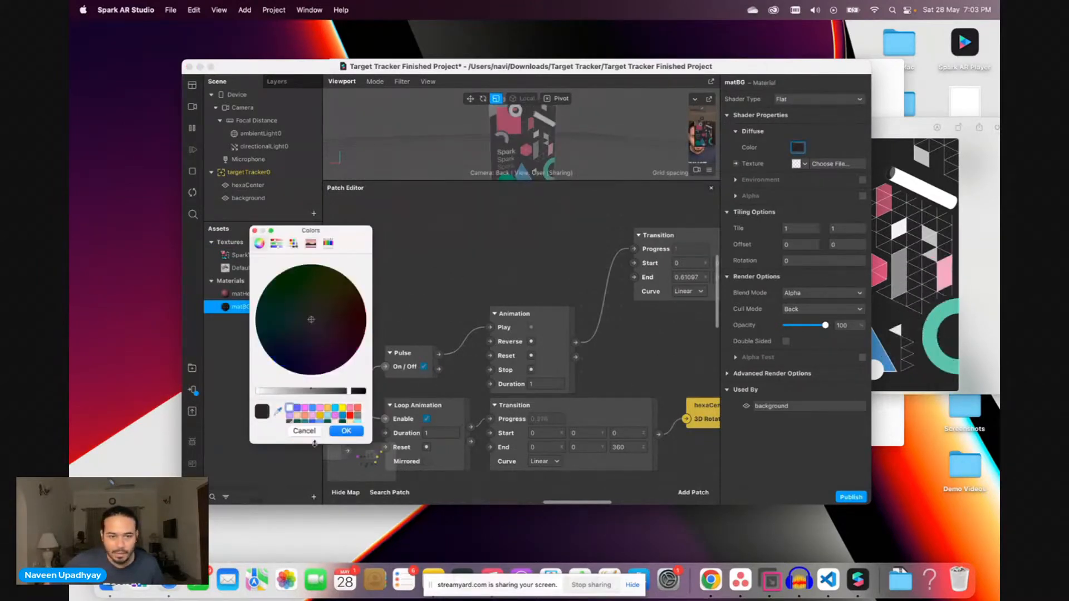
pyautogui.click(346, 430)
# Set matHexagonal's diffuse colour to the pink sampled from the hexagon in the poster preview
pyautogui.click(255, 290)
pyautogui.click(887, 142)
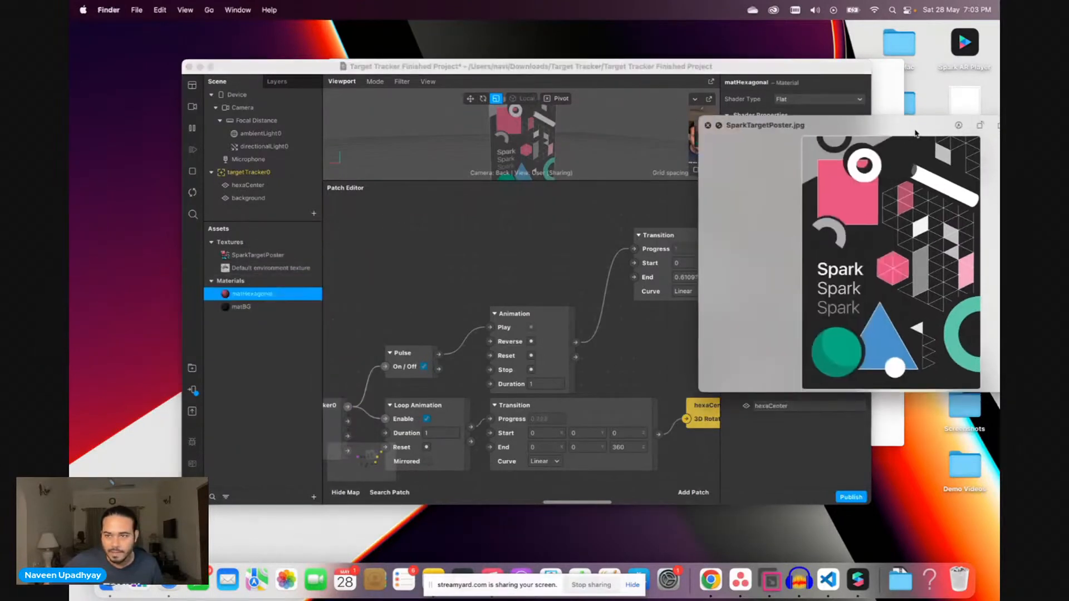
pyautogui.moveTo(856, 123); pyautogui.dragTo(878, 161)
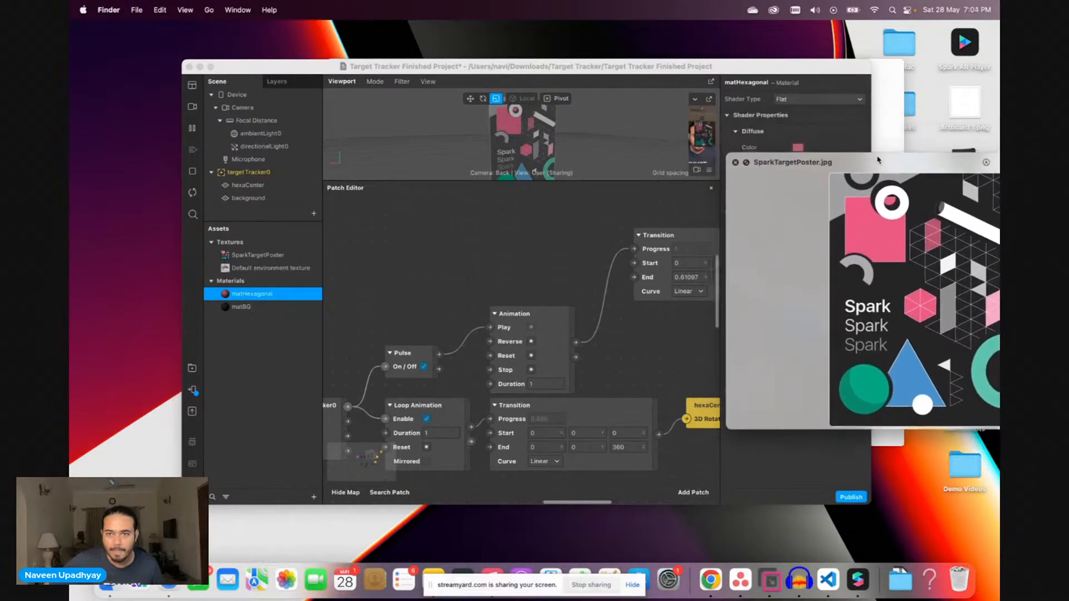
pyautogui.click(810, 148)
pyautogui.click(798, 147)
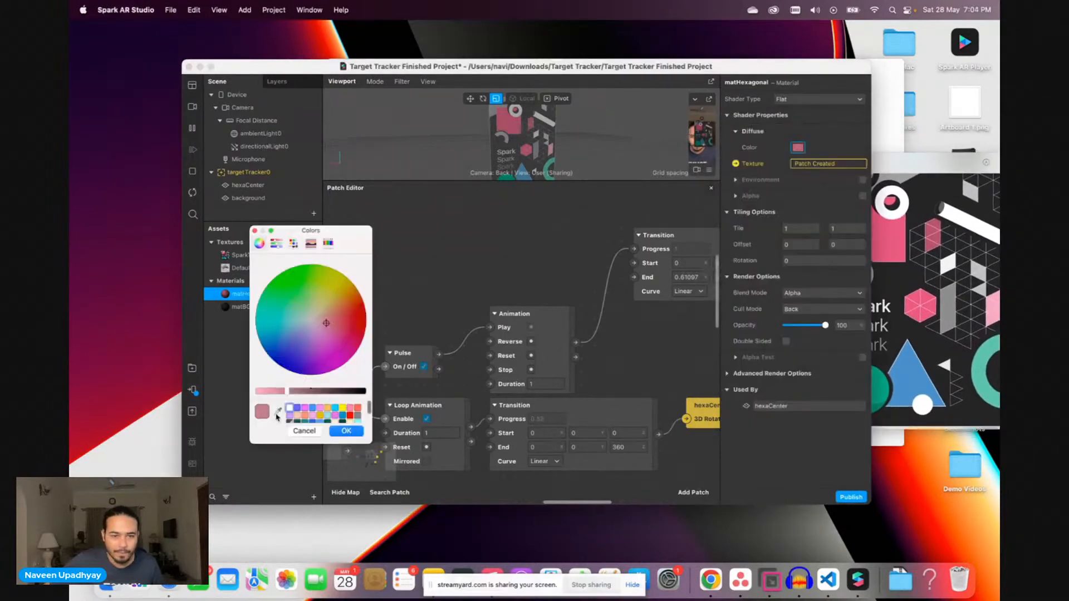
pyautogui.click(278, 411)
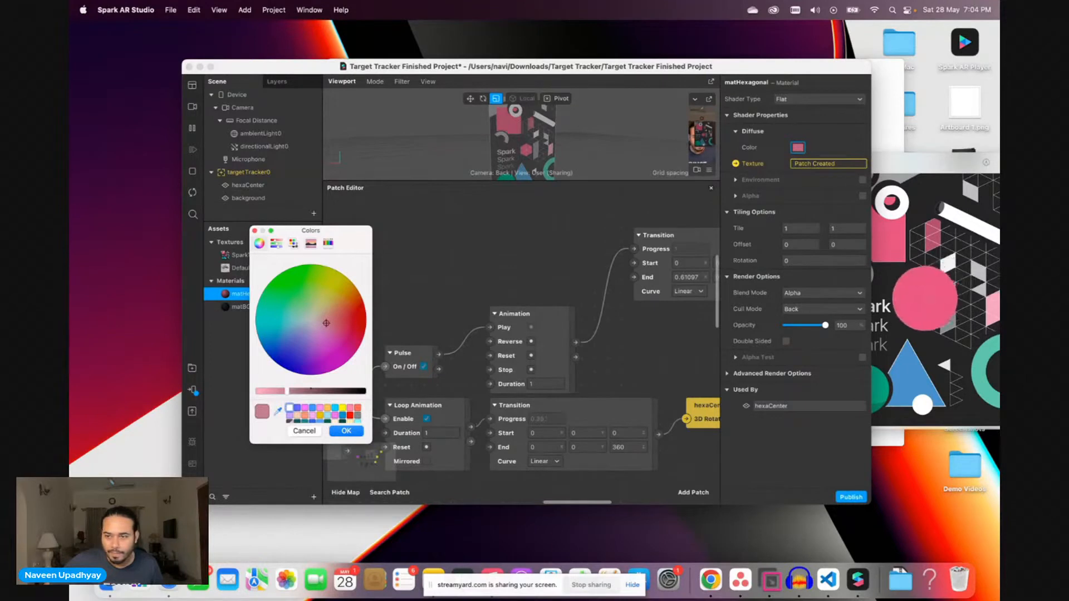
pyautogui.click(921, 299)
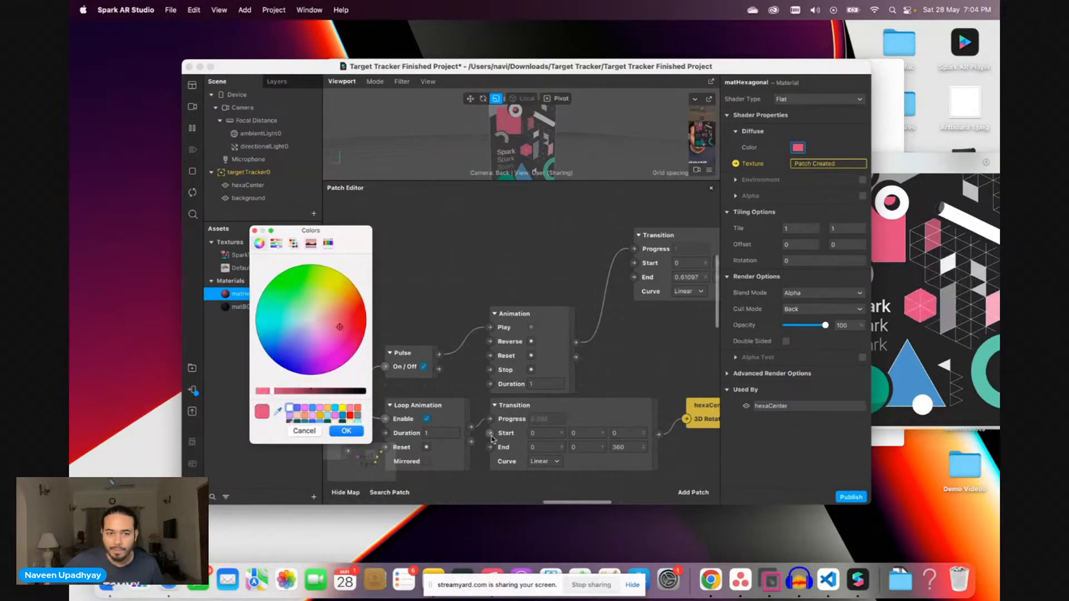
pyautogui.click(347, 431)
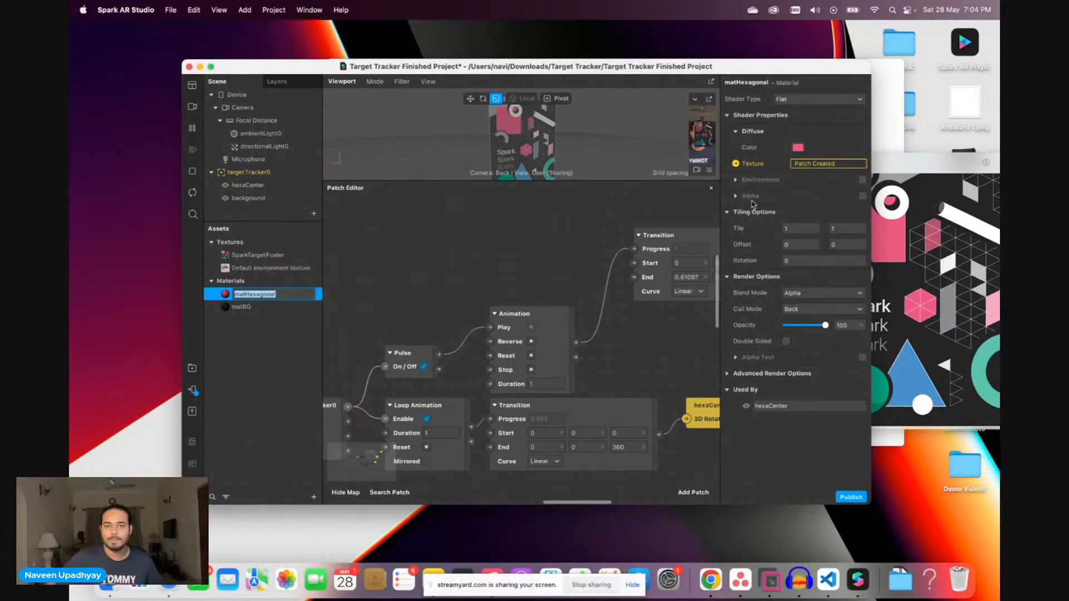
# Return the project window to full screen and review the patches driven by targetTracker0's Found output
pyautogui.click(621, 342)
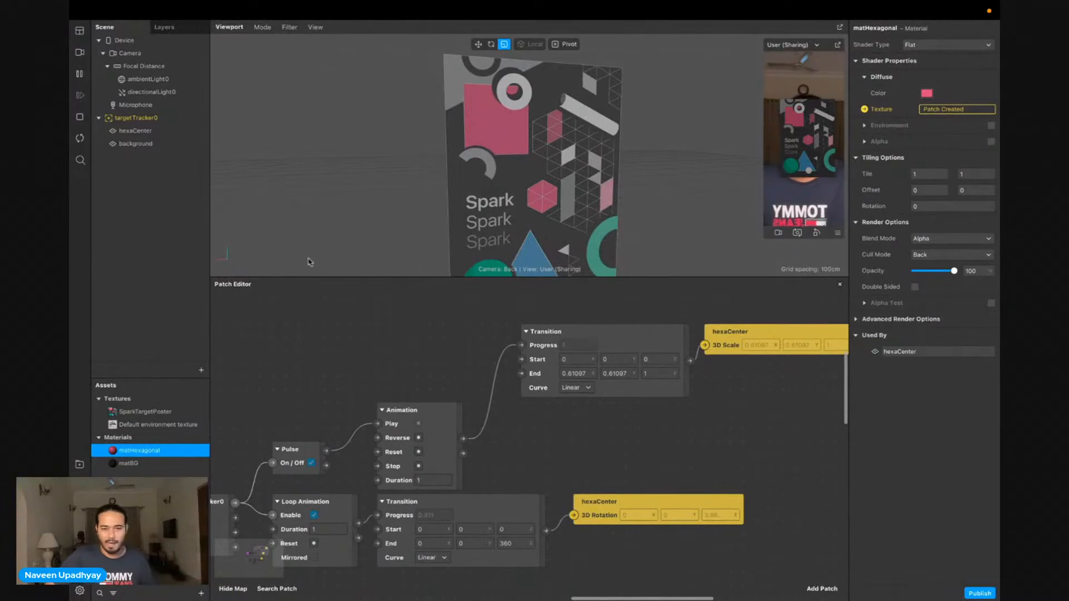
pyautogui.scroll(1, 526, 469)
pyautogui.hscroll(-1, 526, 469)
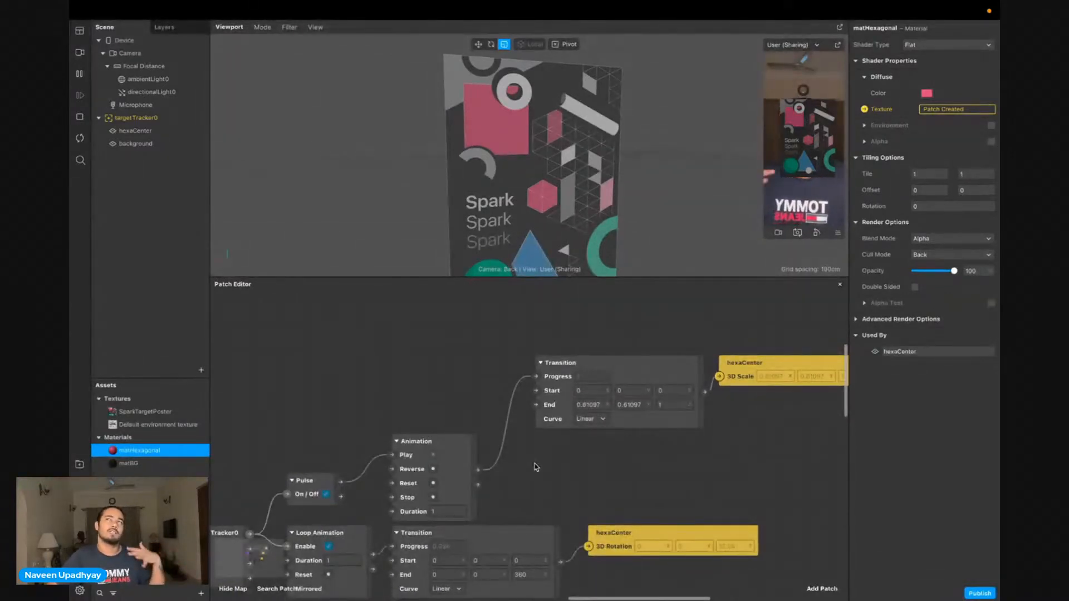
pyautogui.hscroll(-5, 382, 559)
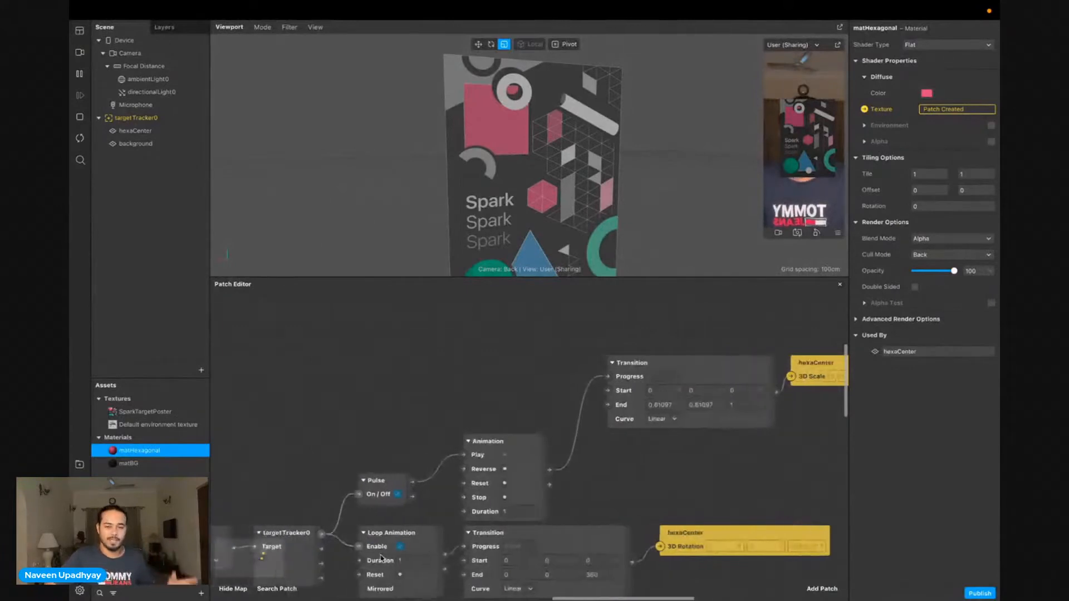
pyautogui.scroll(-1, 382, 559)
pyautogui.hscroll(6, 356, 558)
pyautogui.scroll(-1, 356, 558)
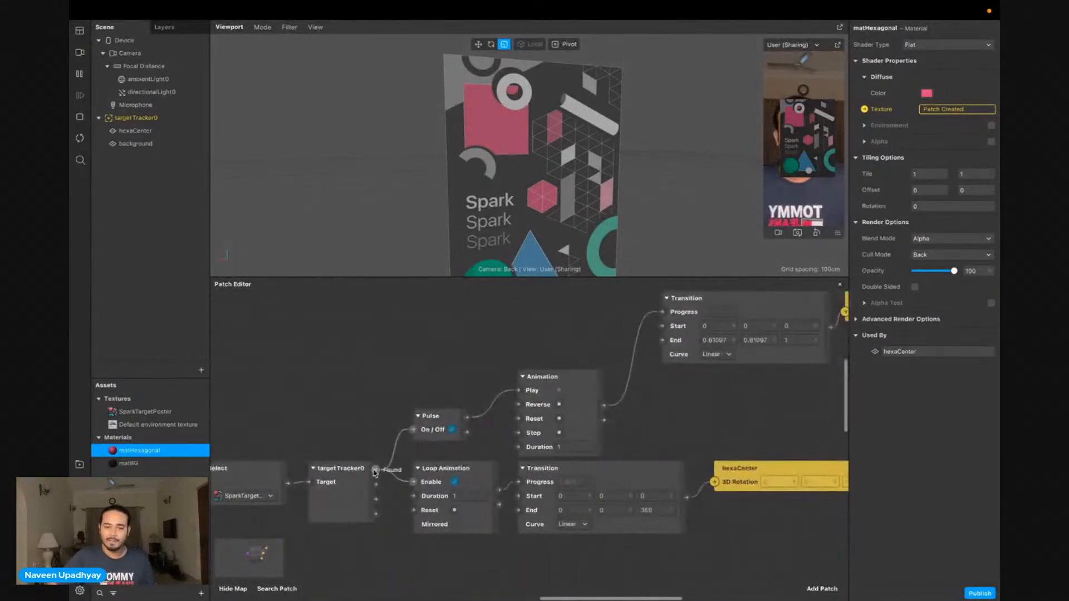
# Add a Sender patch fed by the Pulse patch's first output and place it above the Animation patch
pyautogui.moveTo(377, 470); pyautogui.dragTo(386, 456)
pyautogui.click(513, 459)
pyautogui.click(451, 428)
pyautogui.moveTo(467, 417); pyautogui.dragTo(481, 378)
pyautogui.write('send')
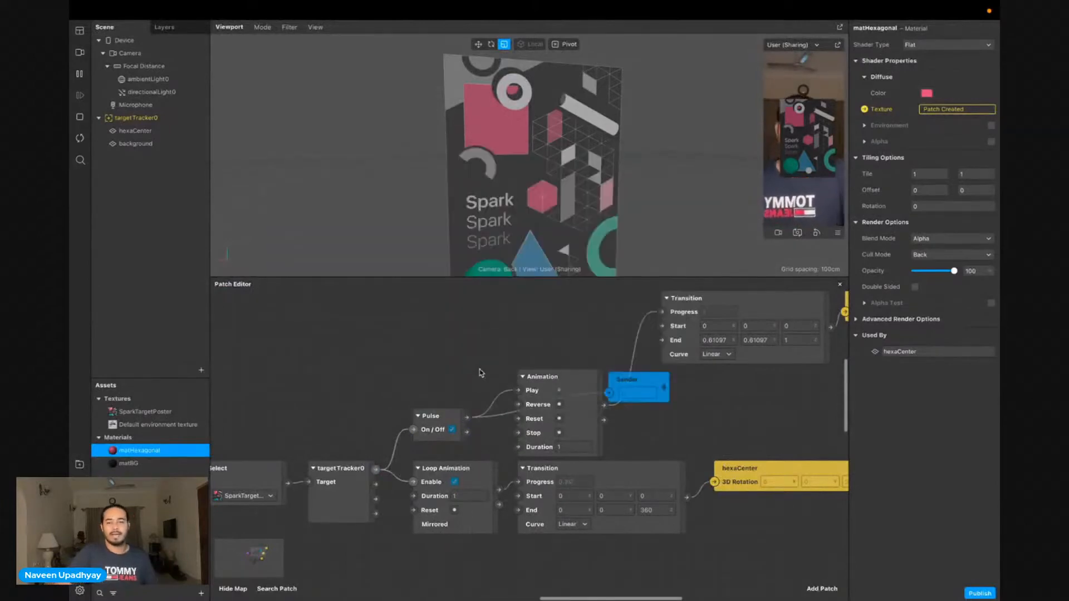
pyautogui.moveTo(638, 383); pyautogui.dragTo(546, 339)
pyautogui.doubleClick(538, 339)
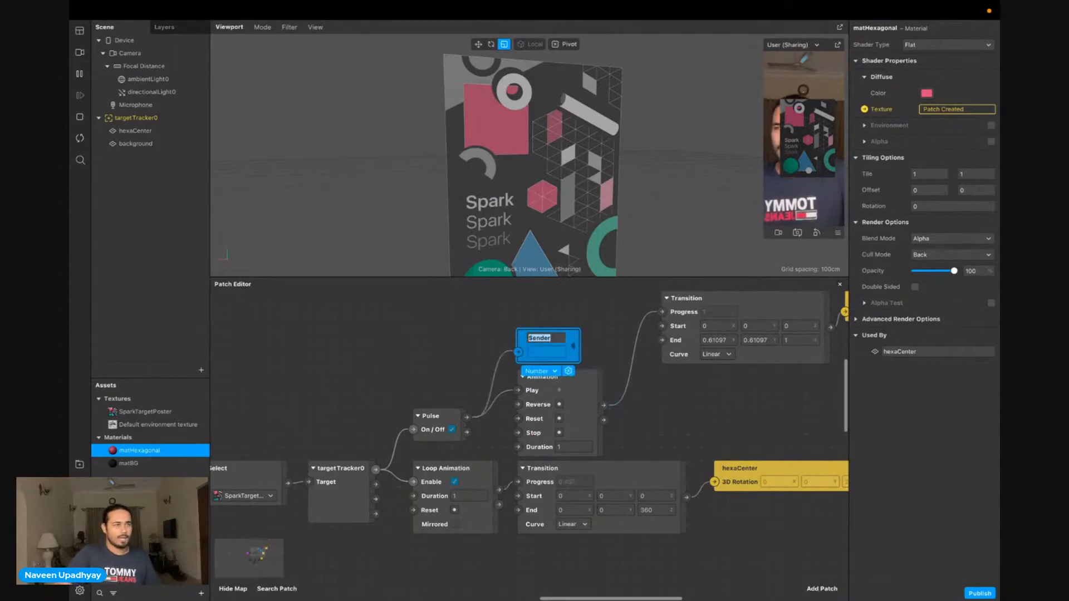
pyautogui.press('Return')
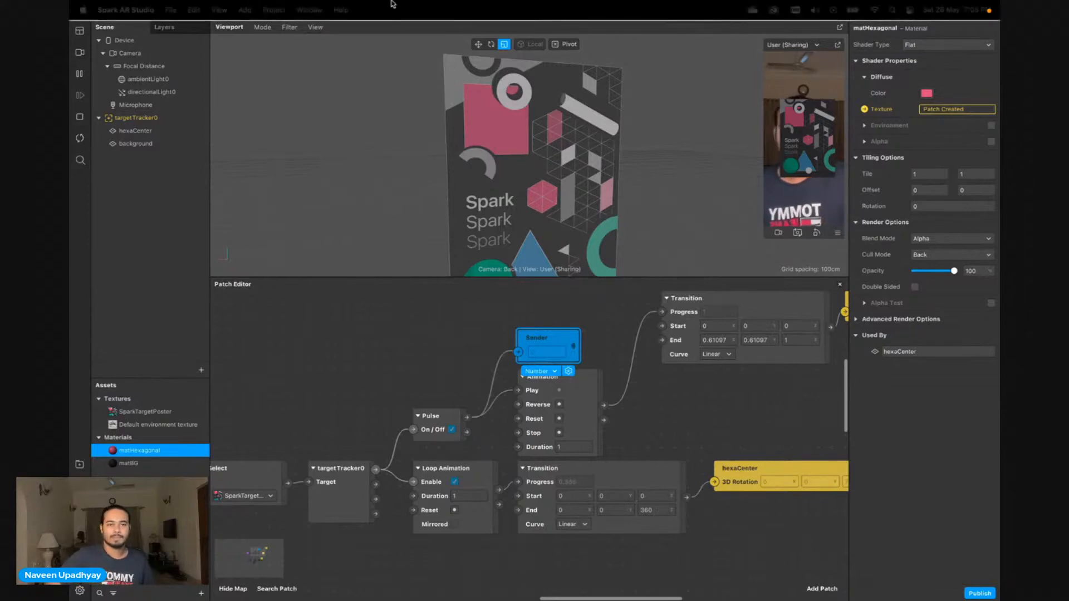
# Enable Custom Instructions under Instructions in the project's capabilities and expand its settings
pyautogui.click(273, 10)
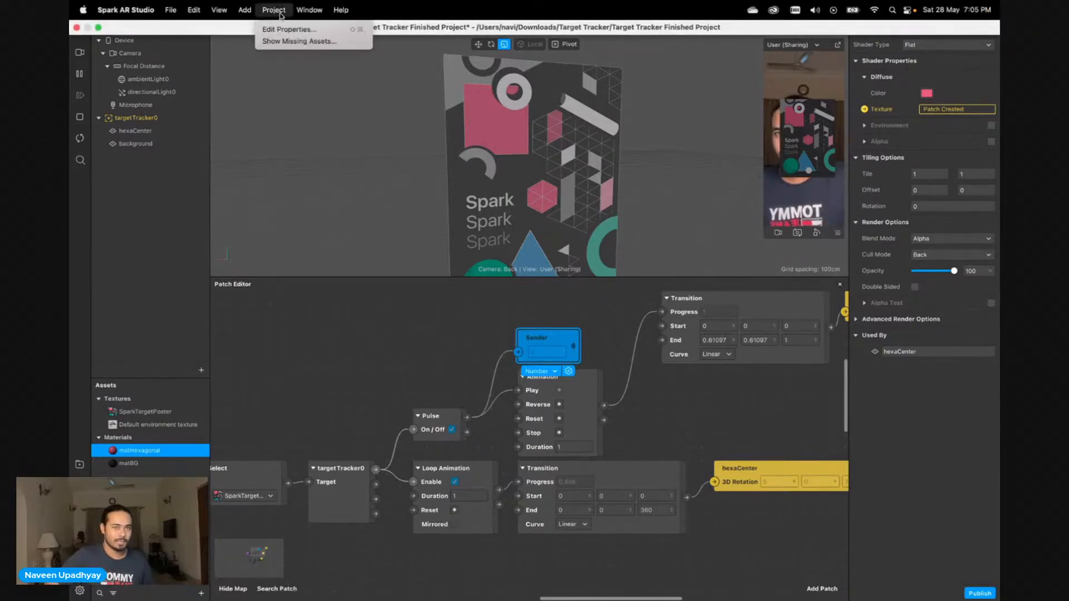
pyautogui.click(305, 352)
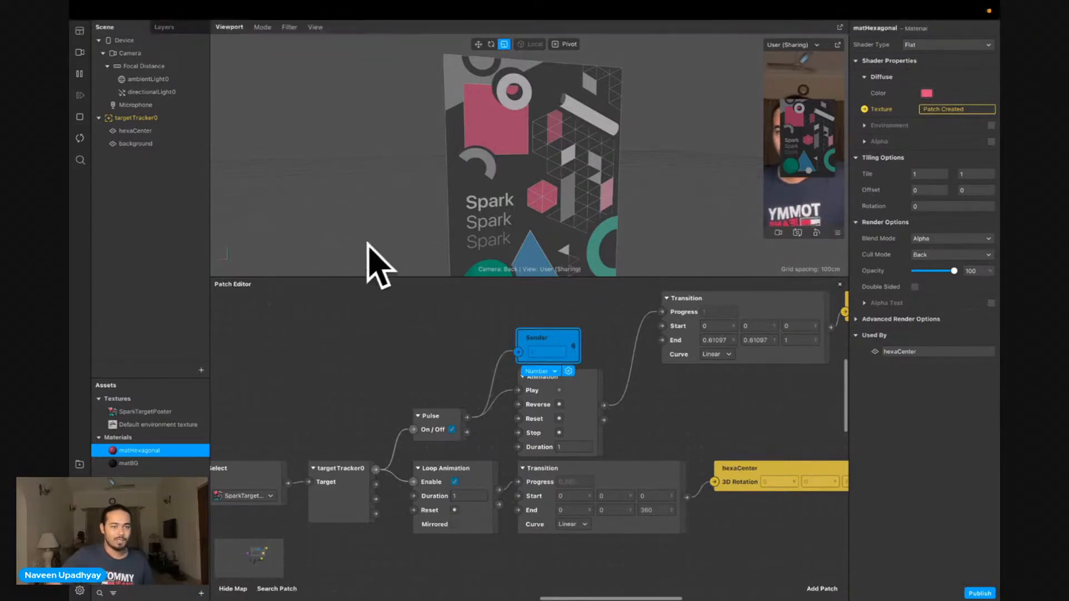
pyautogui.click(274, 10)
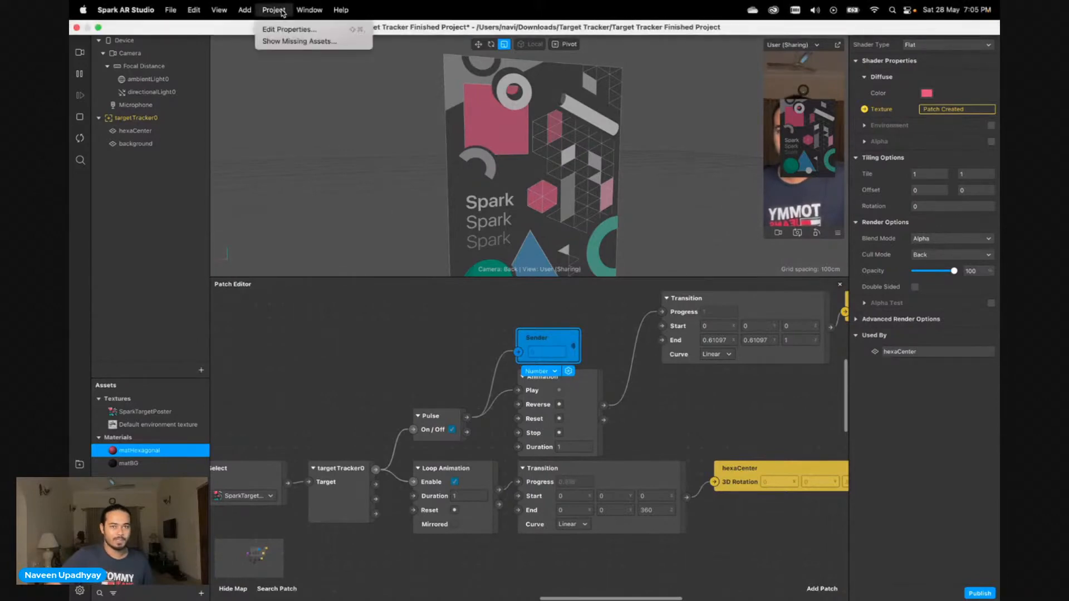
pyautogui.click(287, 28)
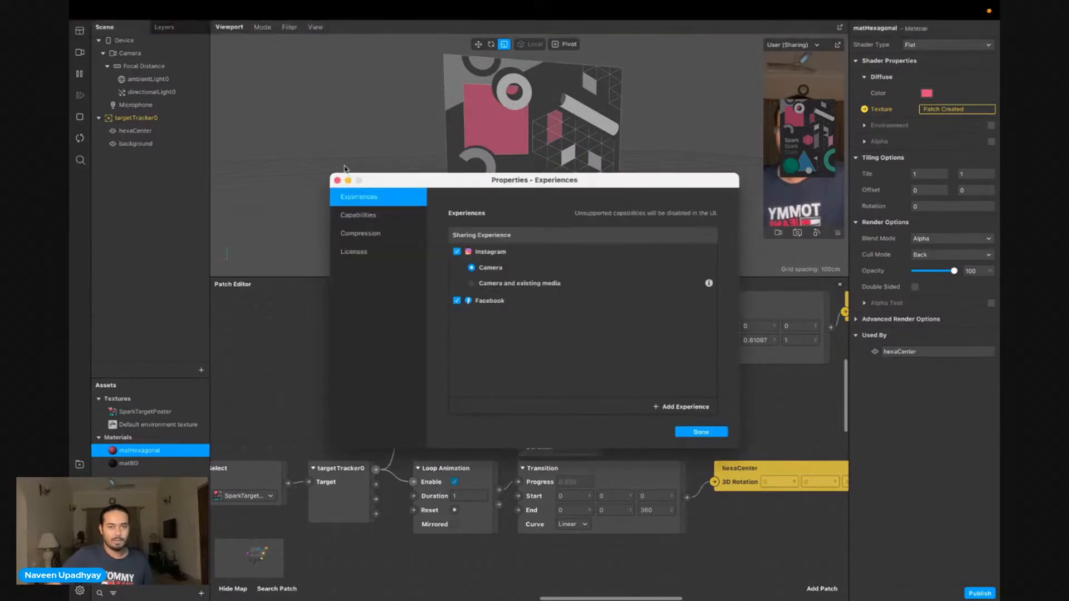
pyautogui.click(367, 216)
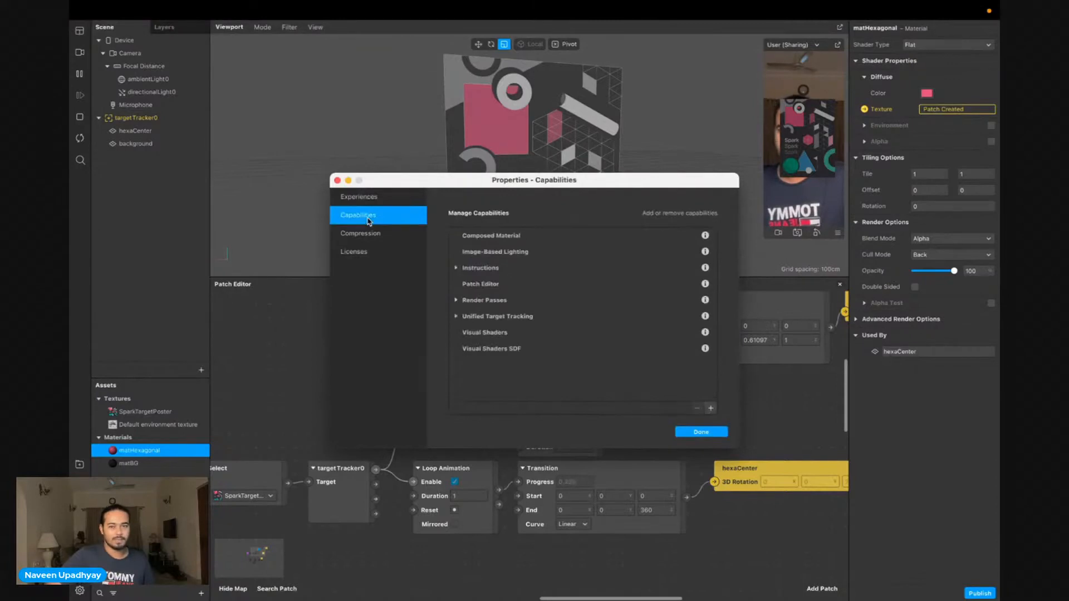
pyautogui.click(456, 268)
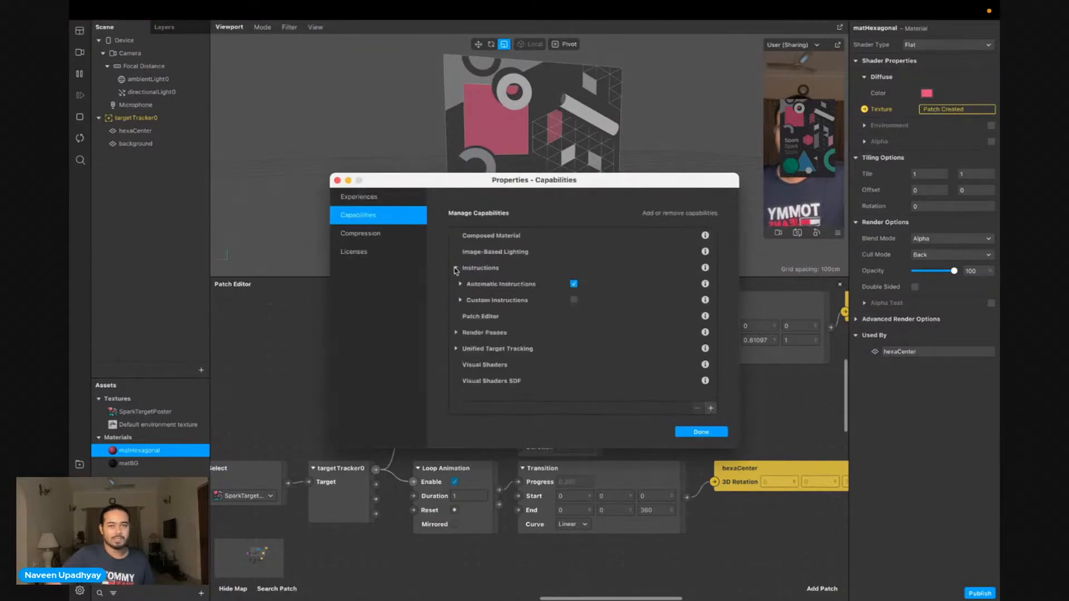
pyautogui.click(574, 300)
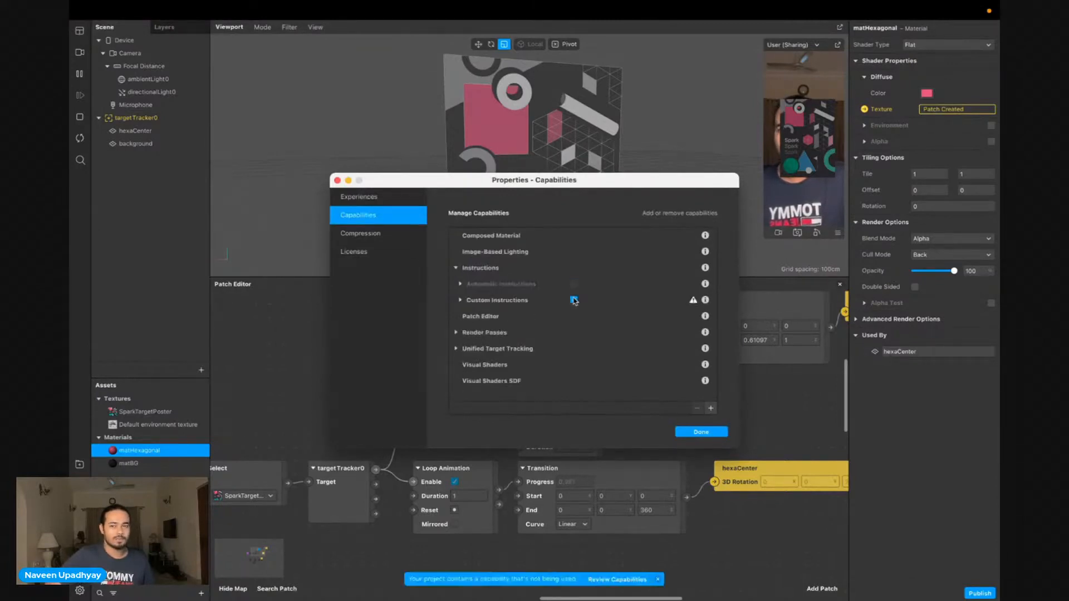
pyautogui.click(460, 301)
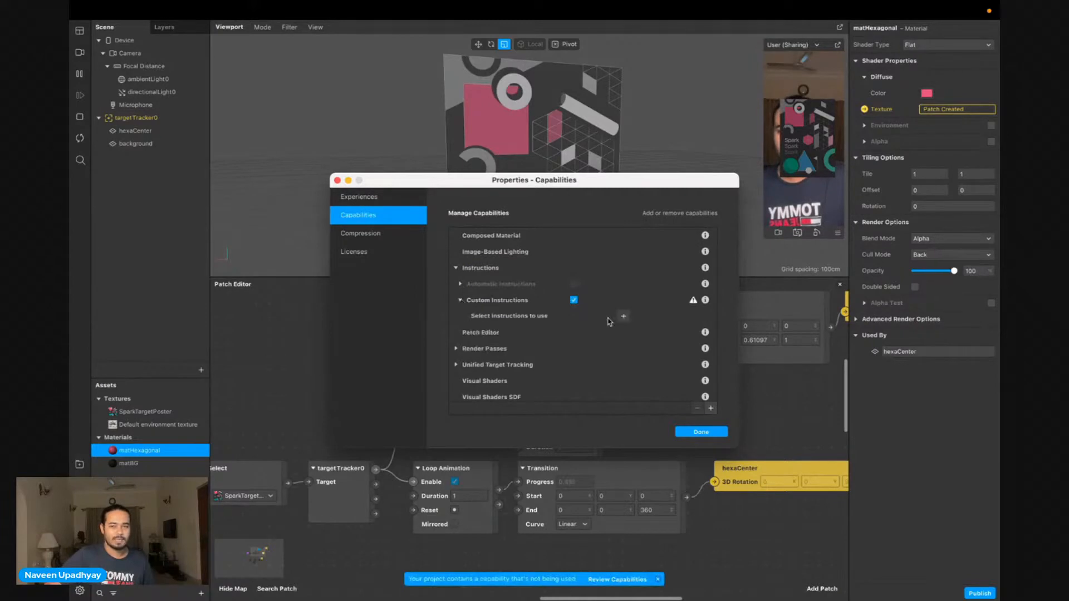
# Search the instruction library for the switch instruction and insert Switch camera as a custom instruction
pyautogui.click(624, 317)
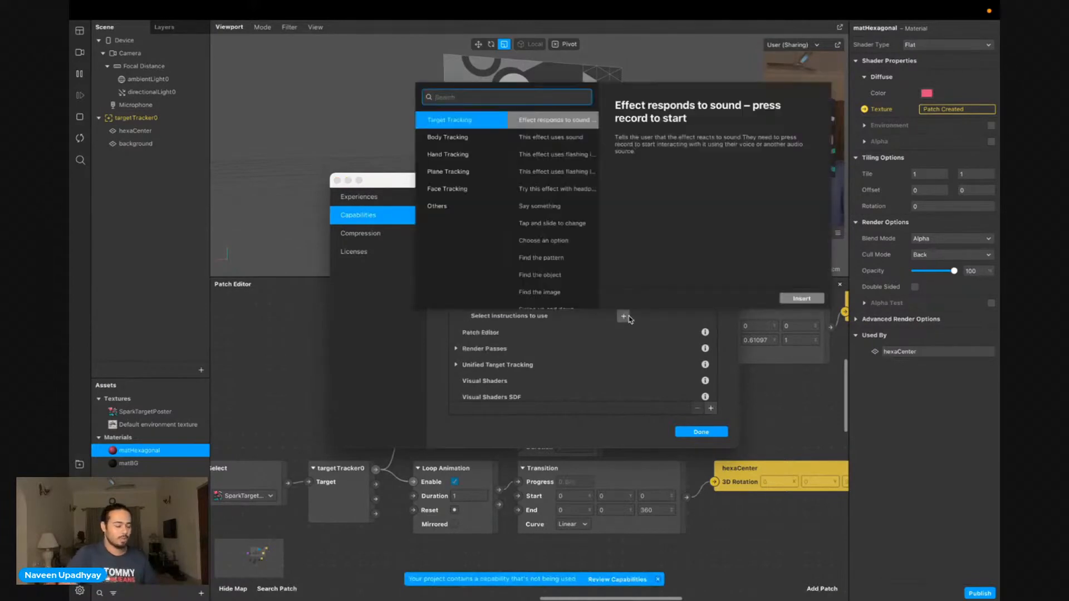
pyautogui.write('flip')
pyautogui.press('BackSpace')
pyautogui.press('BackSpace')
pyautogui.press('BackSpace')
pyautogui.press('BackSpace')
pyautogui.write('sw')
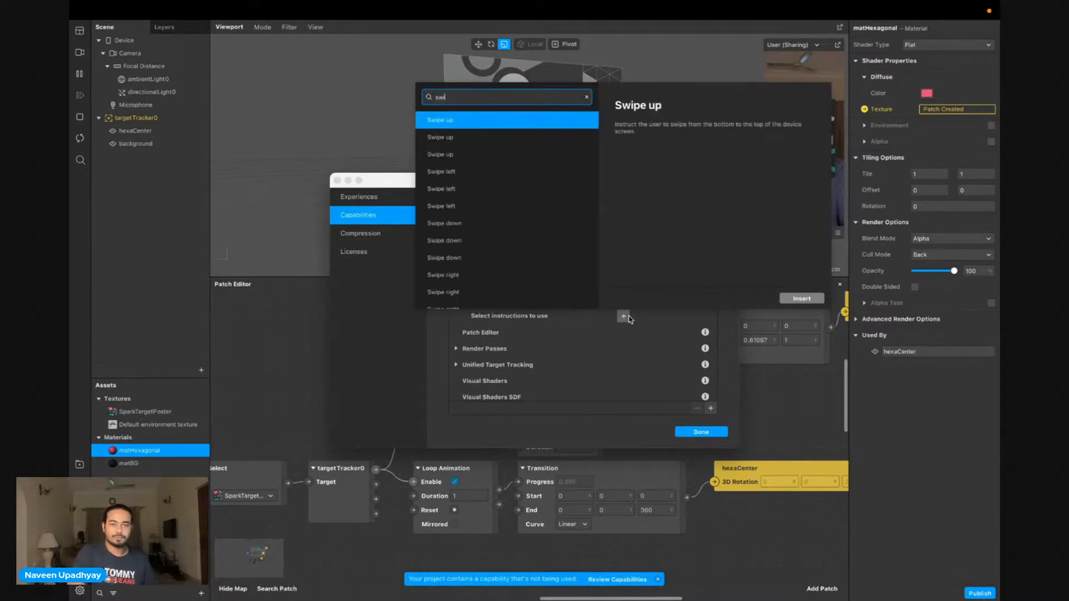
pyautogui.write('itc')
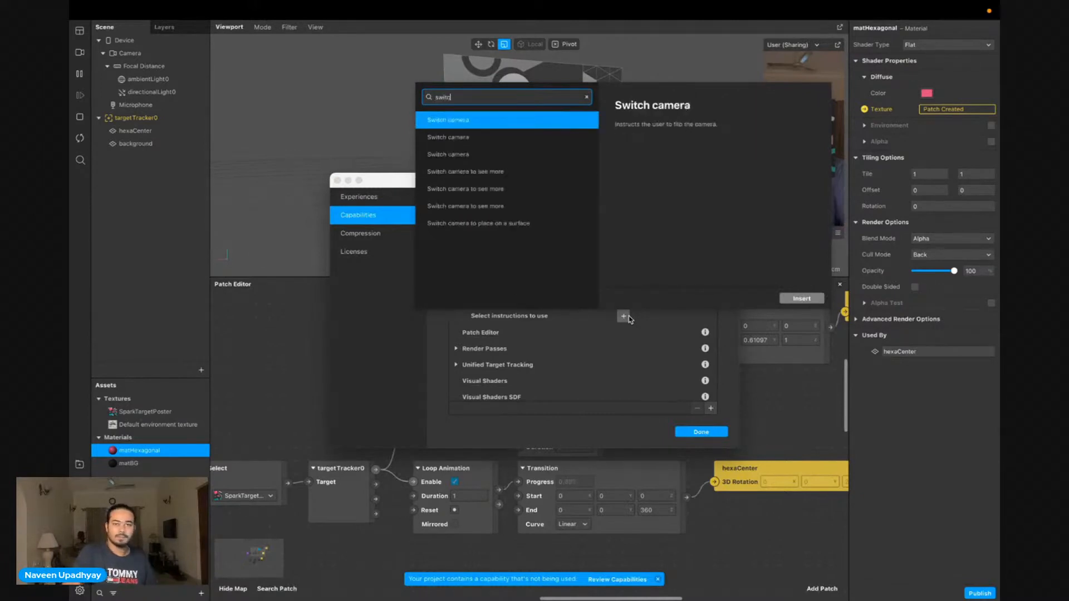
pyautogui.press('Return')
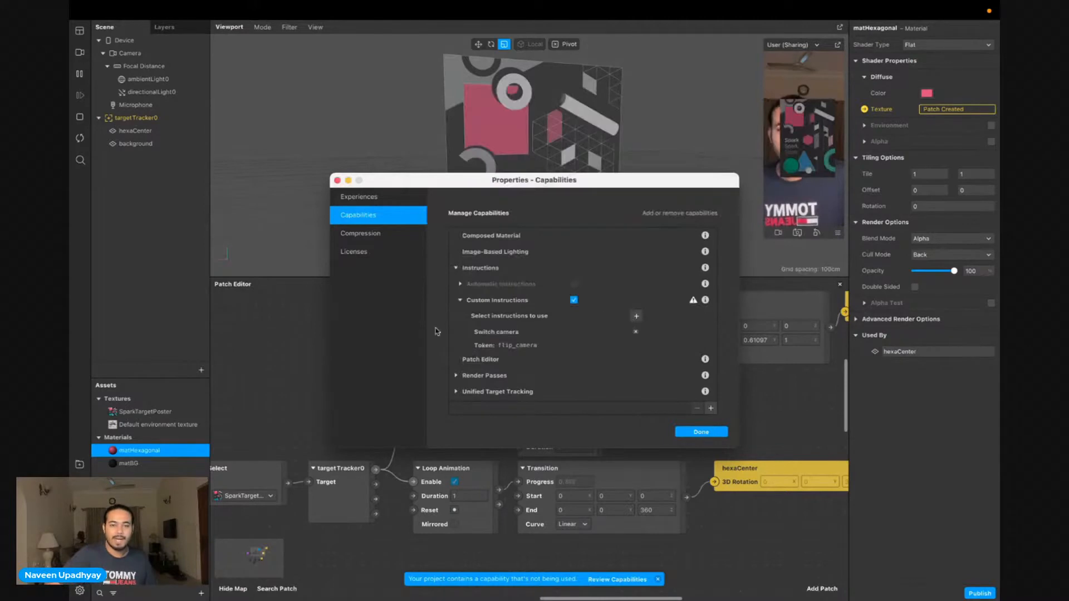
# Copy the Switch camera instruction's token, flip_camera, and close the project properties
pyautogui.doubleClick(510, 346)
pyautogui.press('super+c')
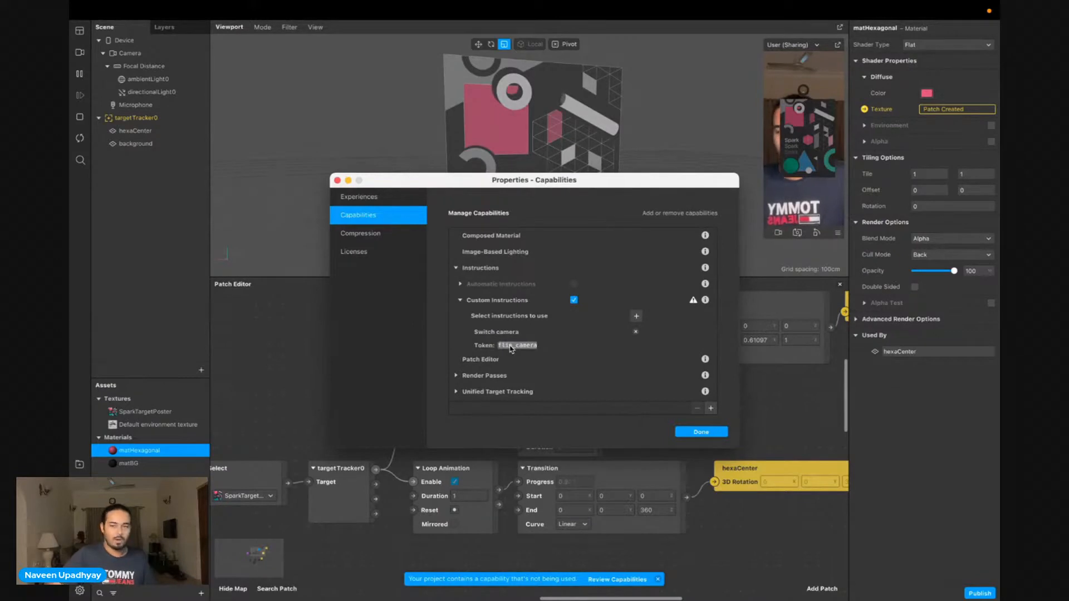
pyautogui.click(701, 433)
# Create a patch for the Device's Custom Instruction in an empty area and set its Token to flip_camera
pyautogui.scroll(10, 484, 413)
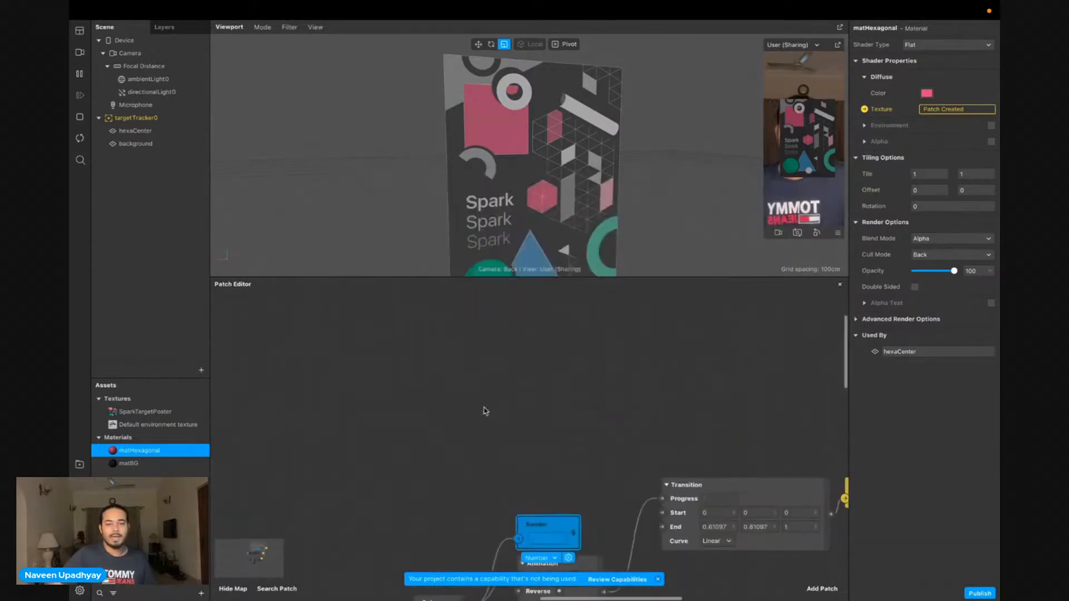
pyautogui.click(124, 40)
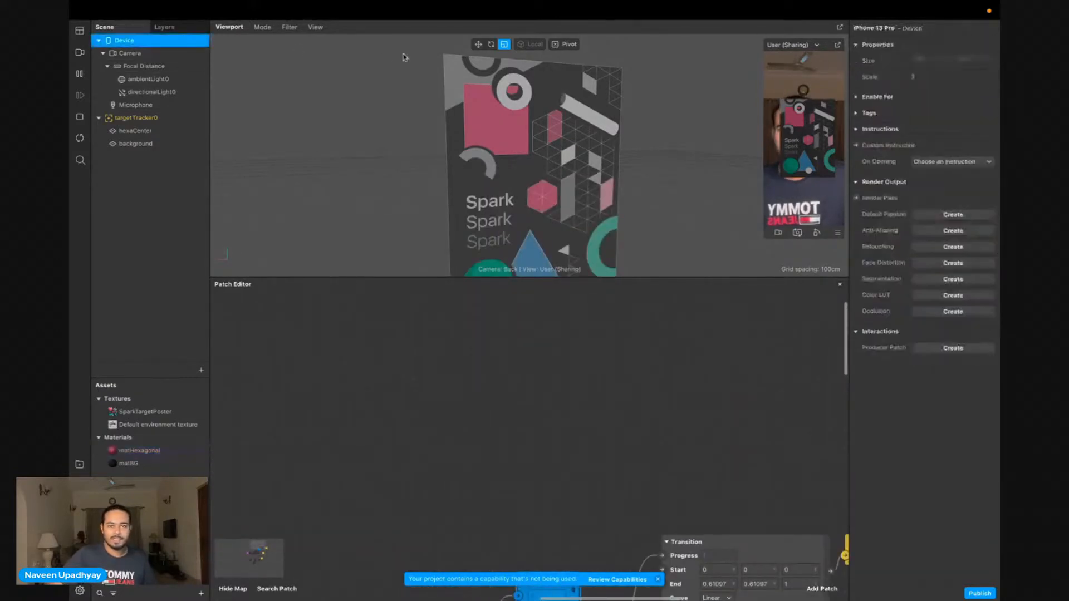
pyautogui.click(856, 147)
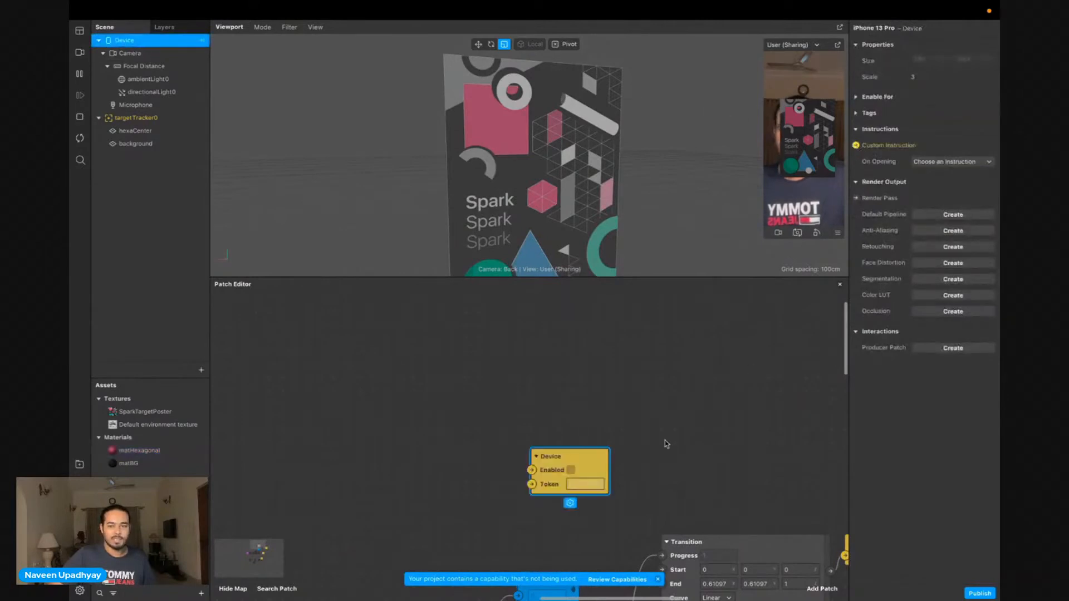
pyautogui.moveTo(558, 472); pyautogui.dragTo(544, 374)
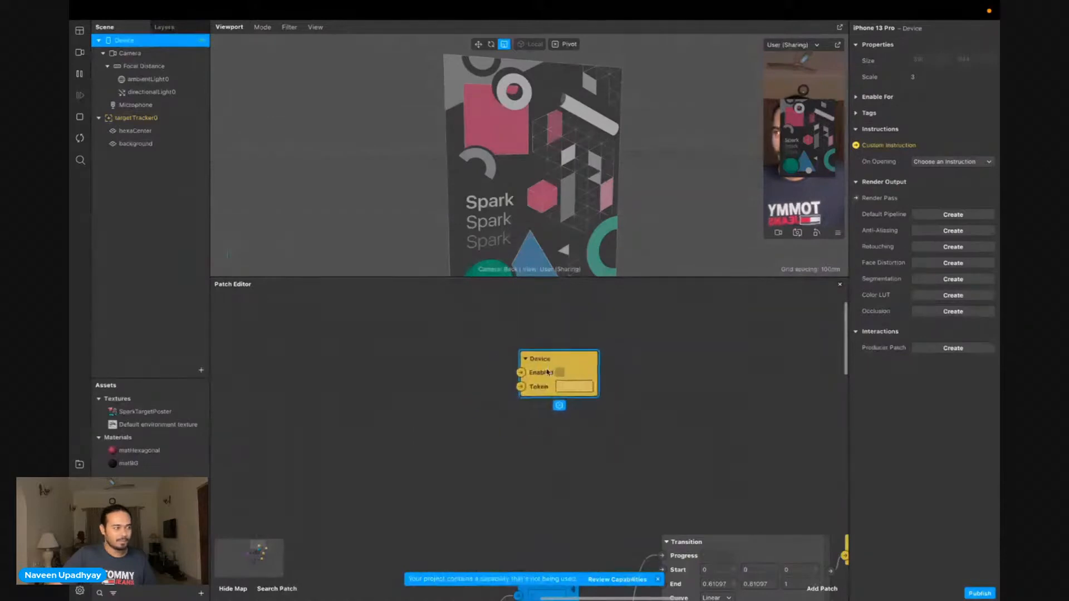
pyautogui.press('super+v')
pyautogui.click(671, 411)
pyautogui.moveTo(591, 372); pyautogui.dragTo(670, 358)
# Connect a new Camera patch's Front Camera Active output to the Device patch's Enabled input, and test it with the front camera
pyautogui.moveTo(143, 58); pyautogui.dragTo(384, 369)
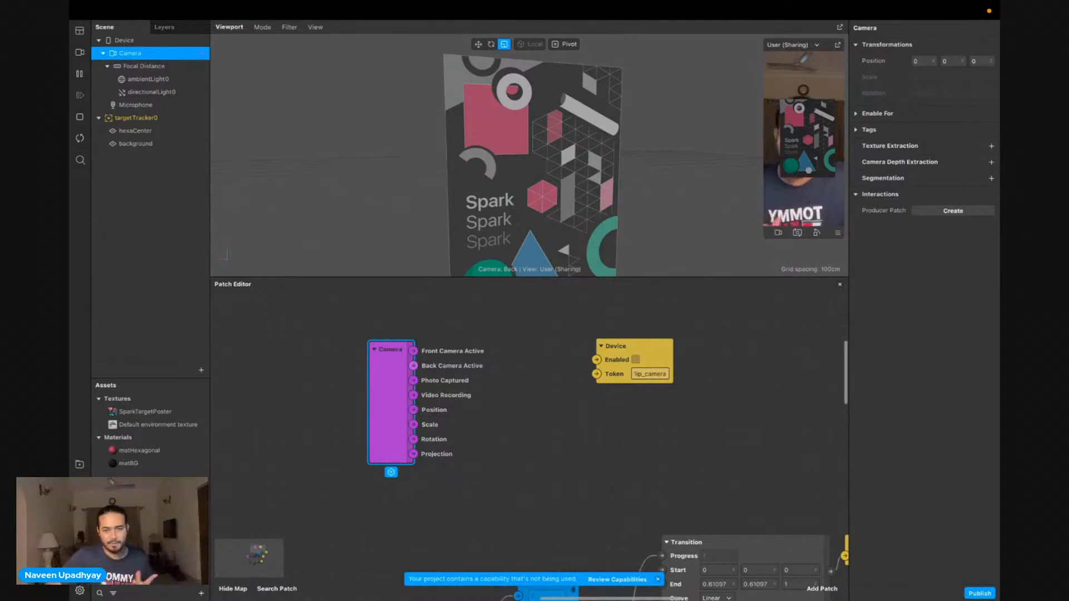
pyautogui.click(317, 495)
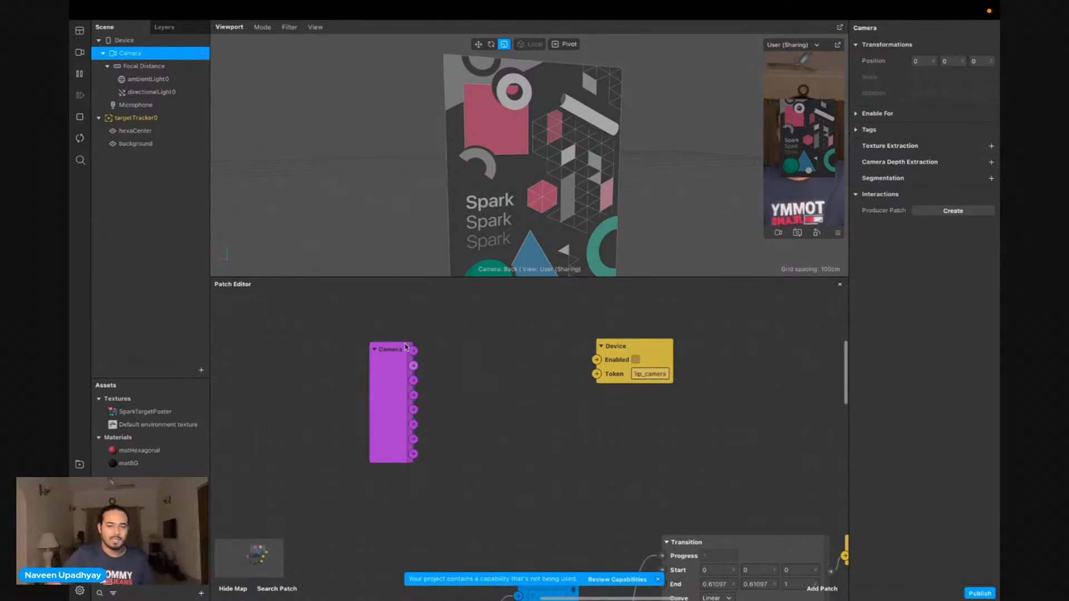
pyautogui.moveTo(413, 351); pyautogui.dragTo(590, 365)
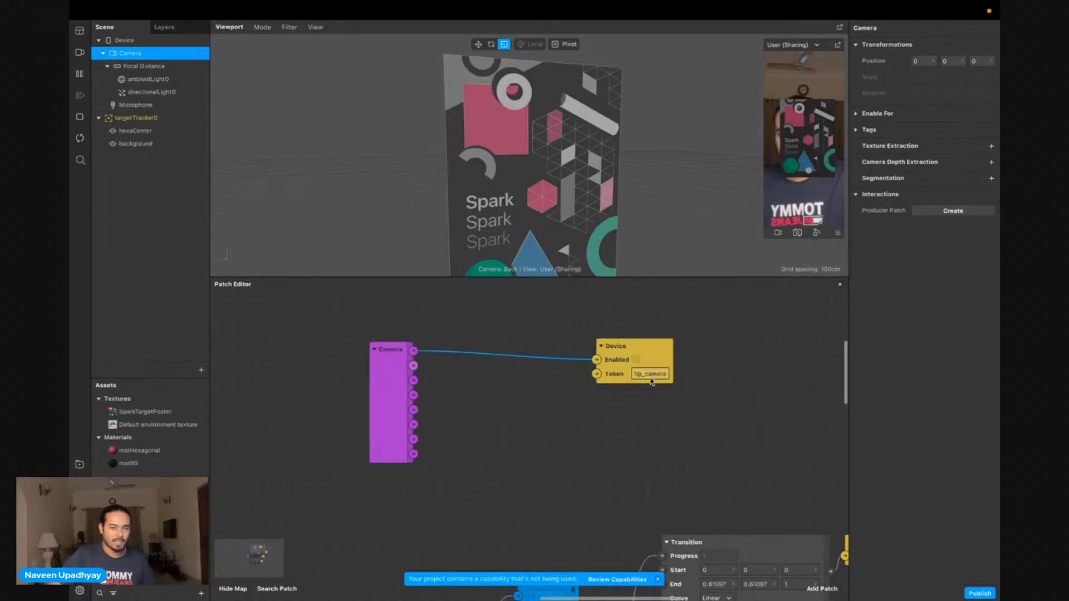
pyautogui.click(798, 233)
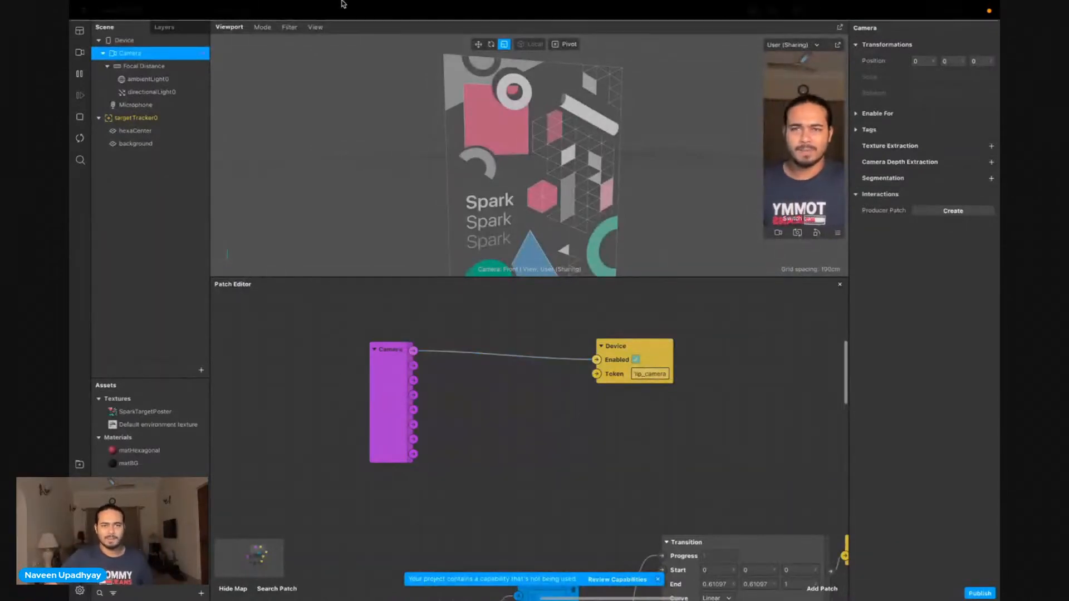
# Review the project's Custom Instructions capability and browse the Target Tracking instructions available to add
pyautogui.moveTo(337, 3)
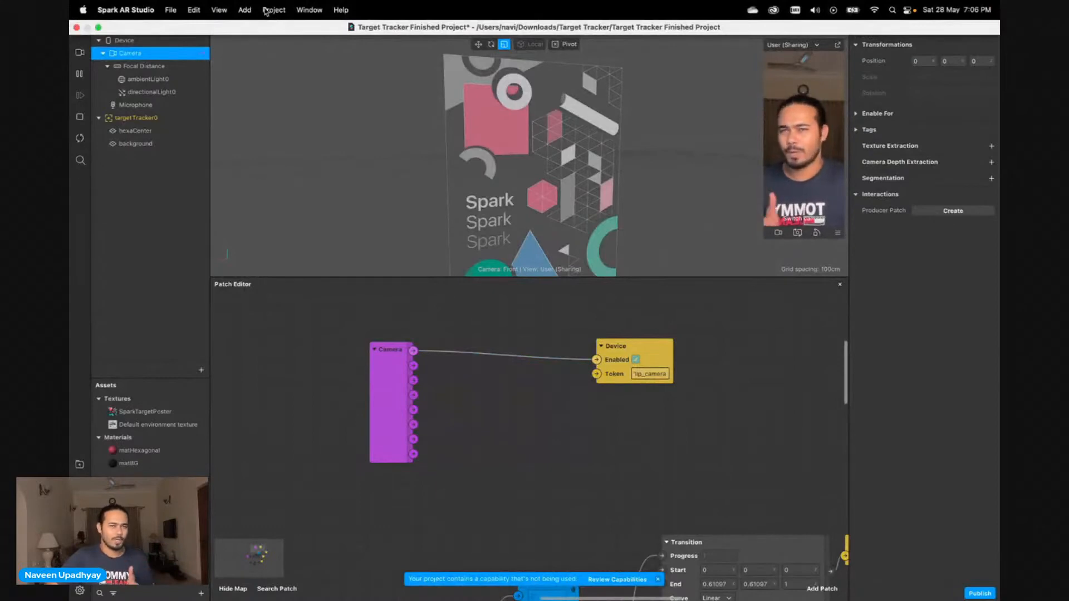
pyautogui.click(266, 10)
pyautogui.click(292, 30)
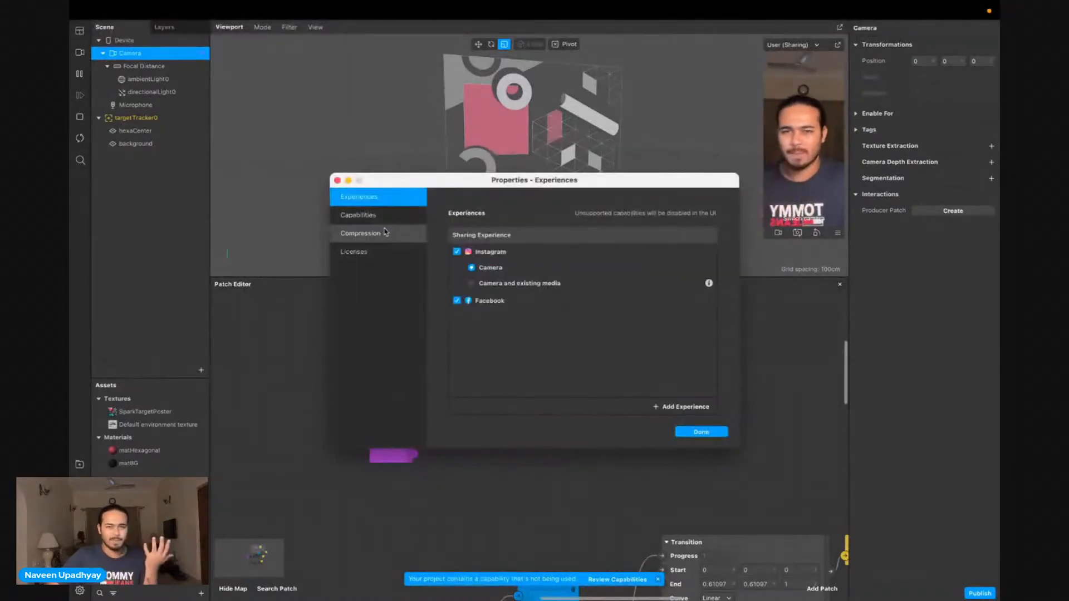
pyautogui.click(384, 234)
pyautogui.click(365, 254)
pyautogui.click(365, 234)
pyautogui.click(366, 219)
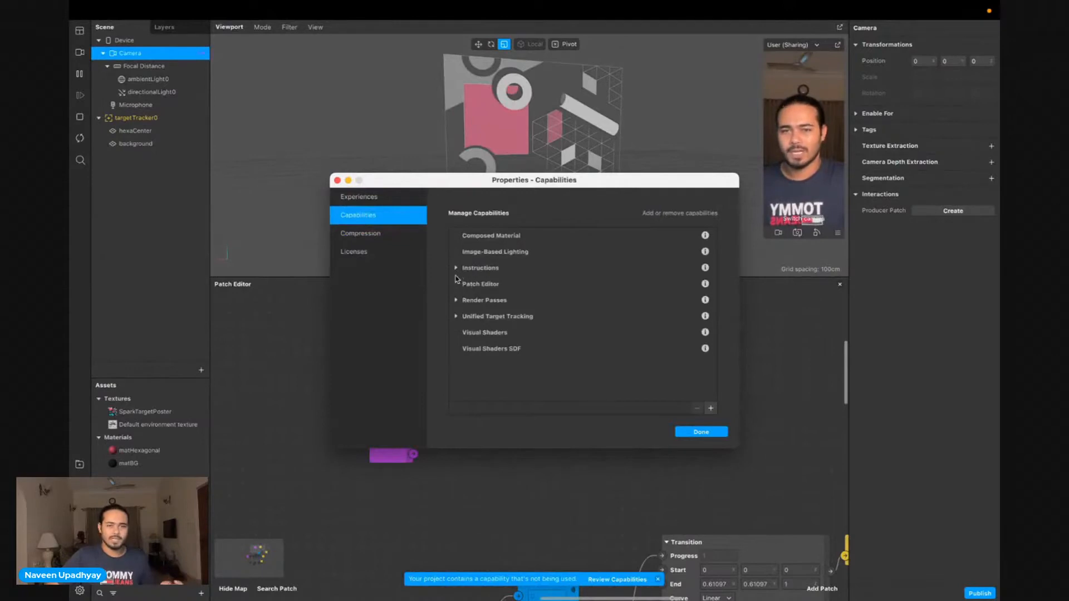
pyautogui.click(456, 268)
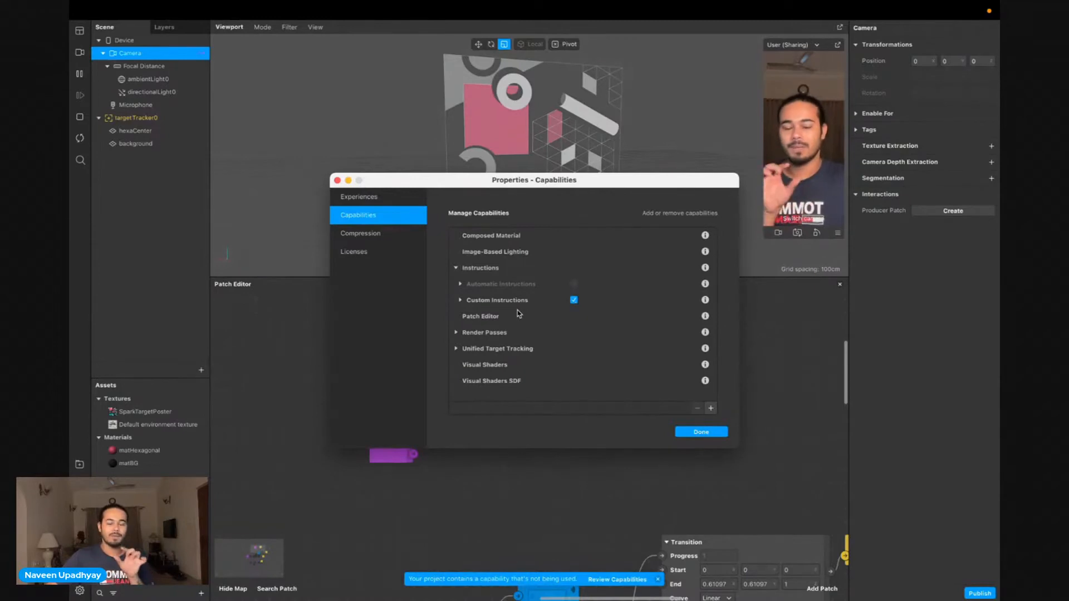
pyautogui.click(465, 302)
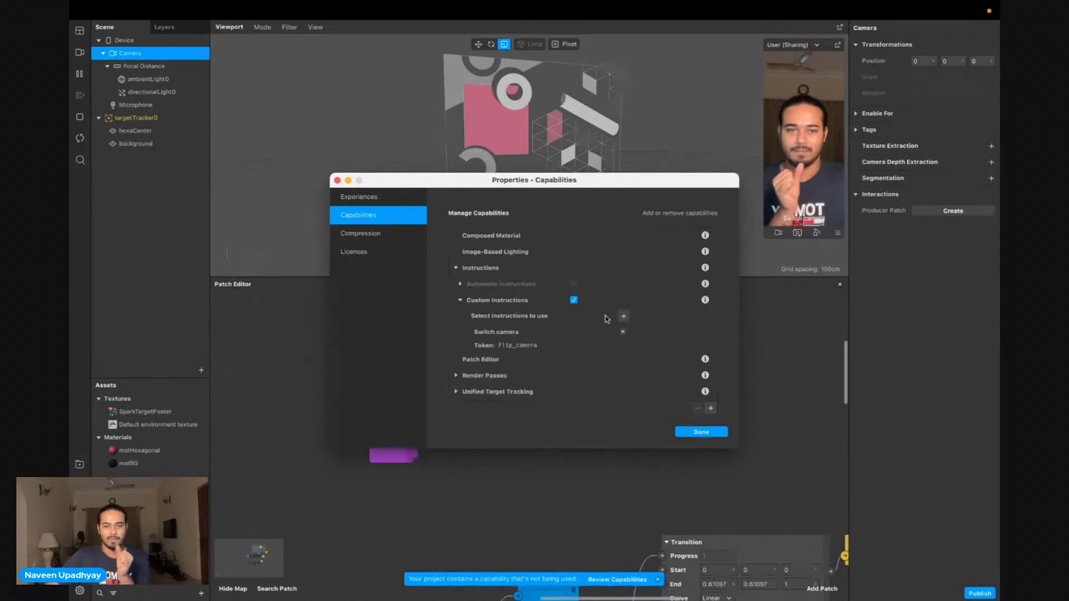
pyautogui.click(624, 316)
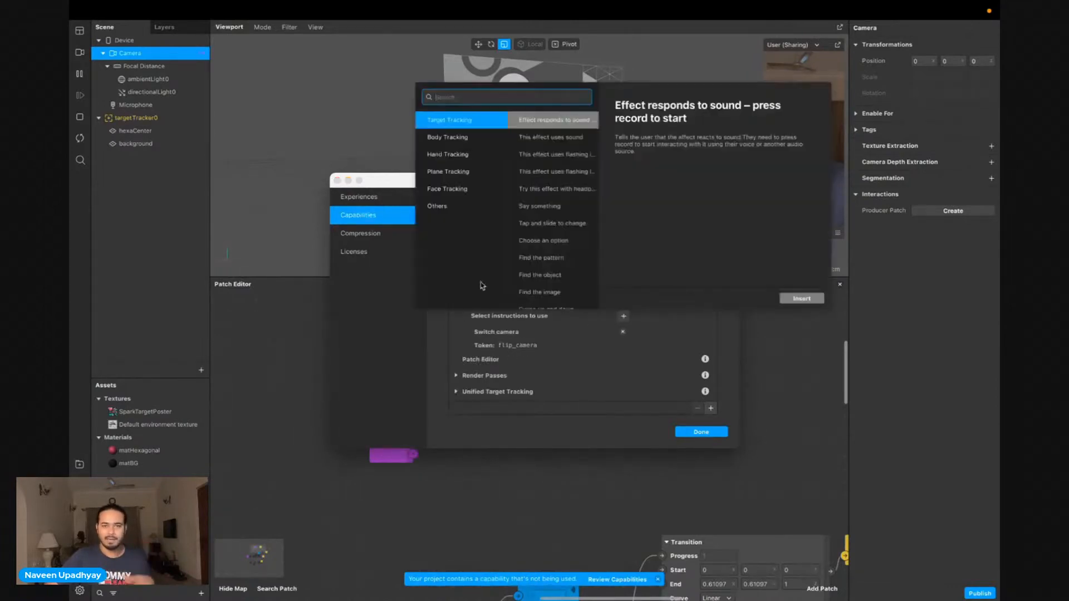
pyautogui.scroll(-10, 531, 231)
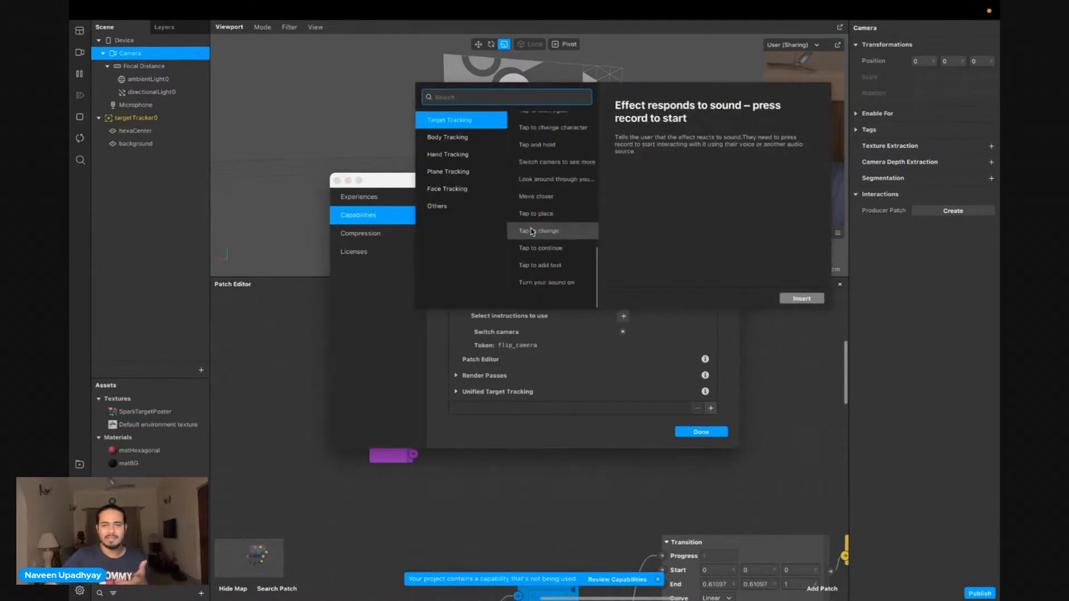
pyautogui.scroll(10, 531, 231)
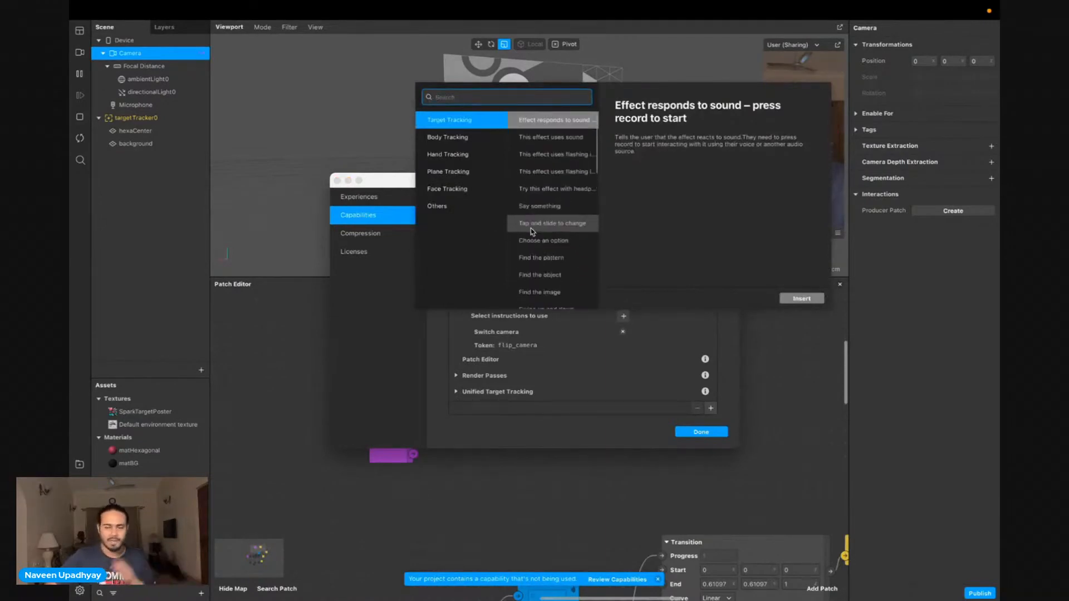
pyautogui.click(776, 346)
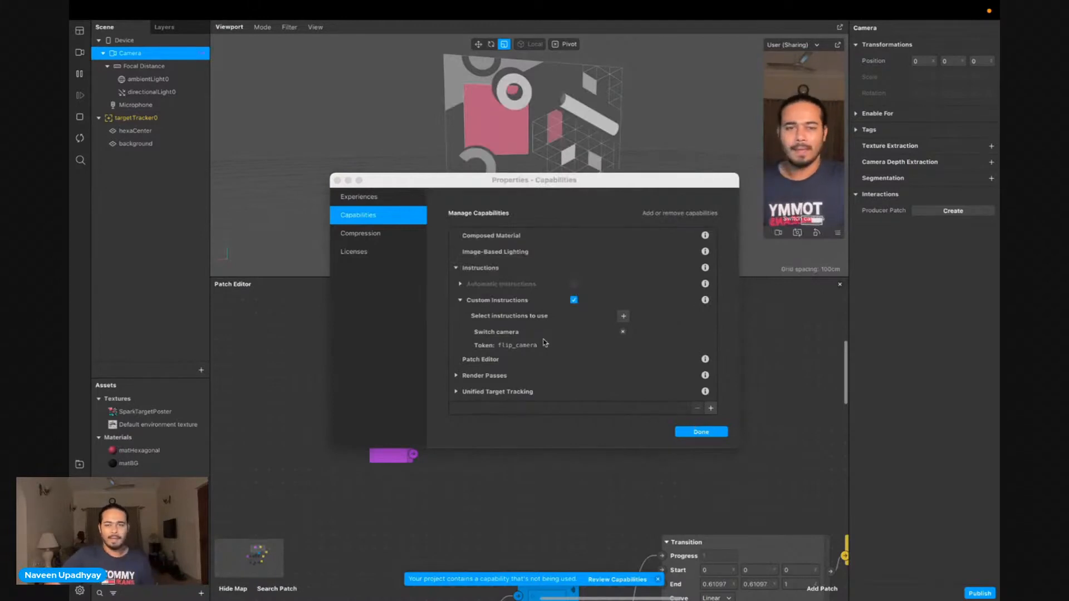
pyautogui.click(696, 434)
# Move the Device patch slightly farther from the Camera patch and check the connection between them
pyautogui.moveTo(666, 349); pyautogui.dragTo(679, 349)
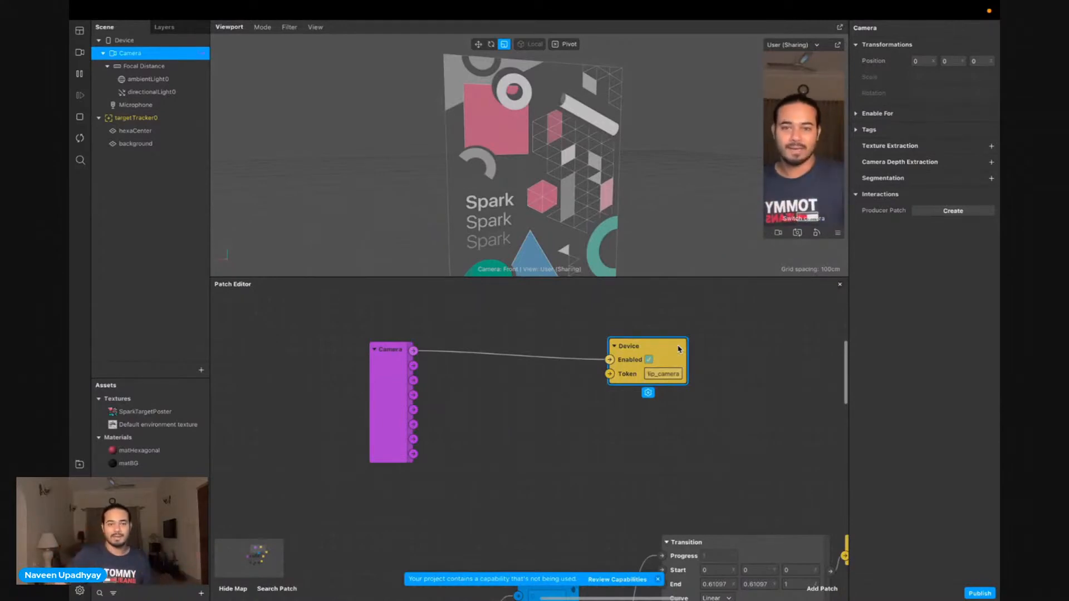
pyautogui.click(595, 363)
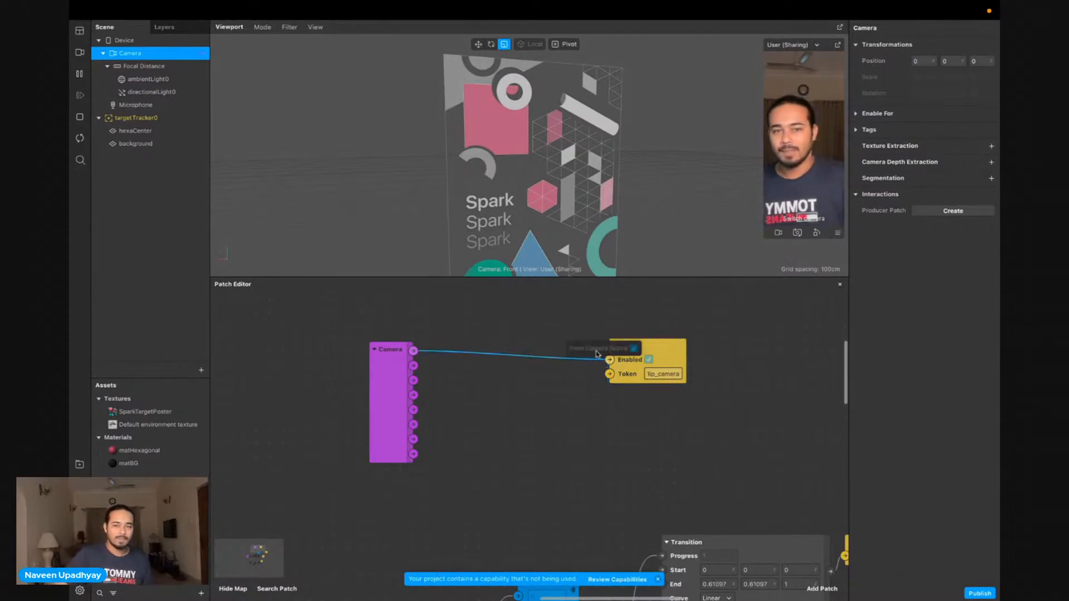
# Add an Option Picker patch of type Text between the Camera and Device patches
pyautogui.click(602, 359)
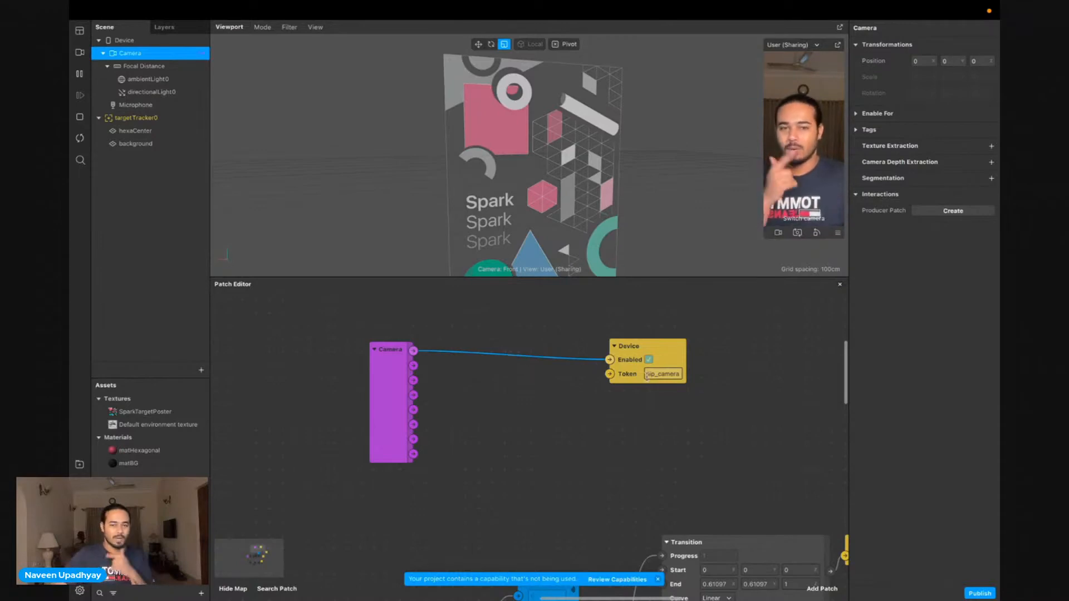
pyautogui.doubleClick(530, 416)
pyautogui.write('option')
pyautogui.press('Return')
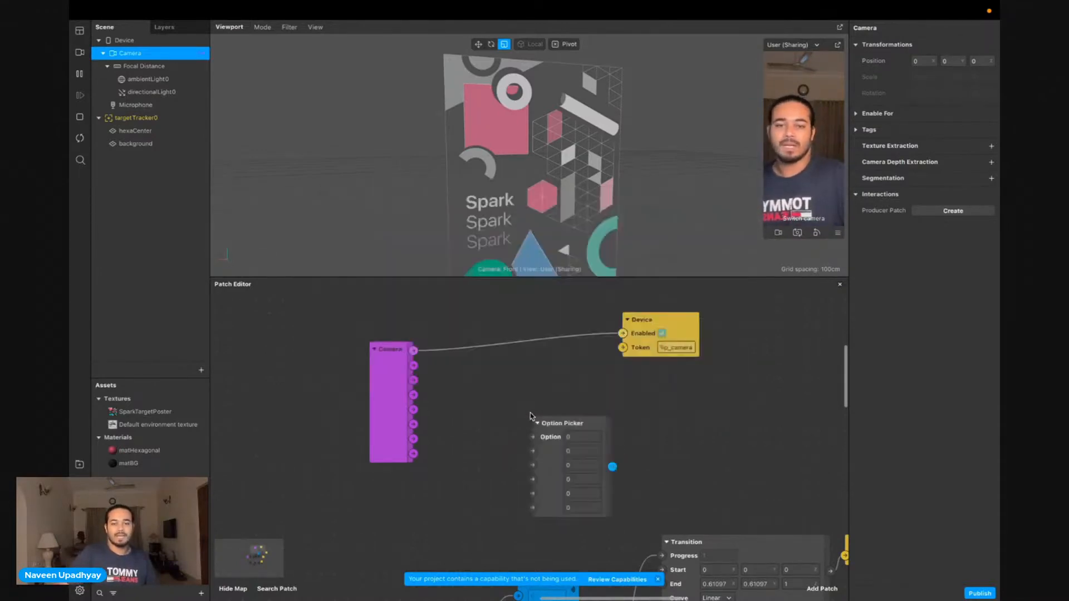
pyautogui.click(569, 528)
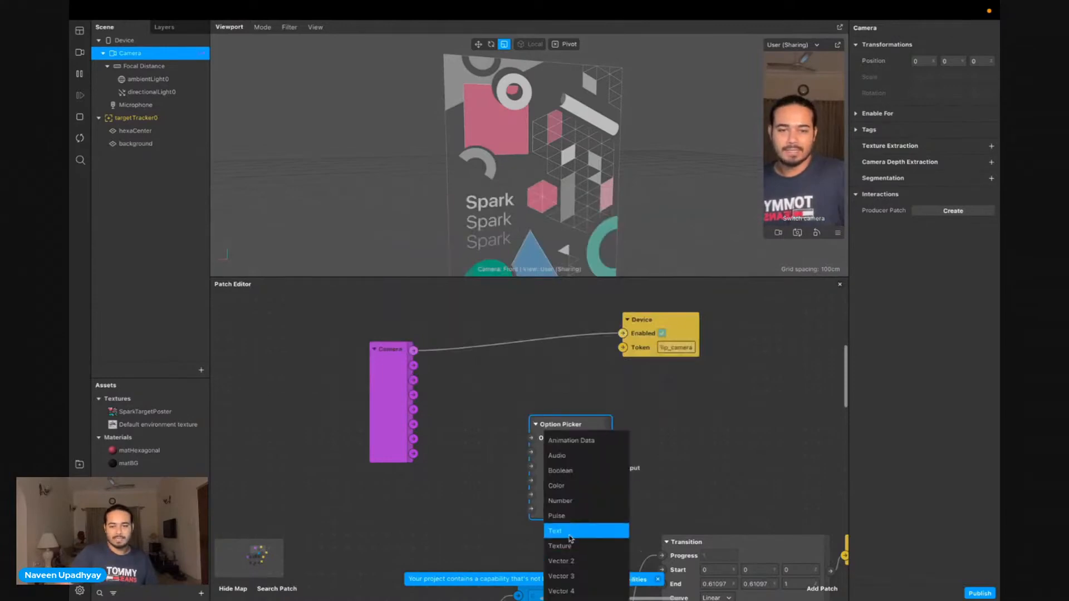
pyautogui.click(571, 532)
pyautogui.click(695, 471)
pyautogui.moveTo(550, 465); pyautogui.dragTo(527, 415)
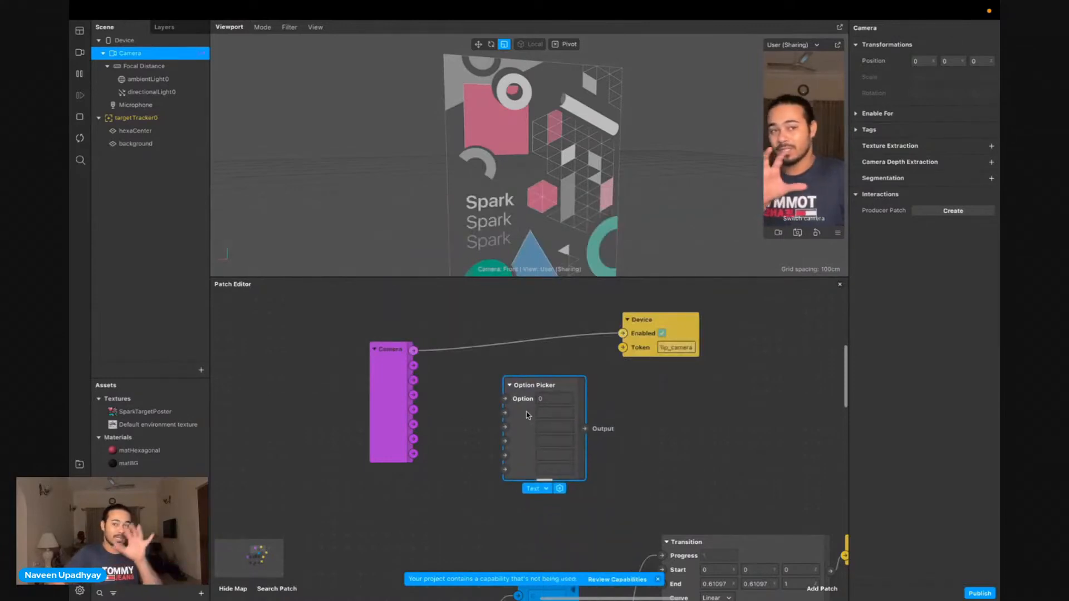
# Copy the Device patch's flip_camera token into the Option Picker's first option and connect the picker's output to the Device's Token input
pyautogui.click(597, 417)
pyautogui.click(554, 412)
pyautogui.click(675, 347)
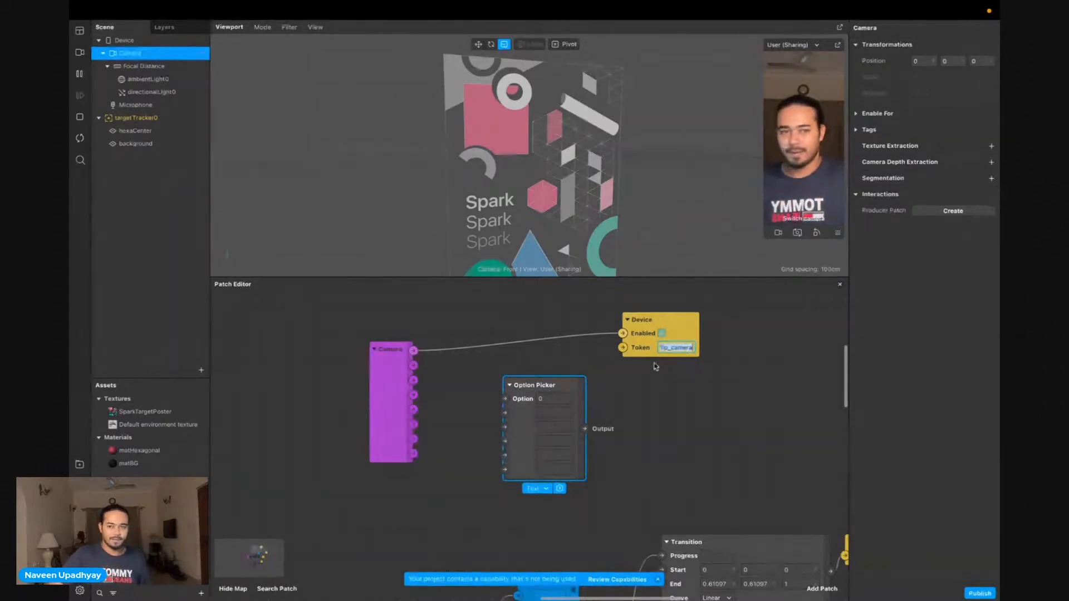
pyautogui.click(554, 413)
pyautogui.press('super+v')
pyautogui.click(644, 439)
pyautogui.click(553, 428)
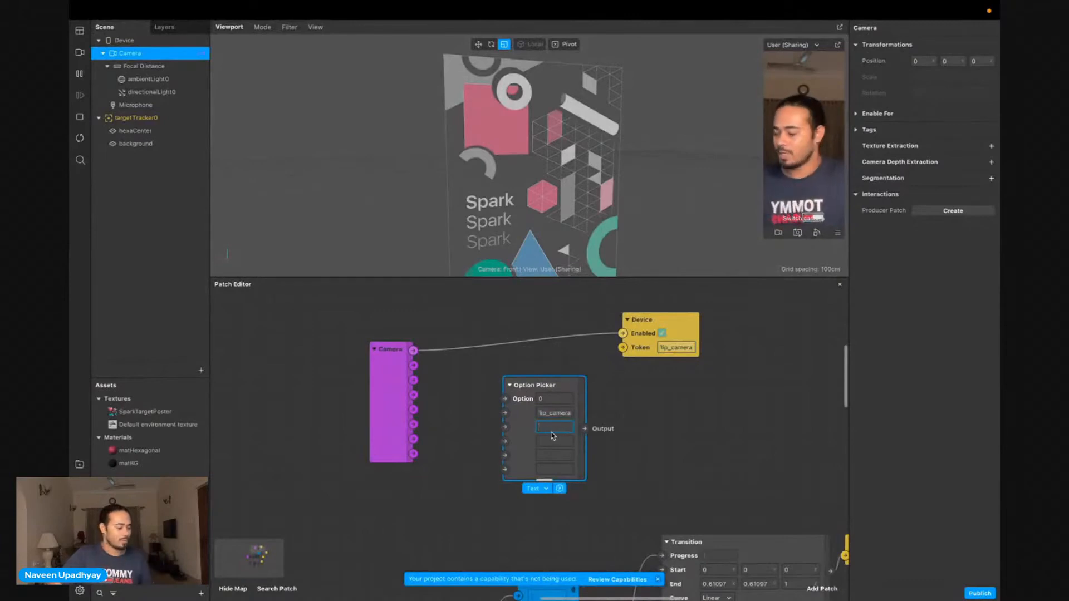
pyautogui.click(625, 447)
pyautogui.moveTo(585, 429); pyautogui.dragTo(622, 348)
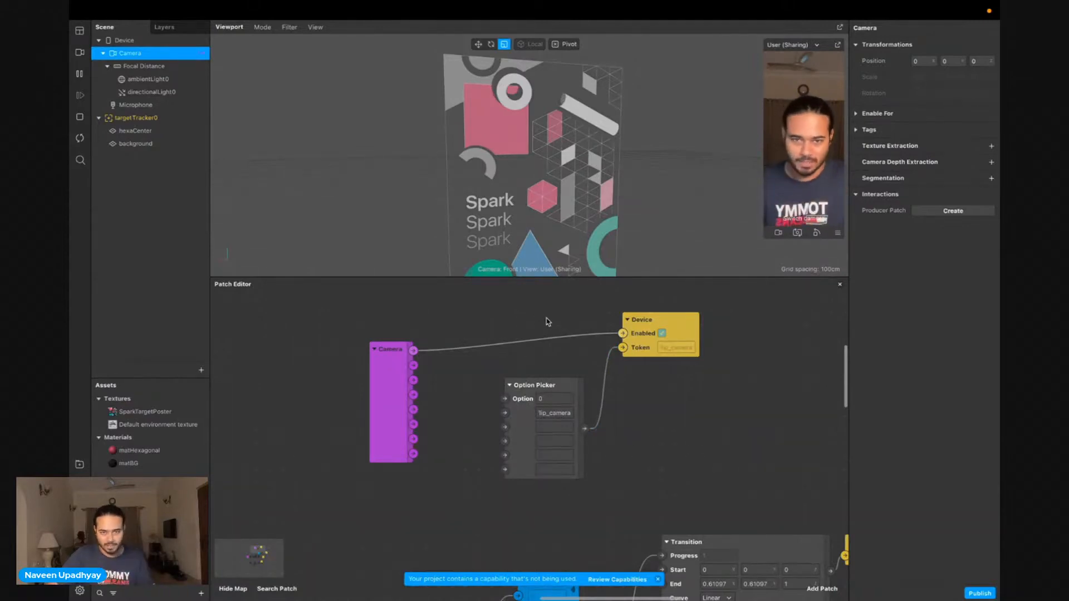
# Delete the Camera, Option Picker and Device patches together
pyautogui.moveTo(334, 312); pyautogui.dragTo(711, 461)
pyautogui.press('Delete')
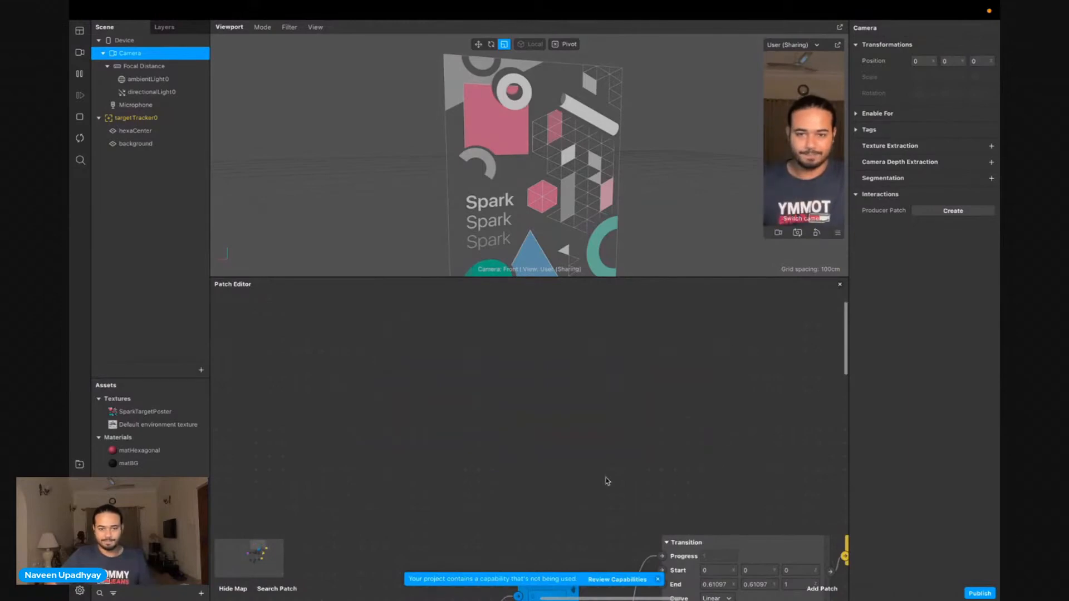
# Rename the Sender patch fed by the Pulse patch as targetFoundPulse and set its type to Pulse
pyautogui.scroll(-10, 613, 475)
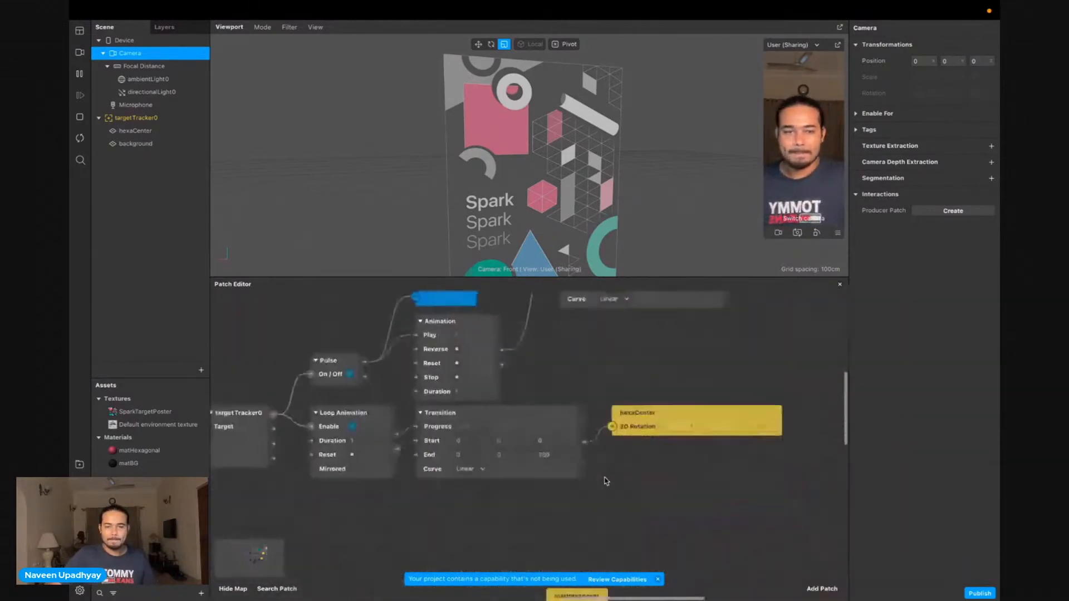
pyautogui.scroll(3, 607, 481)
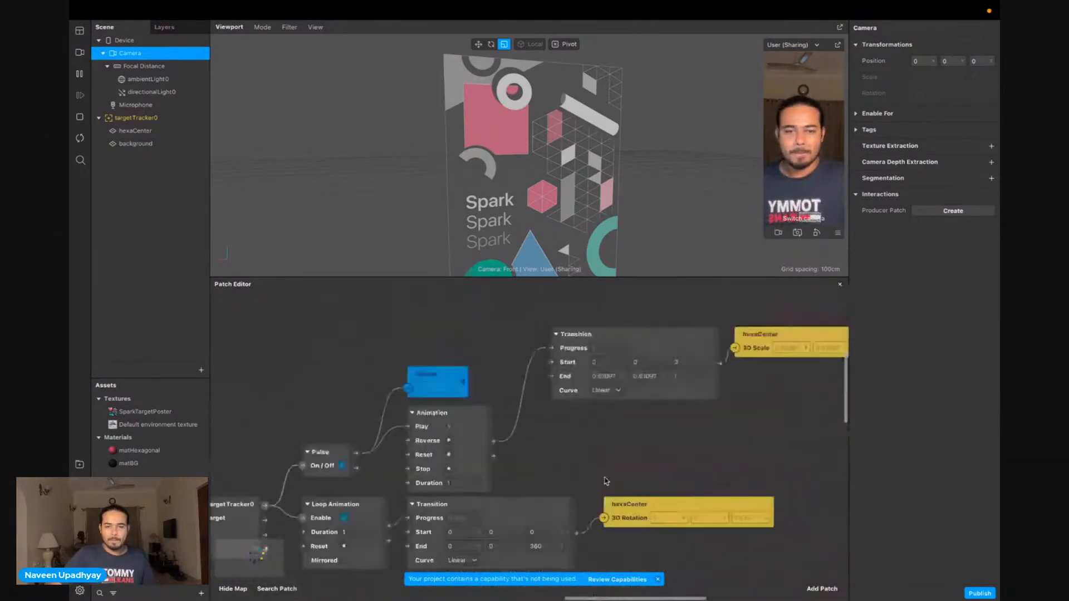
pyautogui.click(342, 464)
pyautogui.doubleClick(424, 381)
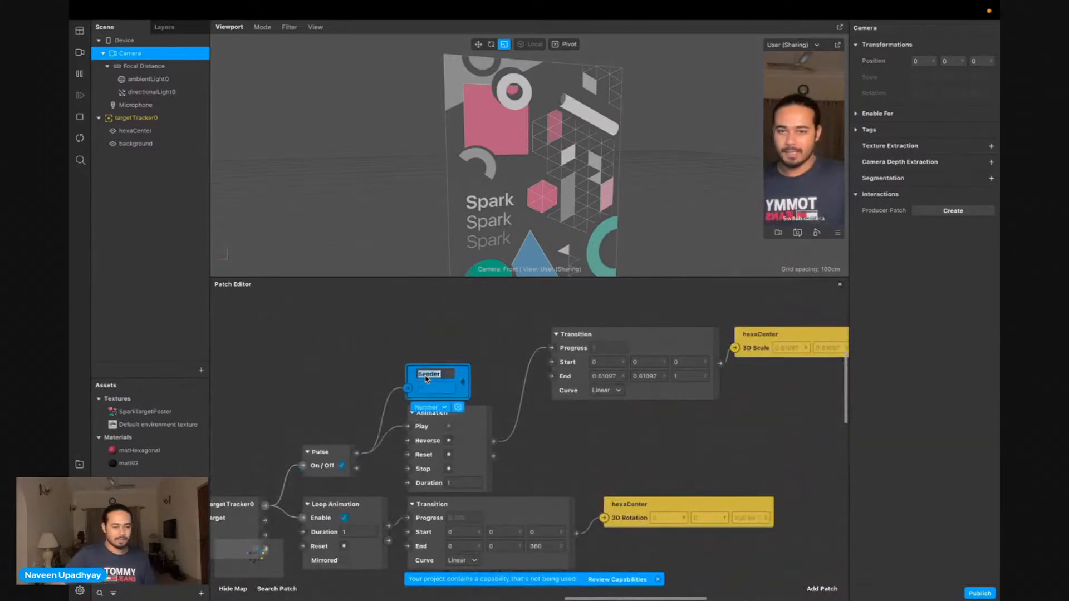
pyautogui.write('tr')
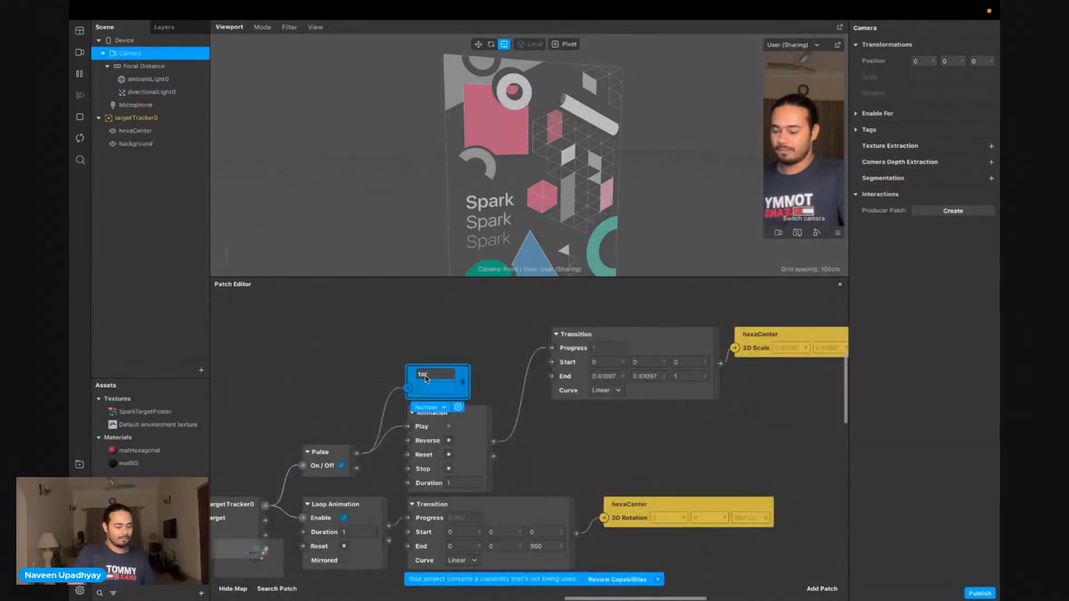
pyautogui.write('rgetFoundPulse')
pyautogui.press('Return')
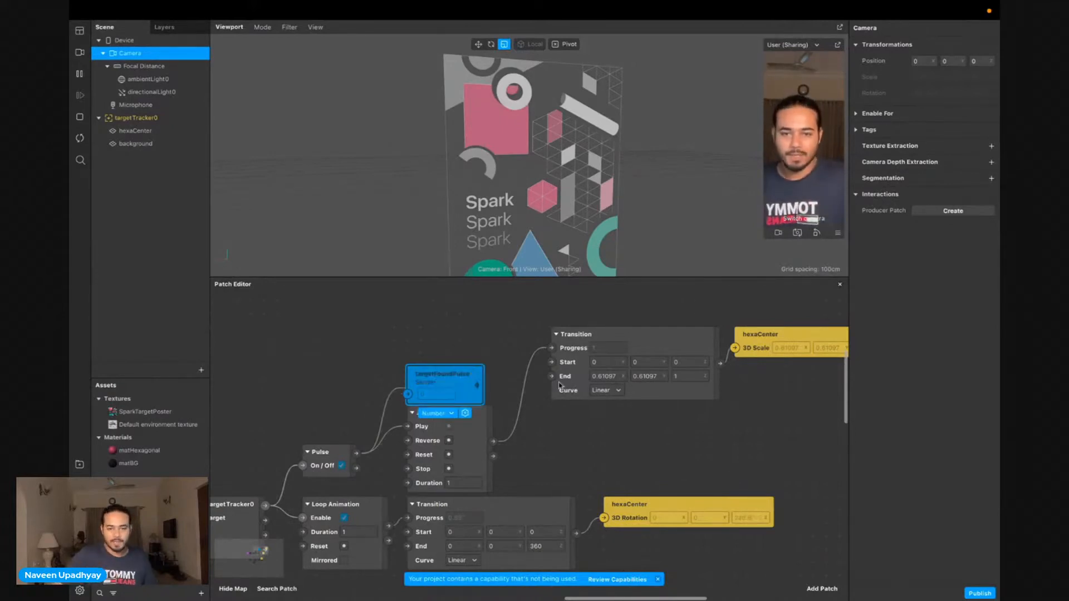
pyautogui.click(440, 414)
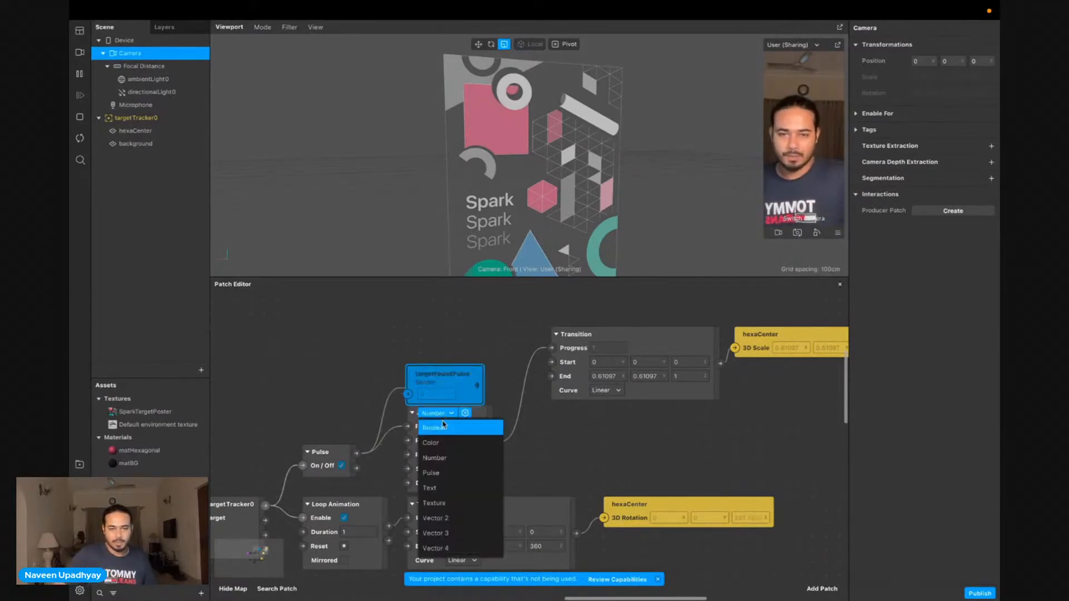
pyautogui.click(448, 473)
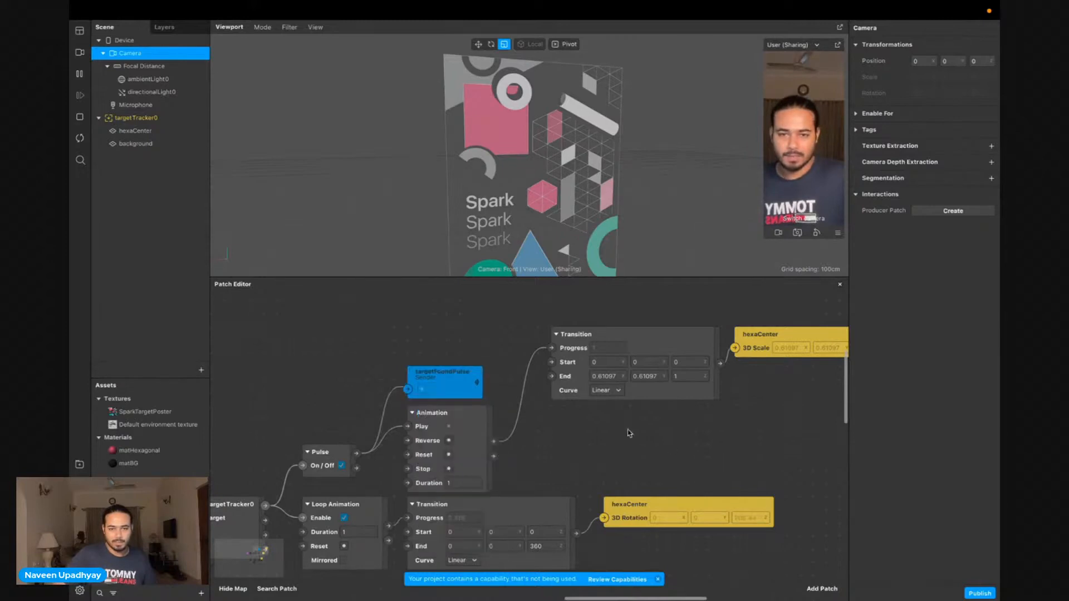
# Create a receiver for the targetFoundPulse sender and place it in an empty area away from the existing patches
pyautogui.scroll(2, 451, 401)
pyautogui.rightClick(449, 412)
pyautogui.click(479, 469)
pyautogui.moveTo(651, 410); pyautogui.dragTo(466, 395)
pyautogui.scroll(-1, 557, 504)
pyautogui.scroll(-5, 557, 504)
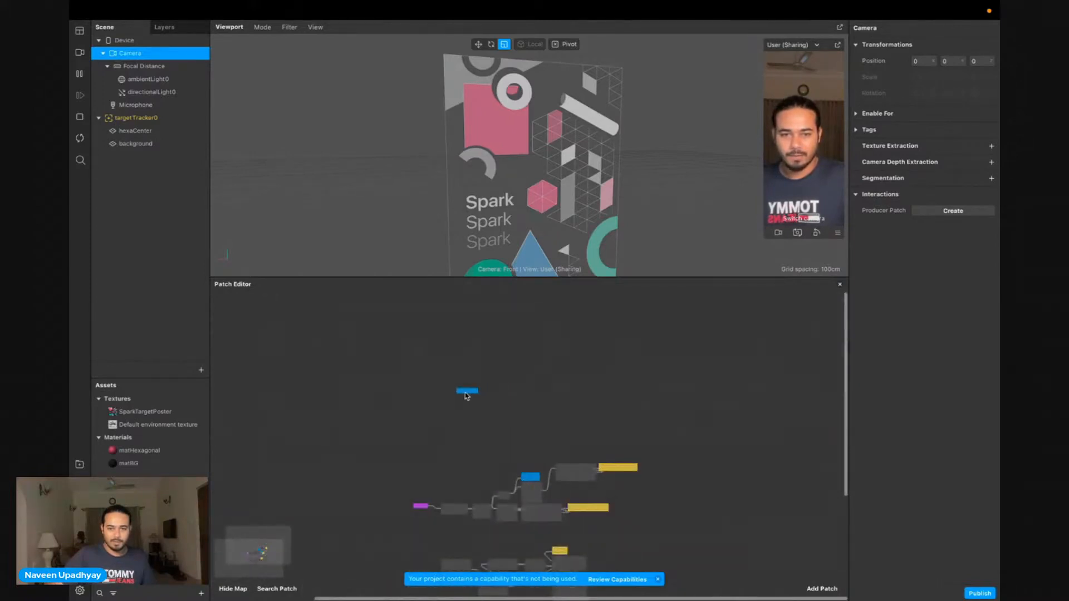
pyautogui.scroll(5, 467, 396)
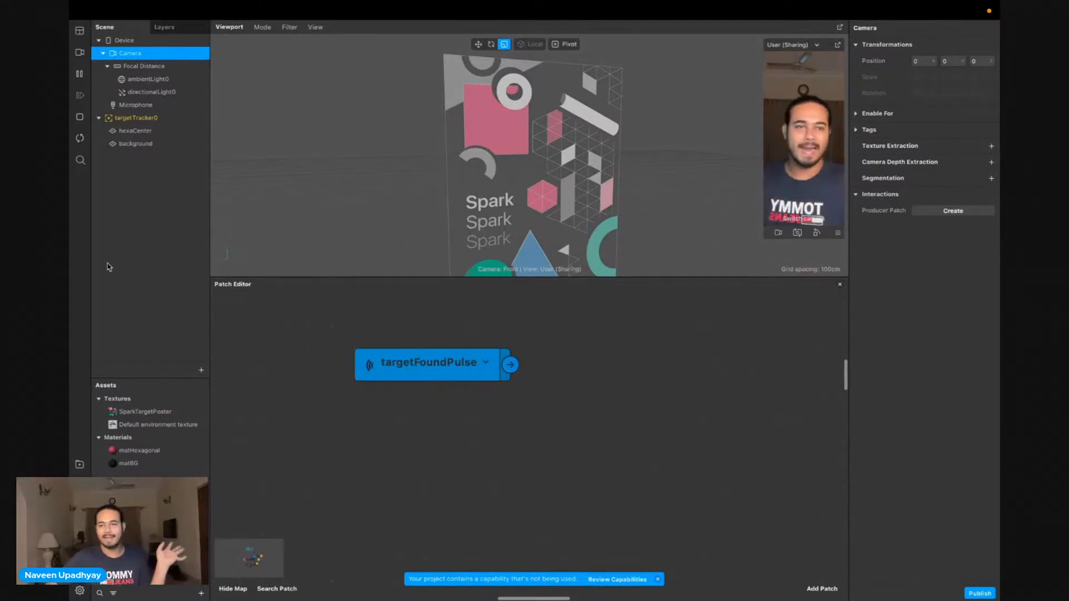
# Reorder the background plane above hexaCenter under targetTracker0
pyautogui.click(139, 146)
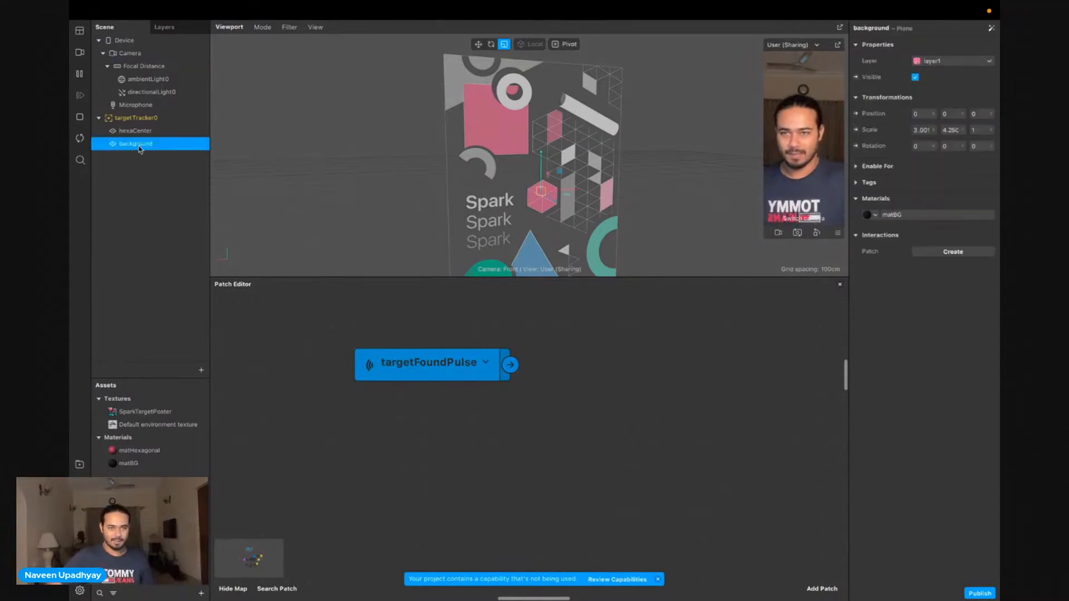
pyautogui.moveTo(132, 149); pyautogui.dragTo(138, 129)
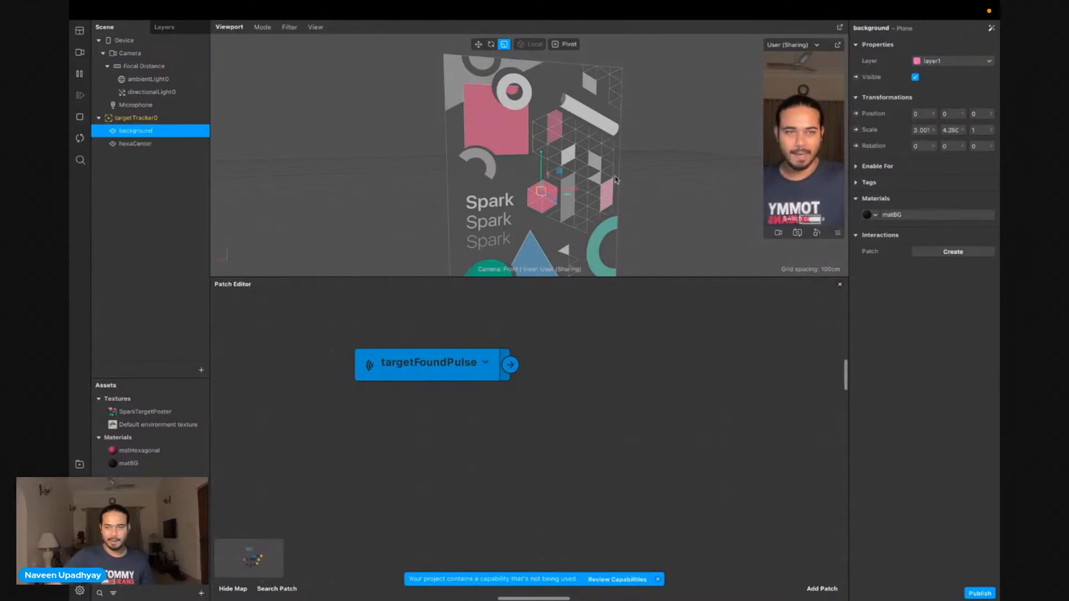
# Create a patch for matBG's Diffuse Texture and place it well apart from the targetFoundPulse receiver
pyautogui.click(950, 217)
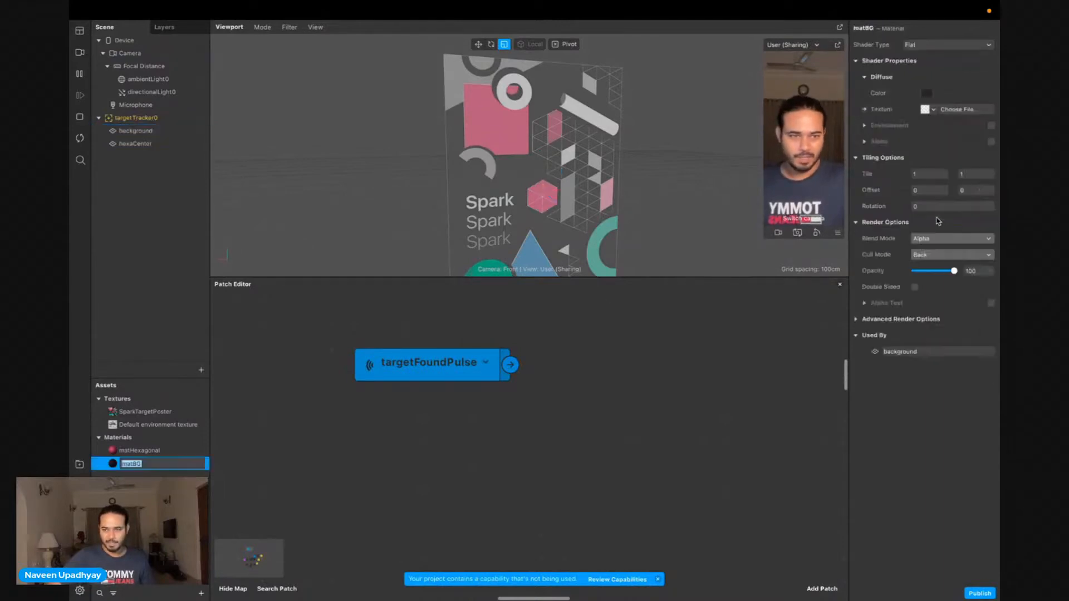
pyautogui.click(865, 110)
pyautogui.moveTo(584, 501); pyautogui.dragTo(711, 400)
pyautogui.hscroll(2, 528, 414)
pyautogui.moveTo(637, 388); pyautogui.dragTo(684, 388)
pyautogui.click(427, 420)
pyautogui.scroll(1, 427, 419)
pyautogui.hscroll(-1, 427, 420)
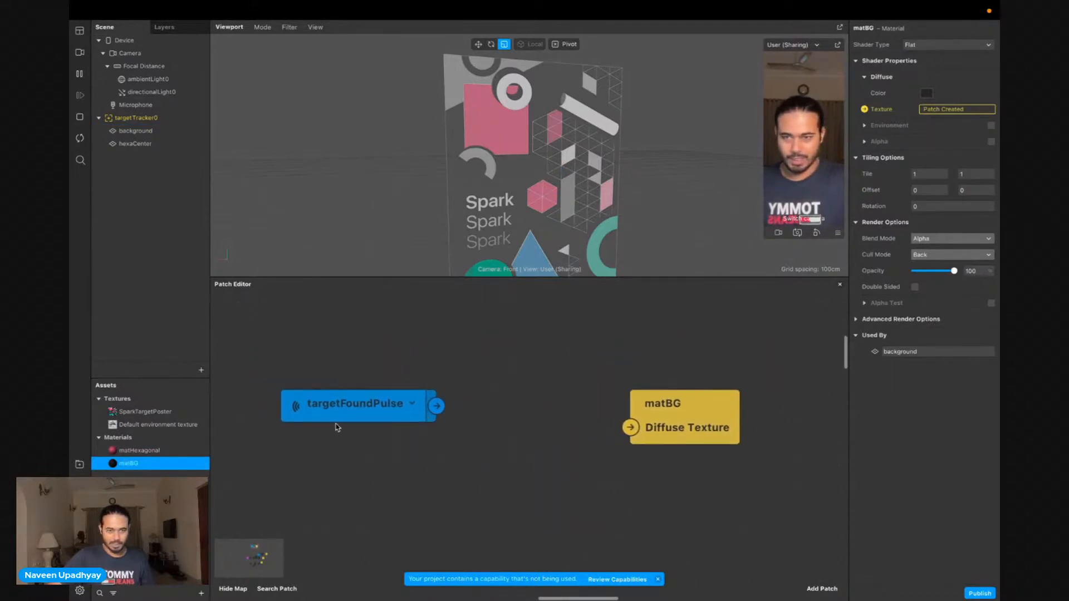
# Add an Animation patch with its Play input driven by targetFoundPulse, and space it out from the matBG patch
pyautogui.moveTo(336, 428); pyautogui.dragTo(289, 429)
pyautogui.moveTo(389, 405); pyautogui.dragTo(431, 405)
pyautogui.write('anim')
pyautogui.press('Return')
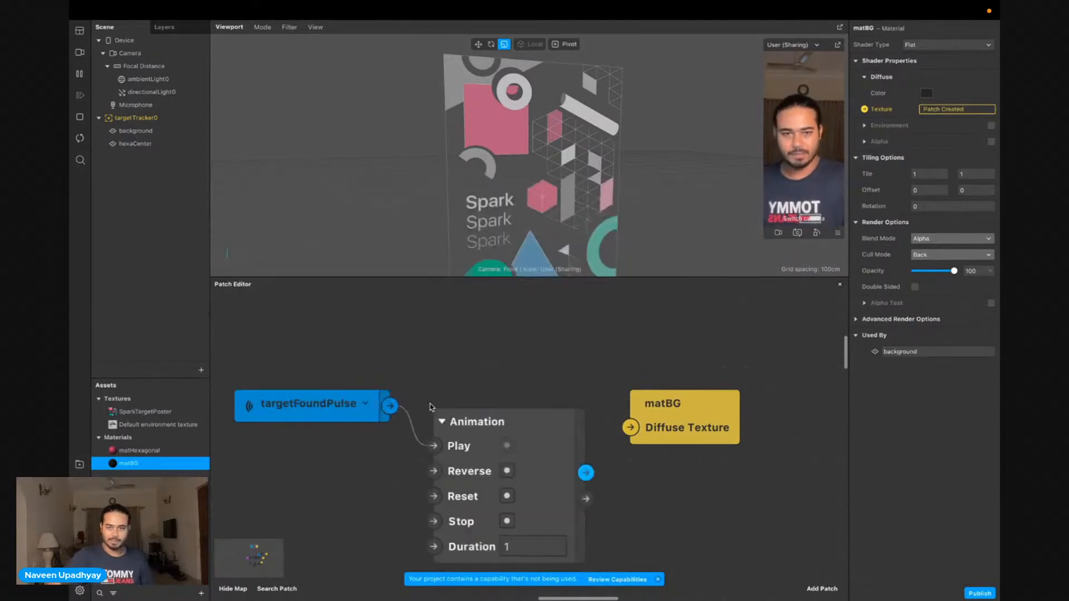
pyautogui.scroll(-1, 429, 403)
pyautogui.hscroll(1, 430, 404)
pyautogui.moveTo(503, 412); pyautogui.dragTo(515, 392)
pyautogui.click(669, 451)
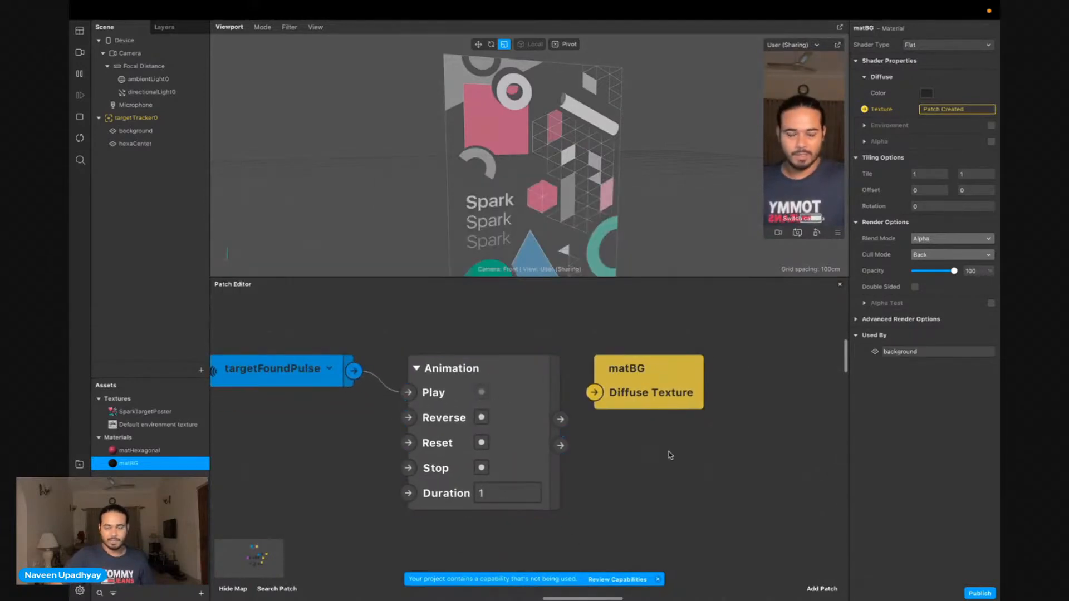
pyautogui.moveTo(677, 402); pyautogui.dragTo(747, 402)
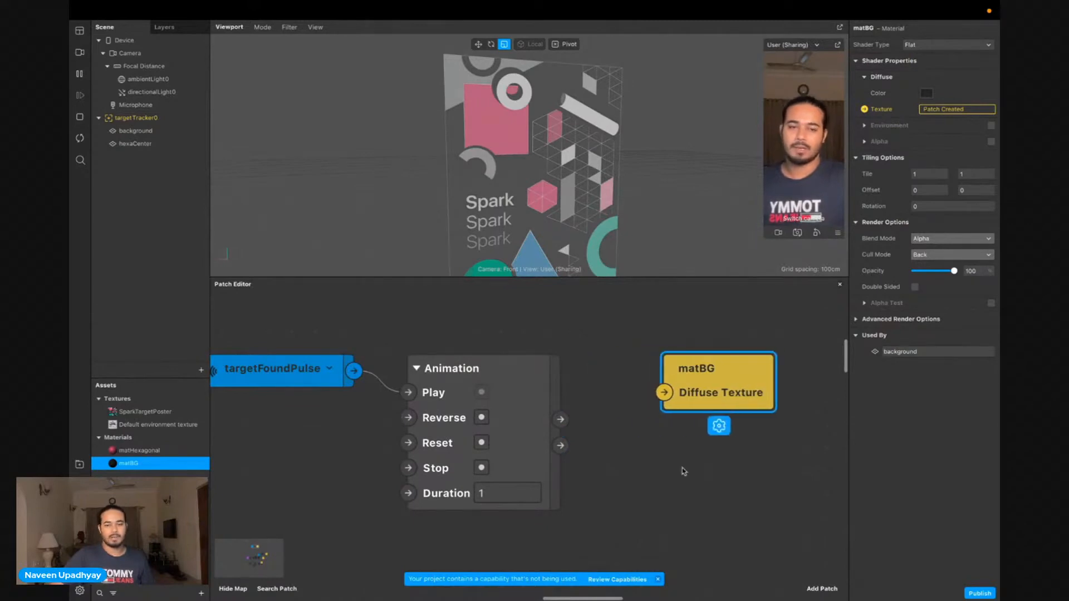
# Save matBG's current dark diffuse color as a reusable swatch in the color picker
pyautogui.click(930, 96)
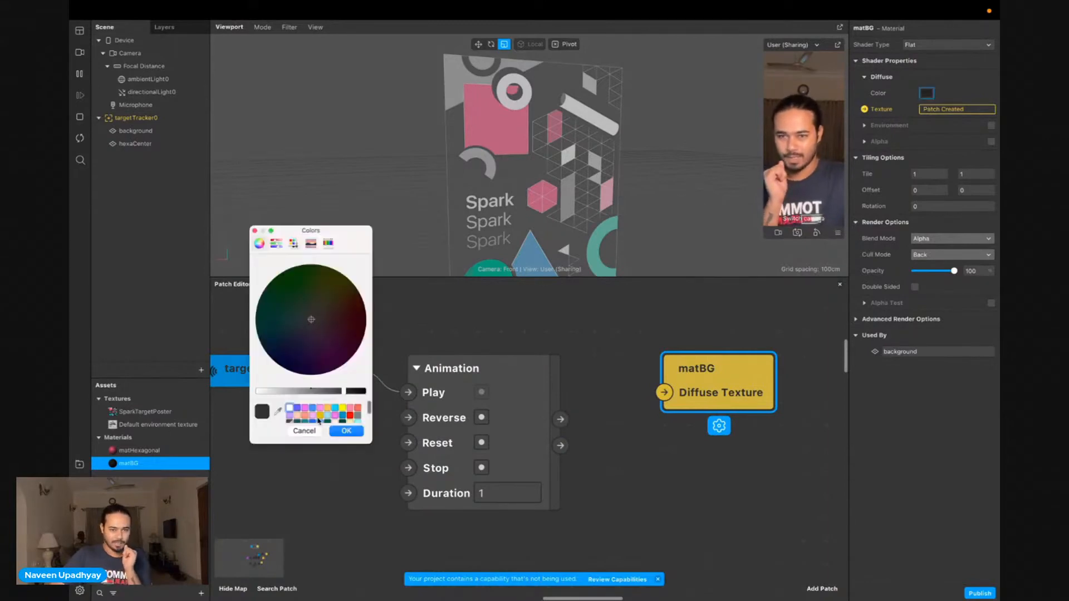
pyautogui.moveTo(264, 414); pyautogui.dragTo(297, 416)
pyautogui.click(345, 431)
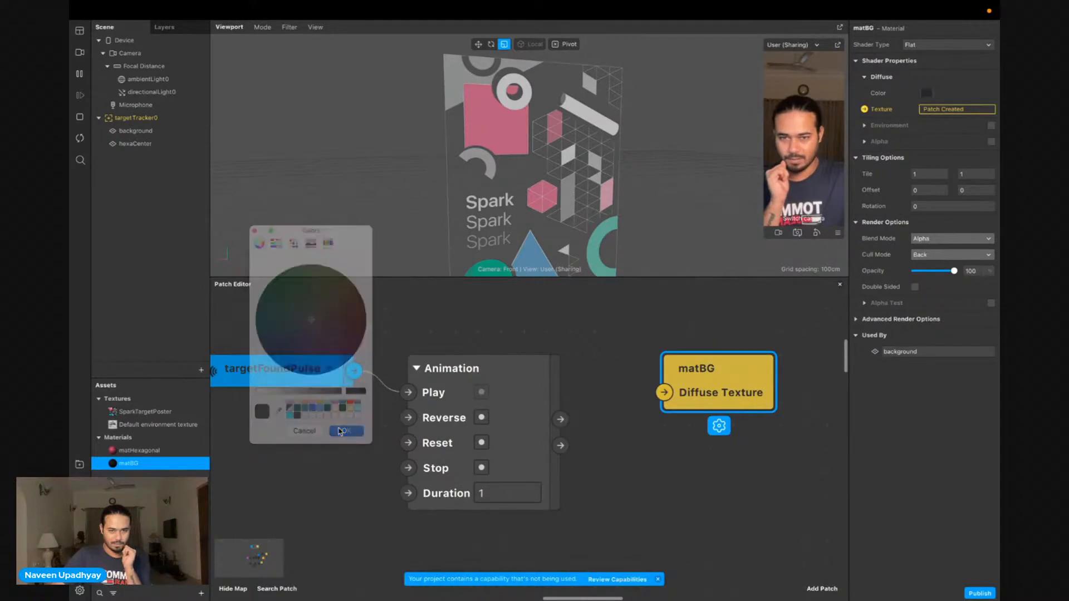
# Move the matBG patch farther from the Animation patch and add a Value patch just above the Animation patch
pyautogui.click(558, 432)
pyautogui.hscroll(2, 621, 434)
pyautogui.moveTo(668, 373); pyautogui.dragTo(758, 384)
pyautogui.scroll(3, 490, 407)
pyautogui.doubleClick(482, 397)
pyautogui.write('value')
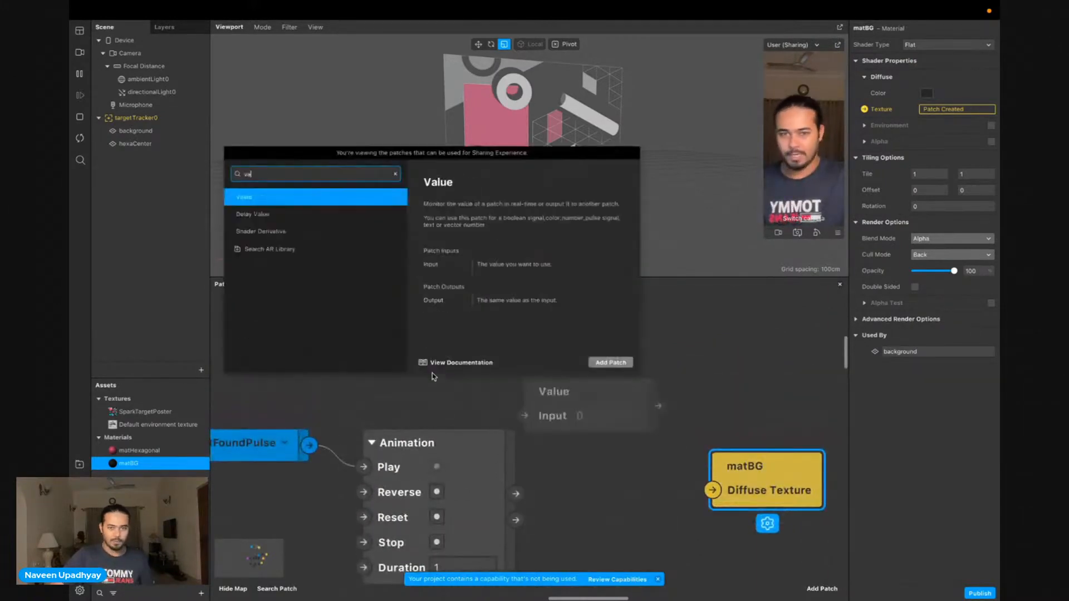
pyautogui.press('Return')
pyautogui.moveTo(598, 399); pyautogui.dragTo(437, 363)
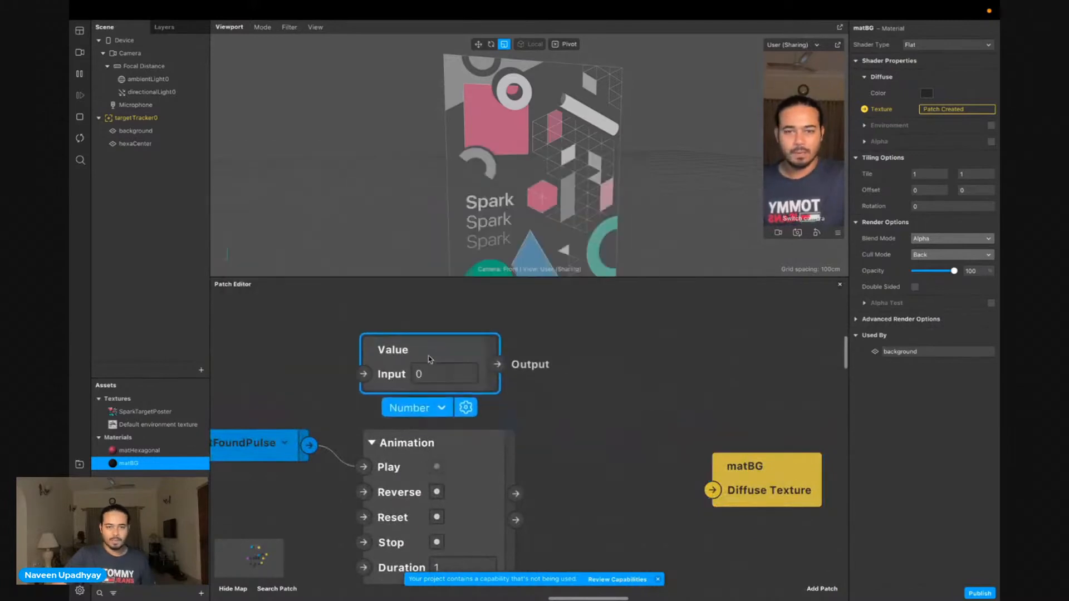
# Set the Value patch's type to Color and its input to the saved dark matBG swatch
pyautogui.click(428, 408)
pyautogui.click(425, 441)
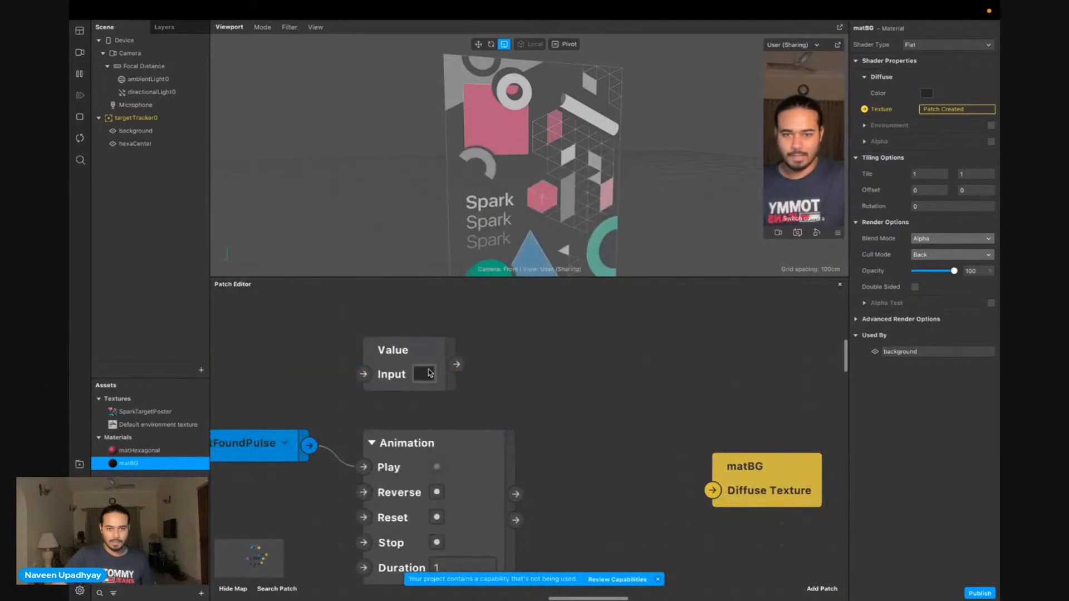
pyautogui.click(424, 374)
pyautogui.click(306, 414)
pyautogui.click(346, 431)
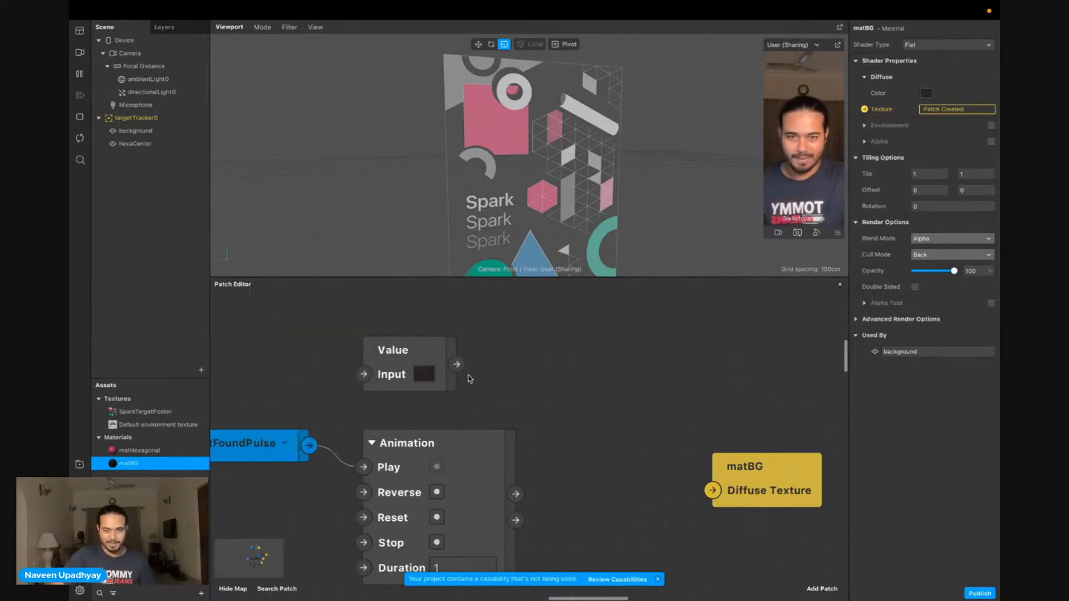
# Shift the Value and Animation patches slightly to make room for new patches before matBG
pyautogui.moveTo(456, 352); pyautogui.dragTo(521, 384)
pyautogui.click(532, 372)
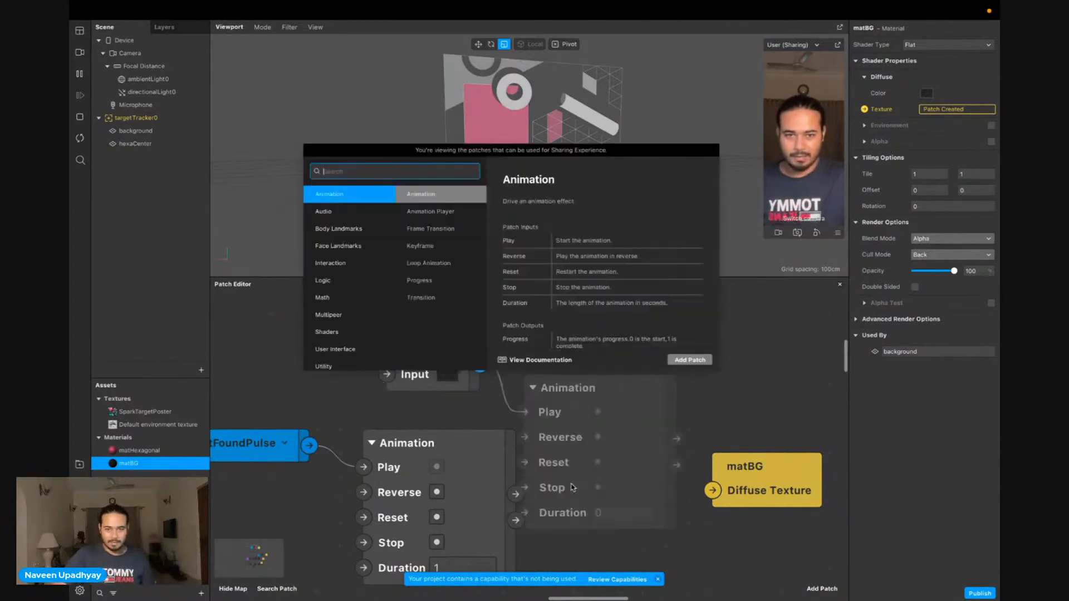
pyautogui.click(612, 533)
pyautogui.scroll(-2, 521, 507)
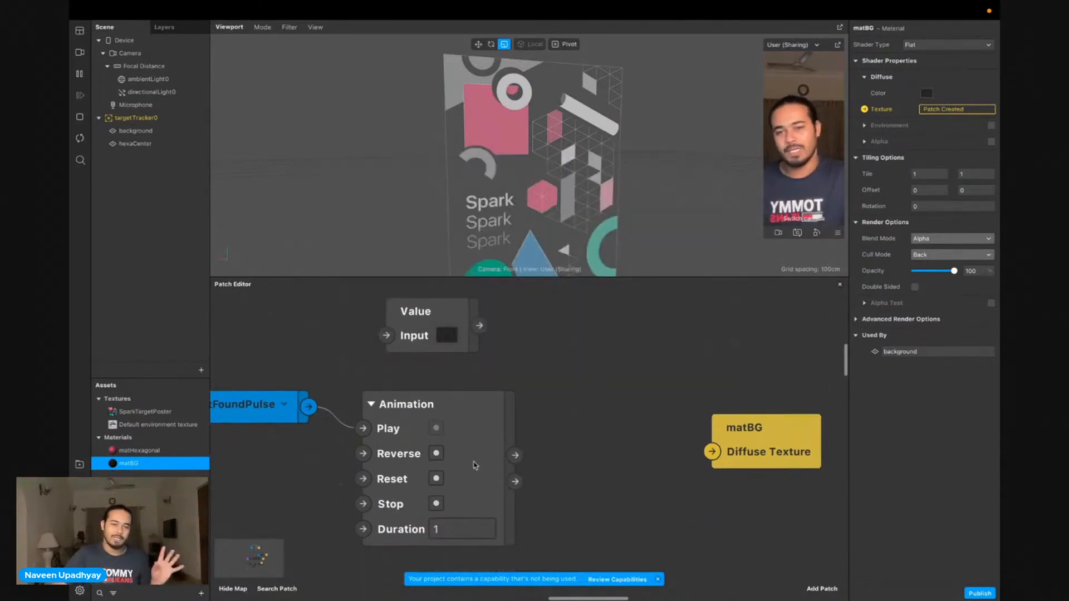
pyautogui.moveTo(475, 465); pyautogui.dragTo(452, 465)
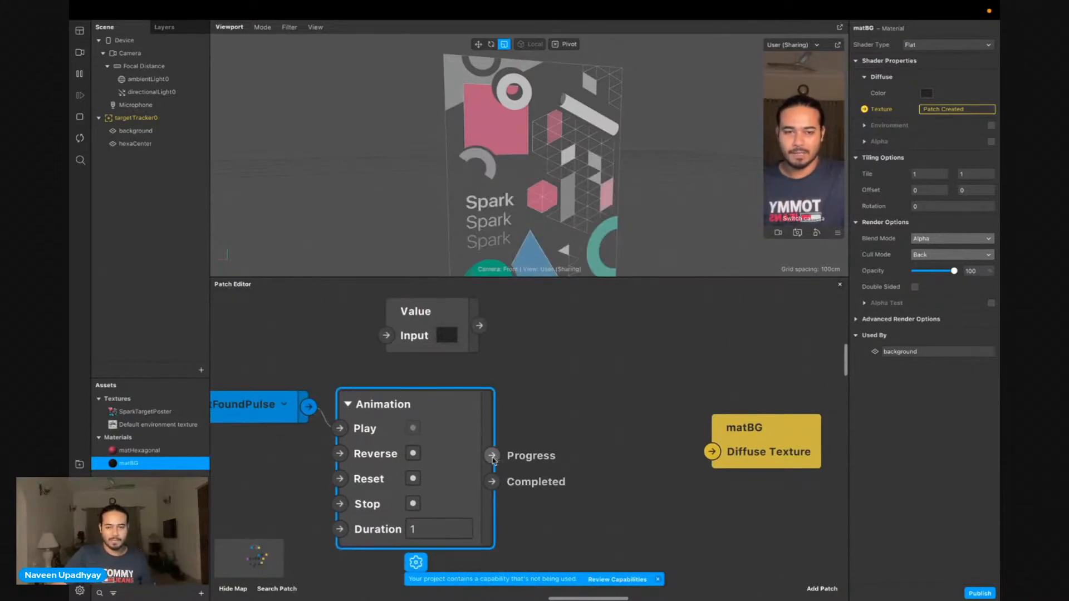
pyautogui.moveTo(492, 460); pyautogui.dragTo(518, 437)
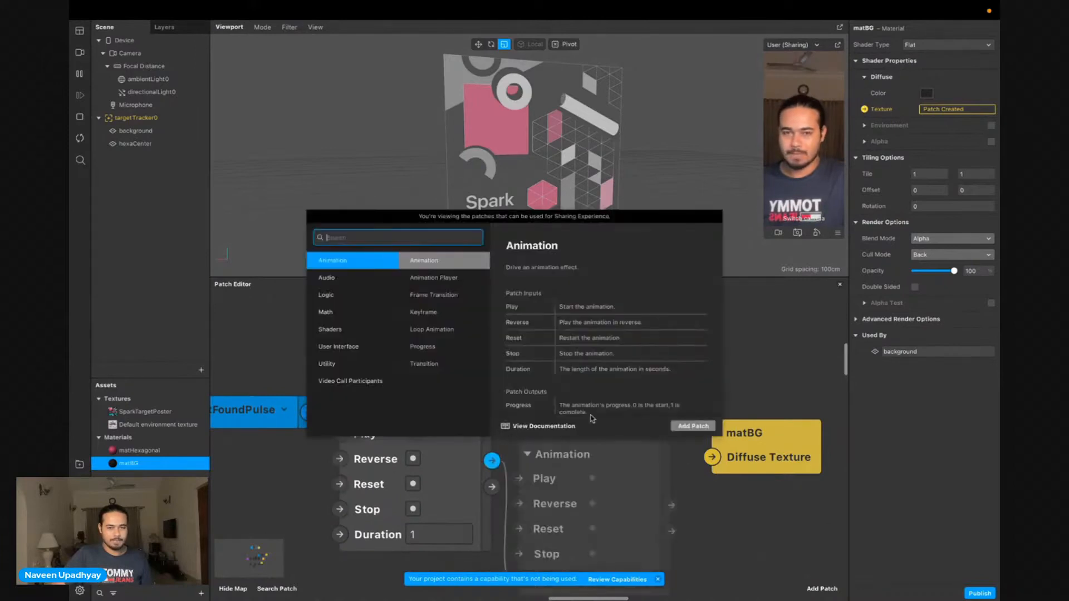
pyautogui.click(714, 516)
# Add a Swizzle patch connected to the color Value patch's output
pyautogui.moveTo(485, 333); pyautogui.dragTo(520, 359)
pyautogui.write('swiz')
pyautogui.press('Return')
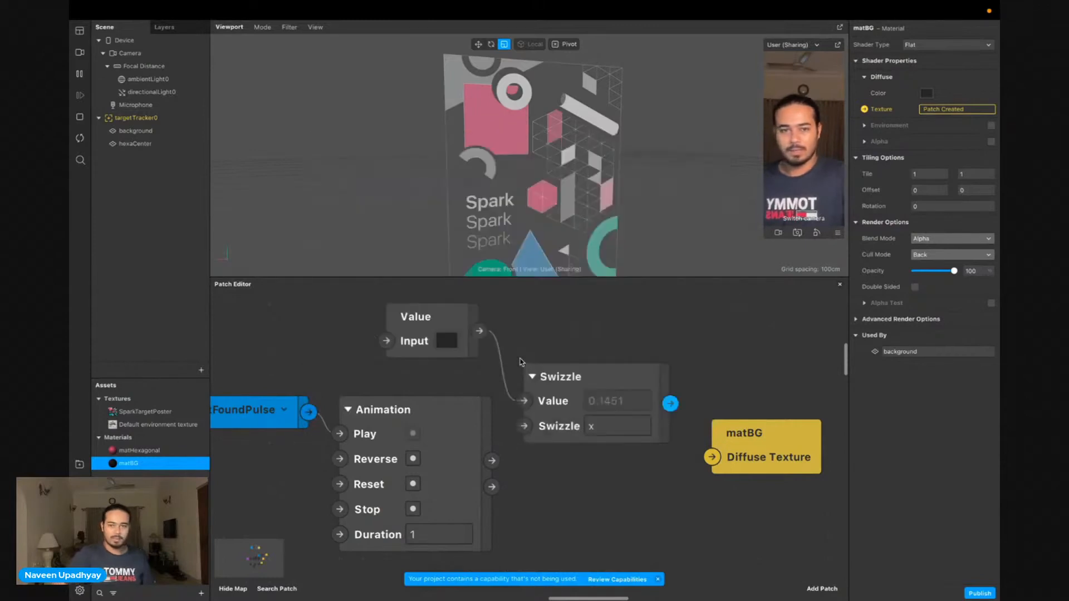
# Set the Swizzle patch's swizzle to xyz0 and move the patch level with the color Value patch
pyautogui.click(626, 429)
pyautogui.write('yz0')
pyautogui.press('Return')
pyautogui.scroll(1, 627, 429)
pyautogui.moveTo(614, 416); pyautogui.dragTo(616, 356)
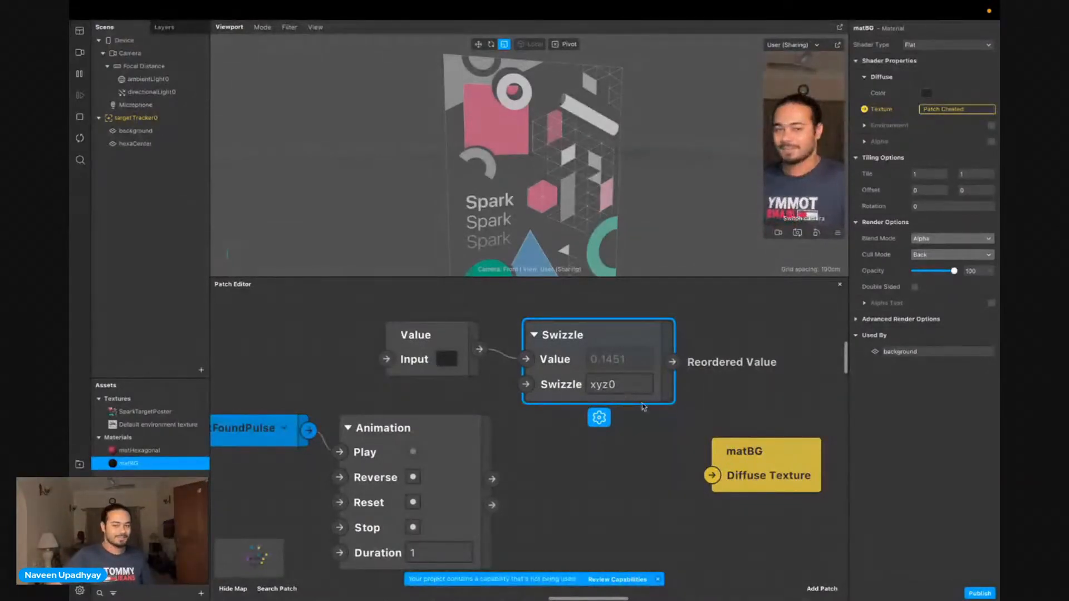
# Move the Value and Swizzle patches together farther above the Animation patch
pyautogui.scroll(-1, 618, 393)
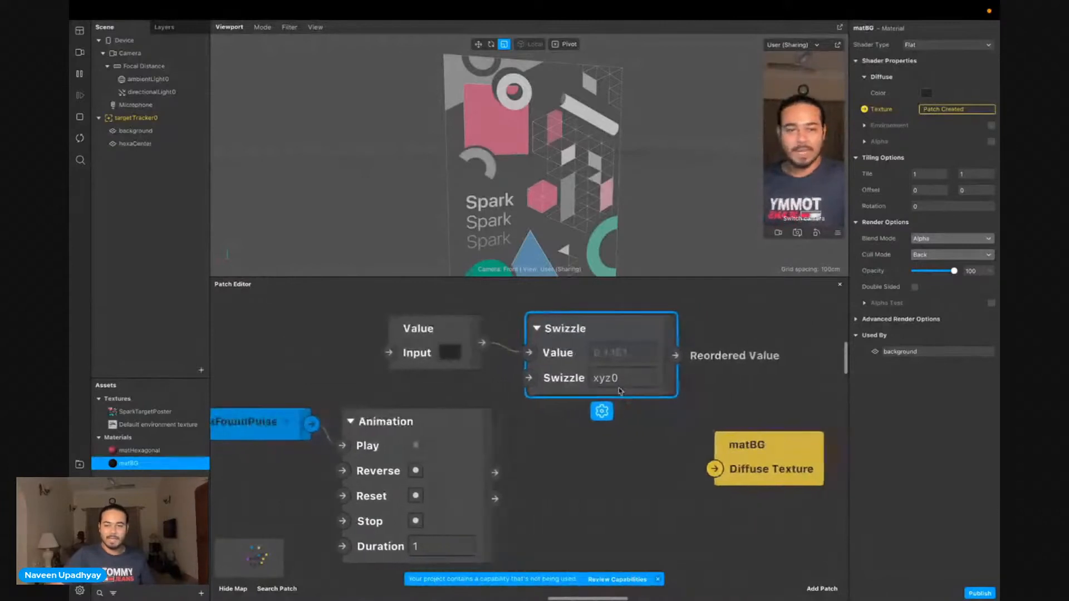
pyautogui.hscroll(2, 619, 391)
pyautogui.click(646, 394)
pyautogui.scroll(3, 573, 369)
pyautogui.moveTo(417, 383); pyautogui.dragTo(539, 342)
pyautogui.click(526, 475)
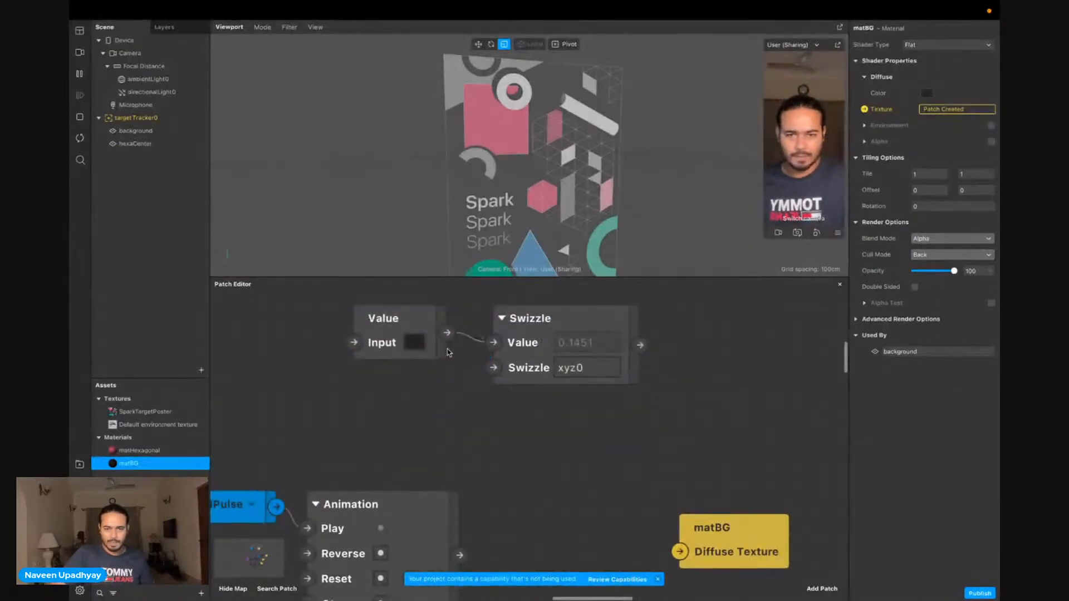
# Add a Mix patch, place it below the Swizzle patch, and shift the matBG patch aside to make room
pyautogui.moveTo(446, 332); pyautogui.dragTo(568, 445)
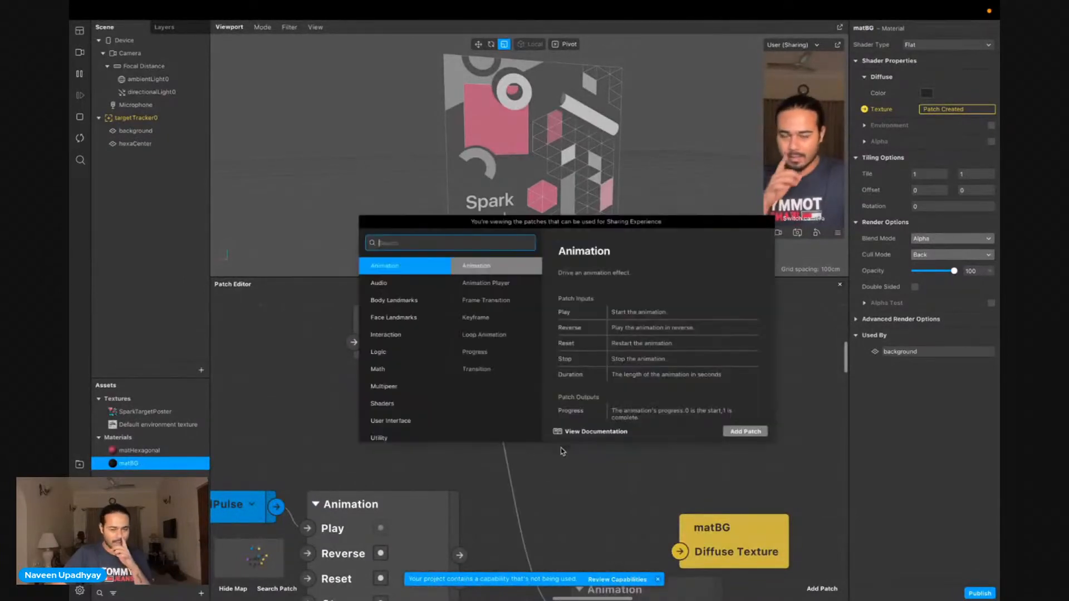
pyautogui.click(582, 499)
pyautogui.doubleClick(612, 432)
pyautogui.write('mix')
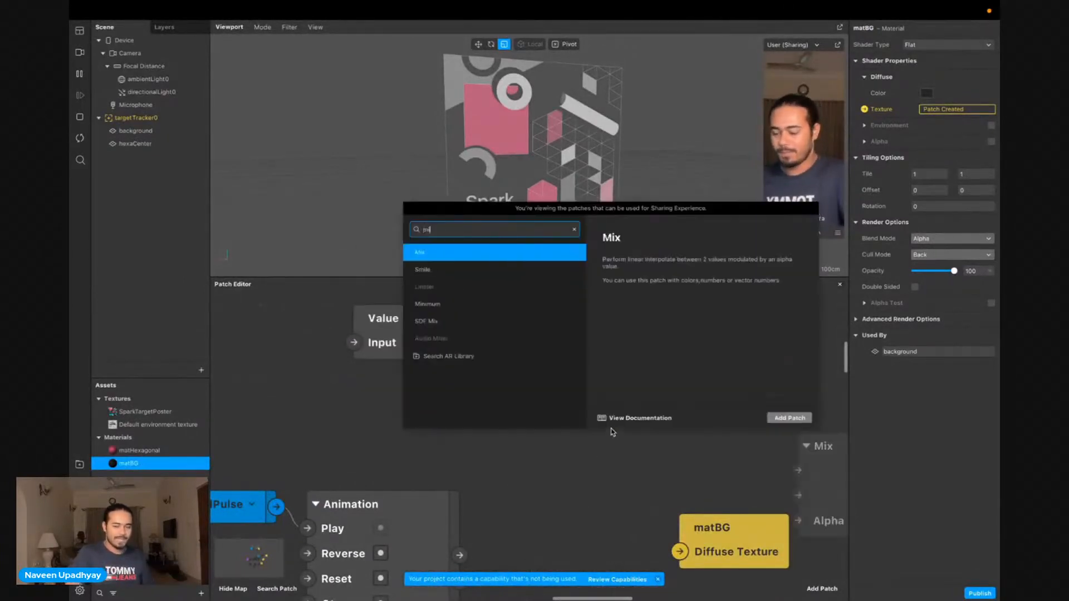
pyautogui.press('Return')
pyautogui.hscroll(2, 612, 432)
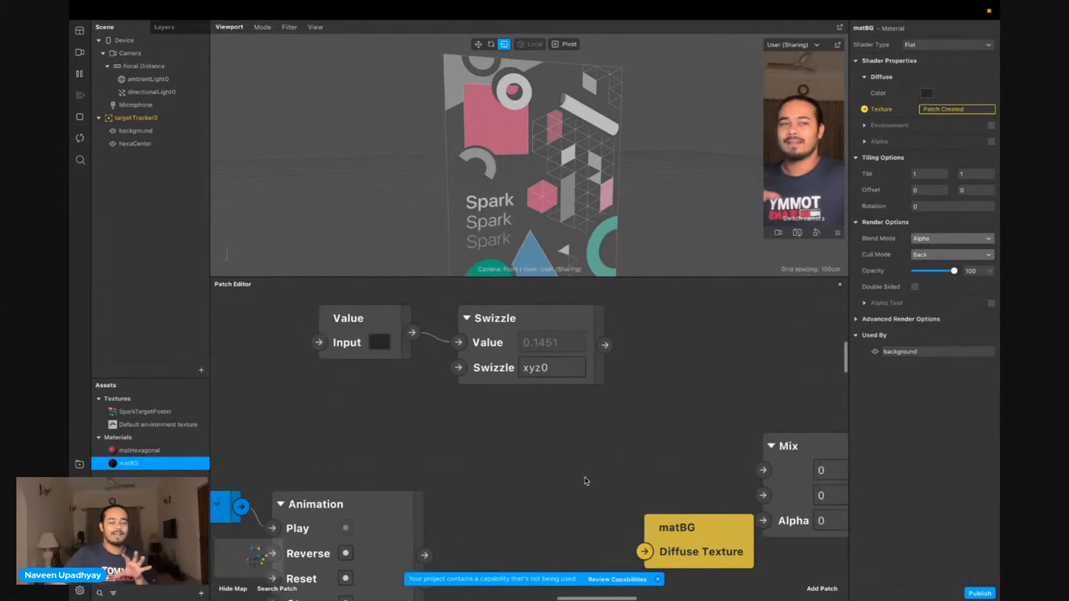
pyautogui.moveTo(779, 461); pyautogui.dragTo(566, 449)
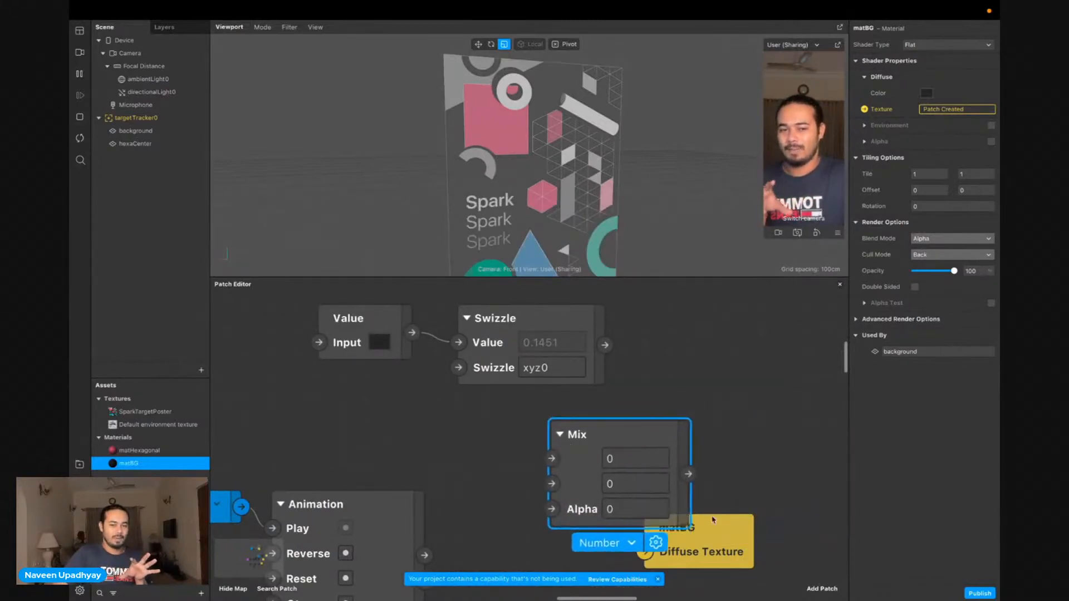
pyautogui.moveTo(734, 529); pyautogui.dragTo(778, 526)
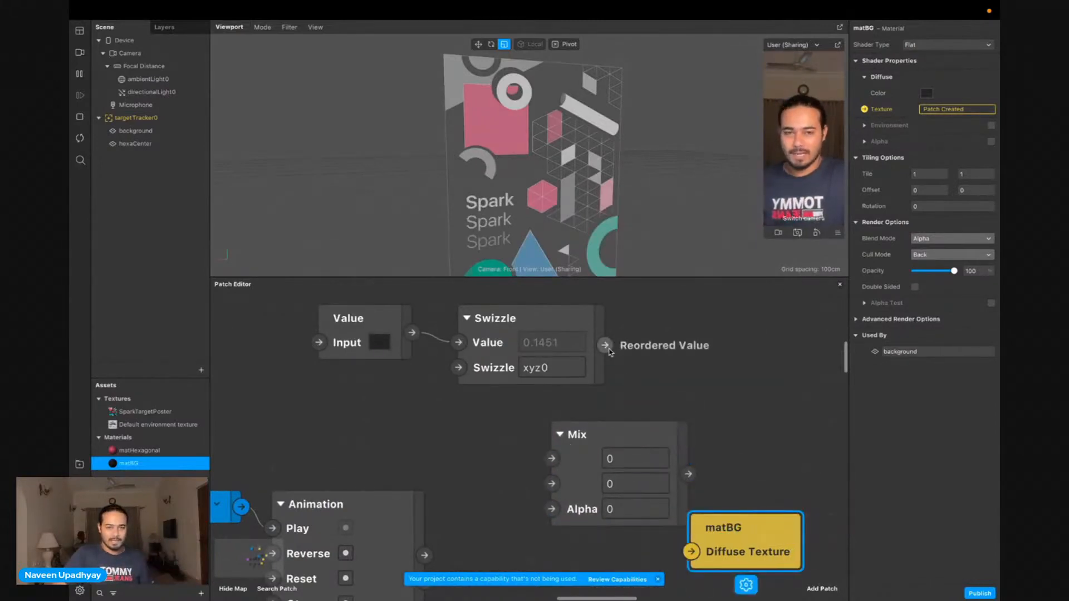
# Enlarge the Patch Editor by shrinking the viewport above it
pyautogui.scroll(-1, 538, 416)
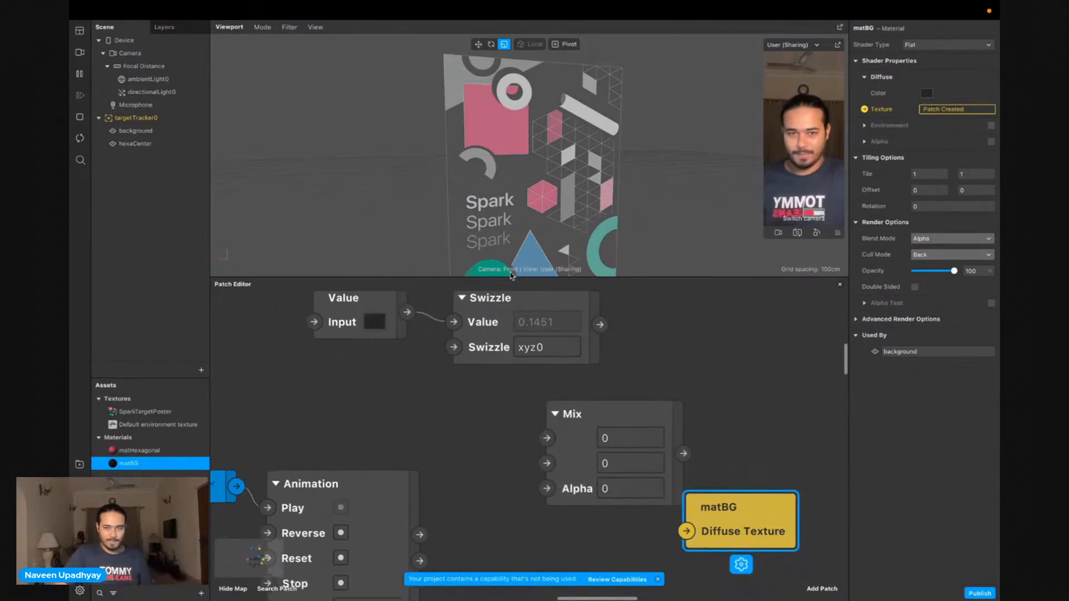
pyautogui.moveTo(509, 277); pyautogui.dragTo(508, 187)
pyautogui.scroll(1, 507, 235)
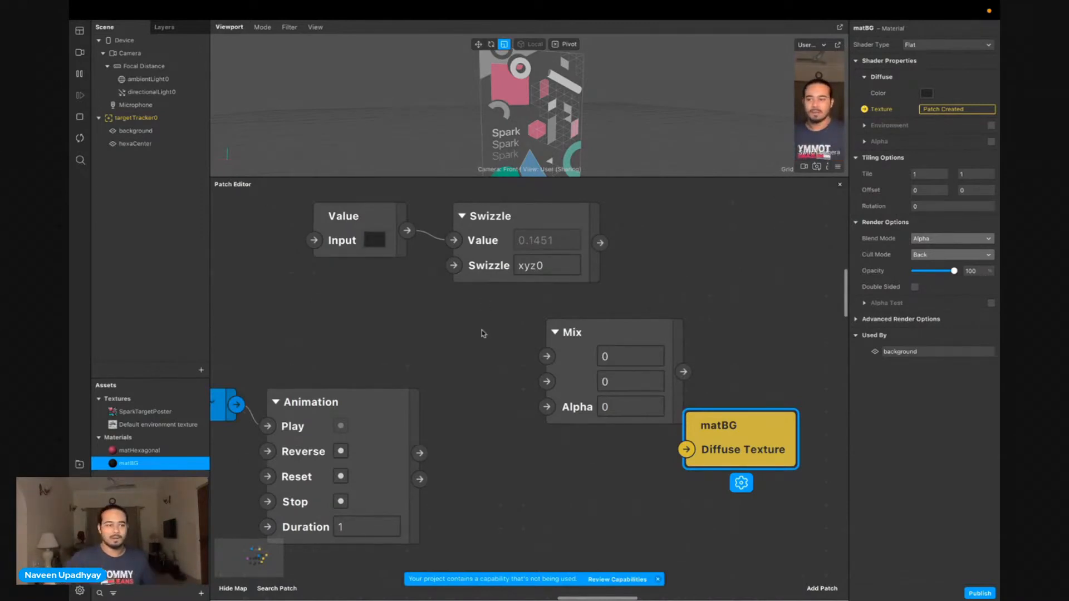
# Set the Mix patch's Alpha to 1 to demonstrate the second input
pyautogui.moveTo(594, 251); pyautogui.dragTo(595, 252)
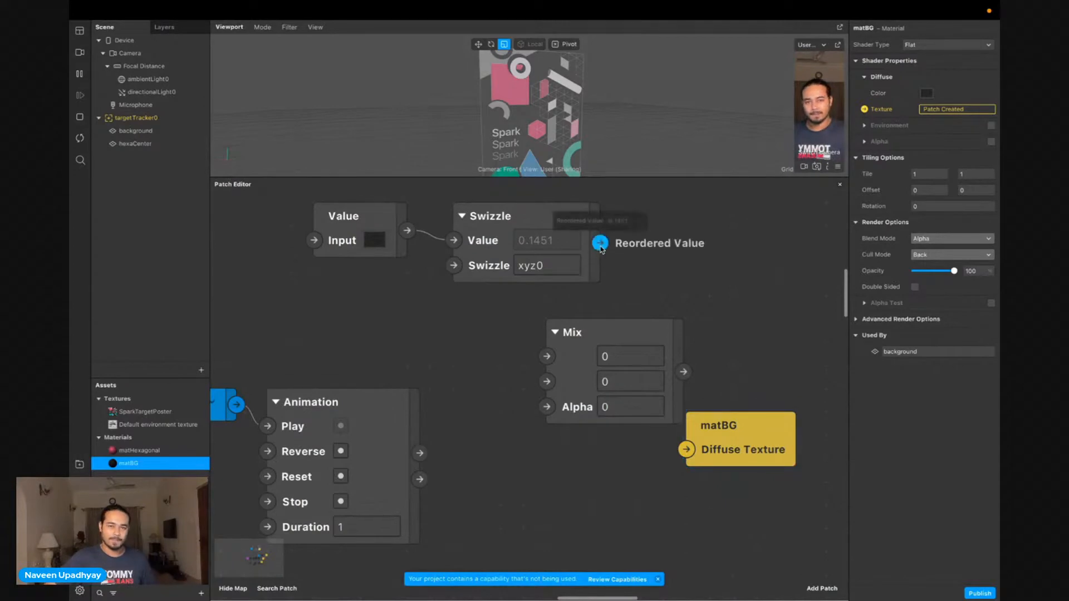
pyautogui.click(618, 408)
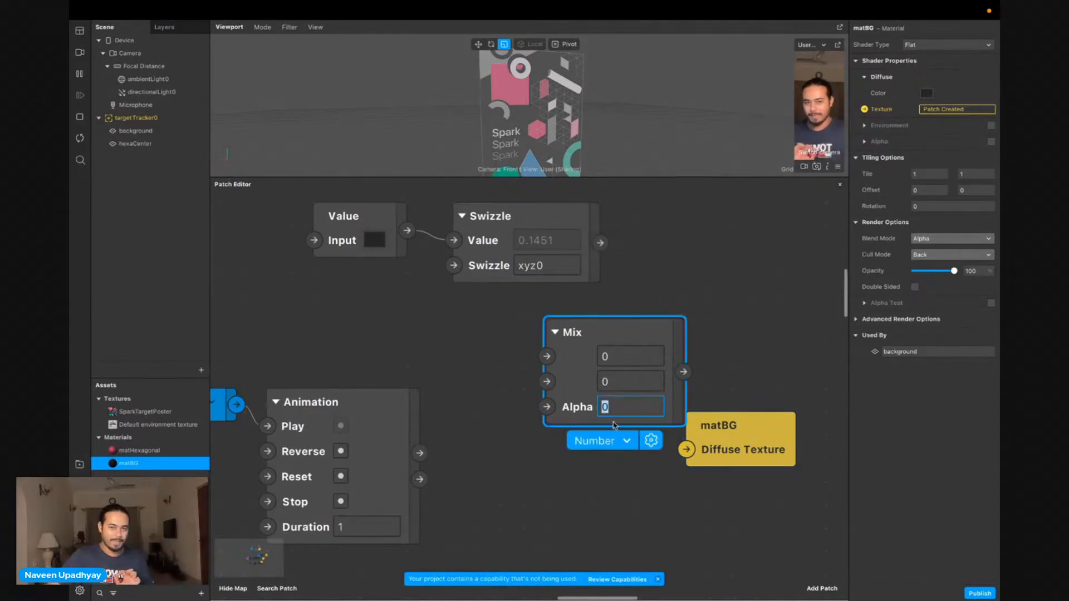
pyautogui.click(602, 477)
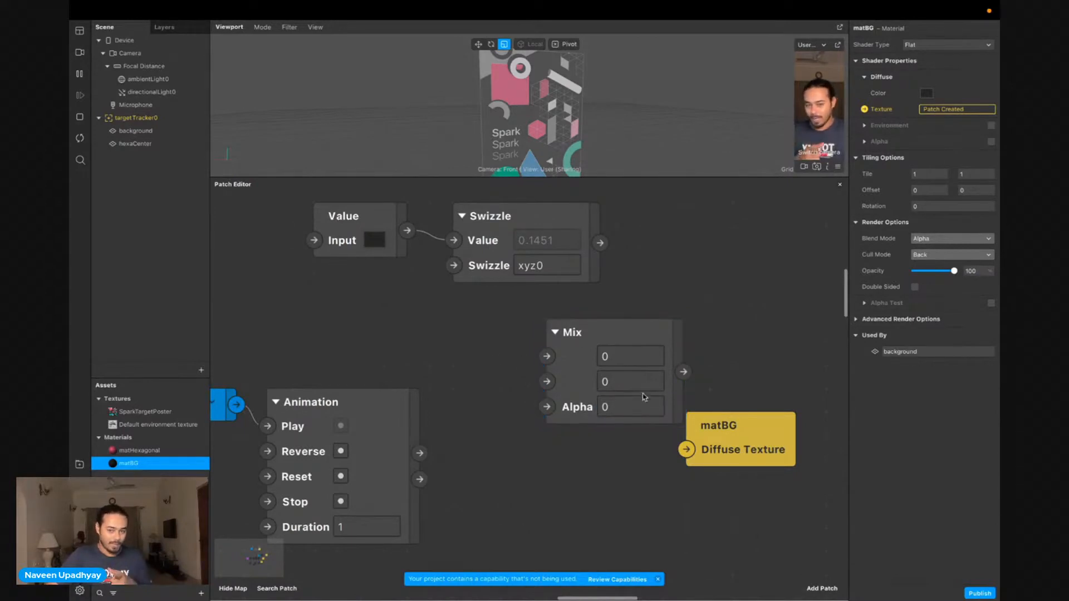
pyautogui.click(623, 407)
pyautogui.write('1')
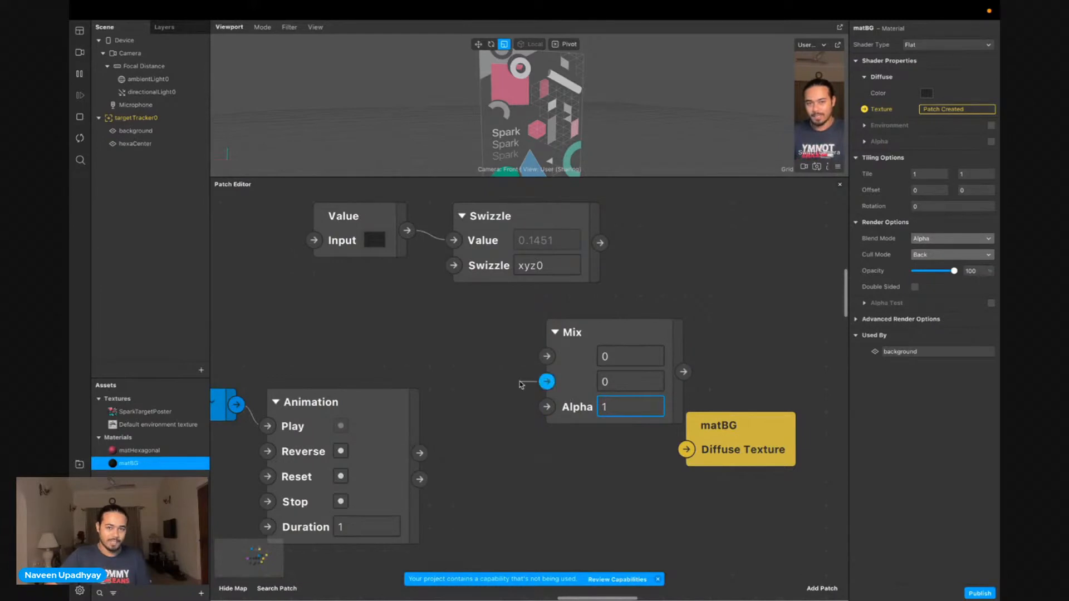
pyautogui.click(531, 318)
pyautogui.moveTo(534, 412); pyautogui.dragTo(615, 296)
pyautogui.click(615, 297)
# Switch the Mix patch's Alpha to 0 and back to 1 to compare its two inputs
pyautogui.click(625, 403)
pyautogui.press('BackSpace')
pyautogui.write('0')
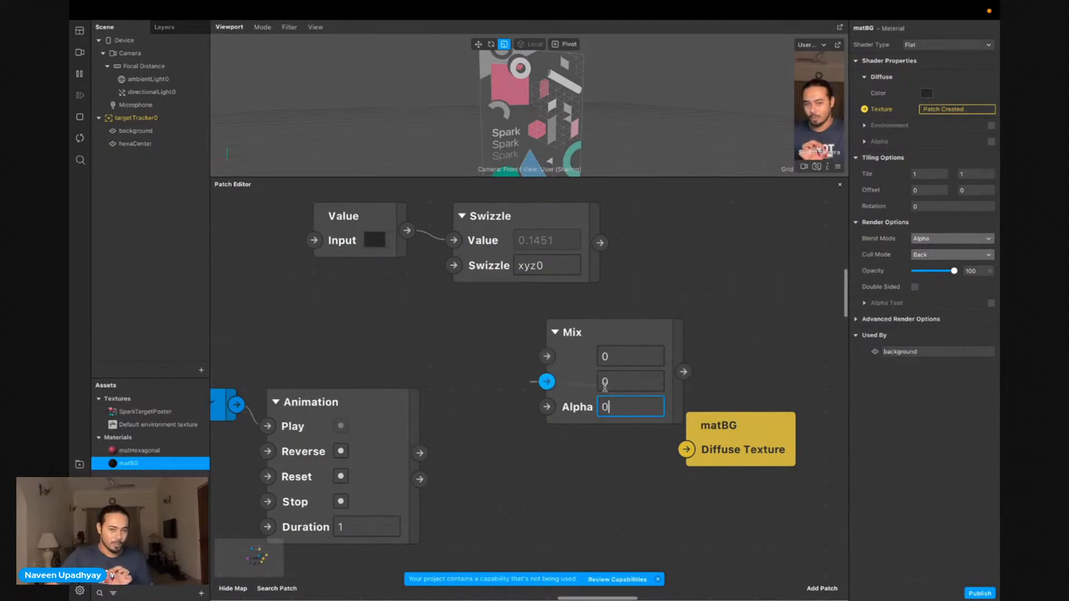
pyautogui.click(592, 445)
pyautogui.click(623, 412)
pyautogui.write('1')
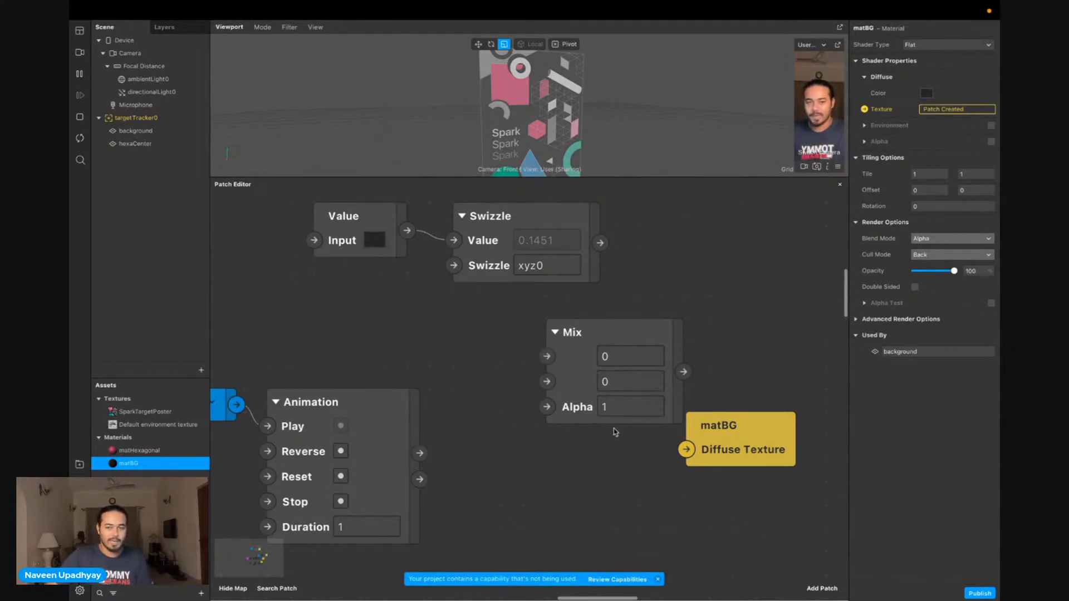
# Try 0.5 as the Mix patch's Alpha to demonstrate an even blend, and return it to 0
pyautogui.write('0.5')
pyautogui.press('Return')
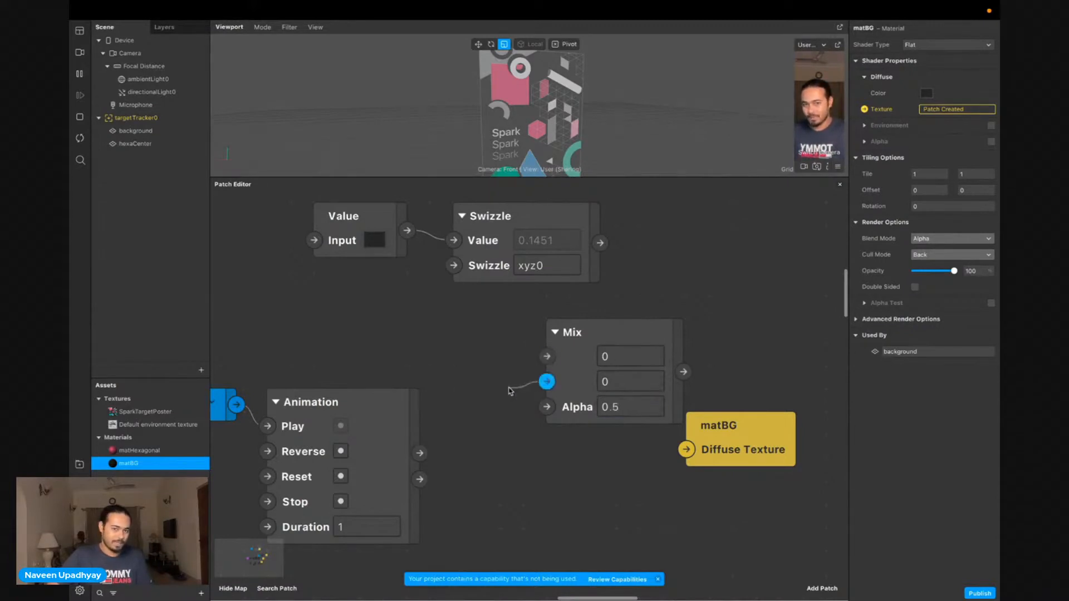
pyautogui.click(627, 407)
pyautogui.write('0')
pyautogui.press('Return')
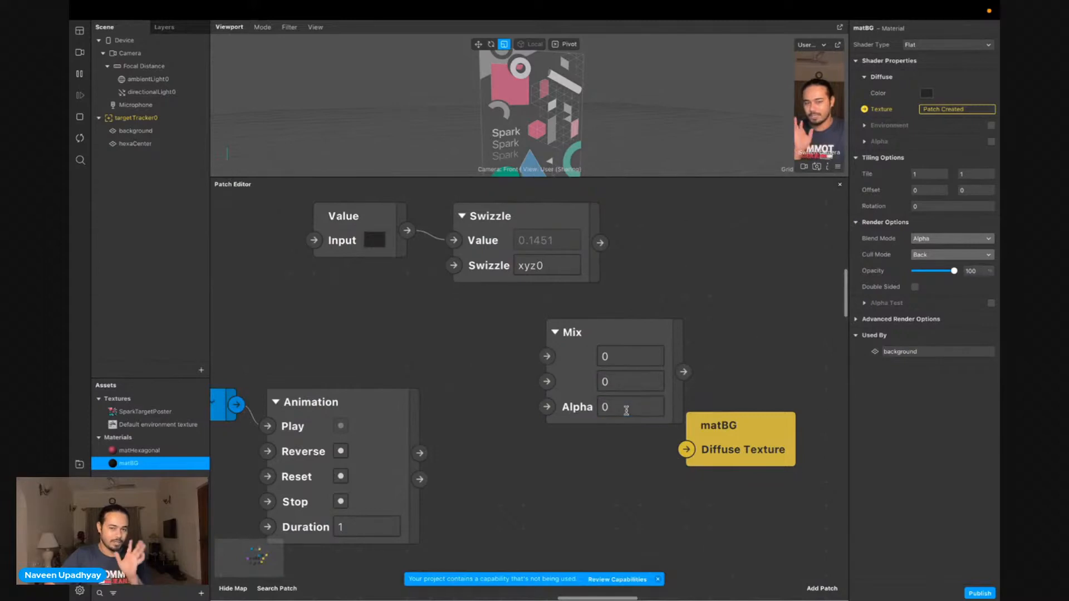
# Connect the Swizzle output to the Mix patch's first input and the color Value output to its second input
pyautogui.moveTo(601, 243); pyautogui.dragTo(547, 356)
pyautogui.moveTo(407, 230); pyautogui.dragTo(546, 382)
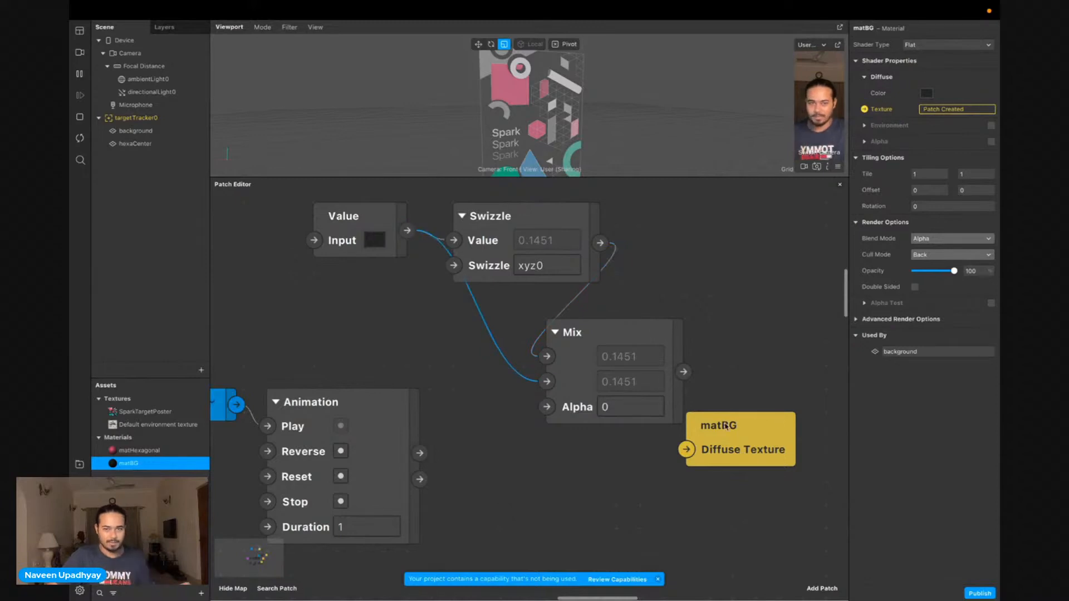
# Move matBG farther from Mix, connect Mix's output to matBG's Diffuse Texture, and connect the Animation Progress to Mix's Alpha
pyautogui.hscroll(2, 726, 427)
pyautogui.moveTo(726, 427); pyautogui.dragTo(772, 428)
pyautogui.moveTo(654, 372); pyautogui.dragTo(699, 449)
pyautogui.moveTo(390, 453); pyautogui.dragTo(516, 407)
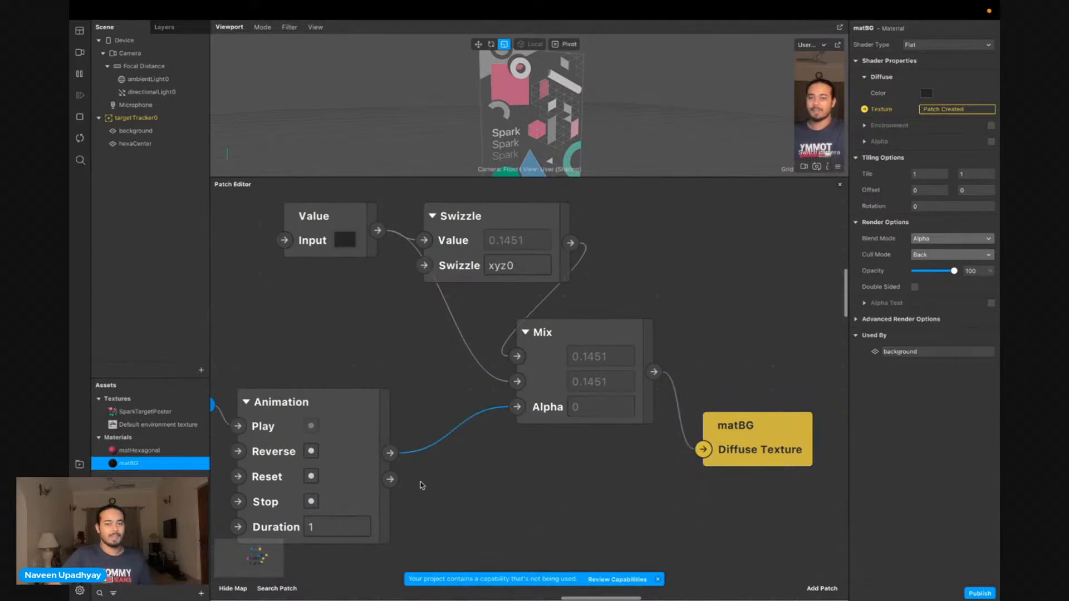
# Add a Transition patch driven by the Animation patch's Progress output
pyautogui.hscroll(-5, 341, 509)
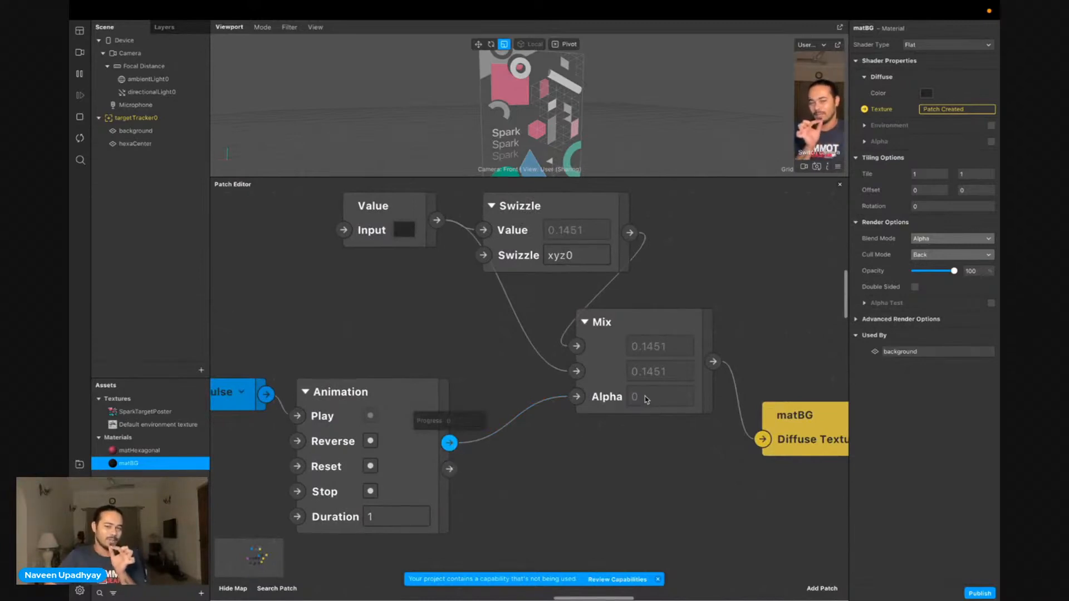
pyautogui.doubleClick(504, 464)
pyautogui.write('tran')
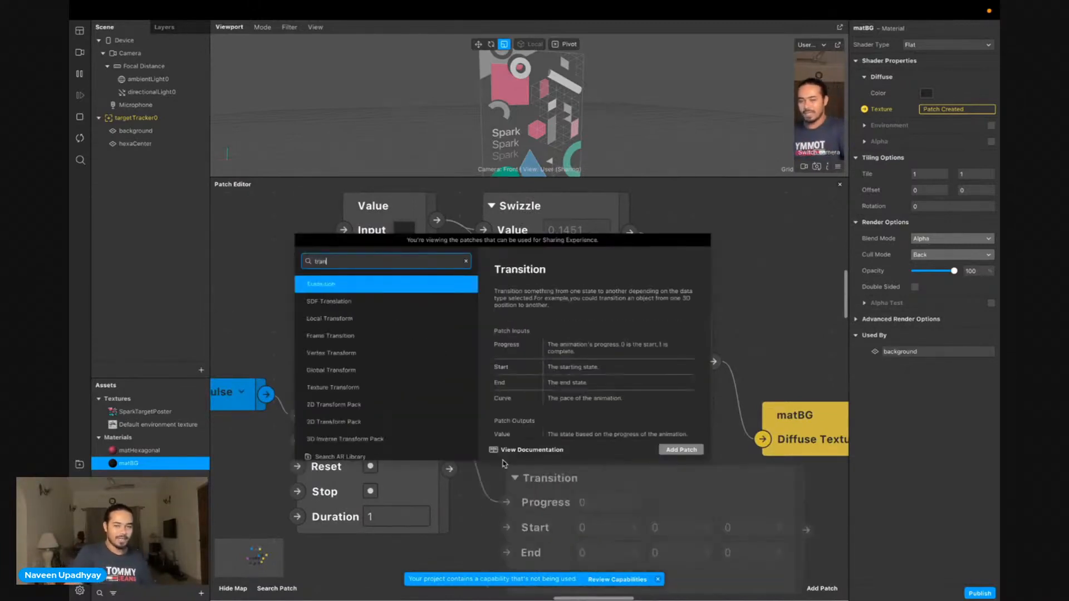
pyautogui.press('Return')
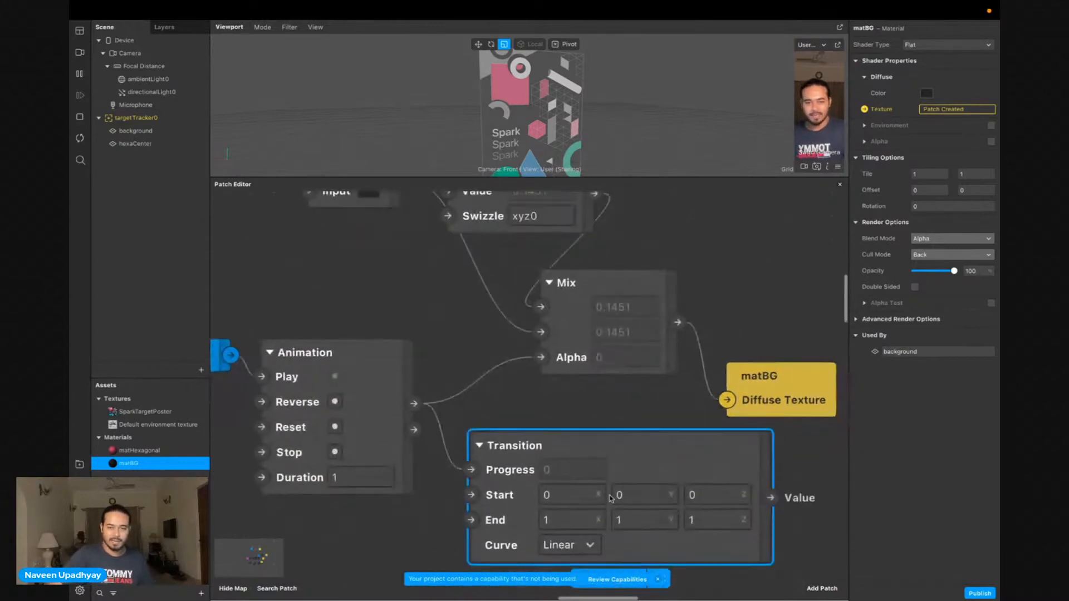
# Set the Transition patch's type to Number and connect its Value output to the Mix patch's Alpha
pyautogui.click(619, 556)
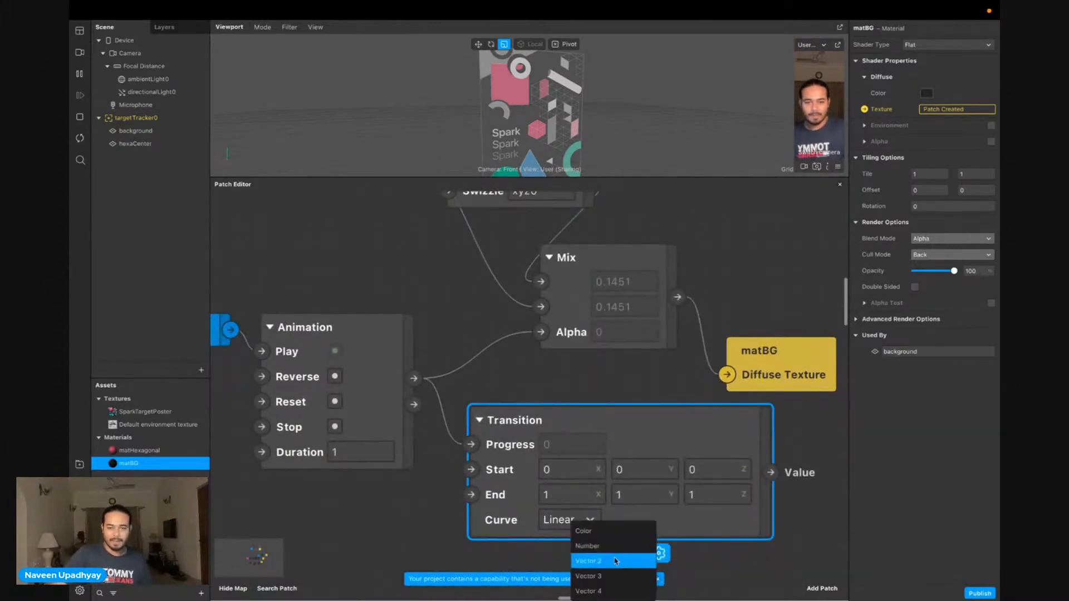
pyautogui.click(607, 541)
pyautogui.moveTo(626, 472); pyautogui.dragTo(540, 333)
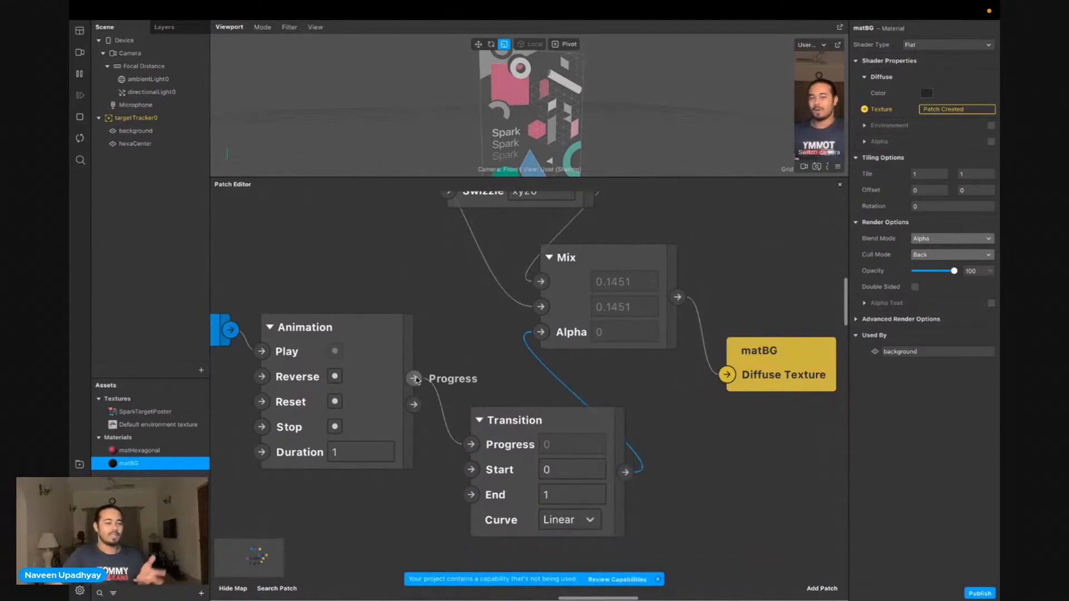
# Connect the Animation's Progress output directly to the Mix patch's Alpha input and delete the Transition patch between them
pyautogui.moveTo(416, 380); pyautogui.dragTo(540, 333)
pyautogui.click(546, 425)
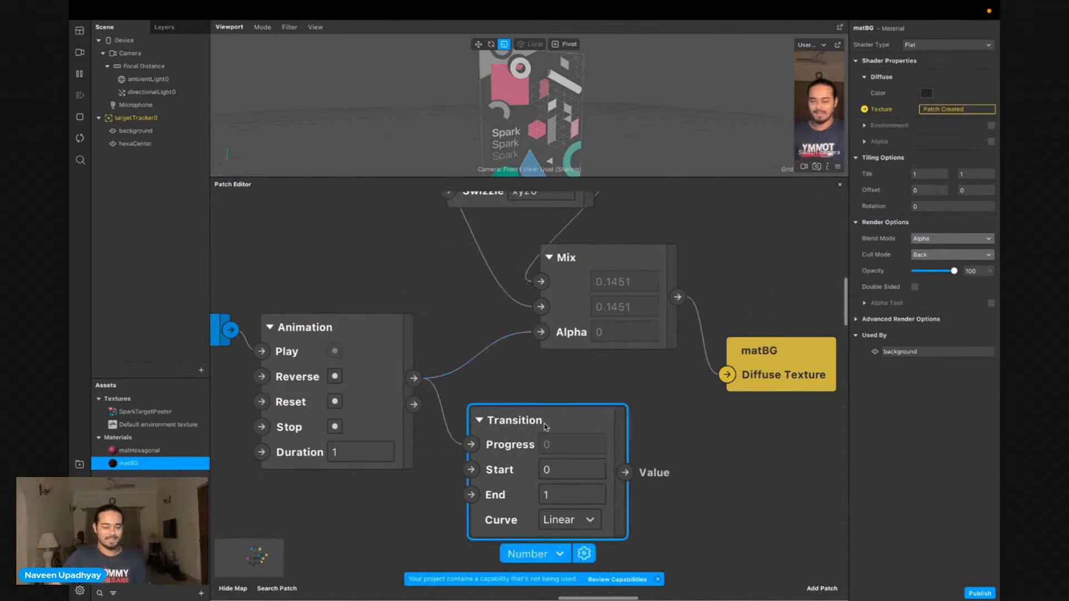
pyautogui.press('Delete')
# Move the color Value patch closer to the Animation patch, just above it, to tidy the matBG patch group
pyautogui.scroll(4, 516, 432)
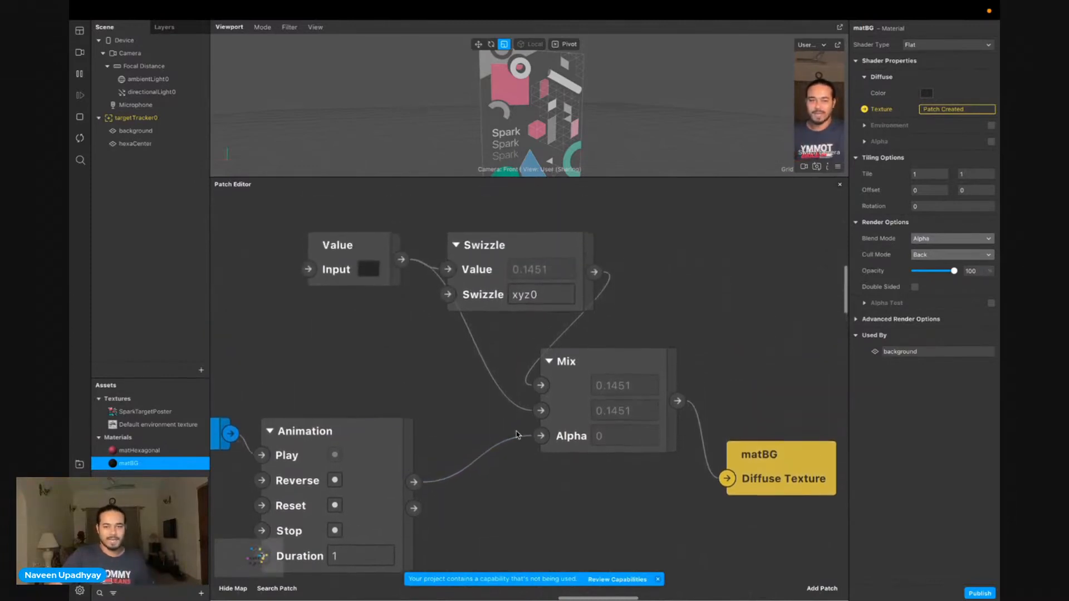
pyautogui.hscroll(-2, 517, 433)
pyautogui.moveTo(403, 248); pyautogui.dragTo(356, 292)
pyautogui.scroll(-3, 461, 374)
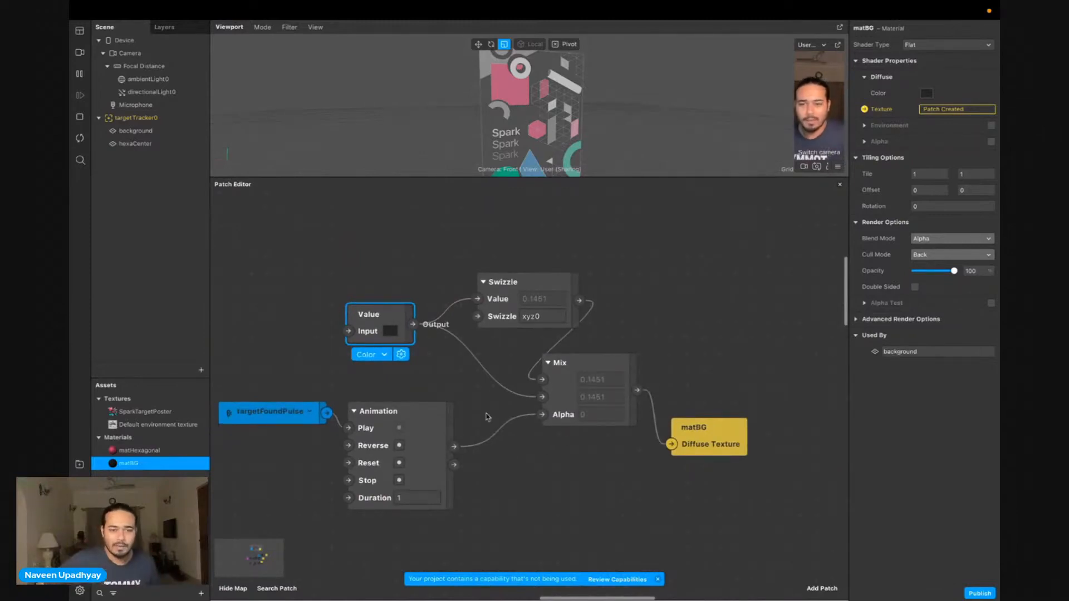
pyautogui.click(410, 498)
pyautogui.click(469, 519)
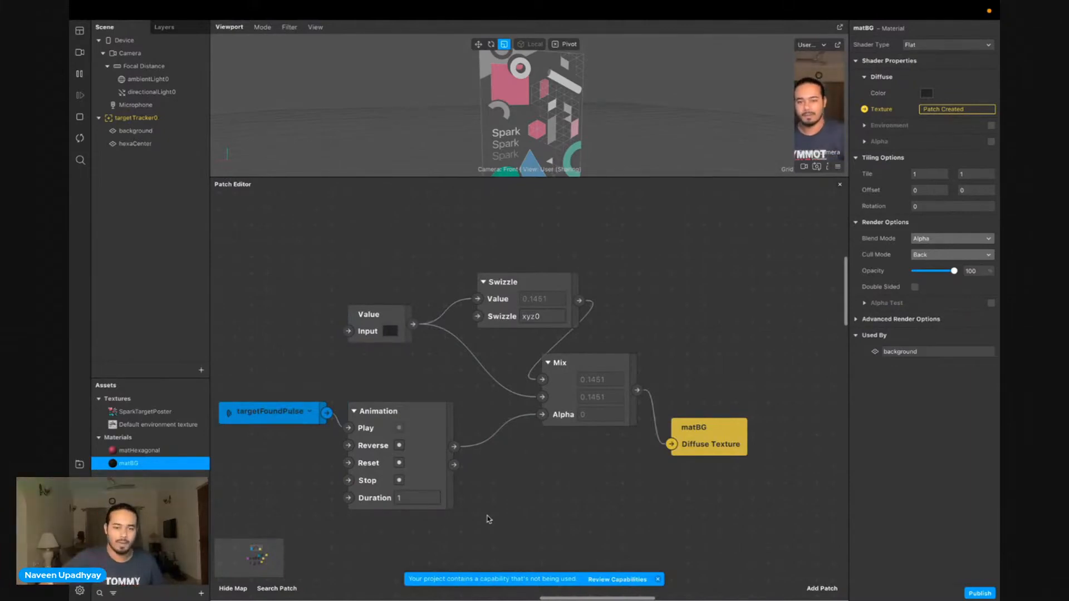
pyautogui.scroll(-4, 490, 520)
pyautogui.scroll(-6, 490, 519)
pyautogui.scroll(6, 489, 519)
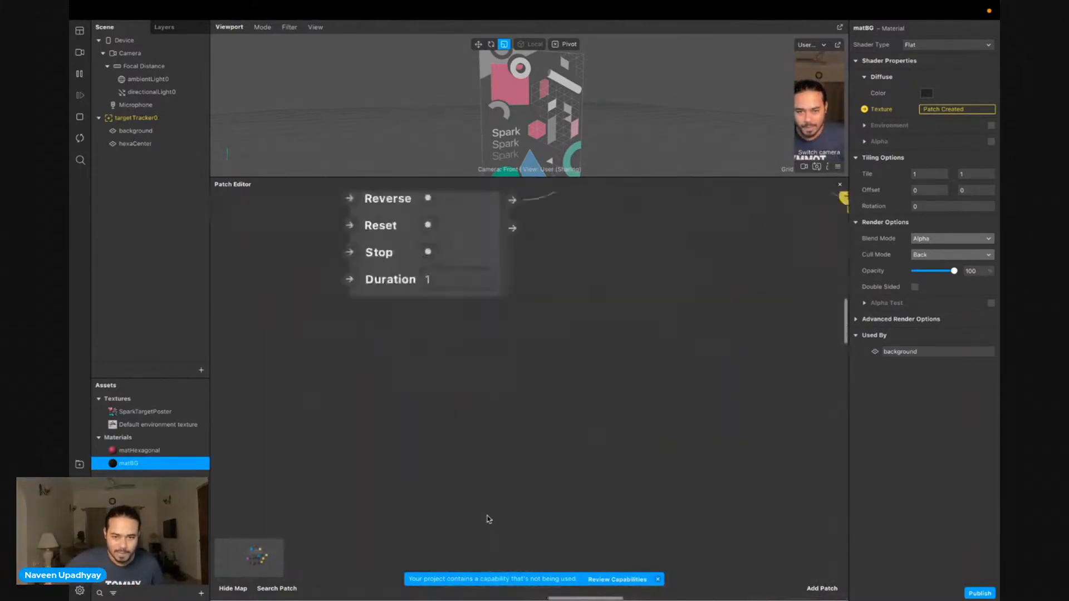
pyautogui.scroll(-3, 490, 520)
pyautogui.scroll(3, 489, 520)
pyautogui.scroll(-5, 480, 461)
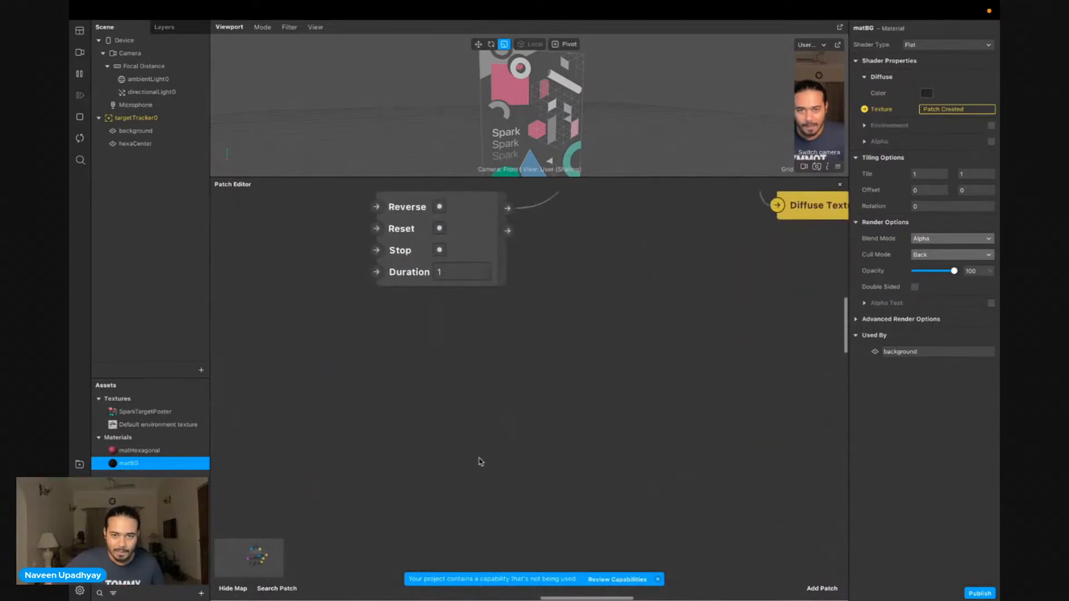
pyautogui.scroll(6, 480, 461)
pyautogui.scroll(-4, 480, 461)
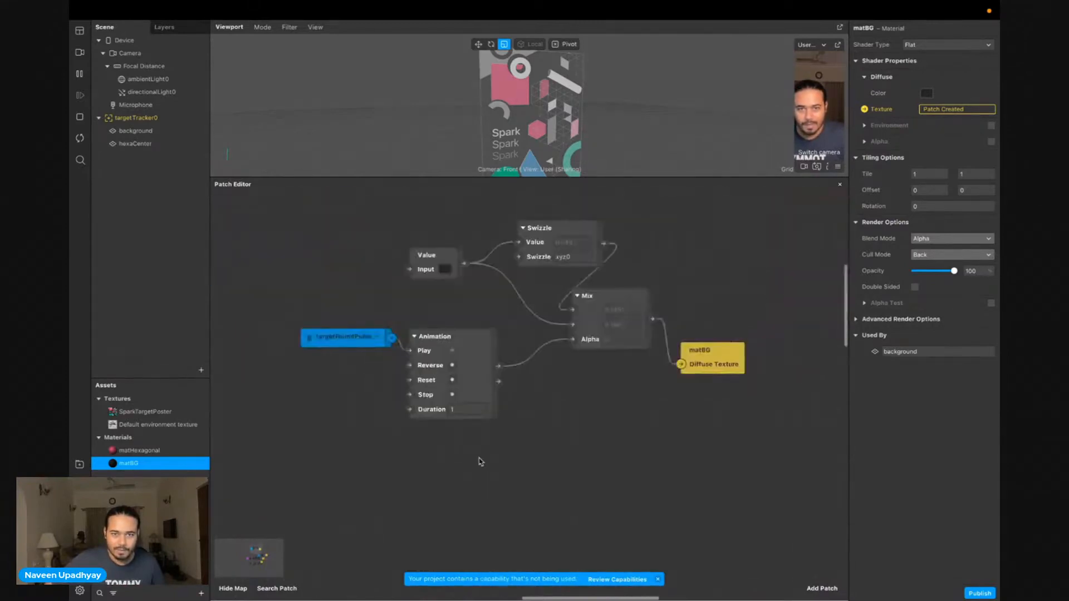
# Connect the Completed output of the matBG Animation to the Play input of the Animation below the targetFoundPulse sender
pyautogui.moveTo(314, 212); pyautogui.dragTo(729, 513)
pyautogui.scroll(-4, 537, 474)
pyautogui.hscroll(2, 538, 475)
pyautogui.scroll(-5, 538, 474)
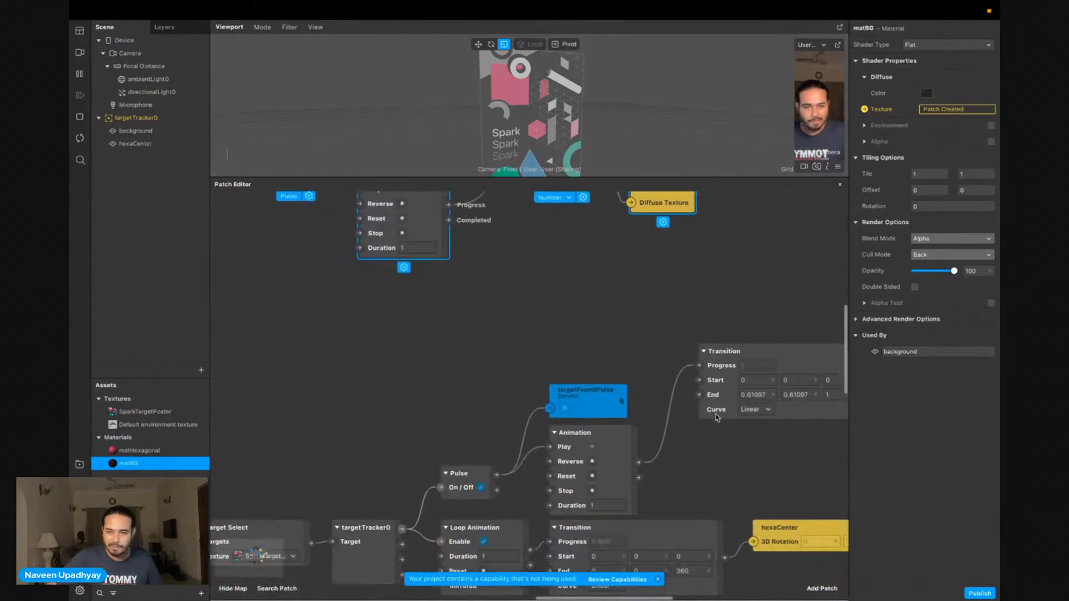
pyautogui.scroll(2, 485, 304)
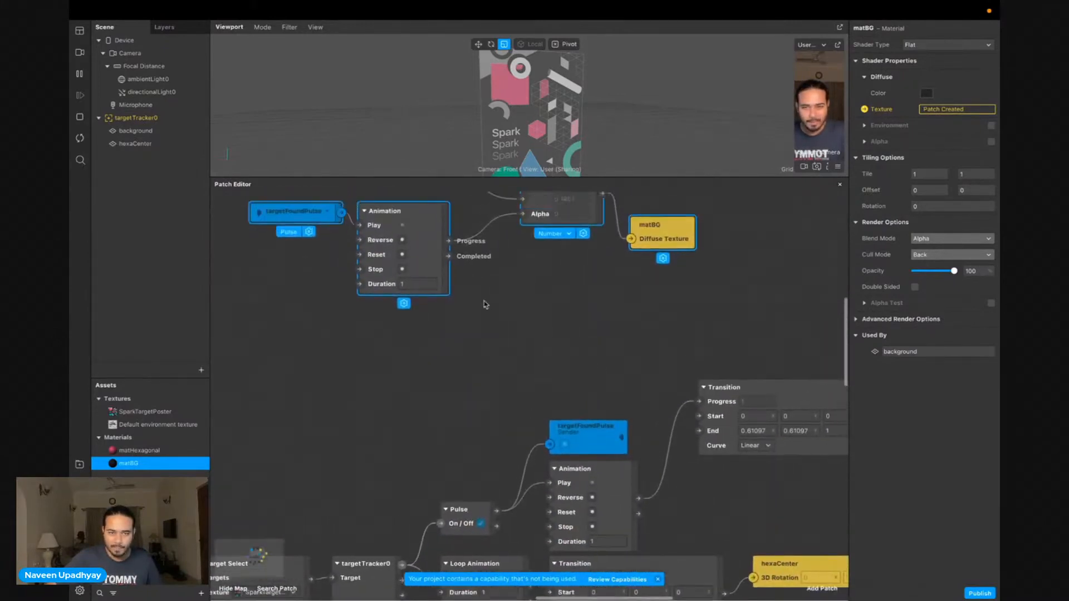
pyautogui.click(455, 265)
pyautogui.scroll(1, 450, 296)
pyautogui.scroll(-1, 446, 311)
pyautogui.moveTo(448, 254); pyautogui.dragTo(550, 481)
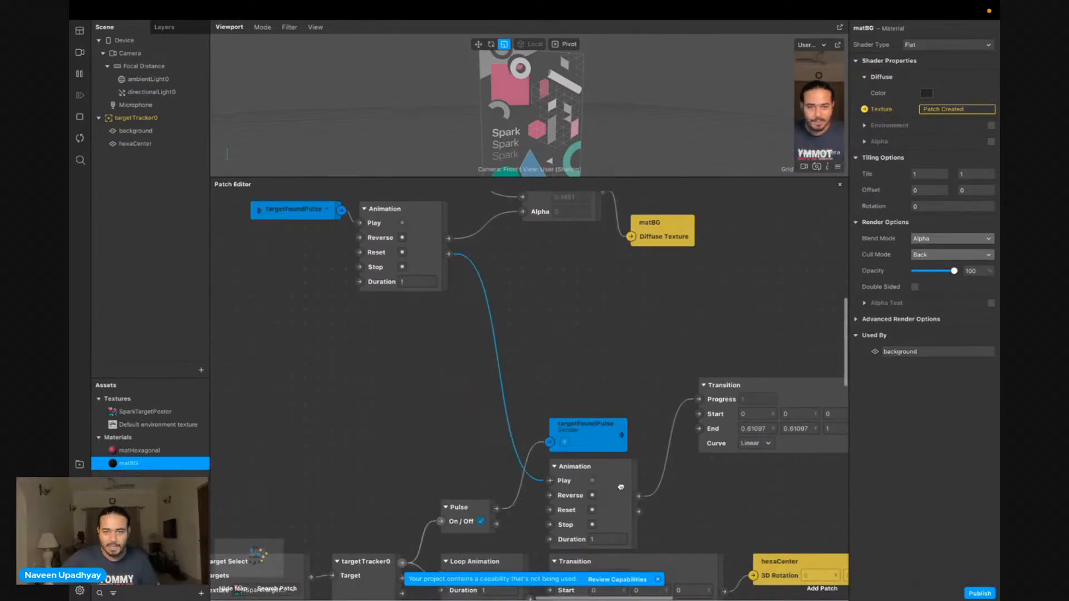
# Review the chained animation patches and preview the effect by switching to the back camera and back to the front
pyautogui.moveTo(666, 483); pyautogui.dragTo(639, 495)
pyautogui.scroll(-2, 486, 488)
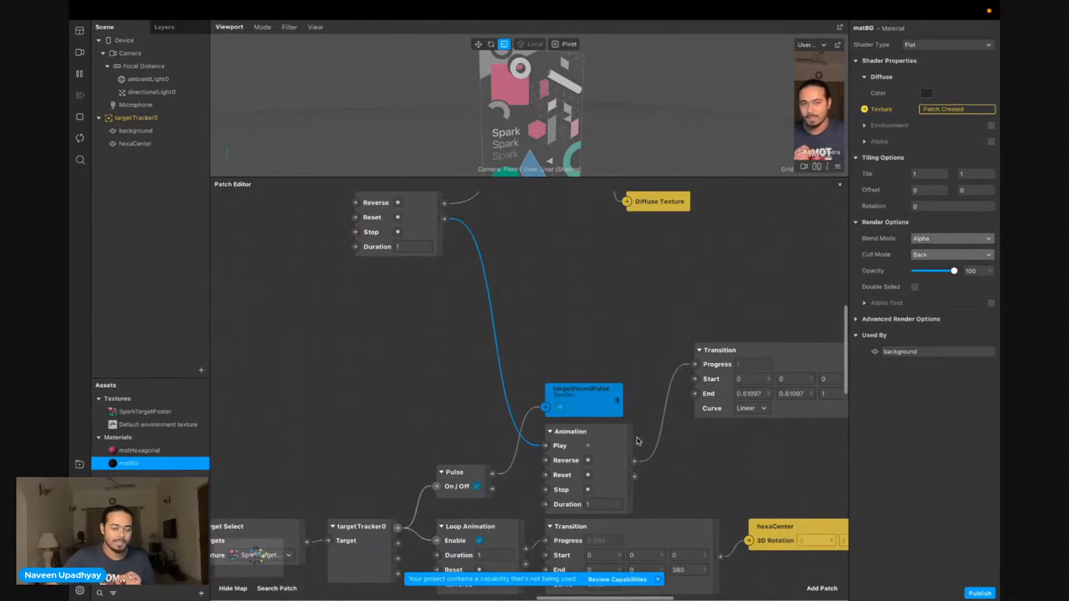
pyautogui.hscroll(3, 639, 441)
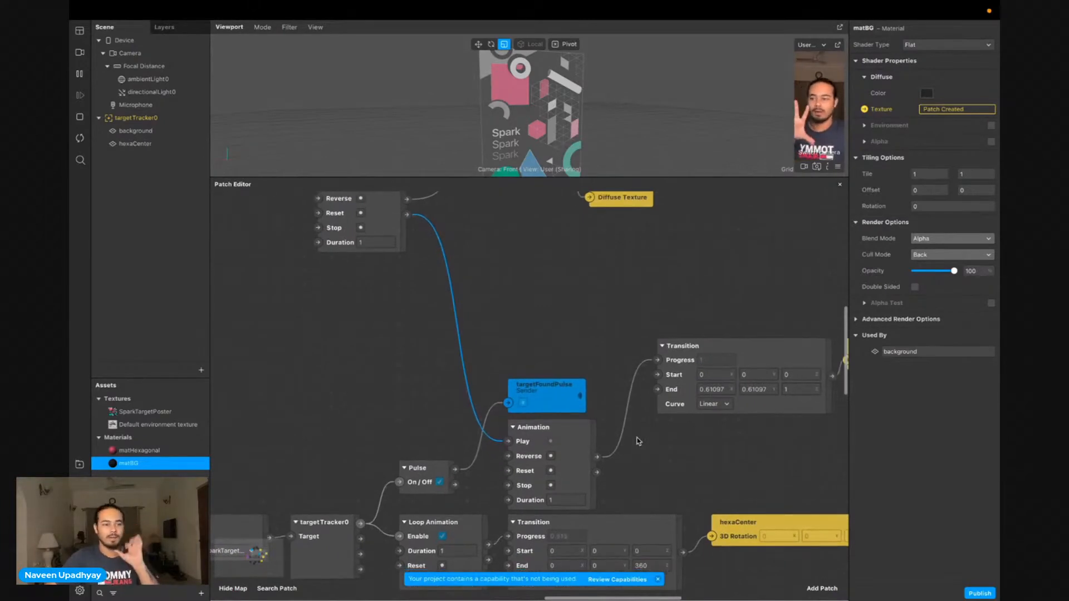
pyautogui.scroll(-2, 595, 454)
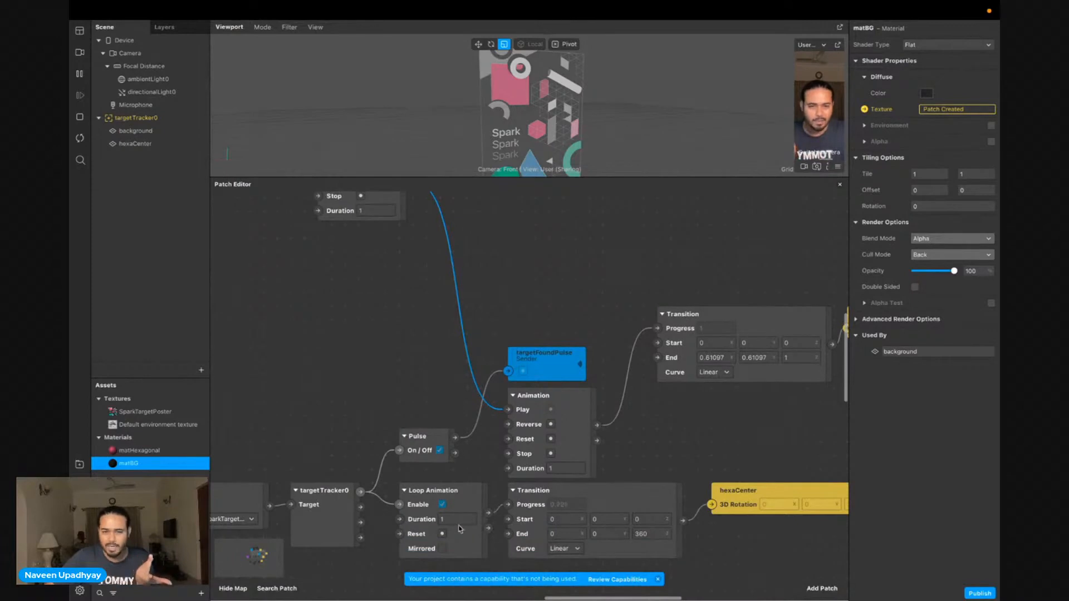
pyautogui.scroll(-1, 429, 529)
pyautogui.hscroll(-1, 493, 504)
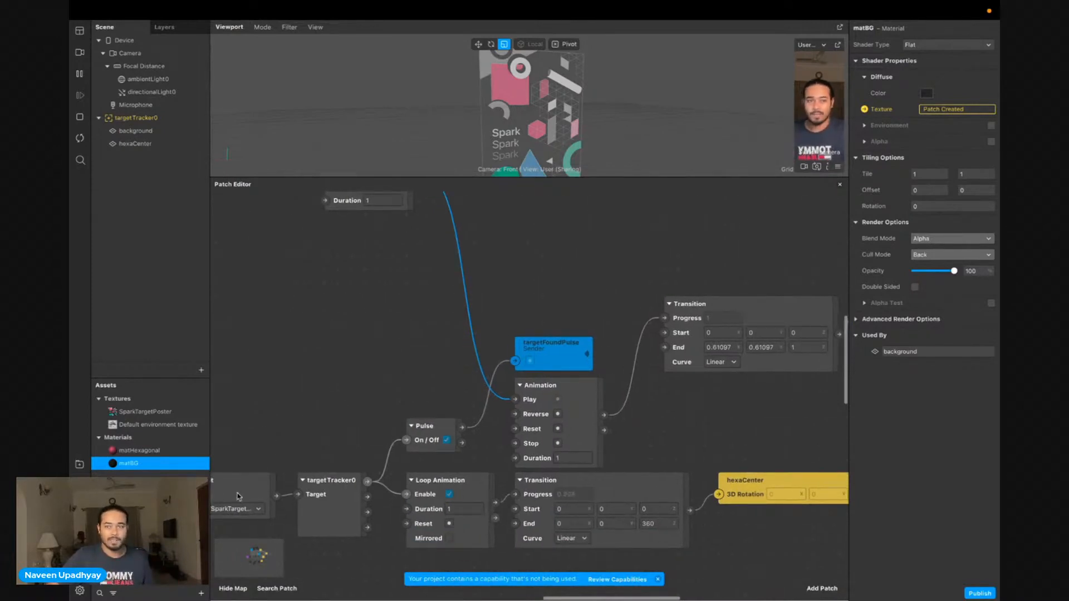
pyautogui.click(817, 167)
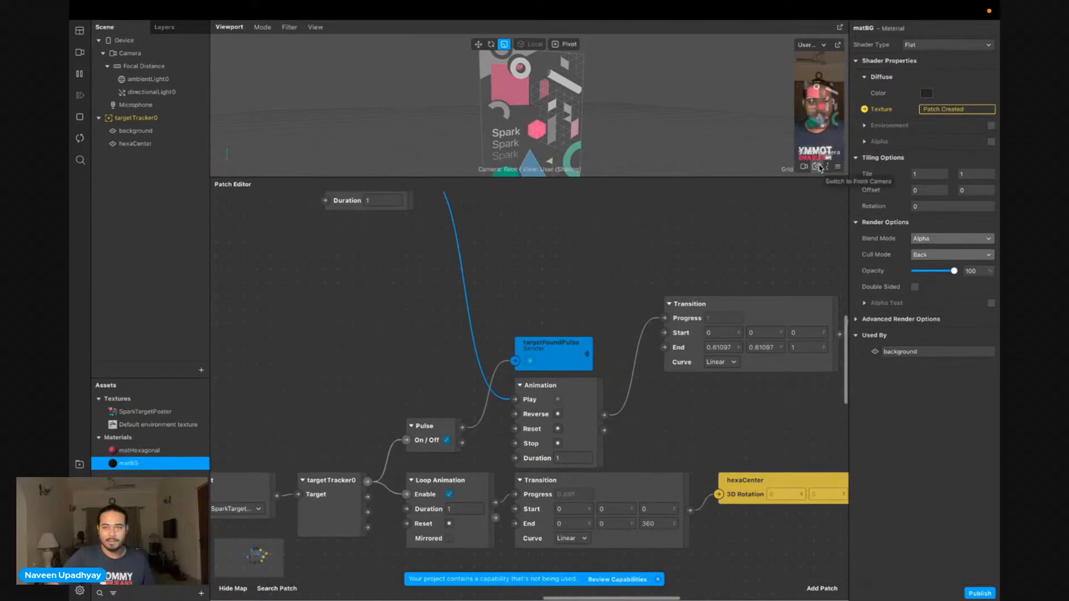
pyautogui.click(818, 167)
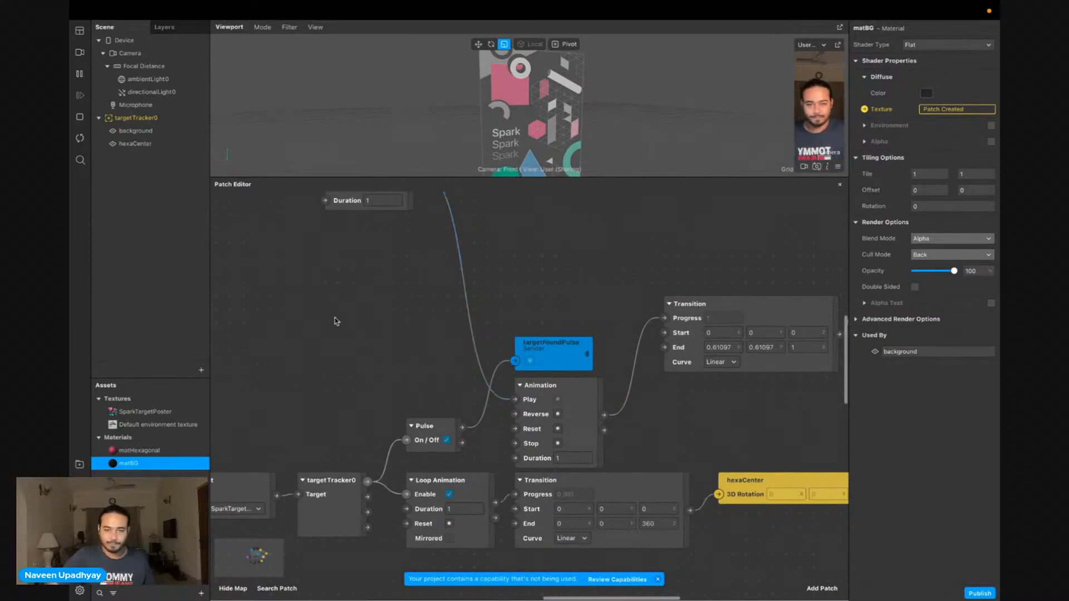
# Send the effect to the iPhone 13 Pro for testing on the device and close the testing options
pyautogui.scroll(2, 337, 321)
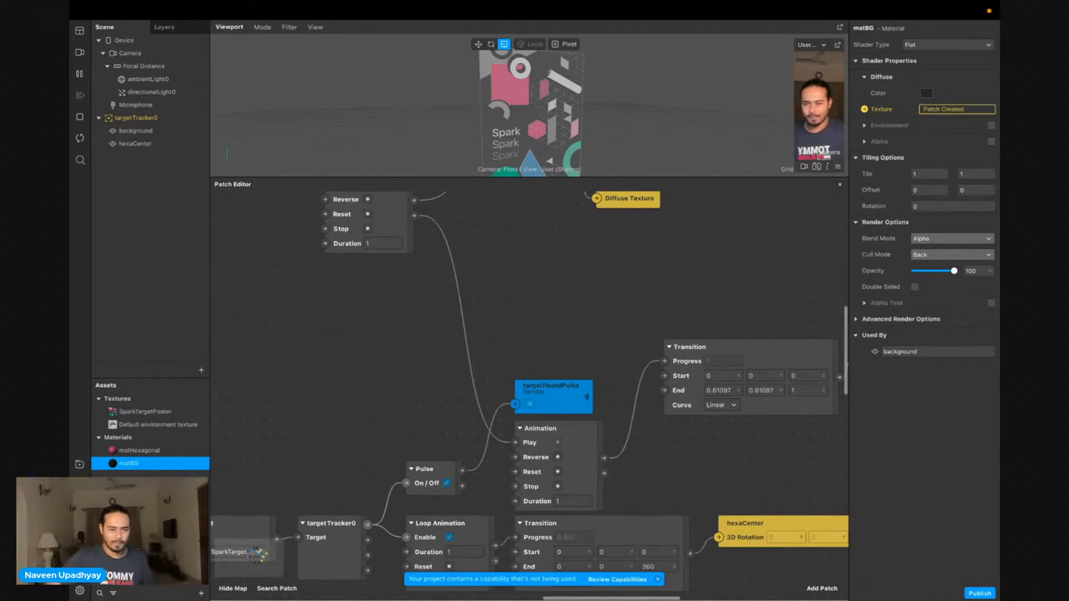
pyautogui.click(80, 485)
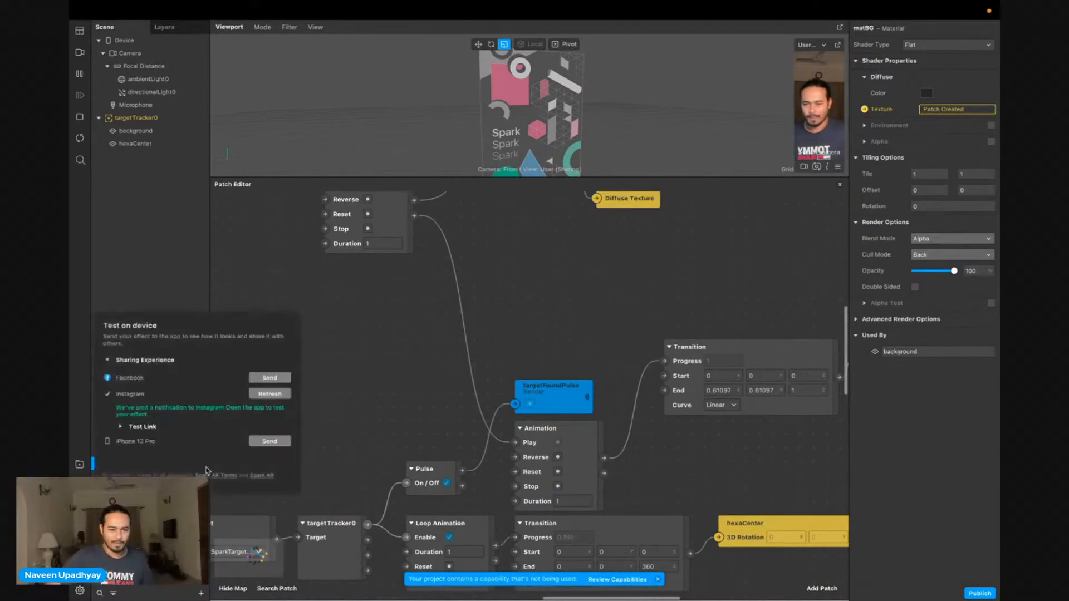
pyautogui.click(270, 441)
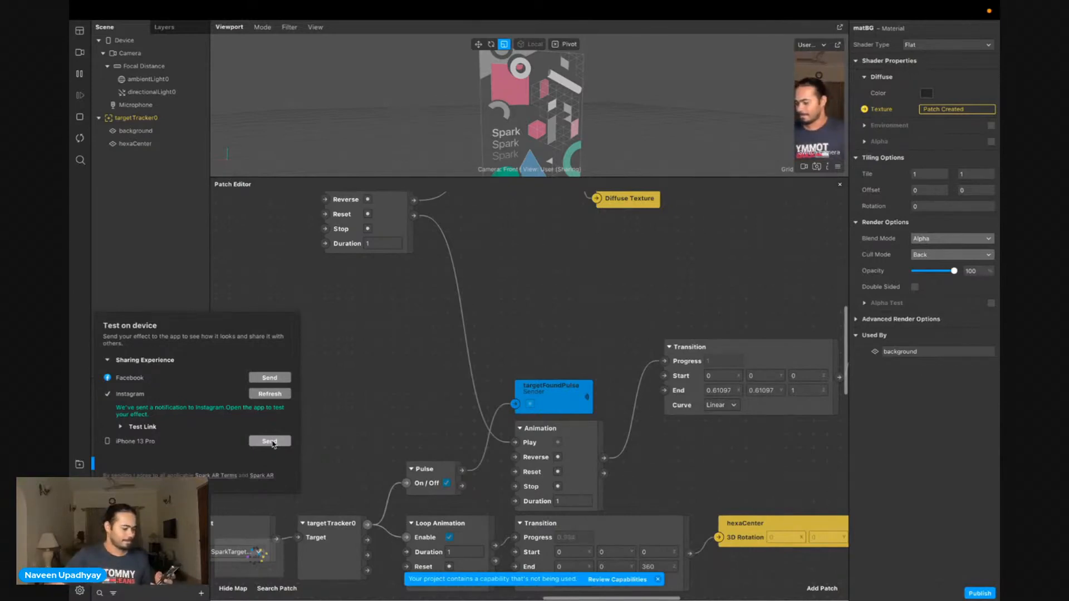
pyautogui.click(271, 441)
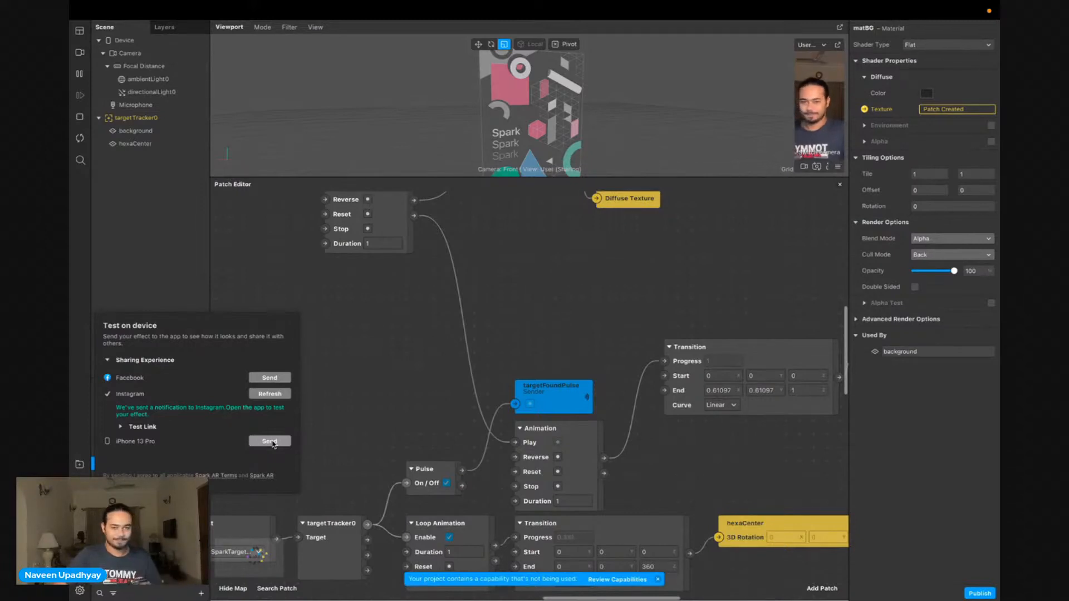
pyautogui.click(675, 480)
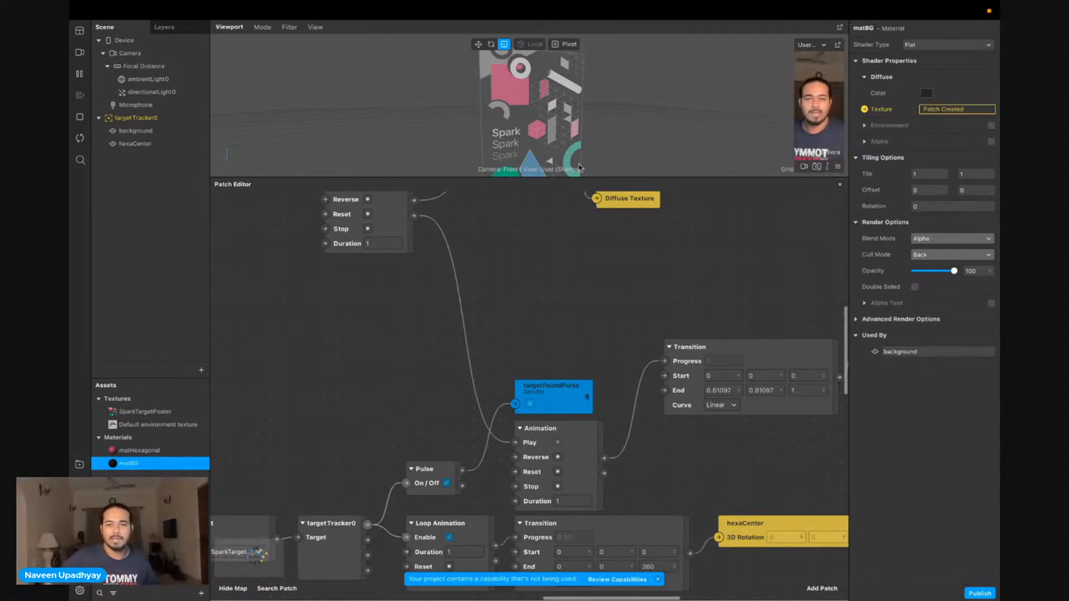
# Enlarge the viewport and try widening the background plane to an X scale of about 3.08
pyautogui.moveTo(561, 176); pyautogui.dragTo(551, 480)
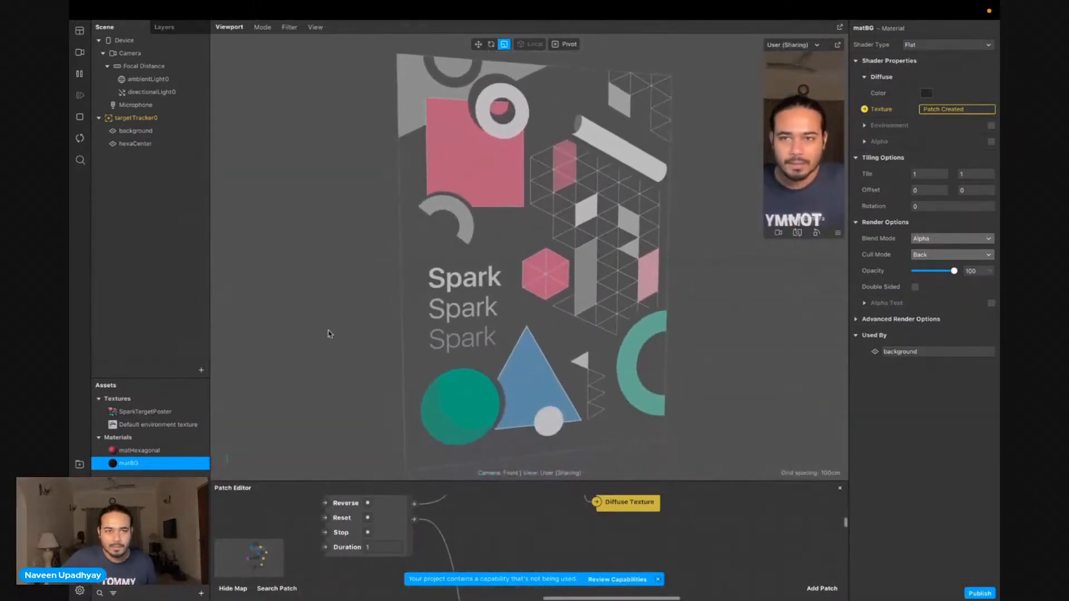
pyautogui.click(170, 133)
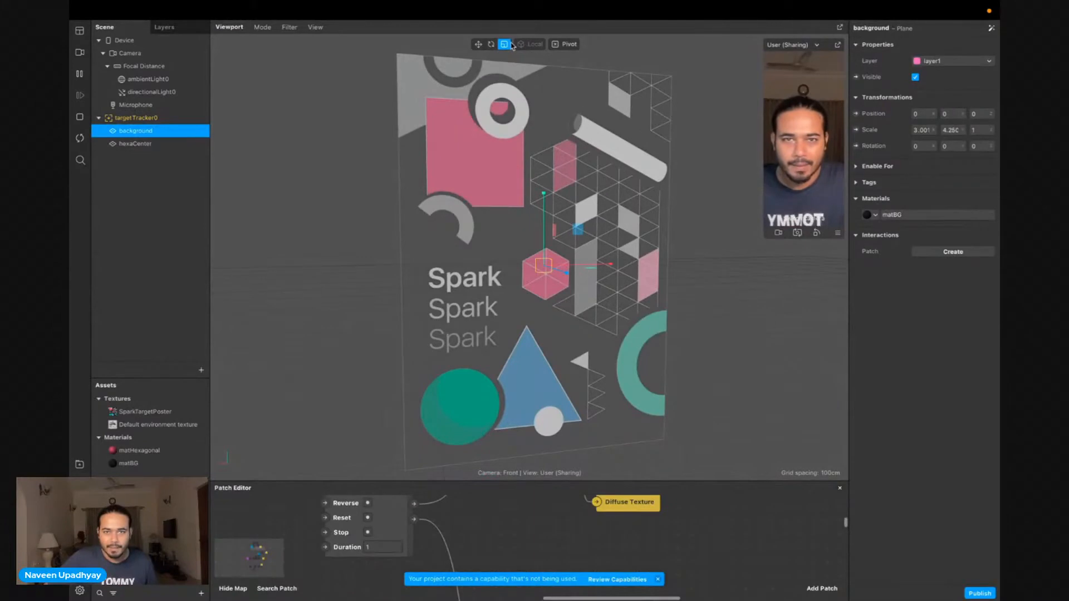
pyautogui.moveTo(610, 268); pyautogui.dragTo(614, 268)
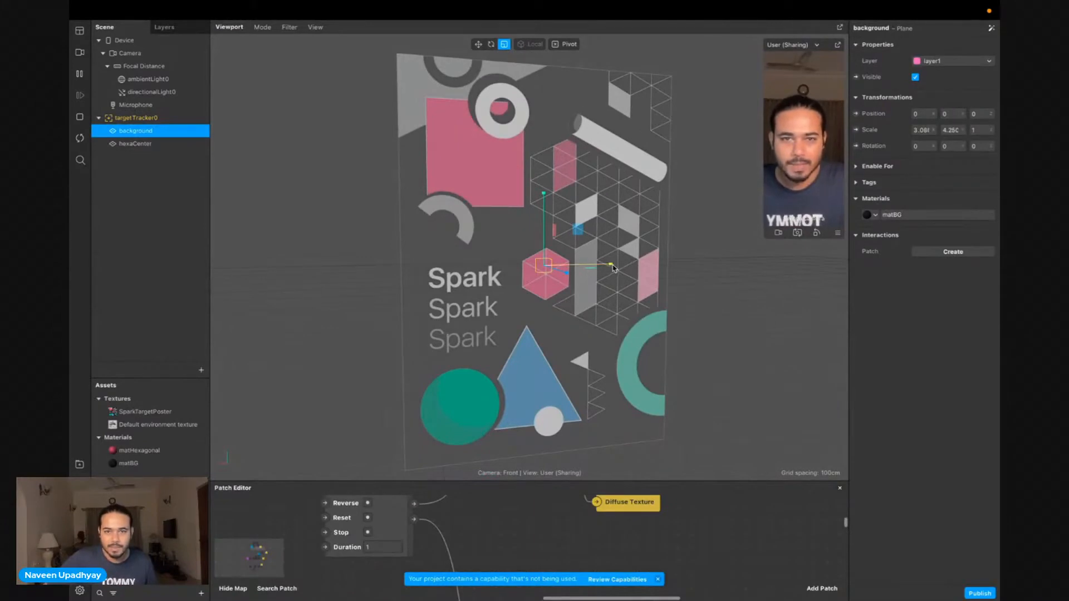
pyautogui.click(165, 143)
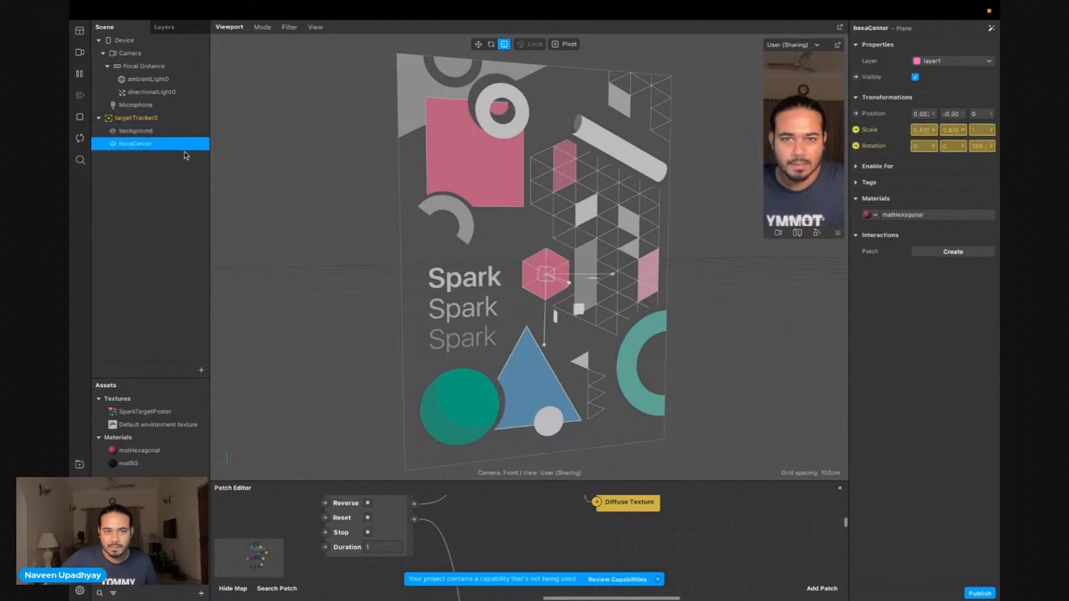
pyautogui.click(165, 133)
pyautogui.scroll(-10, 453, 288)
pyautogui.moveTo(453, 288)
pyautogui.keyDown('alt'); pyautogui.mouseDown()
pyautogui.moveTo(582, 319)
pyautogui.moveTo(450, 303)
pyautogui.mouseUp(); pyautogui.keyUp('alt')
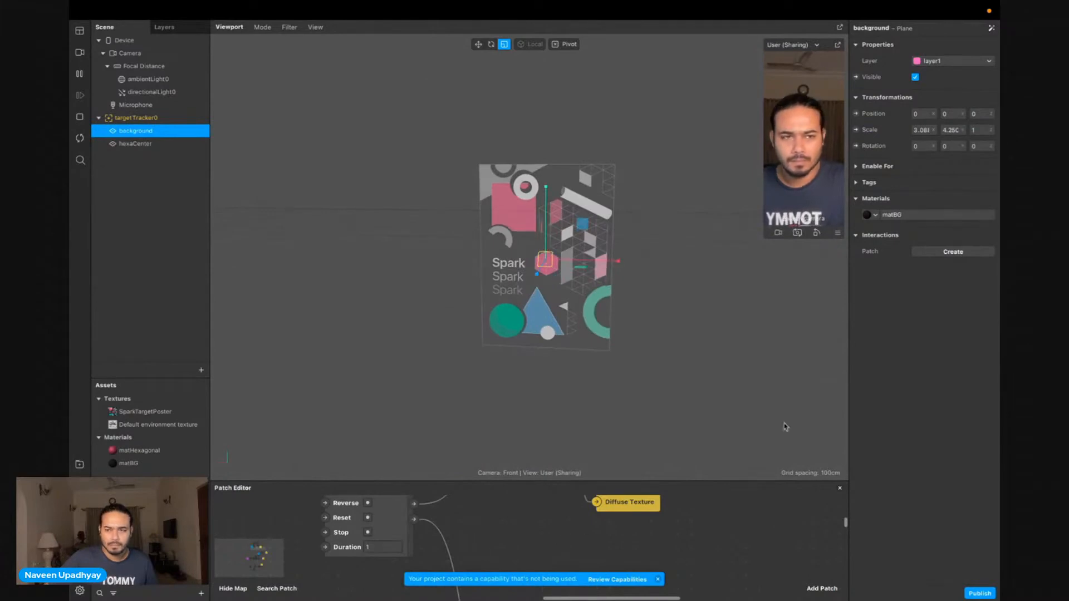
pyautogui.click(160, 120)
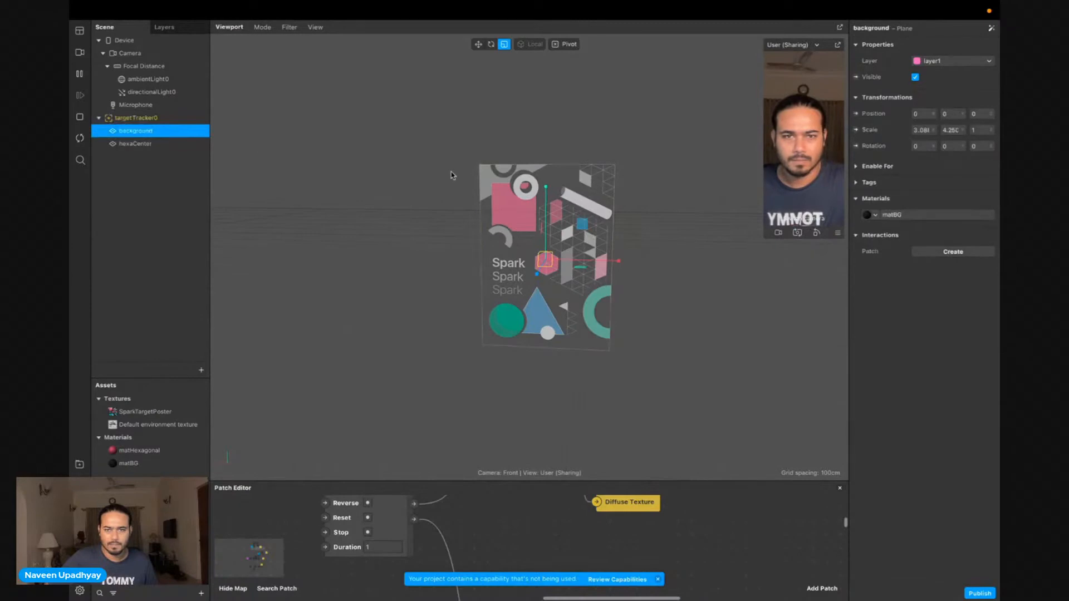
pyautogui.scroll(5, 452, 172)
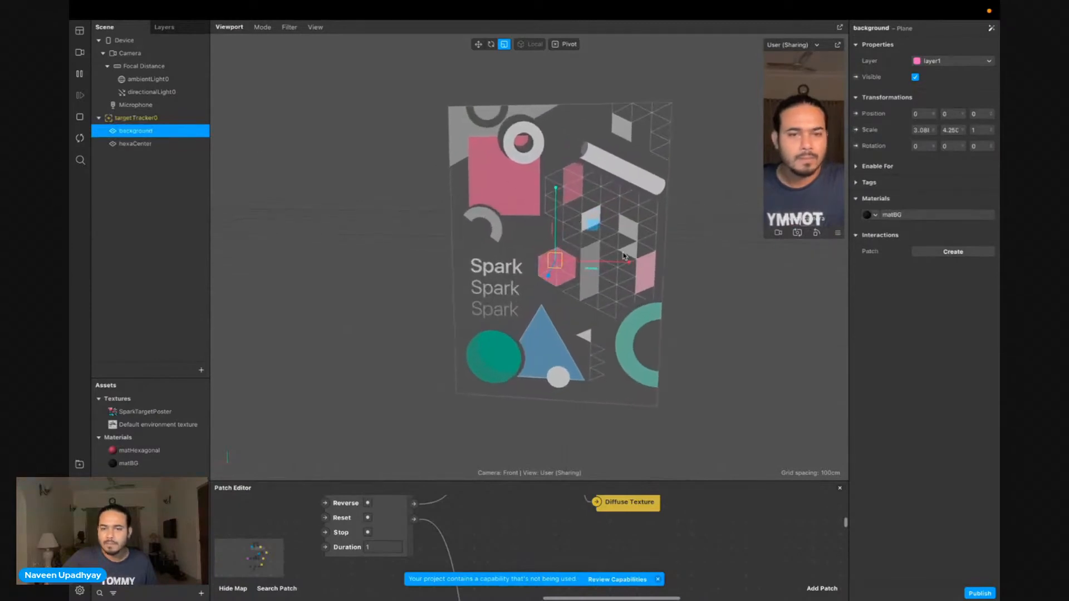
pyautogui.moveTo(632, 264)
pyautogui.mouseDown()
pyautogui.moveTo(622, 265)
pyautogui.moveTo(633, 265)
pyautogui.mouseUp()
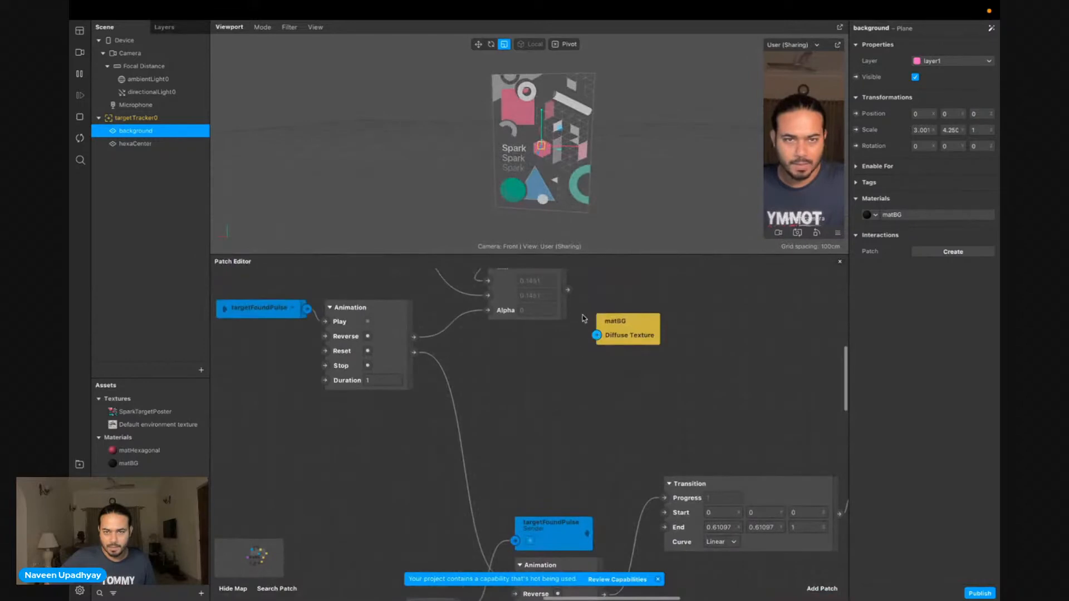
# Reposition the matBG patch beside the Mix patch and activate the Move manipulator for the background plane
pyautogui.scroll(2, 613, 357)
pyautogui.moveTo(615, 372); pyautogui.dragTo(643, 331)
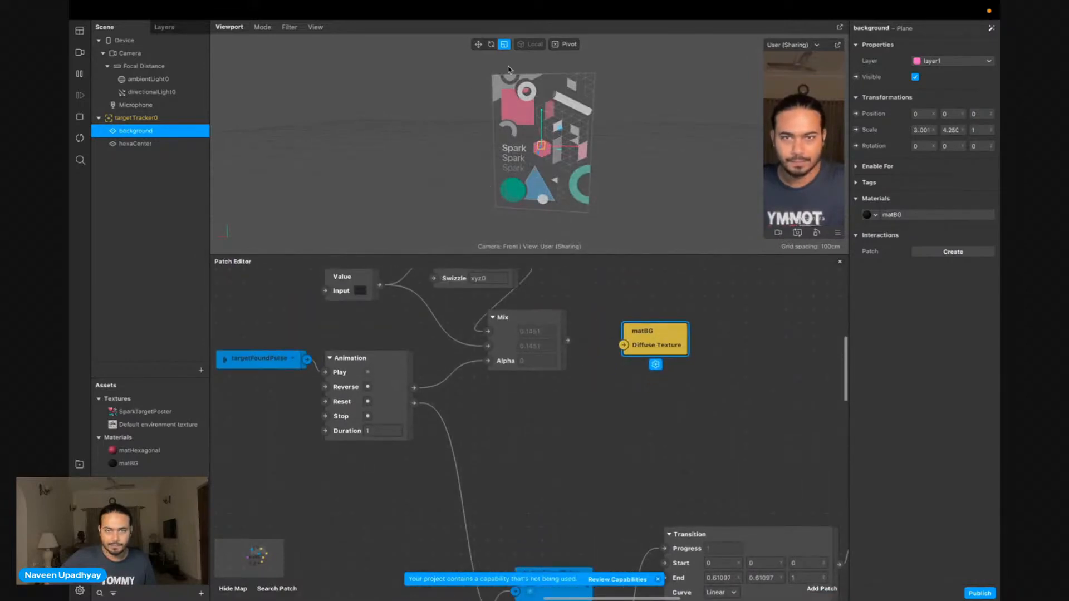
pyautogui.click(491, 44)
pyautogui.click(478, 45)
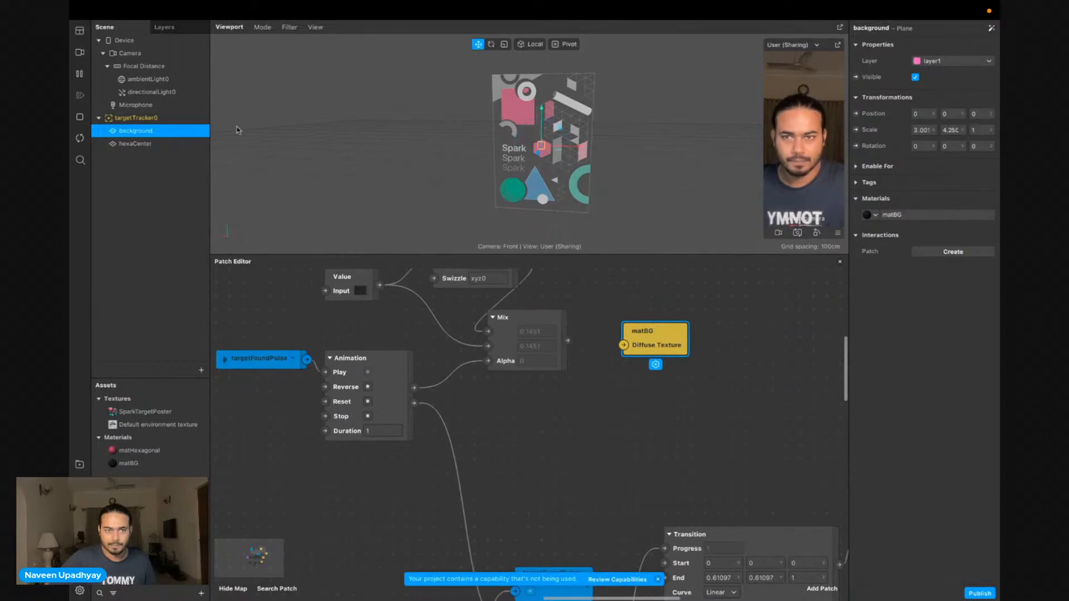
pyautogui.click(161, 143)
pyautogui.click(167, 132)
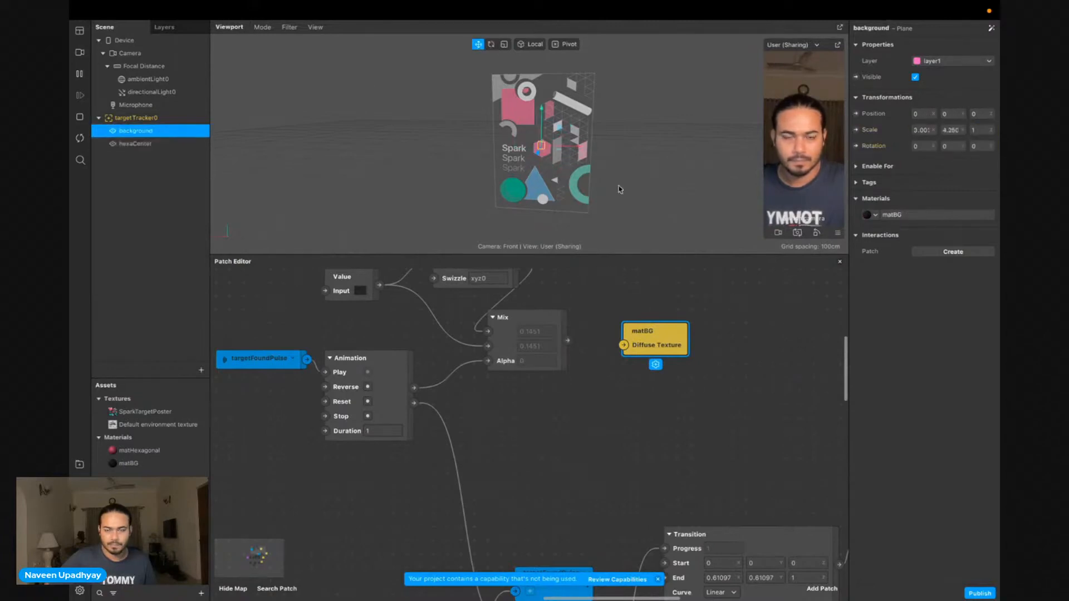
# Connect the Mix output to matBG's Diffuse Texture input and inspect the background plane from another angle
pyautogui.moveTo(567, 340); pyautogui.dragTo(623, 345)
pyautogui.moveTo(420, 186); pyautogui.dragTo(435, 129)
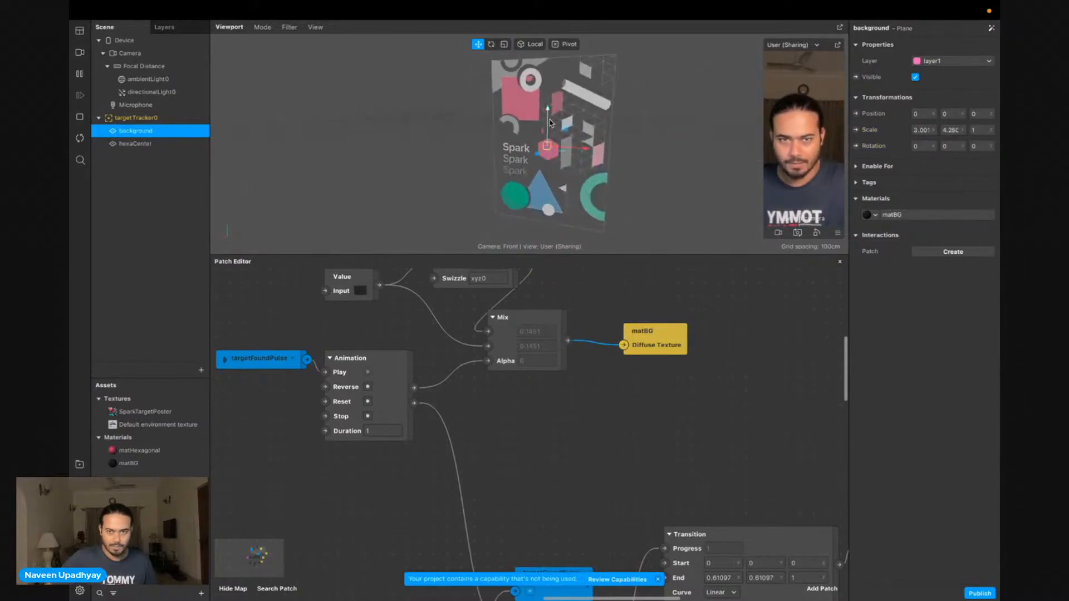
pyautogui.moveTo(550, 113); pyautogui.dragTo(624, 215)
pyautogui.scroll(4, 625, 215)
pyautogui.scroll(1, 625, 215)
pyautogui.moveTo(625, 215); pyautogui.dragTo(616, 187, button='right')
pyautogui.moveTo(318, 215); pyautogui.dragTo(377, 207)
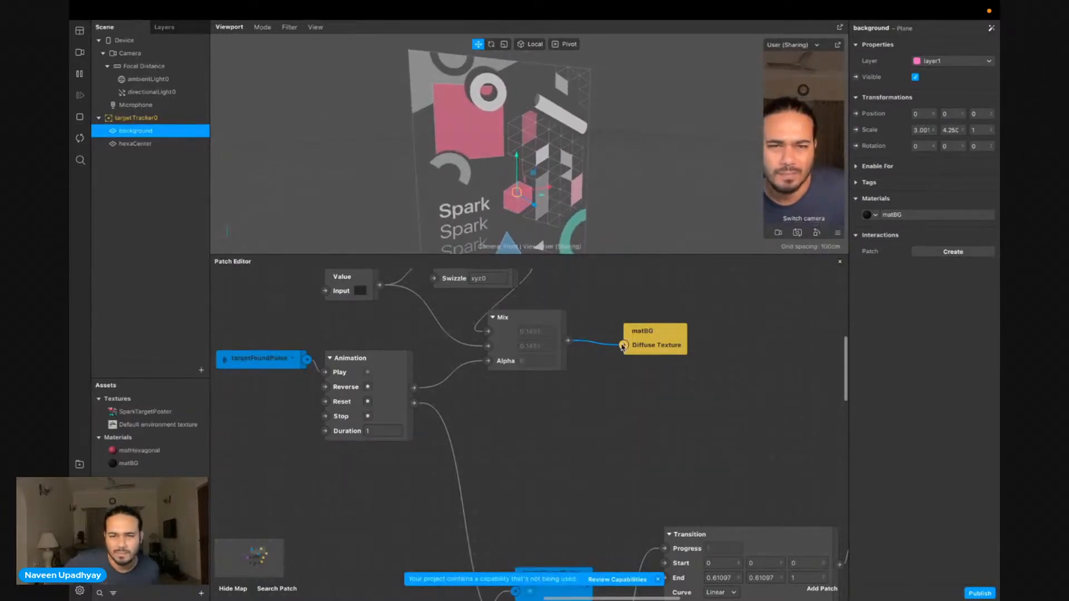
# Disconnect the Mix output from matBG's Diffuse Texture input
pyautogui.hscroll(-1, 622, 346)
pyautogui.moveTo(634, 338); pyautogui.dragTo(618, 371)
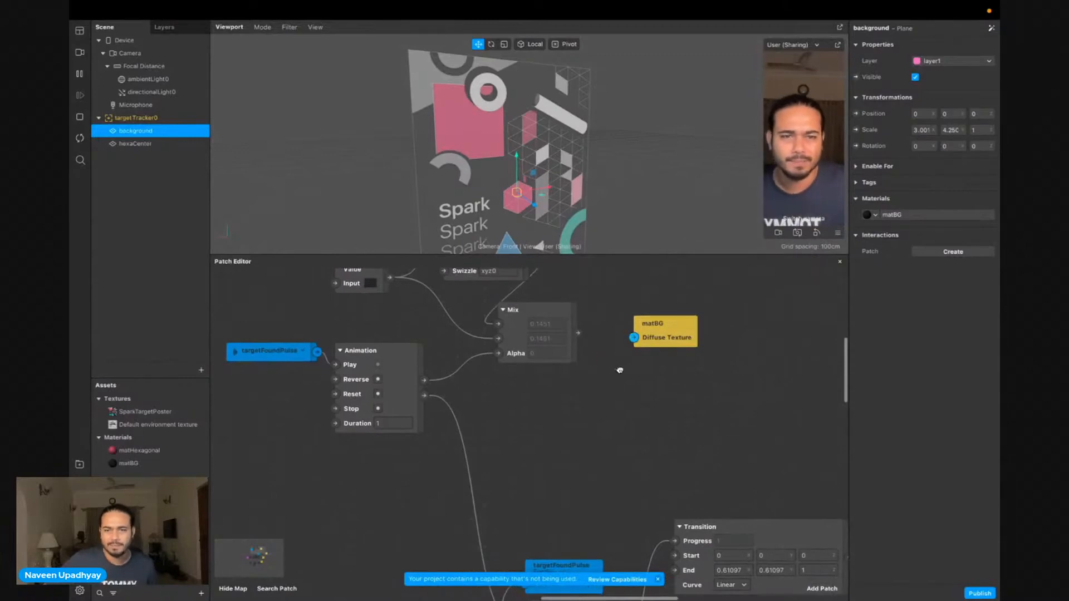
# Pause the simulation and nudge hexaCenter and the background plane slightly along Z in front of the poster
pyautogui.click(159, 154)
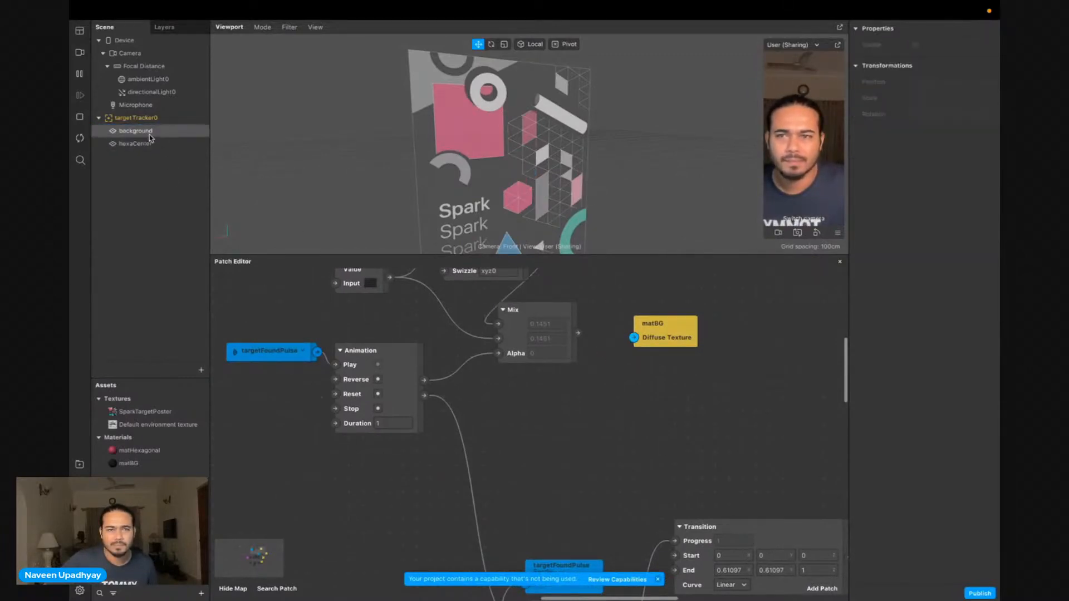
pyautogui.click(149, 135)
pyautogui.click(146, 144)
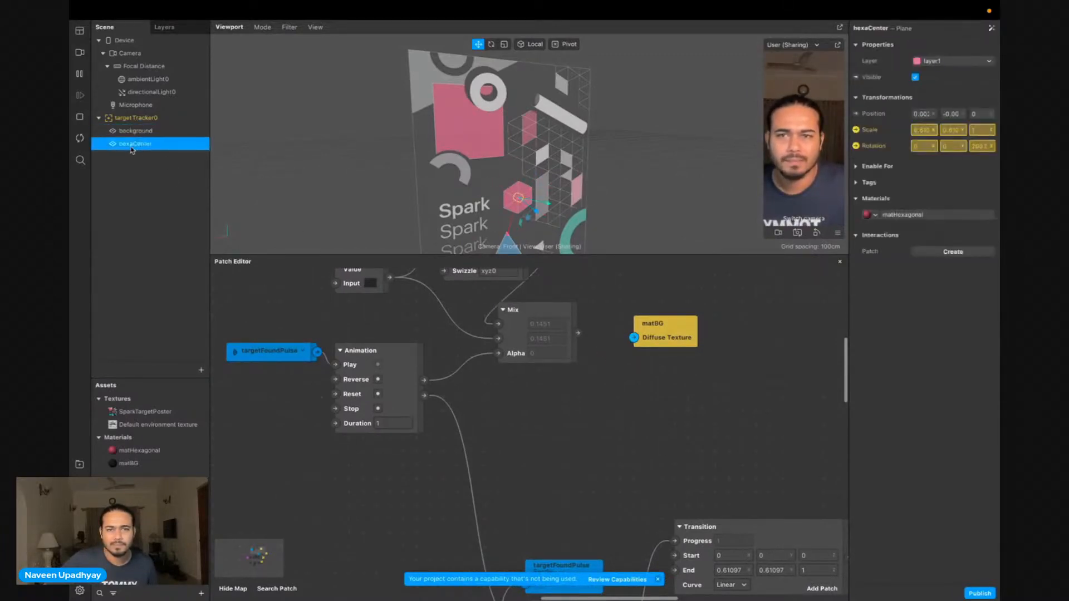
pyautogui.click(79, 76)
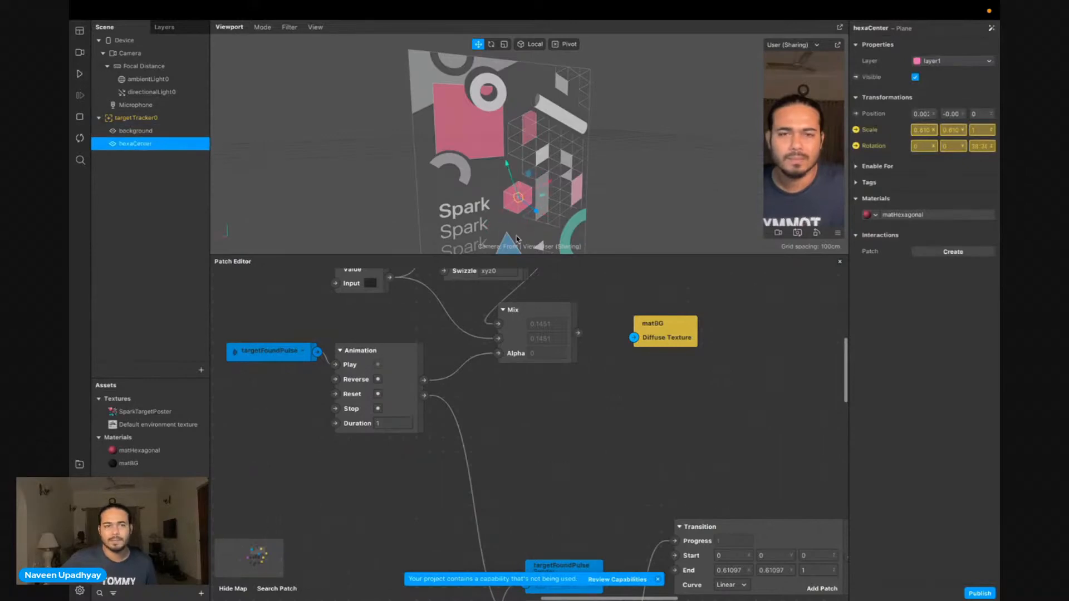
pyautogui.keyDown('alt'); pyautogui.moveTo(394, 222); pyautogui.dragTo(553, 204); pyautogui.keyUp('alt')
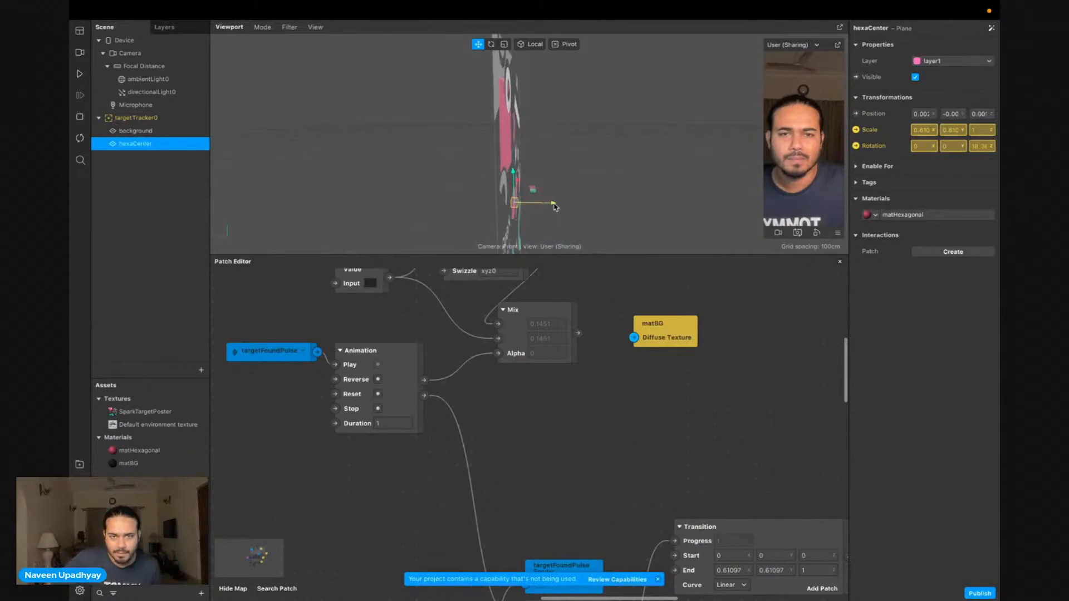
pyautogui.click(138, 131)
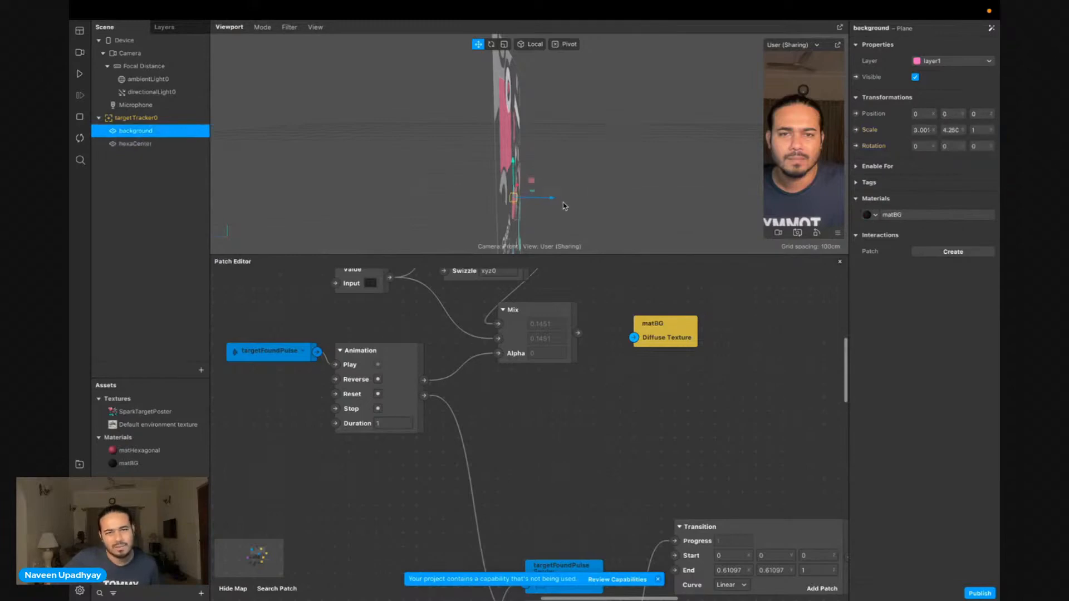
pyautogui.moveTo(554, 201); pyautogui.dragTo(555, 202)
# Set the background plane's scale to 3.02 in X and 4.3 in Y, and send the effect to the iPhone 13 Pro
pyautogui.click(925, 131)
pyautogui.write('3.00')
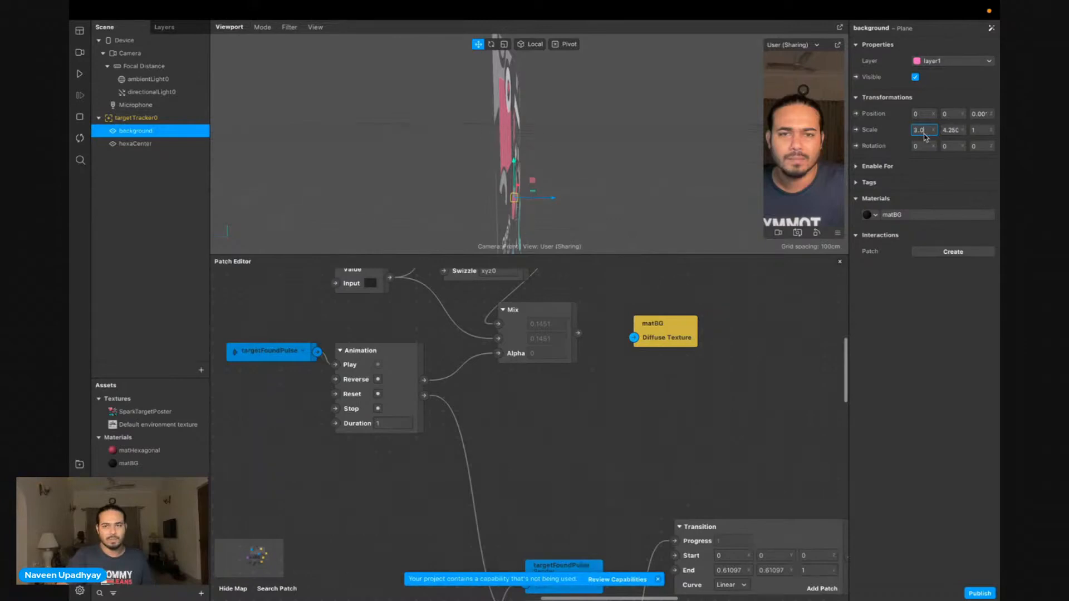
pyautogui.press('Tab')
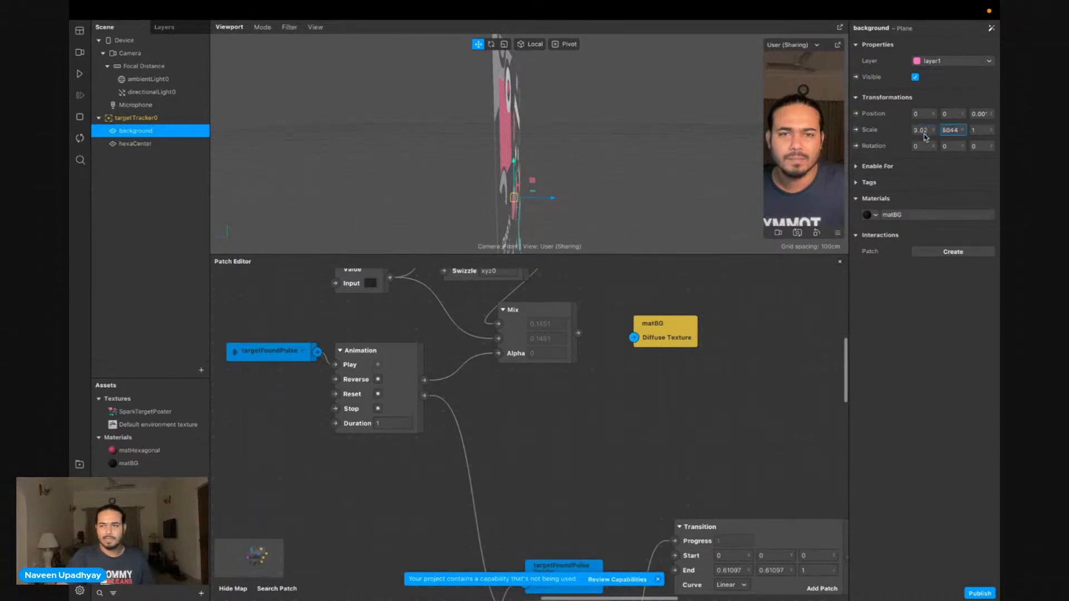
pyautogui.write('5')
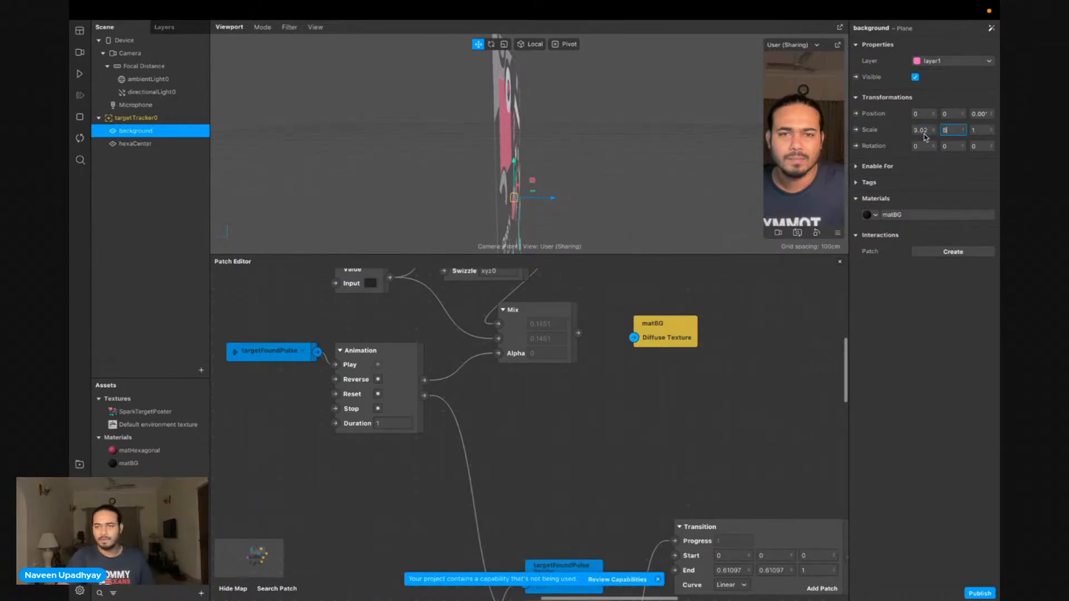
pyautogui.write('.25')
pyautogui.press('Return')
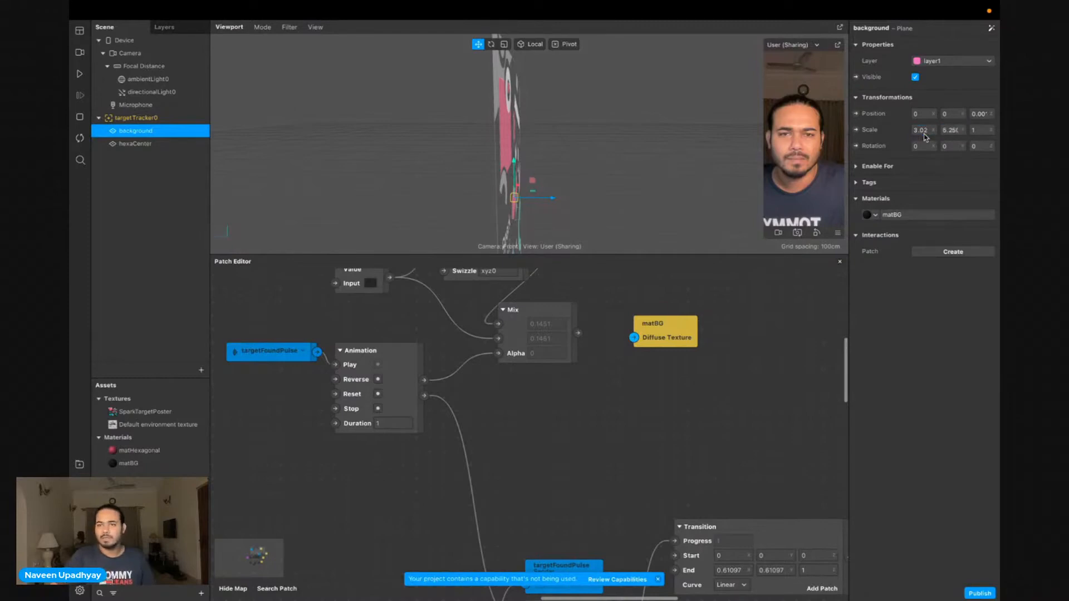
pyautogui.click(954, 130)
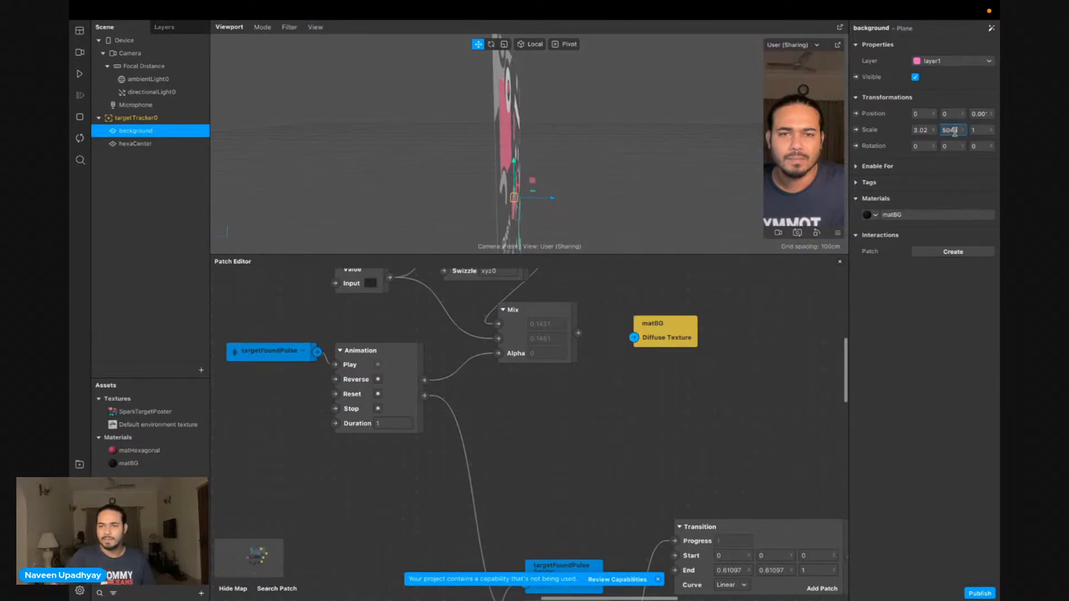
pyautogui.press('Left')
pyautogui.press('Left')
pyautogui.press('Left')
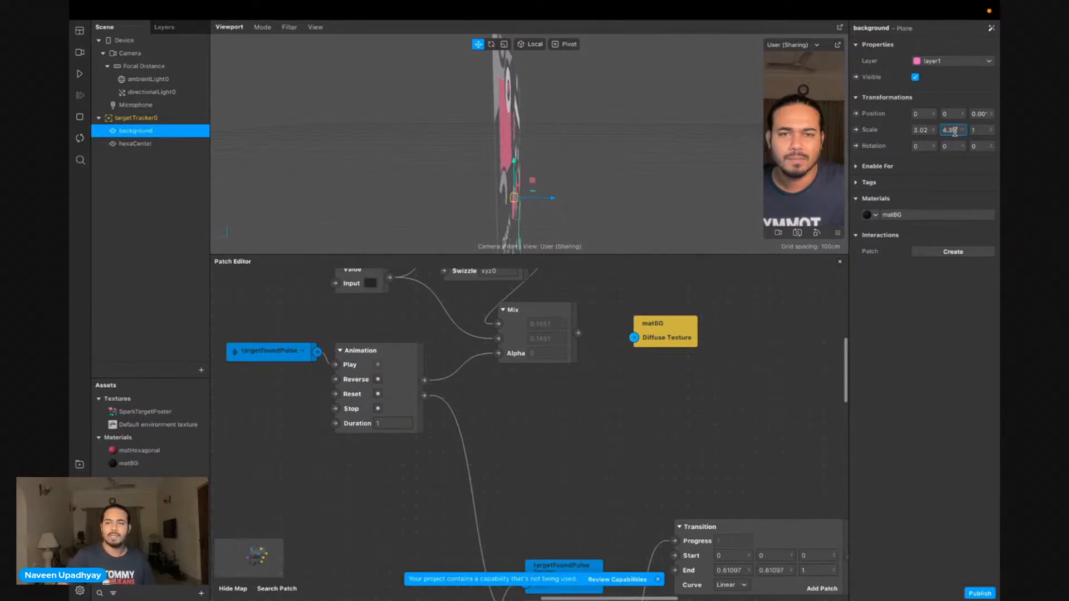
pyautogui.press('Return')
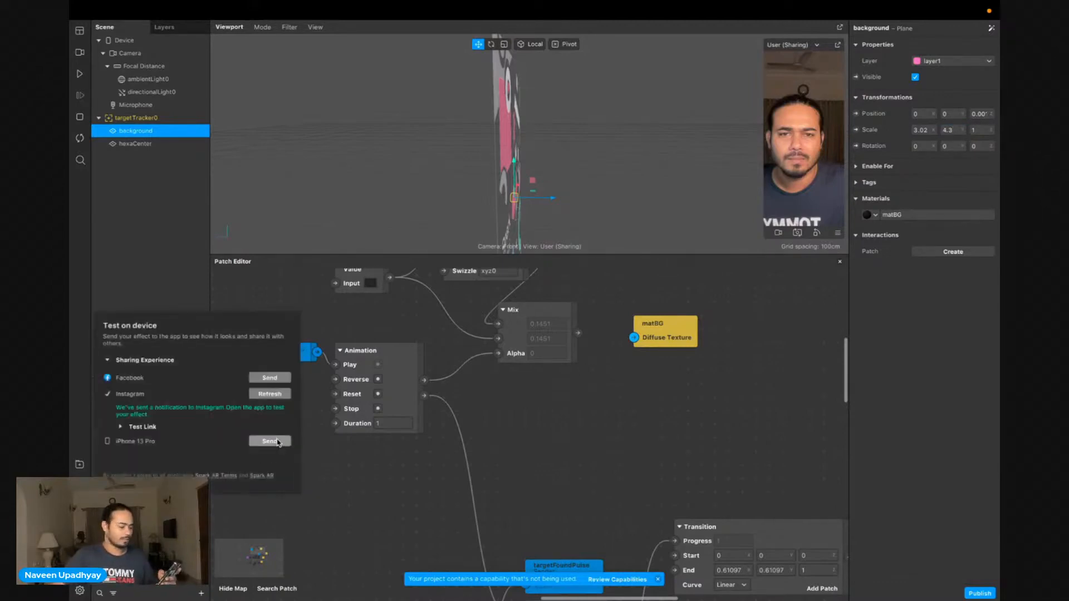
pyautogui.click(269, 441)
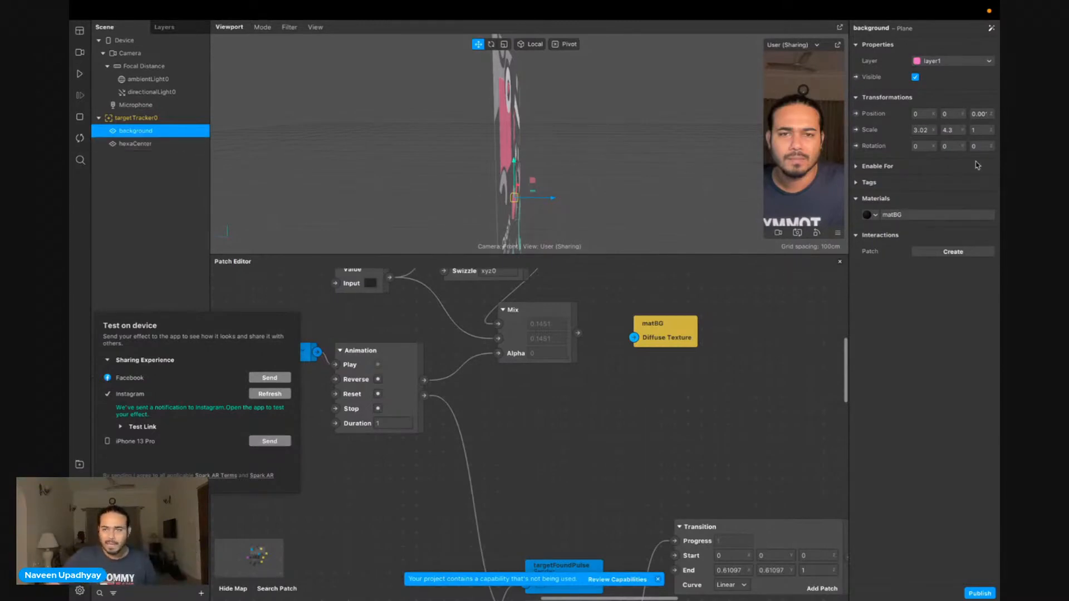
# Set the background plane's X scale to 3.1 and resume the simulation
pyautogui.click(934, 135)
pyautogui.click(926, 133)
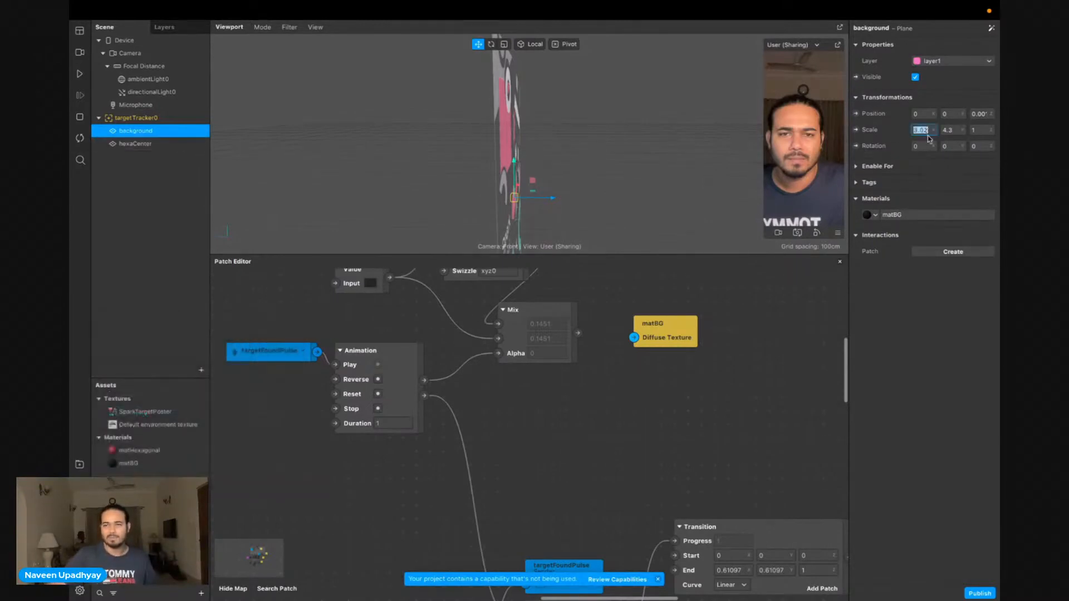
pyautogui.press('Right')
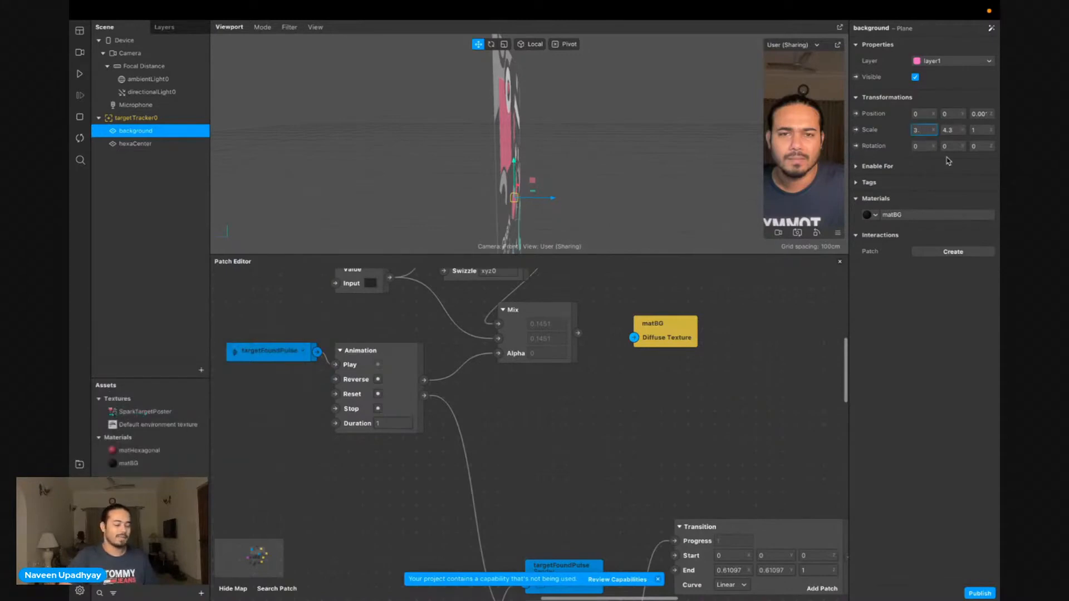
pyautogui.press('Tab')
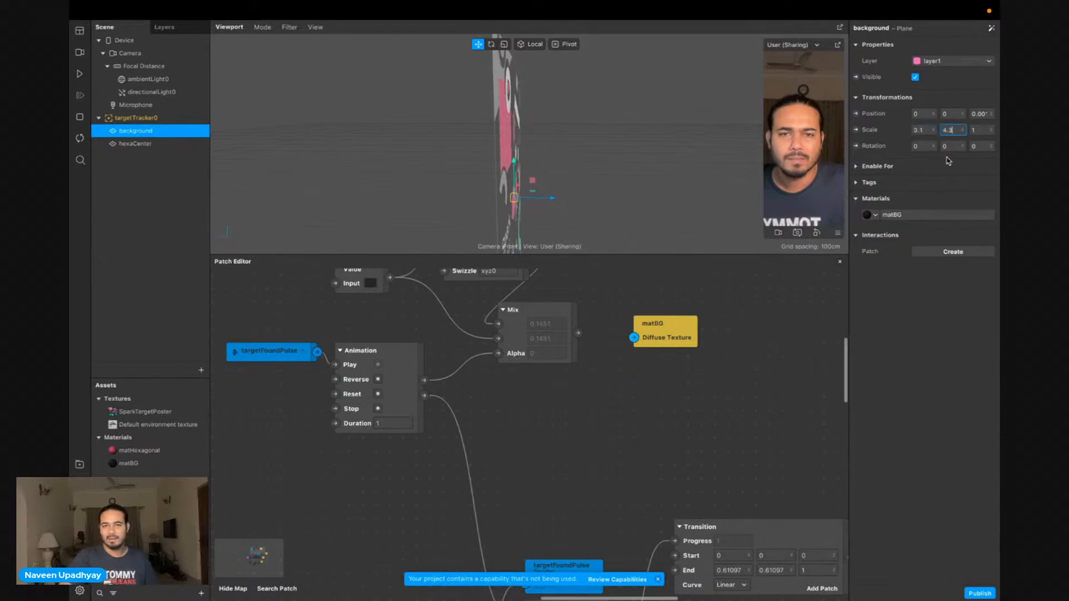
pyautogui.press('Return')
pyautogui.keyDown('alt'); pyautogui.moveTo(579, 151); pyautogui.dragTo(412, 159); pyautogui.keyUp('alt')
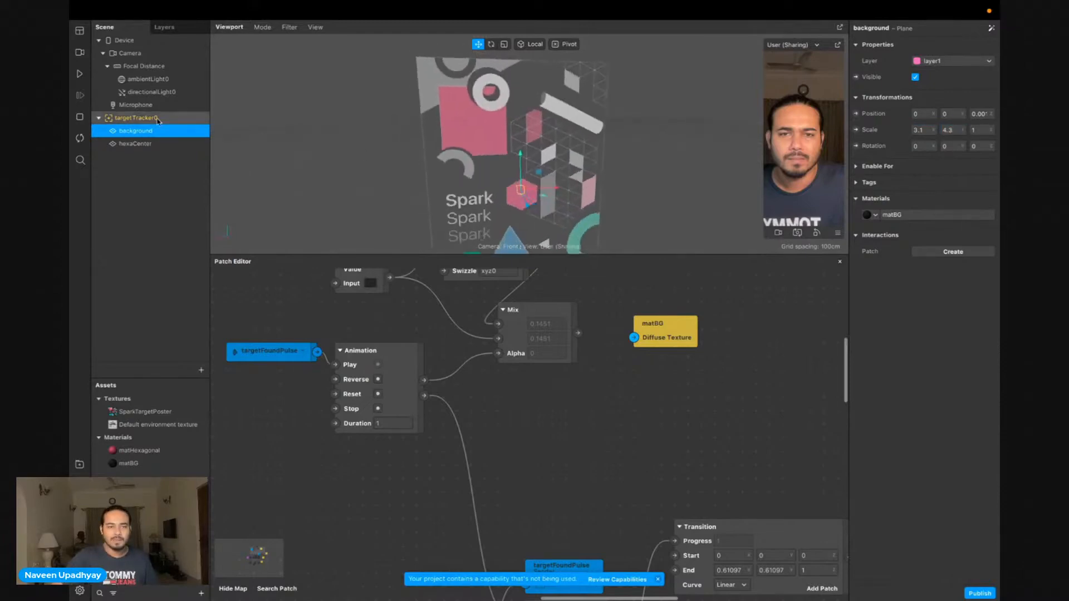
pyautogui.click(83, 77)
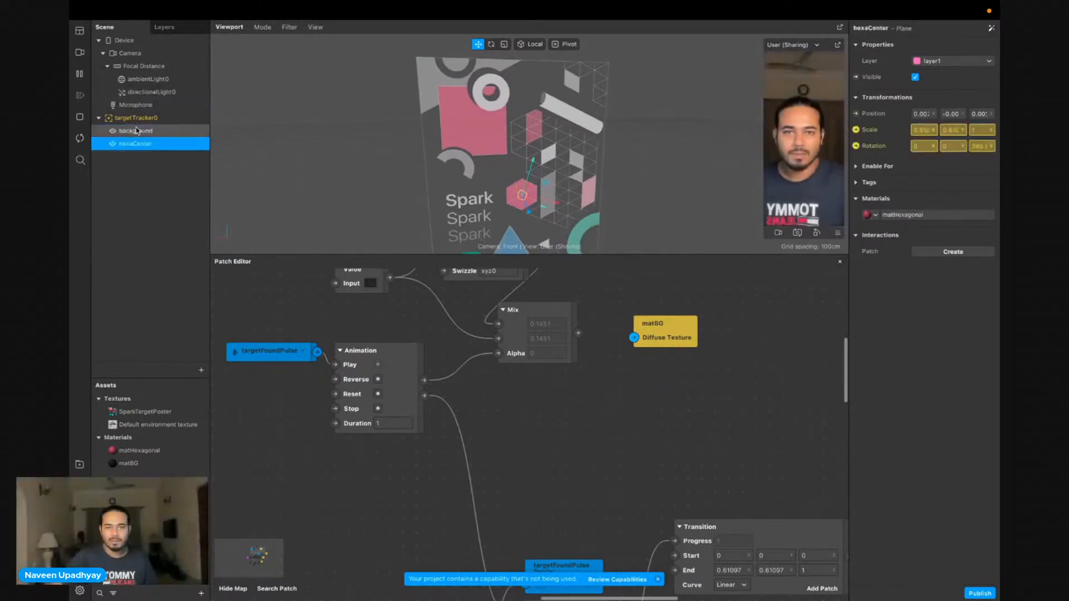
# Set the background plane's Y scale to 4.33 and send the effect to the iPhone 13 Pro
pyautogui.click(953, 130)
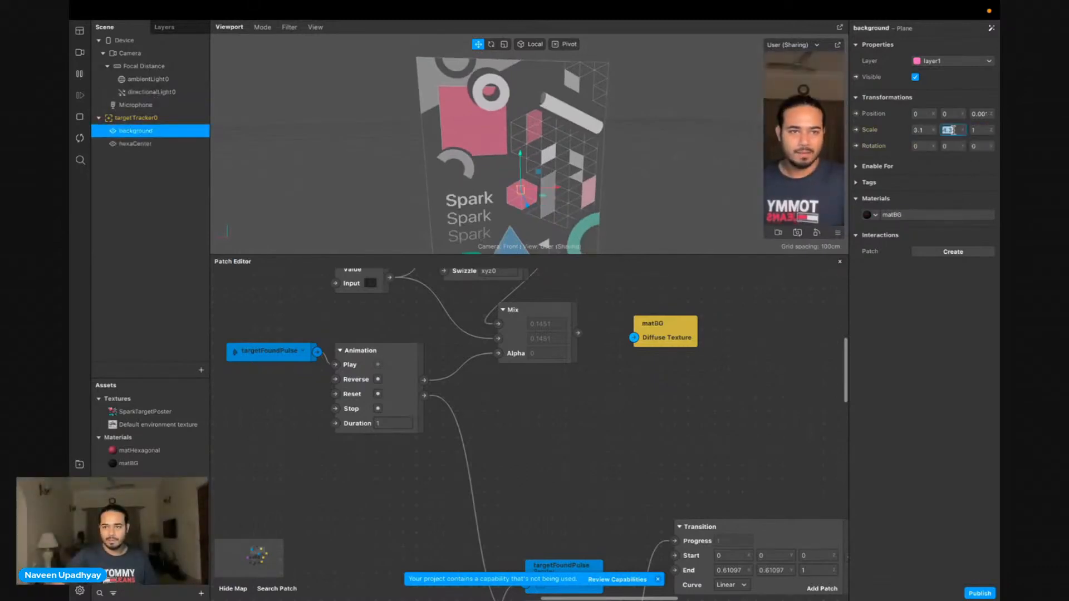
pyautogui.press('Right')
pyautogui.press('Return')
pyautogui.click(80, 464)
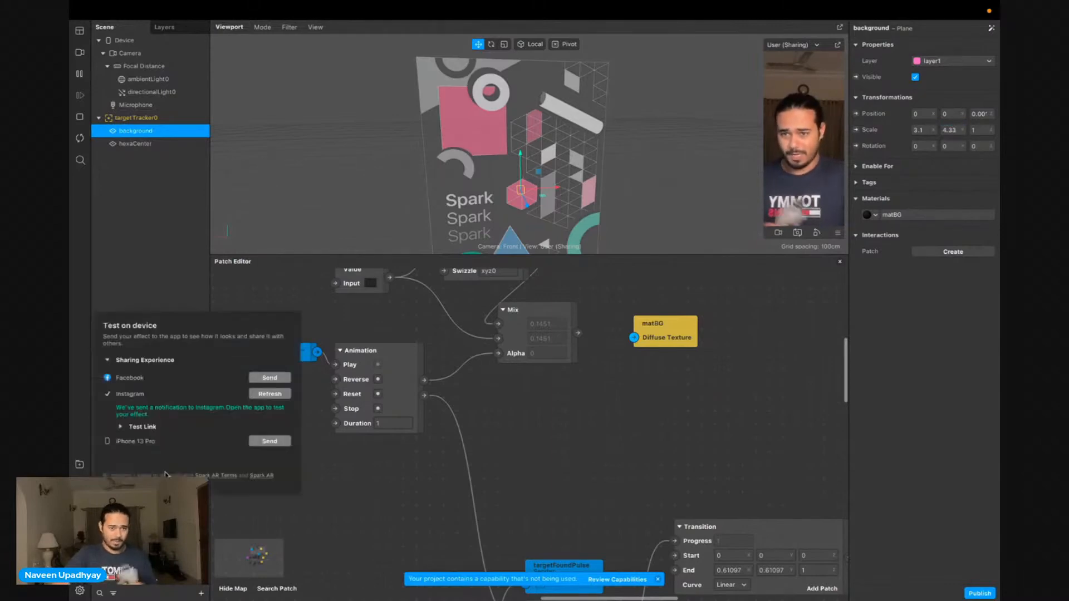
pyautogui.click(271, 441)
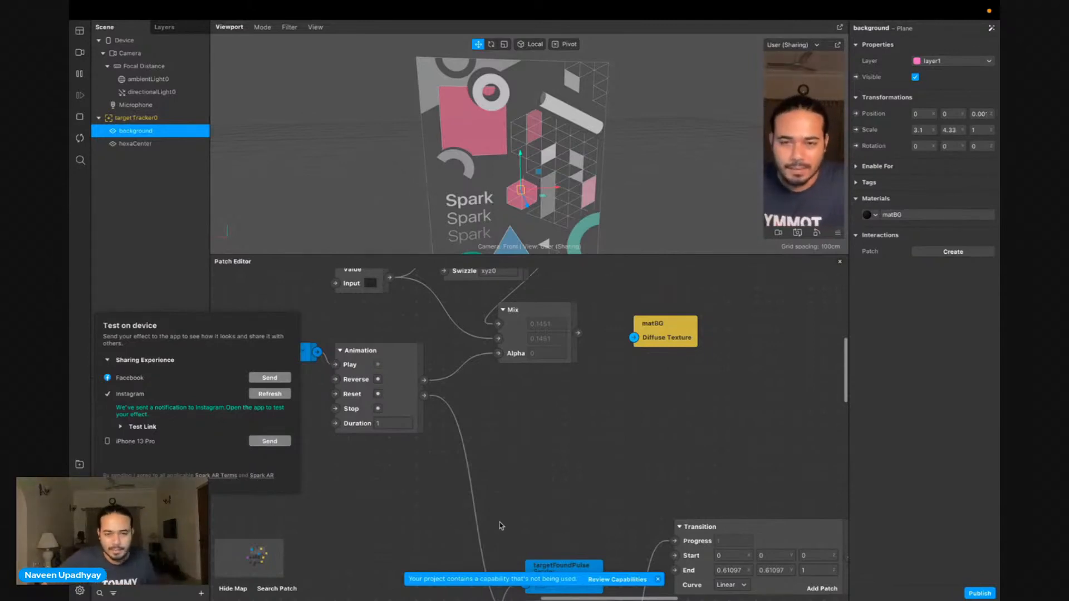
# Move the targetFoundPulse receiver farther from the background's Animation patch and also connect it to that patch's Reset input
pyautogui.scroll(2, 513, 513)
pyautogui.click(457, 258)
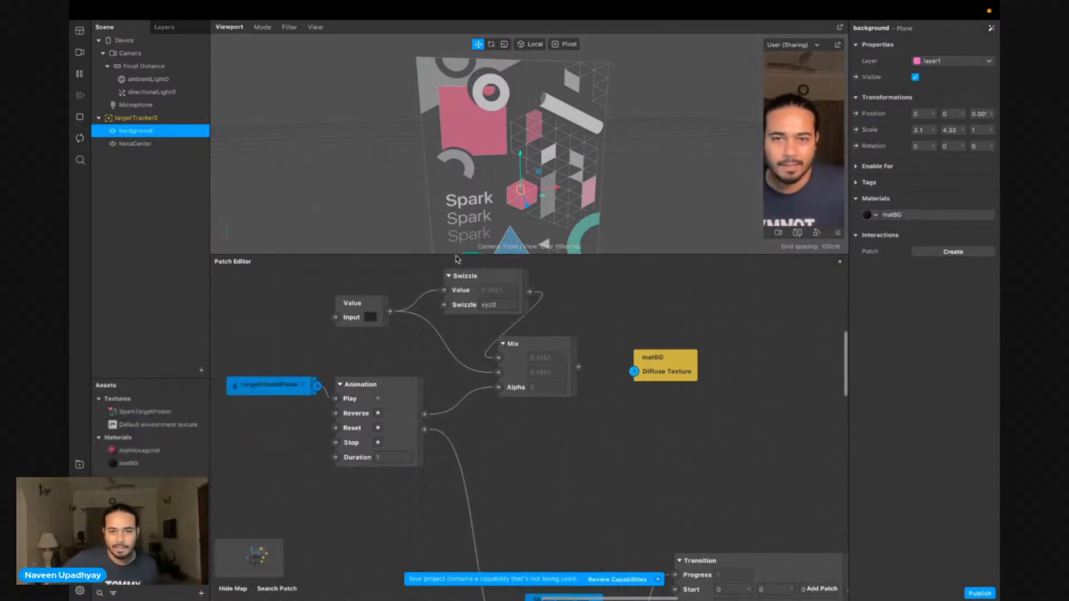
pyautogui.moveTo(457, 258); pyautogui.dragTo(456, 95)
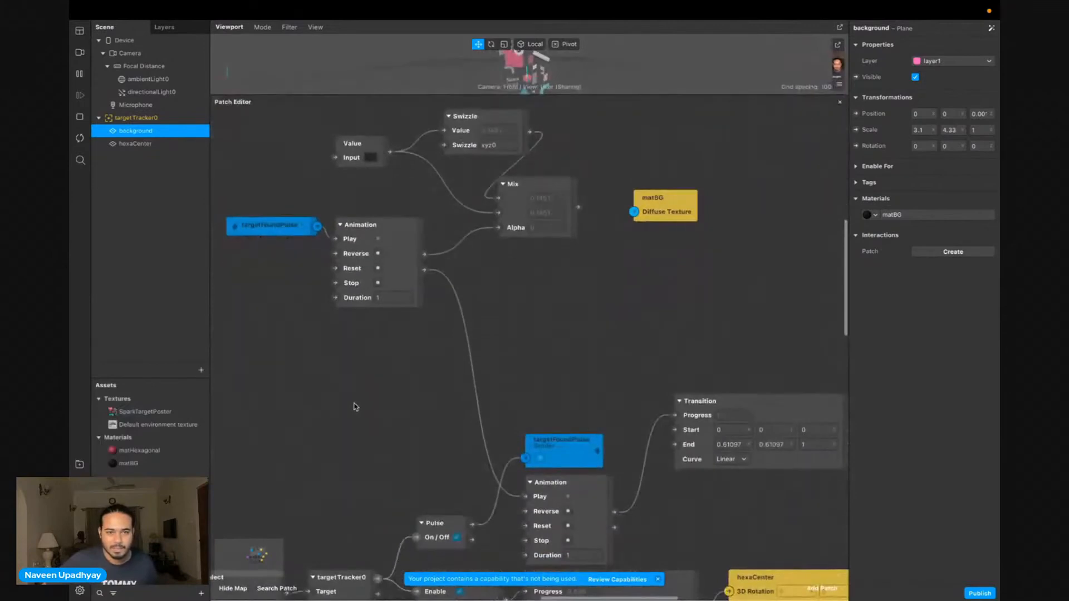
pyautogui.scroll(2, 355, 407)
pyautogui.hscroll(-10, 354, 407)
pyautogui.scroll(2, 355, 407)
pyautogui.moveTo(408, 277); pyautogui.dragTo(326, 276)
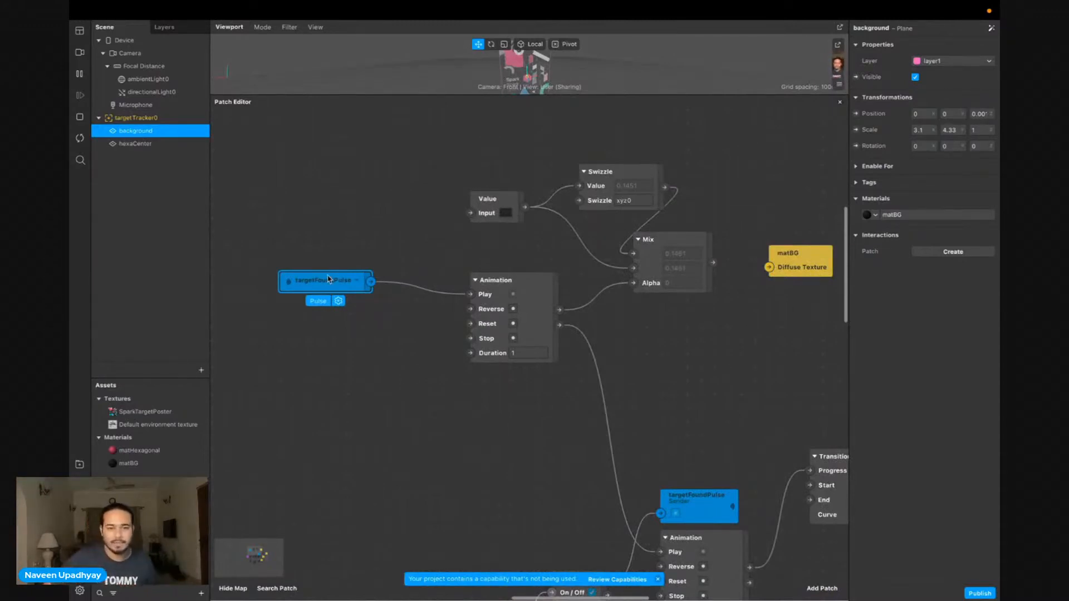
pyautogui.moveTo(371, 281); pyautogui.dragTo(470, 323)
# Connect the lower output of the background's Animation patch to the Reset input of the hexagon's Animation patch as well
pyautogui.hscroll(5, 549, 402)
pyautogui.scroll(-5, 549, 402)
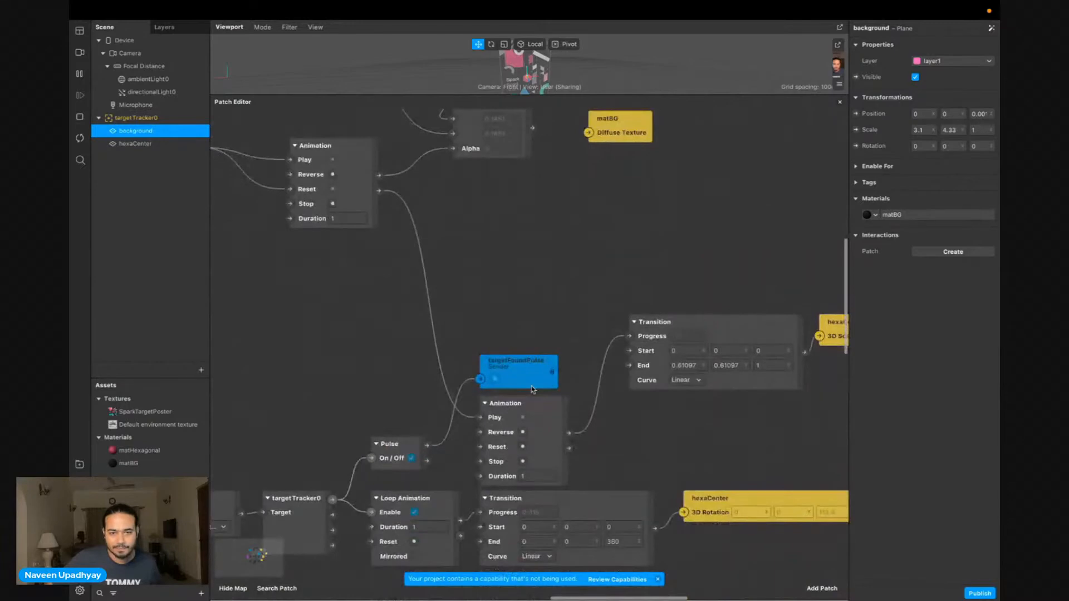
pyautogui.scroll(-4, 533, 390)
pyautogui.hscroll(-3, 613, 460)
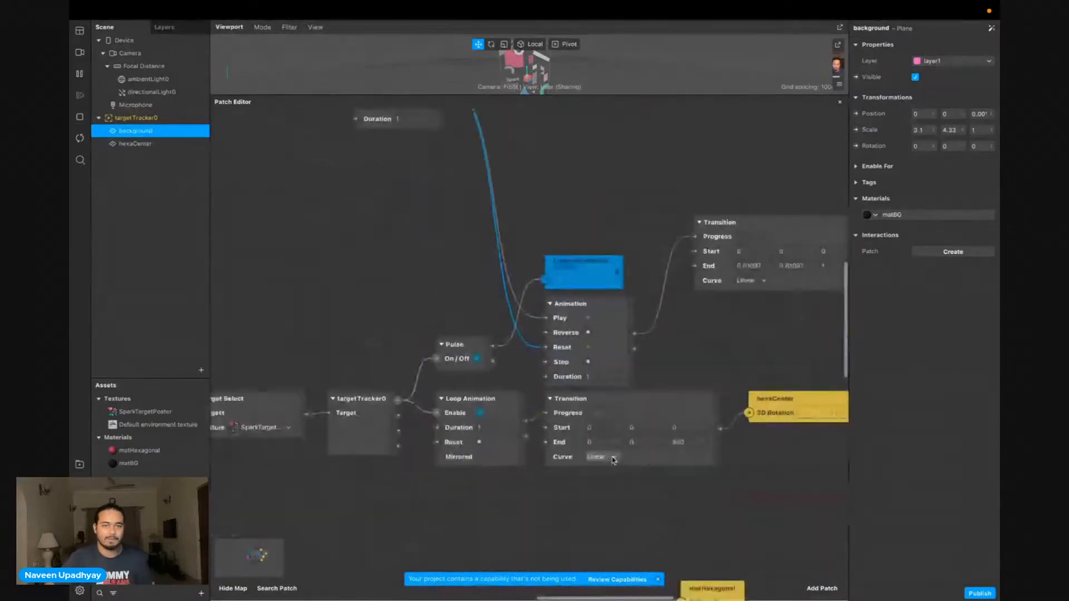
pyautogui.scroll(4, 612, 460)
pyautogui.scroll(-2, 612, 460)
pyautogui.hscroll(-1, 612, 461)
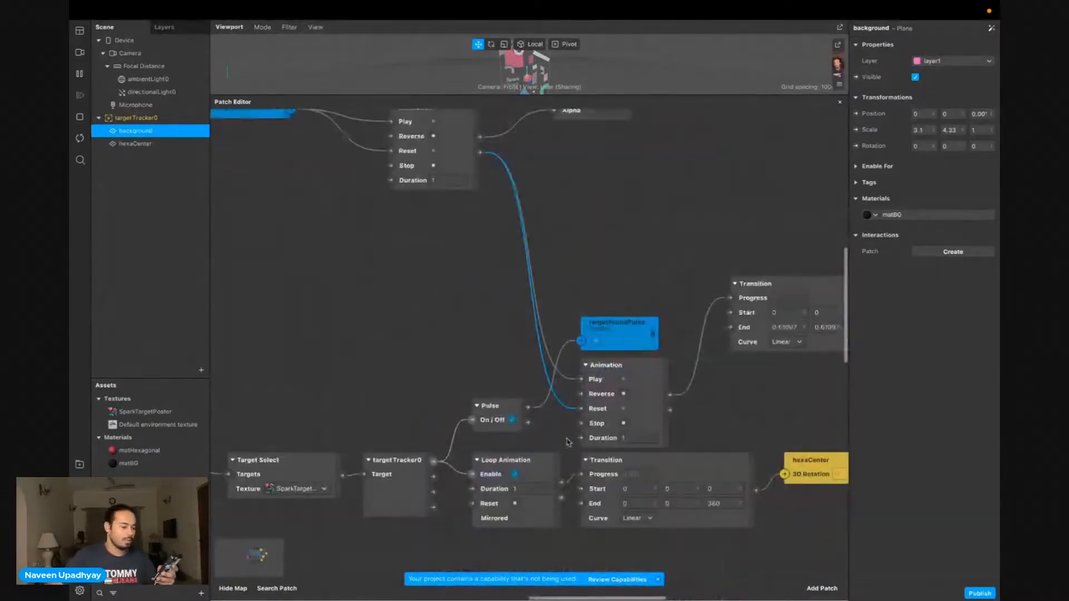
pyautogui.scroll(3, 568, 442)
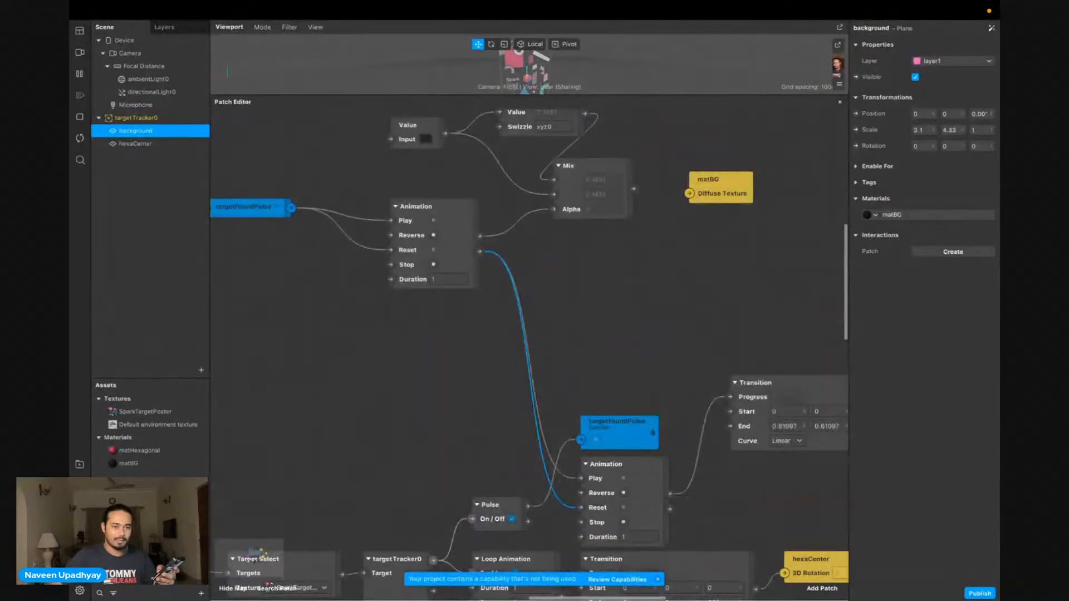
# Open the device testing options and connect the Mix output to matBG's Diffuse Texture input
pyautogui.click(79, 464)
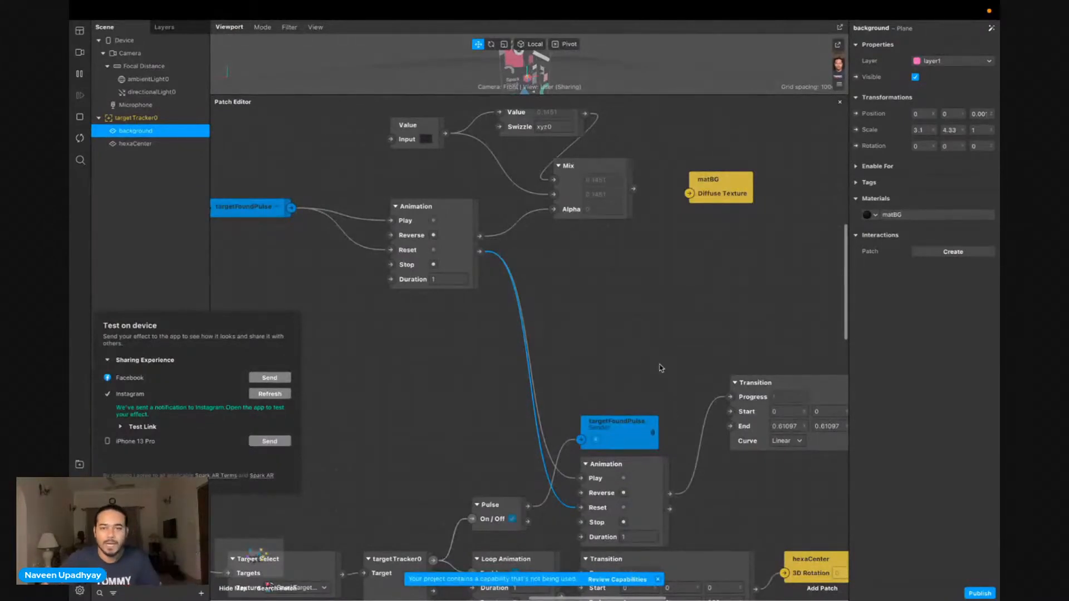
pyautogui.click(649, 312)
pyautogui.moveTo(633, 189); pyautogui.dragTo(690, 193)
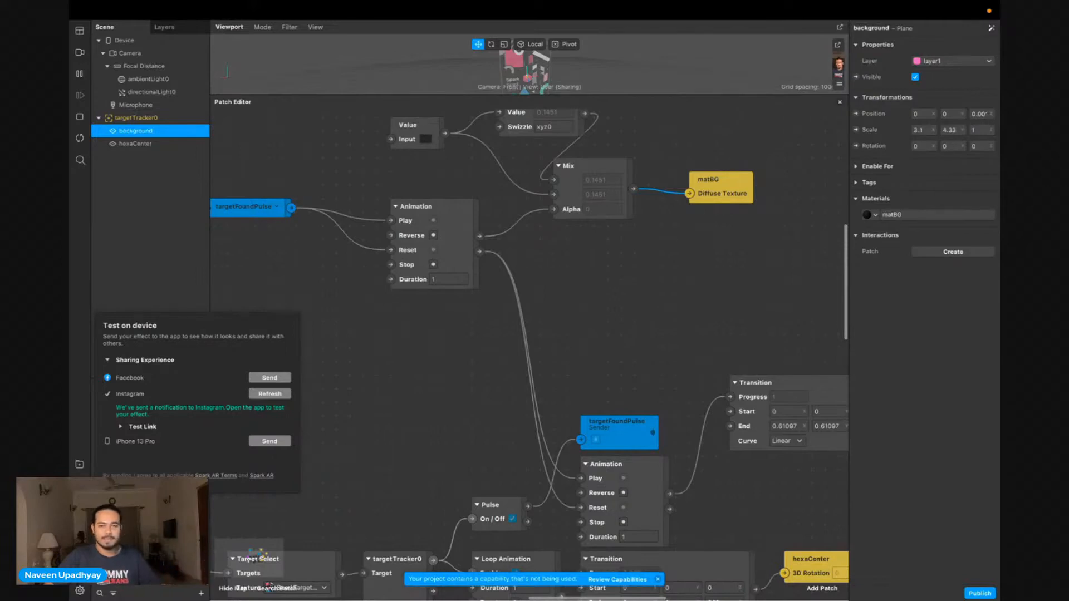
pyautogui.click(417, 362)
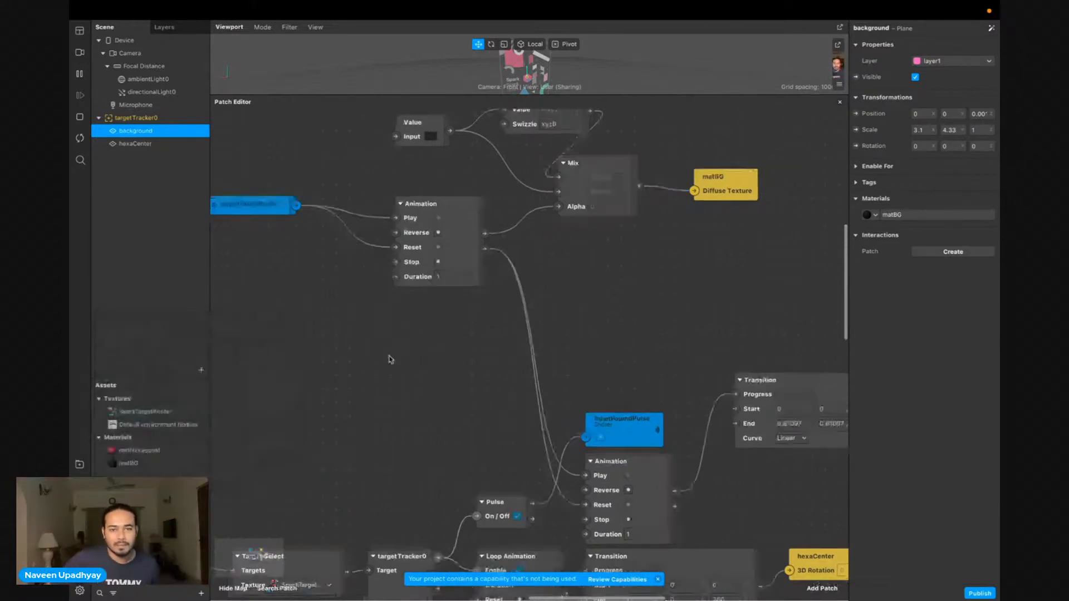
# Examine the poster scene in an enlarged viewport and the overall patch graph, including the hexagon shape patches
pyautogui.hscroll(-5, 390, 359)
pyautogui.scroll(-5, 390, 360)
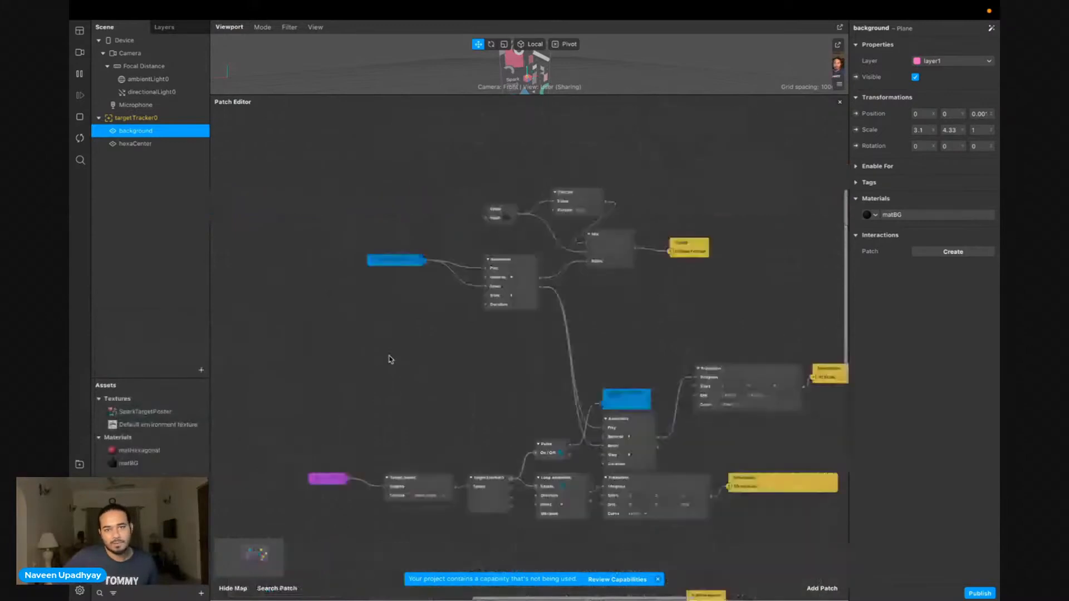
pyautogui.moveTo(498, 92); pyautogui.dragTo(475, 400)
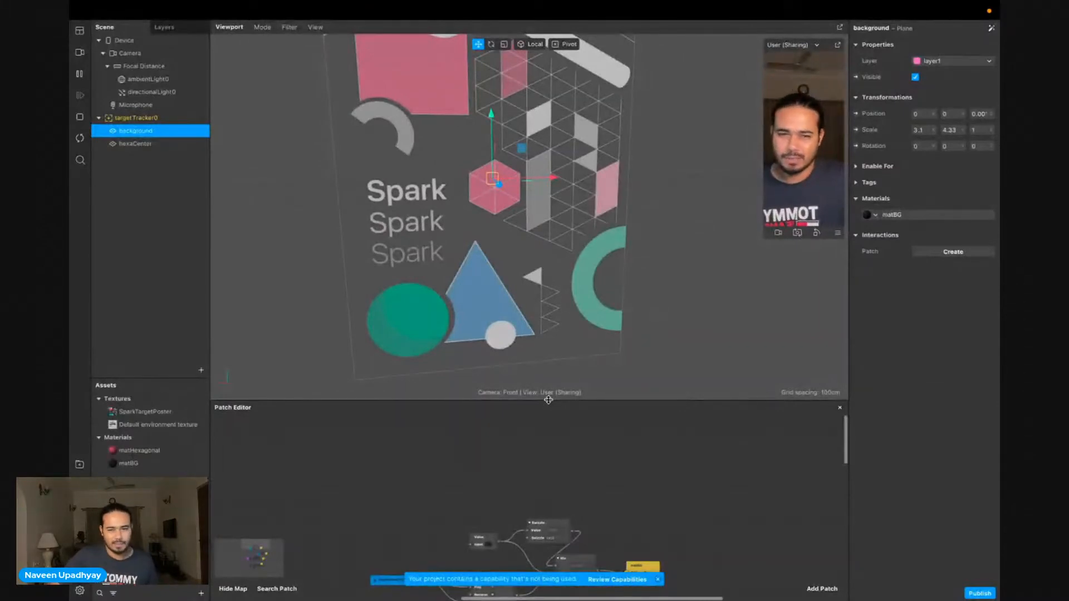
pyautogui.moveTo(546, 401); pyautogui.dragTo(547, 115)
pyautogui.scroll(-2, 611, 503)
pyautogui.scroll(-3, 611, 504)
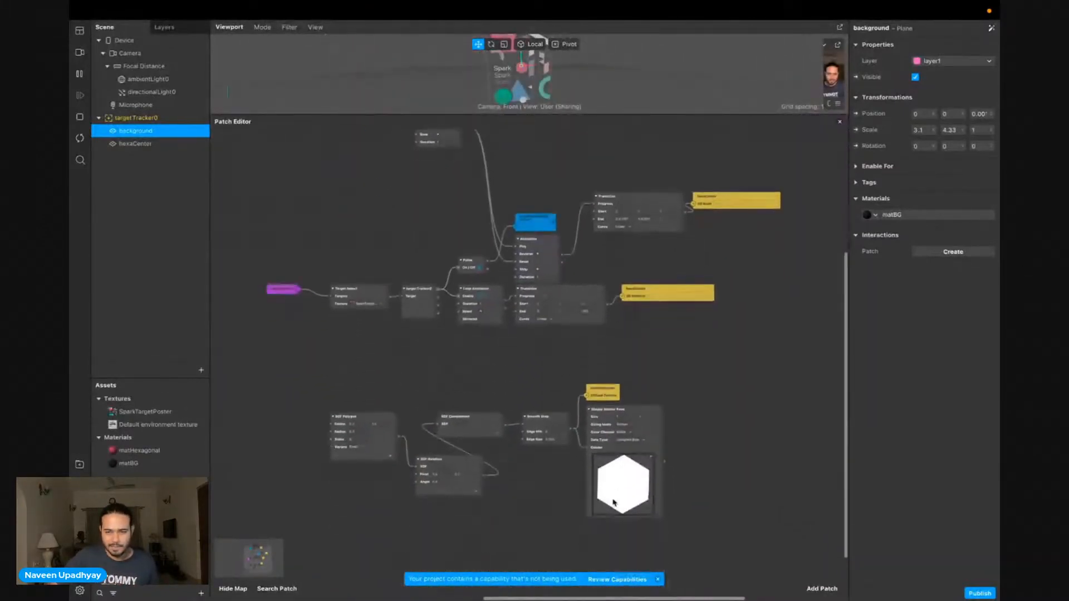
pyautogui.scroll(5, 607, 476)
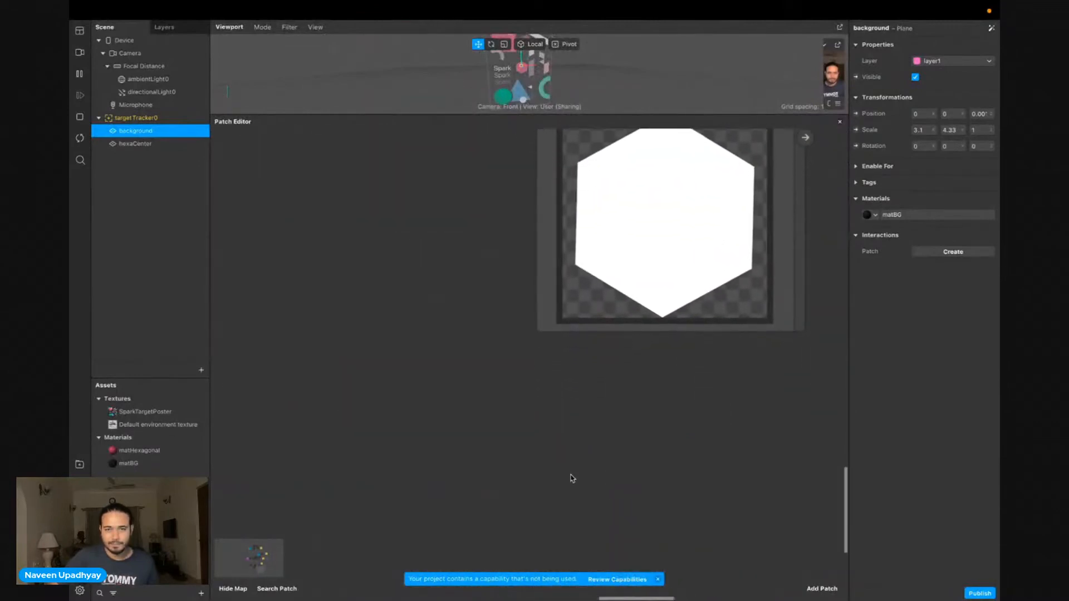
pyautogui.scroll(-5, 571, 476)
pyautogui.scroll(5, 571, 478)
pyautogui.scroll(-5, 570, 478)
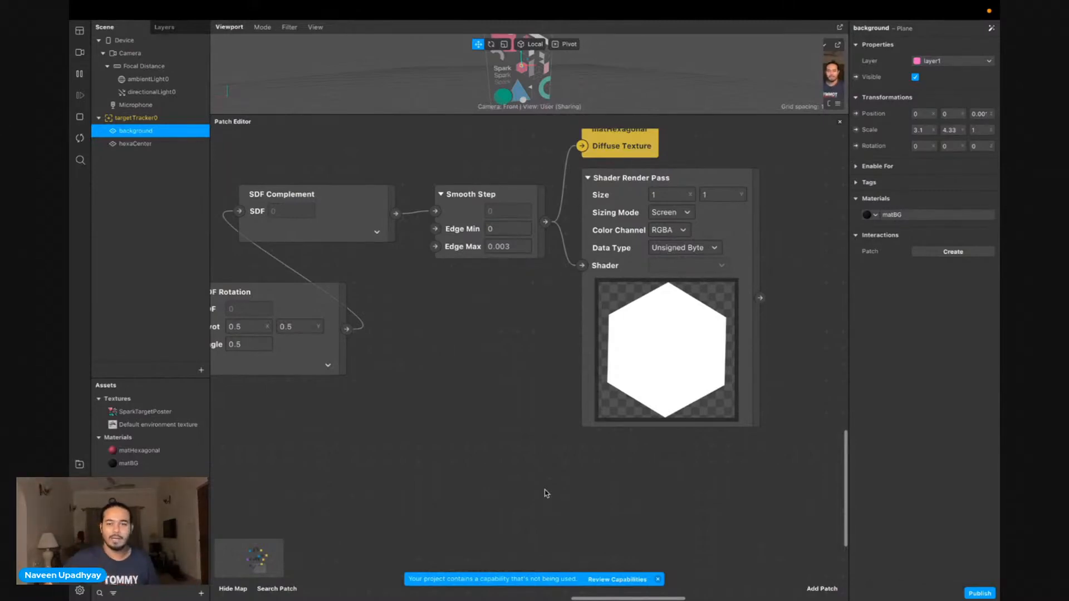
pyautogui.hscroll(-10, 526, 488)
pyautogui.rightClick(341, 490)
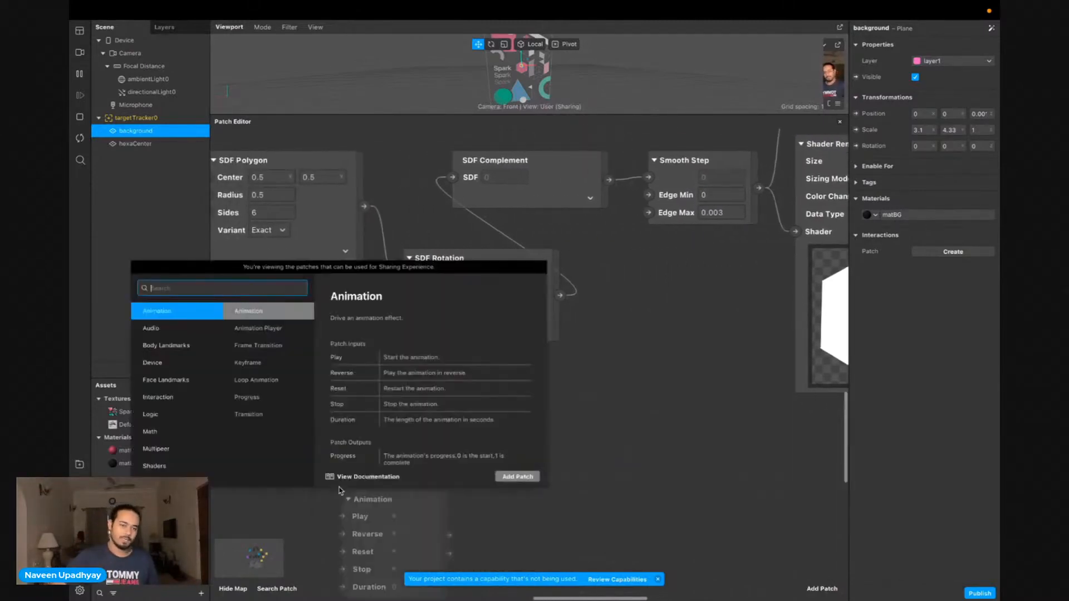
pyautogui.write('sdf')
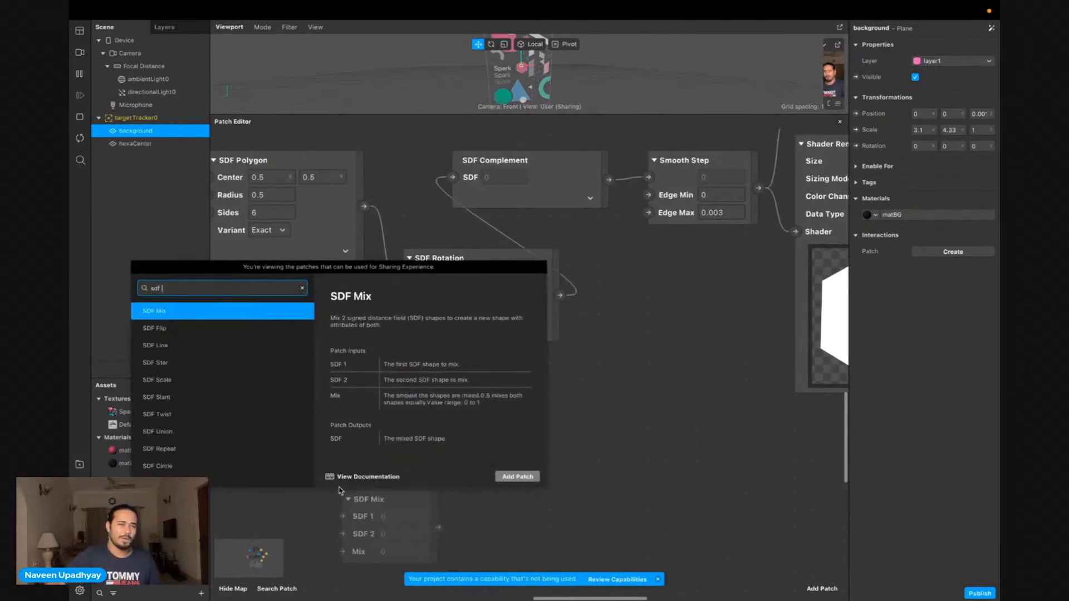
pyautogui.click(678, 389)
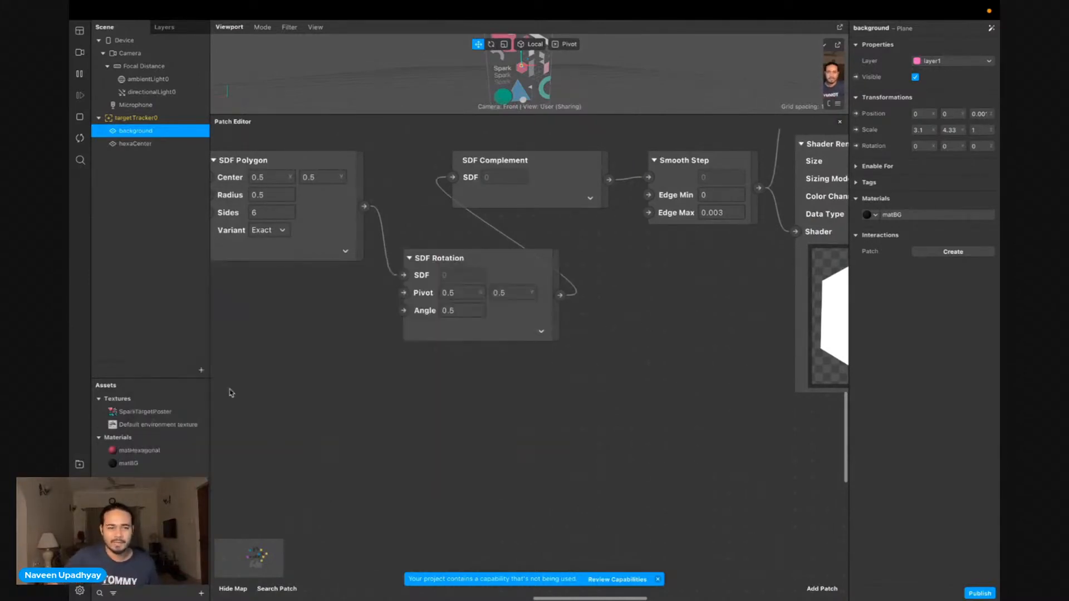
# Preview the SparkTargetPoster texture and add an SDF Line patch below the hexagon's SDF Rotation patch
pyautogui.click(146, 413)
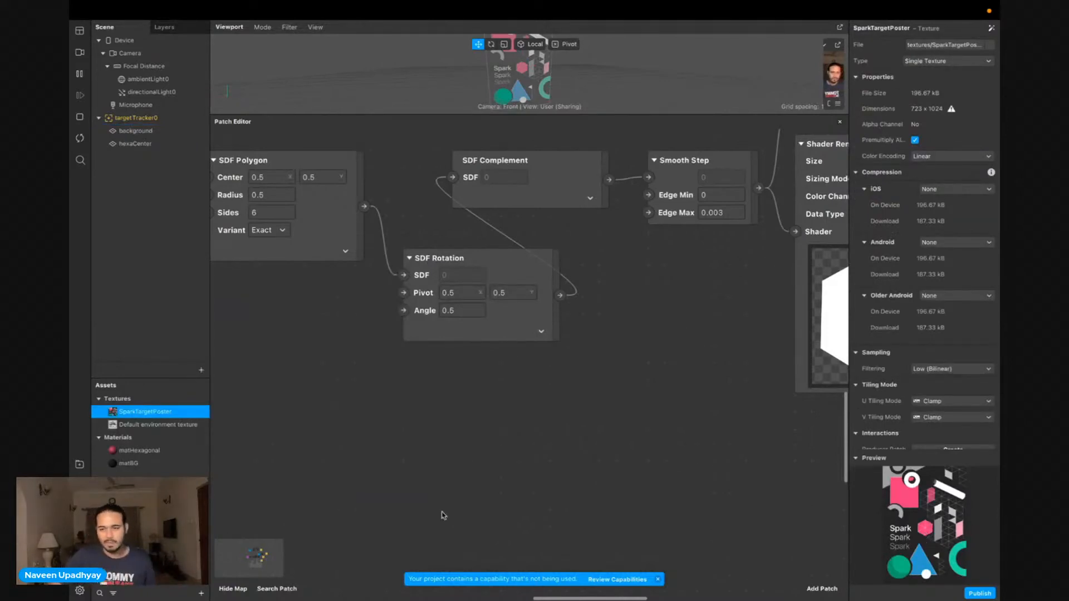
pyautogui.hscroll(-2, 425, 438)
pyautogui.scroll(-2, 425, 438)
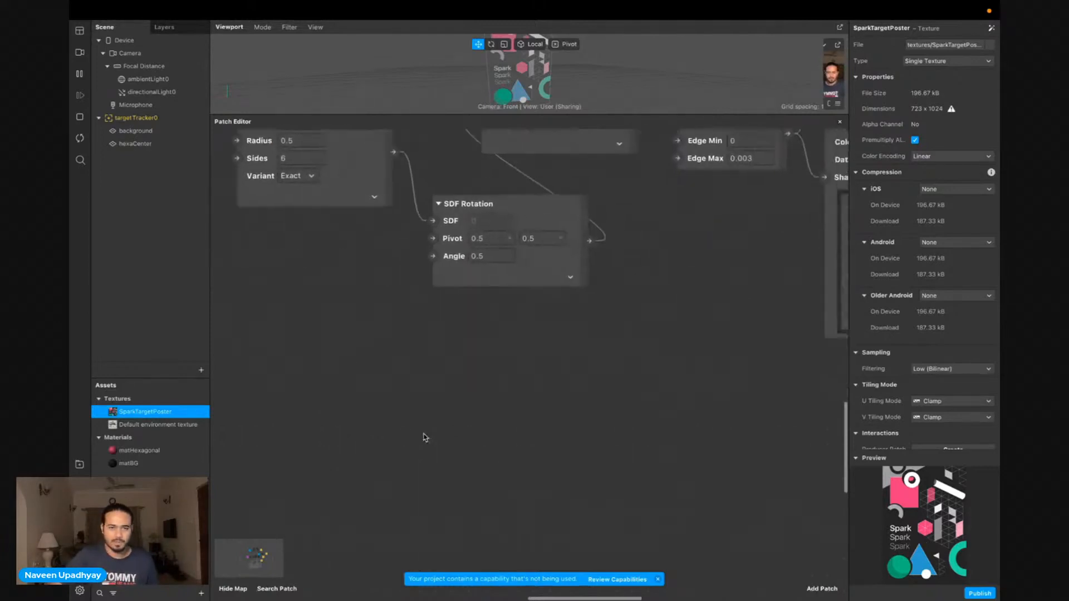
pyautogui.scroll(-1, 425, 438)
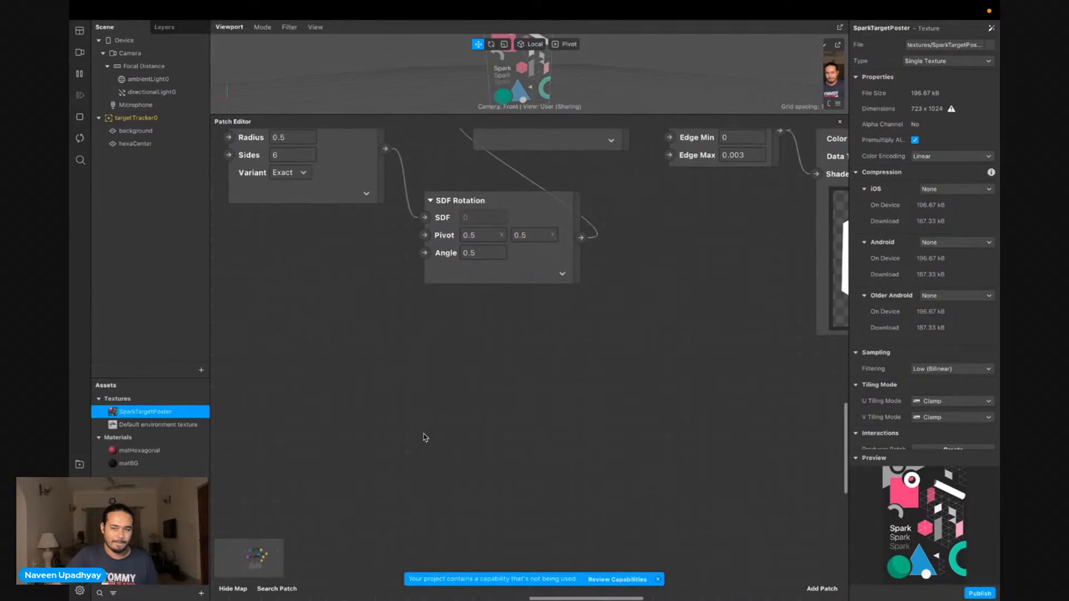
pyautogui.scroll(2, 424, 438)
pyautogui.scroll(-1, 424, 438)
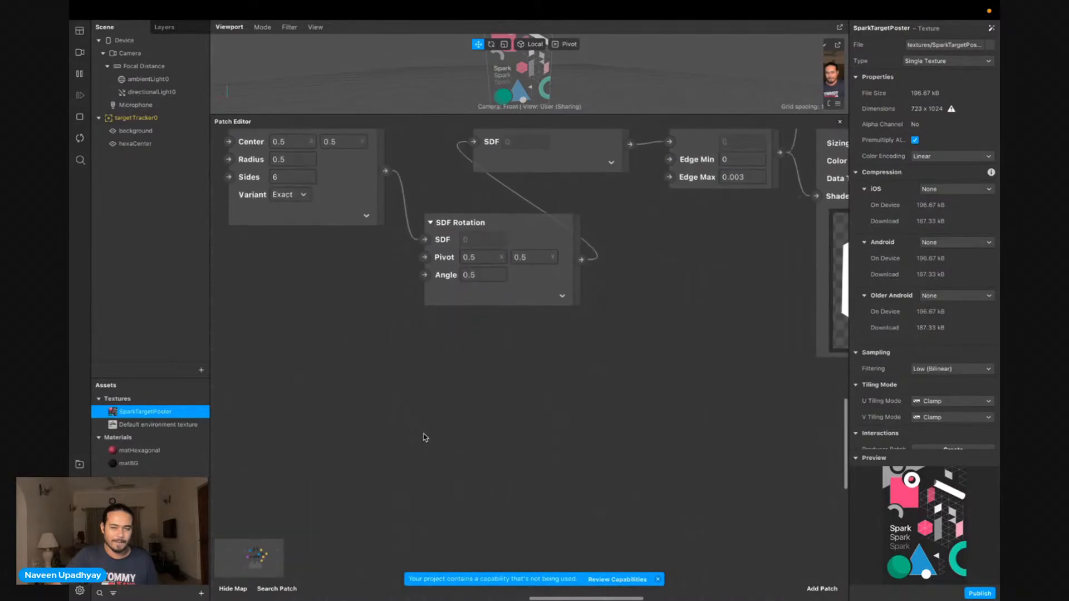
pyautogui.doubleClick(299, 418)
pyautogui.write('sdf l')
pyautogui.press('Return')
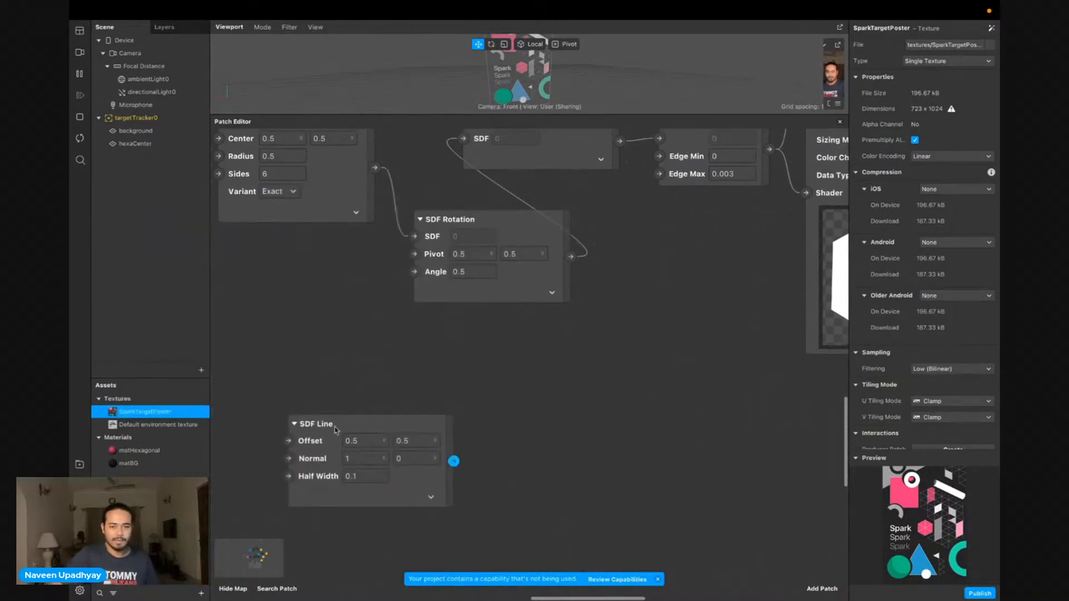
# Feed the SDF Line output into SDF Complement in place of the SDF Rotation output, and reposition the SDF Line patch
pyautogui.moveTo(416, 475); pyautogui.dragTo(462, 173)
pyautogui.scroll(2, 456, 436)
pyautogui.moveTo(434, 368); pyautogui.dragTo(395, 368)
pyautogui.moveTo(336, 435); pyautogui.dragTo(469, 384)
pyautogui.hscroll(3, 470, 384)
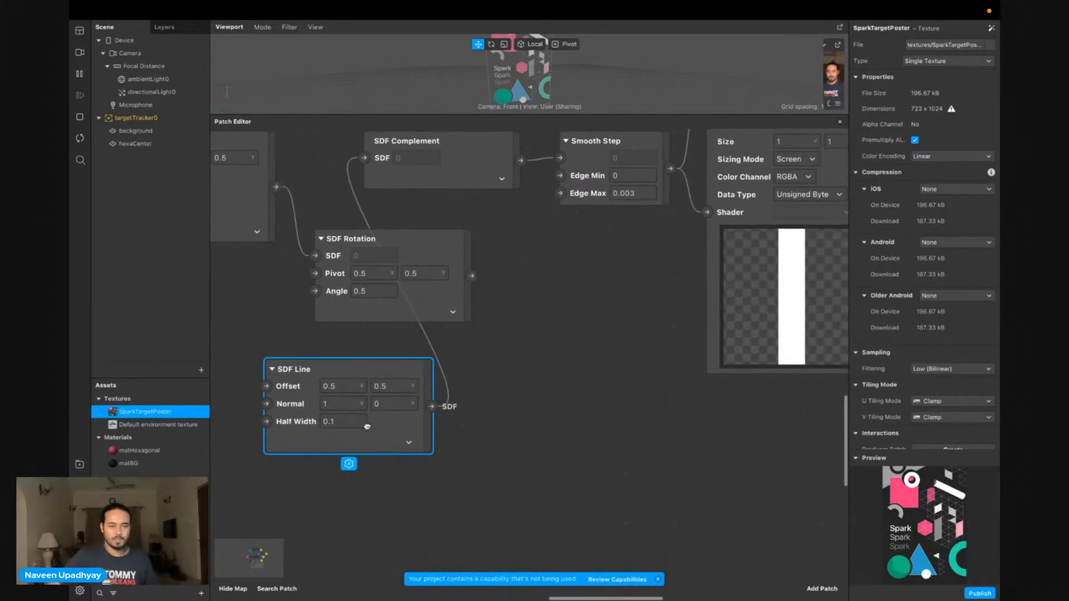
# Thin the line by setting the SDF Line's Half Width to 0.005, trying 0.01 first
pyautogui.click(345, 421)
pyautogui.write('0.01')
pyautogui.press('Return')
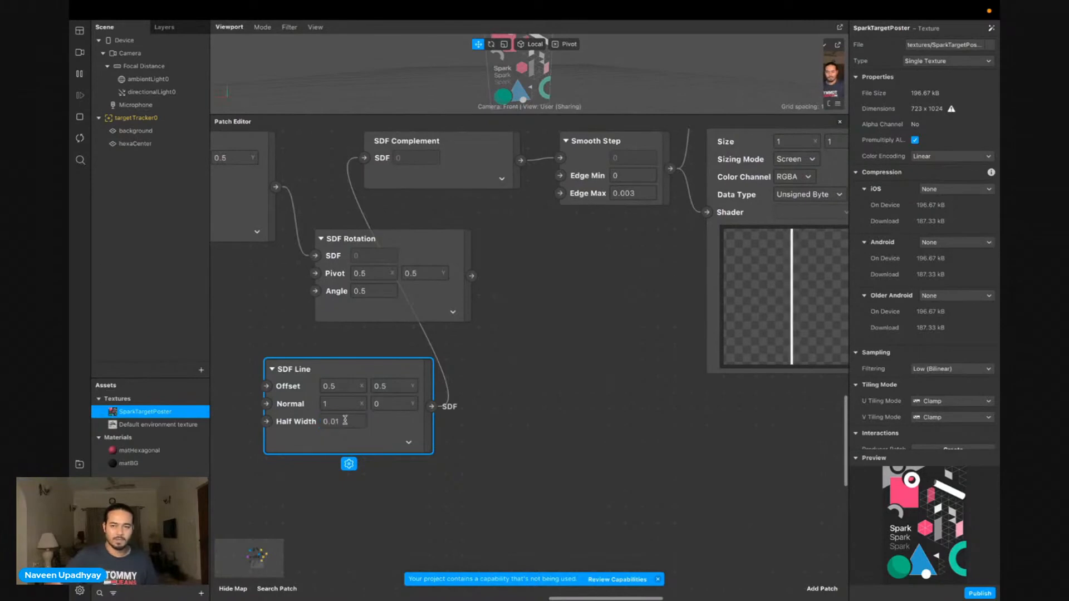
pyautogui.click(345, 421)
pyautogui.write('.00')
pyautogui.press('BackSpace')
pyautogui.write('05')
pyautogui.press('Return')
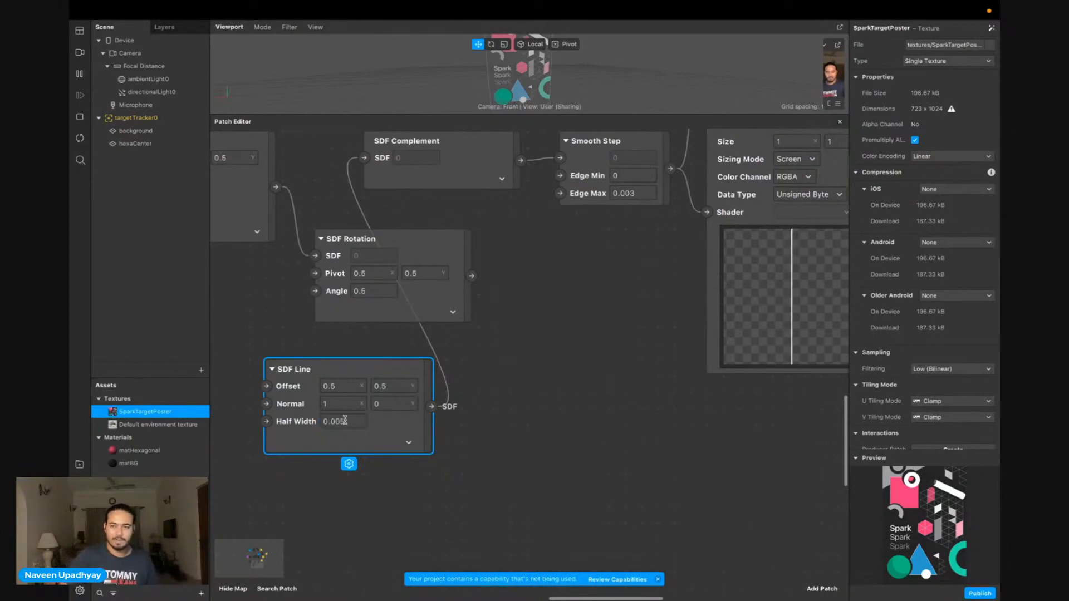
pyautogui.click(444, 494)
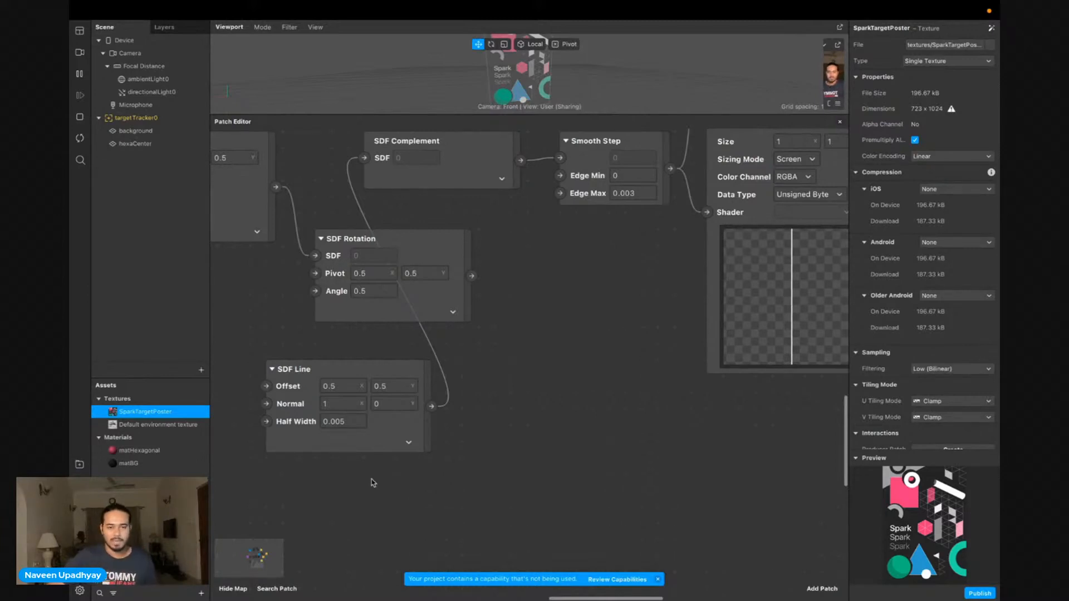
# Try tilting the line by raising the SDF Line's Normal Y value to about 1.8, and return it to 0
pyautogui.scroll(-1, 373, 483)
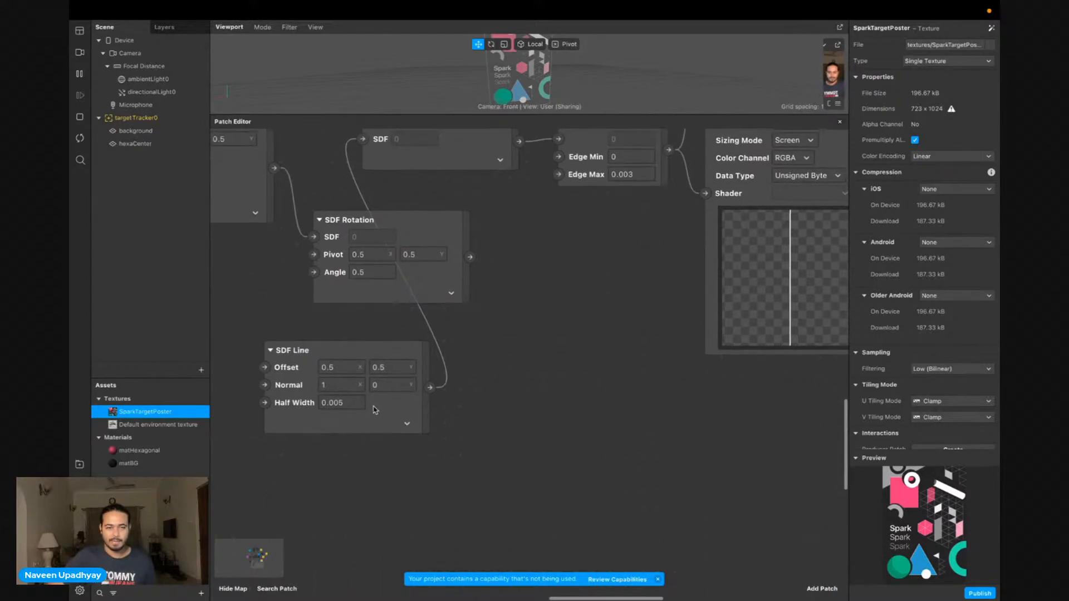
pyautogui.click(390, 385)
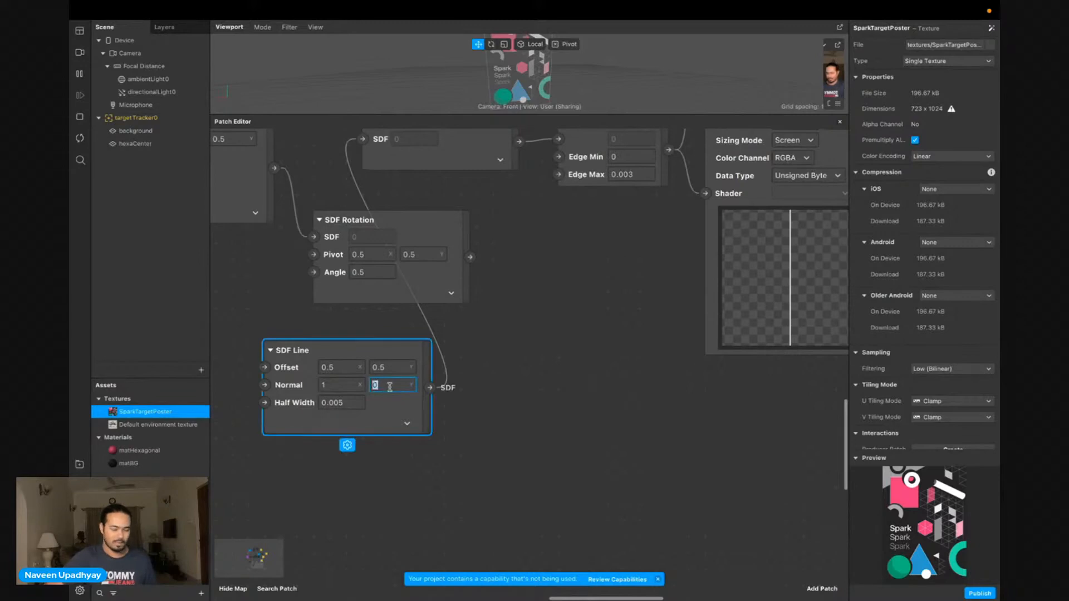
pyautogui.write('0.1')
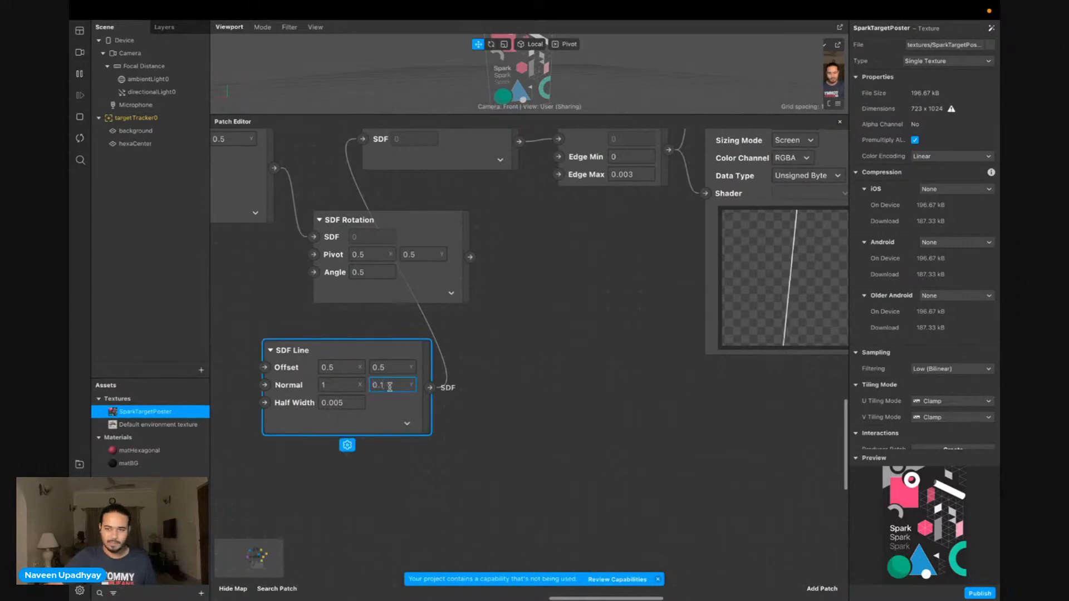
pyautogui.press('BackSpace')
pyautogui.write('2')
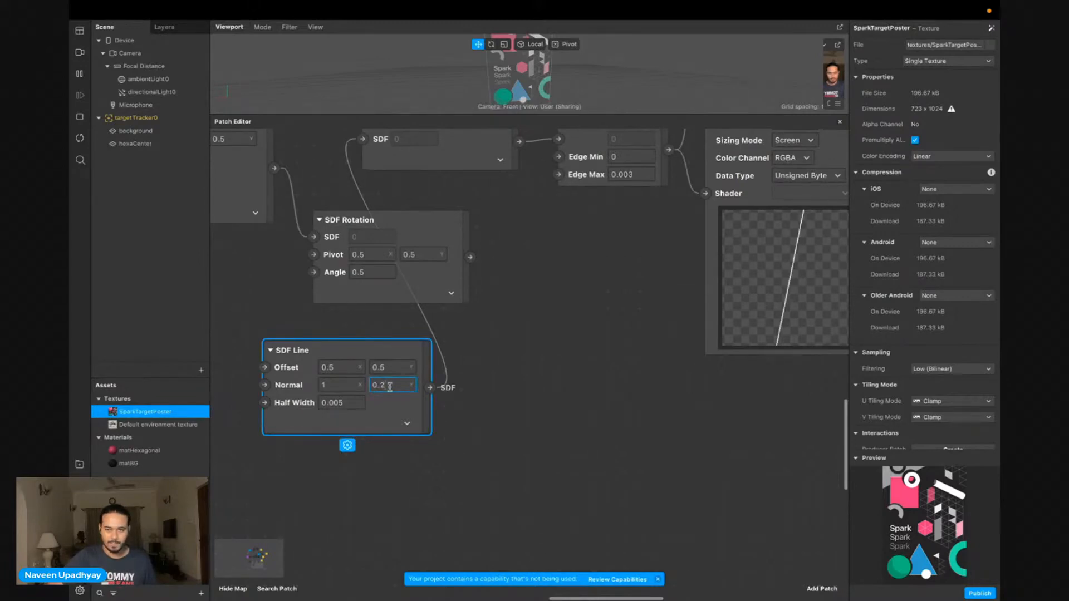
pyautogui.press('Up')
pyautogui.press('Up')
pyautogui.press('Up')
pyautogui.press('Up')
pyautogui.press('Up')
pyautogui.press('Up')
pyautogui.press('Up')
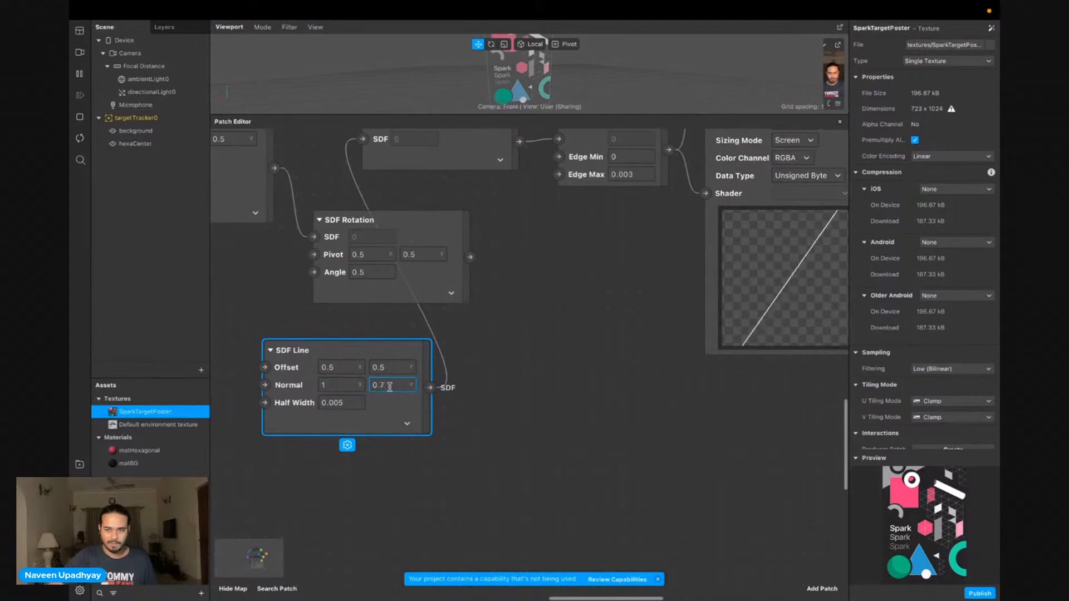
pyautogui.press('Up')
pyautogui.press('Up')
pyautogui.press('Up')
pyautogui.press('Up')
pyautogui.press('Up')
pyautogui.press('Up')
pyautogui.press('Up')
pyautogui.press('Up')
pyautogui.press('Up')
pyautogui.press('Up')
pyautogui.press('Up')
pyautogui.press('Up')
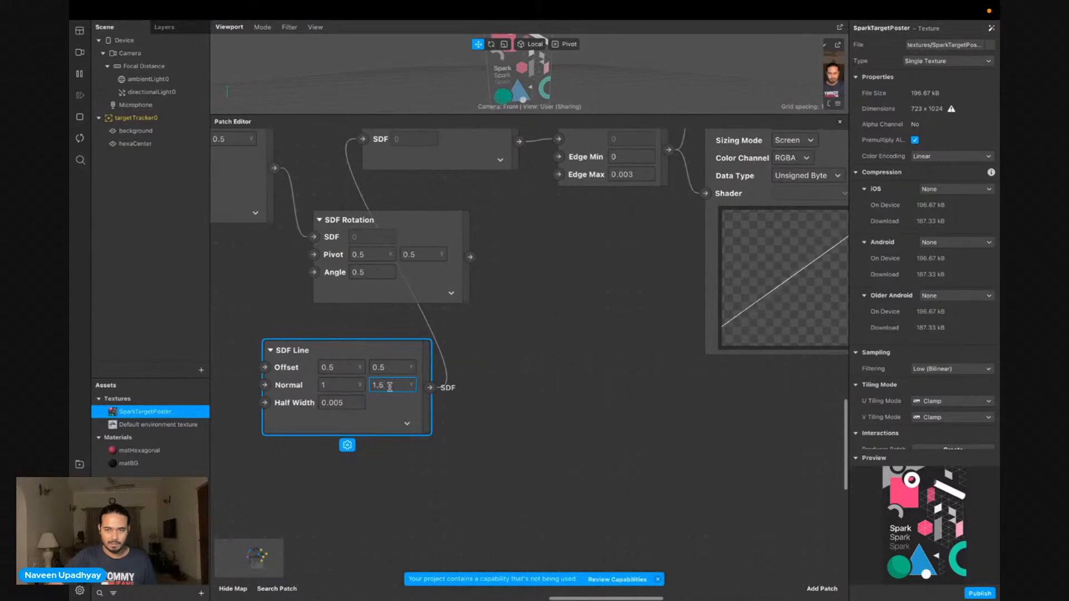
pyautogui.press('Down')
pyautogui.press('Down')
pyautogui.press('Down')
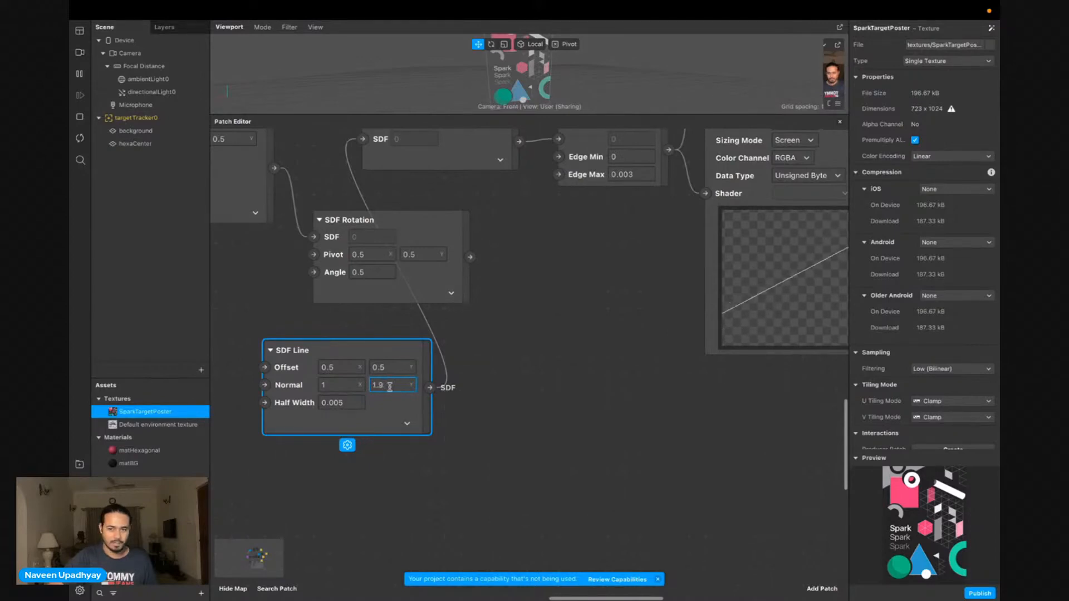
pyautogui.press('Down')
pyautogui.press('Down')
pyautogui.press('Down')
pyautogui.press('Down')
pyautogui.press('Down')
pyautogui.press('Down')
pyautogui.press('Down')
pyautogui.press('Down')
pyautogui.press('Down')
pyautogui.press('Down')
pyautogui.press('Down')
pyautogui.press('Down')
pyautogui.press('Down')
pyautogui.press('Down')
pyautogui.press('Down')
pyautogui.press('Down')
pyautogui.press('Down')
pyautogui.press('Down')
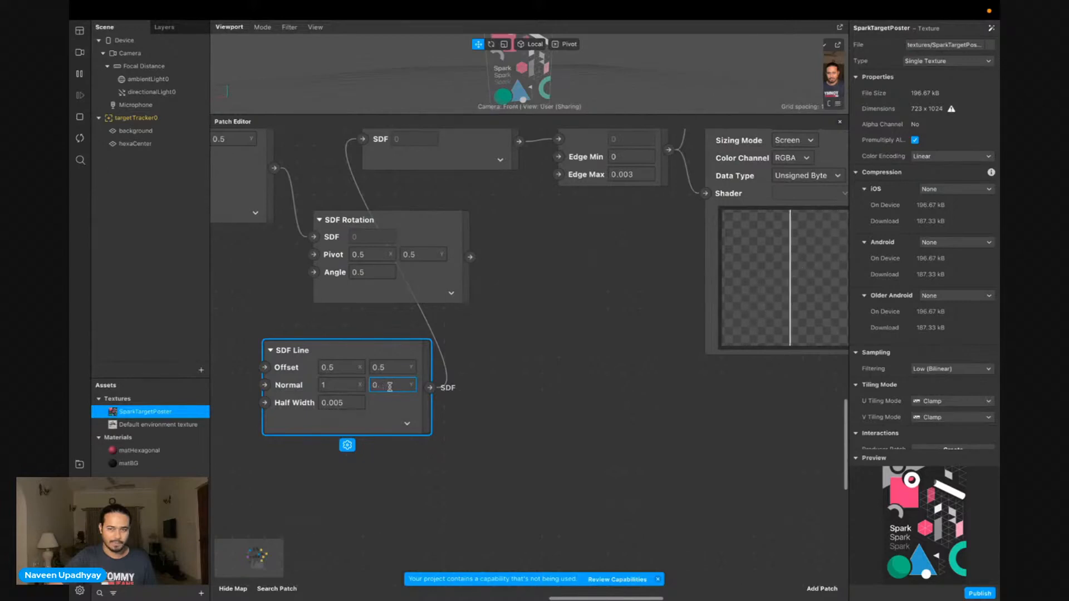
pyautogui.click(457, 426)
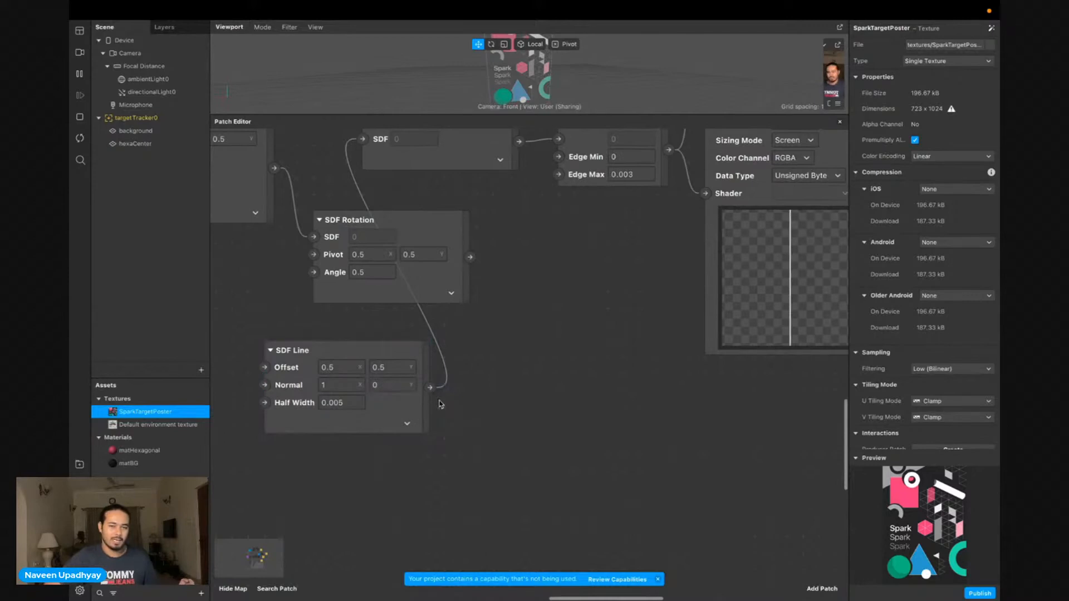
# Duplicate the SDF Line patch and place the copy directly below the original
pyautogui.scroll(-1, 428, 481)
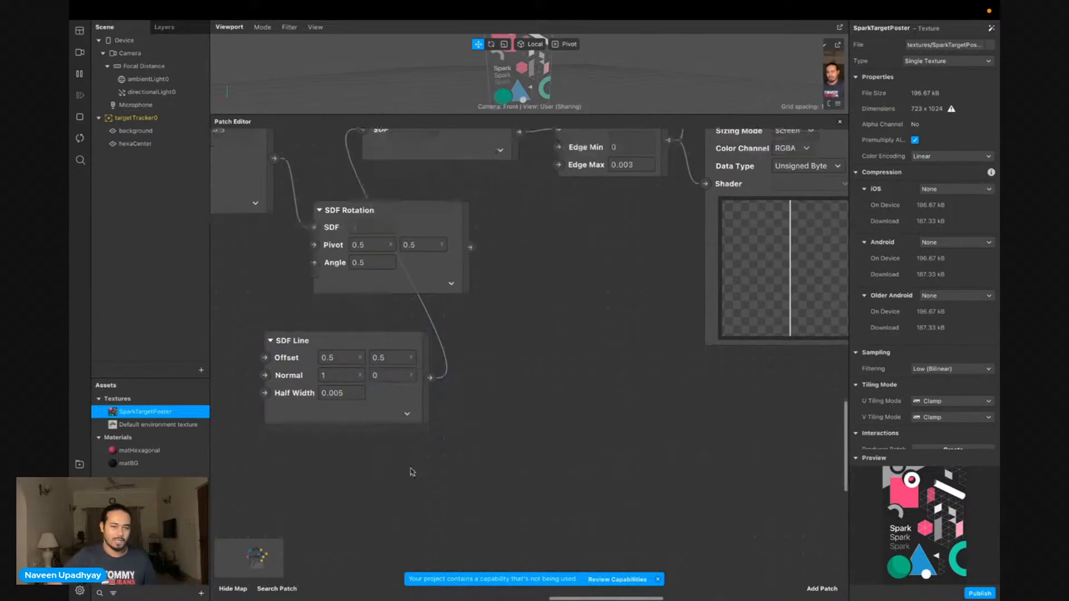
pyautogui.click(313, 401)
pyautogui.press('super+c')
pyautogui.press('super+v')
pyautogui.moveTo(343, 460); pyautogui.dragTo(294, 495)
# Add an SDF Union patch with the first SDF Line feeding SDF 1 and the duplicated SDF Line feeding SDF 2
pyautogui.moveTo(429, 366); pyautogui.dragTo(515, 389)
pyautogui.write('sdf un')
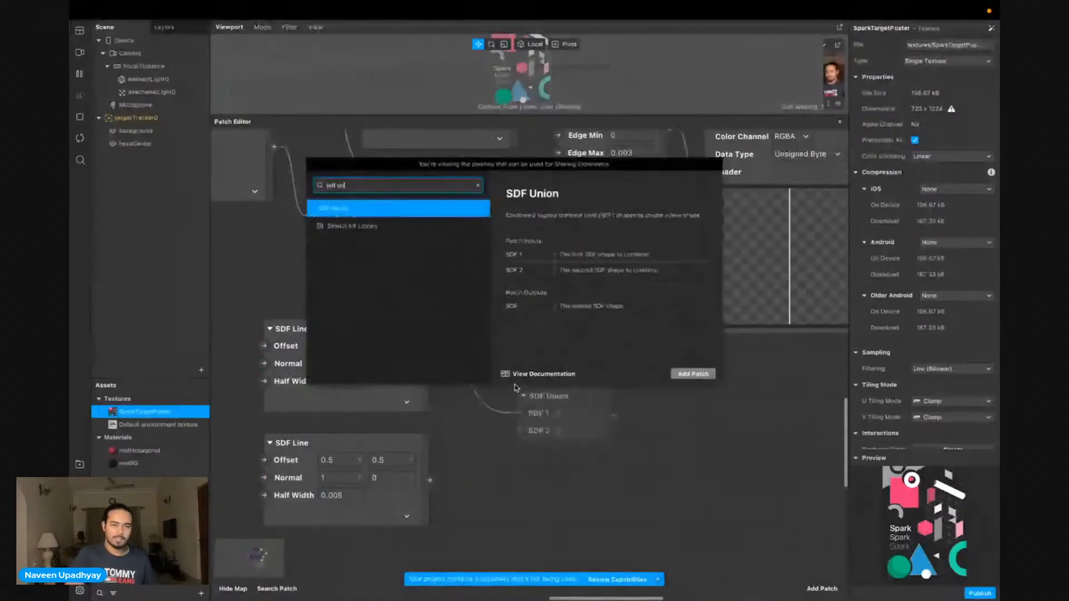
pyautogui.press('Return')
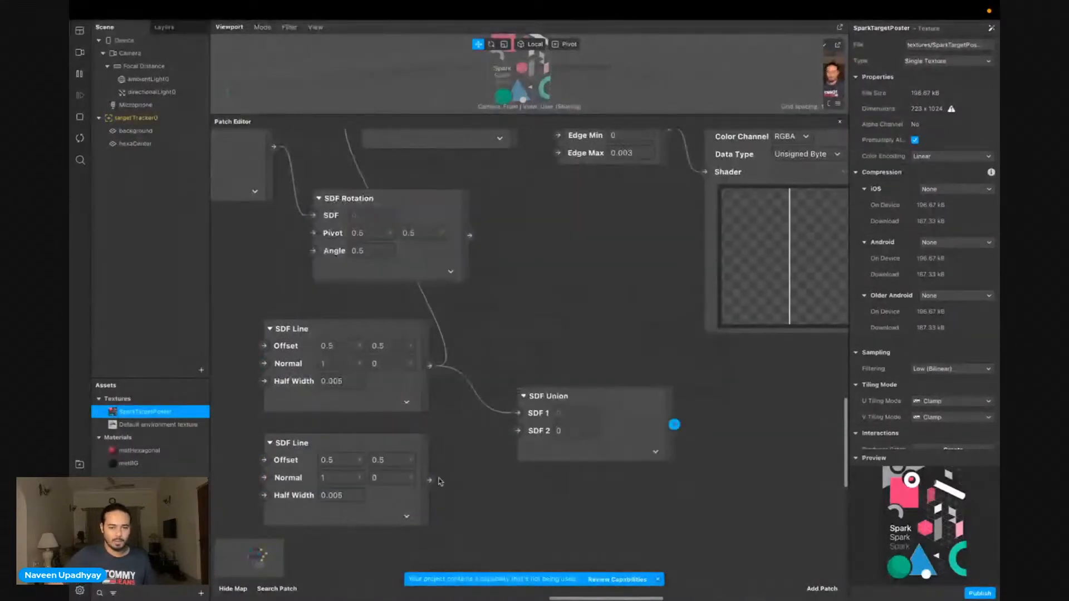
pyautogui.moveTo(642, 440); pyautogui.dragTo(633, 421)
pyautogui.moveTo(429, 480); pyautogui.dragTo(510, 416)
# Connect the SDF Union output to the SDF input of the SDF Complement patch
pyautogui.scroll(2, 510, 418)
pyautogui.moveTo(666, 459); pyautogui.dragTo(362, 169)
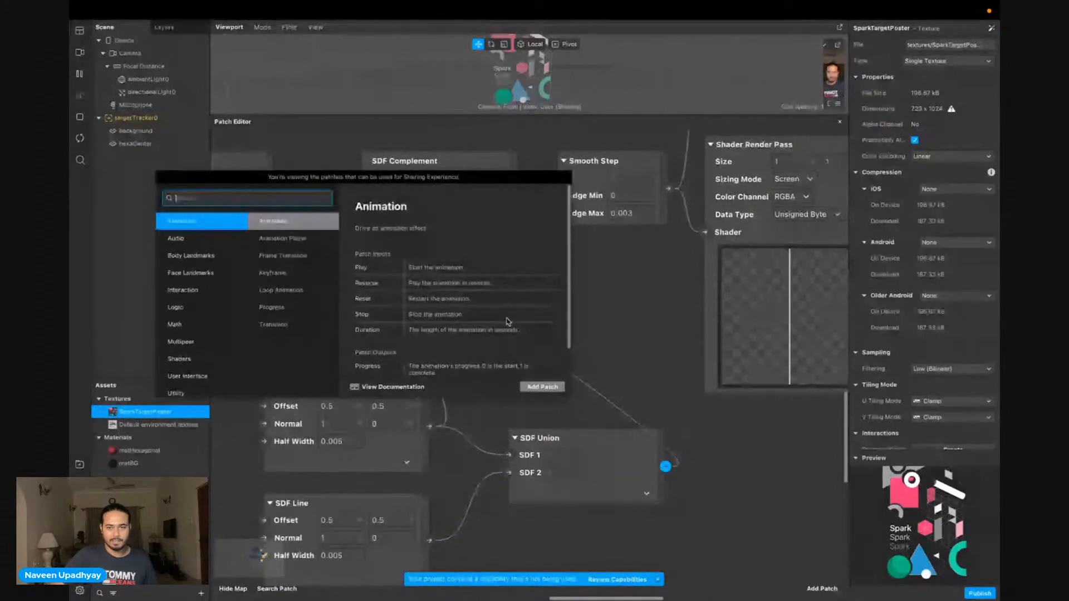
pyautogui.click(670, 463)
pyautogui.moveTo(667, 466); pyautogui.dragTo(360, 178)
# Add an SDF Rotation patch fed by the second SDF Line's output and position it below the SDF Union patch
pyautogui.scroll(-3, 429, 460)
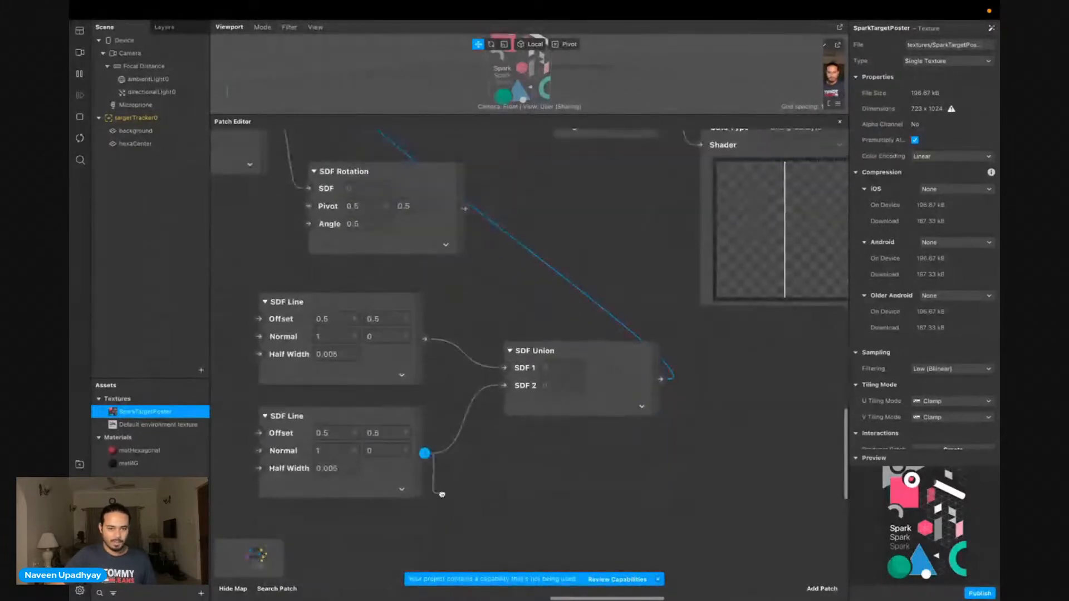
pyautogui.moveTo(429, 460); pyautogui.dragTo(445, 499)
pyautogui.write('sdf ro')
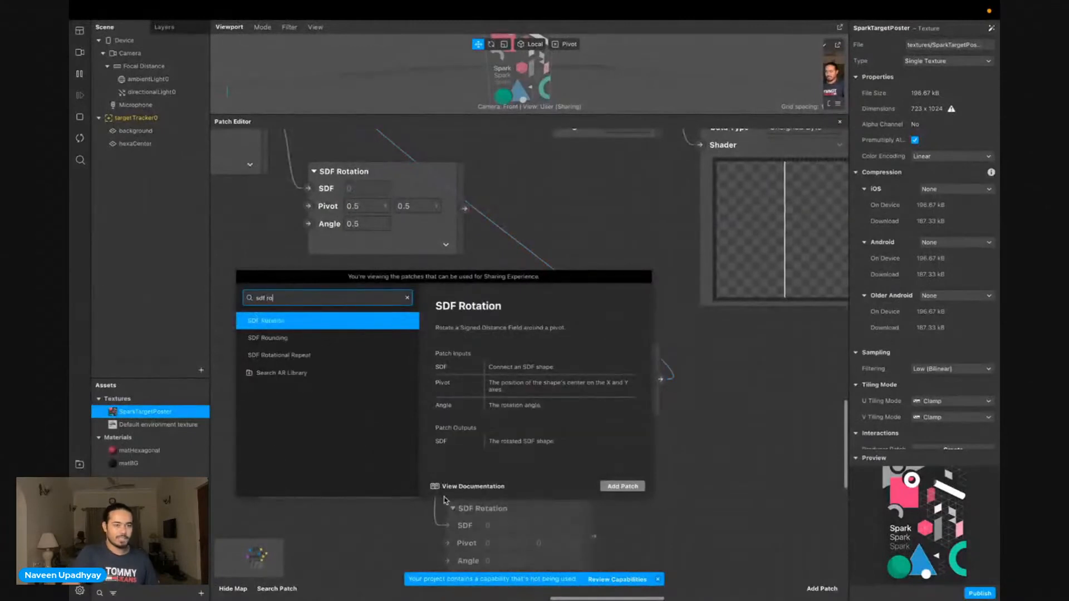
pyautogui.press('Return')
pyautogui.scroll(-1, 445, 500)
pyautogui.moveTo(529, 498); pyautogui.dragTo(553, 471)
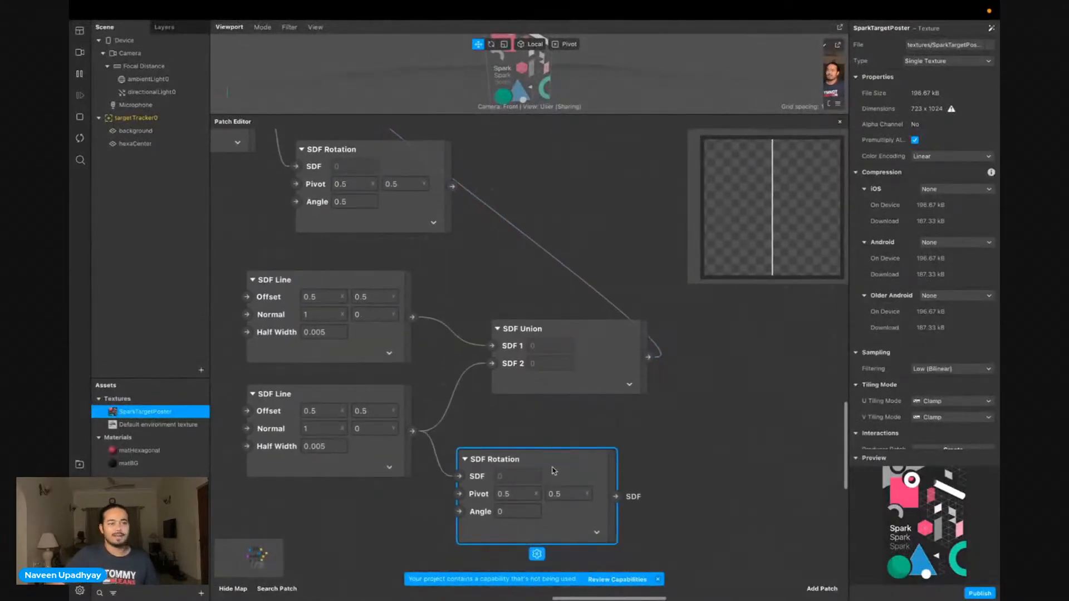
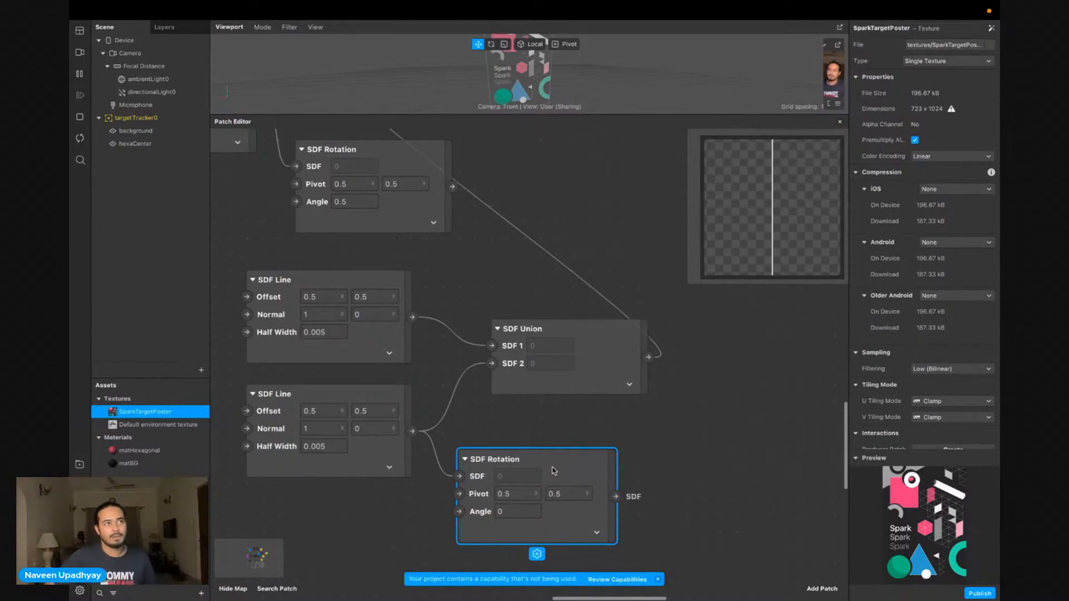
# Connect the new SDF Rotation output to the SDF Union's SDF 2 input, replacing the second line's direct connection
pyautogui.scroll(-1, 553, 471)
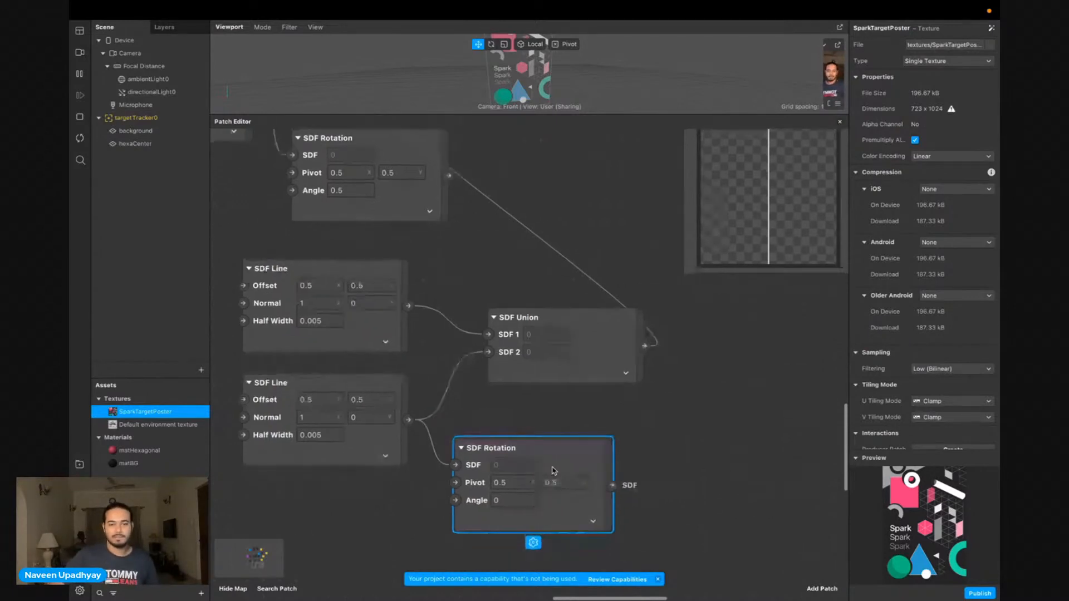
pyautogui.hscroll(-1, 554, 471)
pyautogui.moveTo(594, 464); pyautogui.dragTo(483, 322)
pyautogui.click(764, 465)
pyautogui.scroll(-1, 696, 467)
pyautogui.hscroll(1, 695, 467)
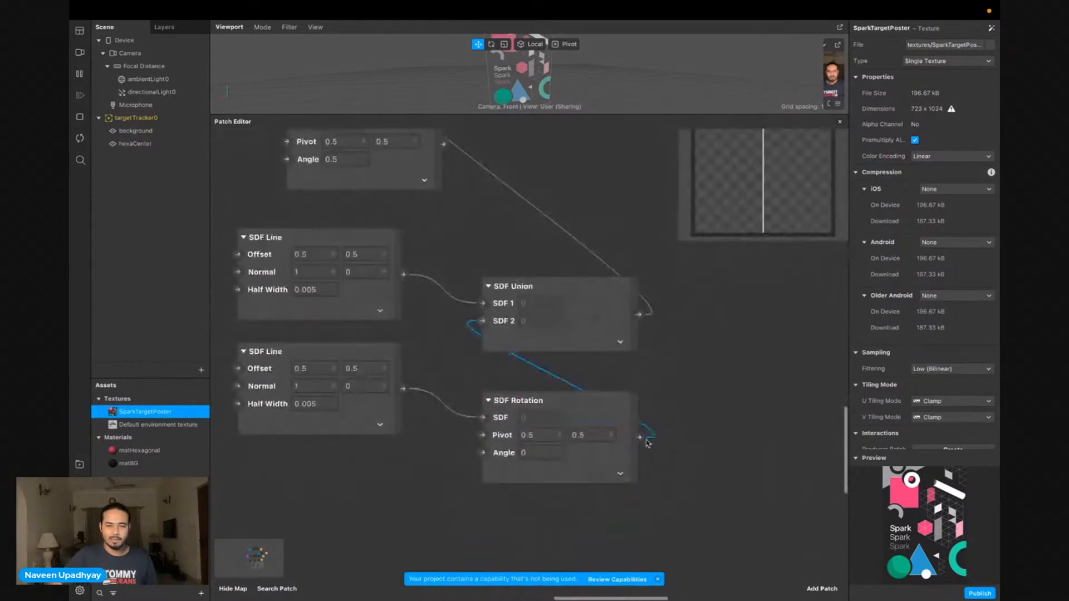
# Rotate the second line by raising the new SDF Rotation's Angle to 1, starting from 0.2
pyautogui.click(536, 453)
pyautogui.press('BackSpace')
pyautogui.write('2')
pyautogui.scroll(5, 690, 358)
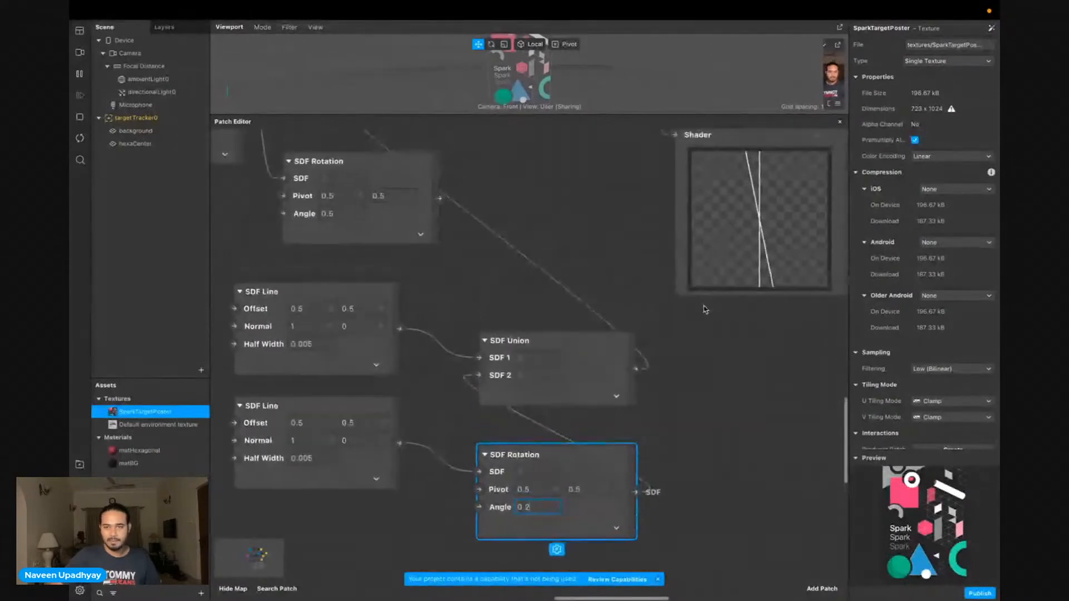
pyautogui.press('Up')
pyautogui.press('Up')
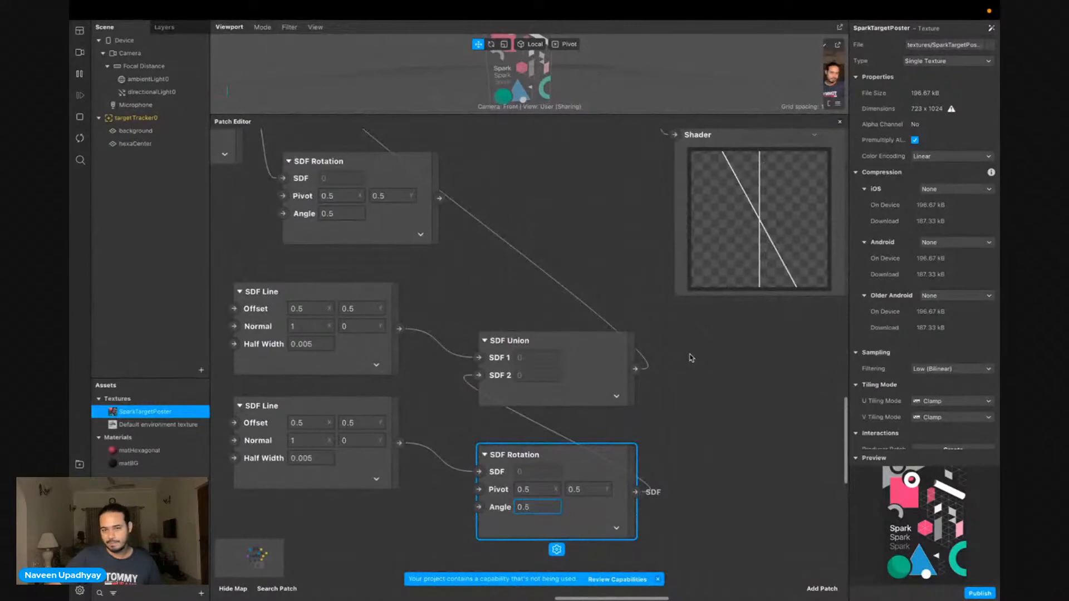
pyautogui.press('Up')
pyautogui.press('Up')
pyautogui.press('Up')
pyautogui.press('Up')
pyautogui.press('Up')
pyautogui.press('Up')
pyautogui.press('Up')
pyautogui.press('Up')
pyautogui.press('Up')
pyautogui.press('Up')
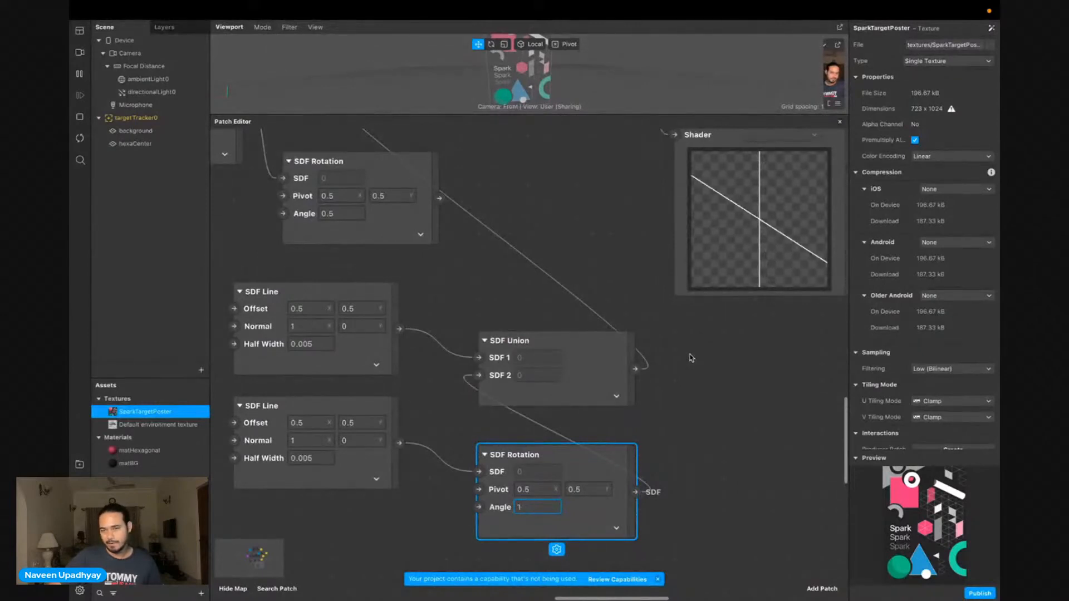
# Lower the second line's SDF Rotation Angle to 0.8
pyautogui.press('Down')
pyautogui.press('Down')
pyautogui.press('Down')
pyautogui.press('Down')
pyautogui.press('Down')
pyautogui.press('Down')
pyautogui.press('Down')
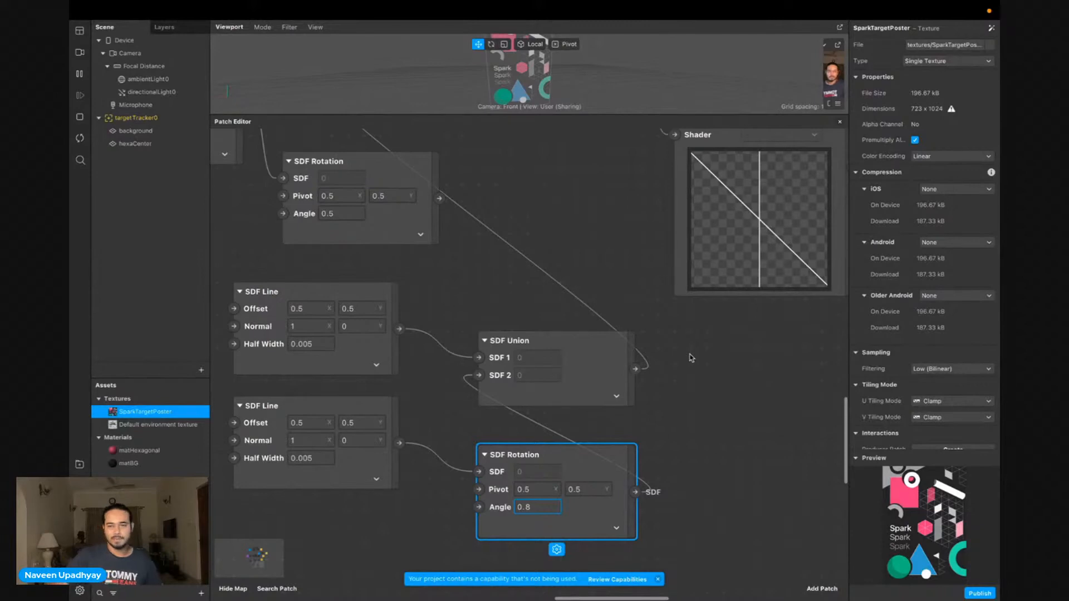
pyautogui.click(764, 428)
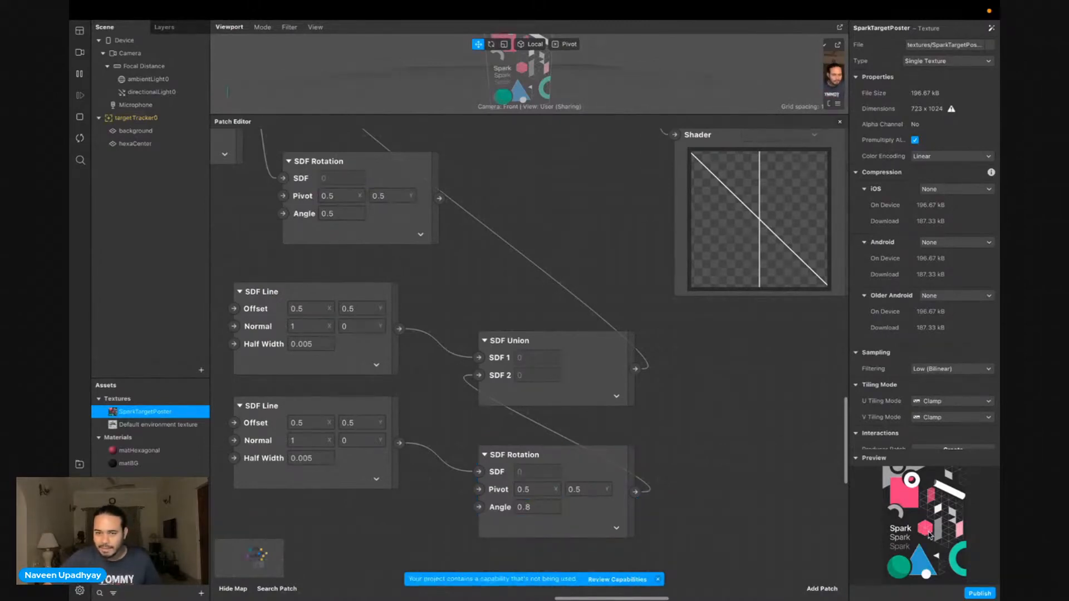
# Move the SDF Union patch to the right, beyond the second line's SDF Rotation patch
pyautogui.scroll(-2, 381, 487)
pyautogui.scroll(-2, 289, 451)
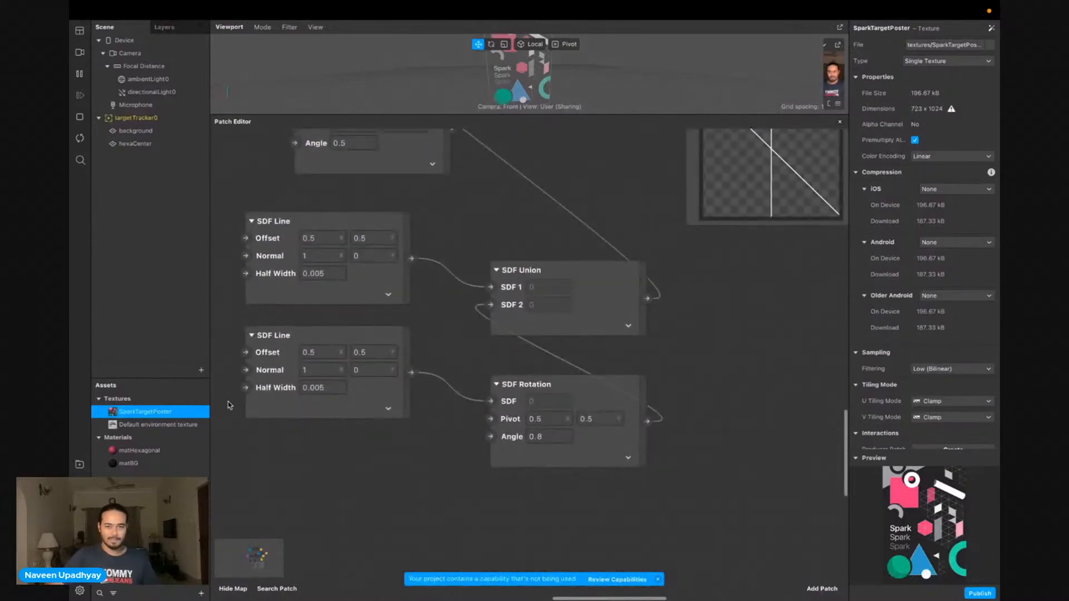
pyautogui.moveTo(584, 287); pyautogui.dragTo(779, 317)
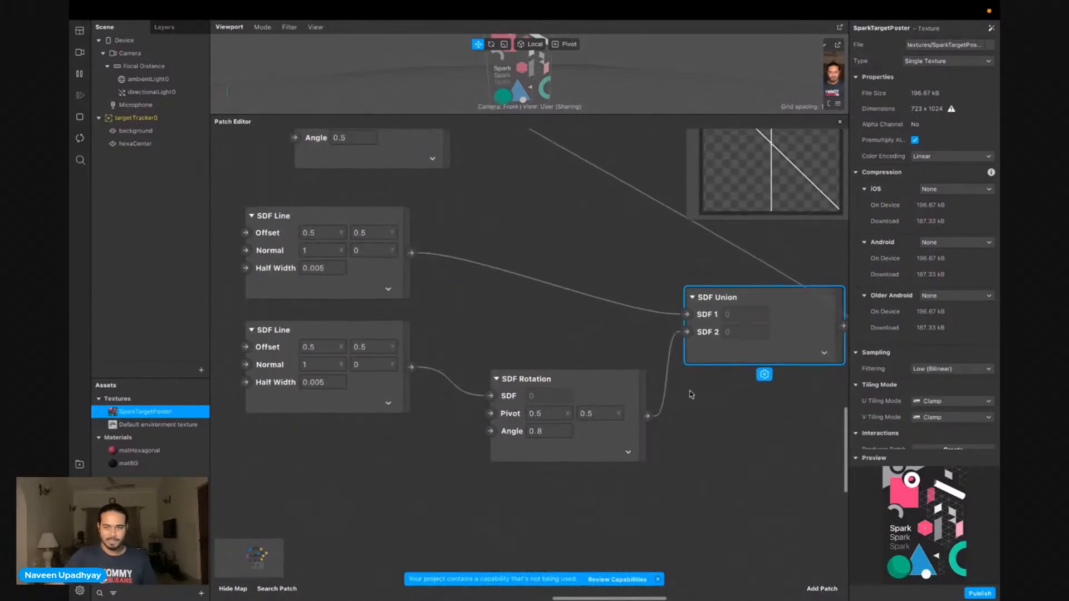
# Add an SDF Flip patch fed by the second line's SDF Rotation output, placed below the SDF Union
pyautogui.scroll(1, 691, 396)
pyautogui.scroll(1, 691, 395)
pyautogui.scroll(-8, 691, 395)
pyautogui.hscroll(-3, 690, 396)
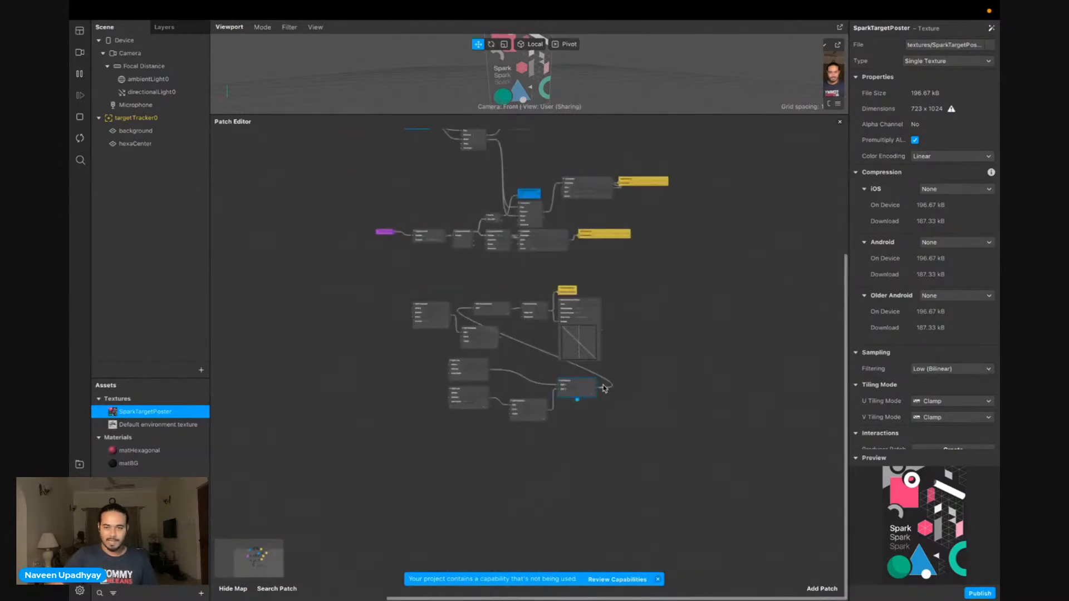
pyautogui.scroll(8, 604, 388)
pyautogui.hscroll(-10, 539, 379)
pyautogui.scroll(-3, 540, 381)
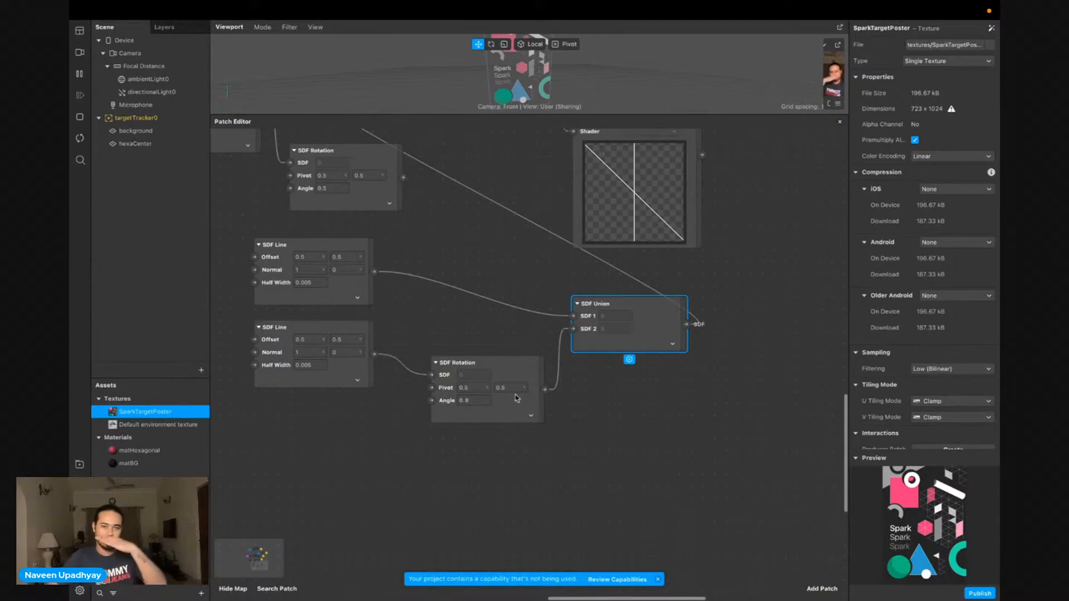
pyautogui.scroll(1, 547, 391)
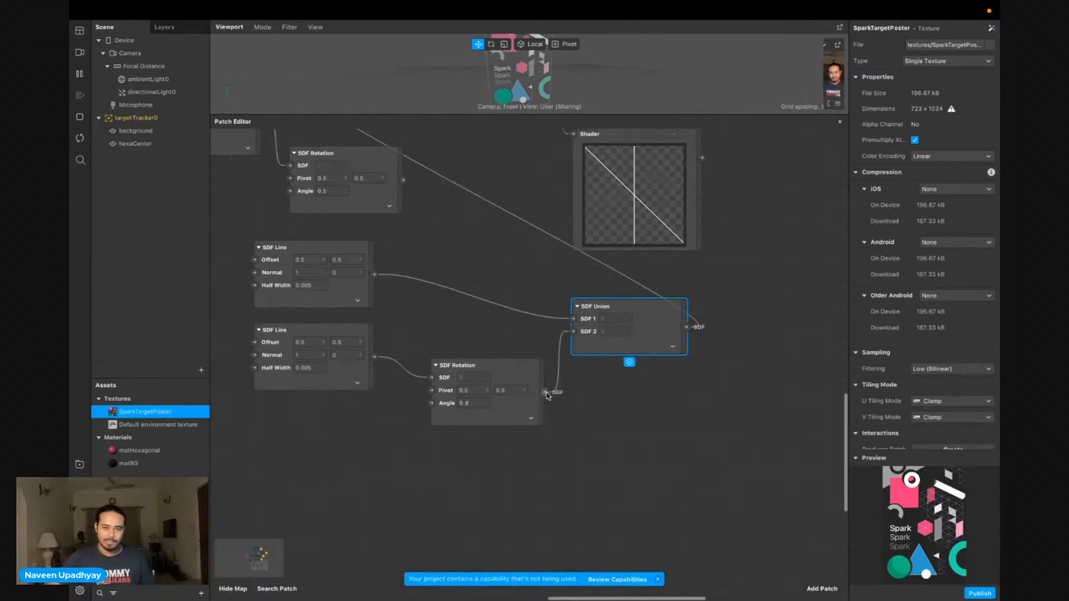
pyautogui.moveTo(546, 393); pyautogui.dragTo(583, 467)
pyautogui.write('fl')
pyautogui.press('Down')
pyautogui.press('Down')
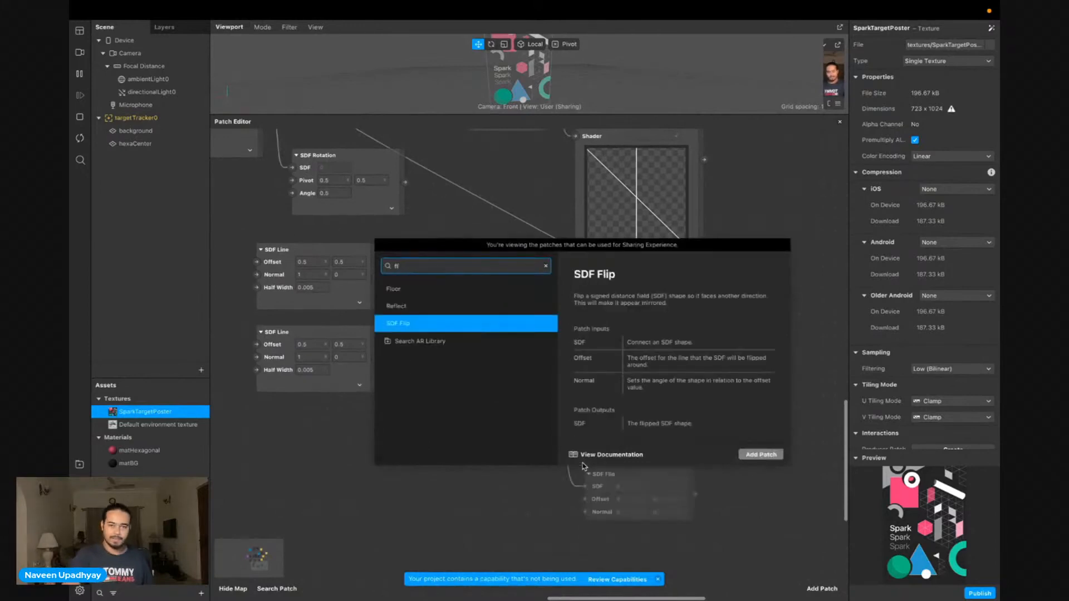
pyautogui.press('Return')
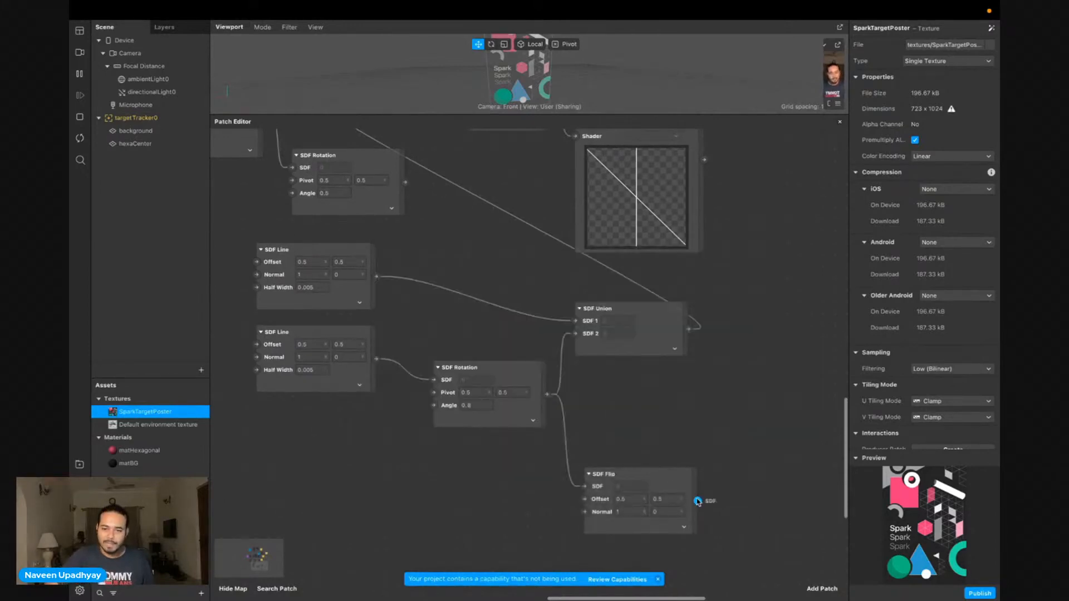
# Combine the SDF Rotation and SDF Flip outputs in a new SDF Union and connect it to the first SDF Union's SDF 2 input
pyautogui.moveTo(699, 503); pyautogui.dragTo(750, 480)
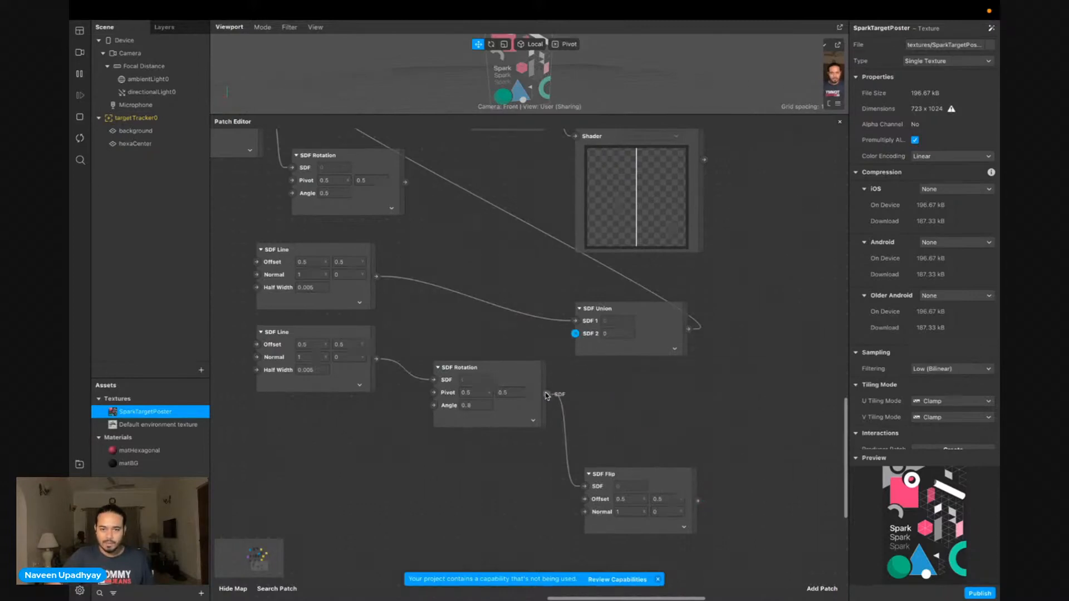
pyautogui.moveTo(549, 395); pyautogui.dragTo(671, 402)
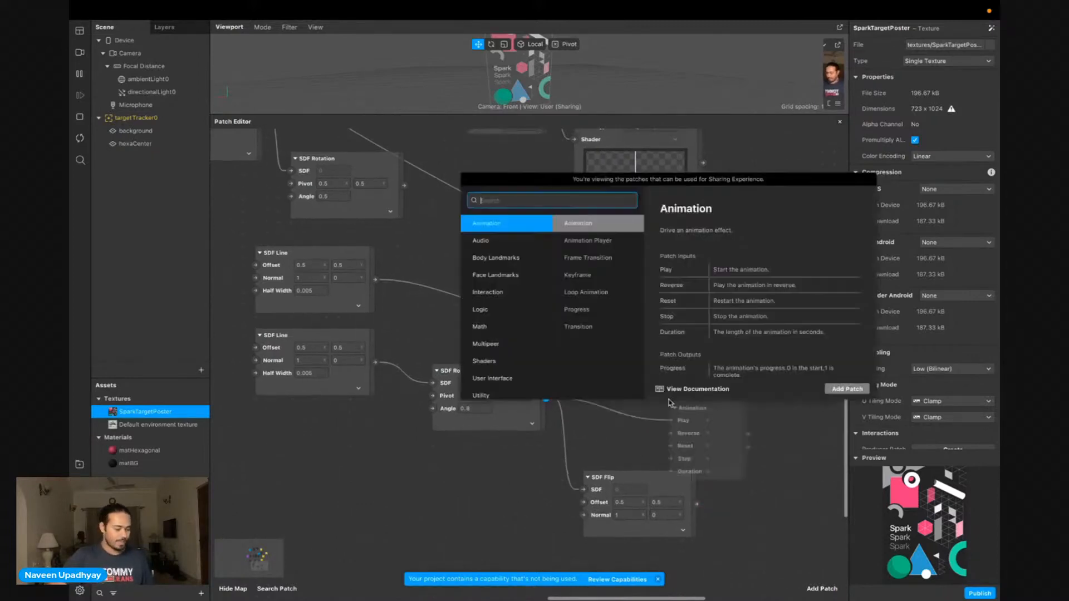
pyautogui.write('uni')
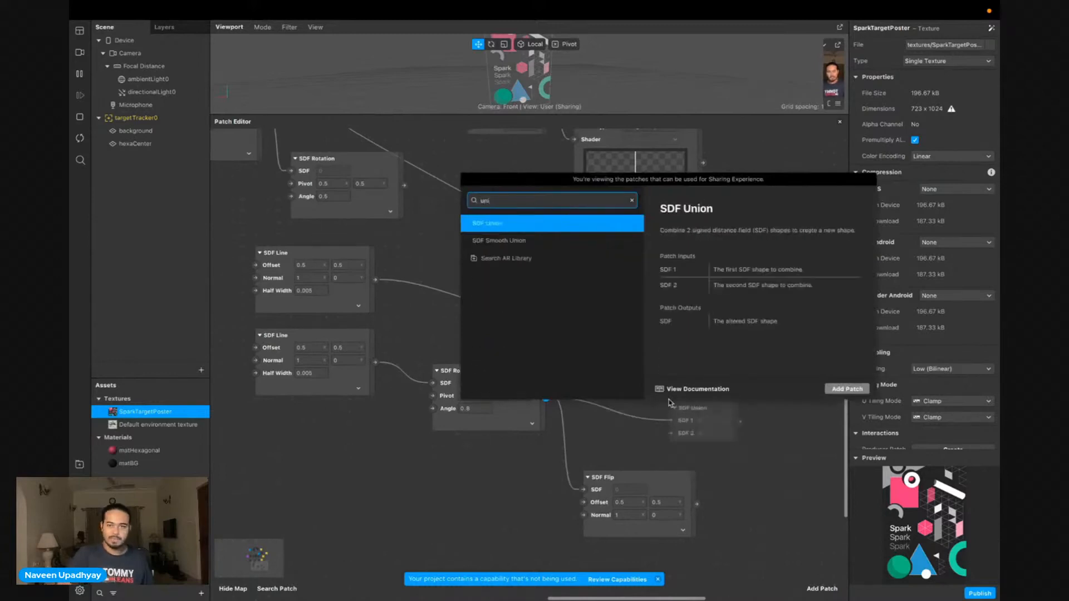
pyautogui.moveTo(697, 504); pyautogui.dragTo(675, 442)
pyautogui.moveTo(783, 428); pyautogui.dragTo(575, 340)
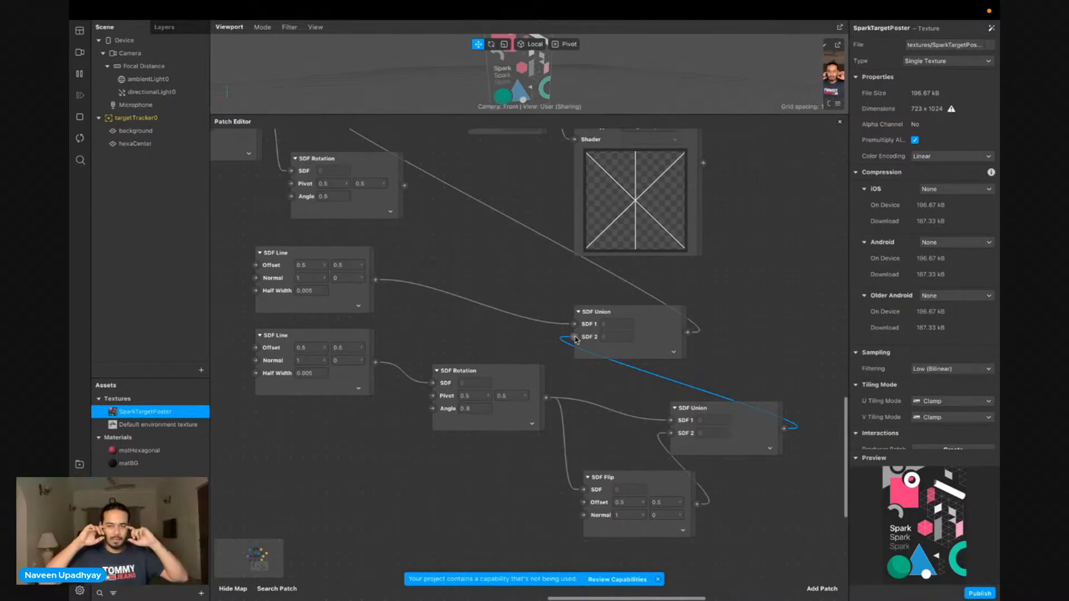
# Space out the graph by moving the SDF Complement, Smooth Step and output patches right and repositioning the first SDF Union and the hexagon's SDF Rotation
pyautogui.scroll(5, 576, 339)
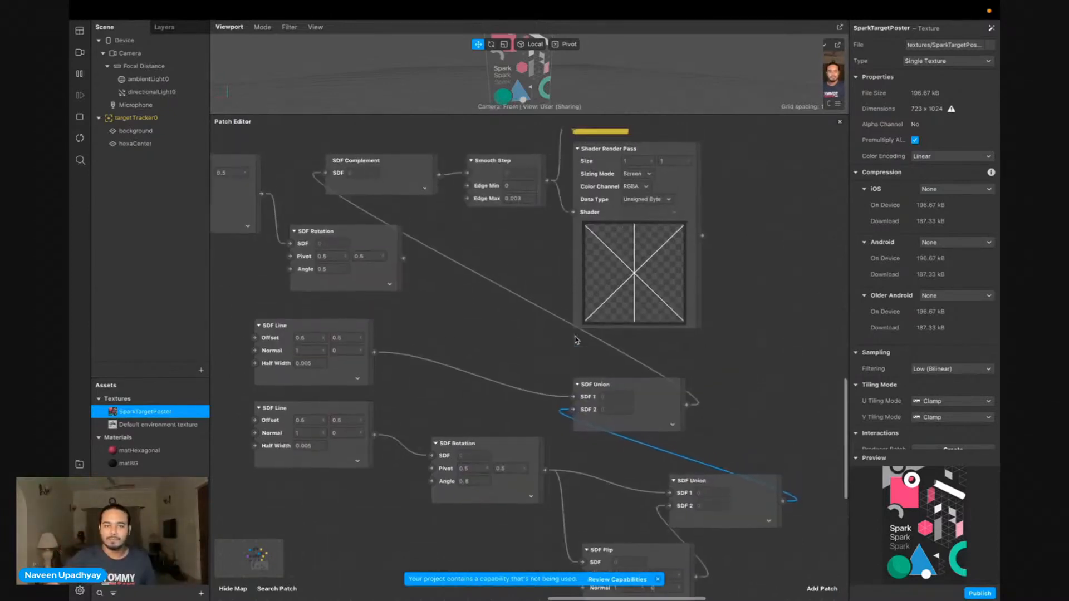
pyautogui.scroll(3, 656, 351)
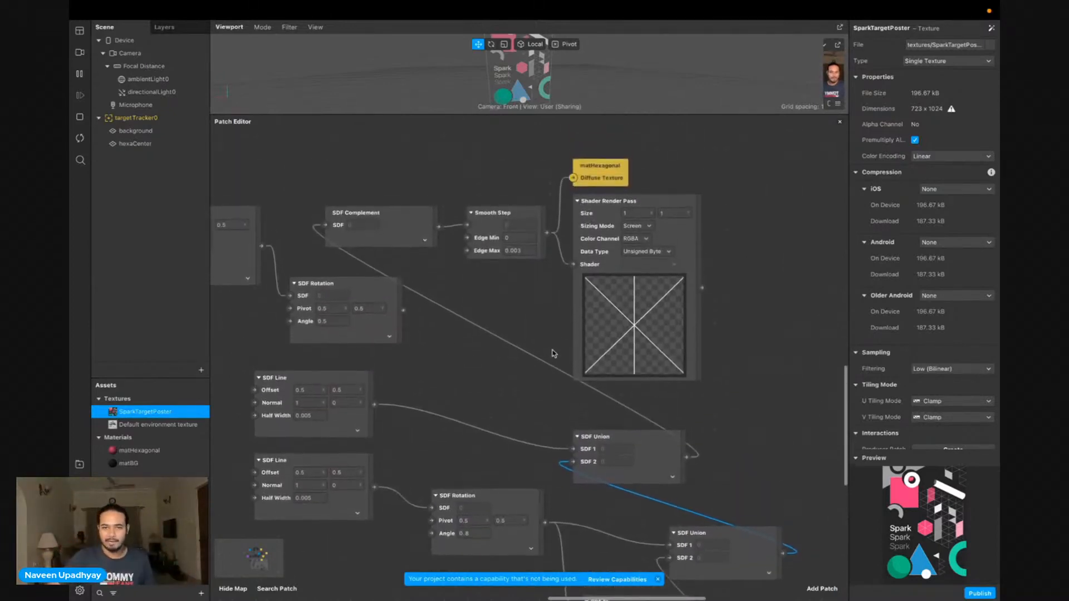
pyautogui.moveTo(412, 207); pyautogui.dragTo(847, 264)
pyautogui.hscroll(7, 776, 308)
pyautogui.moveTo(687, 271); pyautogui.dragTo(758, 282)
pyautogui.scroll(-1, 600, 415)
pyautogui.moveTo(501, 505); pyautogui.dragTo(484, 480)
pyautogui.hscroll(-5, 482, 481)
pyautogui.hscroll(-5, 483, 481)
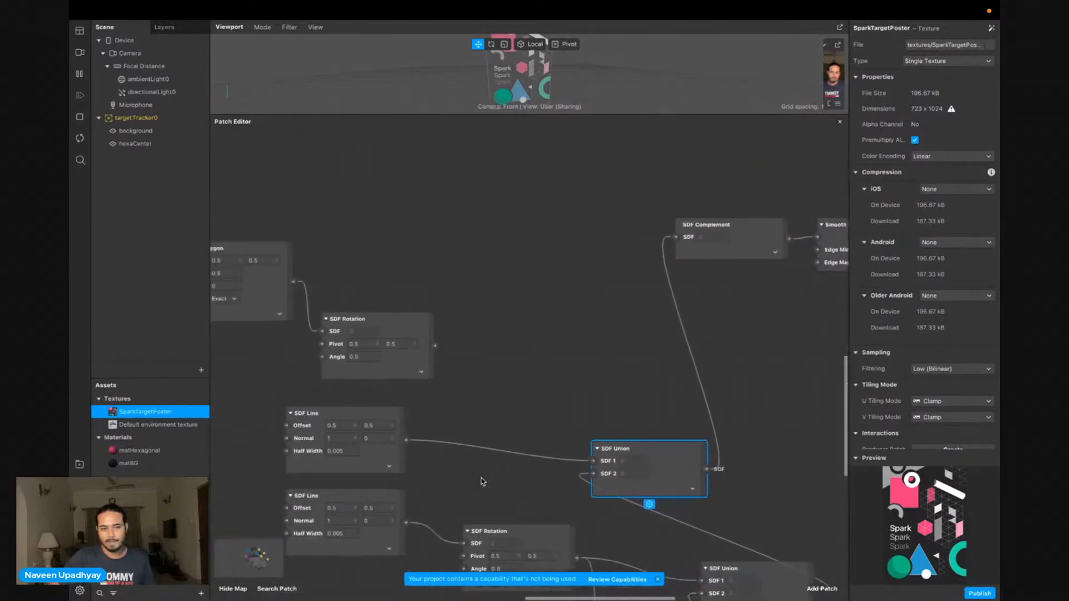
pyautogui.moveTo(430, 334); pyautogui.dragTo(452, 282)
pyautogui.click(462, 290)
pyautogui.hscroll(3, 413, 311)
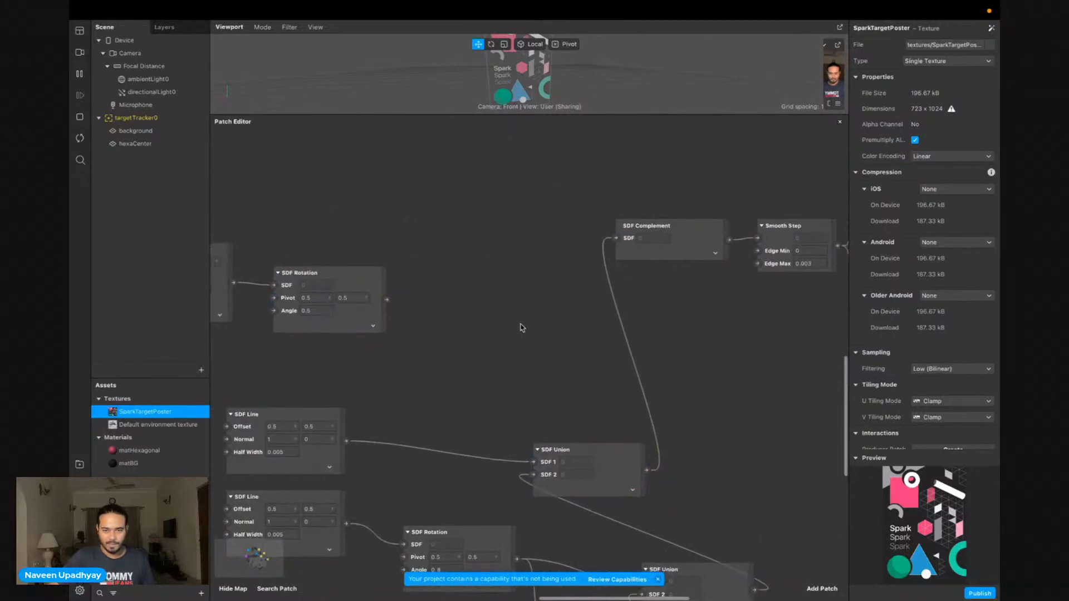
# Try feeding the SDF Complement from the hexagon's SDF Rotation, and reconnect it to the SDF Union output
pyautogui.hscroll(1, 481, 318)
pyautogui.moveTo(361, 299); pyautogui.dragTo(589, 240)
pyautogui.hscroll(3, 640, 312)
pyautogui.moveTo(556, 470); pyautogui.dragTo(526, 237)
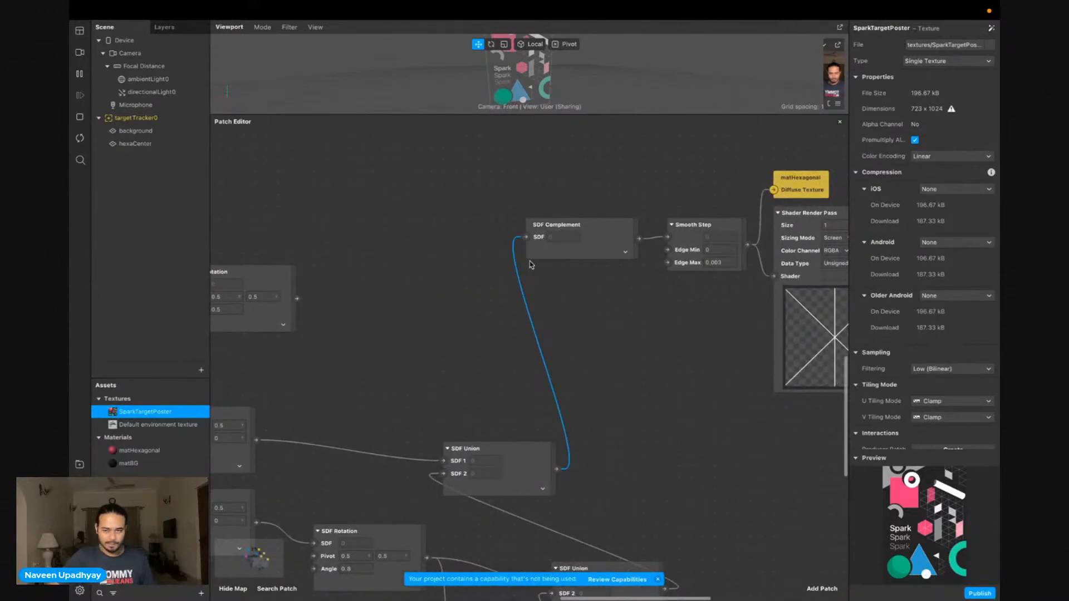
# Add an SDF Intersection patch fed by the hexagon's SDF Rotation output and place it between the SDF Union and SDF Complement
pyautogui.moveTo(297, 298); pyautogui.dragTo(430, 318)
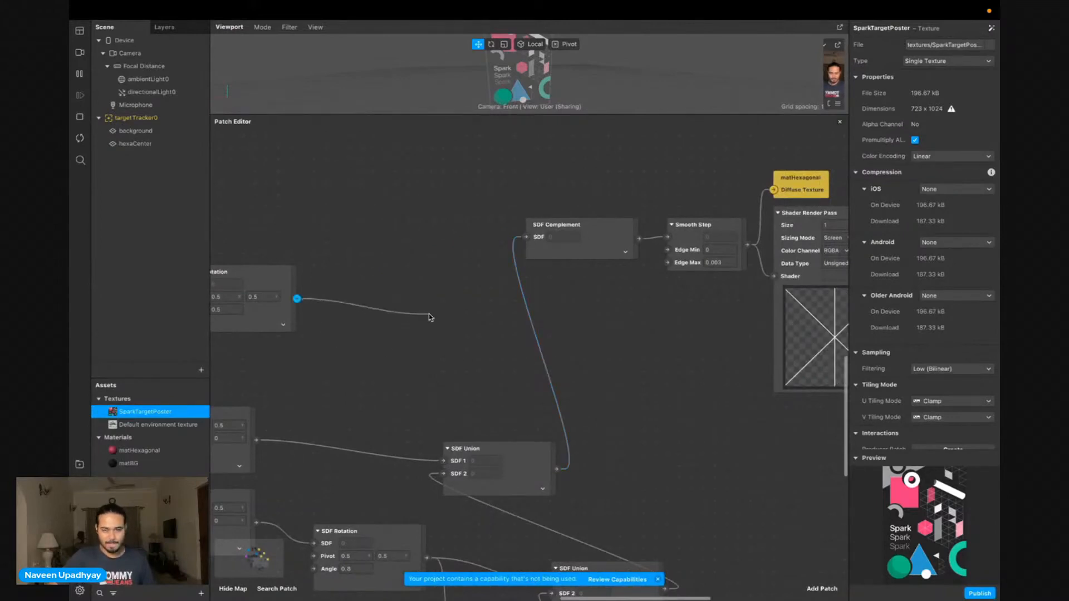
pyautogui.moveTo(430, 318); pyautogui.dragTo(430, 318)
pyautogui.write('sdf in')
pyautogui.press('Return')
pyautogui.moveTo(497, 336); pyautogui.dragTo(547, 327)
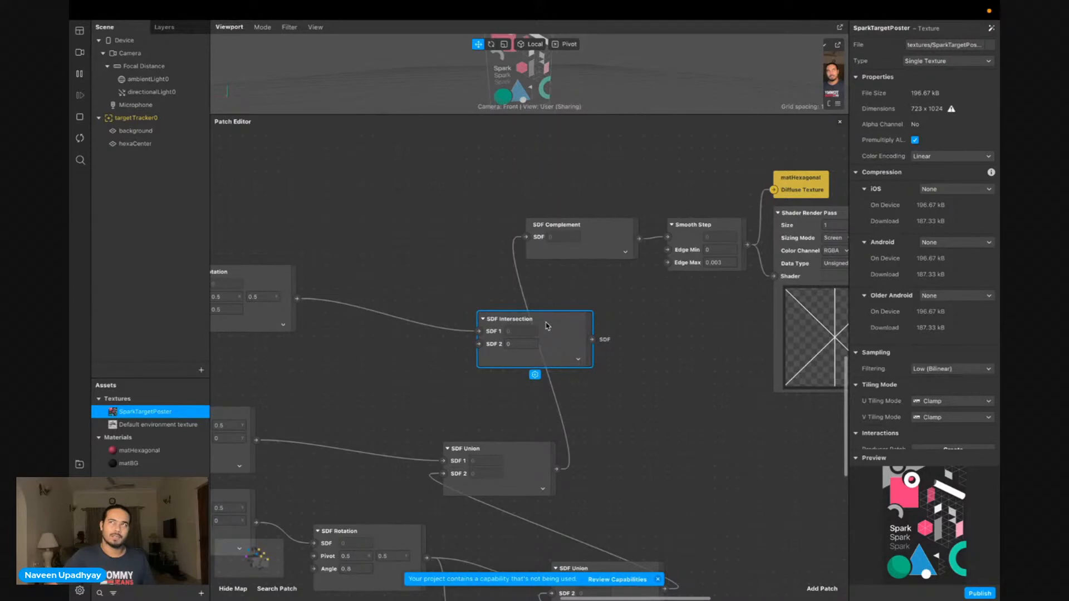
# Connect the SDF Union output to the SDF Intersection's SDF 2 input and route the intersection into the SDF Complement
pyautogui.moveTo(557, 472); pyautogui.dragTo(478, 344)
pyautogui.moveTo(592, 339); pyautogui.dragTo(527, 240)
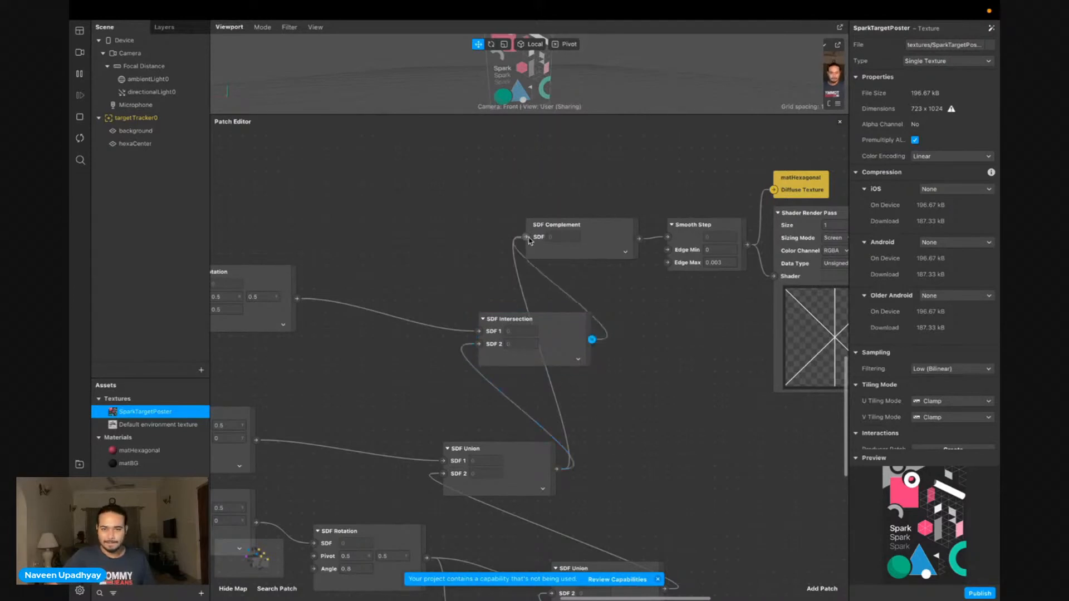
pyautogui.hscroll(3, 594, 305)
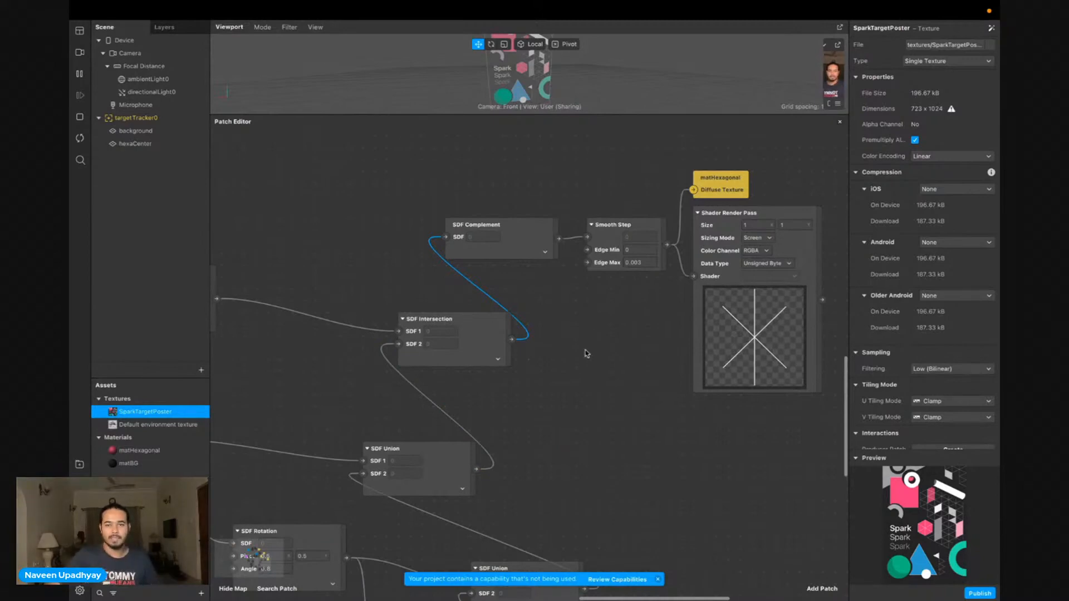
# Duplicate the SDF Complement and Smooth Step patches above the originals and feed the copied SDF Complement from the hexagon's SDF Rotation
pyautogui.scroll(2, 587, 360)
pyautogui.hscroll(-3, 587, 359)
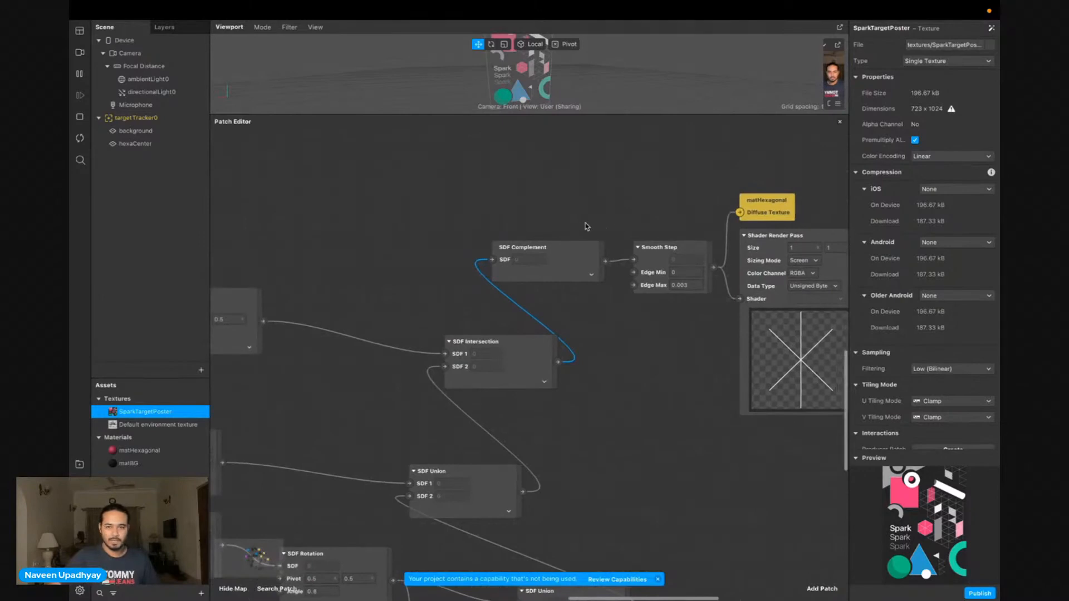
pyautogui.moveTo(566, 231); pyautogui.dragTo(653, 273)
pyautogui.click(669, 365)
pyautogui.moveTo(561, 228); pyautogui.dragTo(662, 275)
pyautogui.click(527, 195)
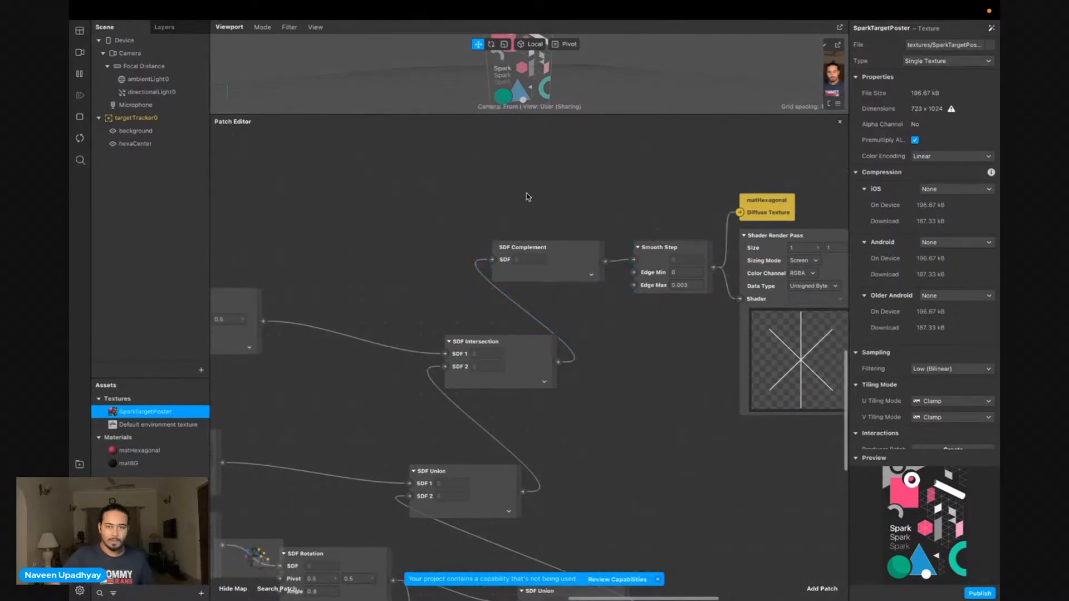
pyautogui.press('super+v')
pyautogui.moveTo(676, 216); pyautogui.dragTo(644, 179)
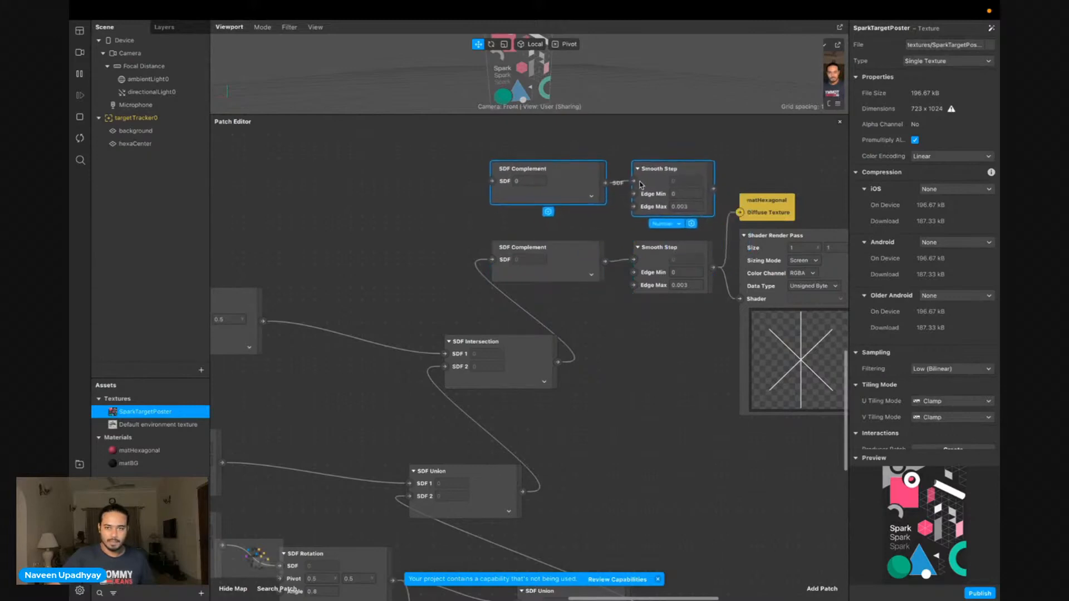
pyautogui.click(459, 311)
pyautogui.moveTo(263, 321); pyautogui.dragTo(492, 177)
# Move the matHexagonal and Shader Render Pass patches farther from the Smooth Steps, and reposition the hexagon's SDF Rotation patch
pyautogui.hscroll(3, 661, 329)
pyautogui.click(699, 204)
pyautogui.keyDown('shift'); pyautogui.click(700, 277); pyautogui.keyUp('shift')
pyautogui.moveTo(700, 277); pyautogui.dragTo(759, 279)
pyautogui.hscroll(3, 632, 209)
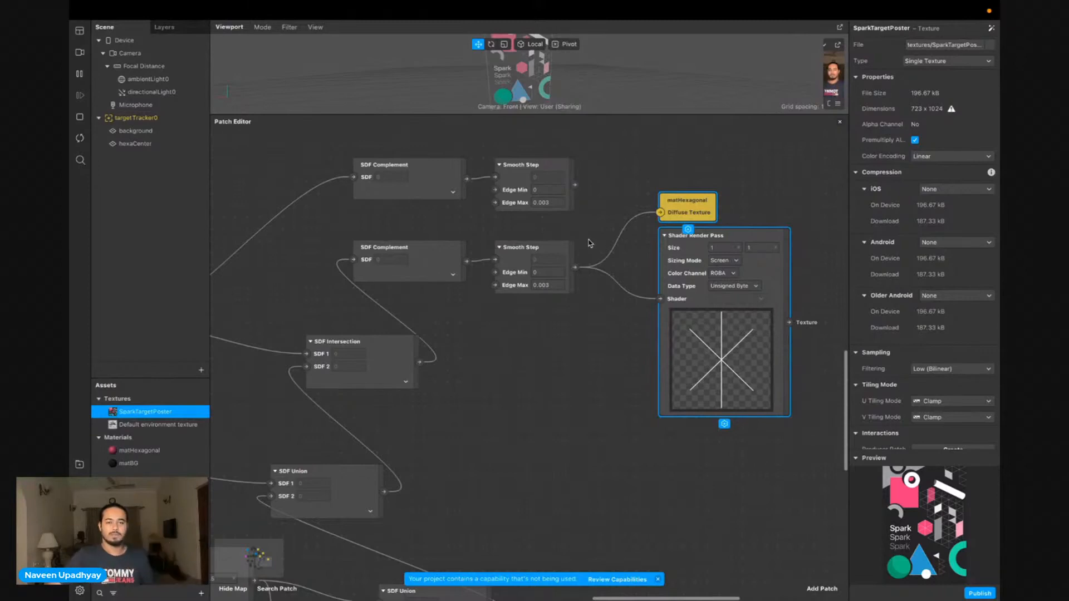
pyautogui.hscroll(-10, 590, 243)
pyautogui.hscroll(5, 650, 377)
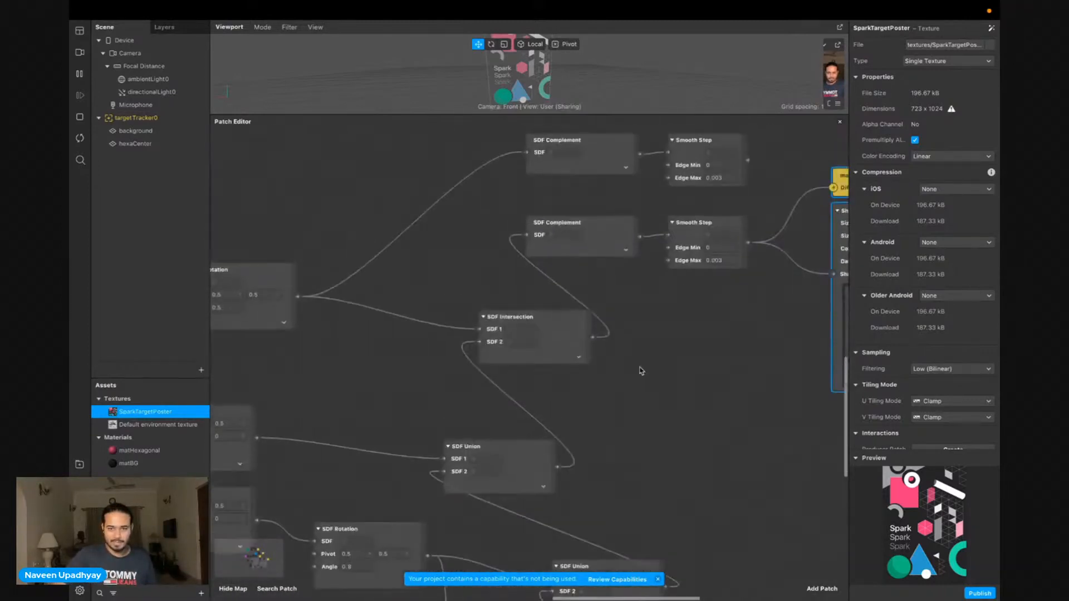
pyautogui.hscroll(-5, 646, 373)
pyautogui.moveTo(419, 211); pyautogui.dragTo(290, 366)
pyautogui.hscroll(5, 513, 367)
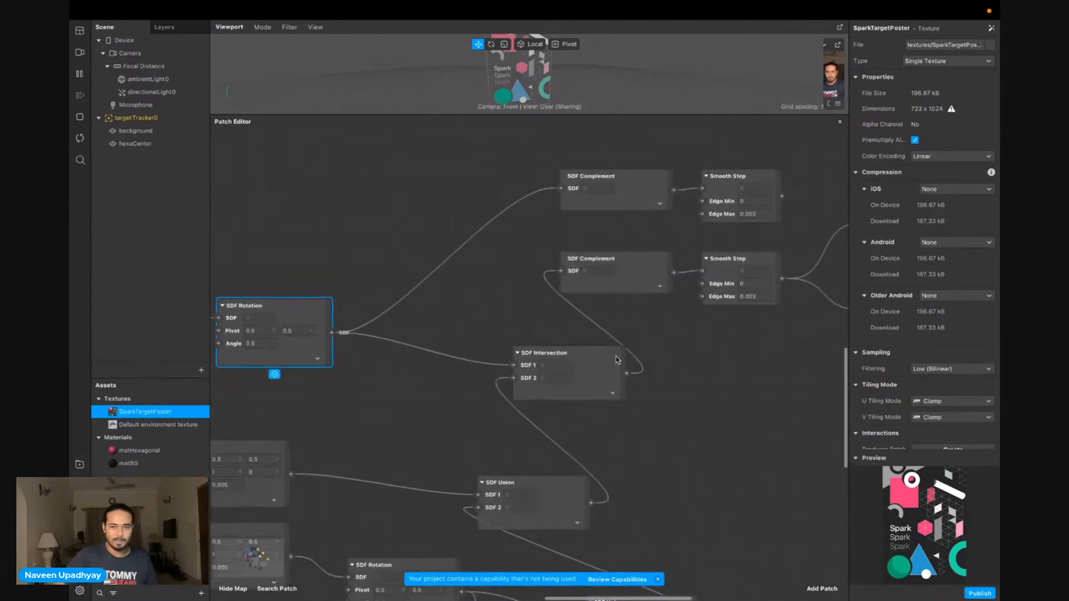
pyautogui.hscroll(5, 616, 360)
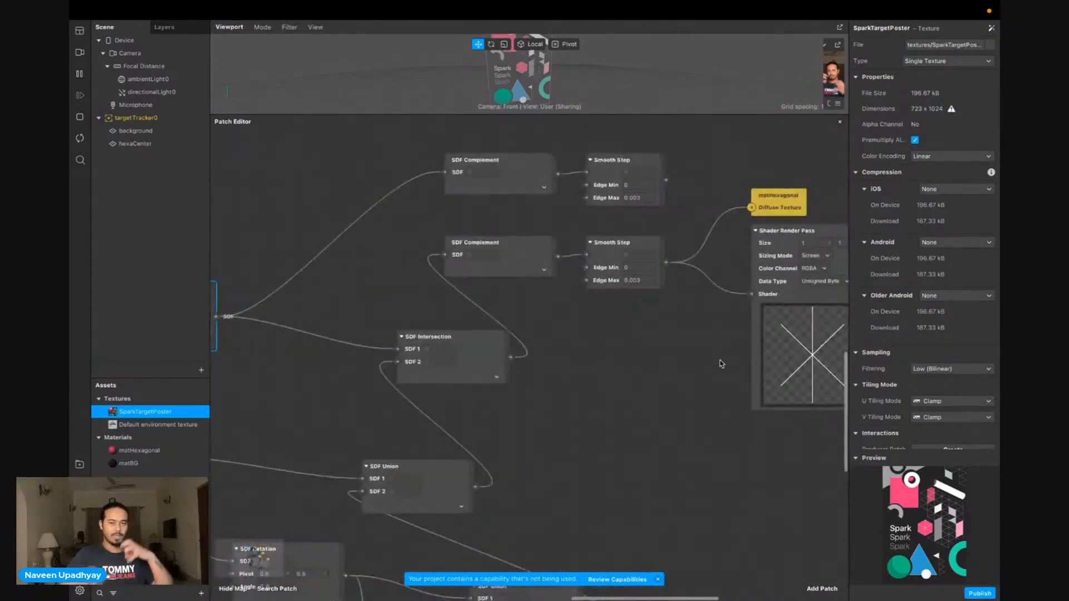
pyautogui.click(469, 380)
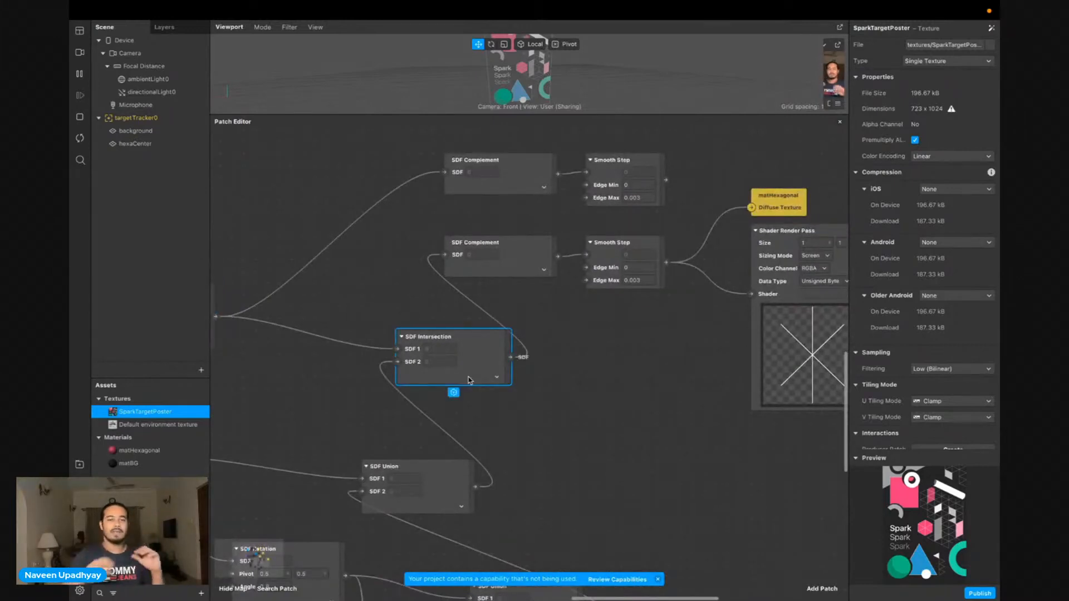
pyautogui.hscroll(3, 470, 380)
pyautogui.scroll(1, 469, 381)
pyautogui.hscroll(3, 516, 245)
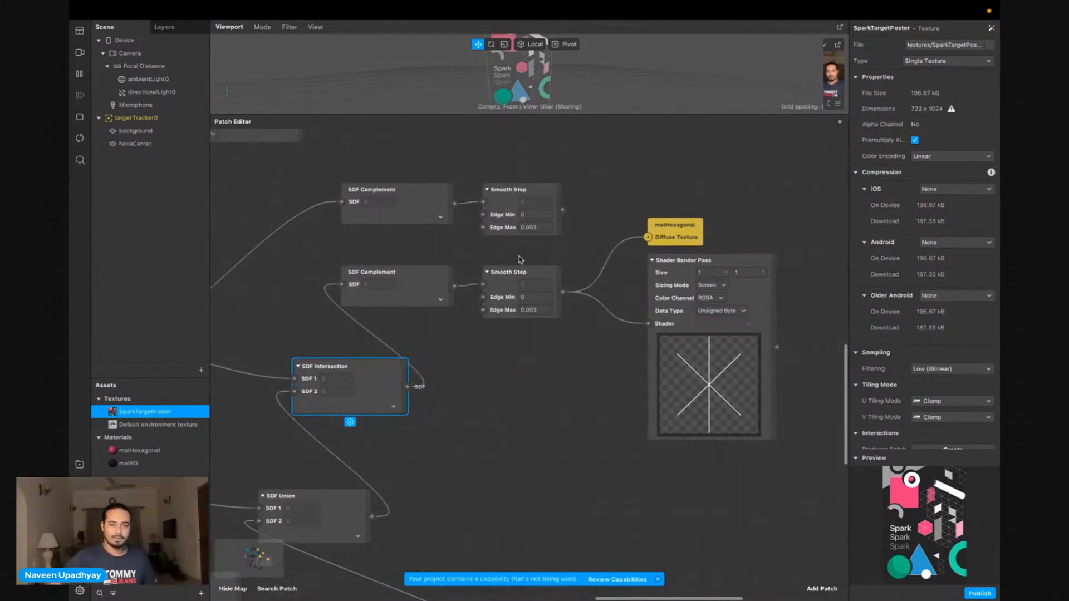
pyautogui.moveTo(376, 168); pyautogui.dragTo(508, 206)
pyautogui.click(661, 191)
# Add a Blend patch above matHexagonal, with the hexagon's Smooth Step as Destination and the intersected lines' Smooth Step as Source
pyautogui.rightClick(624, 191)
pyautogui.write('blend')
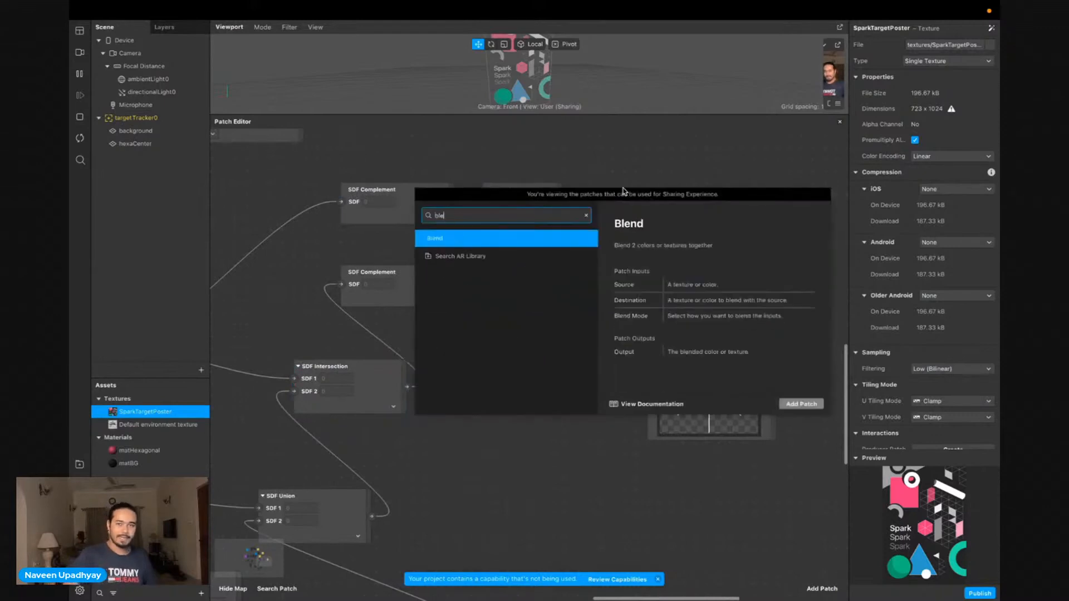
pyautogui.press('Return')
pyautogui.moveTo(735, 207); pyautogui.dragTo(638, 150)
pyautogui.moveTo(562, 209); pyautogui.dragTo(613, 167)
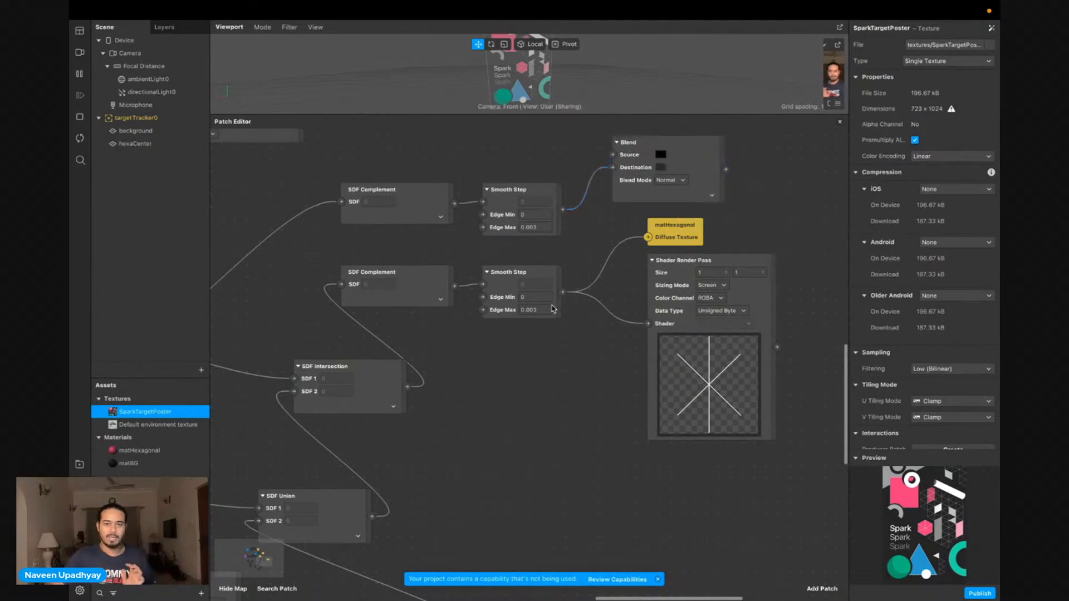
pyautogui.moveTo(562, 292); pyautogui.dragTo(612, 154)
# Connect the Blend output to the matHexagonal Diffuse Texture and the Shader Render Pass Shader input
pyautogui.moveTo(726, 169); pyautogui.dragTo(648, 238)
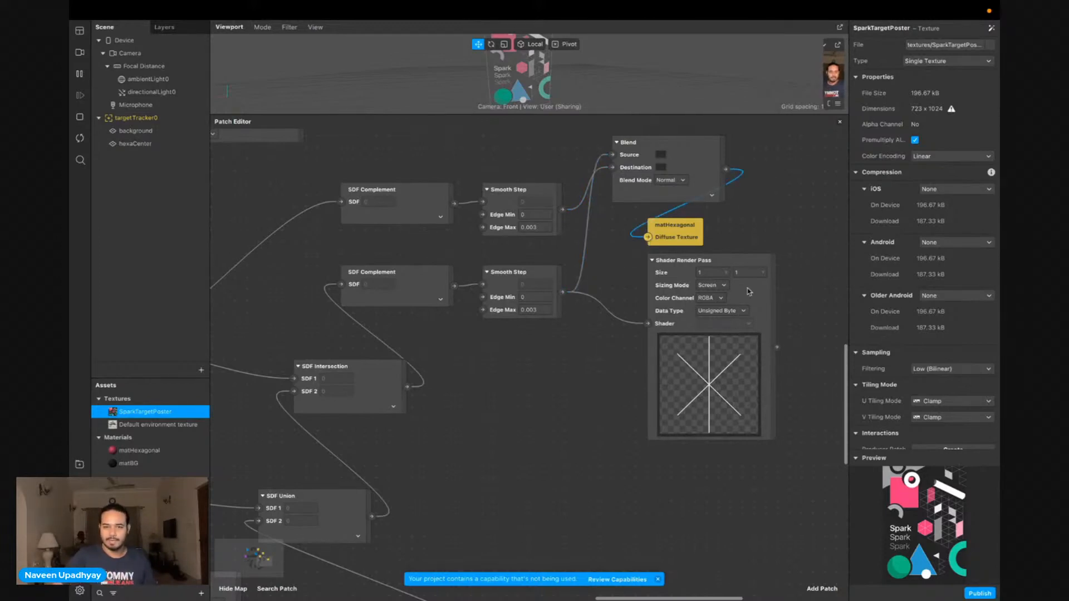
pyautogui.moveTo(725, 169); pyautogui.dragTo(647, 324)
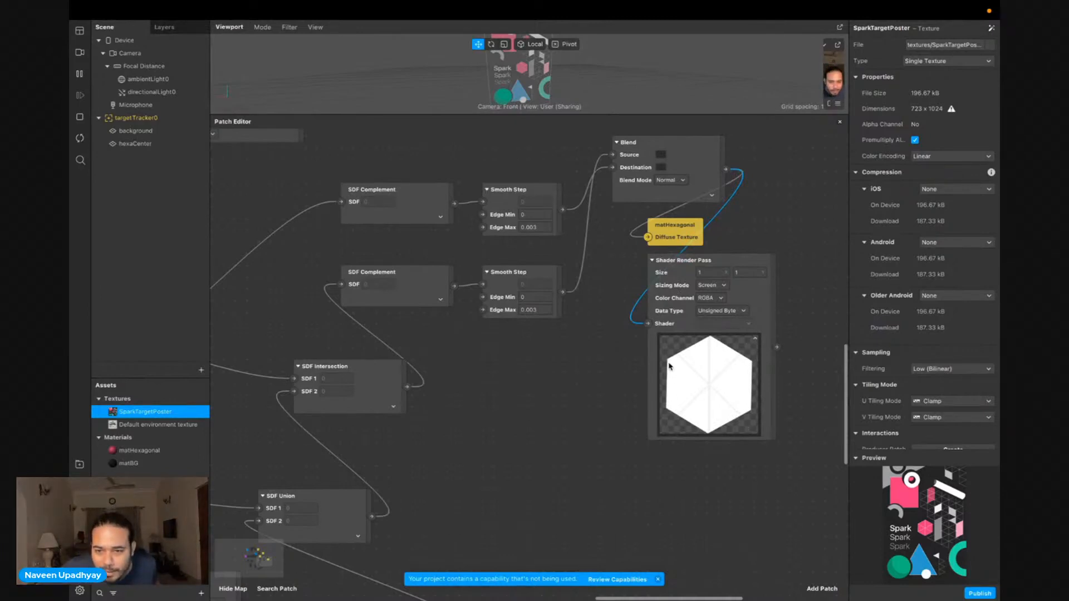
# Move the Shader Render Pass patch down beside the lower SDF Union patches
pyautogui.scroll(-5, 466, 399)
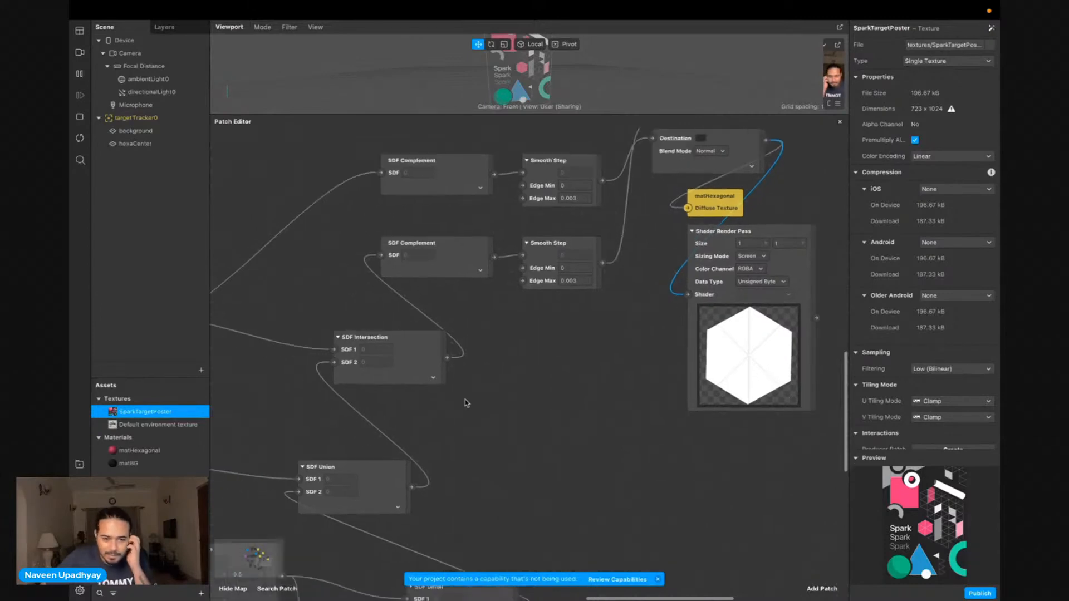
pyautogui.moveTo(738, 225); pyautogui.dragTo(669, 432)
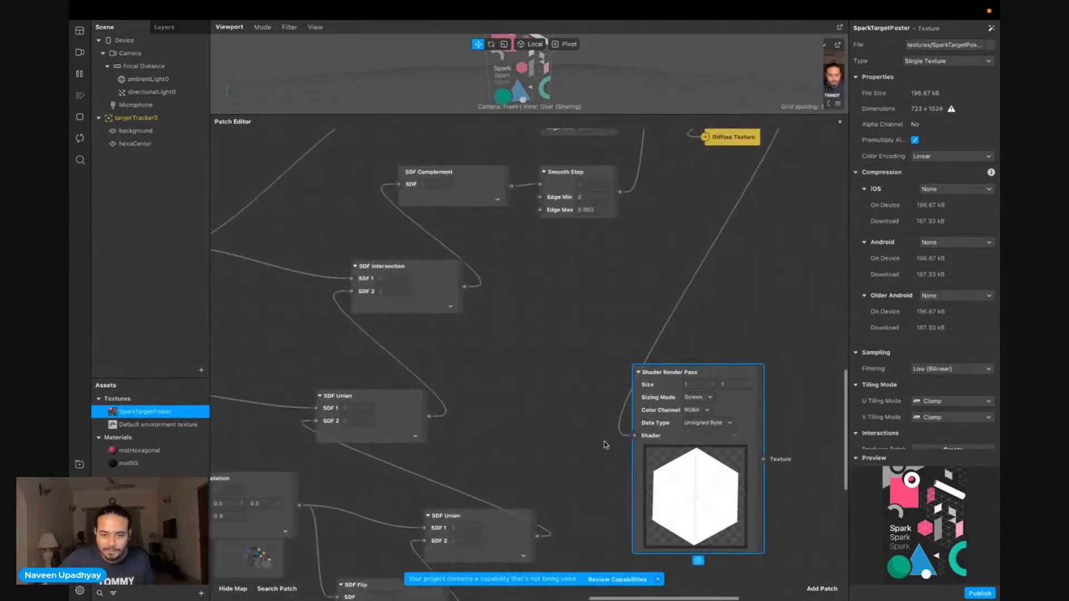
pyautogui.scroll(-7, 602, 445)
pyautogui.moveTo(697, 323); pyautogui.dragTo(660, 392)
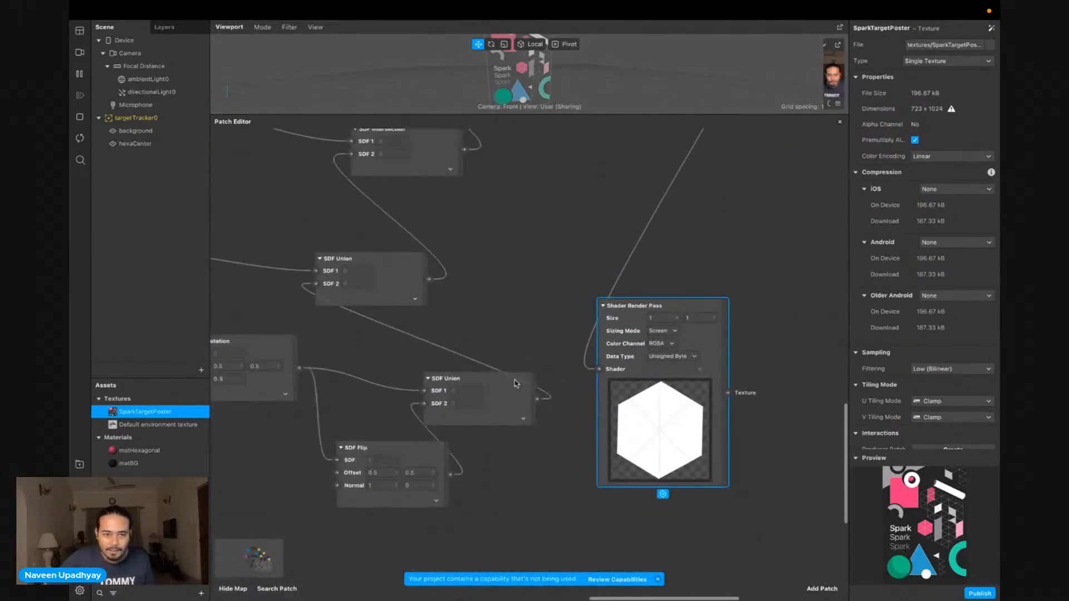
# Set the Angle of the SDF Rotation feeding the lower SDF Union and SDF Flip to 1
pyautogui.hscroll(-3, 446, 362)
pyautogui.click(270, 356)
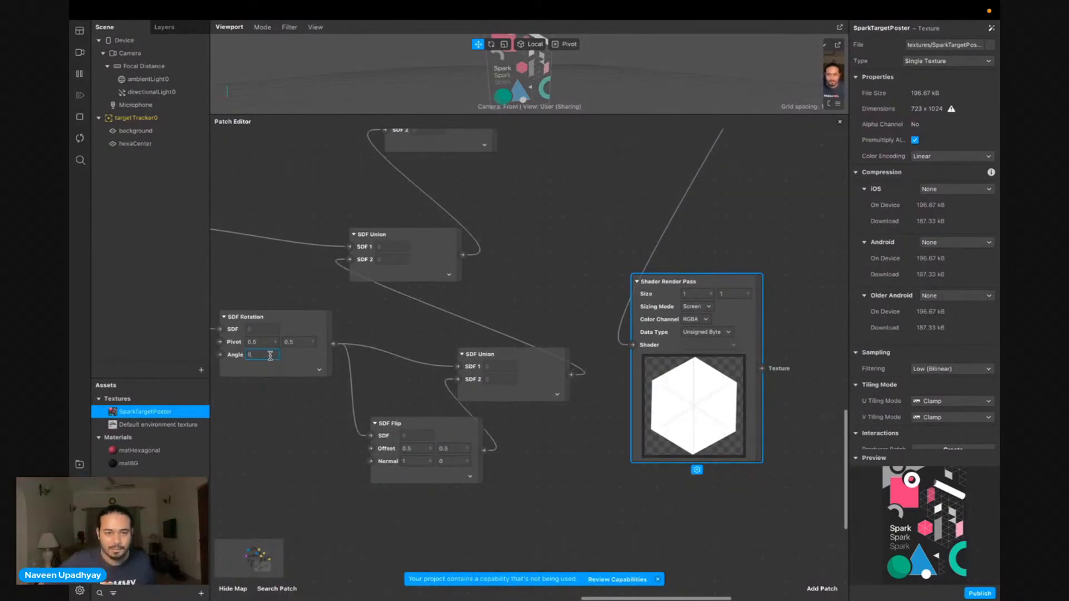
pyautogui.click(279, 432)
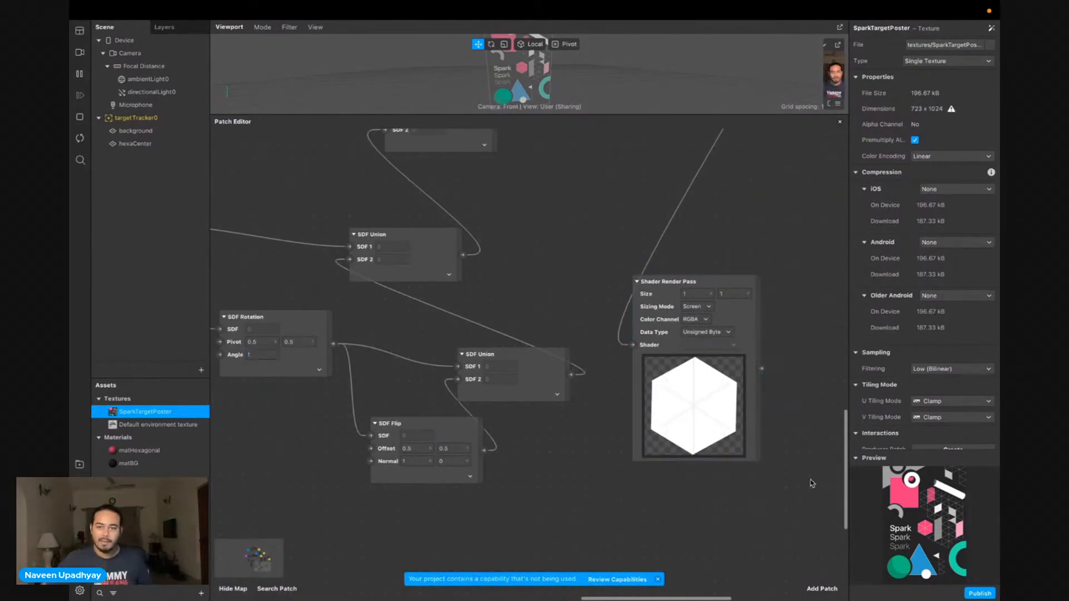
# Move the matHexagonal Diffuse Texture patch from below the Blend patch to beside its output
pyautogui.scroll(10, 632, 387)
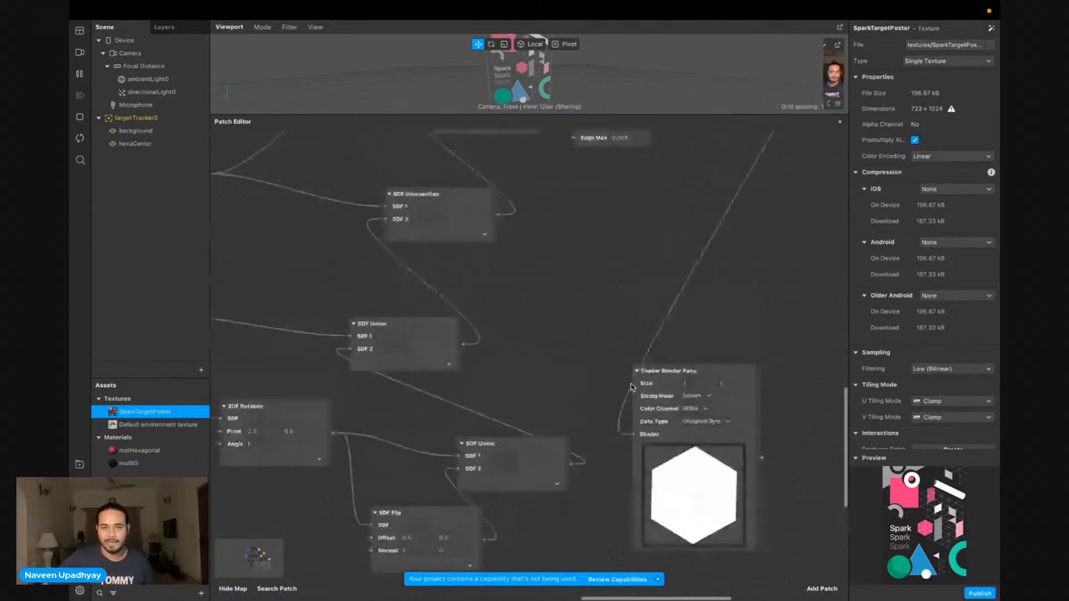
pyautogui.scroll(5, 632, 387)
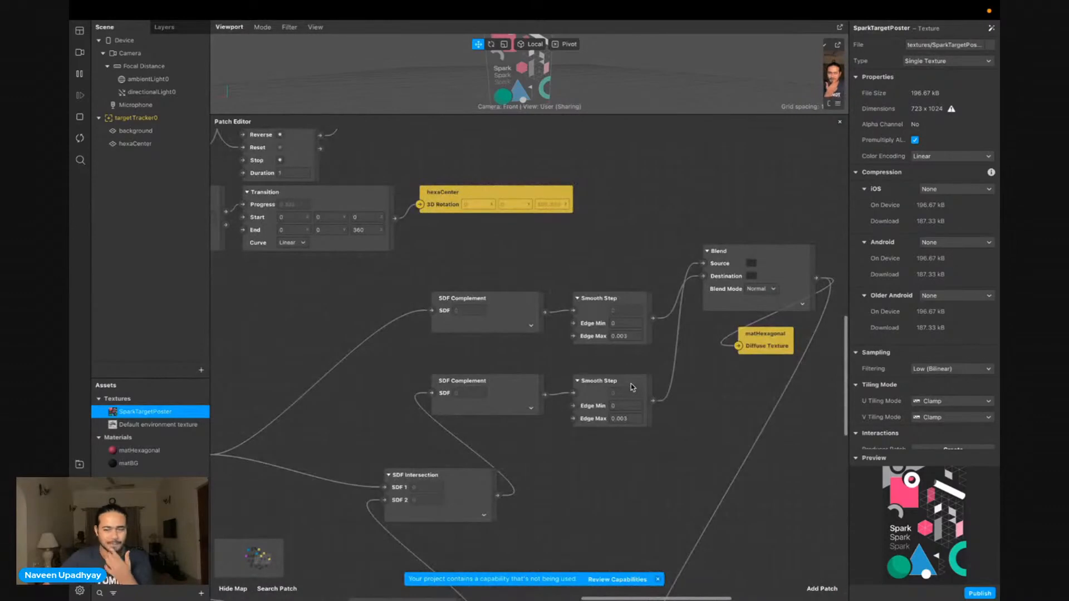
pyautogui.scroll(-8, 563, 427)
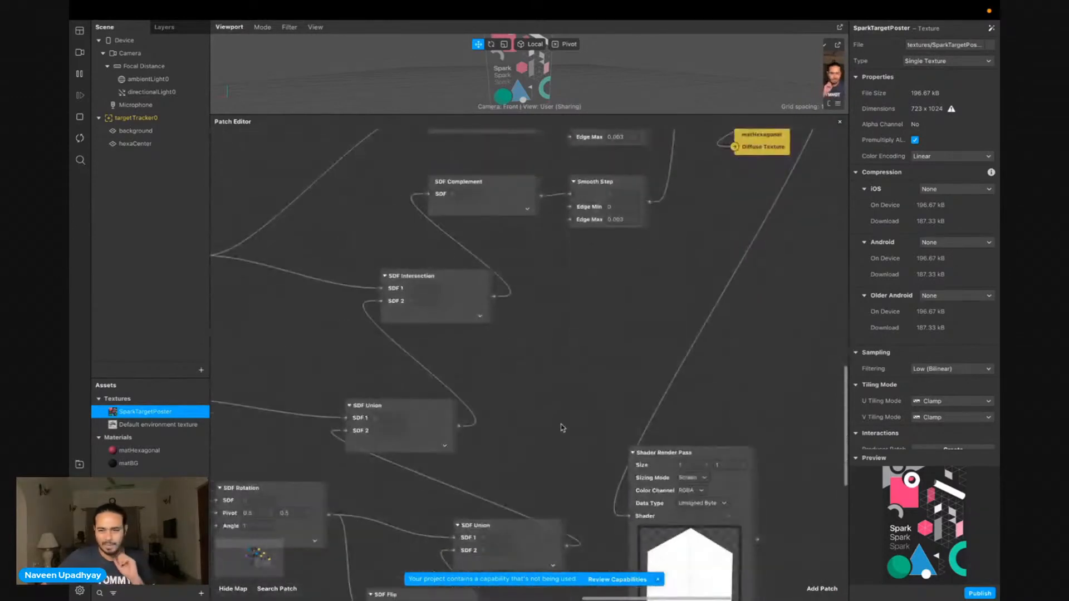
pyautogui.scroll(-3, 562, 427)
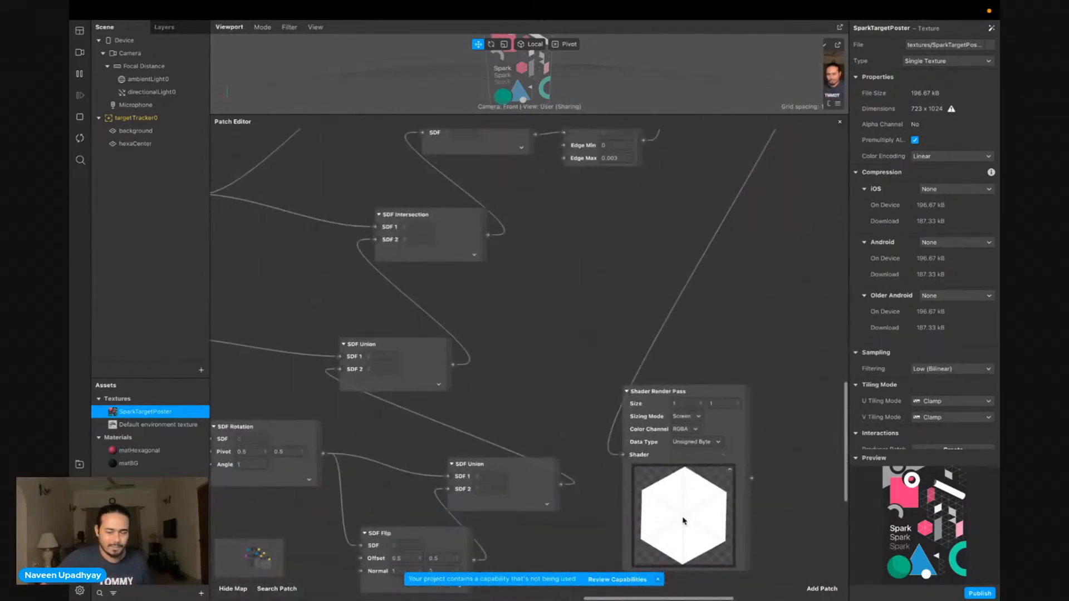
pyautogui.scroll(10, 597, 496)
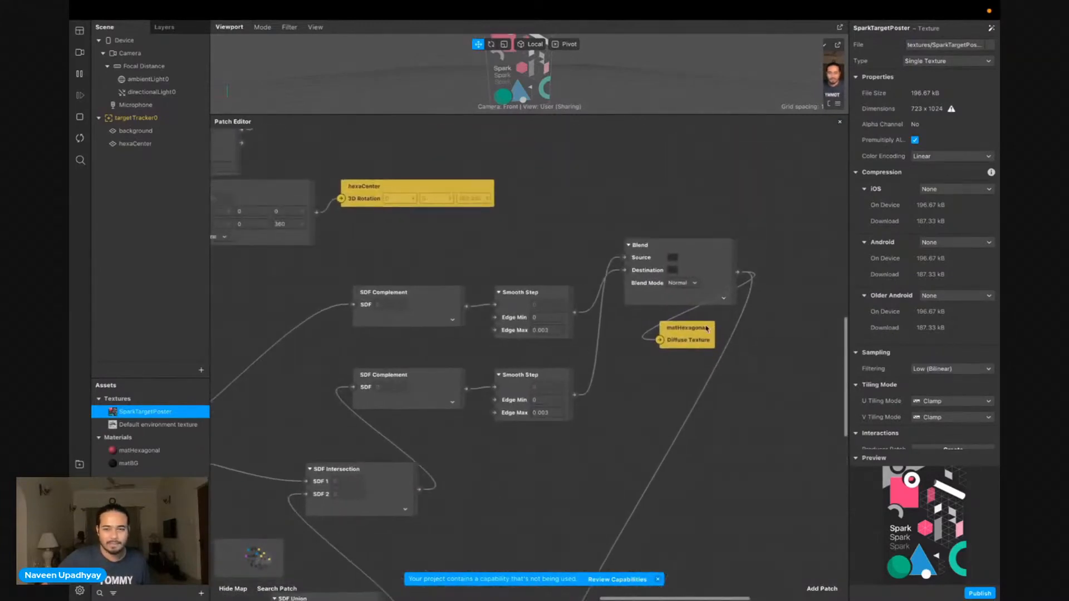
pyautogui.moveTo(688, 330); pyautogui.dragTo(804, 246)
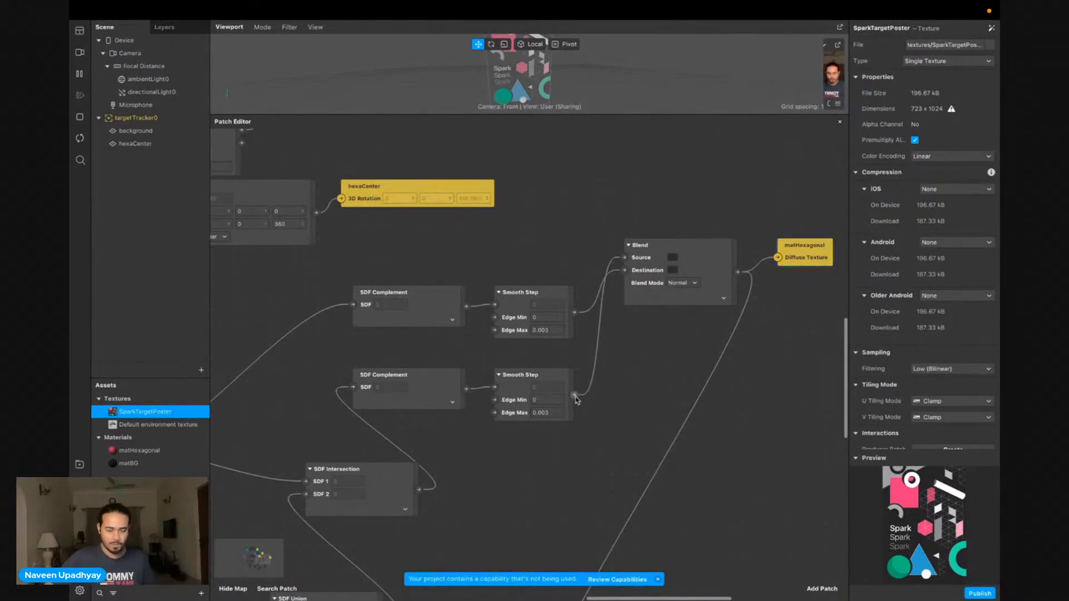
# Add a Mix patch beside the intersected lines' Smooth Step and connect that Smooth Step to its Alpha
pyautogui.doubleClick(618, 409)
pyautogui.write('mix')
pyautogui.press('Return')
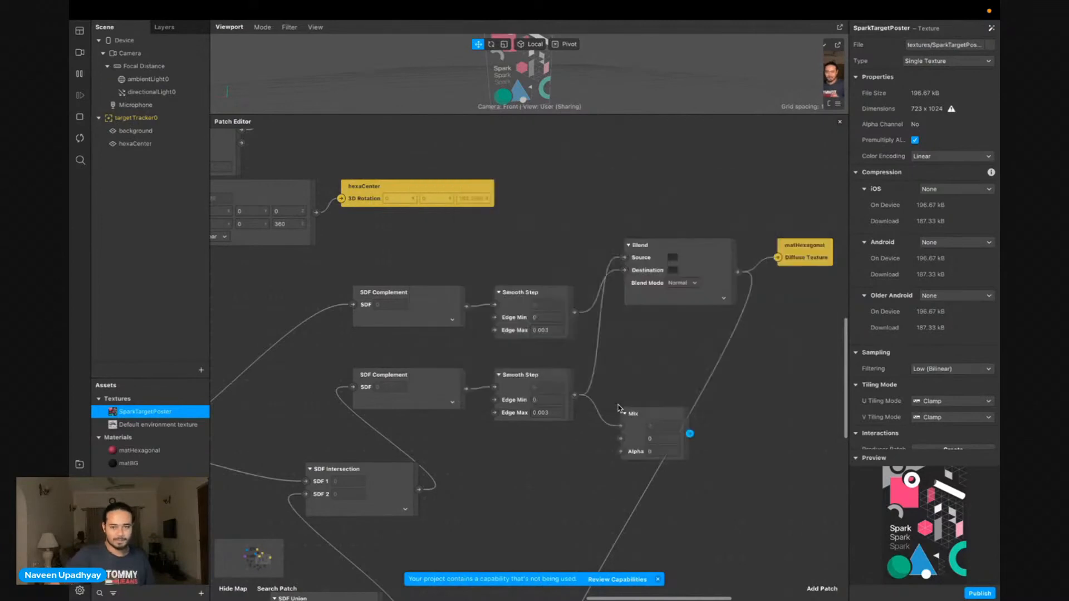
pyautogui.moveTo(622, 412); pyautogui.dragTo(649, 373)
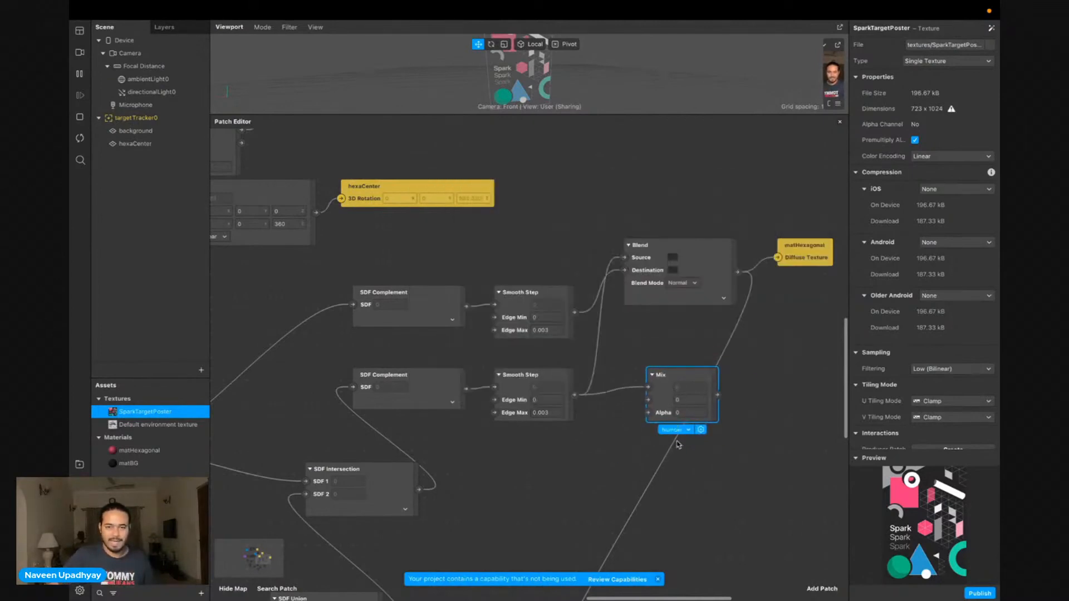
pyautogui.moveTo(648, 387); pyautogui.dragTo(649, 413)
pyautogui.click(756, 468)
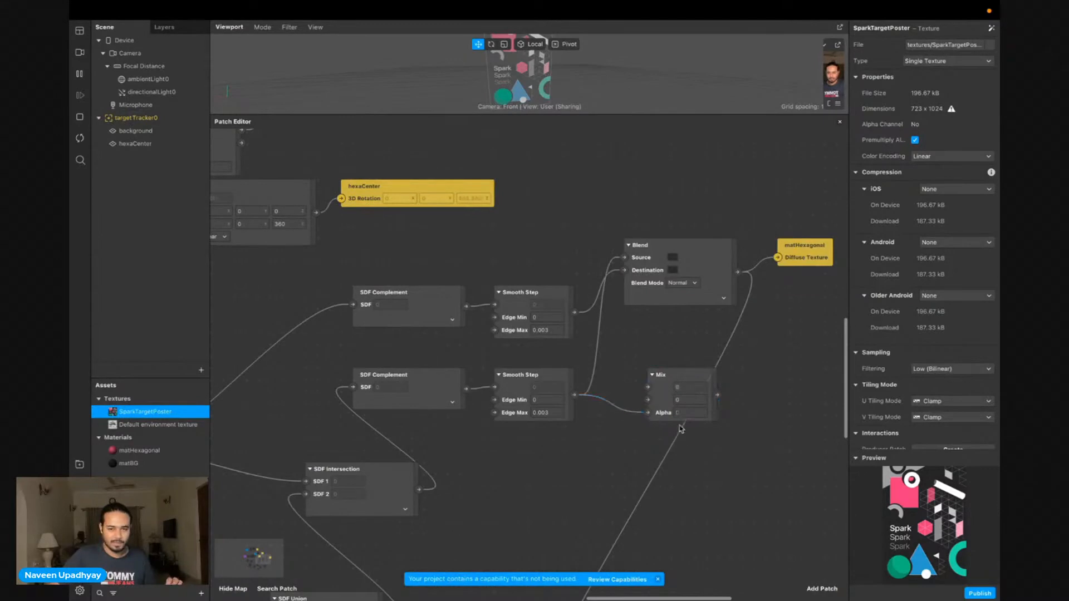
# Set the Mix patch's type to Color and make its first color input transparent
pyautogui.click(676, 415)
pyautogui.click(686, 430)
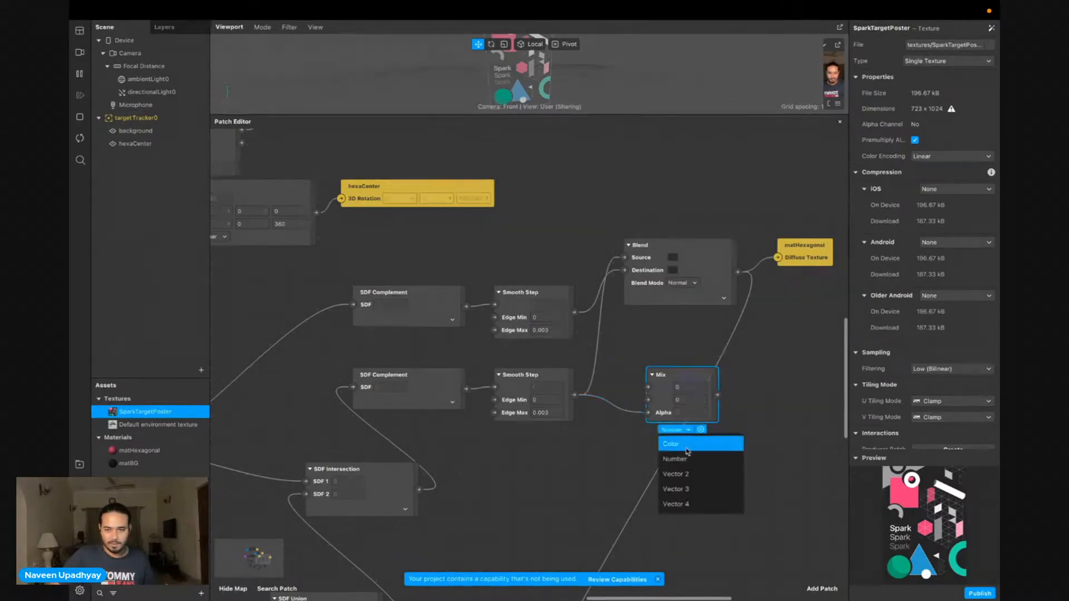
pyautogui.click(687, 448)
pyautogui.click(680, 387)
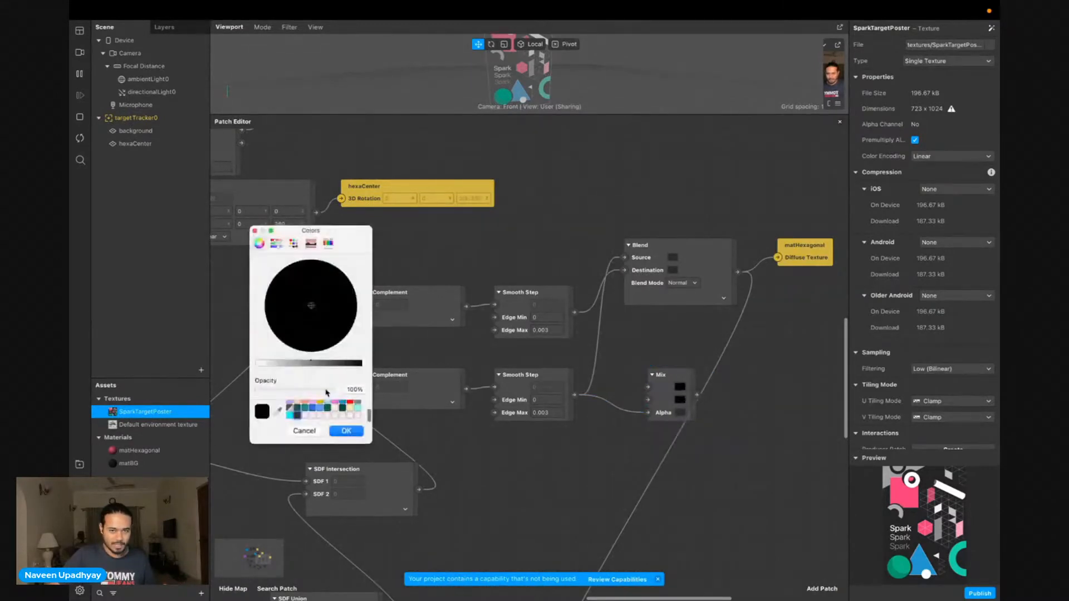
pyautogui.click(344, 432)
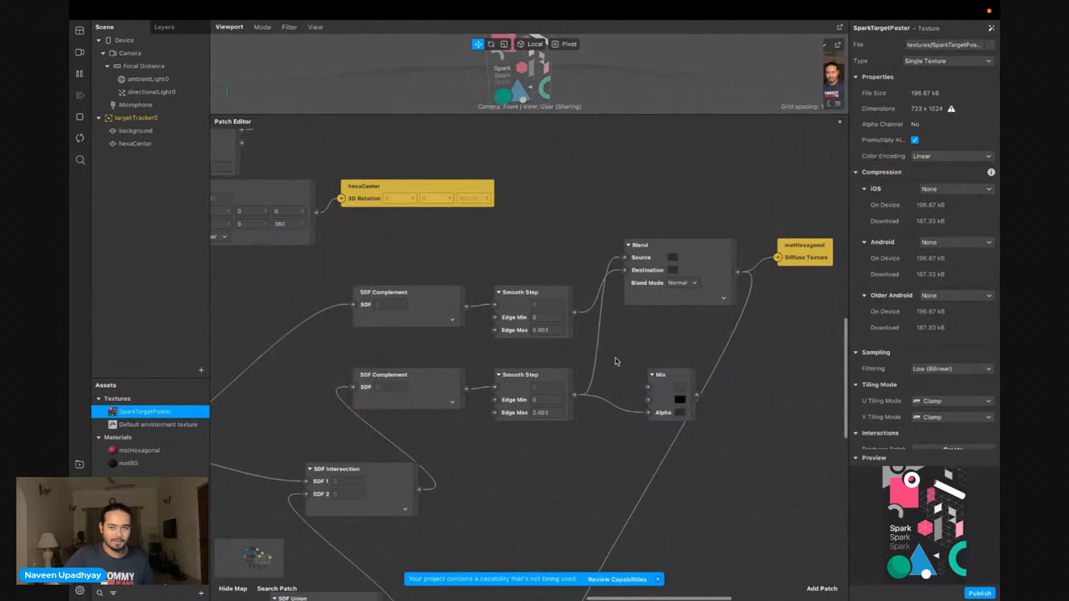
# Add a Value patch of type Color and place it above the Mix patch
pyautogui.doubleClick(617, 362)
pyautogui.write('val')
pyautogui.press('Return')
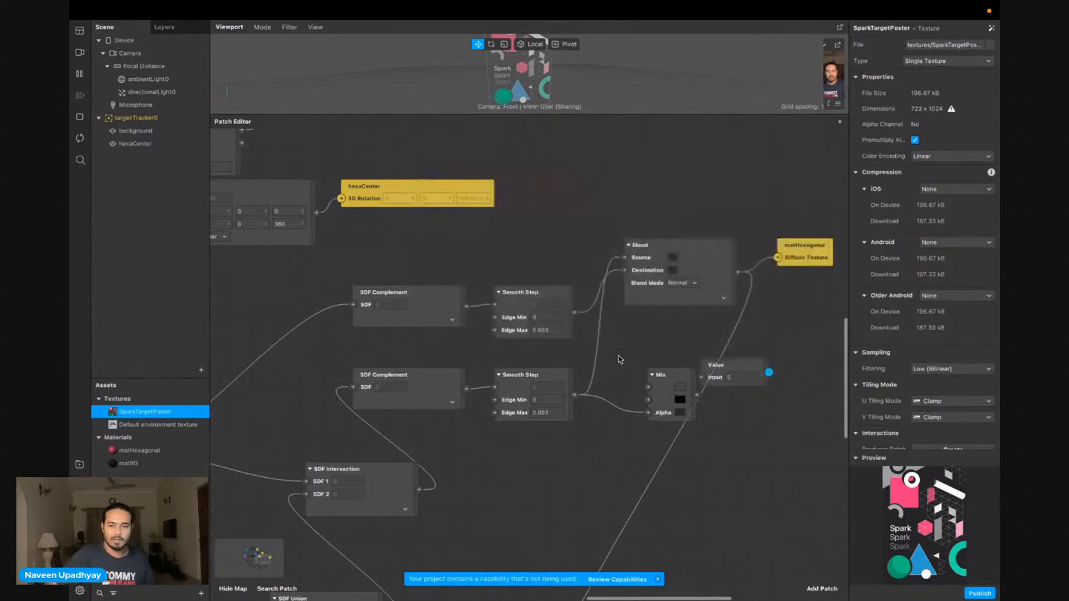
pyautogui.click(724, 369)
pyautogui.click(727, 395)
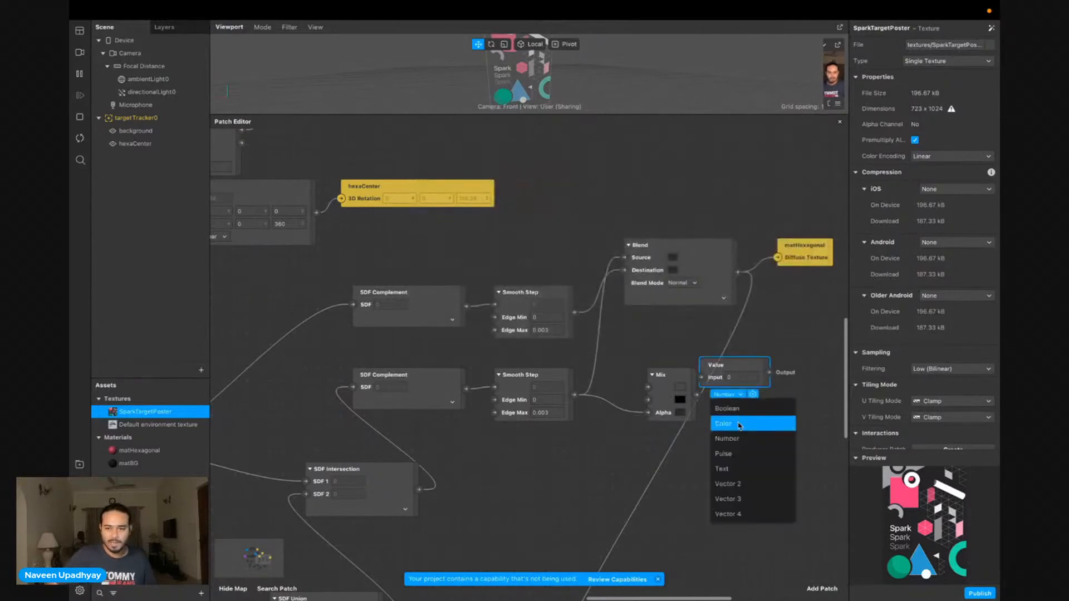
pyautogui.click(738, 425)
pyautogui.moveTo(718, 369); pyautogui.dragTo(626, 346)
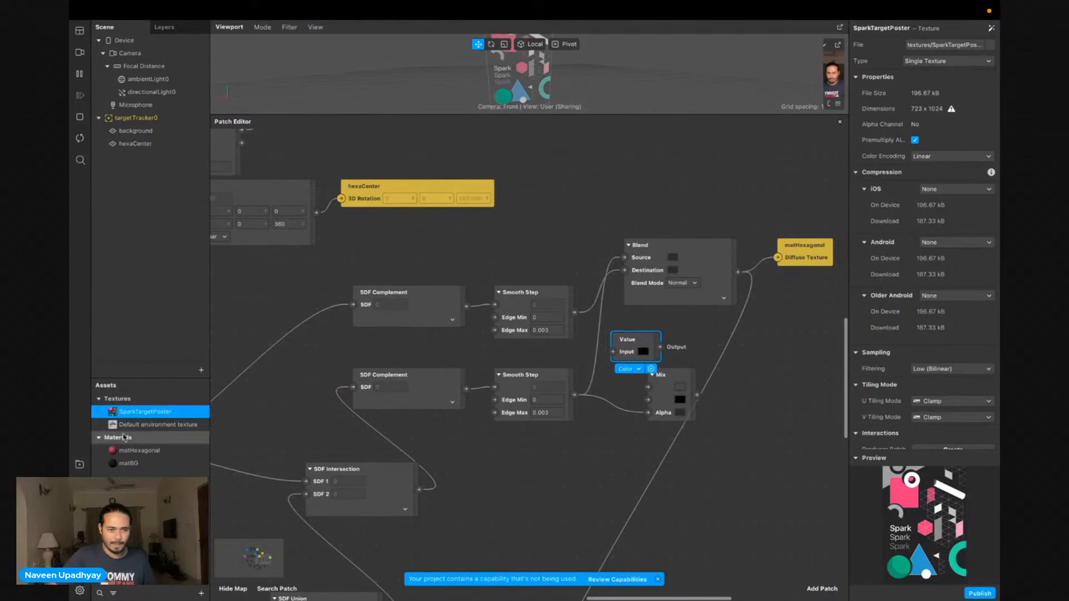
# Save matHexagonal's pink diffuse color as a swatch and apply it to the Value patch's Input
pyautogui.click(139, 451)
pyautogui.click(926, 93)
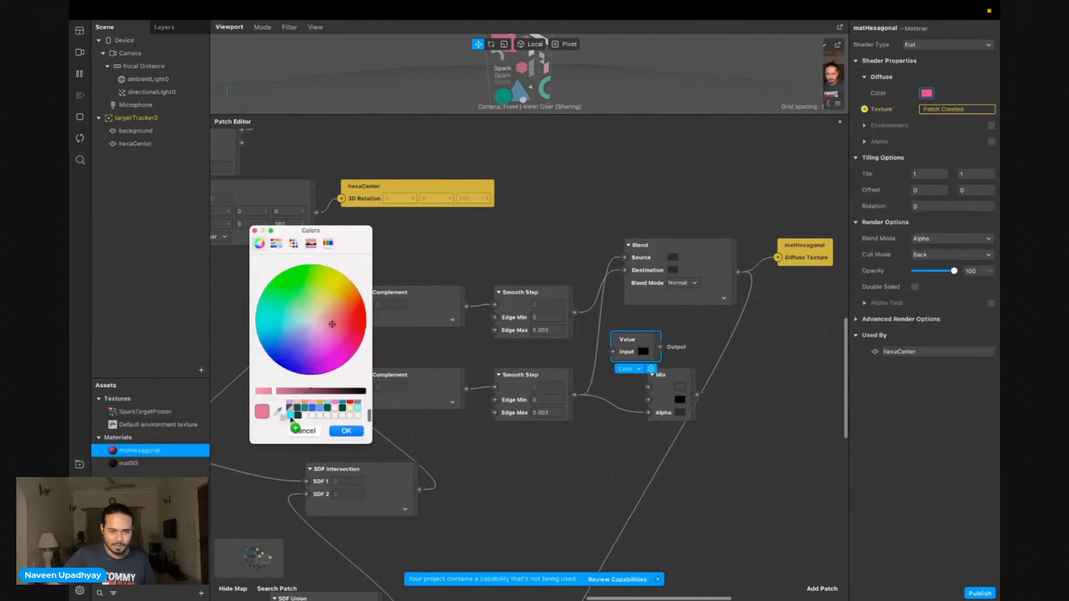
pyautogui.click(346, 431)
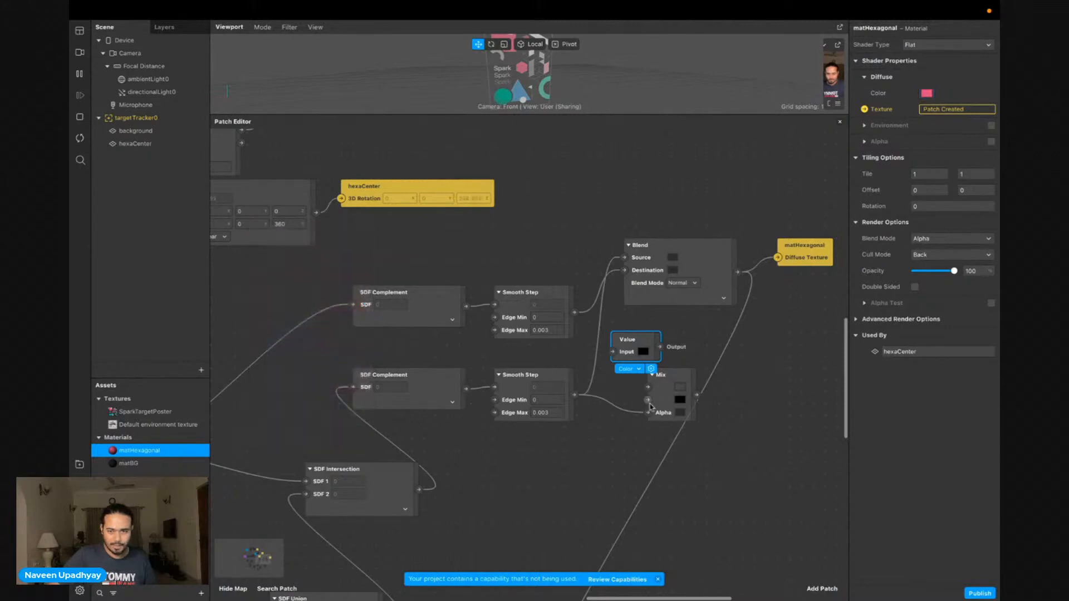
pyautogui.click(643, 351)
pyautogui.click(304, 415)
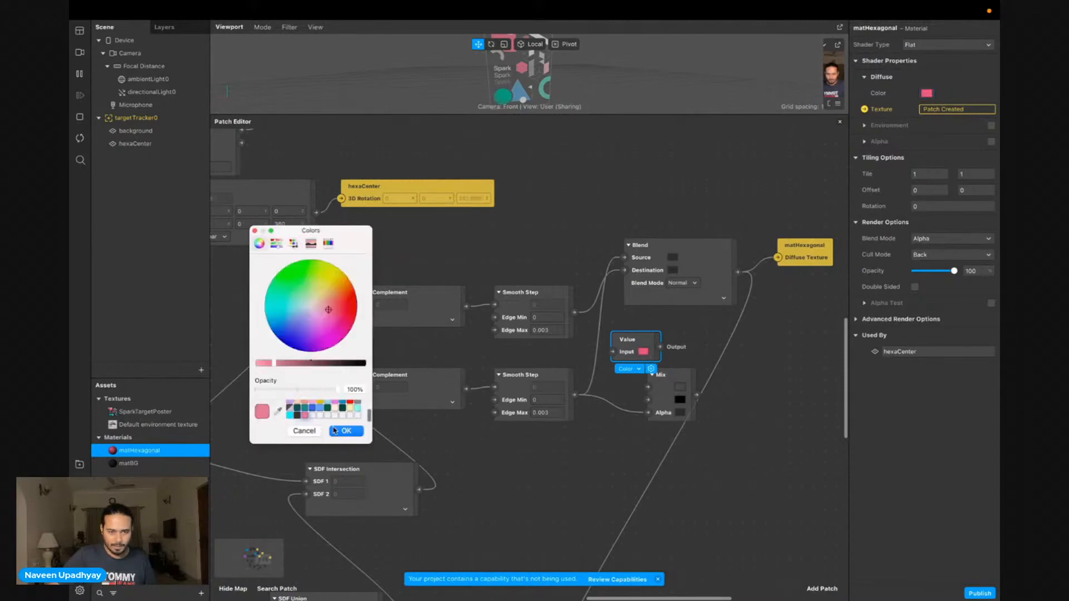
pyautogui.click(334, 431)
# Move the Mix patch farther from the Smooth Step and add a Swizzle patch fed by the pink Value patch
pyautogui.moveTo(672, 401); pyautogui.dragTo(741, 410)
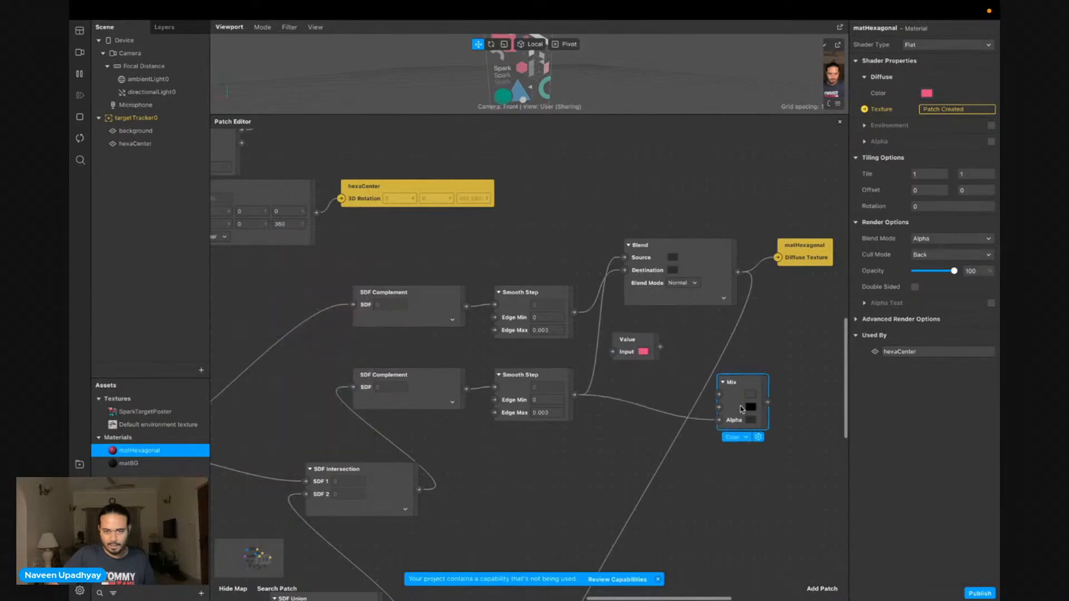
pyautogui.moveTo(660, 347); pyautogui.dragTo(684, 369)
pyautogui.write('sw')
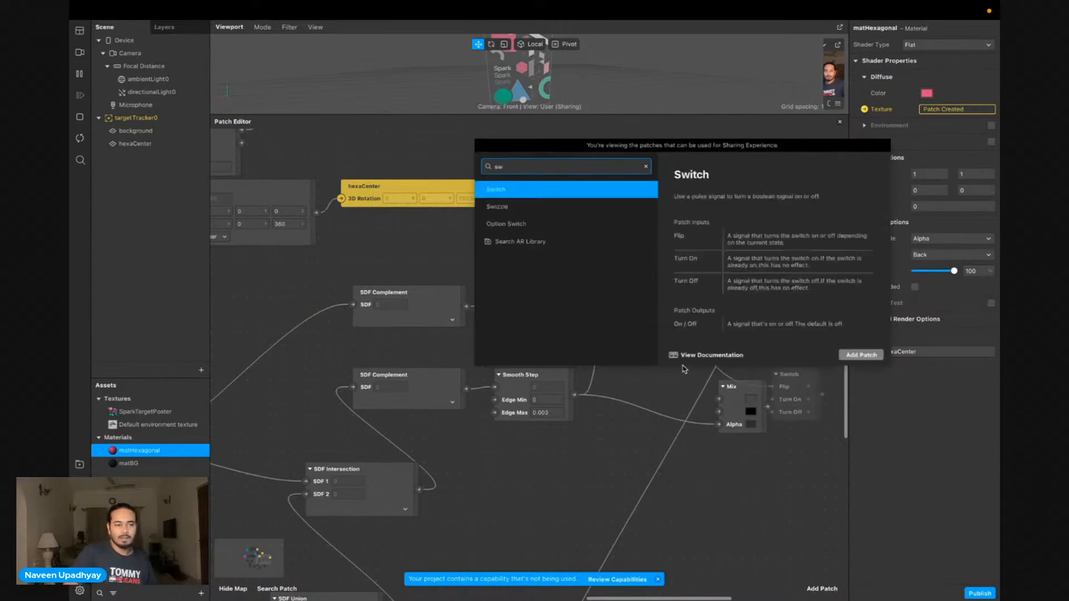
pyautogui.write('iz')
pyautogui.press('Return')
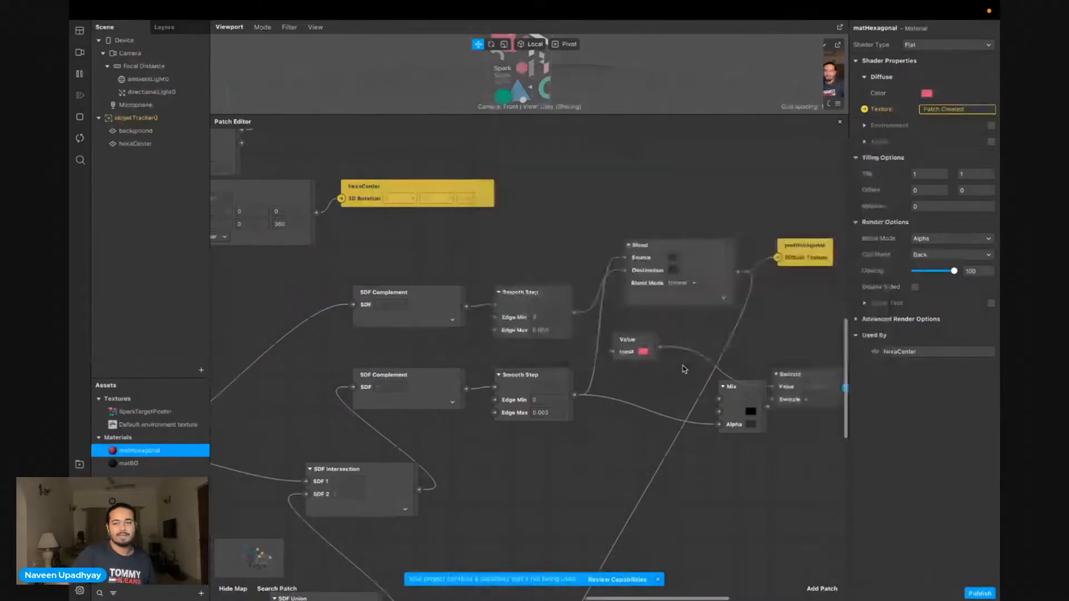
# Place the Swizzle patch beside the Value patch with Swizzle set to xyz0, and move the Mix patch farther away
pyautogui.hscroll(3, 685, 370)
pyautogui.moveTo(707, 385); pyautogui.dragTo(618, 349)
pyautogui.click(646, 363)
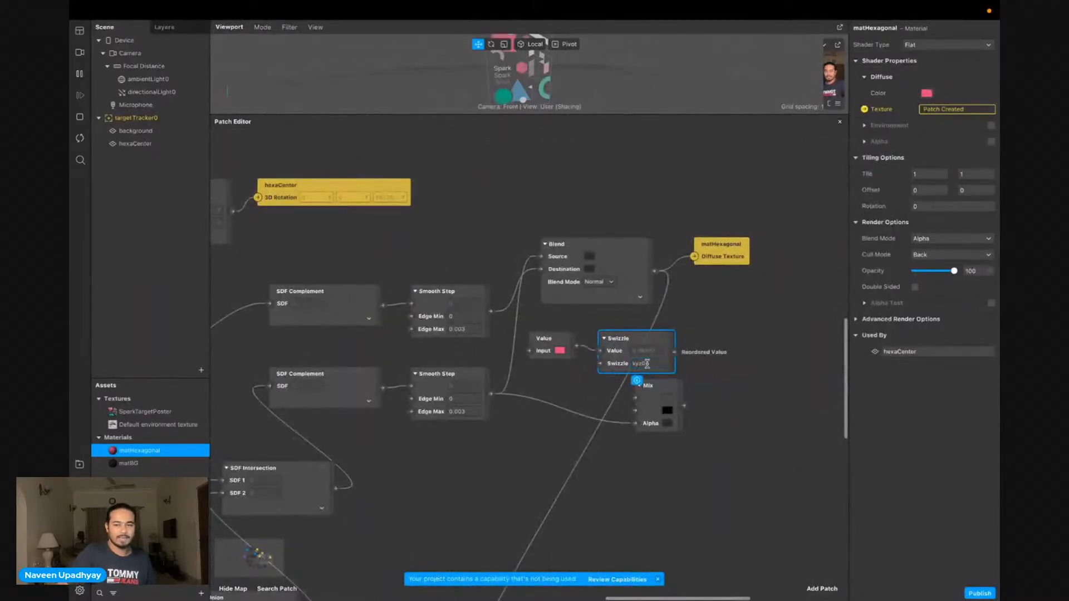
pyautogui.moveTo(650, 394); pyautogui.dragTo(721, 394)
pyautogui.moveTo(623, 355); pyautogui.dragTo(611, 355)
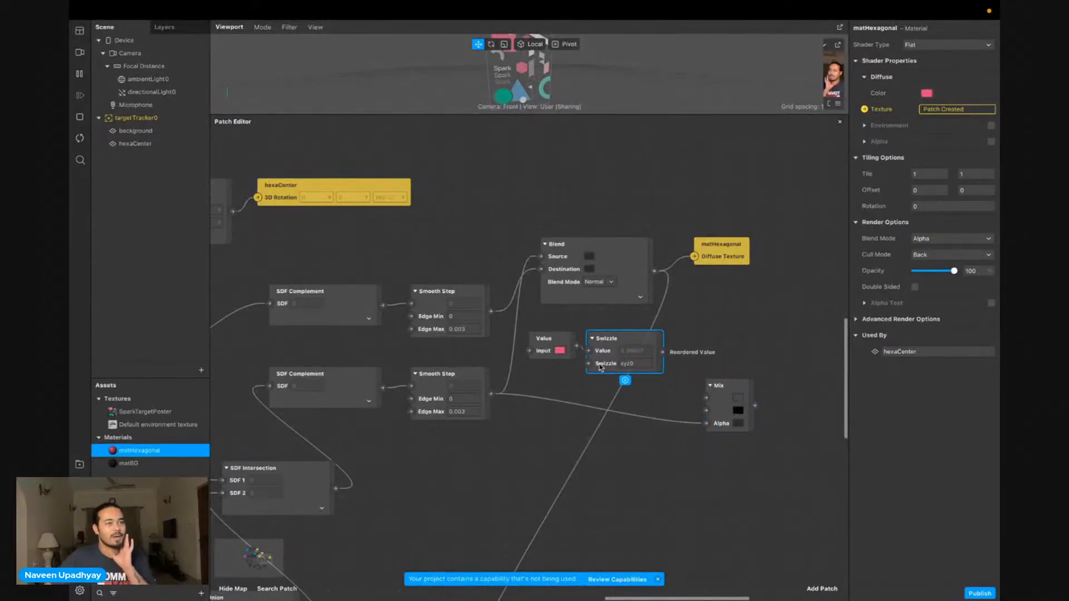
pyautogui.hscroll(1, 600, 367)
pyautogui.scroll(-1, 600, 368)
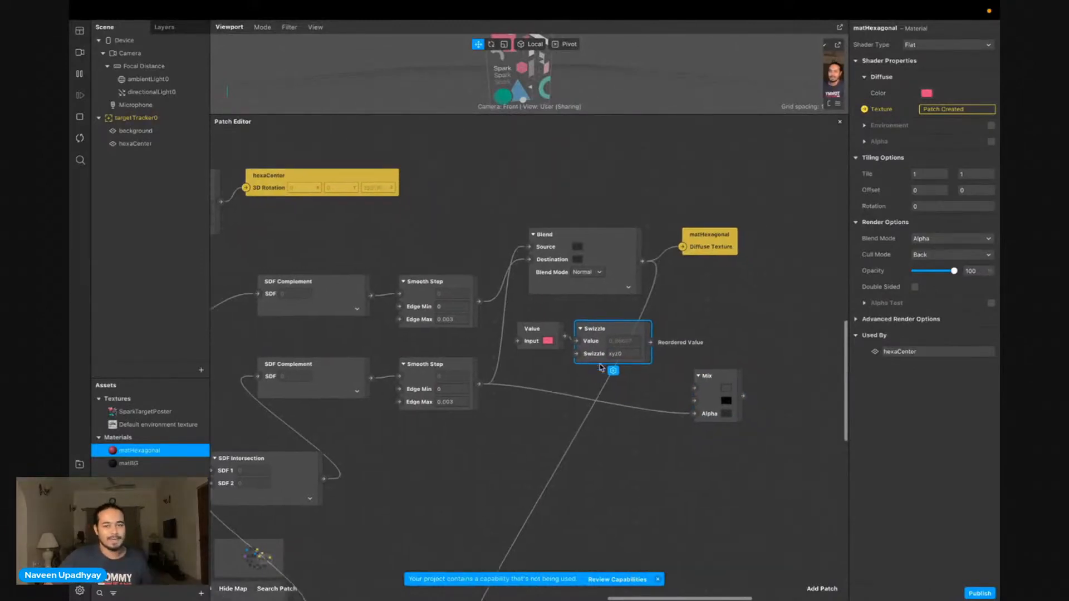
# Connect the Swizzle's Reordered Value output to the Mix patch's first input
pyautogui.click(559, 305)
pyautogui.moveTo(544, 306); pyautogui.dragTo(691, 368)
pyautogui.click(746, 346)
pyautogui.click(715, 423)
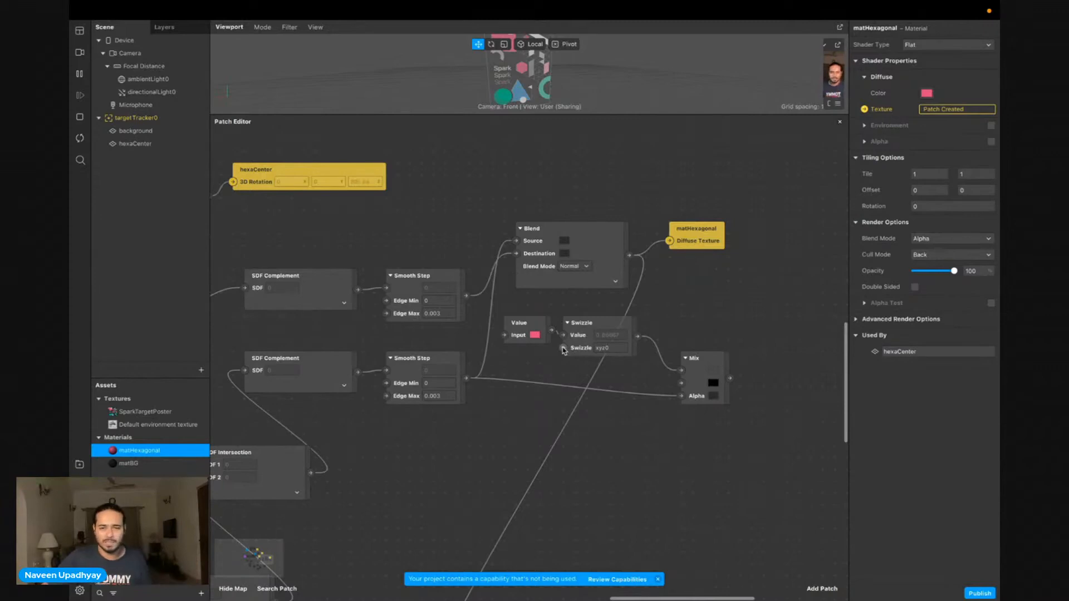
# Connect the pink Value patch to the Mix patch's second input and move matHexagonal farther from the Blend
pyautogui.moveTo(551, 331); pyautogui.dragTo(681, 383)
pyautogui.hscroll(2, 696, 415)
pyautogui.moveTo(663, 246); pyautogui.dragTo(795, 214)
pyautogui.click(709, 393)
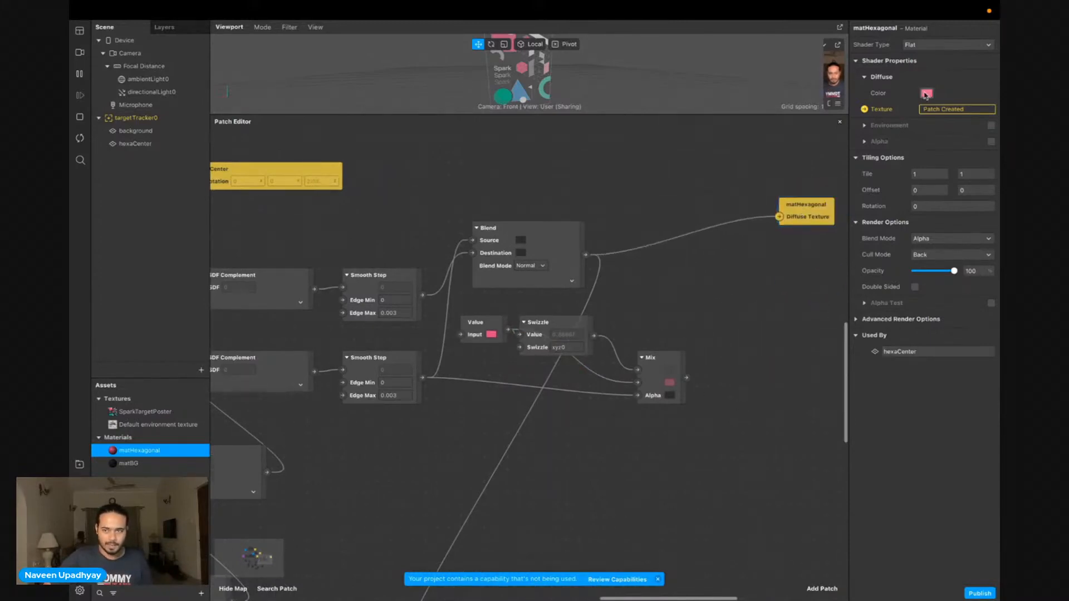
# Set the matHexagonal material's diffuse color to white
pyautogui.click(926, 93)
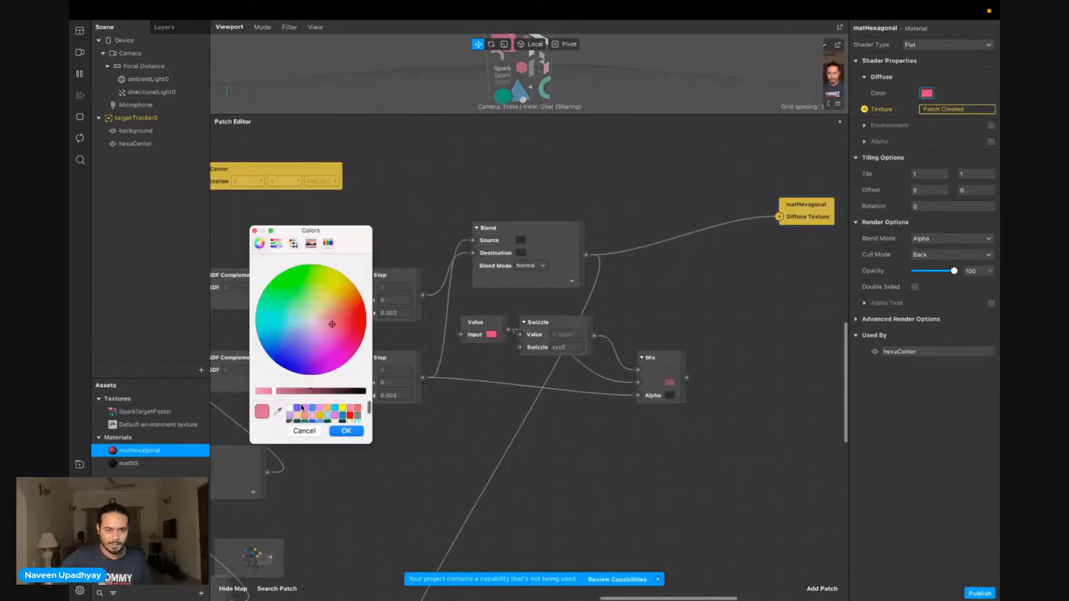
pyautogui.click(291, 409)
pyautogui.click(345, 431)
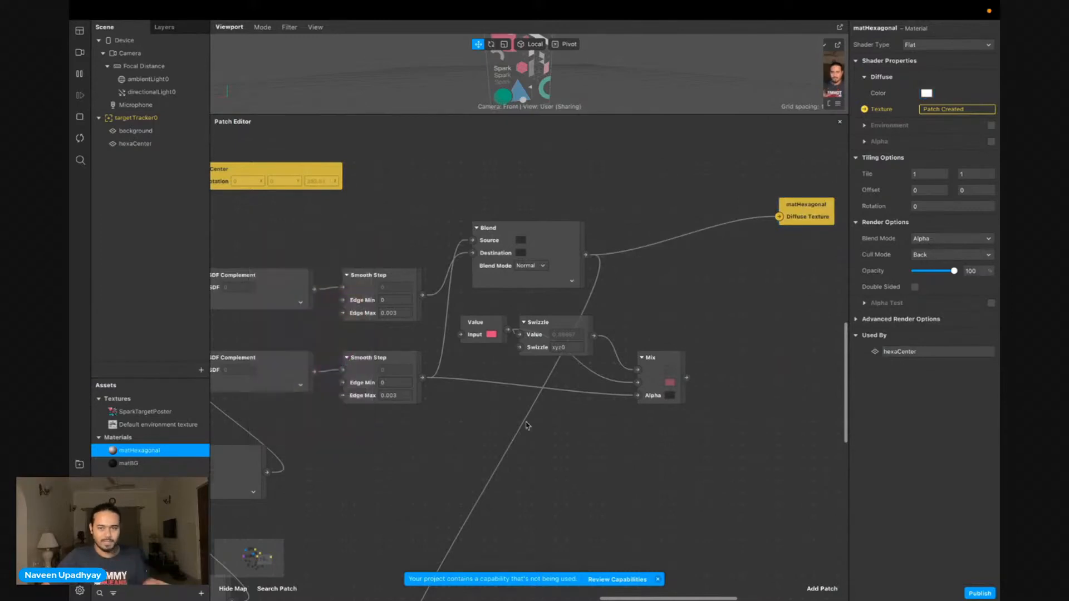
# Duplicate the Value, Swizzle and Mix patches and place the copies above the Blend patch
pyautogui.moveTo(482, 305); pyautogui.dragTo(656, 375)
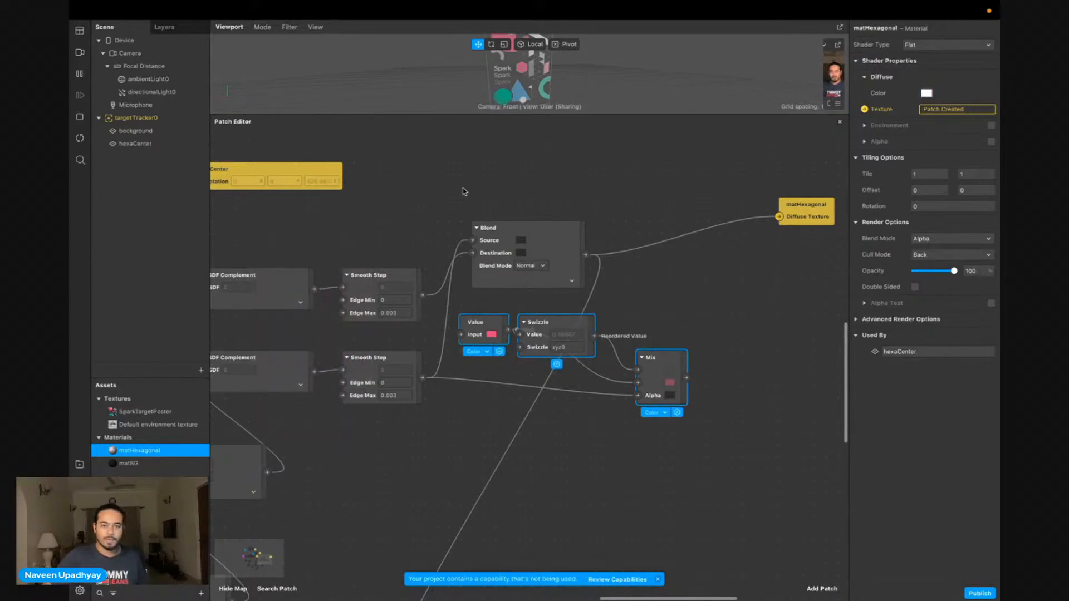
pyautogui.click(446, 190)
pyautogui.press('super+v')
pyautogui.moveTo(537, 212); pyautogui.dragTo(467, 169)
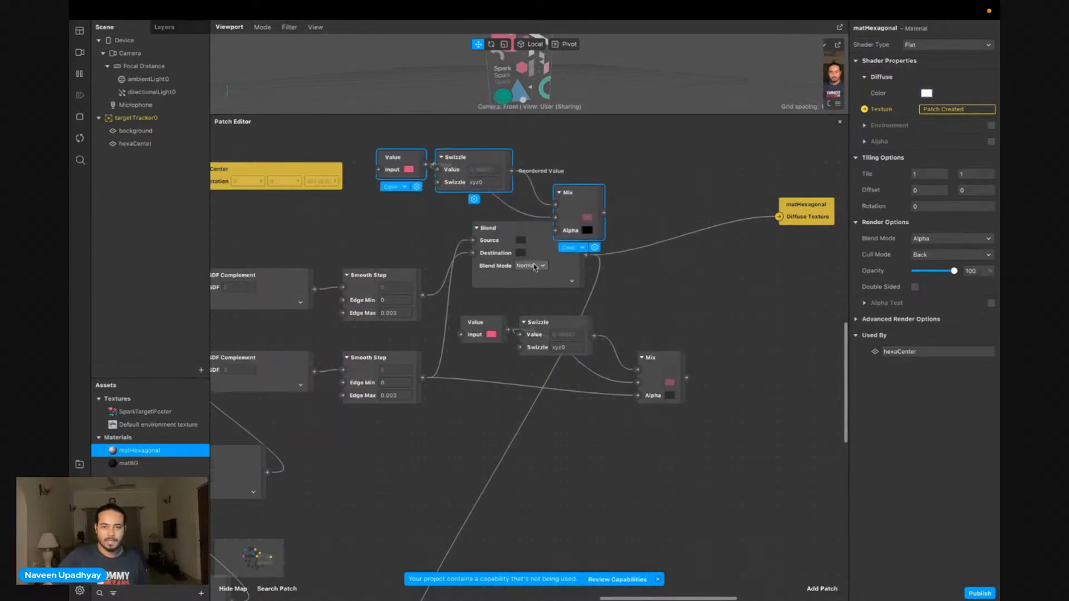
# Move the Blend and matHexagonal patches farther along the graph, clear of the copied Mix patch, with matHexagonal after Blend
pyautogui.hscroll(-3, 530, 263)
pyautogui.hscroll(3, 530, 263)
pyautogui.click(632, 331)
pyautogui.moveTo(532, 304); pyautogui.dragTo(816, 342)
pyautogui.click(685, 393)
pyautogui.hscroll(1, 685, 393)
pyautogui.moveTo(761, 241); pyautogui.dragTo(818, 263)
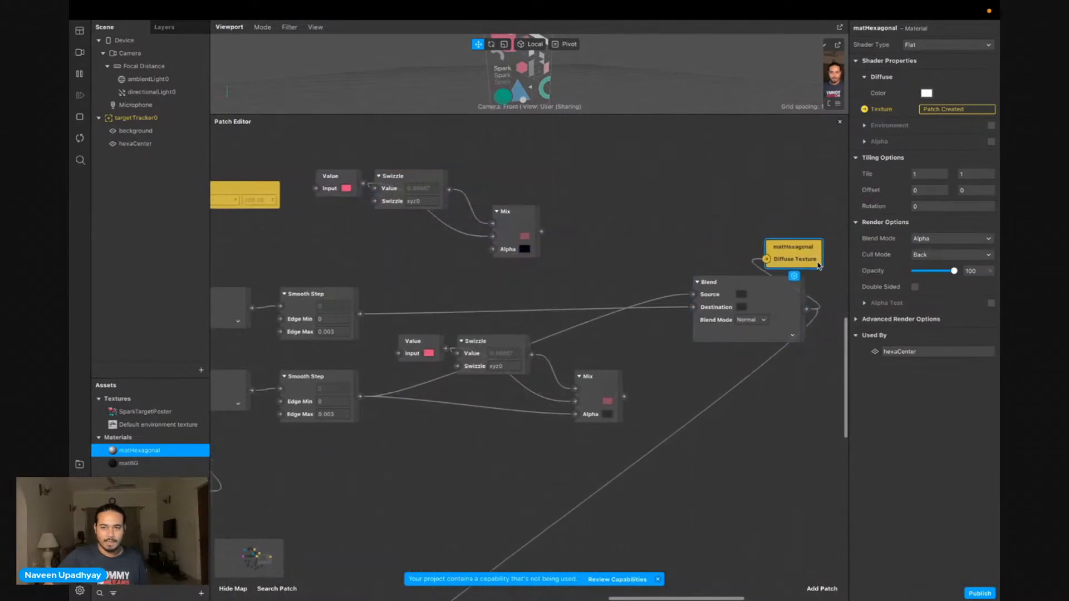
pyautogui.hscroll(3, 818, 262)
pyautogui.moveTo(715, 252); pyautogui.dragTo(785, 289)
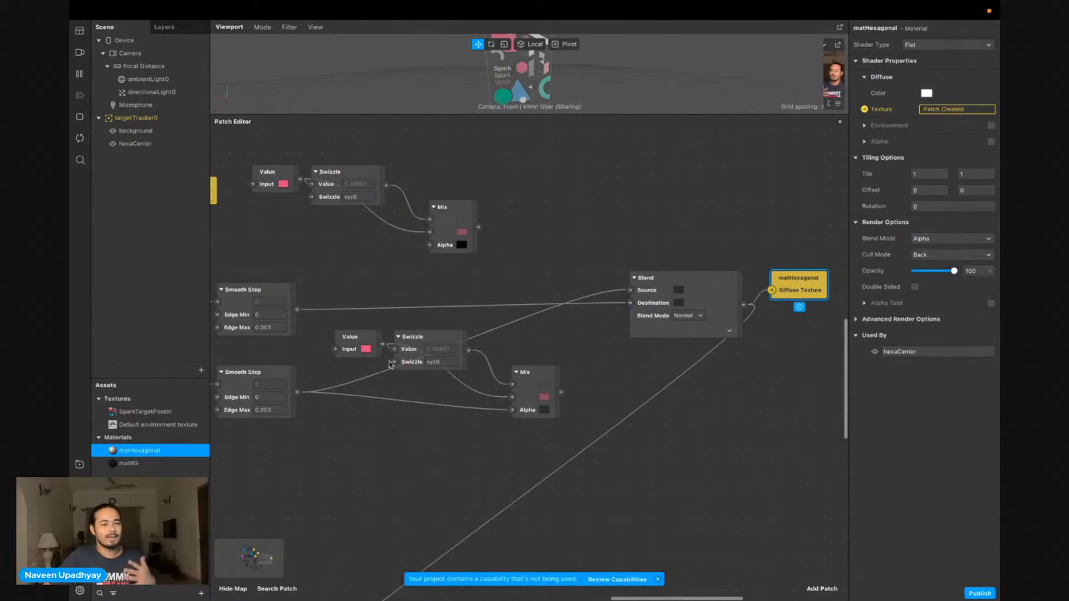
# Move the lower pink Value patch farther from its Swizzle patch so their connections are easier to see
pyautogui.moveTo(350, 338); pyautogui.dragTo(327, 349)
pyautogui.click(412, 360)
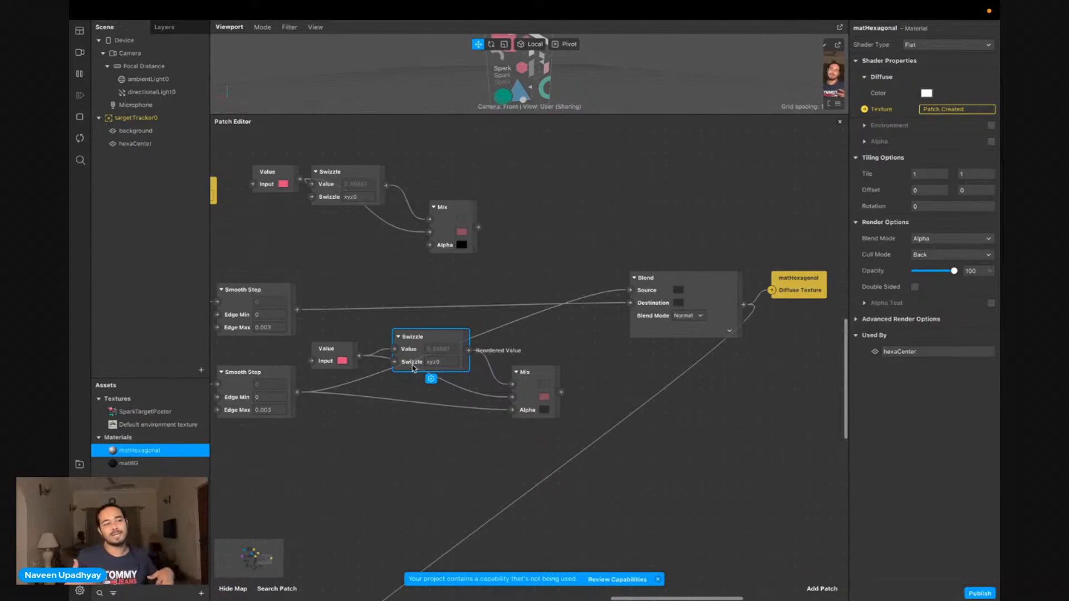
pyautogui.click(392, 465)
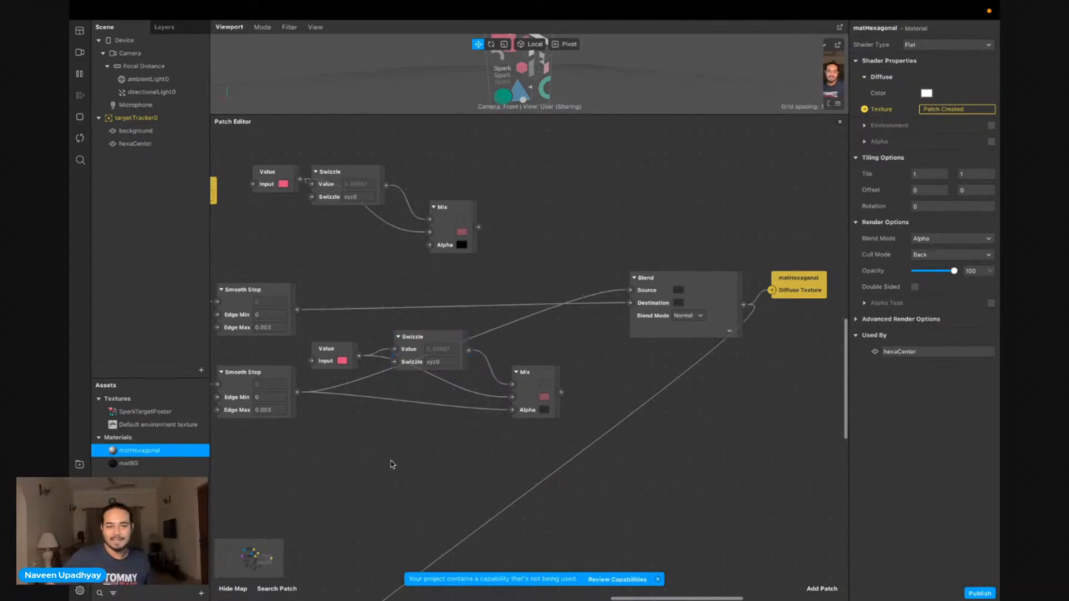
# Set the duplicated upper Value patch's color to white
pyautogui.hscroll(-4, 425, 247)
pyautogui.hscroll(2, 424, 247)
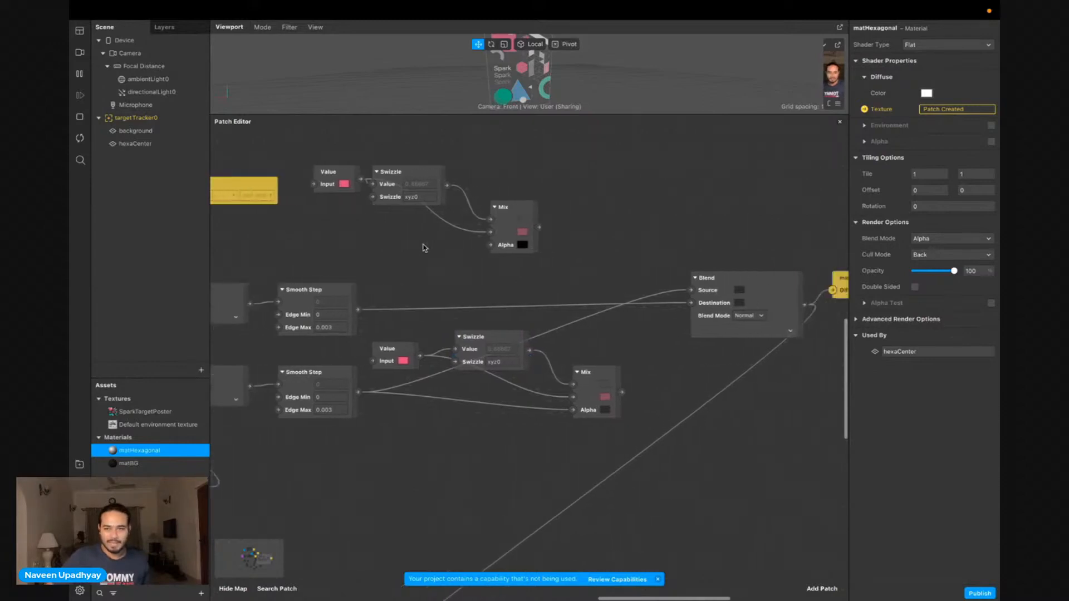
pyautogui.click(332, 185)
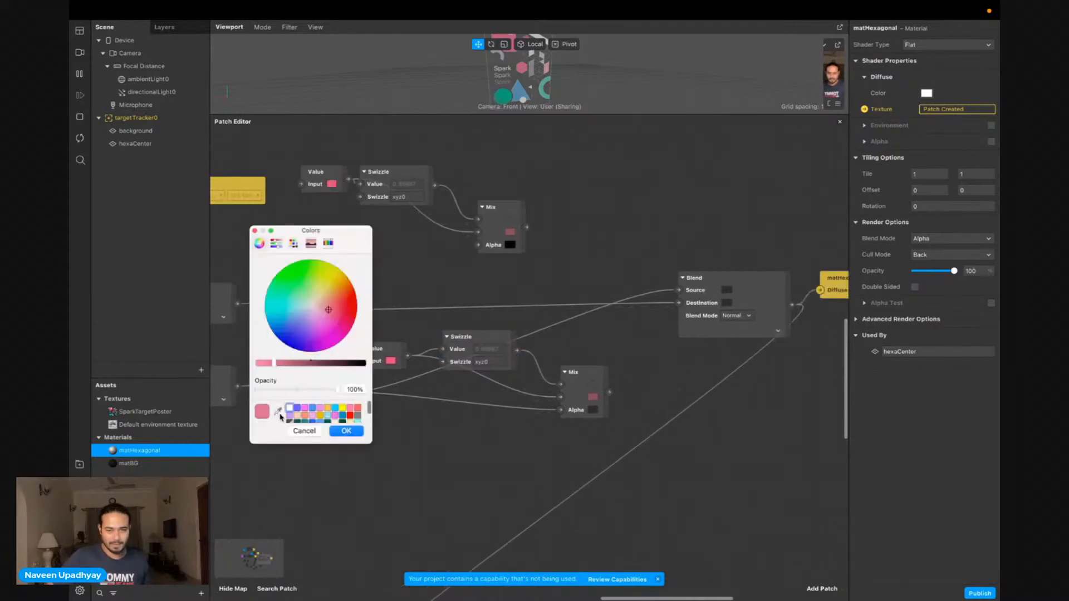
pyautogui.click(289, 410)
pyautogui.click(346, 431)
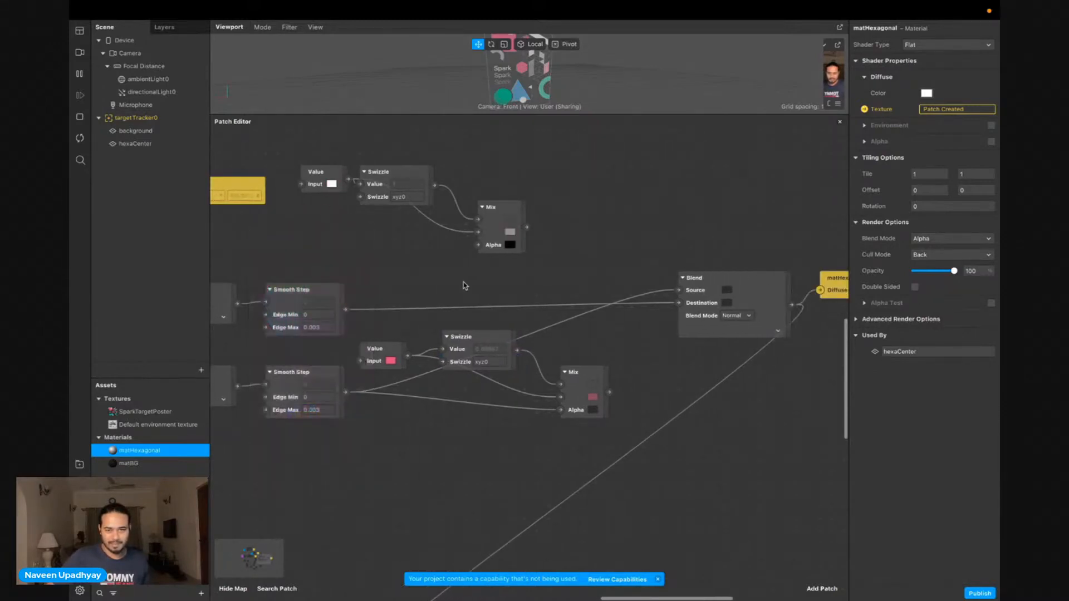
# Connect the upper Smooth Step's output to the Alpha input of the Mix patch fed by the white color
pyautogui.hscroll(-1, 461, 285)
pyautogui.moveTo(360, 310); pyautogui.dragTo(633, 272)
pyautogui.moveTo(541, 229); pyautogui.dragTo(624, 295)
pyautogui.click(392, 487)
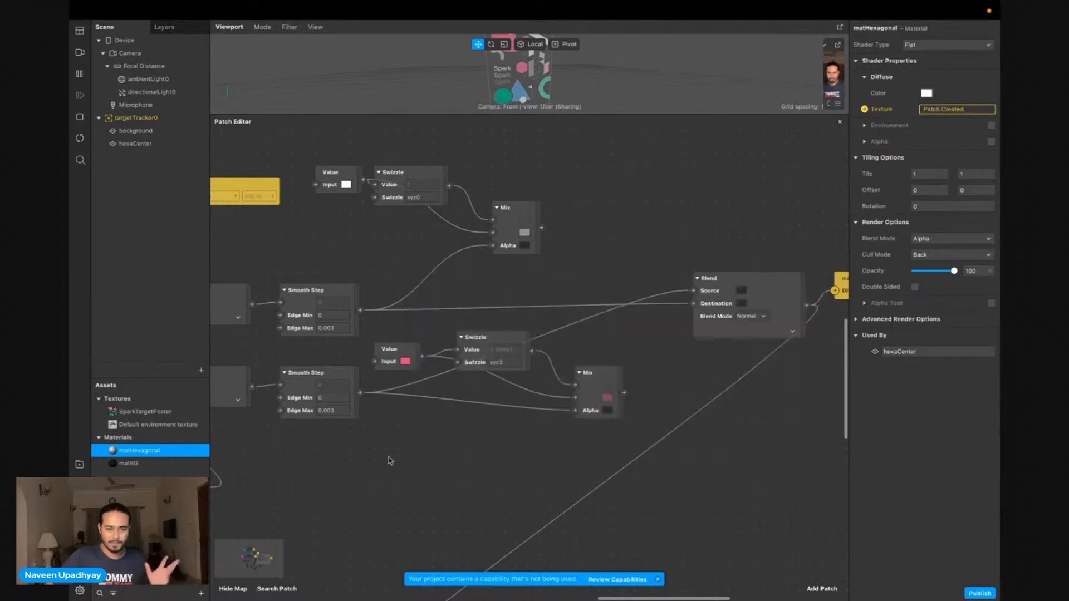
# Swap the positions of the pink and white Value, Swizzle and Mix groups so the pink group sits above
pyautogui.scroll(-1, 396, 373)
pyautogui.moveTo(335, 155); pyautogui.dragTo(609, 514)
pyautogui.moveTo(379, 332); pyautogui.dragTo(628, 426)
pyautogui.moveTo(594, 378); pyautogui.dragTo(570, 200)
# Wire each Smooth Step into its adjacent Mix Alpha, and connect the pink Mix to Blend's Destination and the white Mix to Source
pyautogui.moveTo(362, 307); pyautogui.dragTo(695, 306)
pyautogui.moveTo(362, 390); pyautogui.dragTo(571, 525)
pyautogui.moveTo(400, 440); pyautogui.dragTo(628, 543)
pyautogui.moveTo(591, 494); pyautogui.dragTo(695, 288)
pyautogui.hscroll(3, 707, 361)
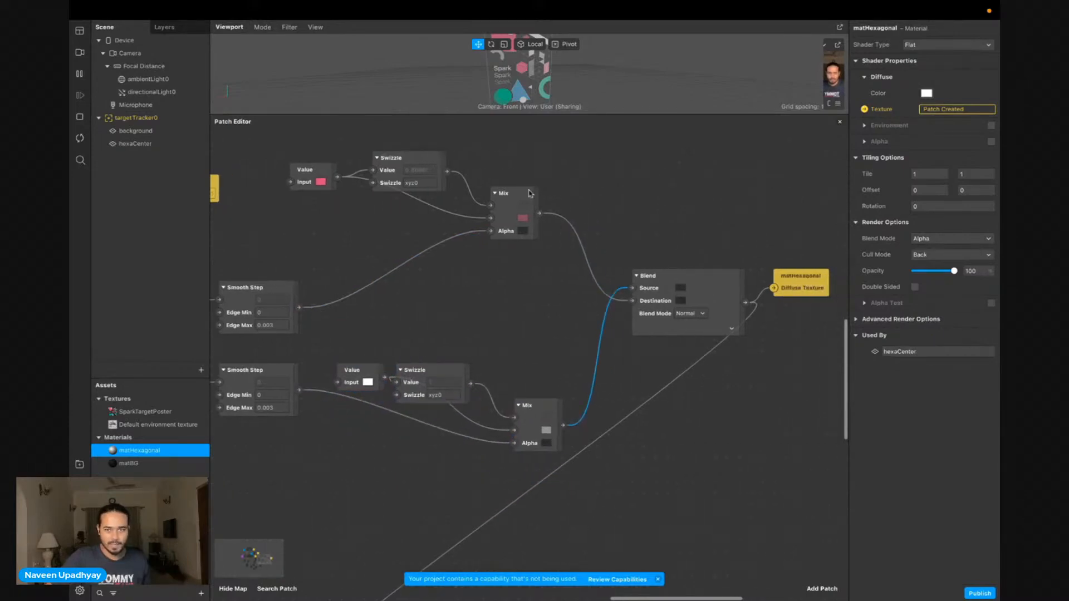
# Enlarge the viewport and examine the hexagon's fill and crossing lines on the poster and in the Shader Render Pass preview
pyautogui.moveTo(499, 115); pyautogui.dragTo(504, 186)
pyautogui.scroll(-5, 478, 452)
pyautogui.scroll(10, 477, 452)
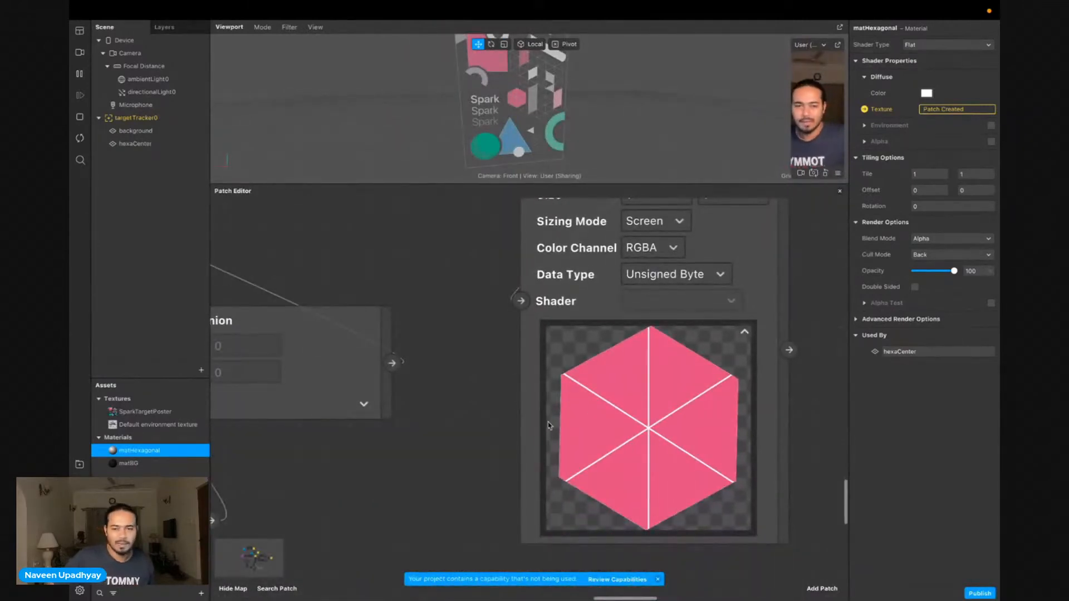
pyautogui.hscroll(-2, 436, 430)
pyautogui.hscroll(-1, 436, 430)
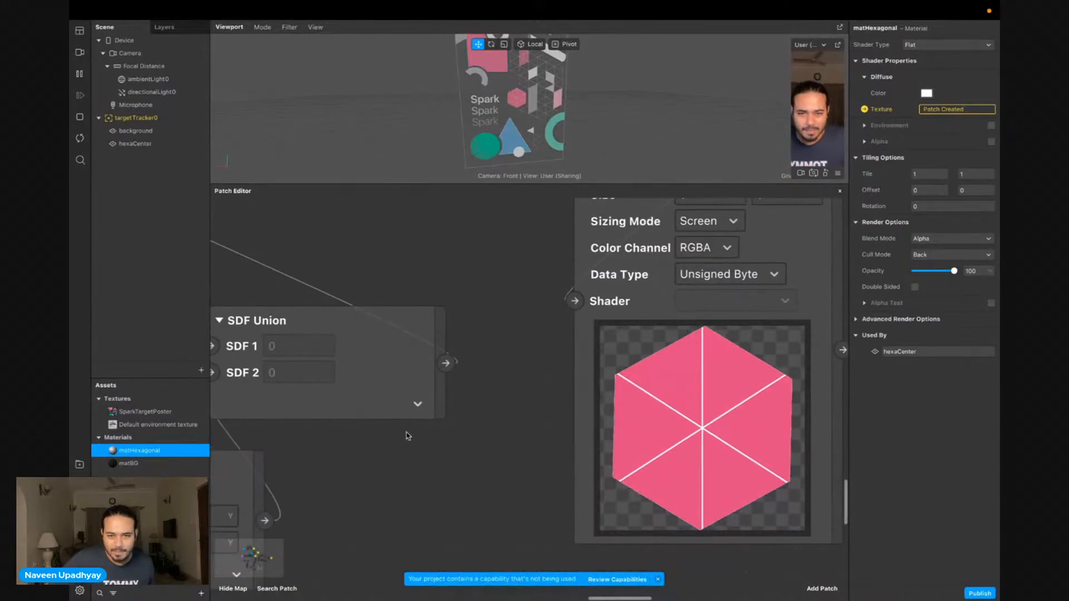
pyautogui.scroll(-3, 408, 436)
pyautogui.scroll(-2, 408, 436)
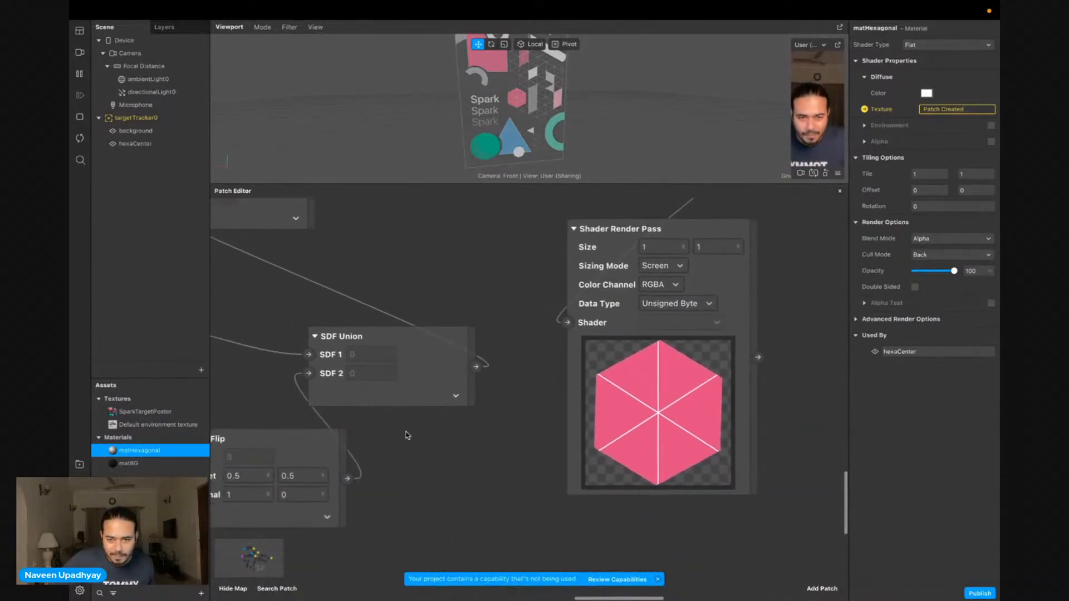
pyautogui.scroll(-4, 408, 436)
pyautogui.scroll(4, 408, 436)
pyautogui.scroll(-1, 409, 436)
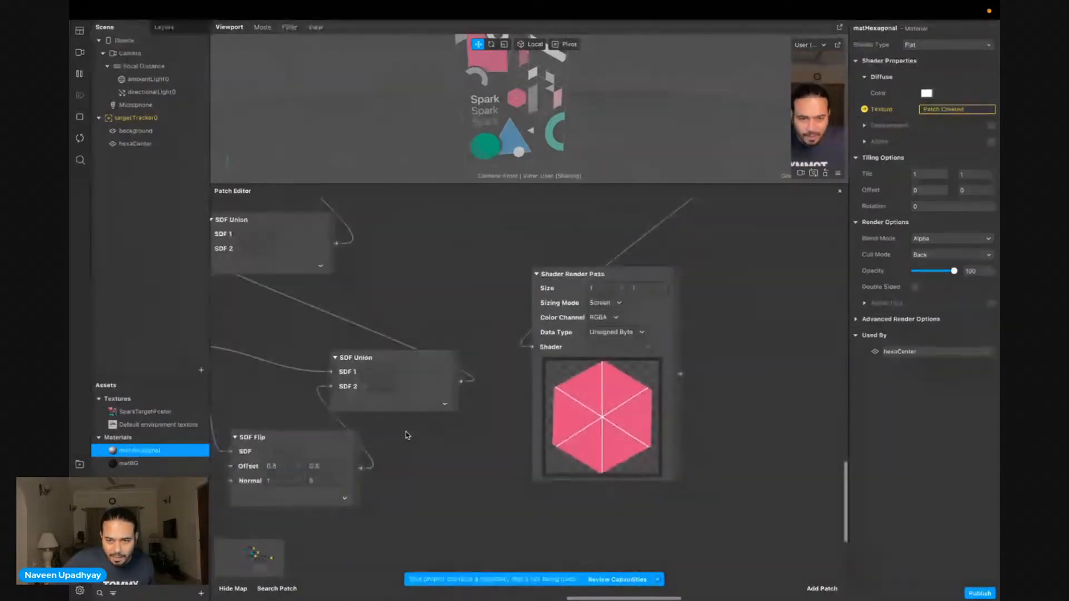
# Try an Angle of 1.01 on the SDF Rotation patch that feeds SDF Flip, and restore it to 1
pyautogui.hscroll(-5, 466, 436)
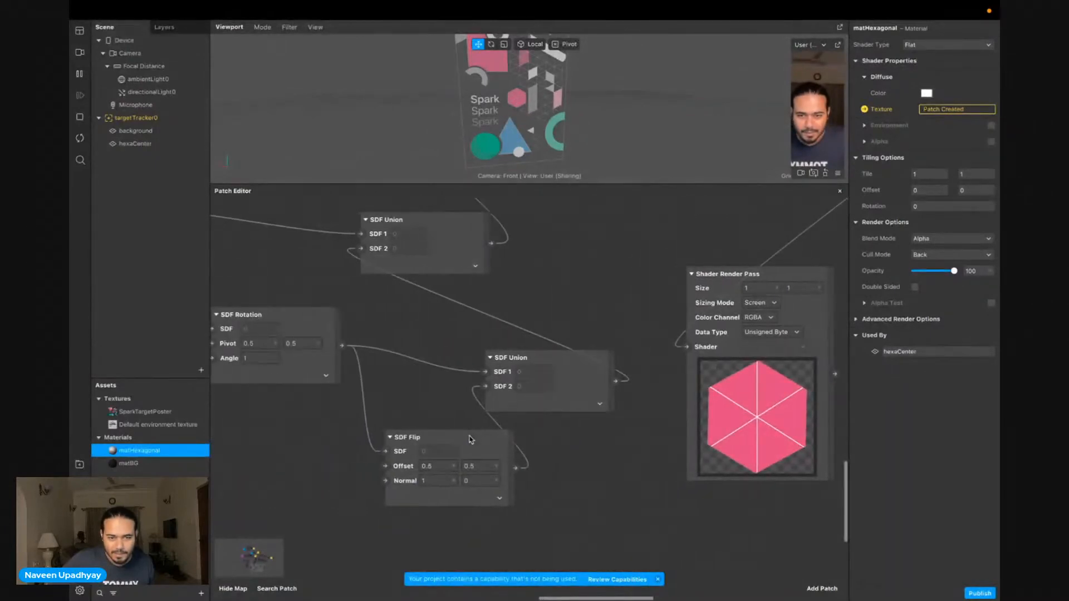
pyautogui.click(261, 359)
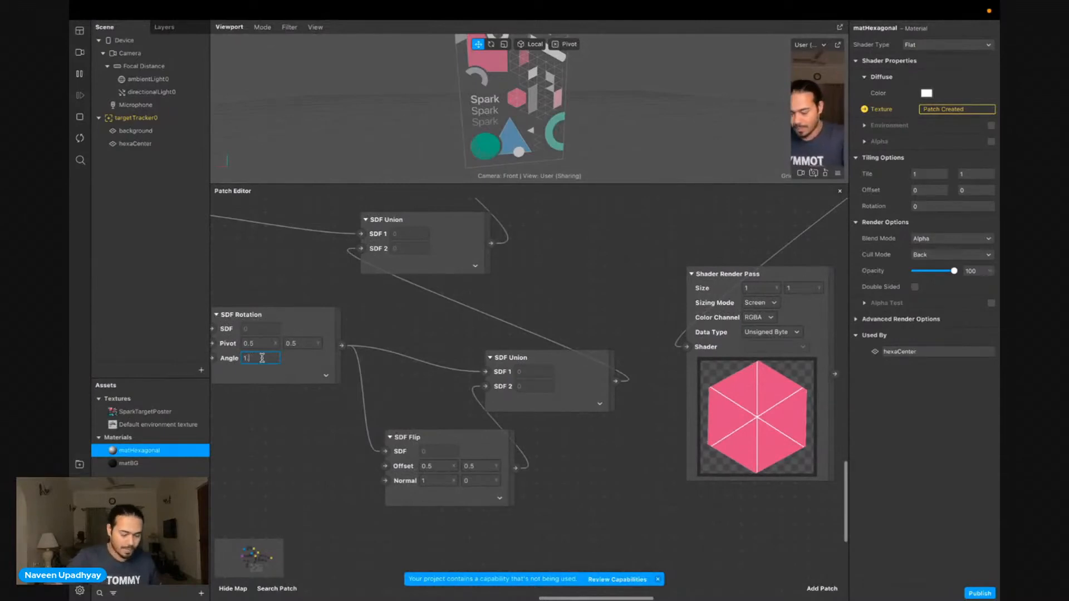
pyautogui.write('1.01')
pyautogui.press('Return')
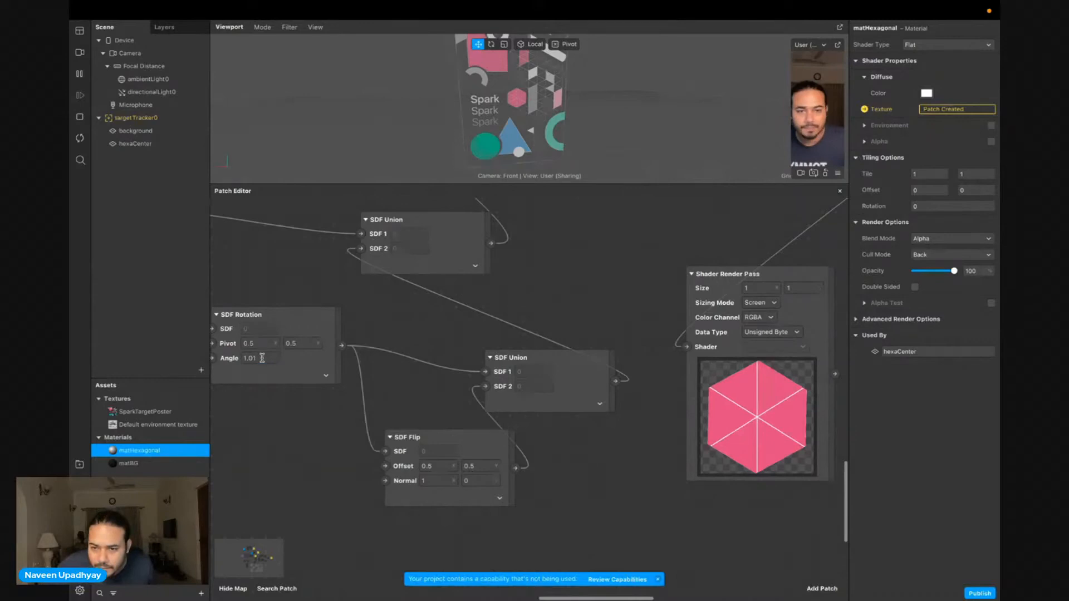
pyautogui.click(262, 358)
pyautogui.write('1')
pyautogui.press('Return')
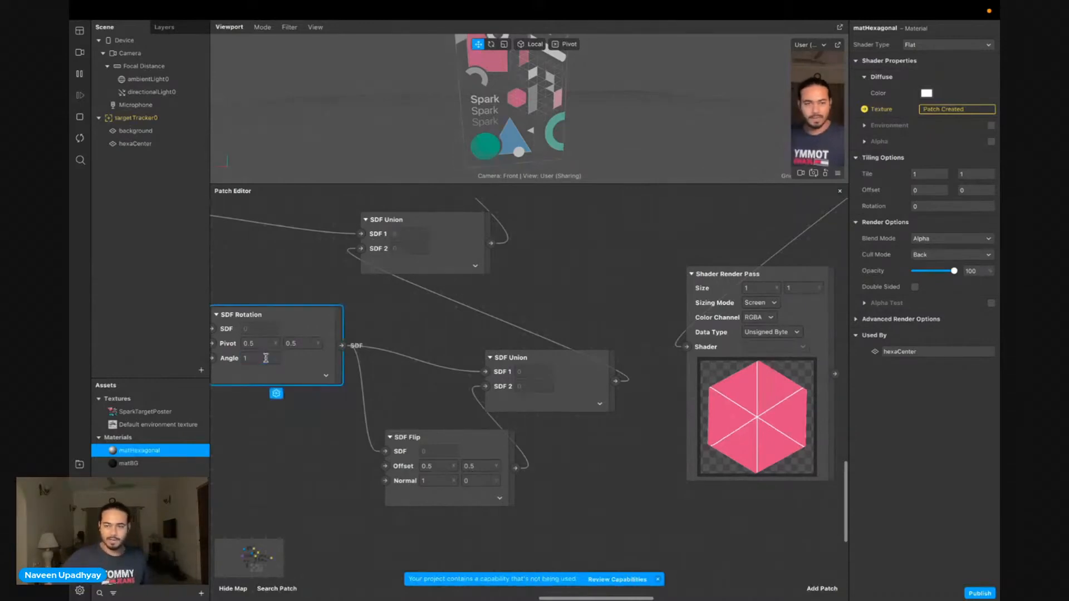
# Expand the Patch Editor upward over the viewport to show more of the patch graph
pyautogui.click(581, 304)
pyautogui.scroll(-1, 561, 327)
pyautogui.scroll(-4, 561, 327)
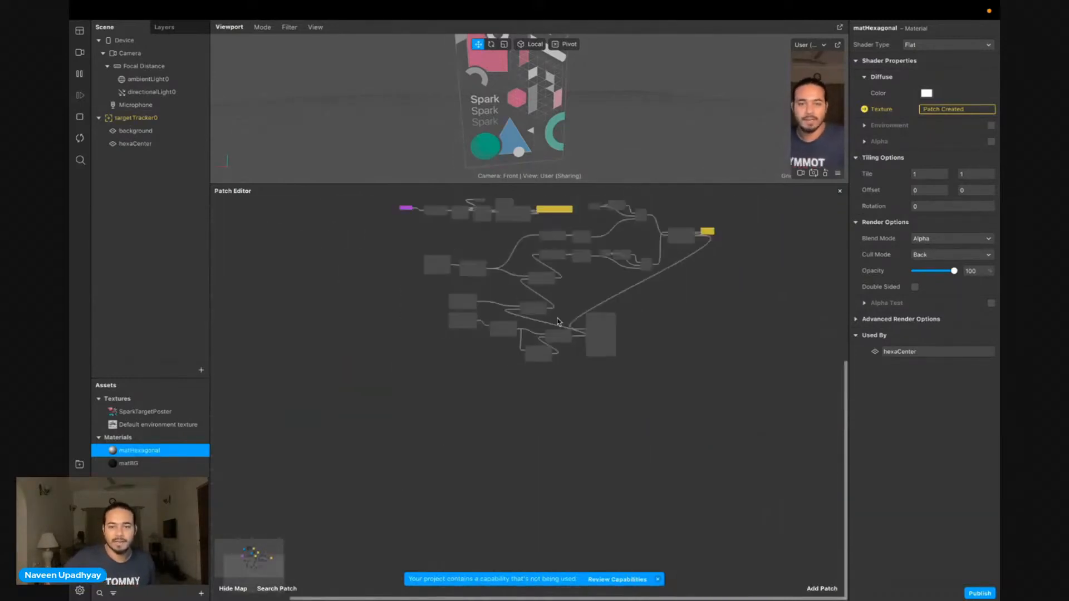
pyautogui.scroll(5, 556, 318)
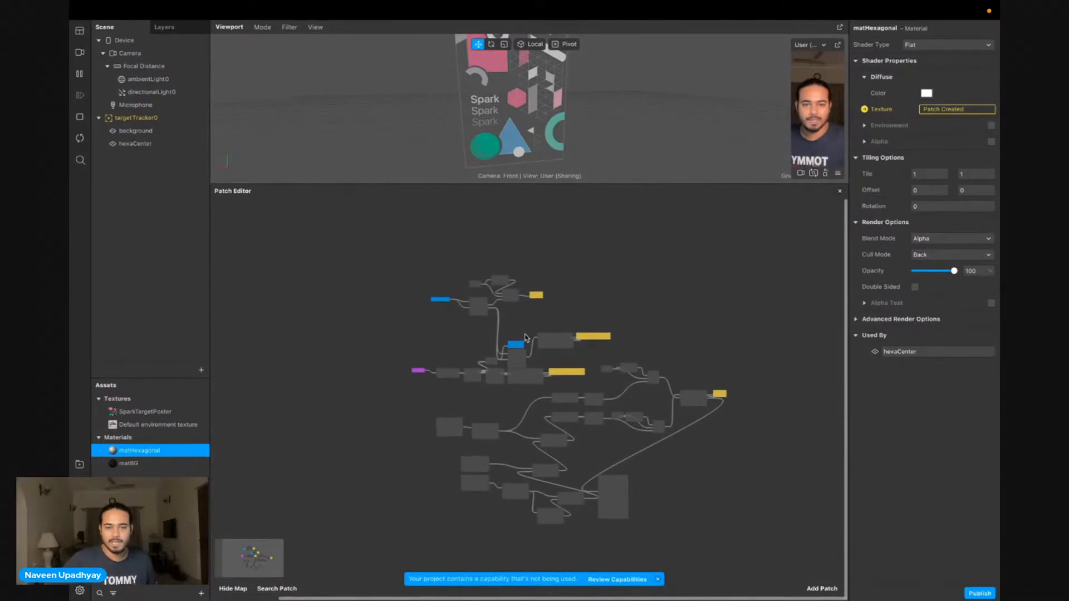
pyautogui.scroll(6, 526, 337)
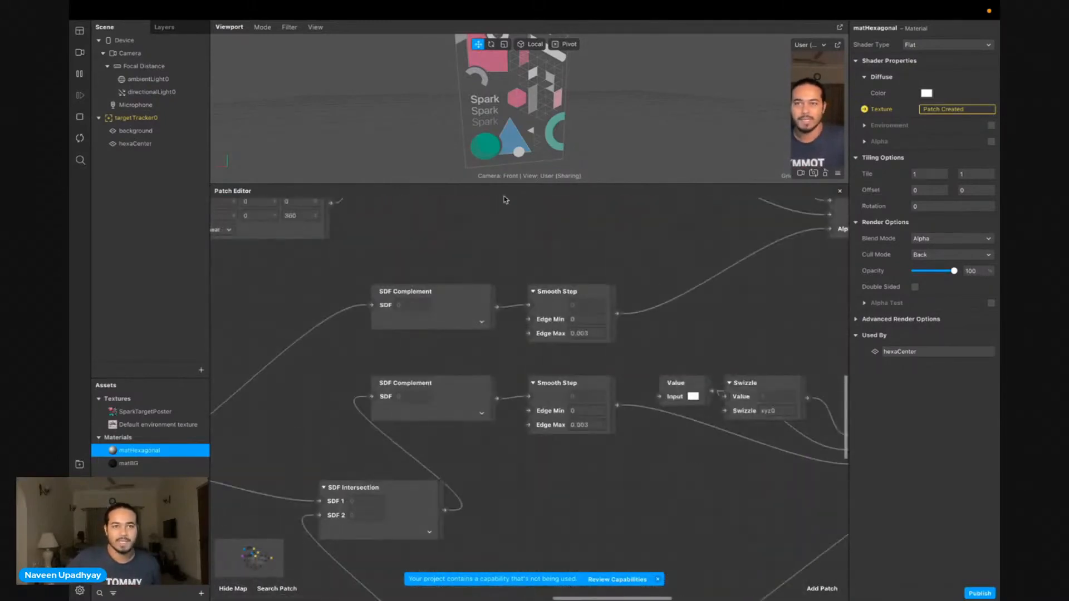
pyautogui.moveTo(483, 184); pyautogui.dragTo(483, 22)
# Move the SDF Polygon and its SDF Rotation patch up beneath the Target Select and targetTracker0 patches
pyautogui.hscroll(-10, 473, 296)
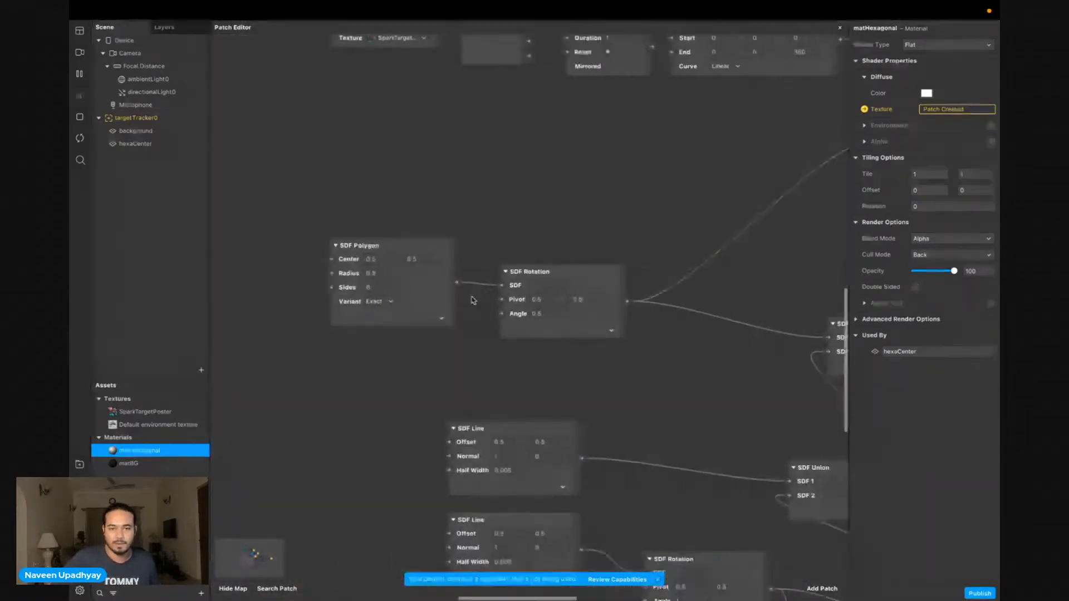
pyautogui.hscroll(10, 472, 300)
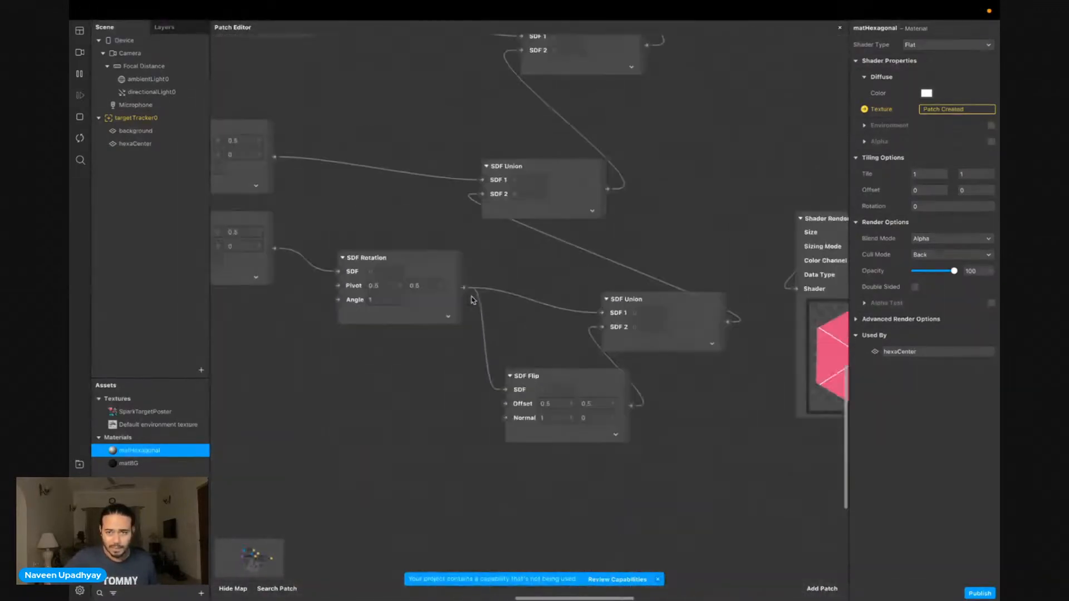
pyautogui.hscroll(-8, 472, 301)
pyautogui.scroll(4, 472, 300)
pyautogui.hscroll(3, 471, 300)
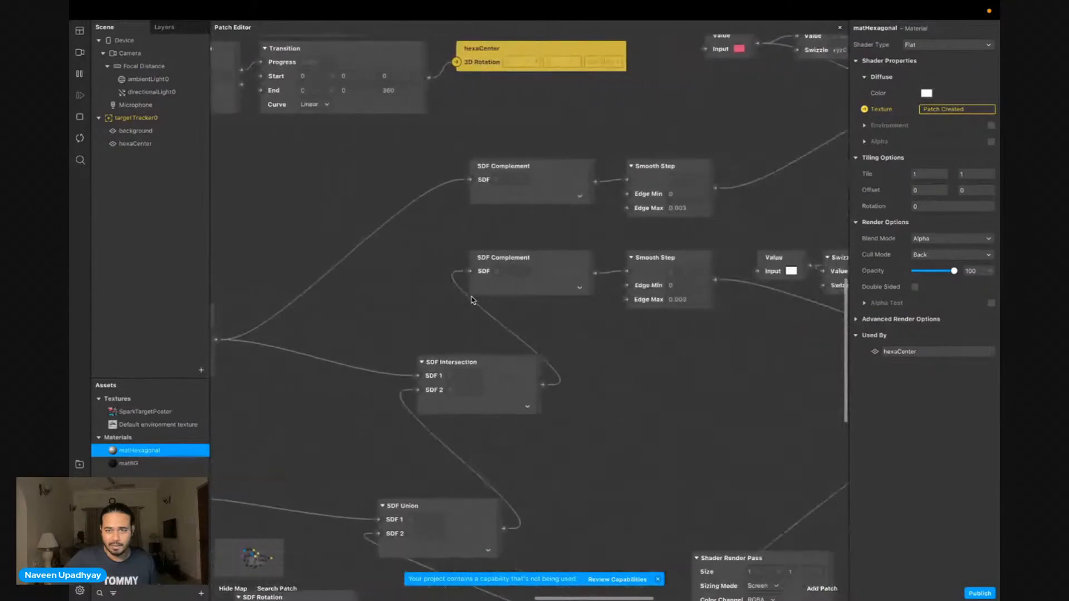
pyautogui.hscroll(-3, 471, 300)
pyautogui.scroll(1, 471, 300)
pyautogui.hscroll(1, 471, 300)
pyautogui.scroll(1, 471, 300)
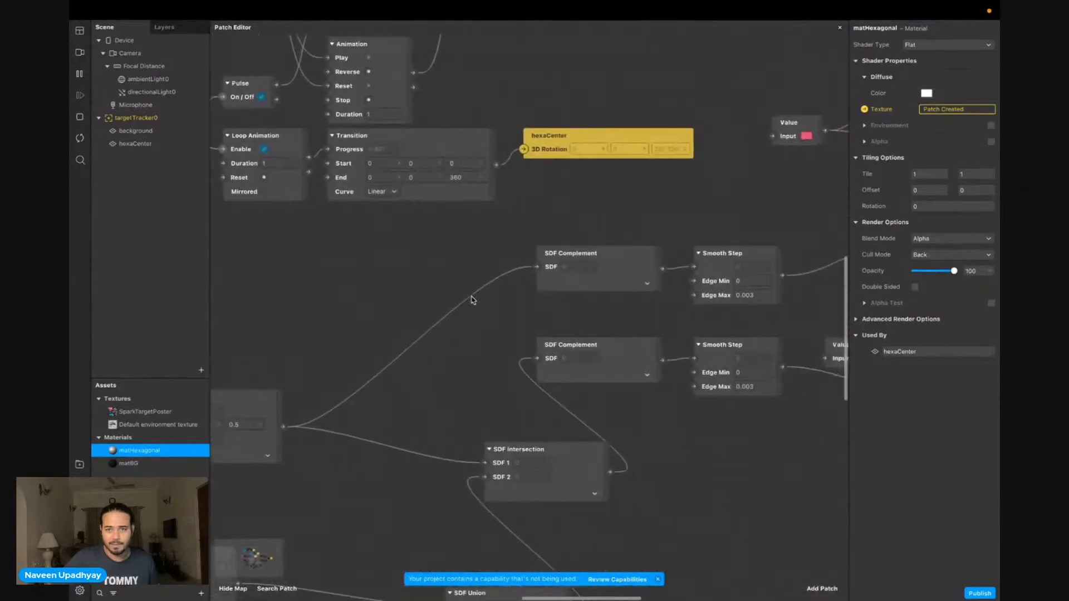
pyautogui.hscroll(-5, 403, 297)
pyautogui.moveTo(403, 432); pyautogui.dragTo(388, 351)
pyautogui.moveTo(577, 416); pyautogui.dragTo(528, 306)
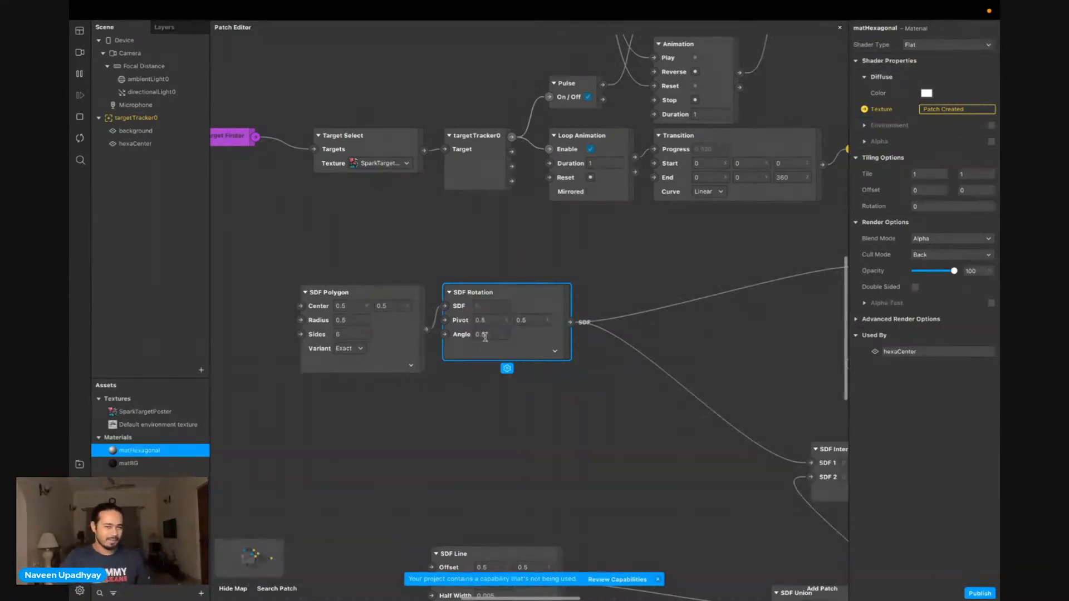
pyautogui.click(584, 378)
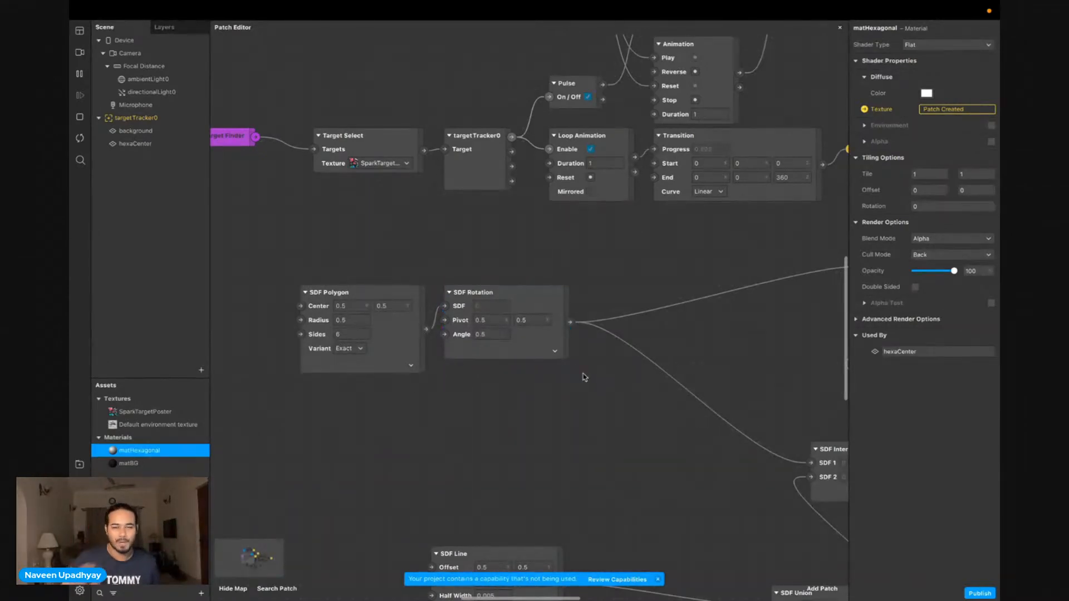
# Shift the upper SDF Complement patch slightly away from its Smooth Step and expand its preview
pyautogui.hscroll(6, 584, 377)
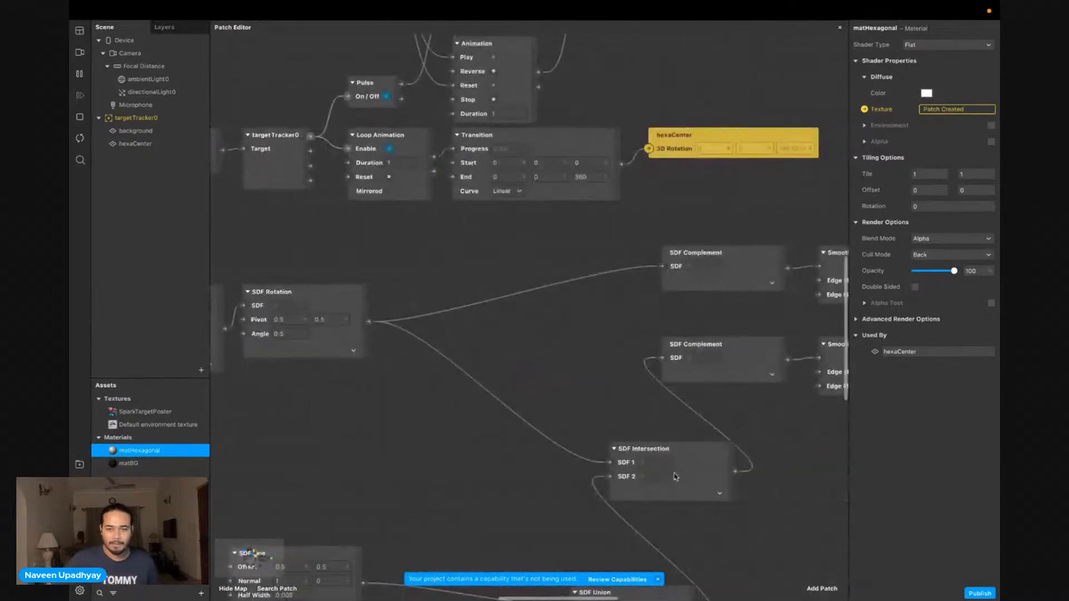
pyautogui.scroll(2, 612, 383)
pyautogui.hscroll(2, 613, 383)
pyautogui.click(657, 330)
pyautogui.moveTo(657, 331); pyautogui.dragTo(663, 331)
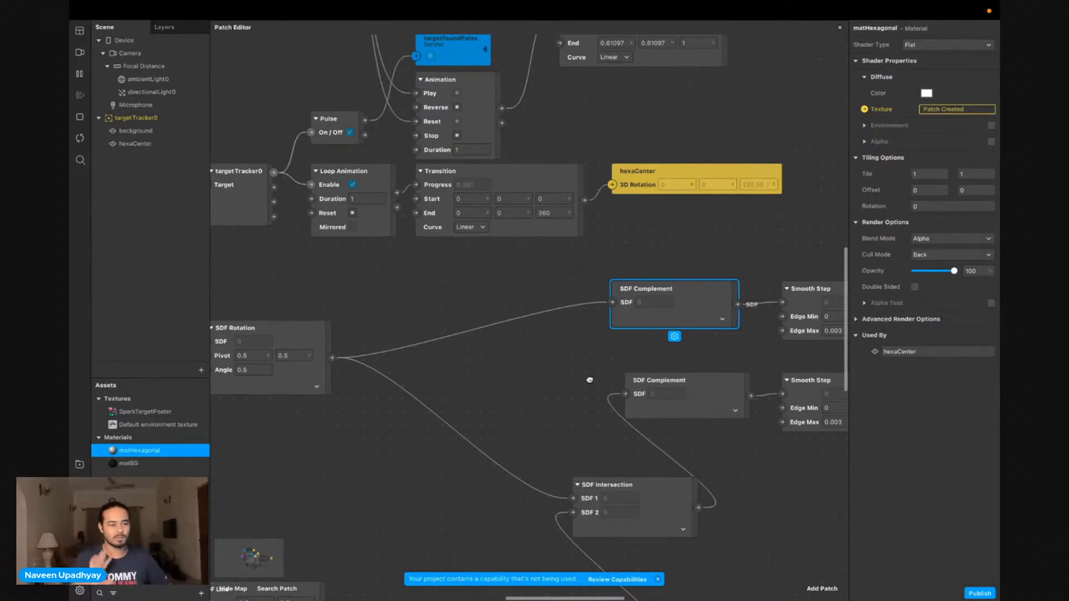
pyautogui.moveTo(667, 330); pyautogui.dragTo(653, 329)
pyautogui.click(709, 319)
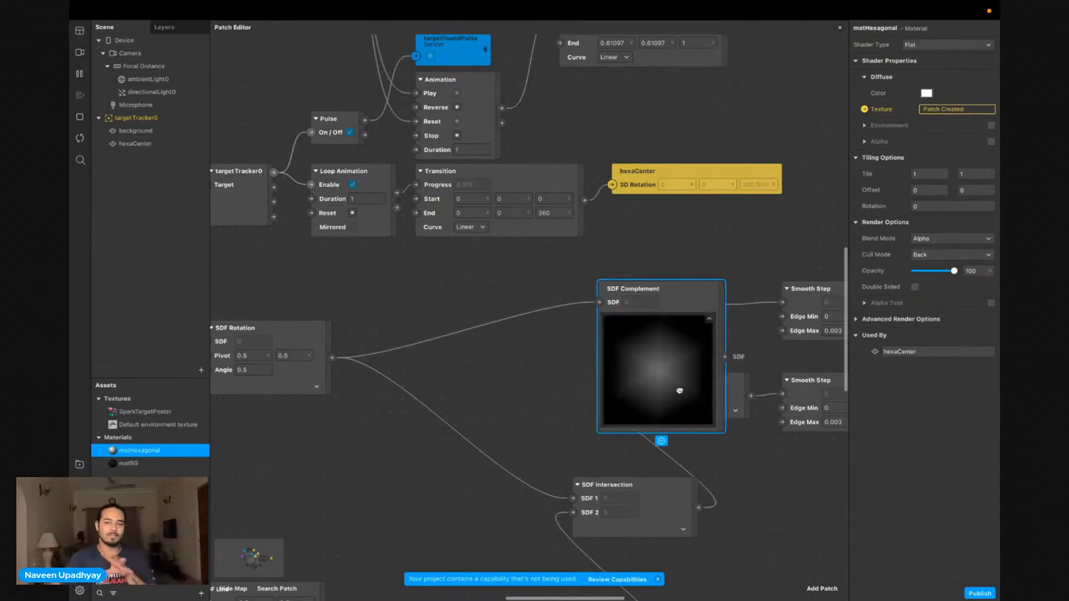
# Examine the preview of the polygon's SDF Rotation patch and align the patch level with the upper SDF Complement
pyautogui.click(316, 387)
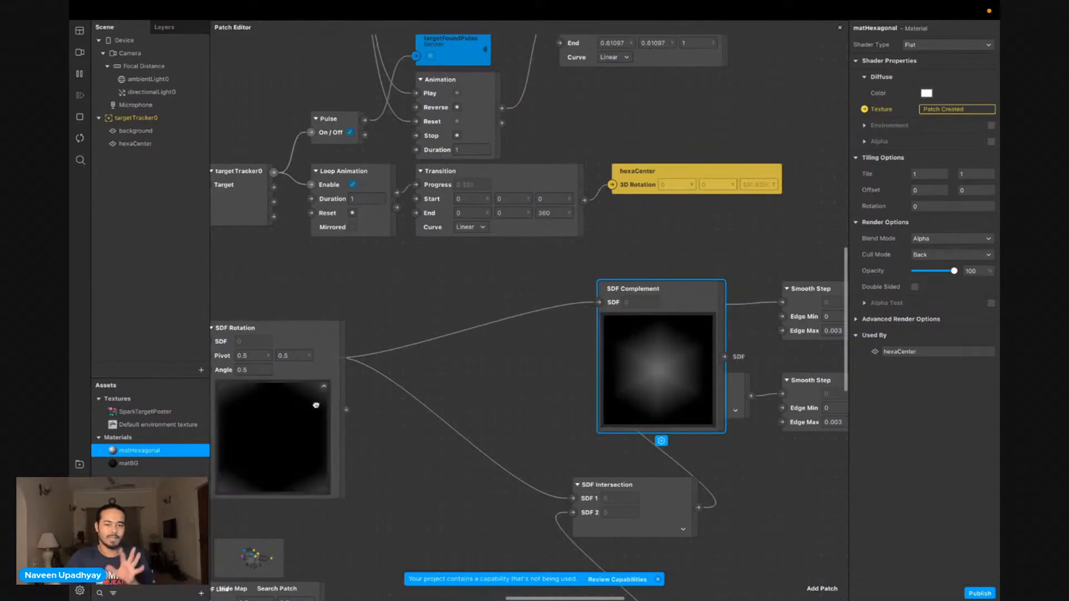
pyautogui.moveTo(296, 429); pyautogui.dragTo(336, 389)
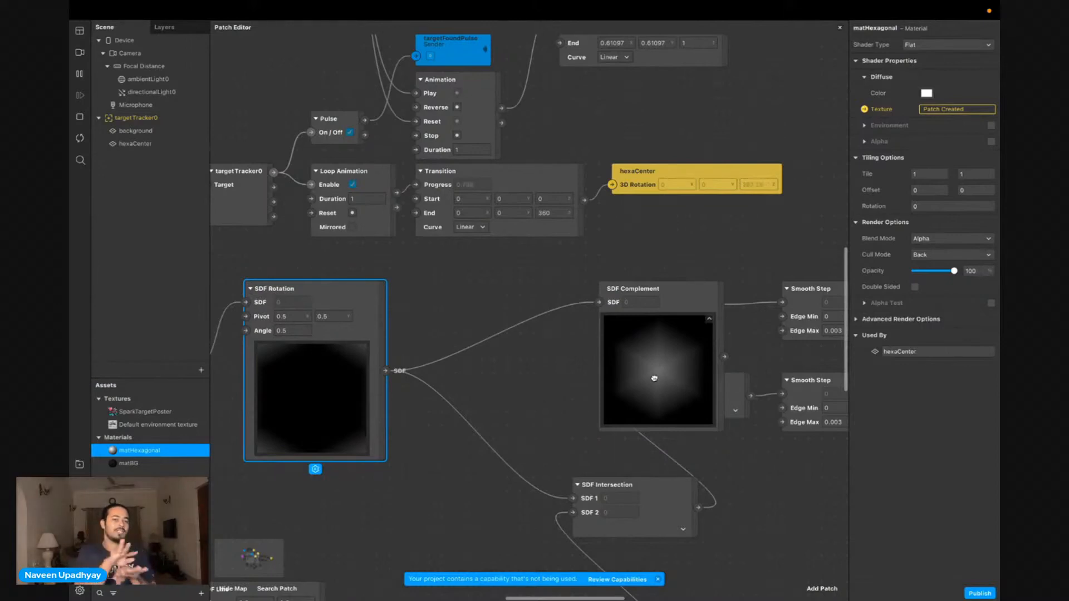
pyautogui.hscroll(-5, 429, 427)
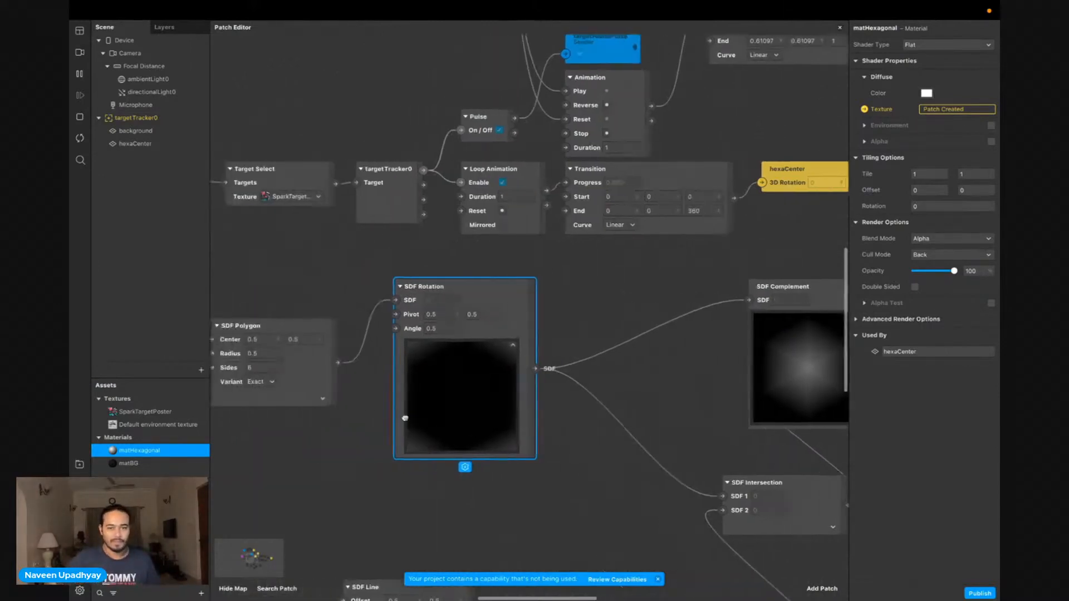
pyautogui.click(329, 398)
pyautogui.click(330, 398)
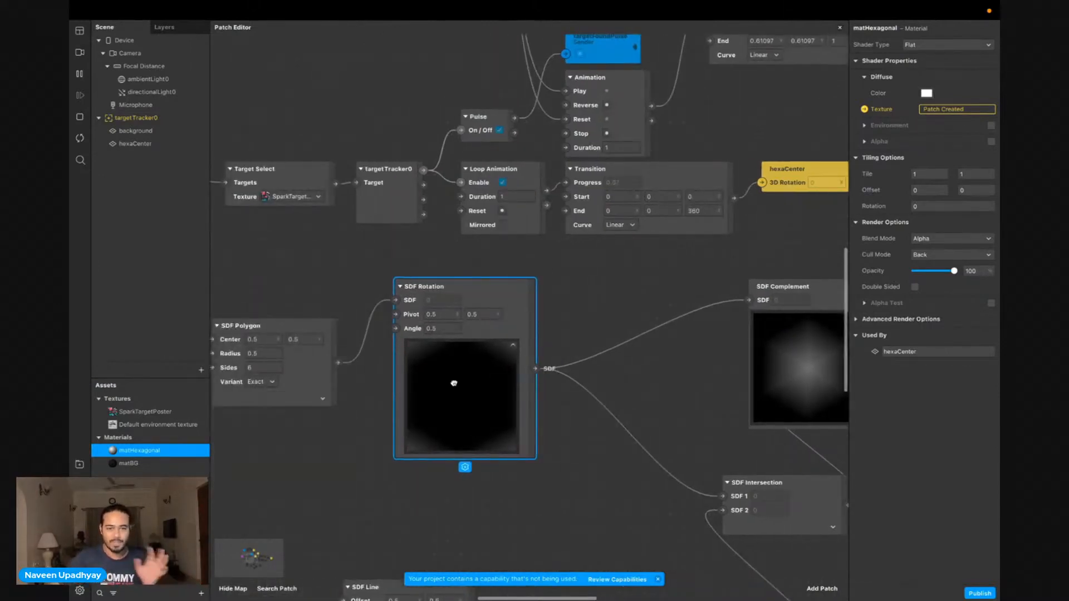
pyautogui.click(509, 345)
pyautogui.hscroll(2, 752, 362)
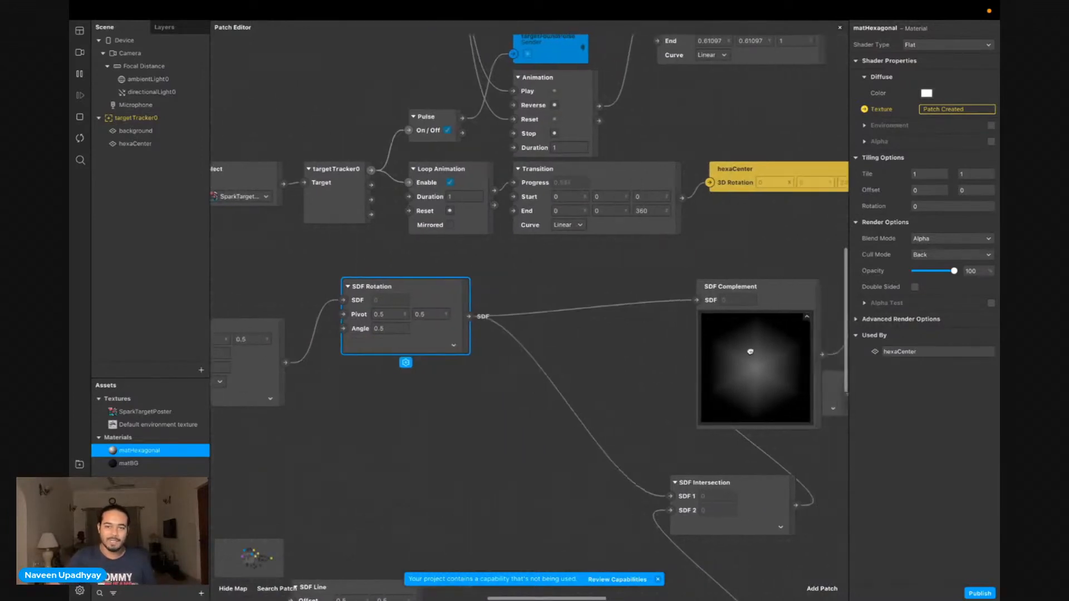
# Move the upper SDF Complement patch closer to SDF Rotation and collapse its preview
pyautogui.moveTo(752, 362); pyautogui.dragTo(622, 363)
pyautogui.click(676, 316)
pyautogui.click(692, 322)
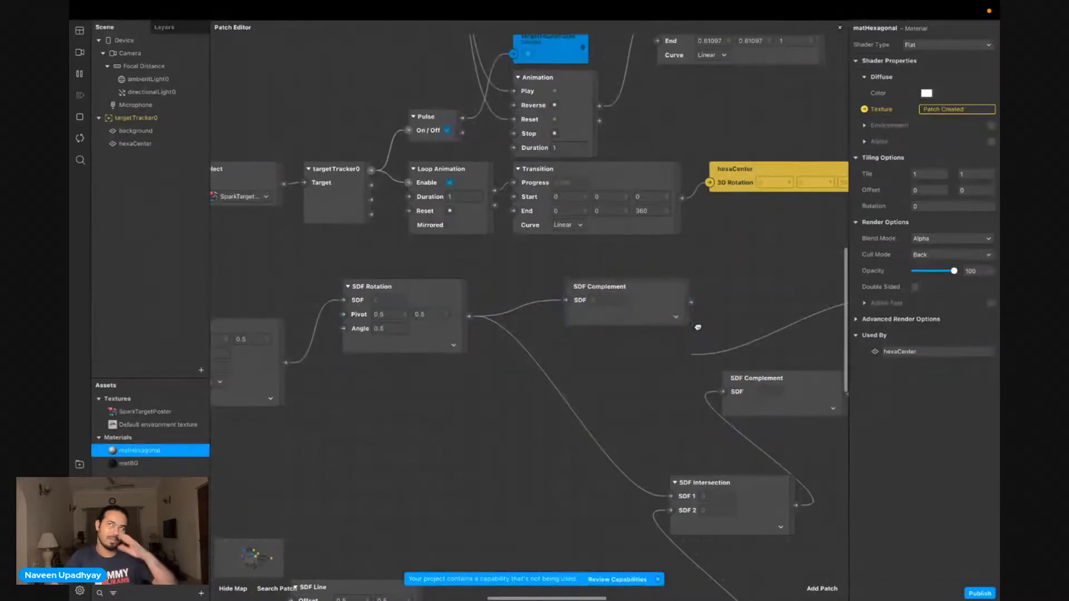
# Move the upper Smooth Step patch closer to the upper SDF Complement
pyautogui.hscroll(4, 684, 351)
pyautogui.moveTo(771, 314); pyautogui.dragTo(618, 313)
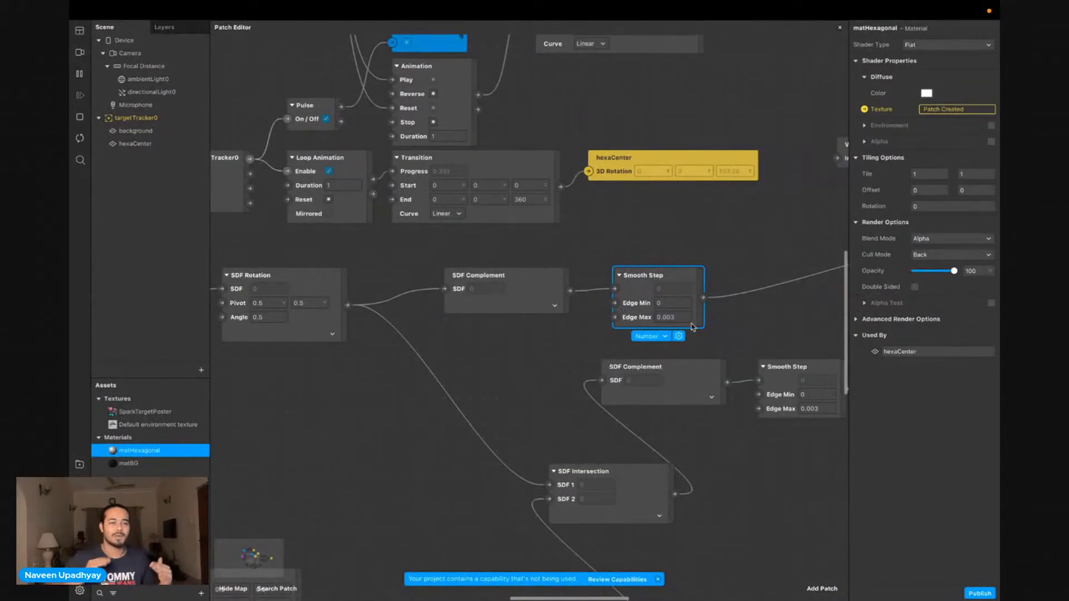
pyautogui.hscroll(10, 686, 326)
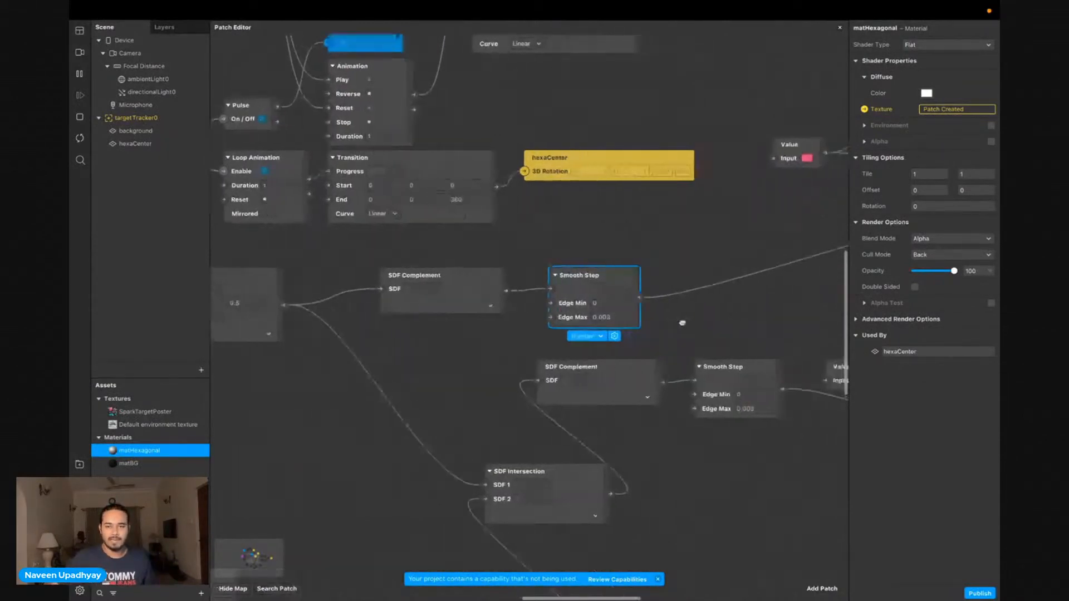
pyautogui.hscroll(2, 685, 322)
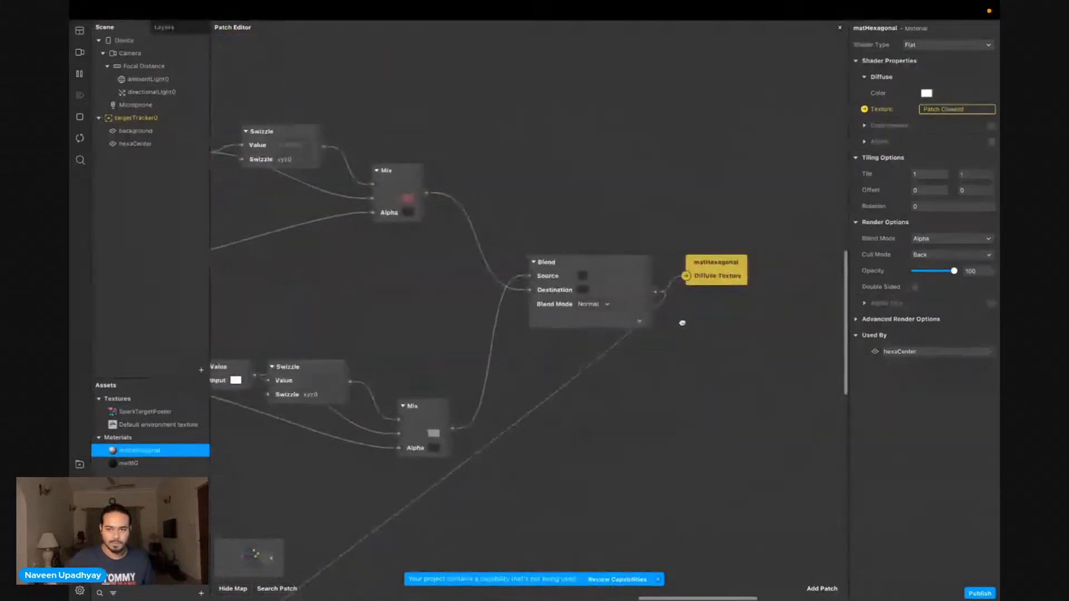
# Bring the Shader Render Pass with its hexagon preview up beside the upper Smooth Step patch
pyautogui.scroll(-8, 693, 318)
pyautogui.hscroll(-3, 505, 382)
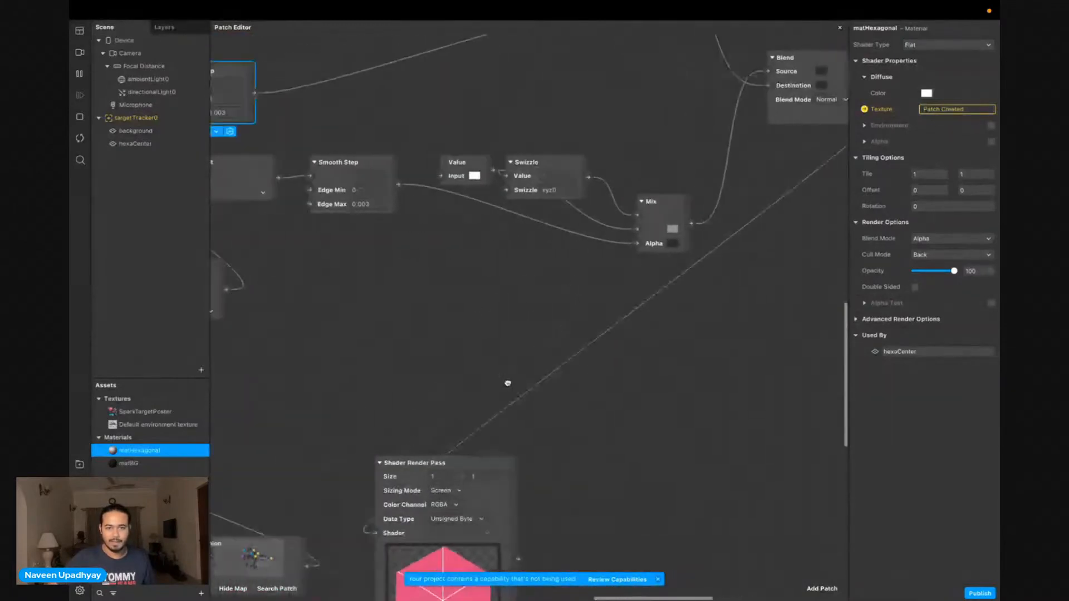
pyautogui.moveTo(424, 462); pyautogui.dragTo(435, 67)
pyautogui.hscroll(-1, 409, 93)
pyautogui.hscroll(-3, 408, 97)
pyautogui.scroll(4, 408, 97)
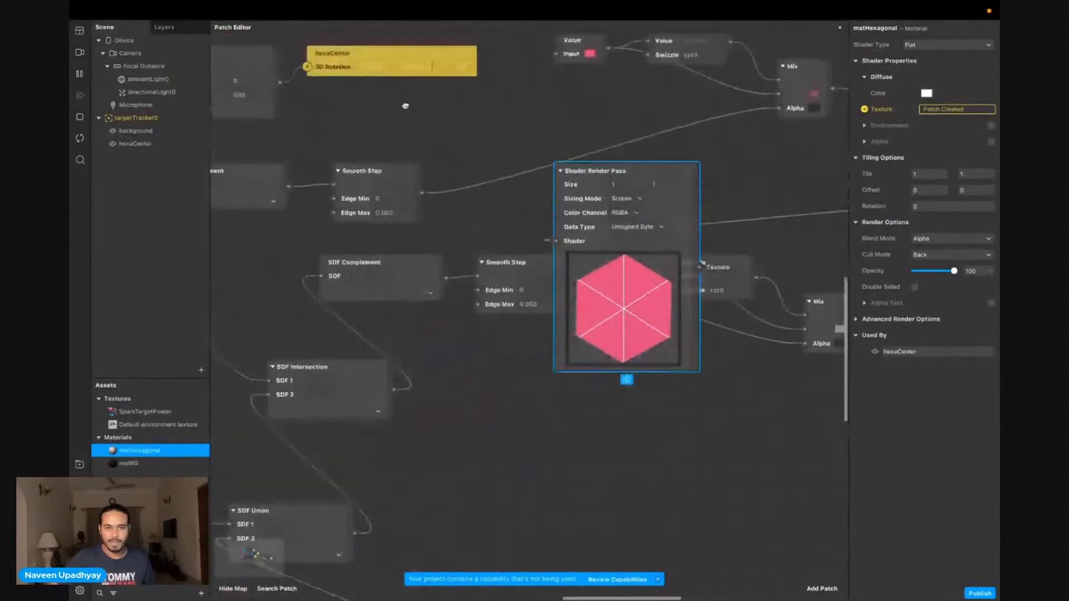
pyautogui.moveTo(575, 248); pyautogui.dragTo(510, 182)
pyautogui.keyDown('ctrl'); pyautogui.scroll(3, 406, 261); pyautogui.keyUp('ctrl')
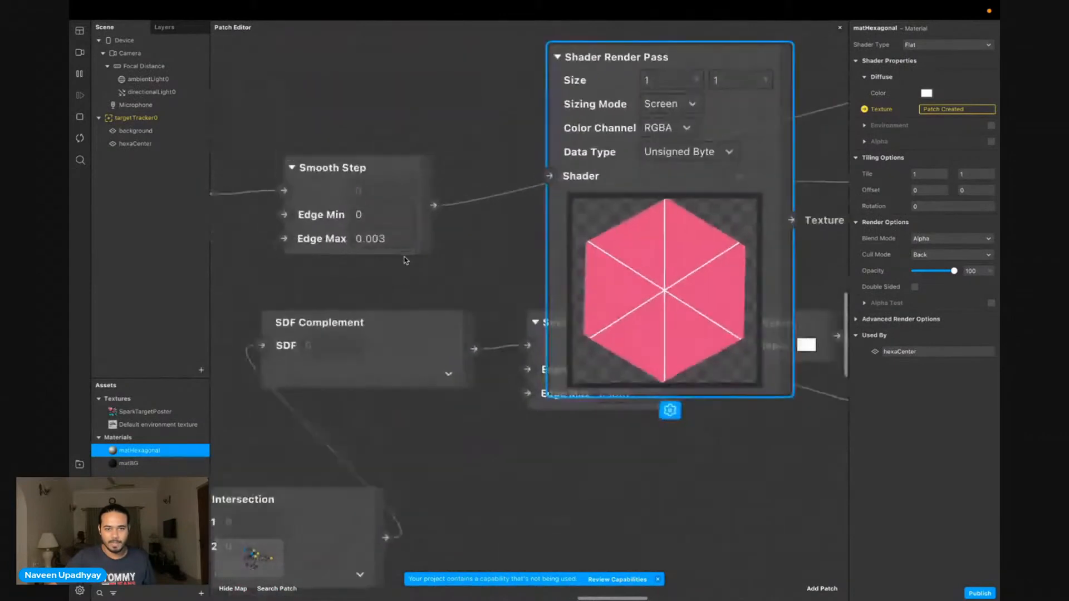
# Try Edge Max values of 0.103 and 0.203 on the upper Smooth Step, and restore it to 0.003
pyautogui.click(394, 238)
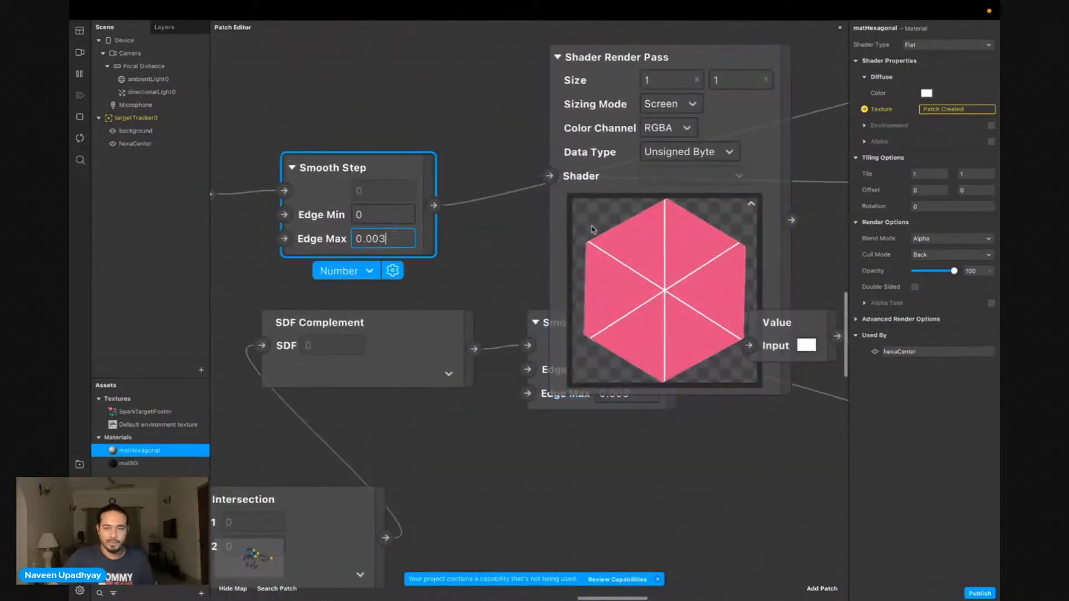
pyautogui.scroll(1, 644, 221)
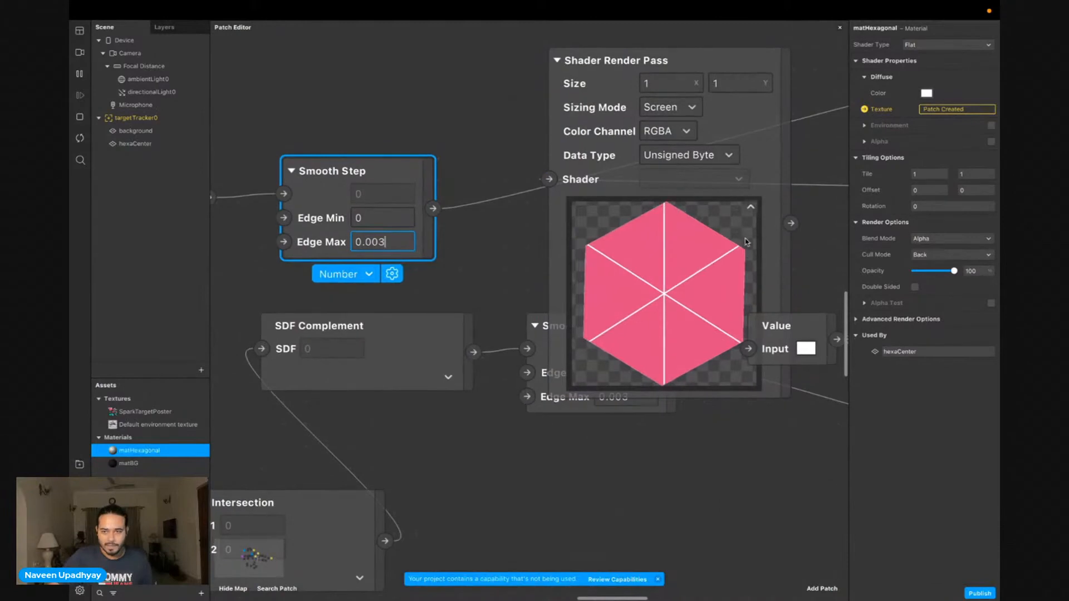
pyautogui.press('Up')
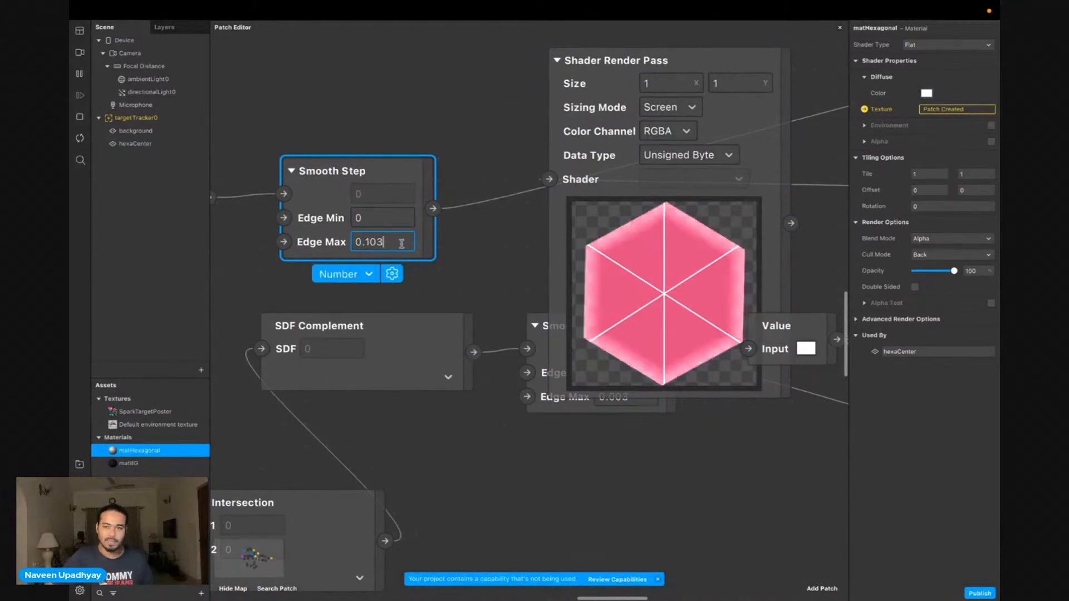
pyautogui.press('Up')
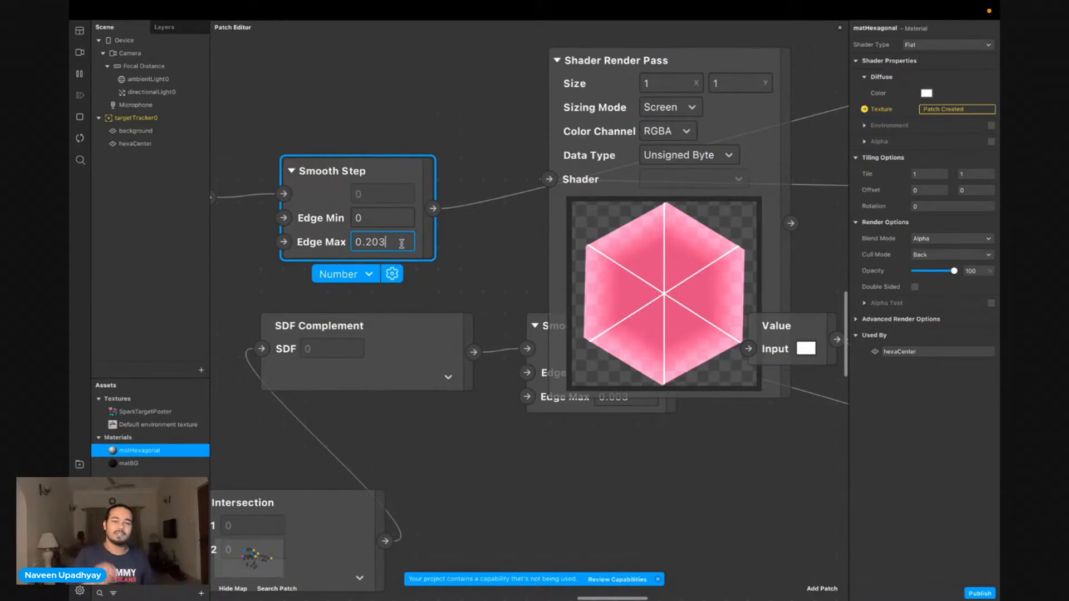
pyautogui.press('Down')
pyautogui.press('Down')
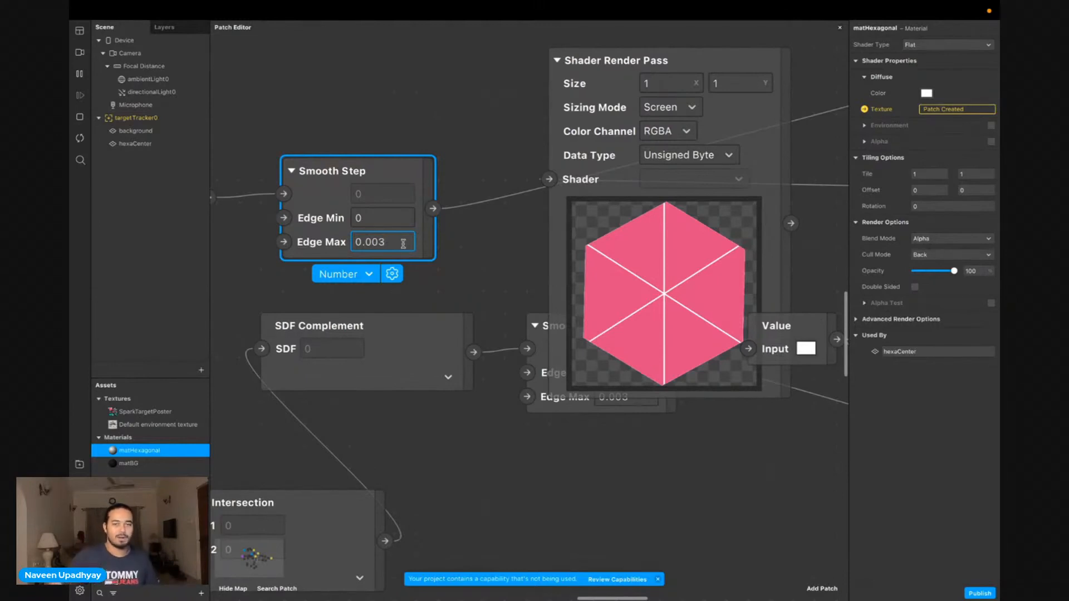
pyautogui.click(463, 269)
# Move the Shader Render Pass away from the two Smooth Step patches, towards the Mix and Blend patches
pyautogui.hscroll(3, 498, 278)
pyautogui.moveTo(541, 180); pyautogui.dragTo(909, 415)
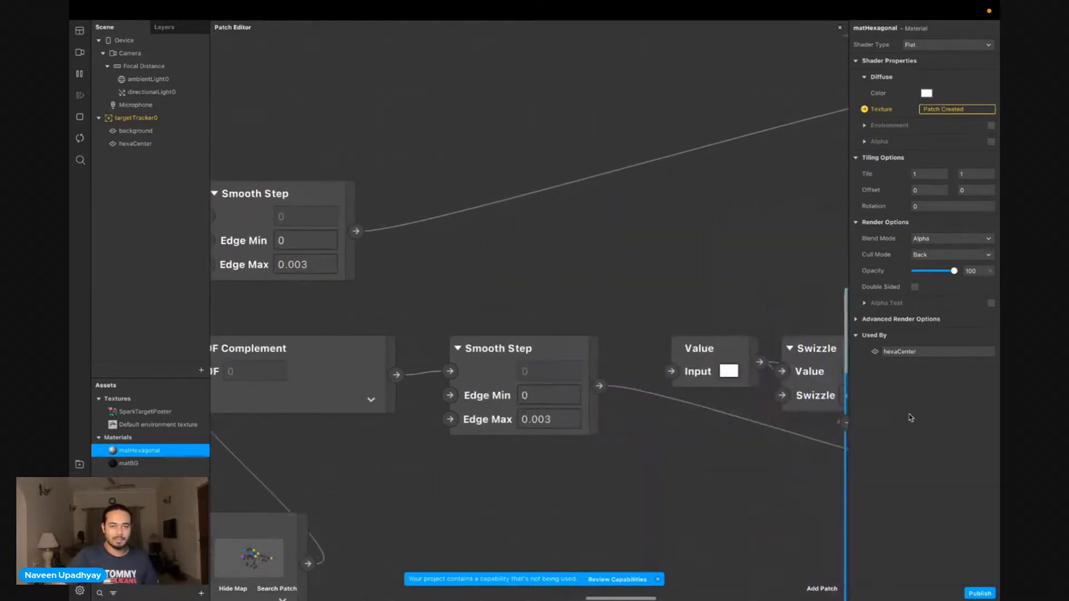
pyautogui.hscroll(-5, 316, 275)
pyautogui.scroll(-5, 316, 275)
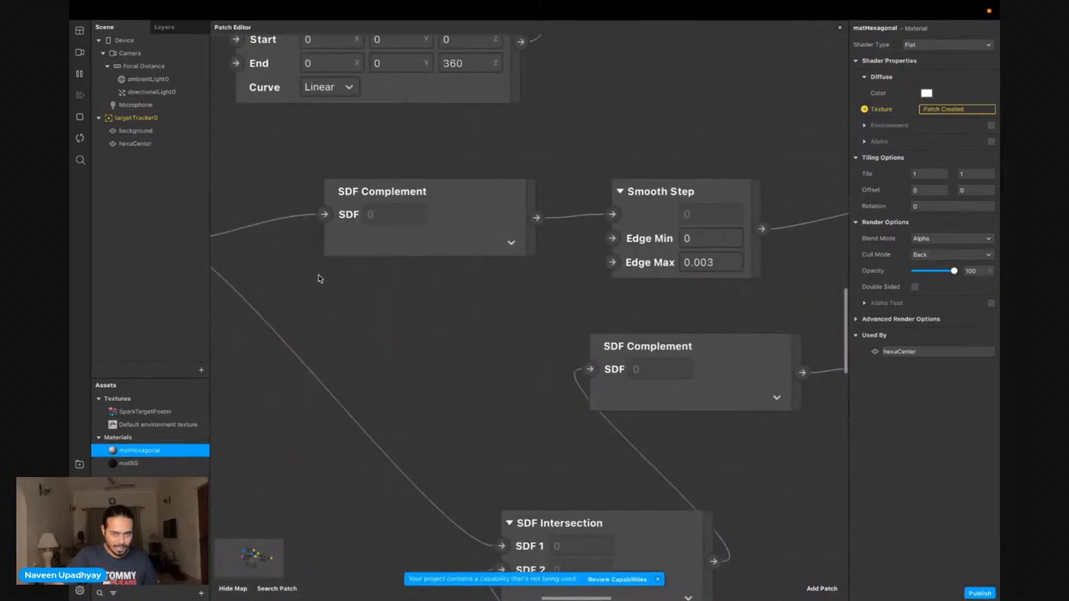
pyautogui.keyDown('ctrl'); pyautogui.scroll(-10, 422, 349); pyautogui.keyUp('ctrl')
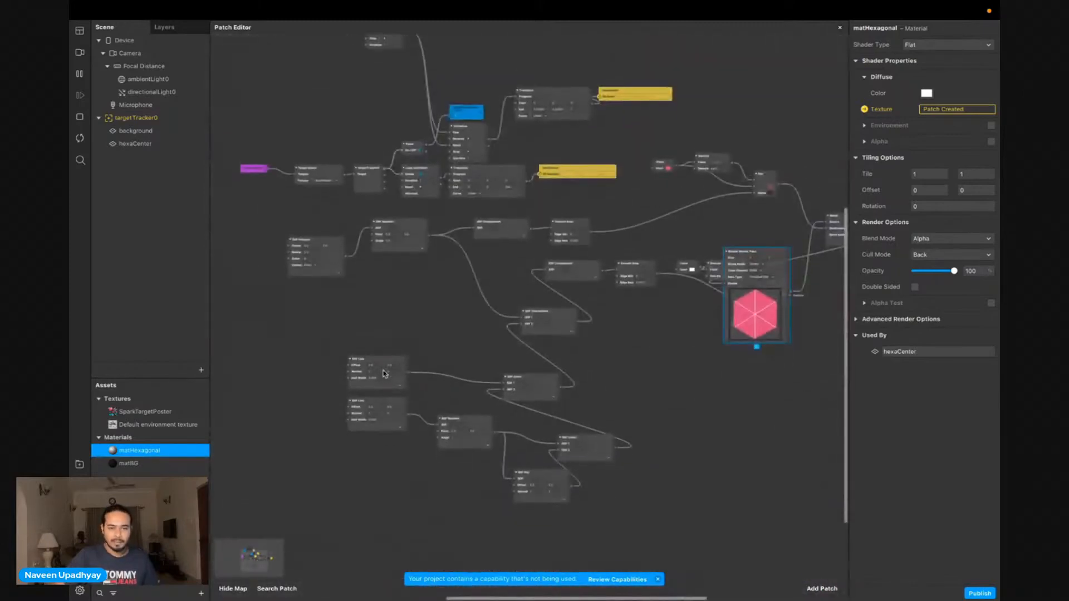
# Bring the Shader Render Pass preview down beside the SDF Union patches that combine the SDF Lines
pyautogui.keyDown('ctrl'); pyautogui.scroll(6, 383, 374); pyautogui.keyUp('ctrl')
pyautogui.click(322, 370)
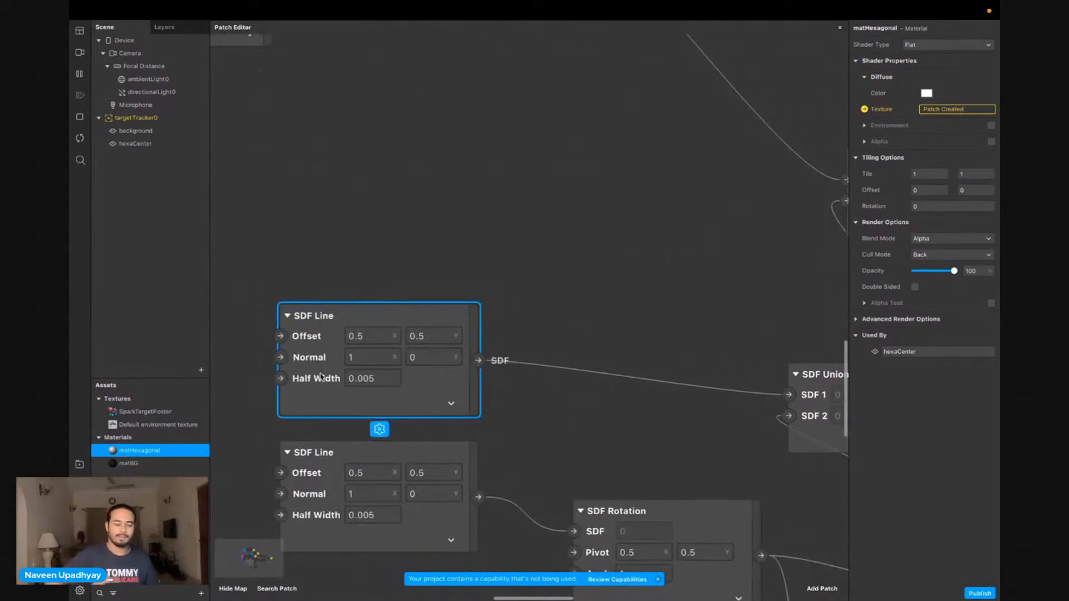
pyautogui.click(499, 337)
pyautogui.hscroll(10, 526, 301)
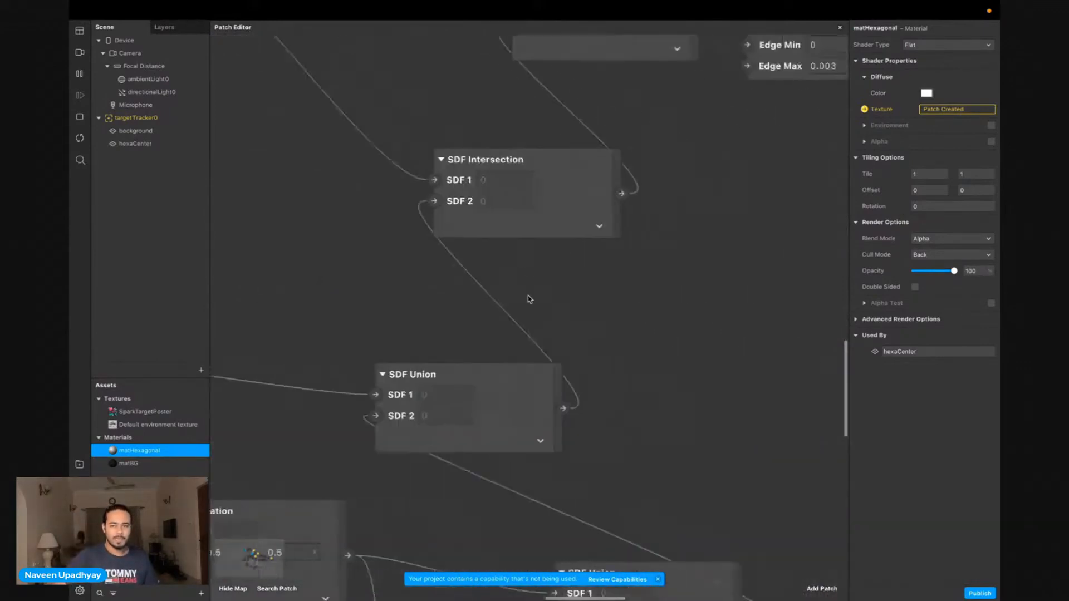
pyautogui.scroll(-10, 529, 299)
pyautogui.moveTo(609, 367); pyautogui.dragTo(490, 423)
pyautogui.scroll(8, 481, 424)
pyautogui.scroll(5, 480, 424)
pyautogui.hscroll(-3, 527, 425)
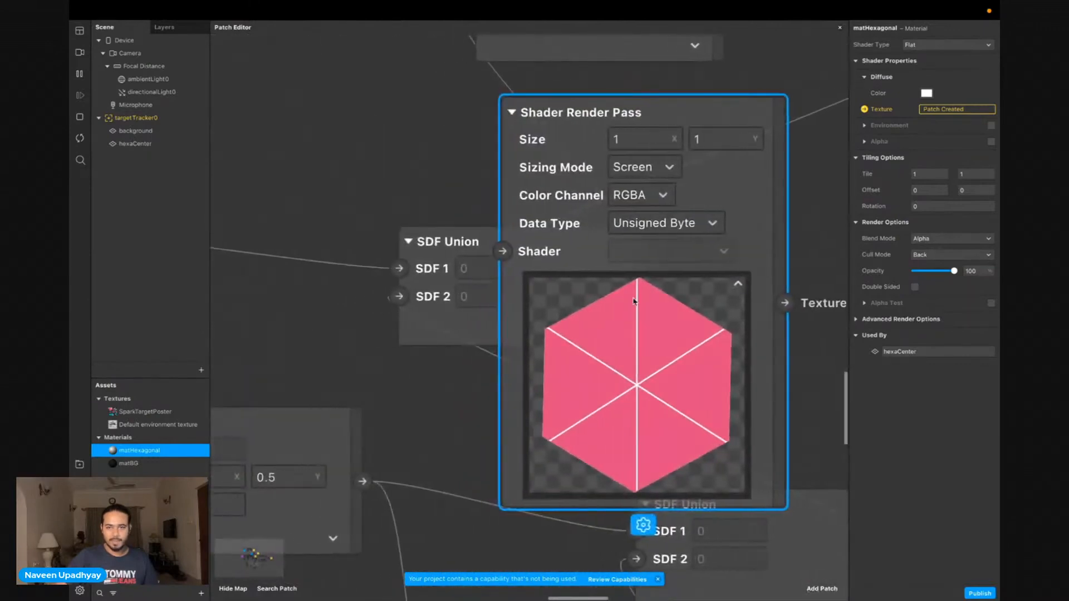
# Shift the lower SDF Line patch slightly and move the Shader Render Pass preview closer to SDF Rotation
pyautogui.hscroll(-10, 597, 422)
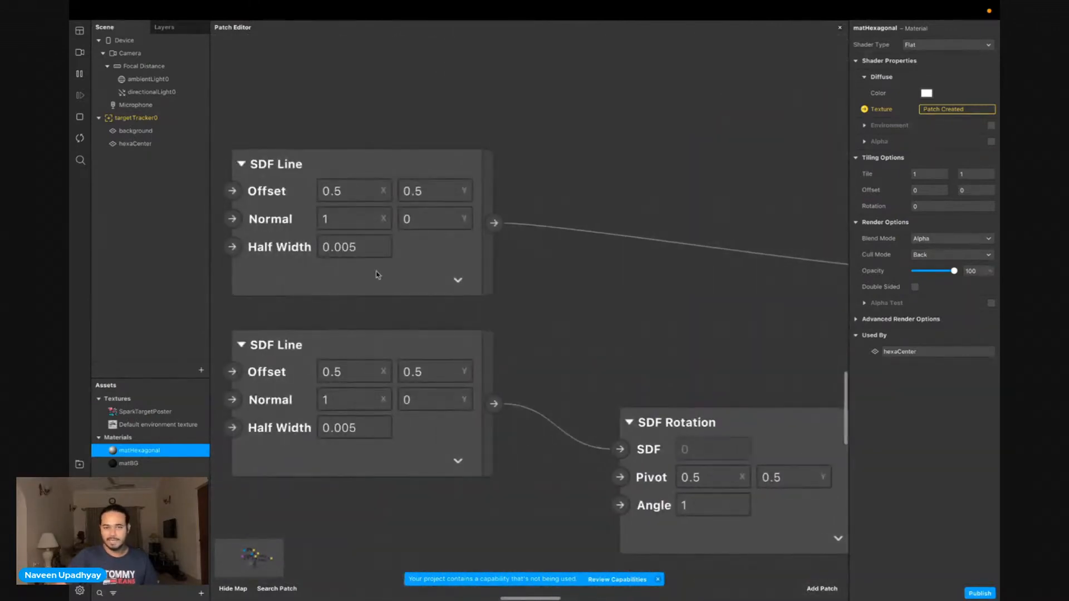
pyautogui.moveTo(456, 444); pyautogui.dragTo(474, 449)
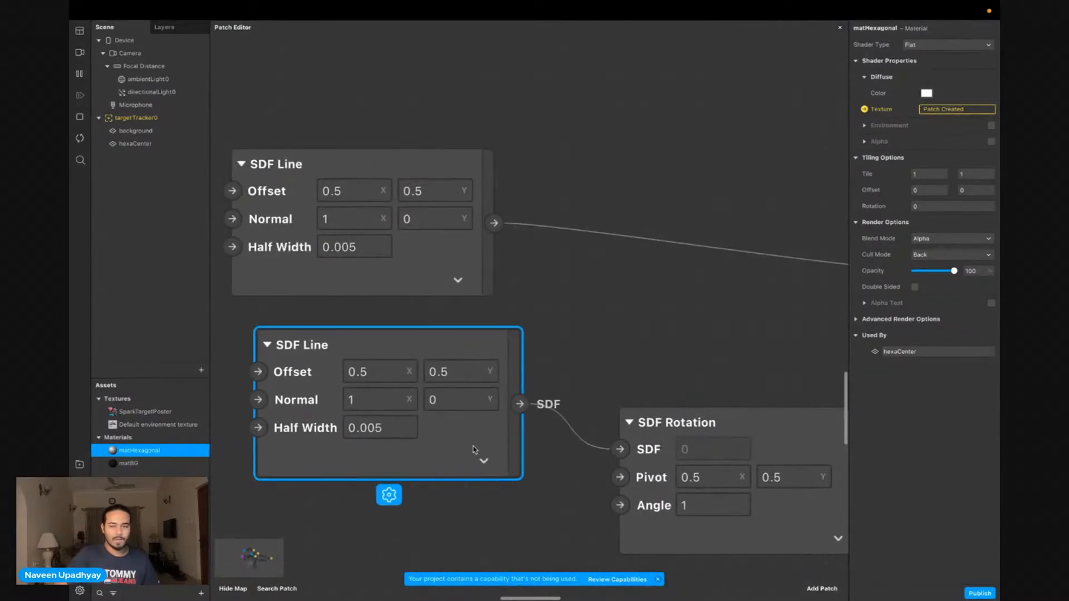
pyautogui.hscroll(10, 475, 449)
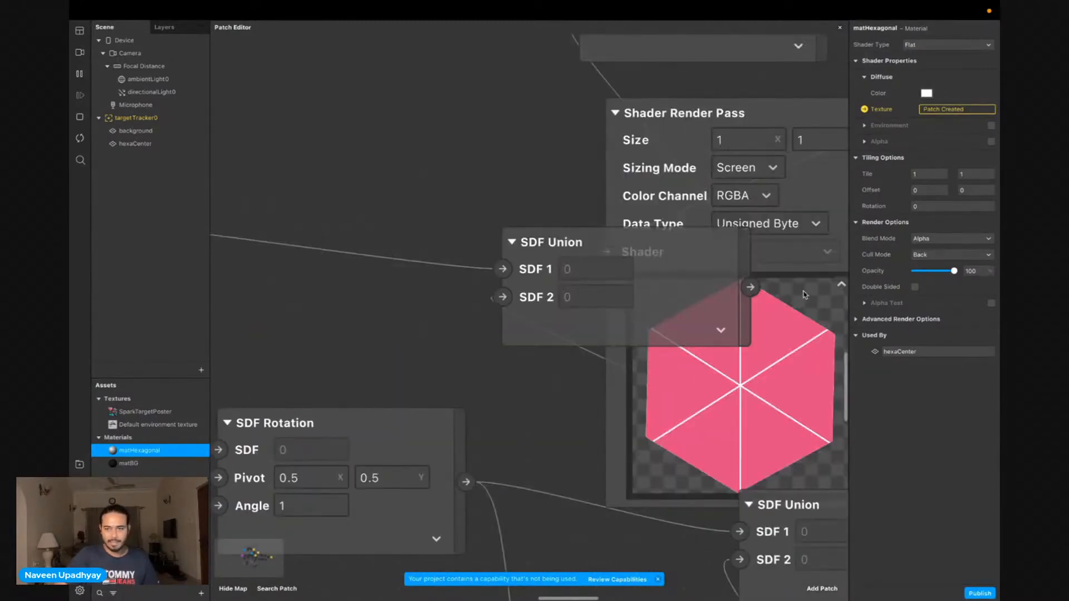
pyautogui.moveTo(812, 210); pyautogui.dragTo(759, 236)
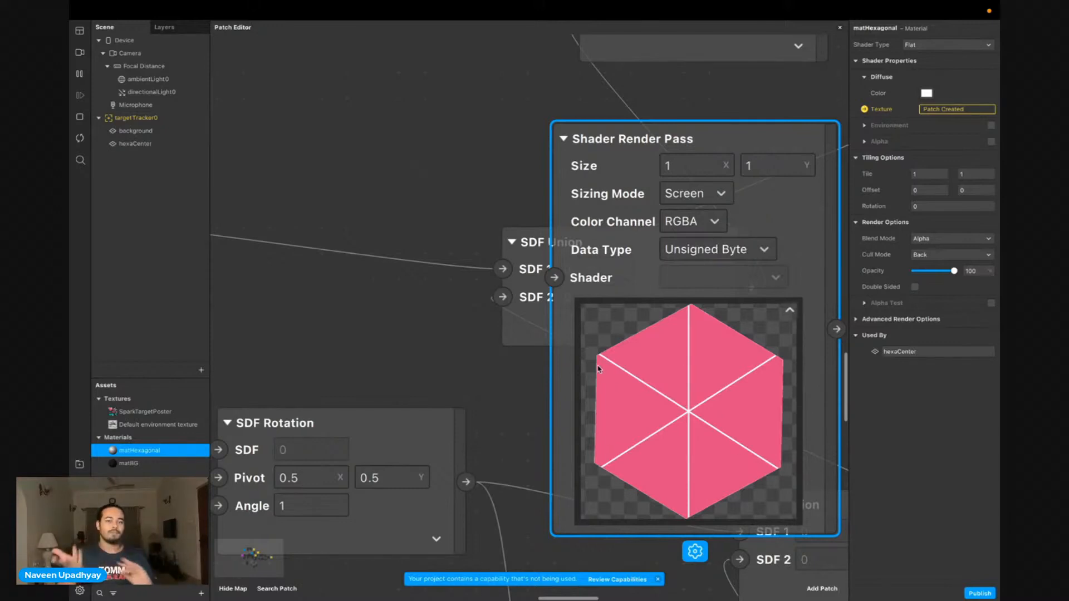
pyautogui.scroll(-2, 447, 443)
pyautogui.hscroll(-8, 447, 443)
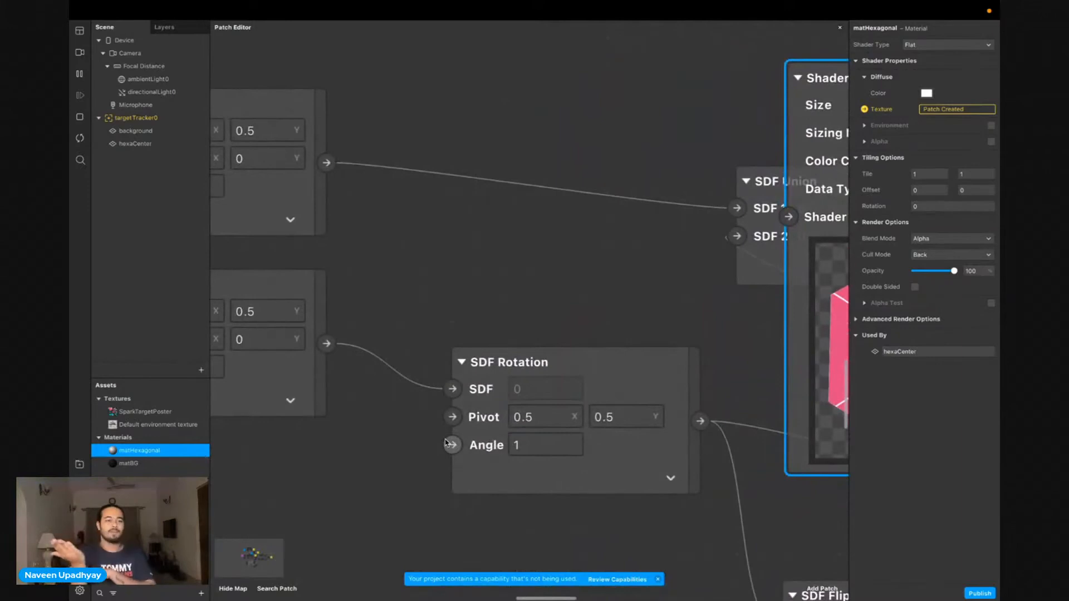
pyautogui.scroll(-5, 447, 443)
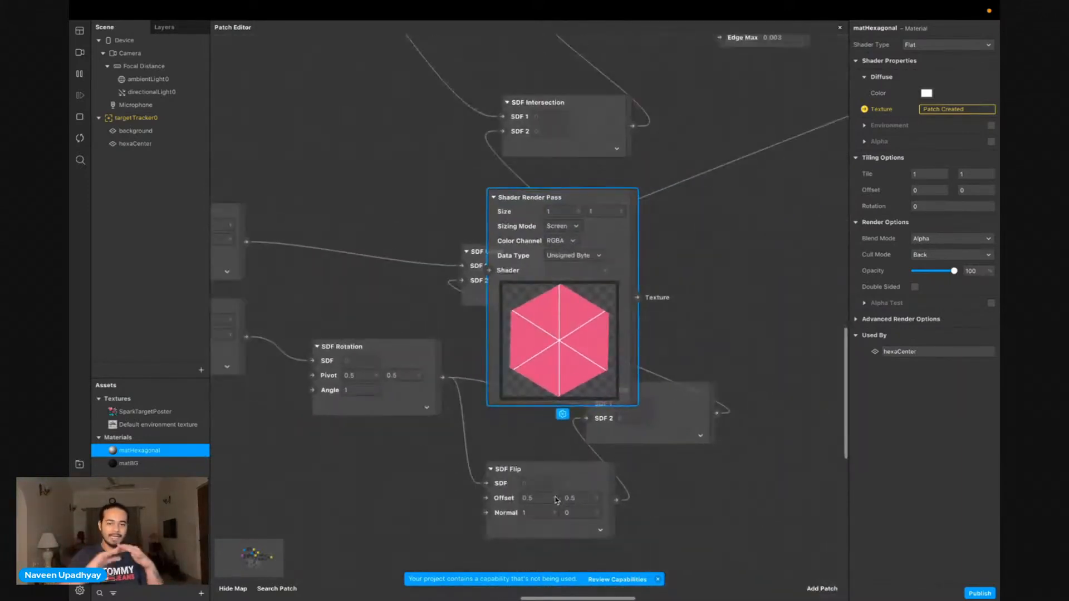
# Move the Shader Render Pass clear of the SDF Union patches and shift SDF Flip closer beneath SDF Rotation
pyautogui.moveTo(513, 225); pyautogui.dragTo(798, 184)
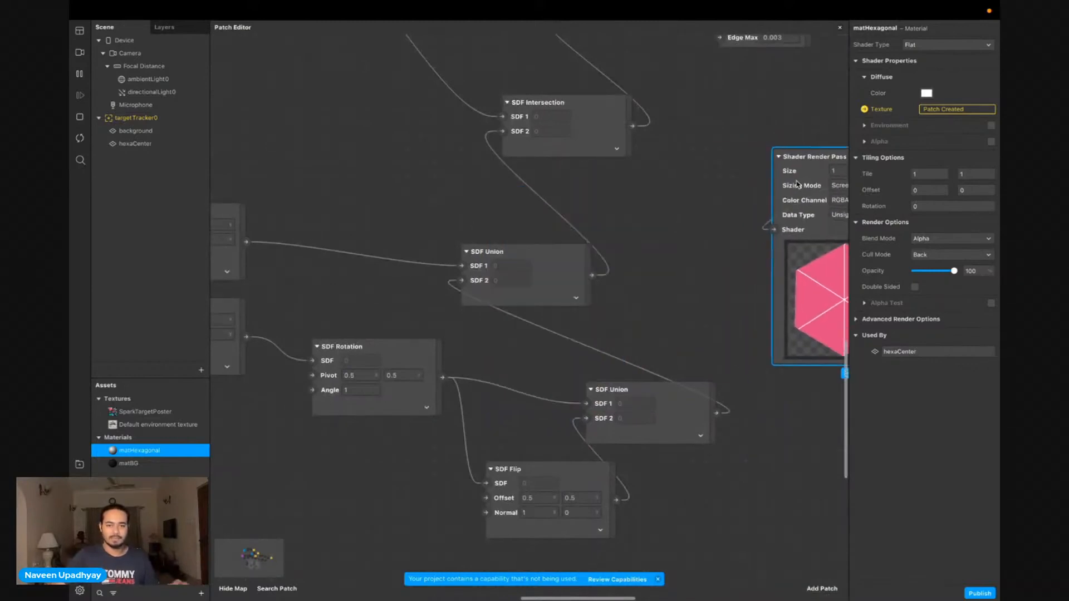
pyautogui.hscroll(1, 635, 374)
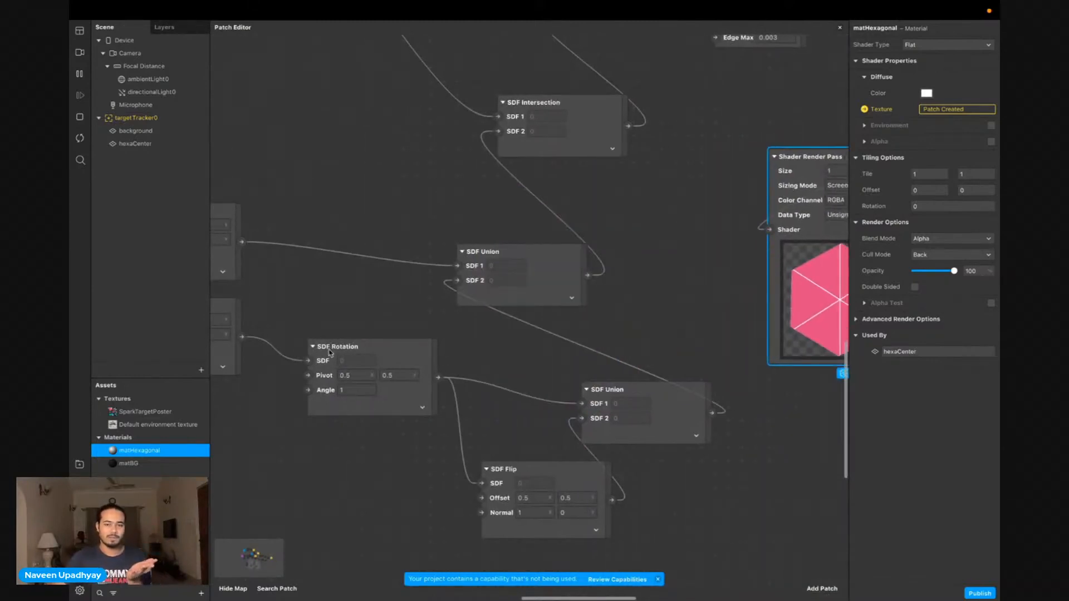
pyautogui.moveTo(504, 469); pyautogui.dragTo(452, 468)
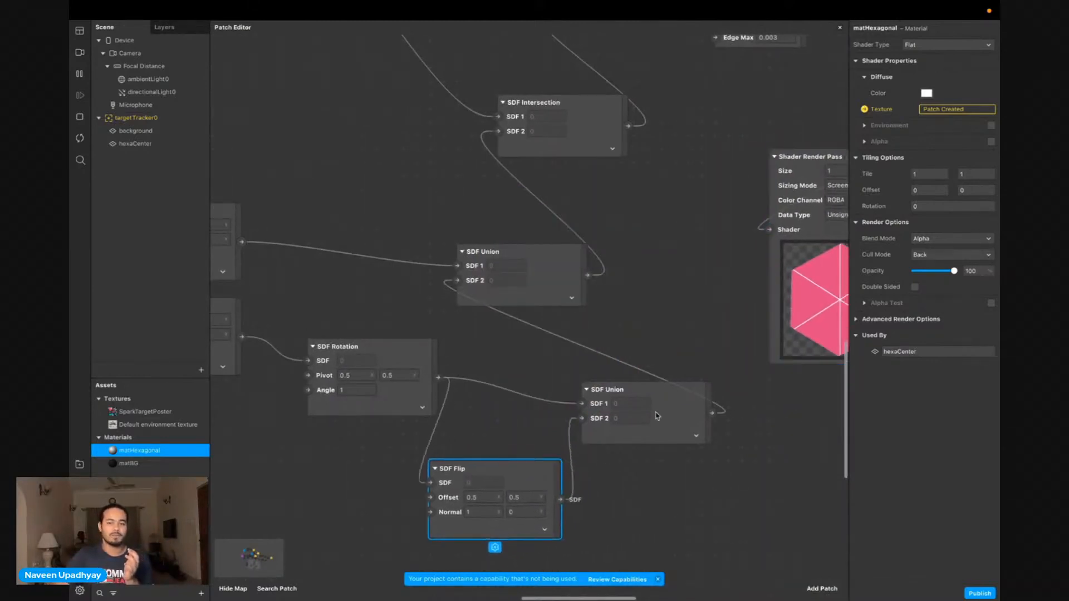
# Nudge the upper and lower SDF Union patches into tidier positions and select both of them
pyautogui.click(672, 414)
pyautogui.hscroll(-3, 495, 387)
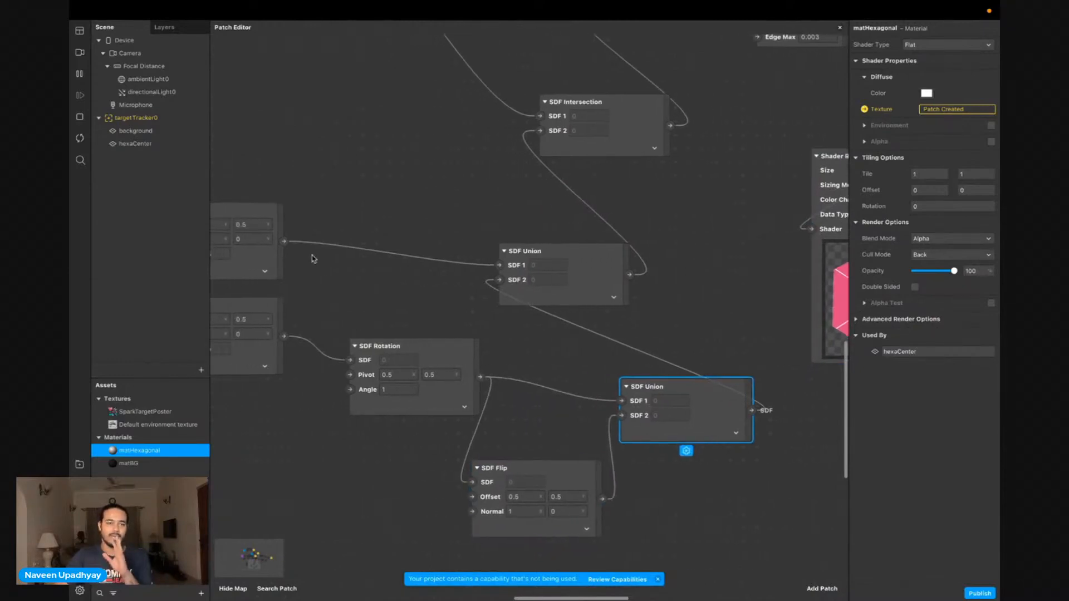
pyautogui.hscroll(-3, 362, 286)
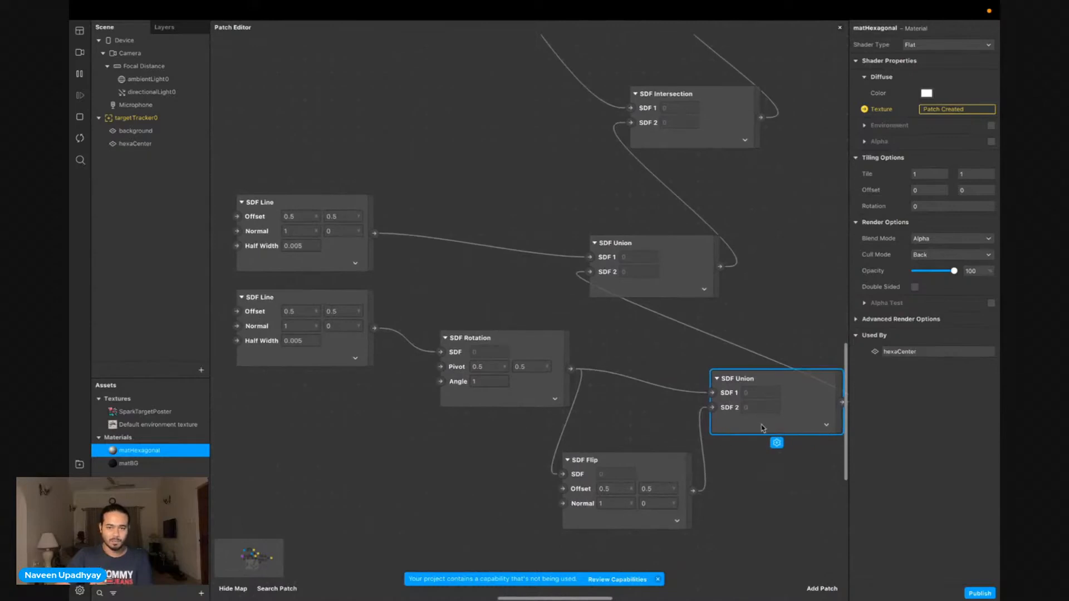
pyautogui.moveTo(798, 424); pyautogui.dragTo(787, 413)
pyautogui.moveTo(666, 271); pyautogui.dragTo(675, 281)
pyautogui.moveTo(591, 229); pyautogui.dragTo(777, 379)
pyautogui.hscroll(2, 746, 318)
pyautogui.scroll(3, 743, 324)
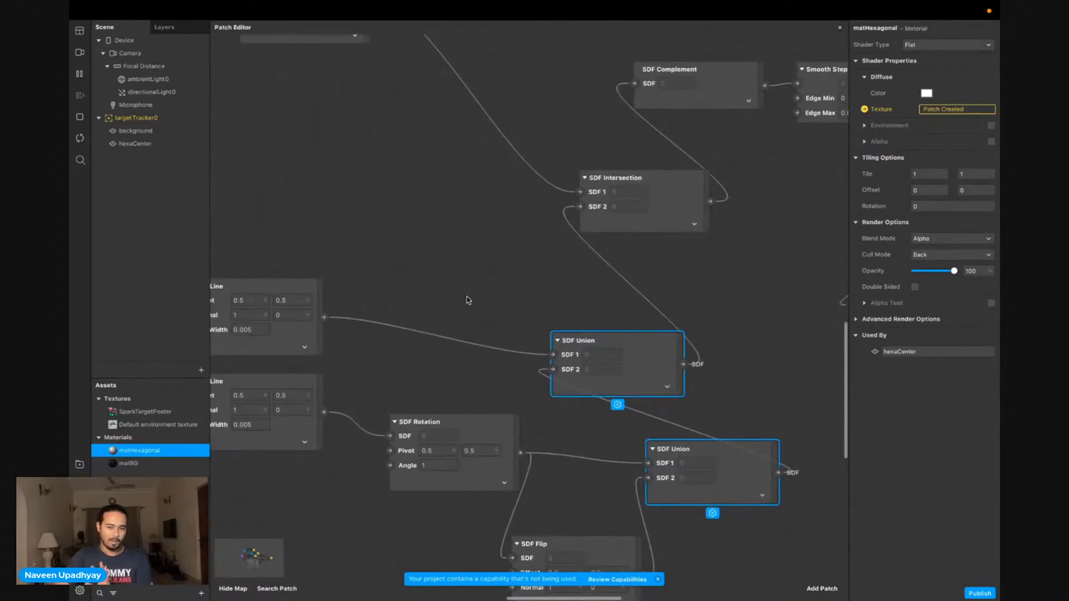
# Move the SDF Intersection patch slightly up towards SDF Complement, then expand and collapse its preview
pyautogui.hscroll(-2, 304, 268)
pyautogui.moveTo(706, 220); pyautogui.dragTo(720, 207)
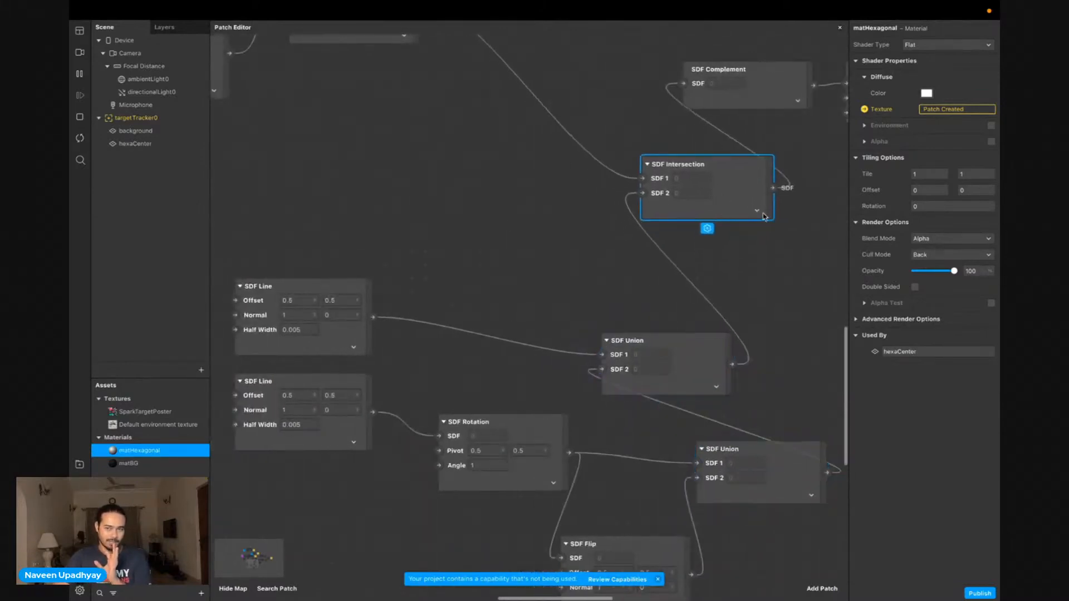
pyautogui.click(758, 213)
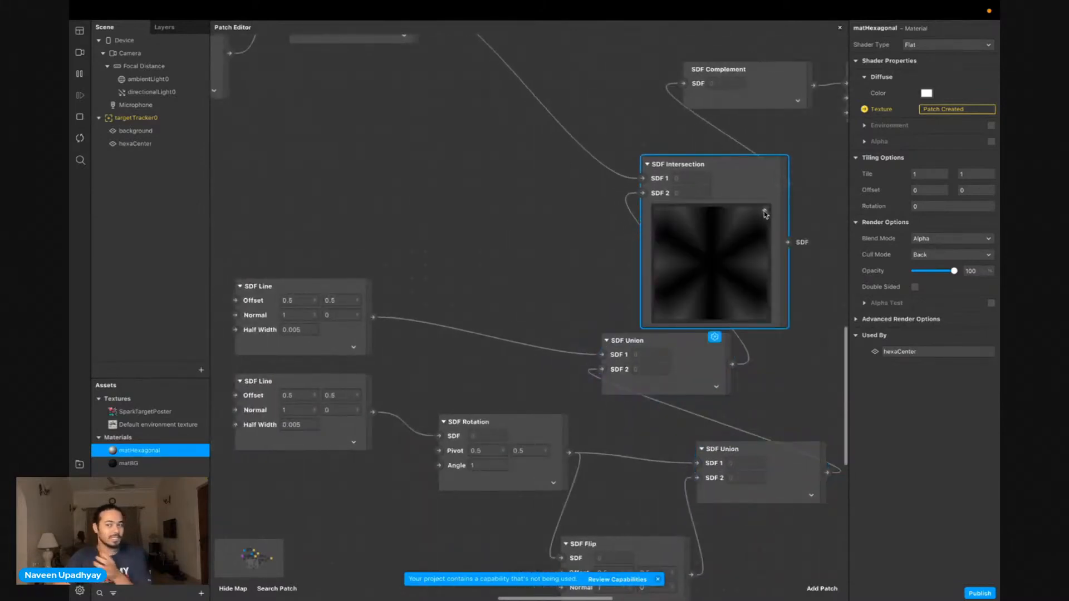
pyautogui.click(764, 211)
# Group the SDF Line, Rotation, Flip and Union patches as "Lines" and place the group beside SDF Intersection
pyautogui.moveTo(257, 229); pyautogui.dragTo(730, 523)
pyautogui.scroll(-2, 289, 449)
pyautogui.moveTo(255, 217); pyautogui.dragTo(745, 555)
pyautogui.rightClick(752, 459)
pyautogui.click(733, 455)
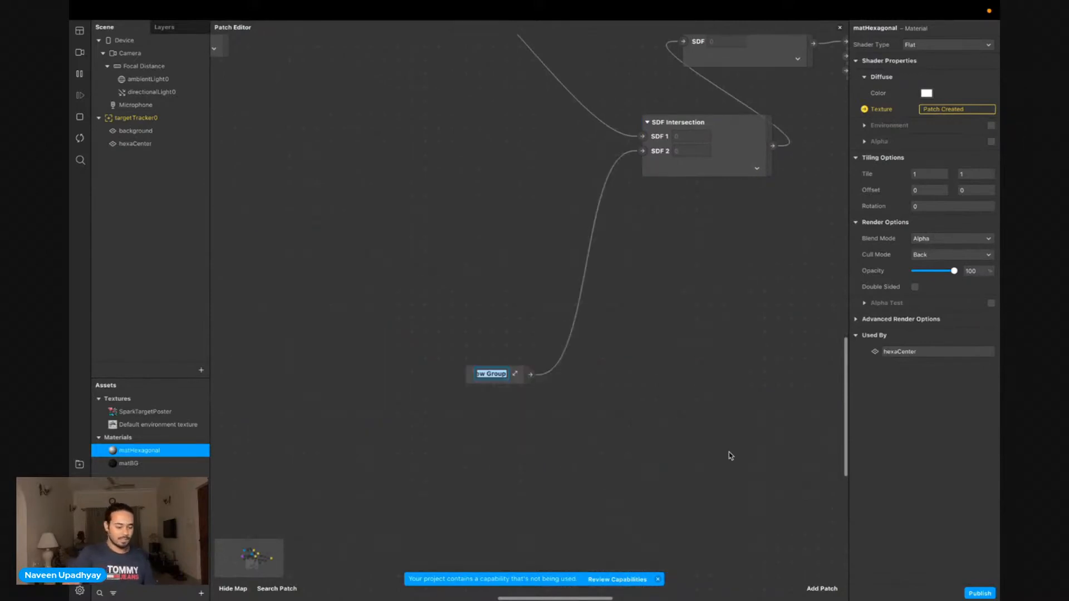
pyautogui.write('Lines')
pyautogui.press('Return')
pyautogui.scroll(3, 729, 454)
pyautogui.moveTo(485, 453); pyautogui.dragTo(550, 241)
# Group the SDF Polygon and its SDF Rotation patch under the name "Hexa"
pyautogui.scroll(5, 515, 348)
pyautogui.hscroll(-5, 514, 348)
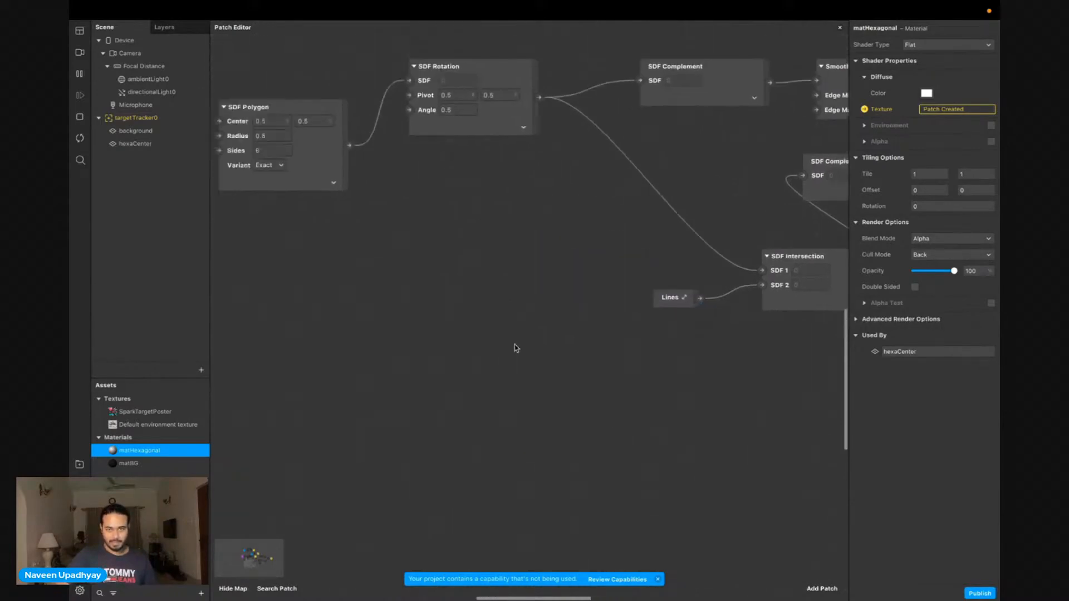
pyautogui.moveTo(276, 138); pyautogui.dragTo(607, 281)
pyautogui.rightClick(385, 251)
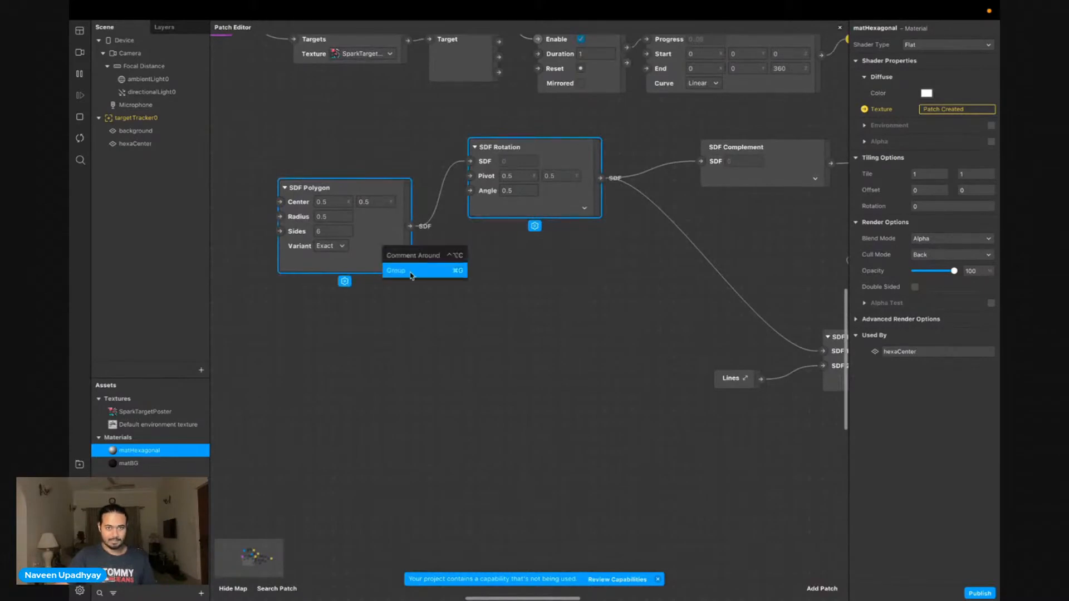
pyautogui.click(410, 271)
pyautogui.write('Hexa')
pyautogui.press('Return')
# Place the Hexa group above Lines and move both groups with SDF Intersection up beneath the upper SDF Complement
pyautogui.moveTo(391, 174); pyautogui.dragTo(729, 360)
pyautogui.hscroll(3, 699, 362)
pyautogui.click(529, 327)
pyautogui.moveTo(496, 310); pyautogui.dragTo(529, 317)
pyautogui.click(472, 400)
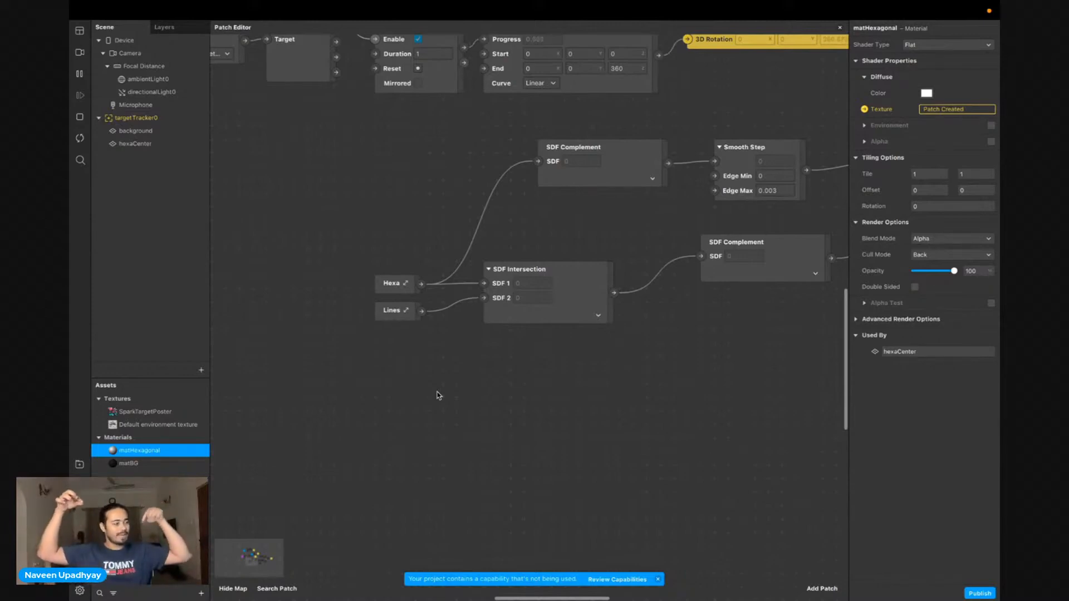
# Move the Hexa group slightly up above Lines and shift SDF Intersection a little closer to both groups
pyautogui.moveTo(392, 288); pyautogui.dragTo(389, 284)
pyautogui.click(466, 342)
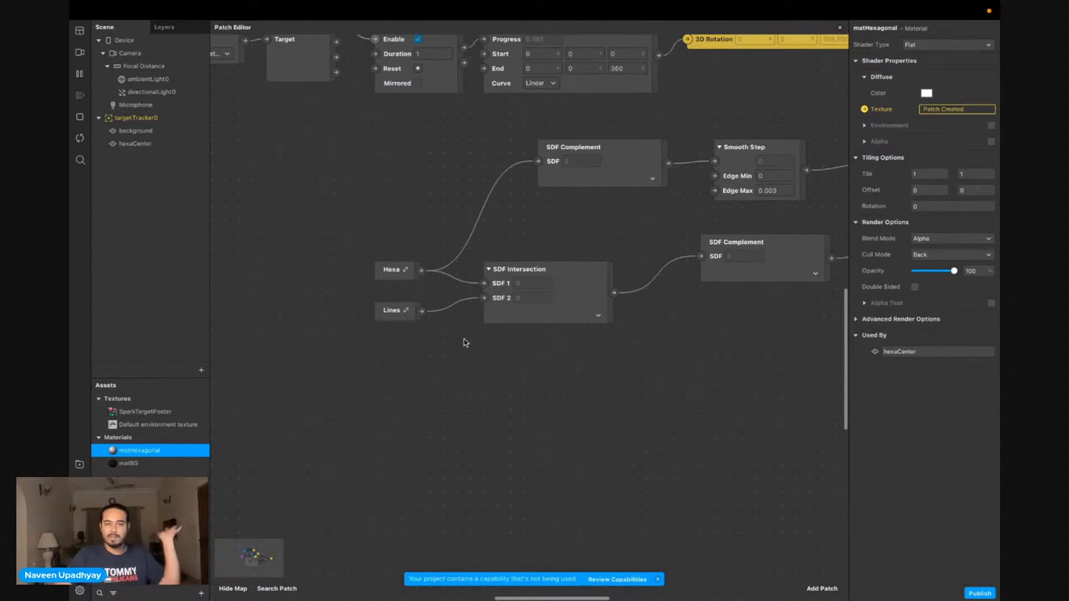
pyautogui.moveTo(527, 316); pyautogui.dragTo(513, 315)
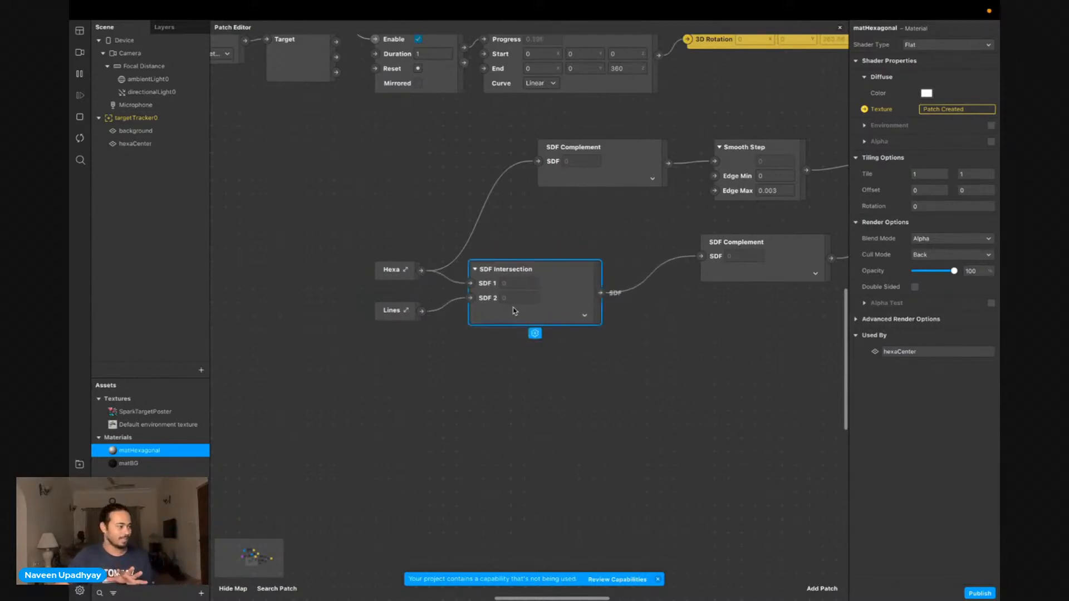
# Move the Shader Render Pass patch up beneath the lower SDF Complement and Smooth Step
pyautogui.hscroll(10, 494, 306)
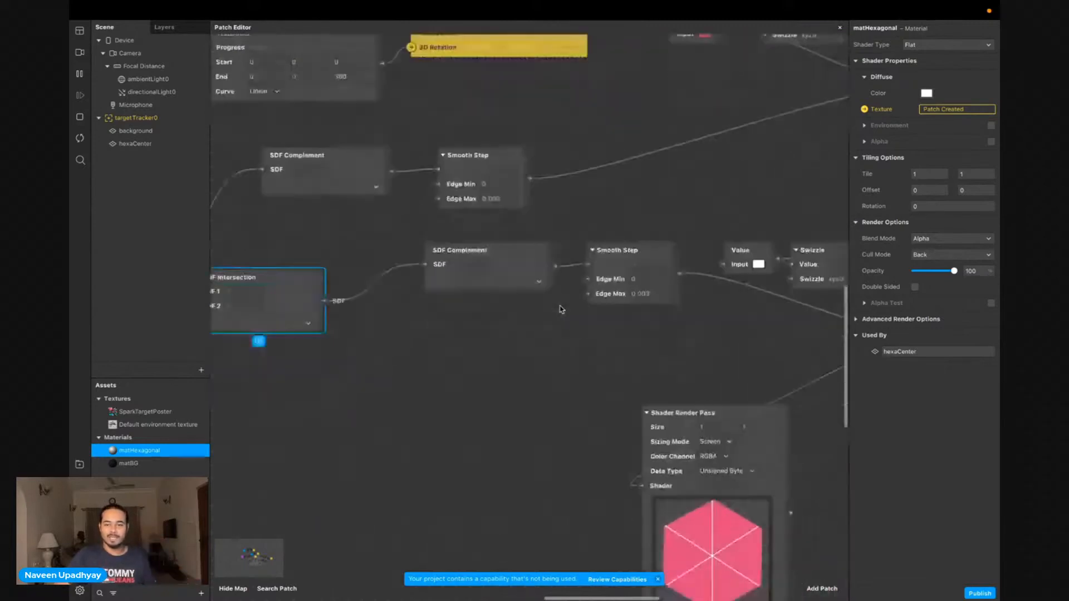
pyautogui.moveTo(717, 452); pyautogui.dragTo(609, 397)
pyautogui.hscroll(-8, 529, 388)
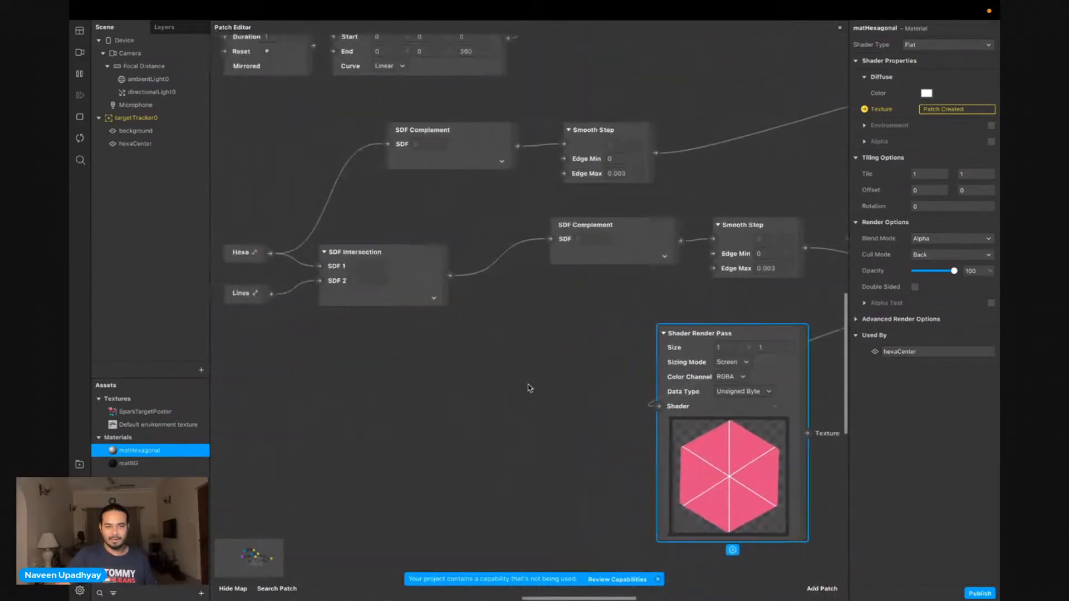
# Add an SDF Union patch below SDF Intersection, with Hexa feeding SDF 1 and Lines feeding SDF 2
pyautogui.hscroll(-2, 530, 388)
pyautogui.moveTo(316, 253); pyautogui.dragTo(384, 354)
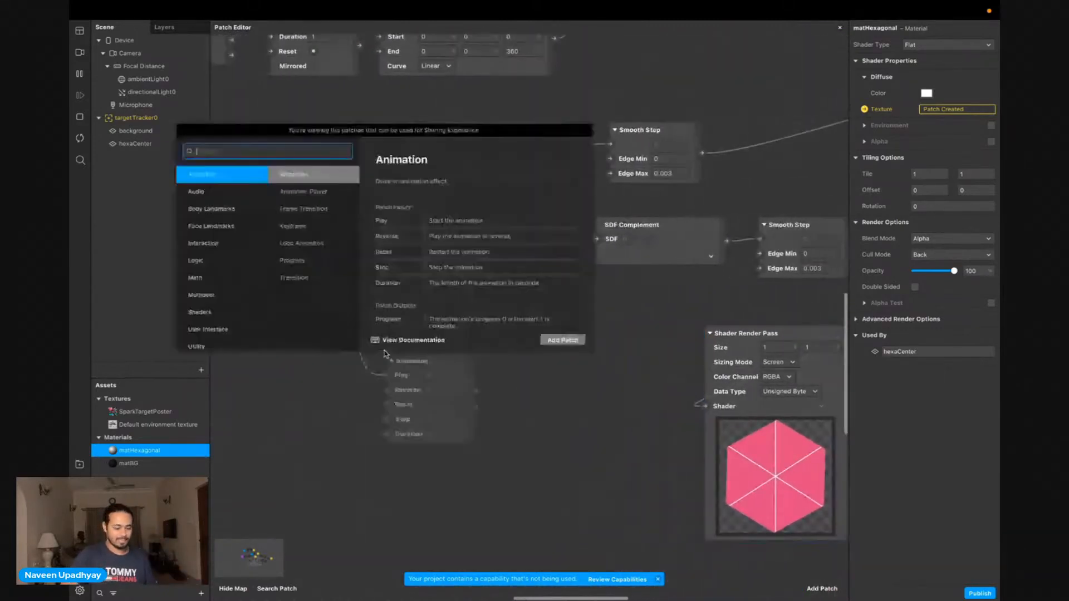
pyautogui.write('sdf union')
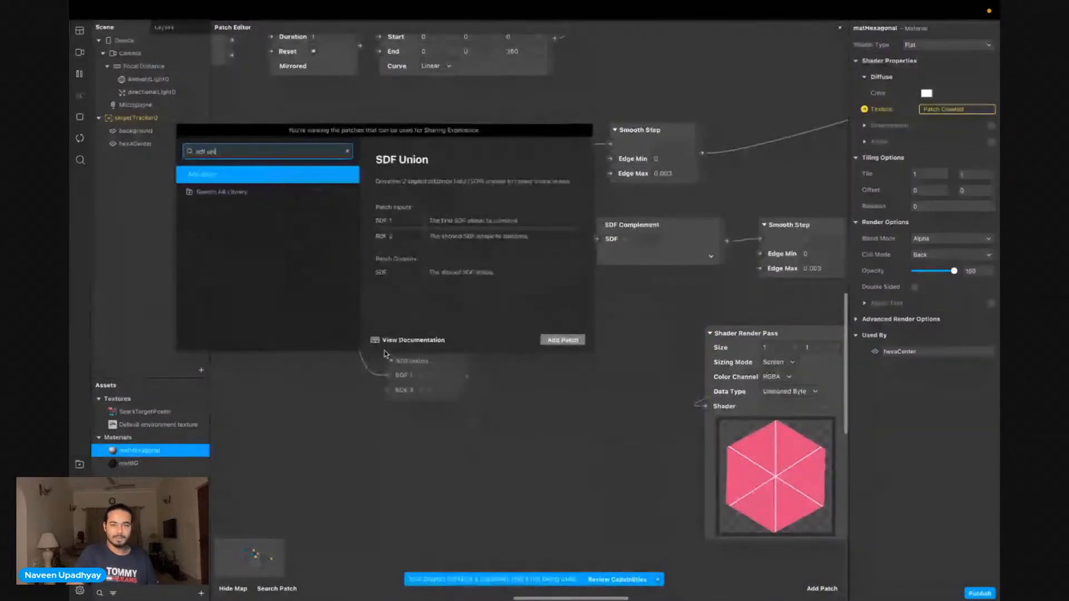
pyautogui.press('Return')
pyautogui.moveTo(444, 384); pyautogui.dragTo(438, 373)
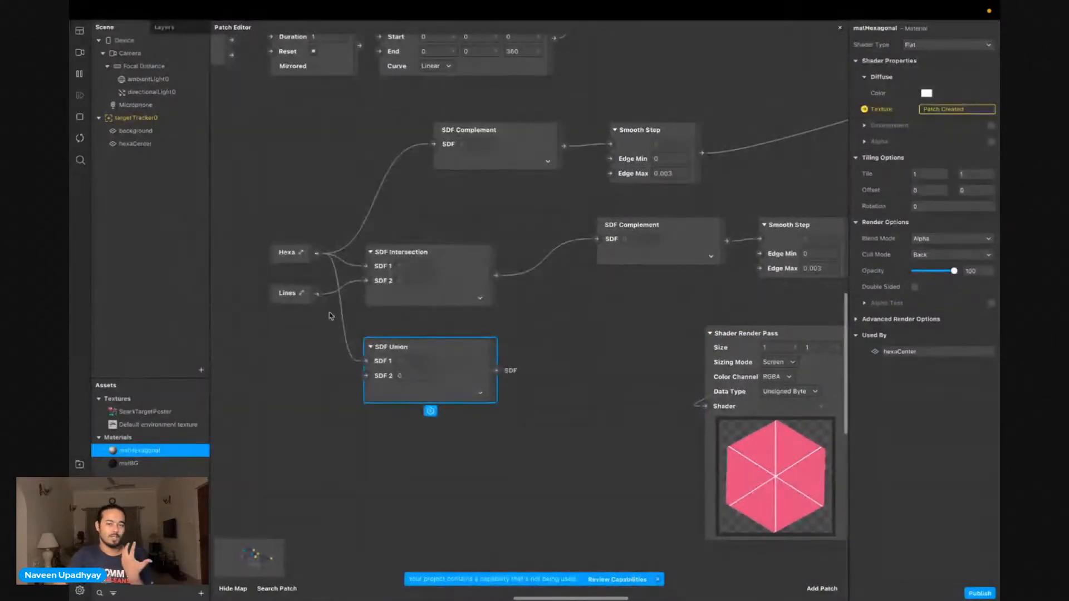
pyautogui.moveTo(317, 294); pyautogui.dragTo(366, 377)
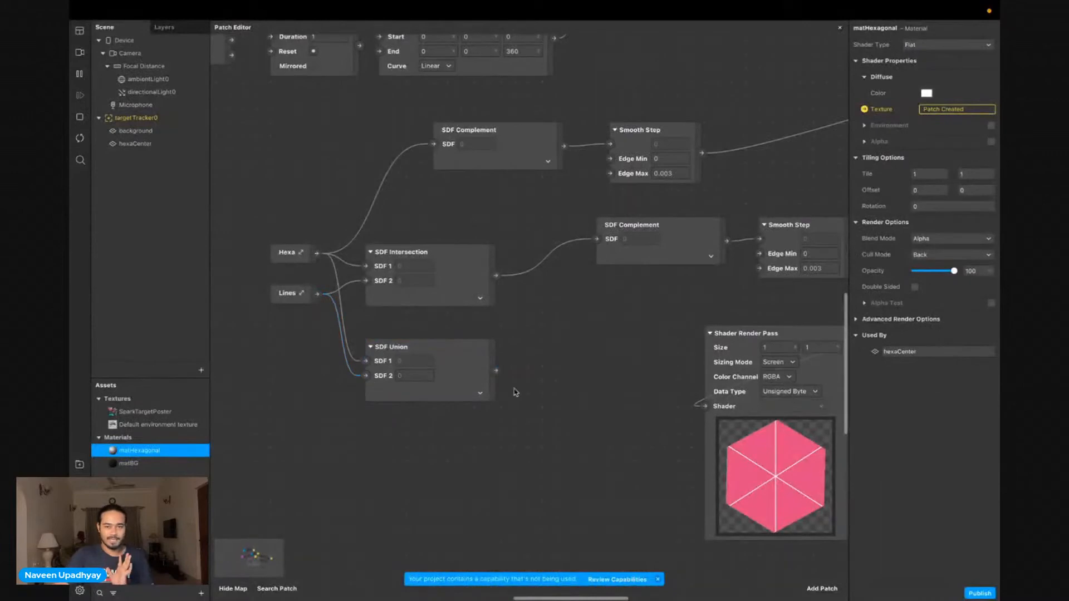
# Try SDF Union as the lower SDF Complement's input, reconnecting SDF Intersection and deleting SDF Union after the test
pyautogui.moveTo(496, 370); pyautogui.dragTo(596, 239)
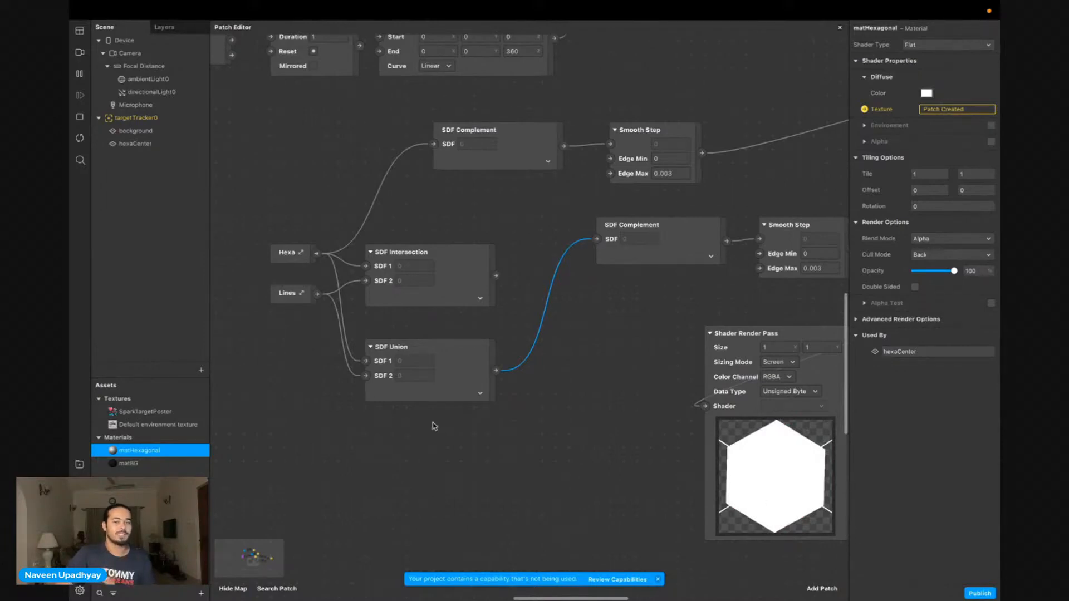
pyautogui.moveTo(496, 275); pyautogui.dragTo(596, 239)
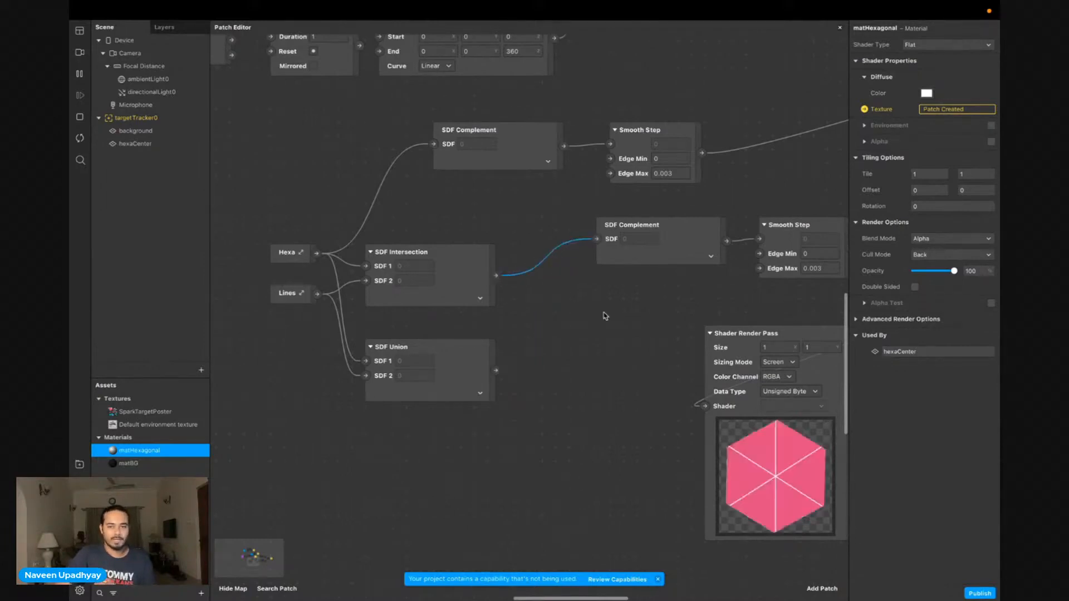
pyautogui.click(413, 382)
pyautogui.press('Delete')
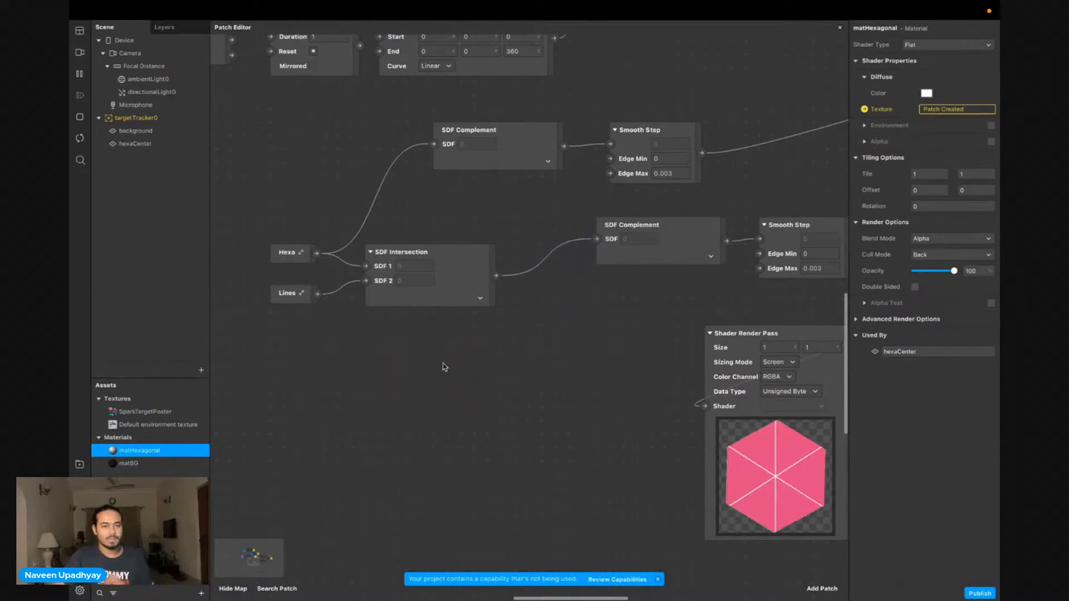
# Move the lower SDF Complement and its Smooth Step in line with SDF Intersection, close to its output
pyautogui.hscroll(2, 580, 387)
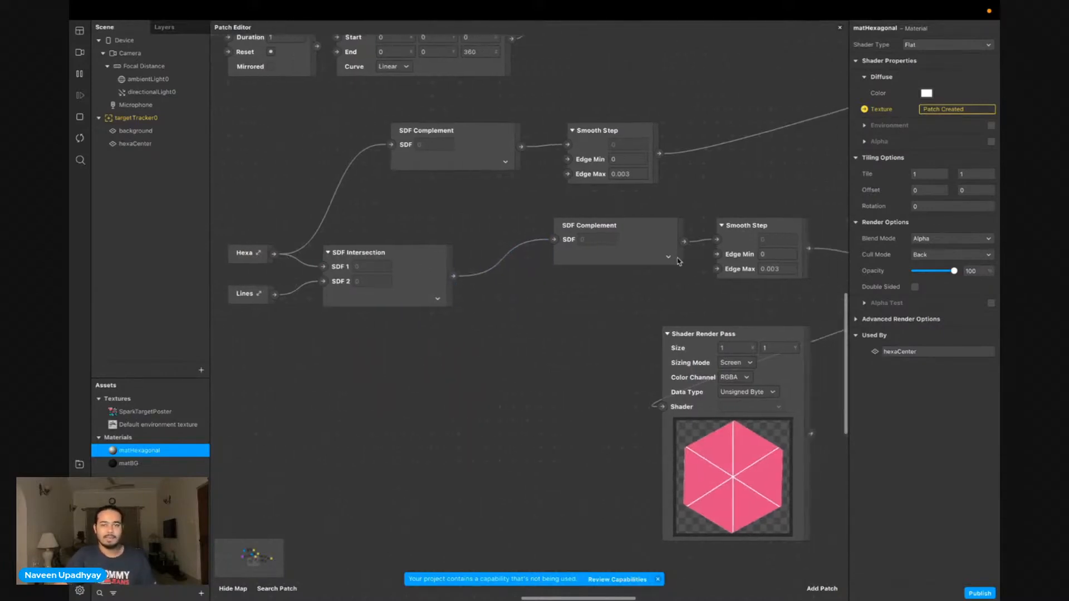
pyautogui.moveTo(594, 208); pyautogui.dragTo(690, 268)
pyautogui.click(640, 224)
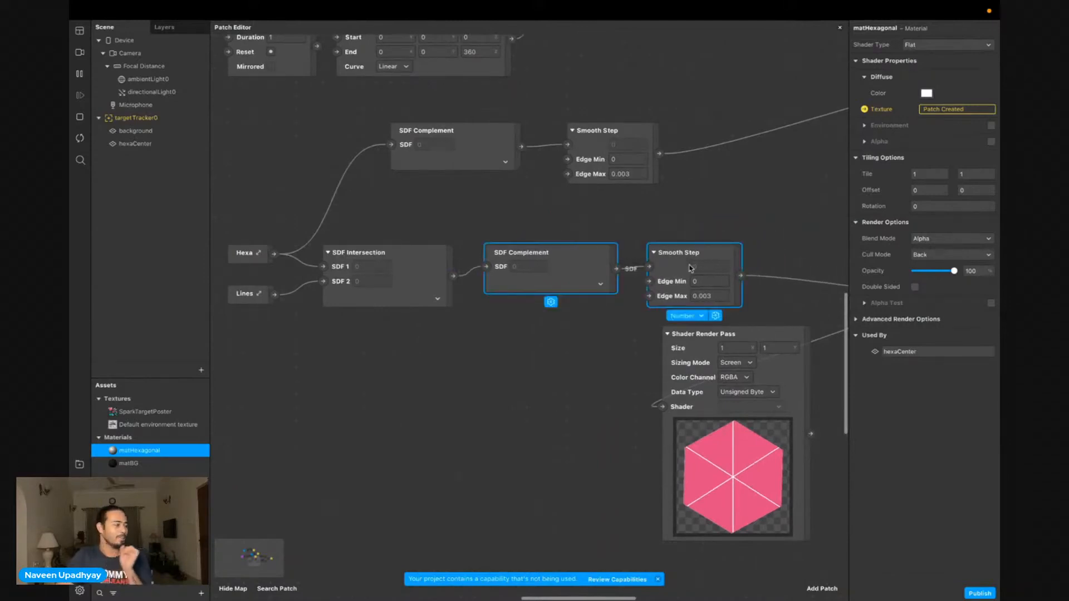
pyautogui.click(520, 227)
pyautogui.moveTo(421, 102); pyautogui.dragTo(613, 156)
pyautogui.click(727, 150)
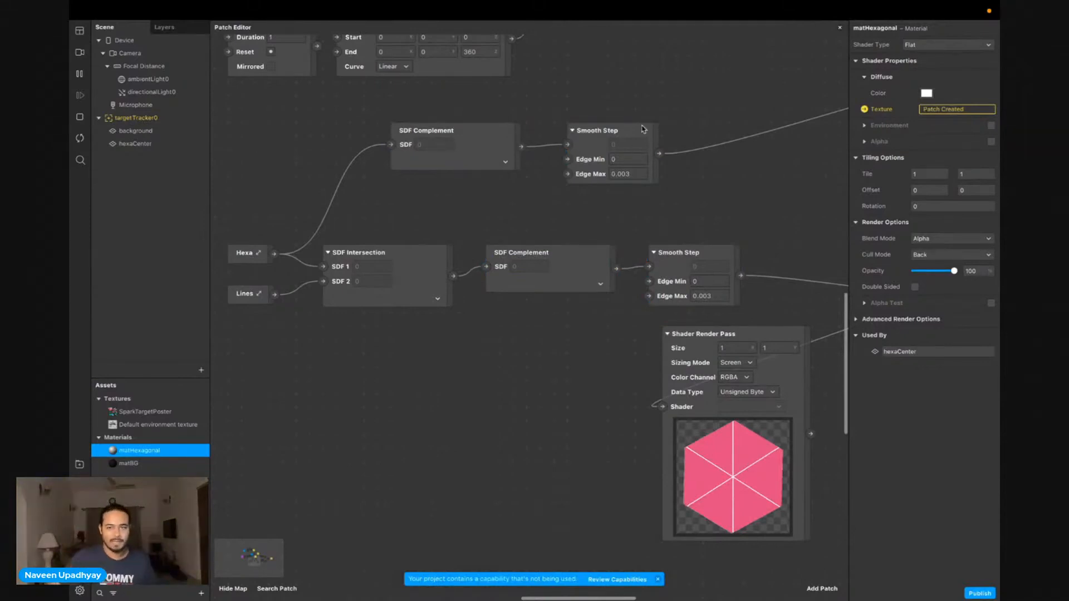
pyautogui.scroll(1, 491, 156)
pyautogui.moveTo(488, 115); pyautogui.dragTo(638, 166)
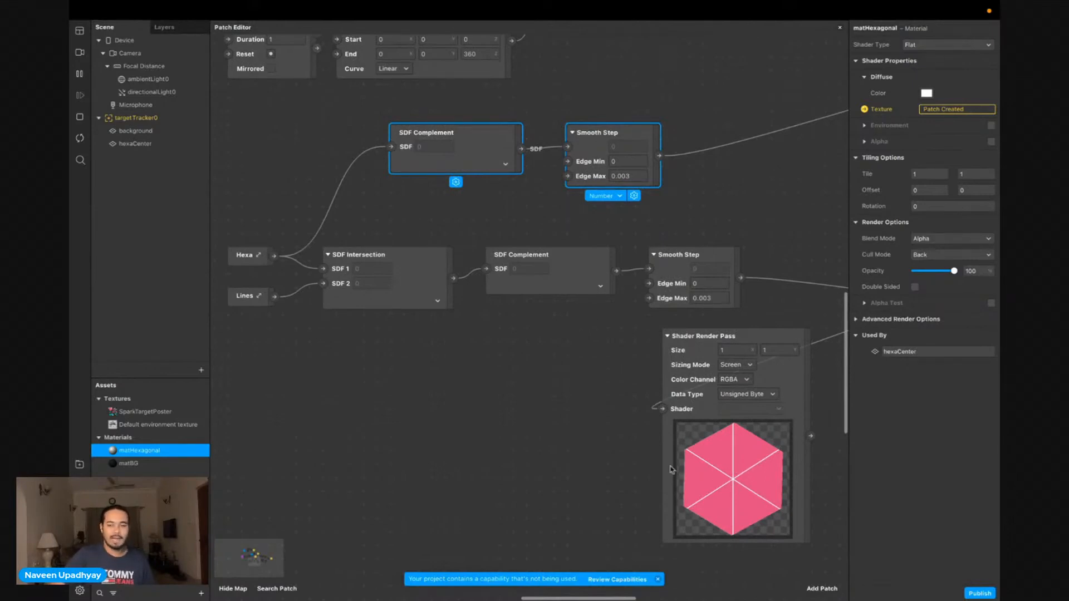
pyautogui.moveTo(421, 225); pyautogui.dragTo(560, 305)
pyautogui.click(524, 330)
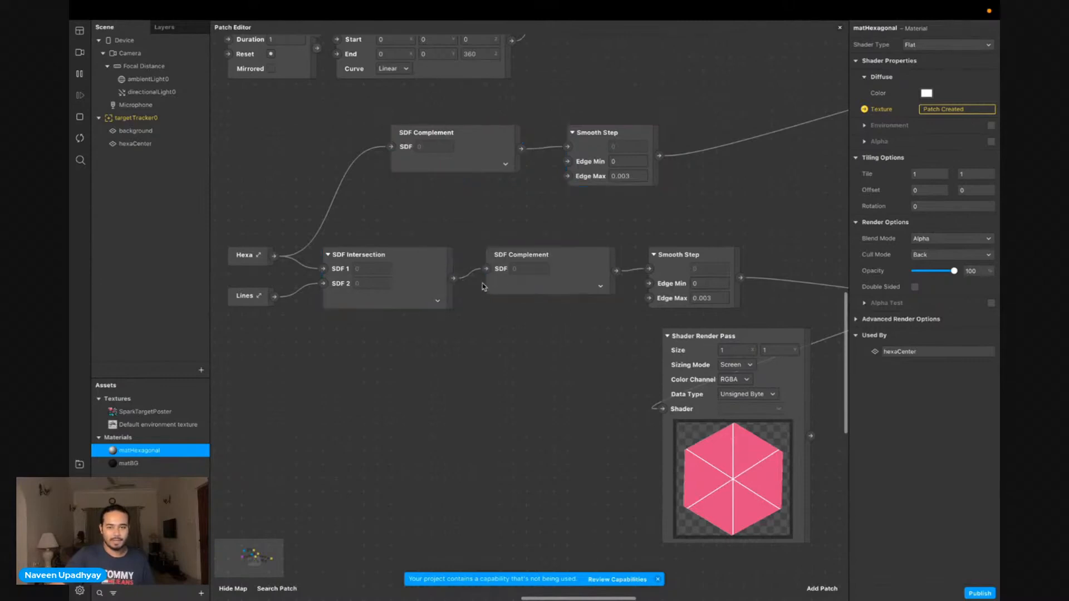
# Rearrange the pink Value, its Swizzle and the Mix patch closely around the upper Smooth Step's output
pyautogui.hscroll(3, 509, 311)
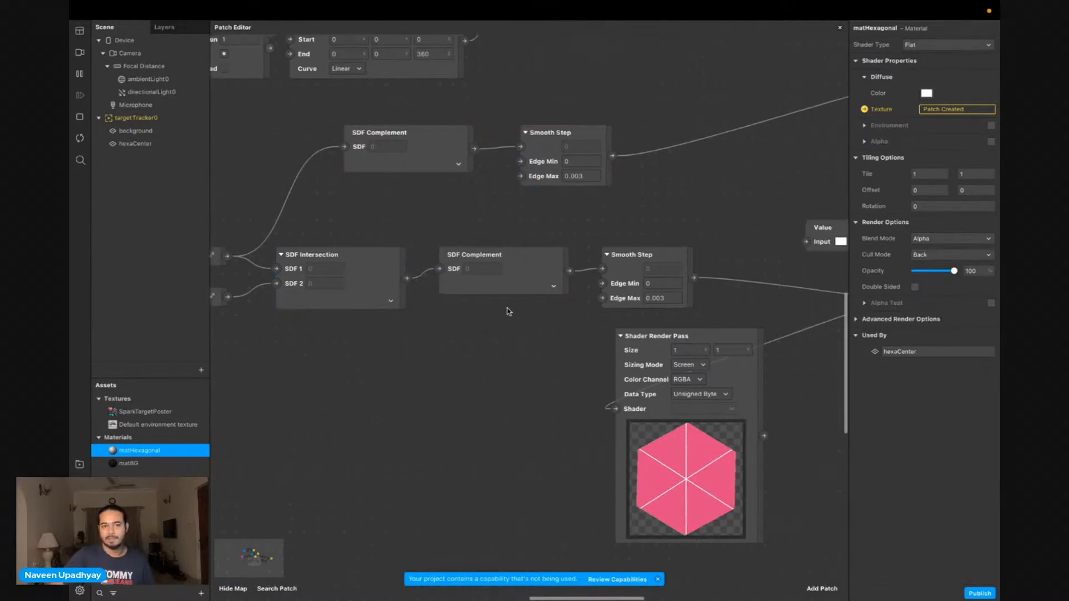
pyautogui.hscroll(15, 465, 244)
pyautogui.scroll(4, 464, 244)
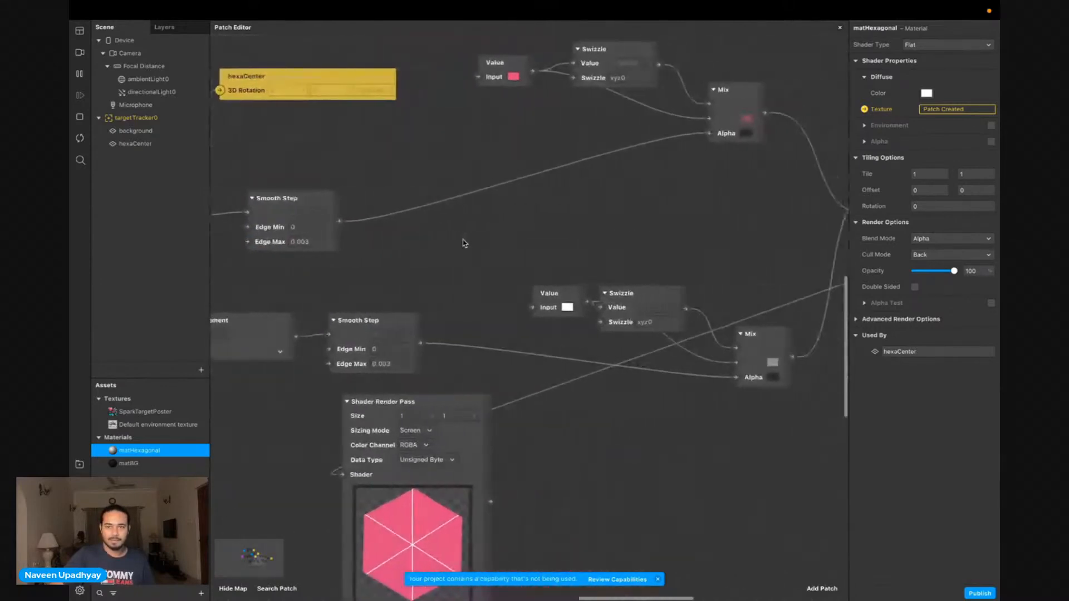
pyautogui.moveTo(516, 82); pyautogui.dragTo(513, 135)
pyautogui.moveTo(515, 46); pyautogui.dragTo(569, 166)
pyautogui.click(460, 260)
pyautogui.moveTo(341, 172); pyautogui.dragTo(300, 158)
pyautogui.click(407, 260)
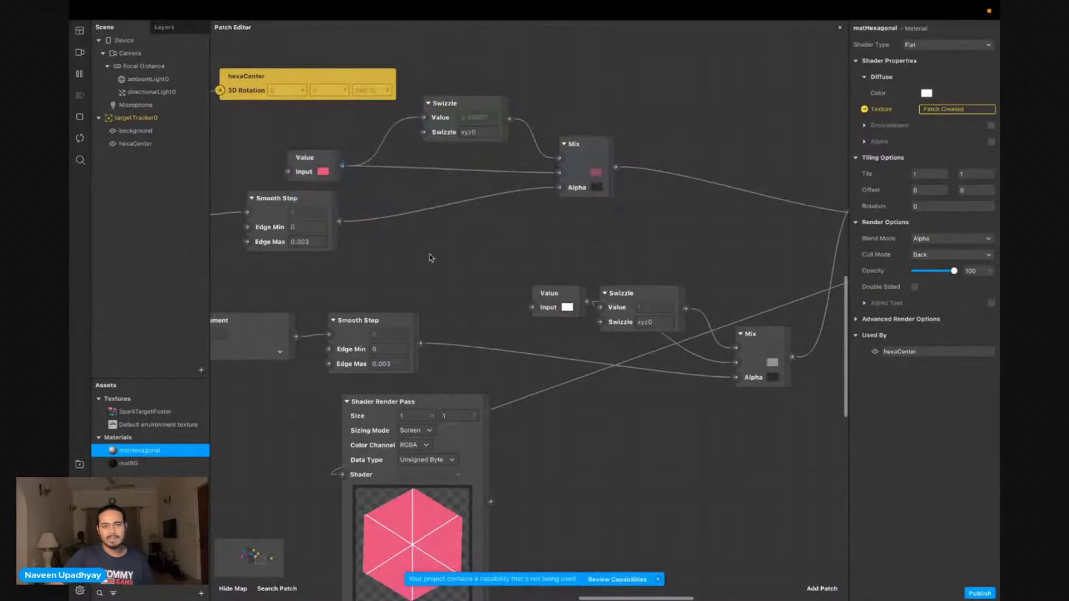
pyautogui.moveTo(585, 179); pyautogui.dragTo(474, 218)
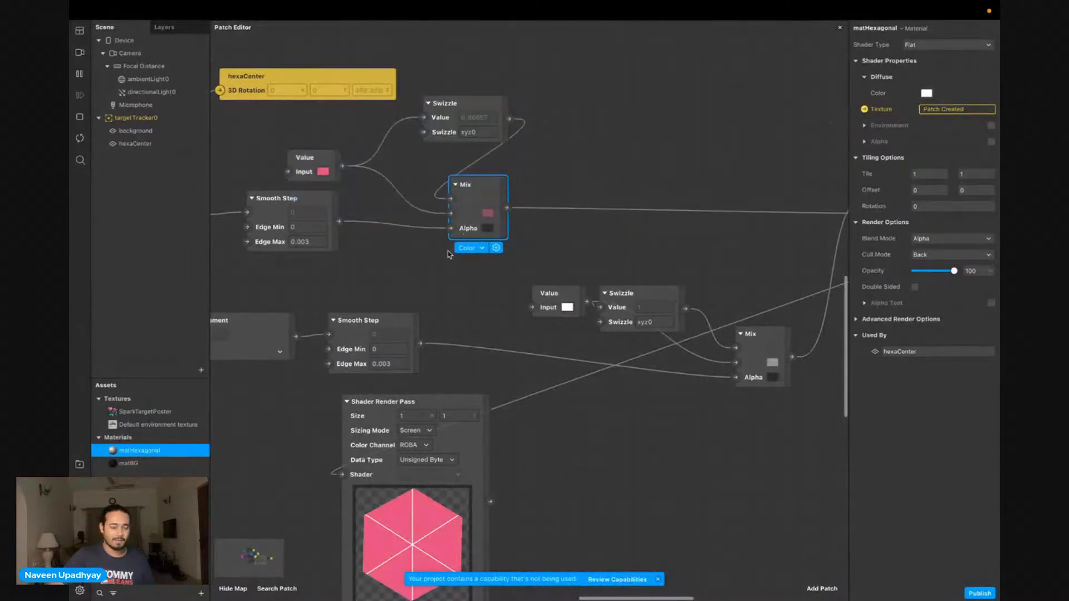
pyautogui.scroll(-1, 452, 297)
pyautogui.hscroll(-1, 494, 300)
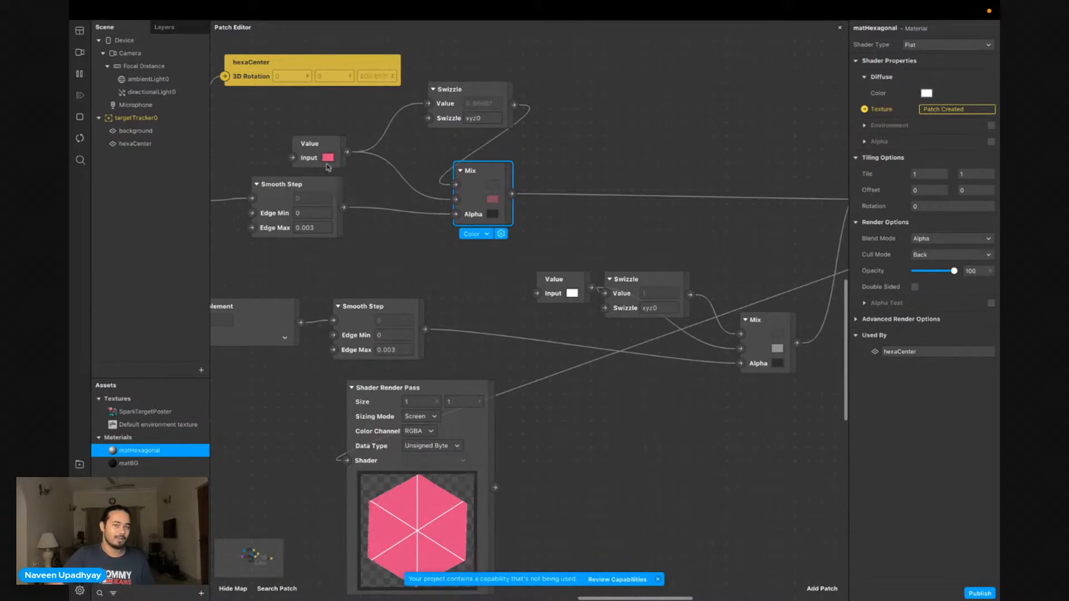
pyautogui.click(640, 457)
# Spread out the white color chain by raising its Swizzle and moving the white Value farther from the lower Mix
pyautogui.scroll(-1, 641, 457)
pyautogui.scroll(-2, 641, 460)
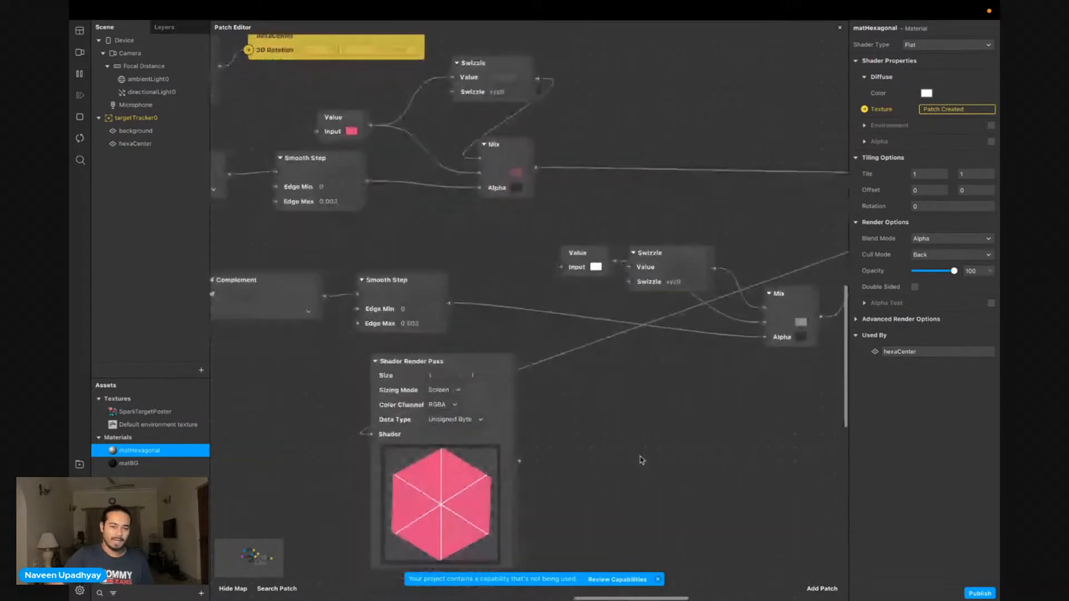
pyautogui.moveTo(676, 254); pyautogui.dragTo(700, 210)
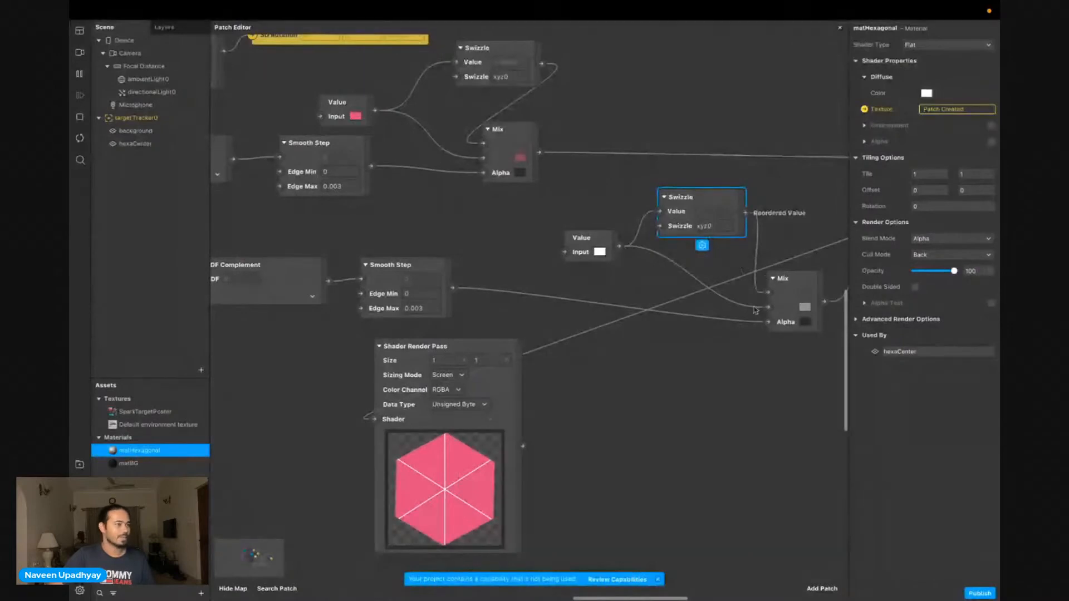
pyautogui.hscroll(5, 708, 313)
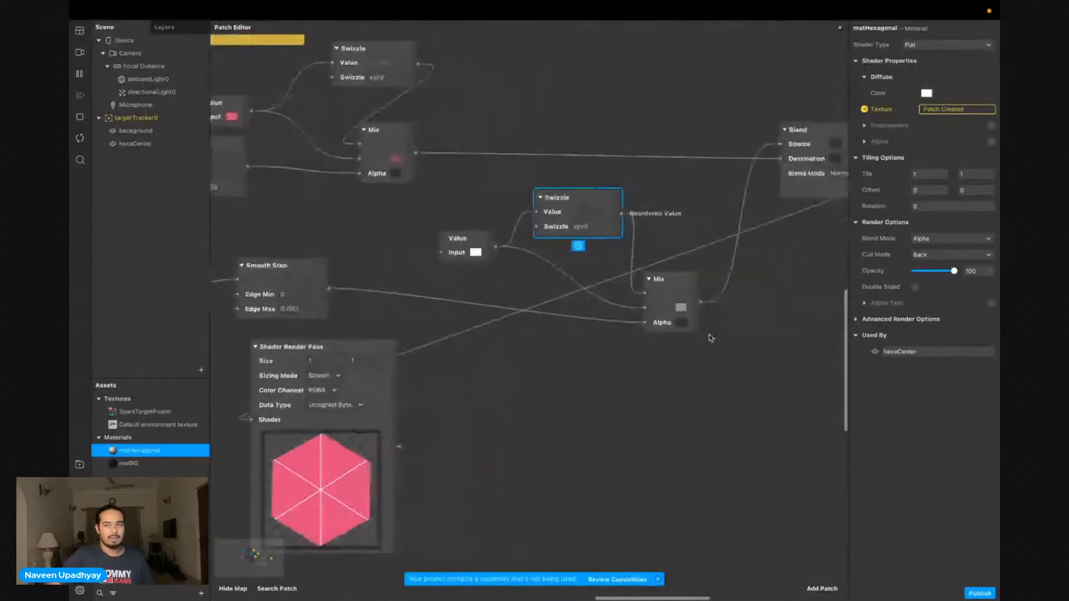
pyautogui.hscroll(3, 710, 338)
pyautogui.moveTo(383, 236); pyautogui.dragTo(317, 249)
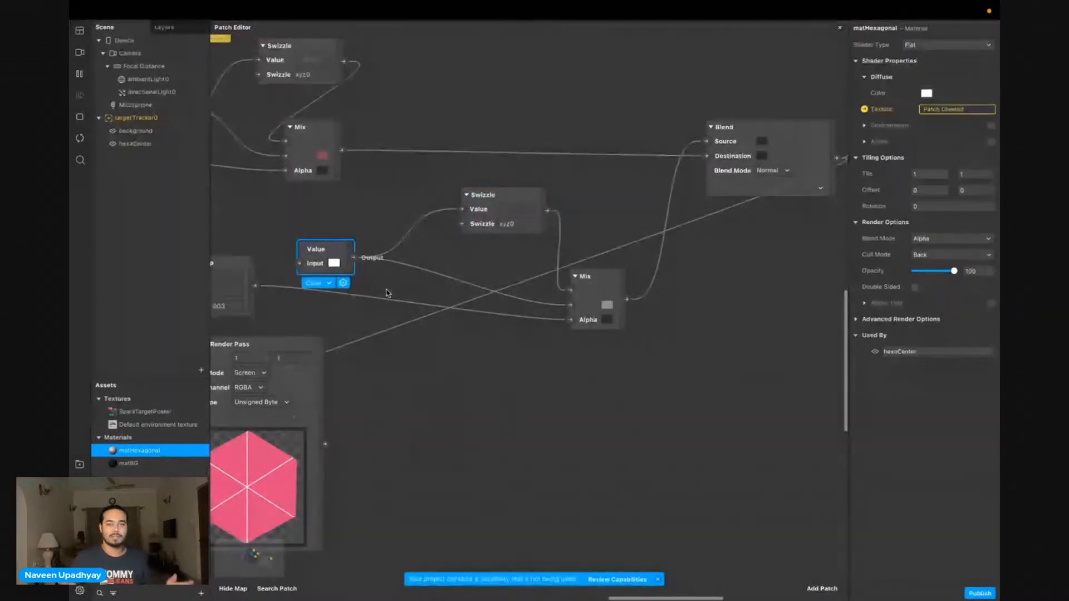
pyautogui.click(428, 272)
pyautogui.click(327, 254)
pyautogui.click(494, 205)
pyautogui.click(605, 291)
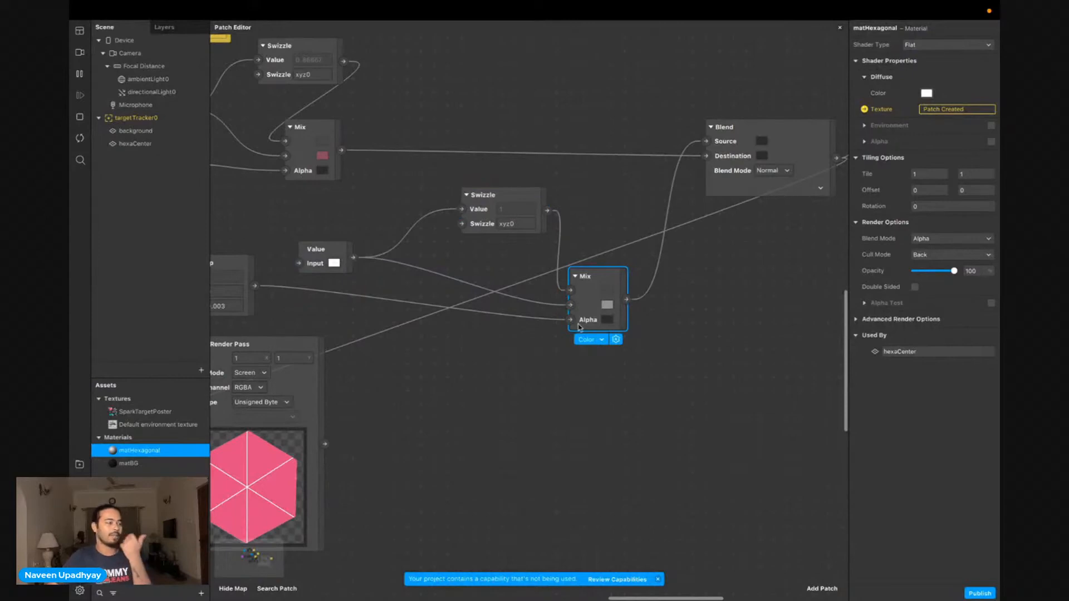
pyautogui.click(689, 348)
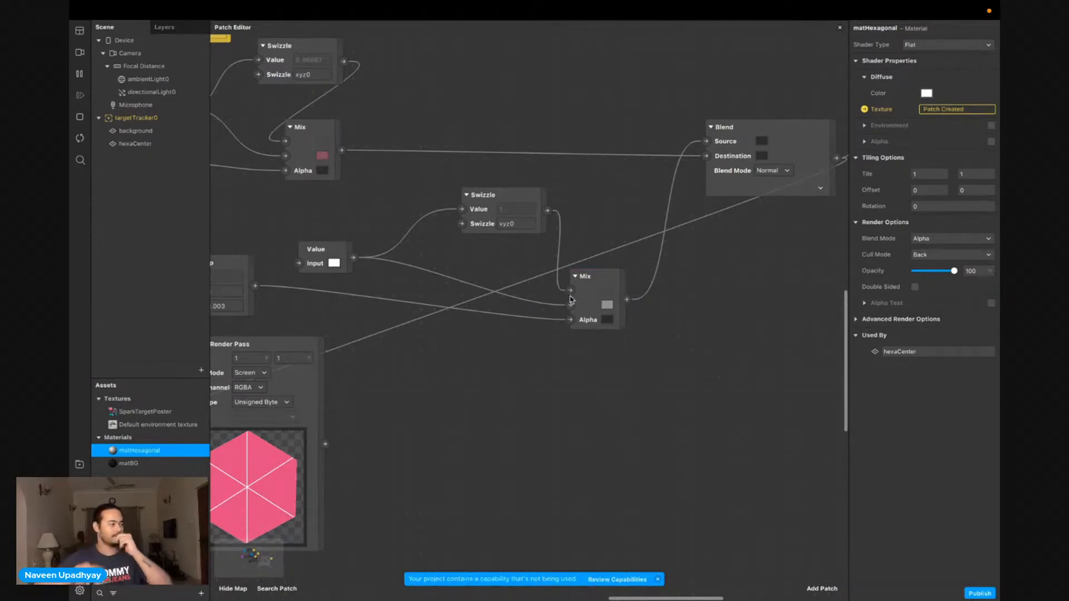
# Move the Blend patch up and away from matHexagonal, and delete the Shader Render Pass patch
pyautogui.hscroll(3, 601, 382)
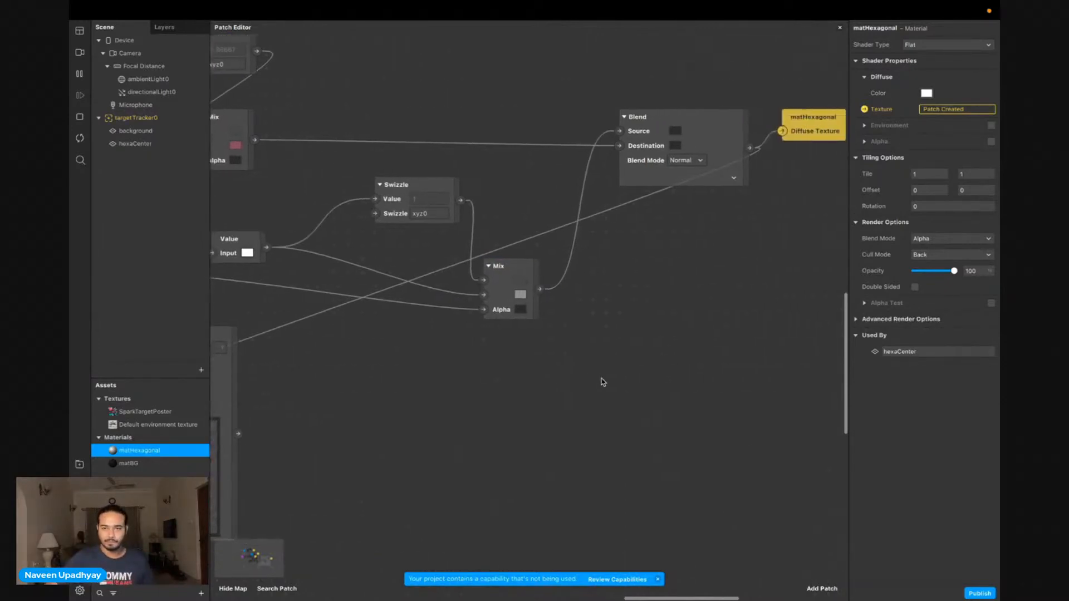
pyautogui.hscroll(1, 601, 382)
pyautogui.hscroll(1, 601, 382)
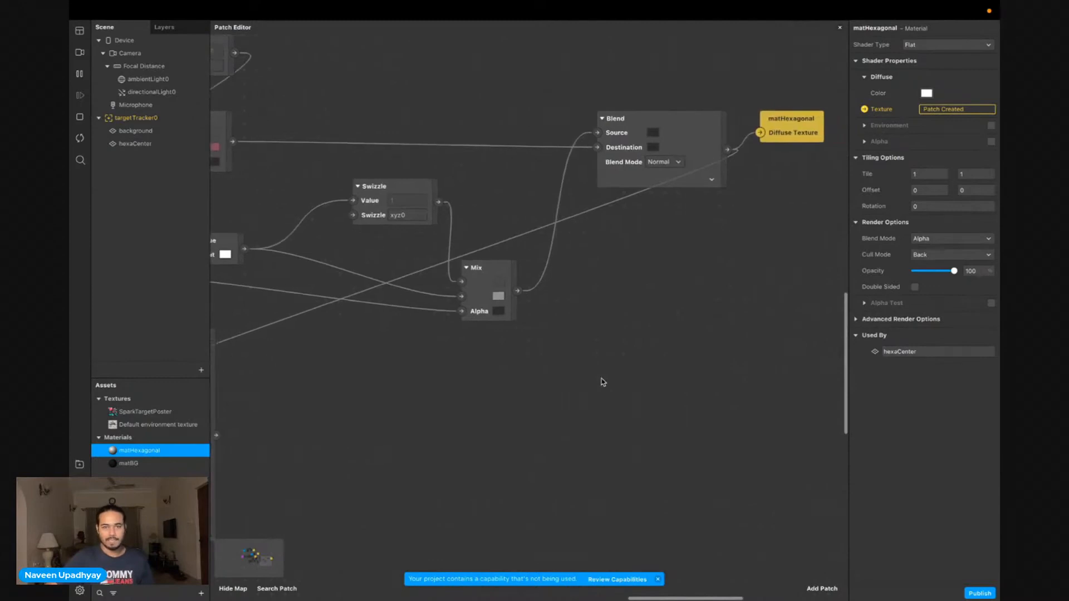
pyautogui.scroll(2, 602, 382)
pyautogui.hscroll(-2, 601, 382)
pyautogui.moveTo(676, 209); pyautogui.dragTo(647, 163)
pyautogui.scroll(1, 648, 163)
pyautogui.click(675, 254)
pyautogui.click(250, 461)
pyautogui.hscroll(-10, 277, 455)
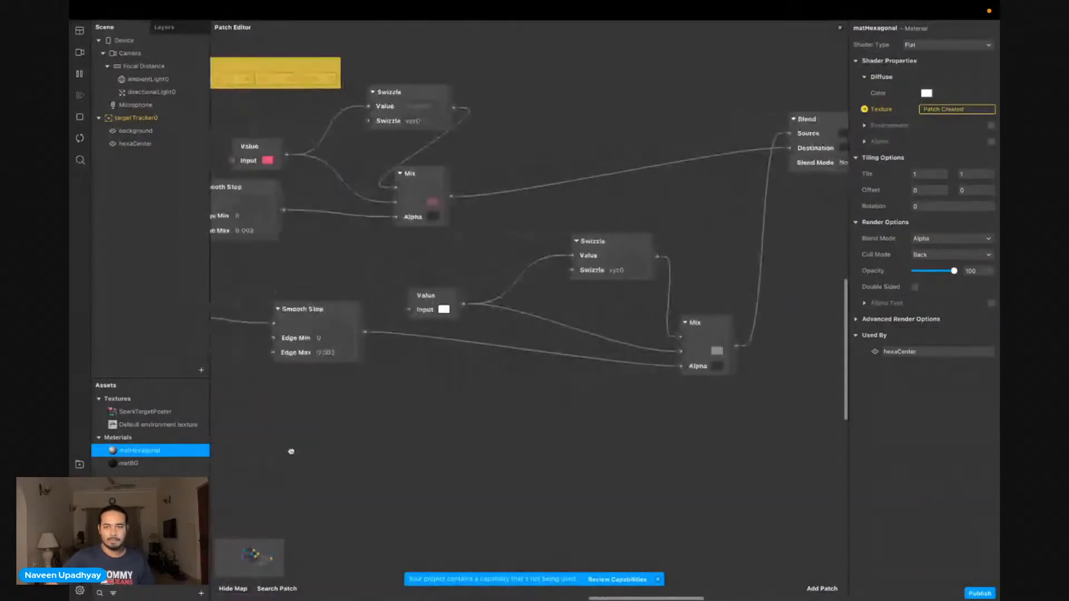
# Move the Blend patch slightly down and closer to the Mix patches, and view its available blend modes
pyautogui.moveTo(788, 162); pyautogui.dragTo(761, 190)
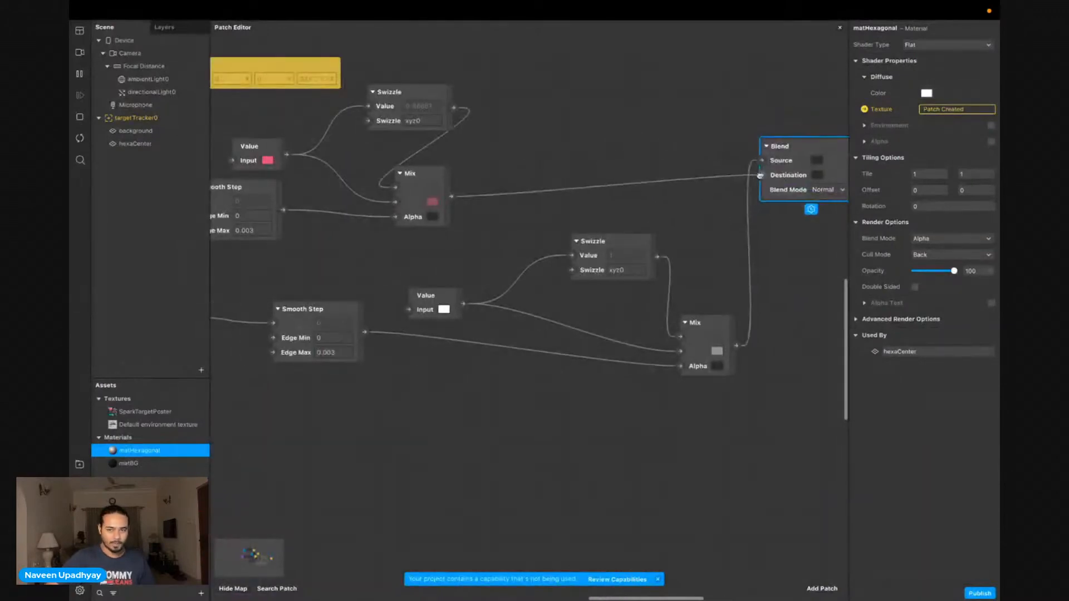
pyautogui.hscroll(2, 787, 177)
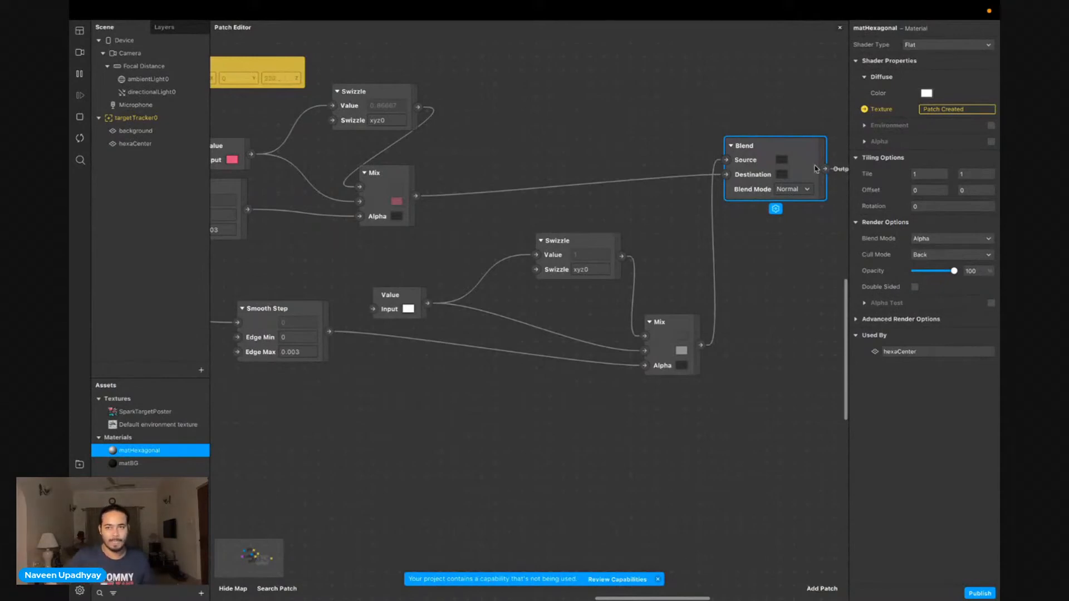
pyautogui.click(794, 189)
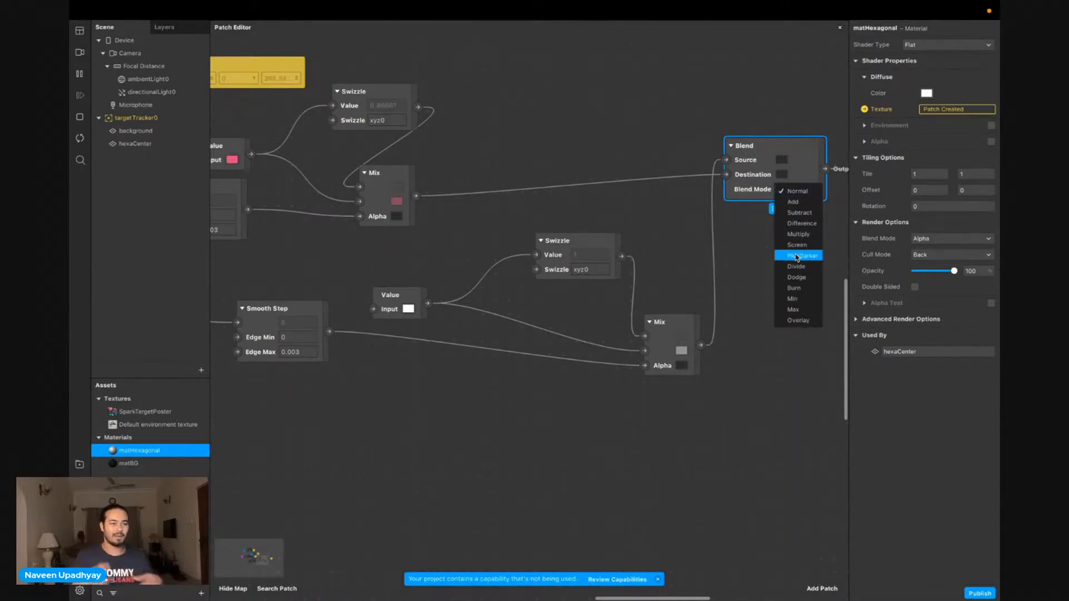
pyautogui.click(731, 385)
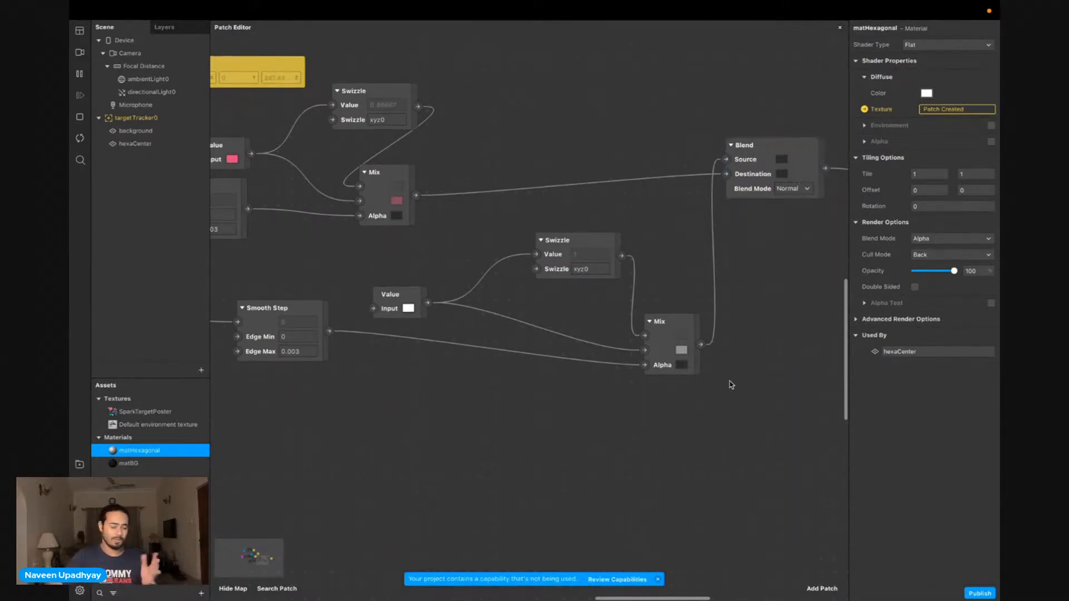
pyautogui.hscroll(3, 677, 377)
pyautogui.hscroll(4, 647, 358)
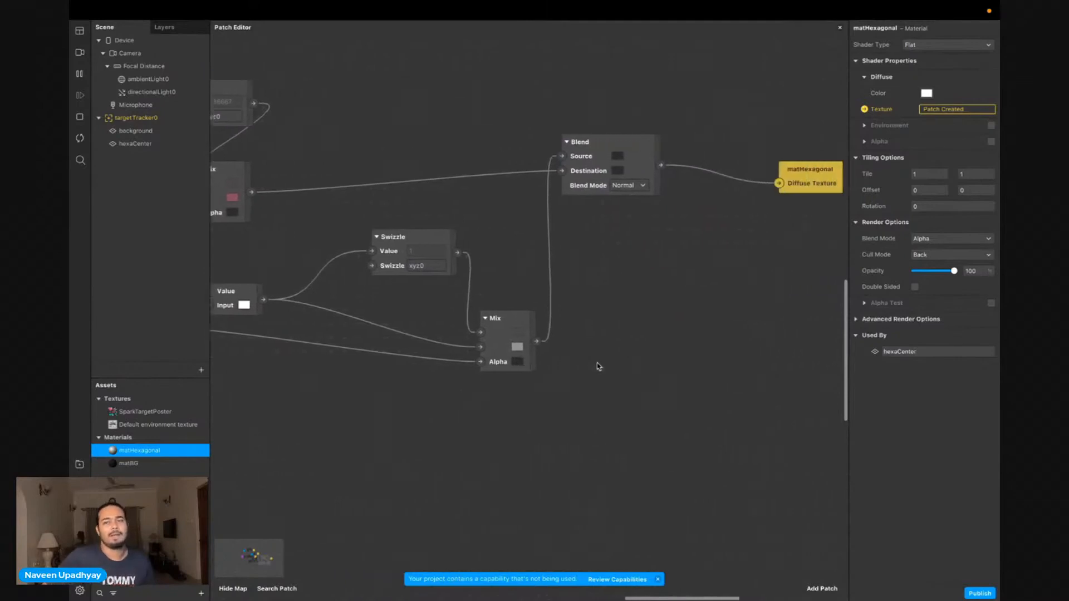
# Move the matHexagonal Diffuse Texture patch close beside the Blend patch's output
pyautogui.moveTo(775, 188); pyautogui.dragTo(692, 161)
pyautogui.click(706, 267)
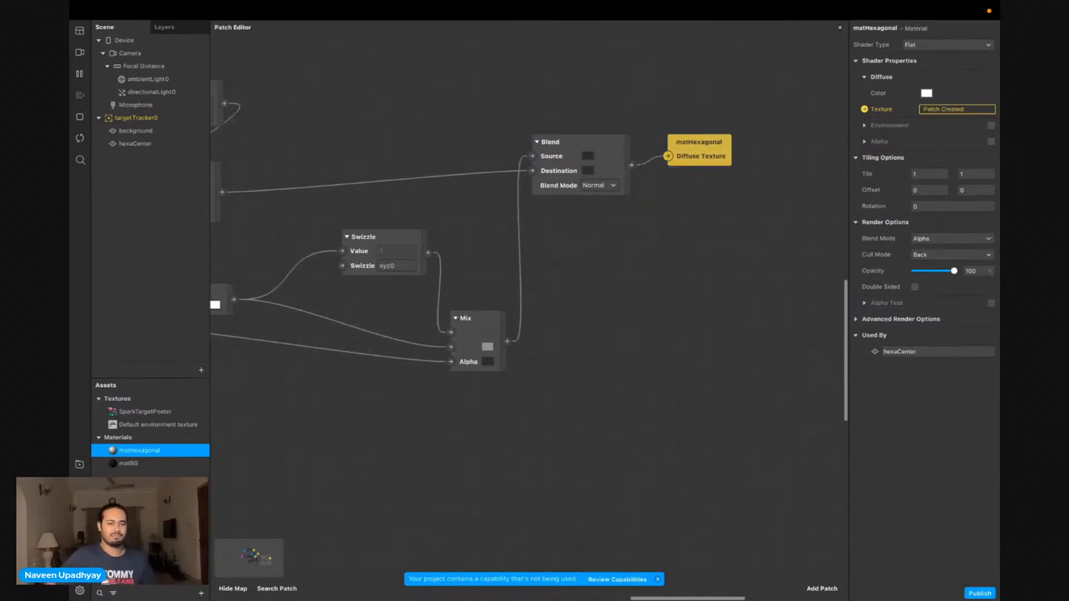
# Connect the Pulse patch's Turned Off output to the Reset input of the Animation driving the hexagon's scale
pyautogui.hscroll(-10, 315, 445)
pyautogui.scroll(10, 320, 443)
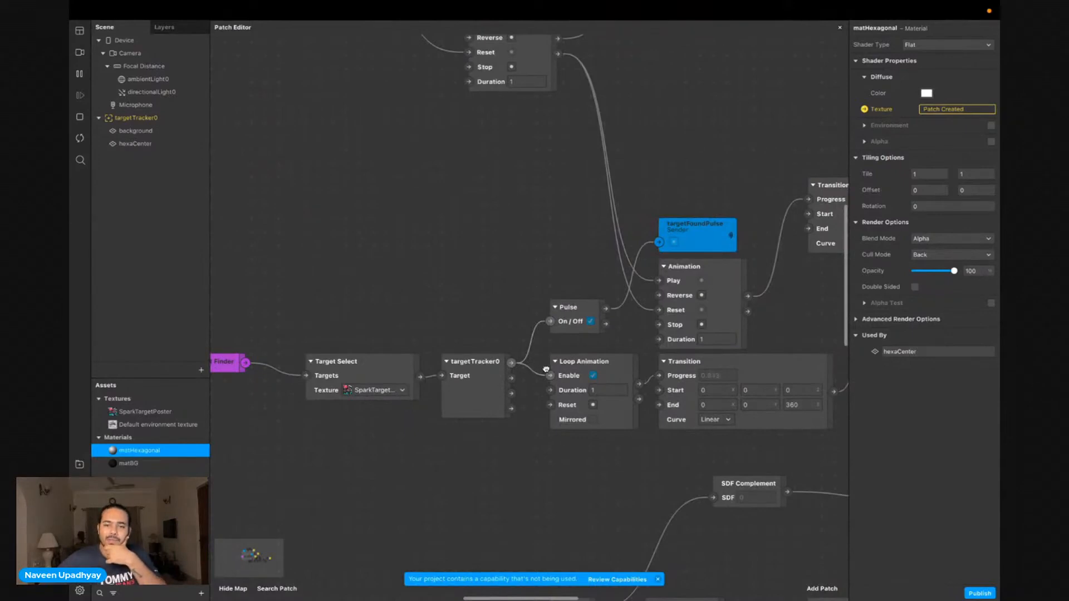
pyautogui.click(583, 319)
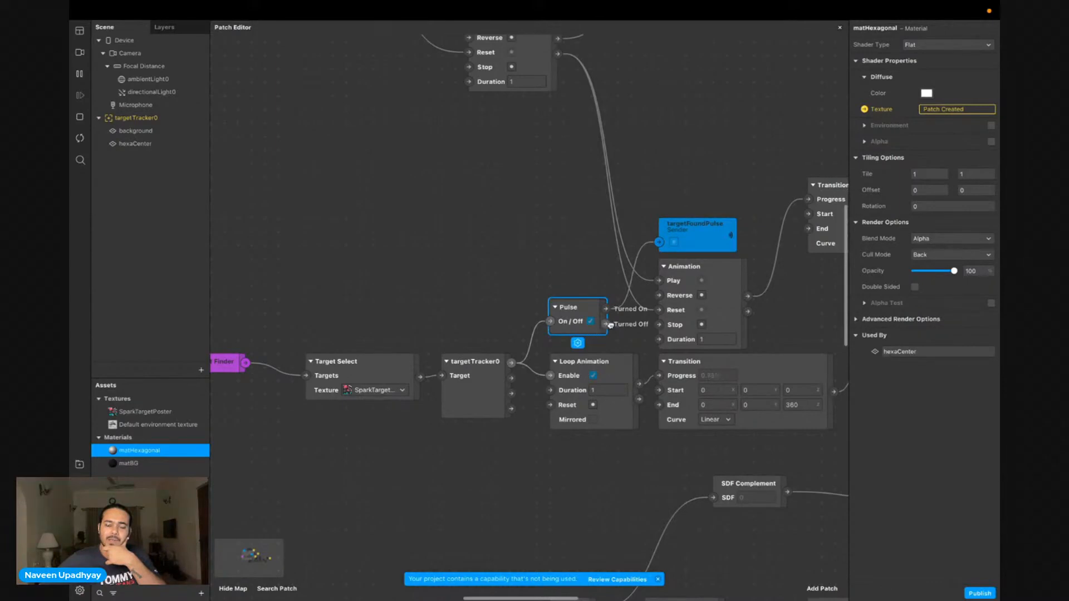
pyautogui.moveTo(611, 325); pyautogui.dragTo(659, 310)
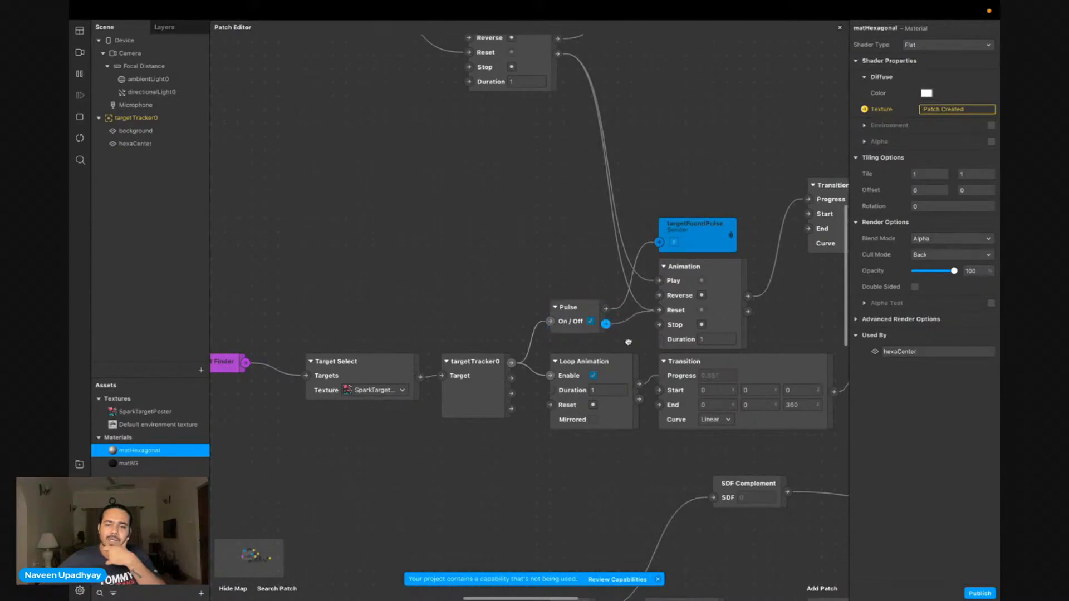
# Connect Pulse's Turned Off output to the background Animation's Reset in place of targetFoundPulse, and move the Pulse patch above targetTracker0
pyautogui.hscroll(10, 628, 340)
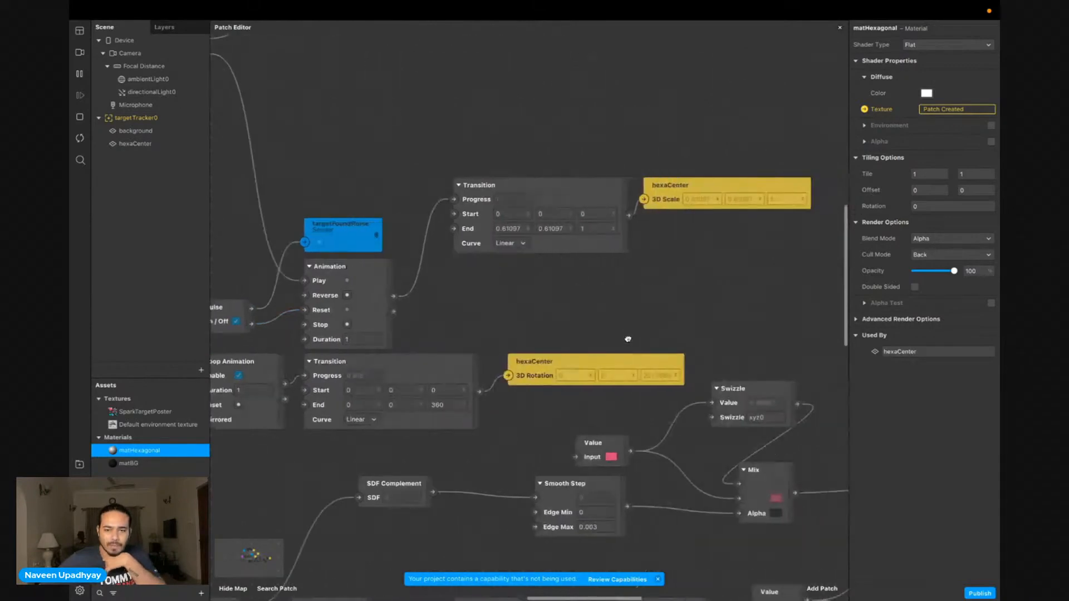
pyautogui.hscroll(-8, 656, 337)
pyautogui.scroll(5, 656, 337)
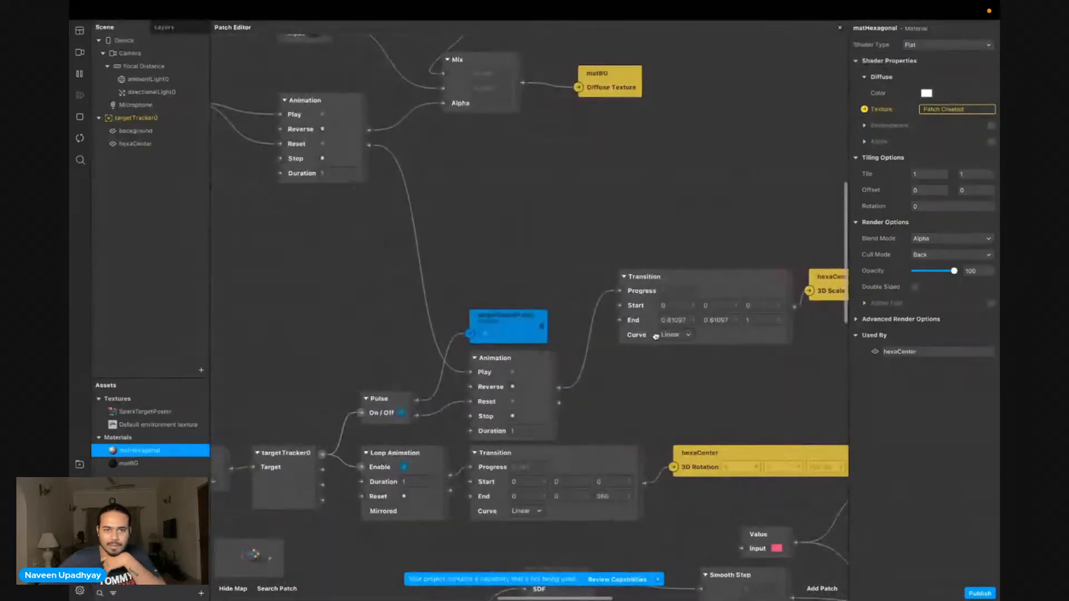
pyautogui.hscroll(-2, 655, 337)
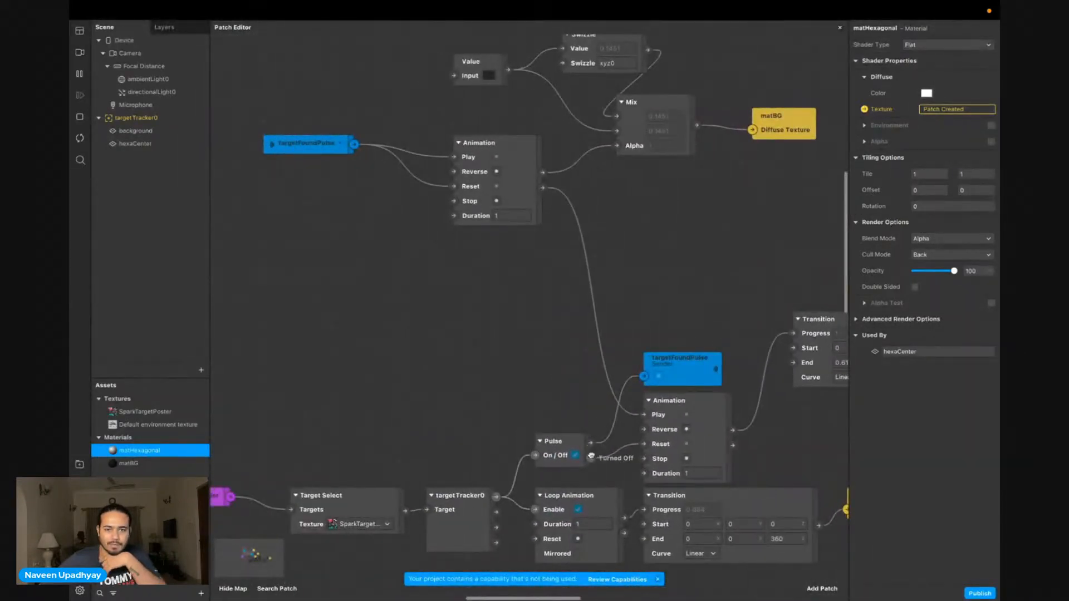
pyautogui.scroll(-1, 591, 456)
pyautogui.moveTo(591, 456); pyautogui.dragTo(452, 186)
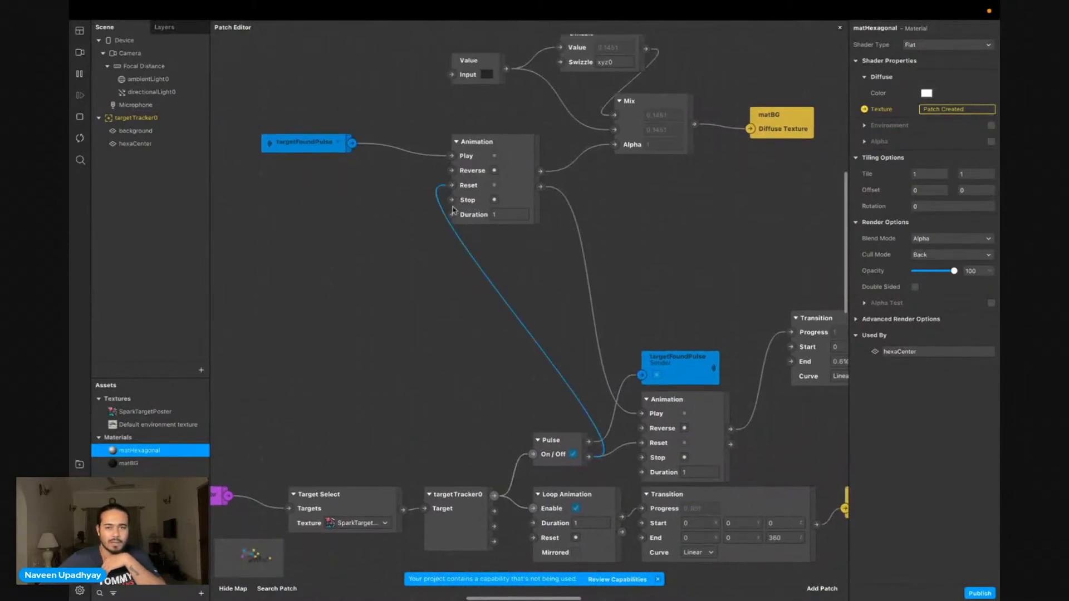
pyautogui.moveTo(578, 450); pyautogui.dragTo(489, 422)
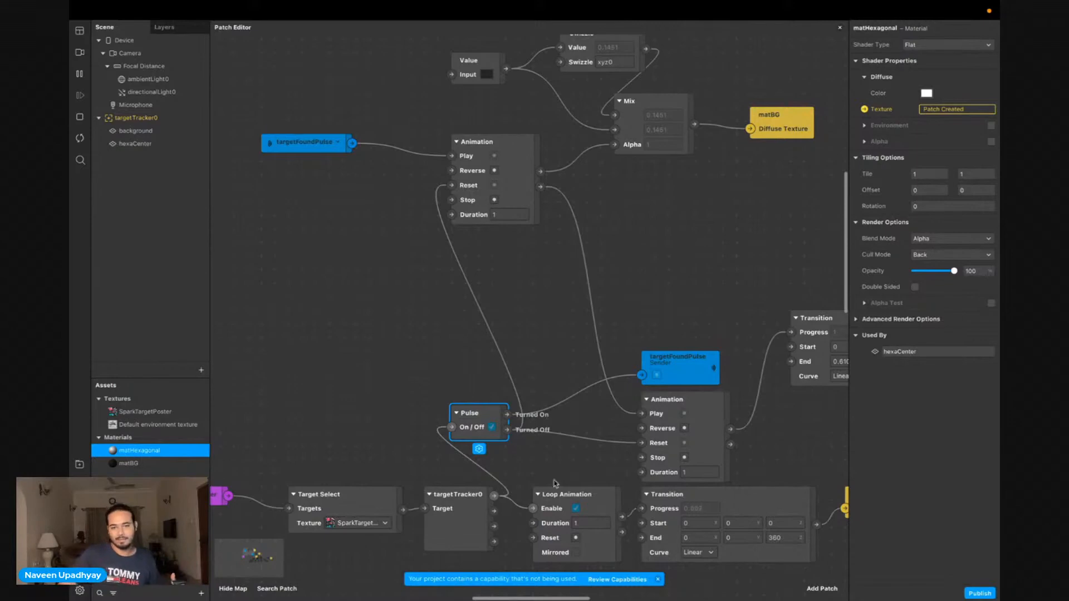
pyautogui.click(489, 497)
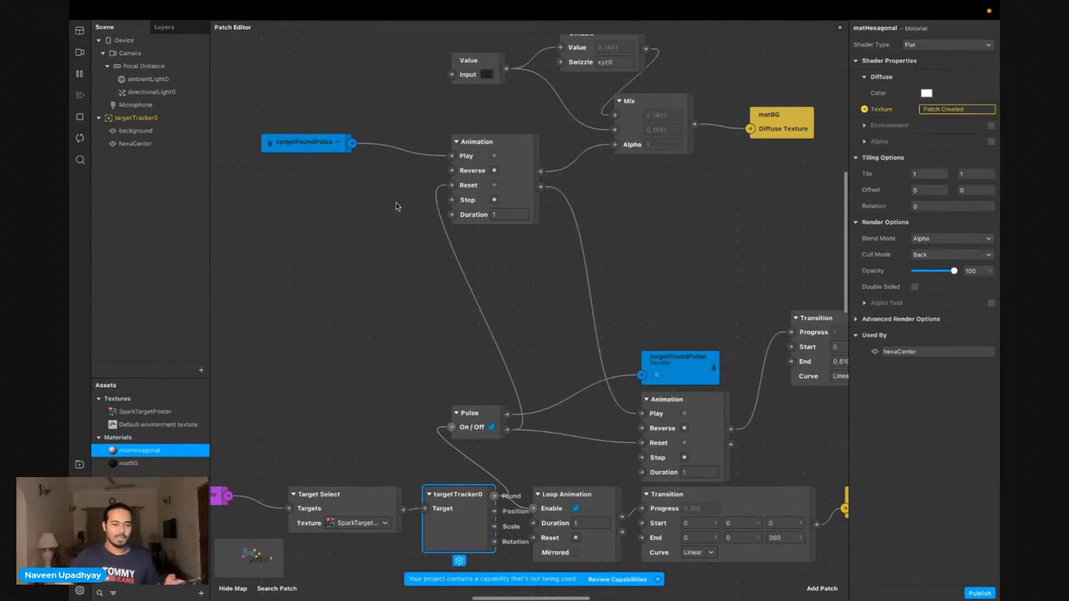
# Send the effect to the connected iPhone 13 Pro for testing
pyautogui.click(79, 486)
pyautogui.click(269, 441)
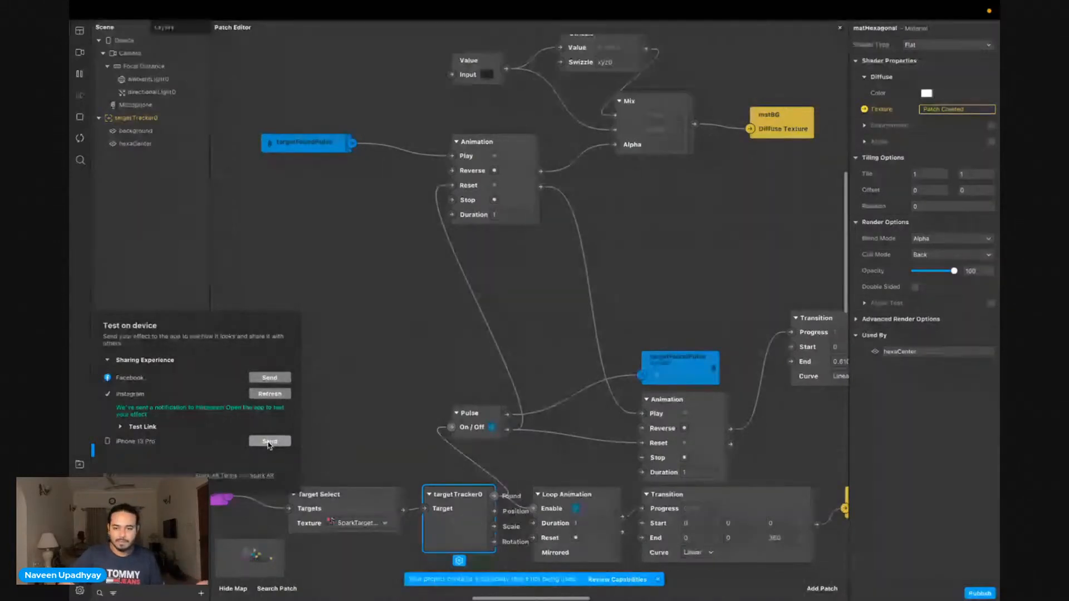
# Set the duration of the Loop Animation driving the hexagon's rotation to 5
pyautogui.hscroll(2, 684, 480)
pyautogui.scroll(-3, 684, 480)
pyautogui.doubleClick(524, 477)
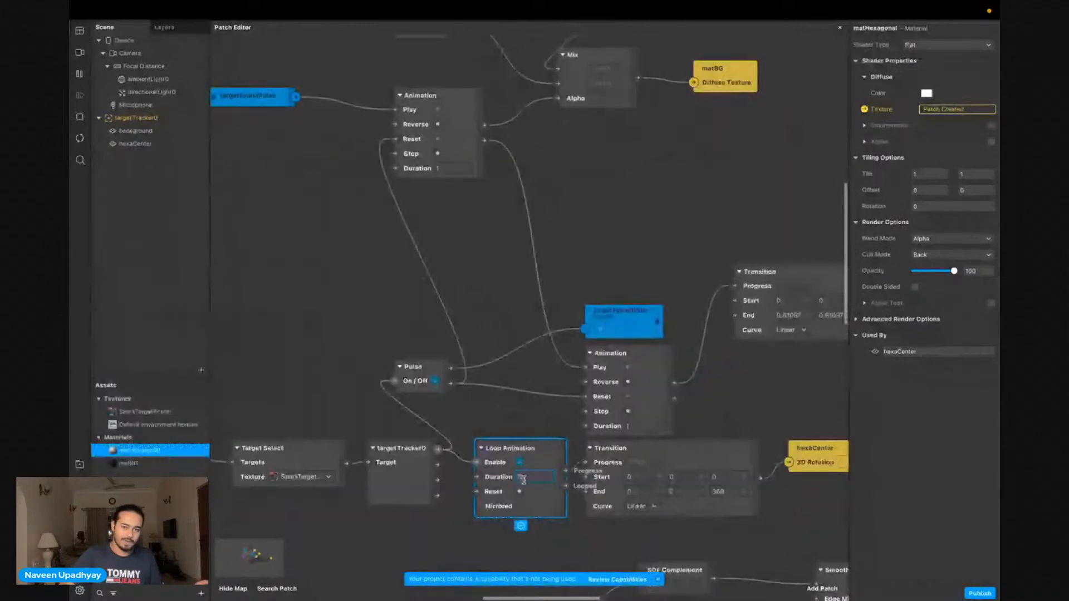
pyautogui.click(368, 548)
# Resend the effect with the slower rotation to the iPhone 13 Pro and close the device testing options
pyautogui.click(80, 485)
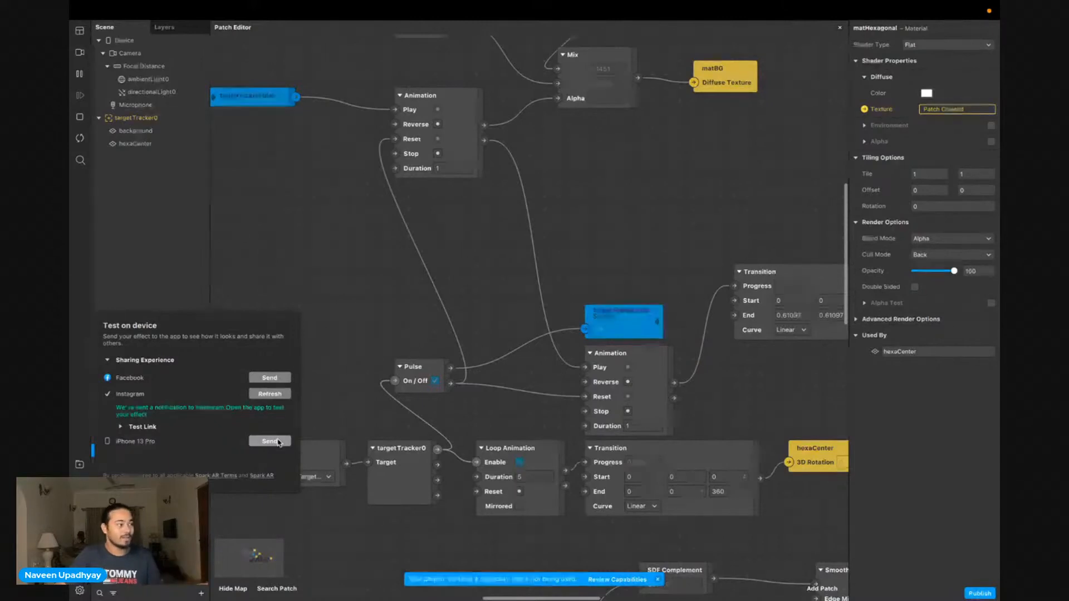
pyautogui.moveTo(659, 5)
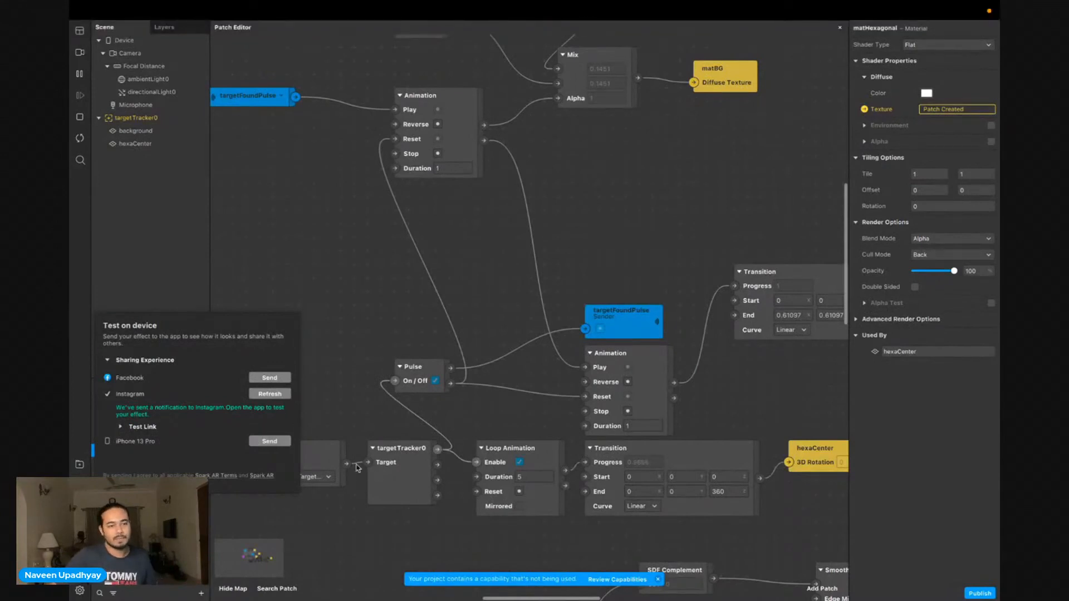
pyautogui.click(383, 350)
# Shrink the patch editor to bring back the viewport, and show the SparkTargetPoster texture's properties
pyautogui.scroll(-5, 368, 367)
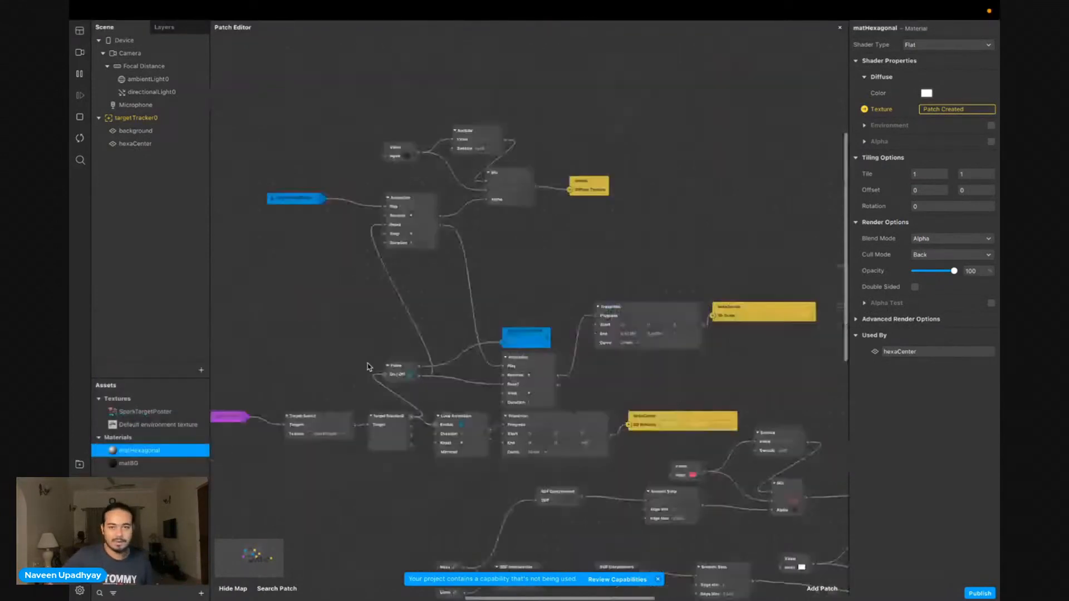
pyautogui.hscroll(7, 369, 368)
pyautogui.hscroll(-6, 365, 408)
pyautogui.scroll(-2, 365, 408)
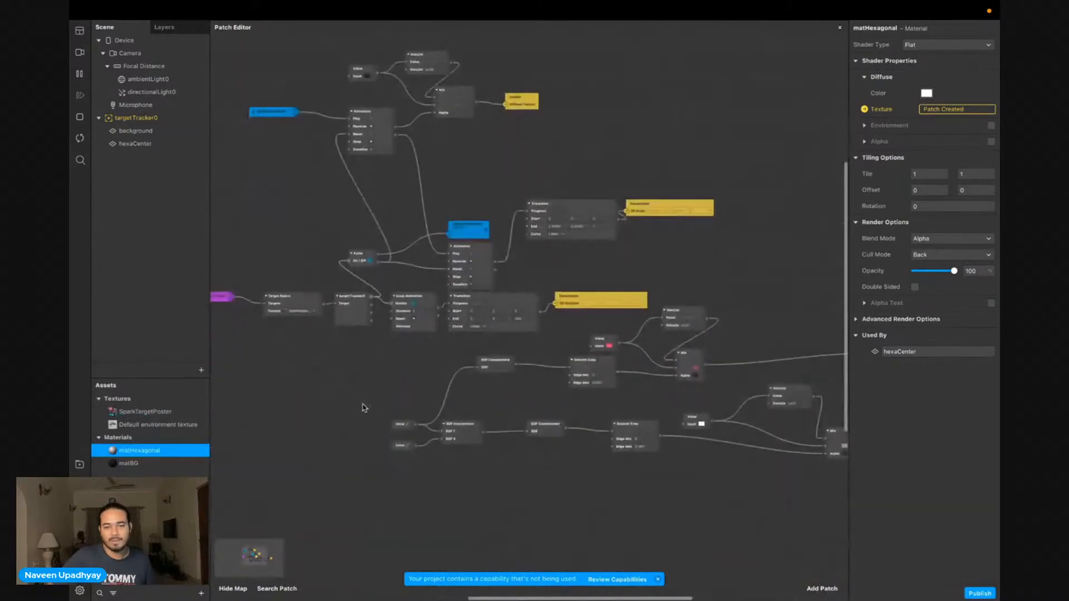
pyautogui.moveTo(608, 22)
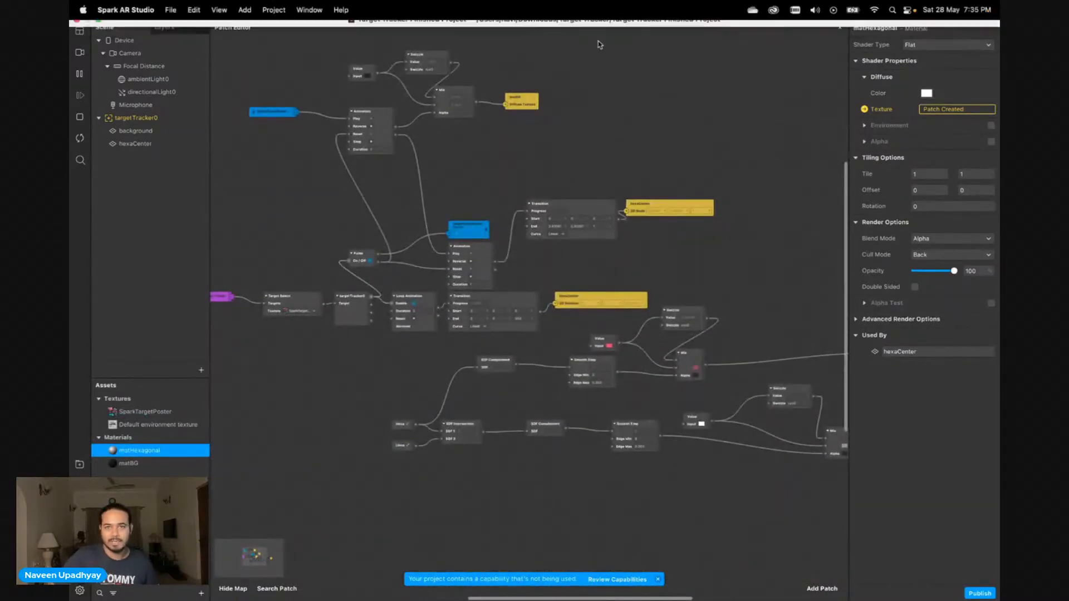
pyautogui.moveTo(592, 51); pyautogui.dragTo(582, 344)
pyautogui.click(133, 413)
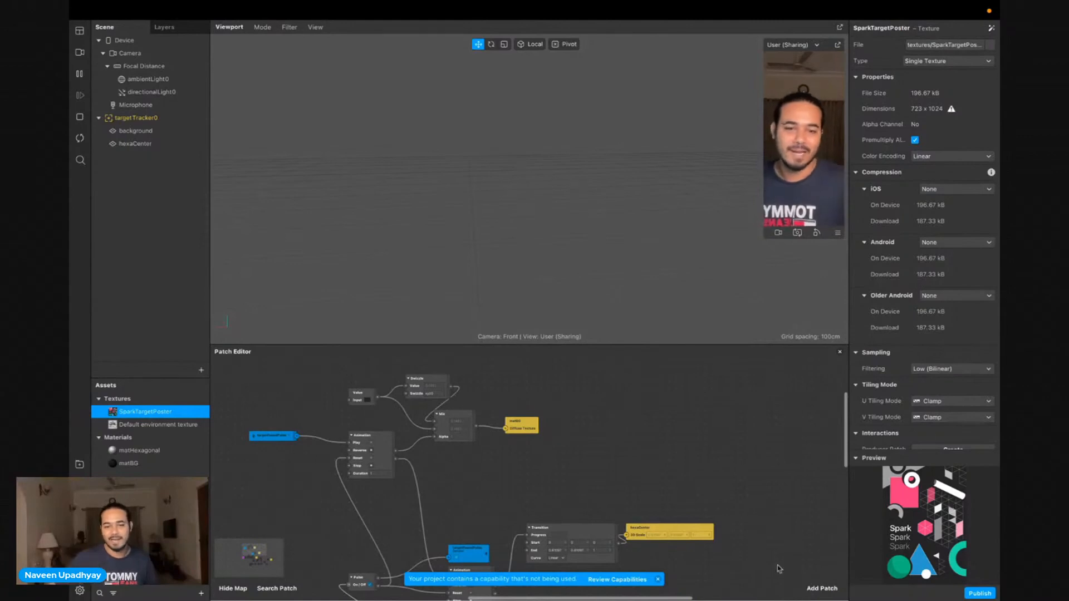
# Move the hexaCenter 3D Scale patch slightly farther from its Transition patch
pyautogui.moveTo(664, 537)
pyautogui.mouseDown()
pyautogui.moveTo(700, 540)
pyautogui.moveTo(678, 539)
pyautogui.mouseUp()
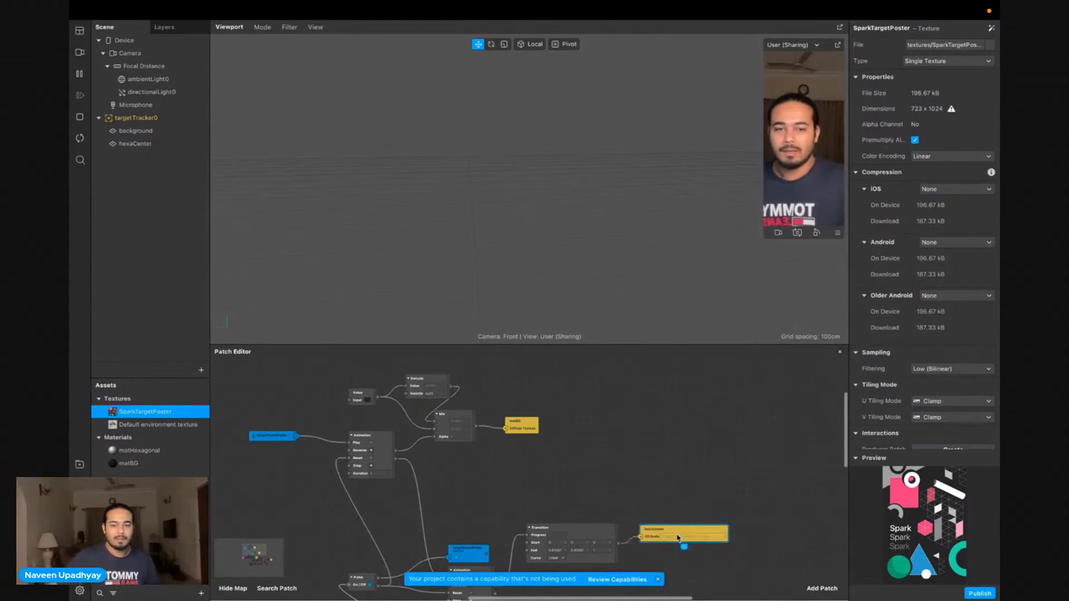
pyautogui.scroll(-2, 576, 539)
pyautogui.hscroll(-1, 577, 540)
pyautogui.scroll(-1, 576, 539)
pyautogui.hscroll(-1, 577, 540)
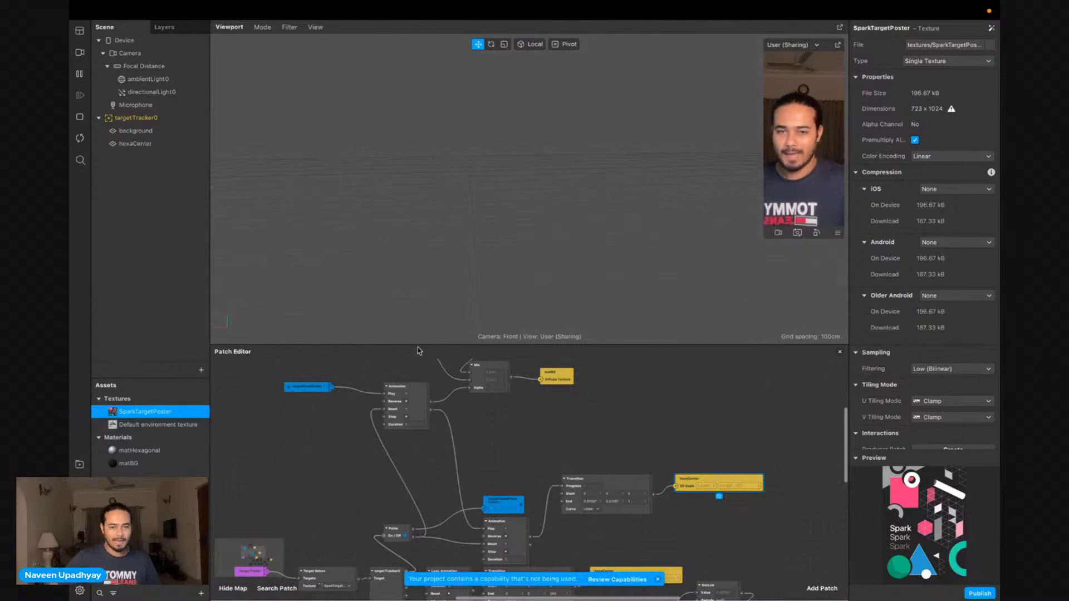
# Enlarge the patch editor and look over the SDF Intersection, SDF Complement and Smooth Step chain
pyautogui.moveTo(420, 351); pyautogui.dragTo(420, 239)
pyautogui.hscroll(-5, 420, 370)
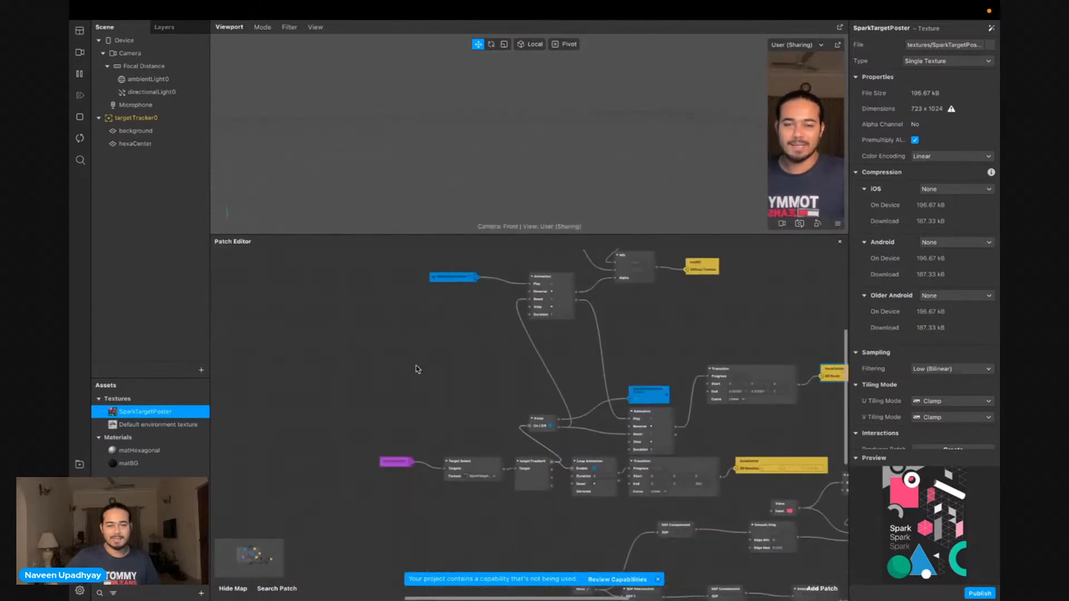
pyautogui.scroll(1, 416, 369)
pyautogui.scroll(5, 523, 368)
pyautogui.hscroll(-15, 524, 368)
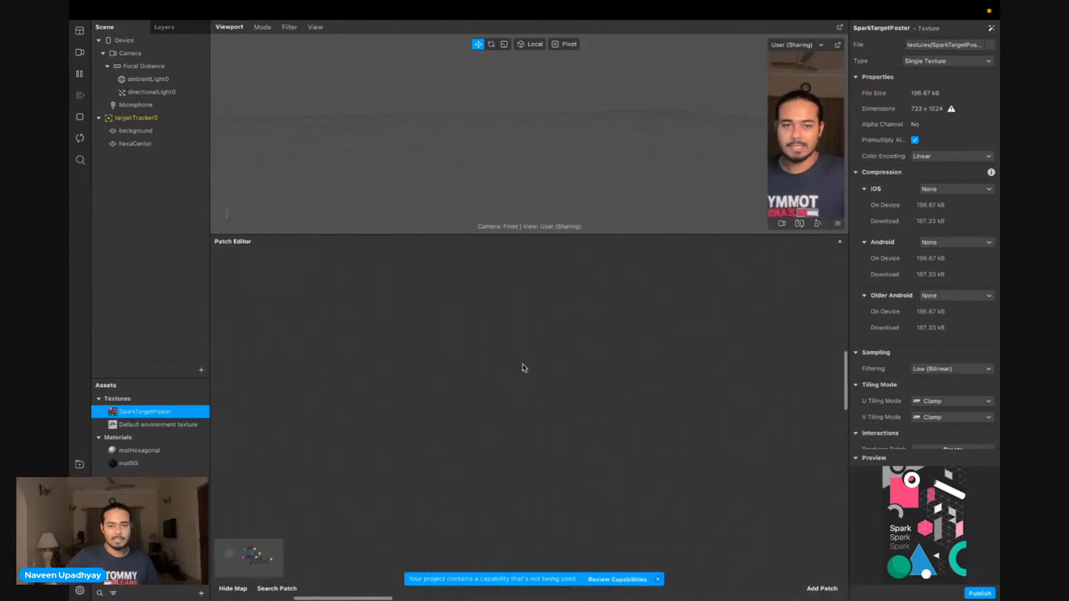
pyautogui.click(257, 563)
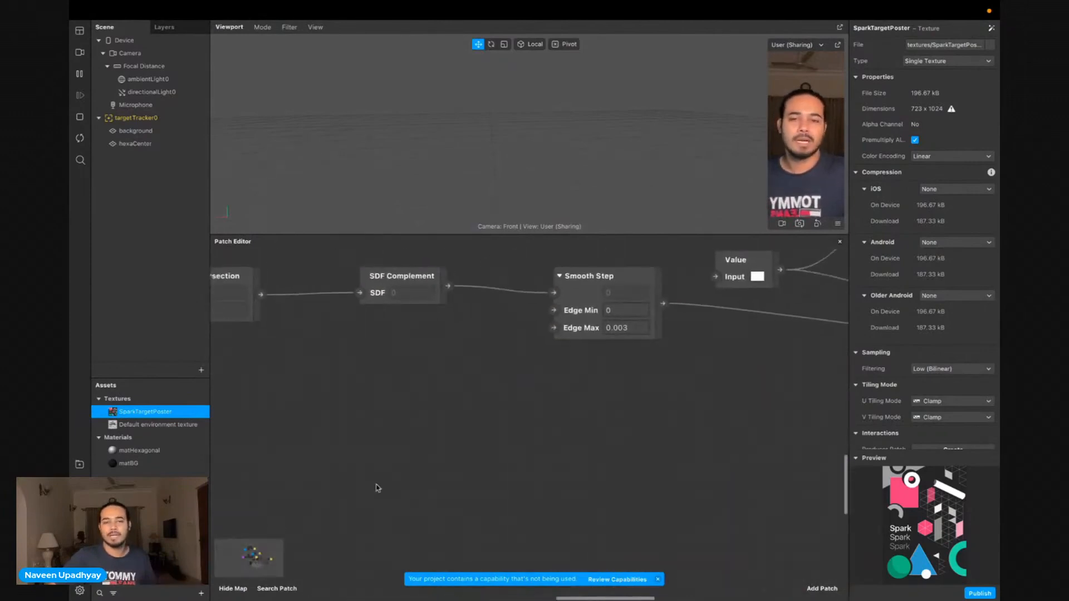
pyautogui.hscroll(-3, 390, 489)
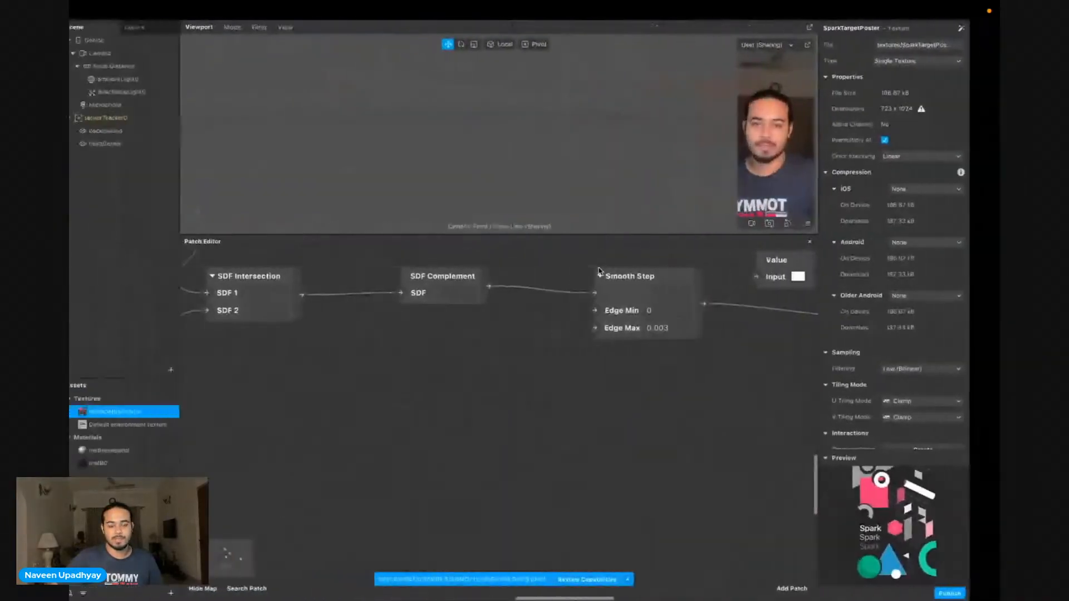
# Switch to Chrome, open Pinterest in a new tab and activate its search
pyautogui.hotkey('ctrl', 'Right')
pyautogui.click(614, 214)
pyautogui.press('Escape')
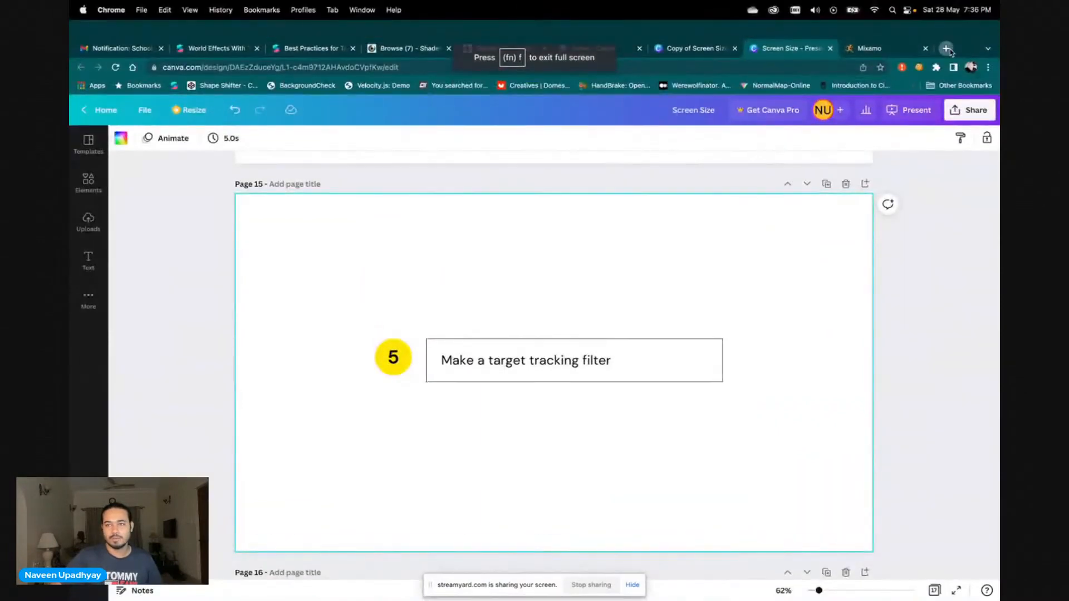
pyautogui.click(946, 49)
pyautogui.write('pintrest')
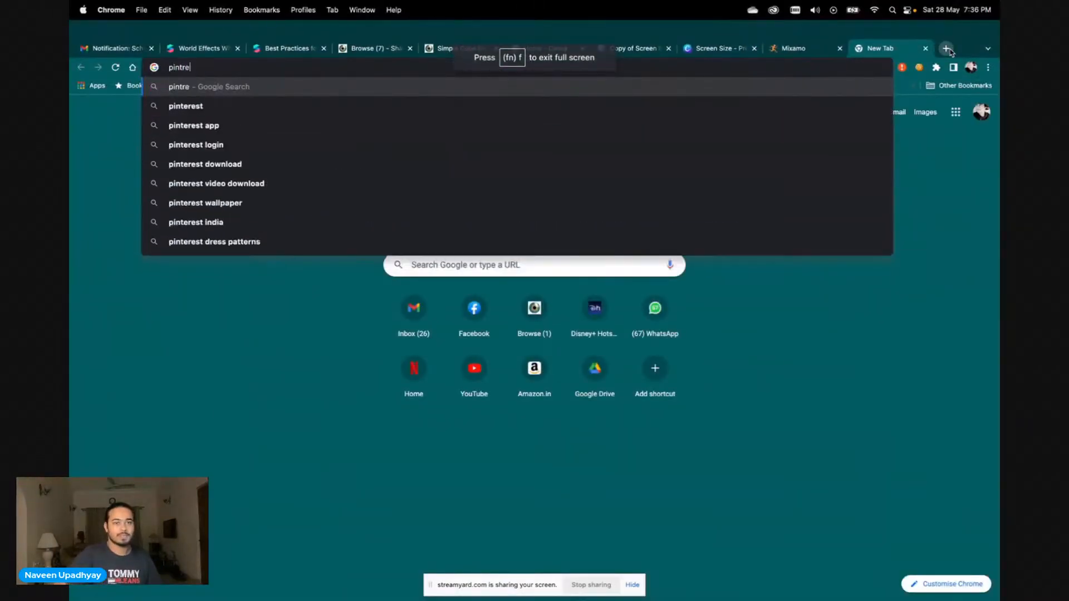
pyautogui.press('Return')
pyautogui.click(205, 234)
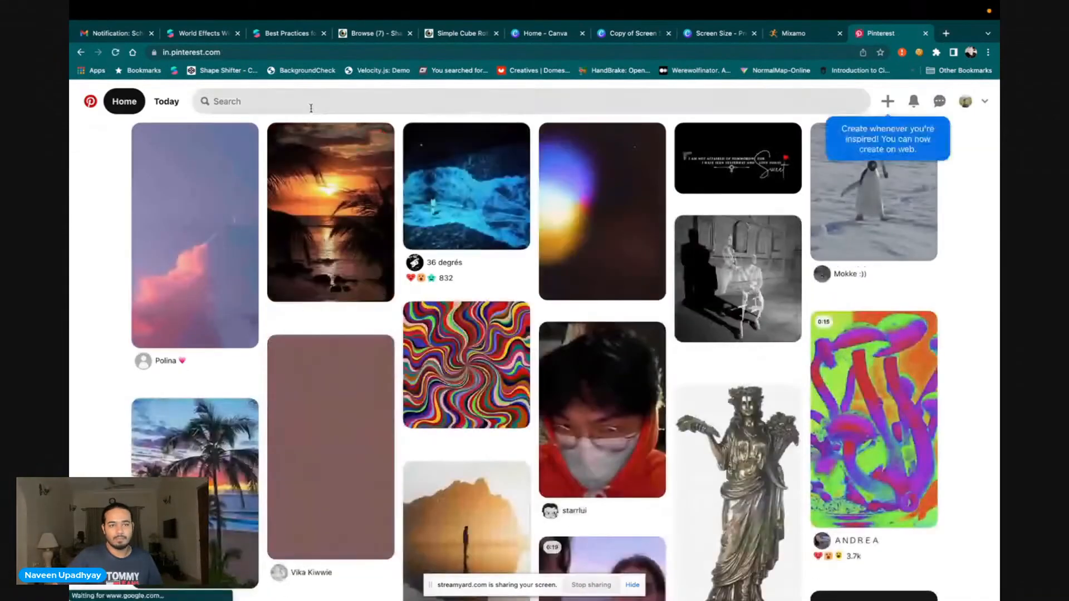
pyautogui.click(311, 107)
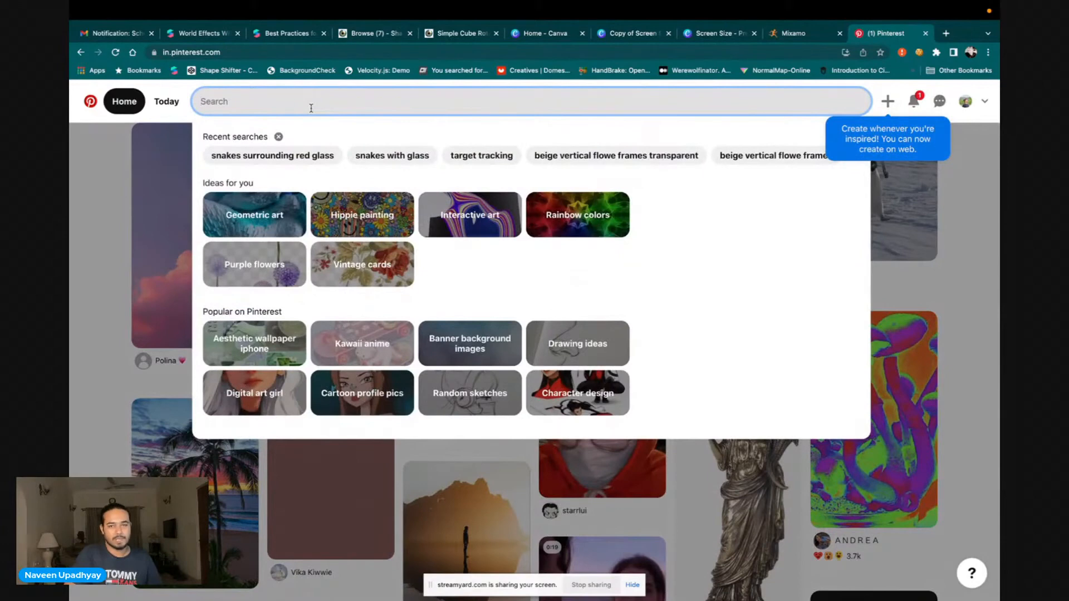
pyautogui.write('geo')
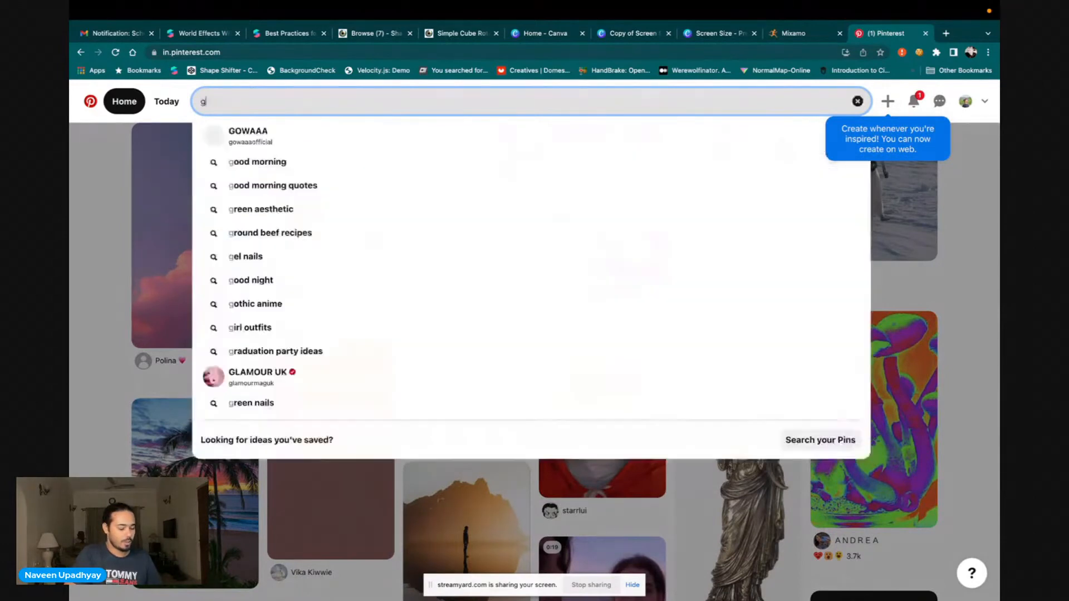
pyautogui.press('BackSpace')
pyautogui.press('BackSpace')
pyautogui.press('BackSpace')
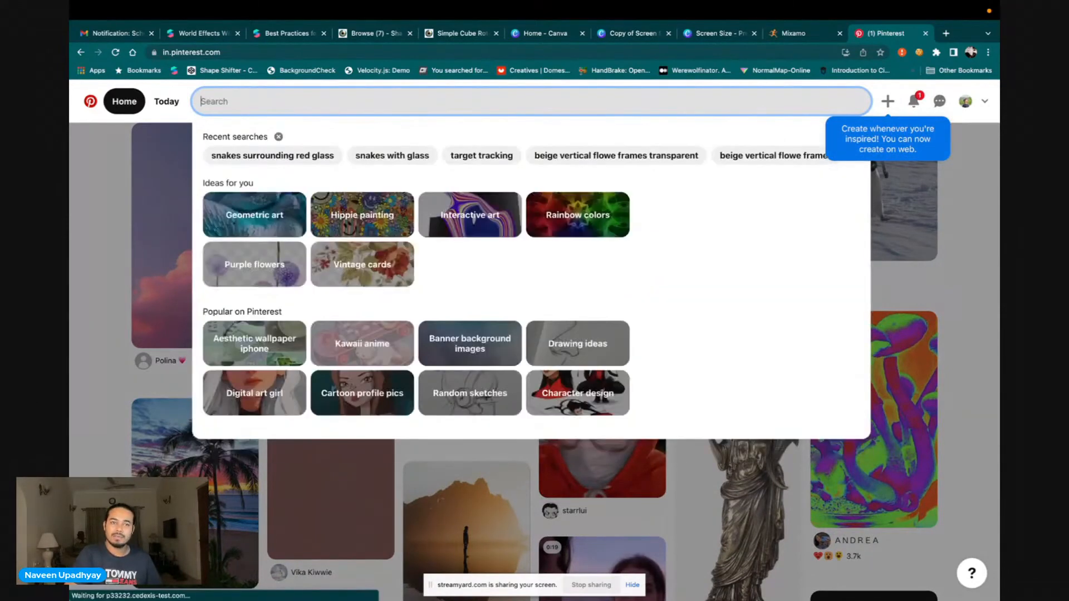
# Search Pinterest for "abtract shapes"
pyautogui.write('abtrac')
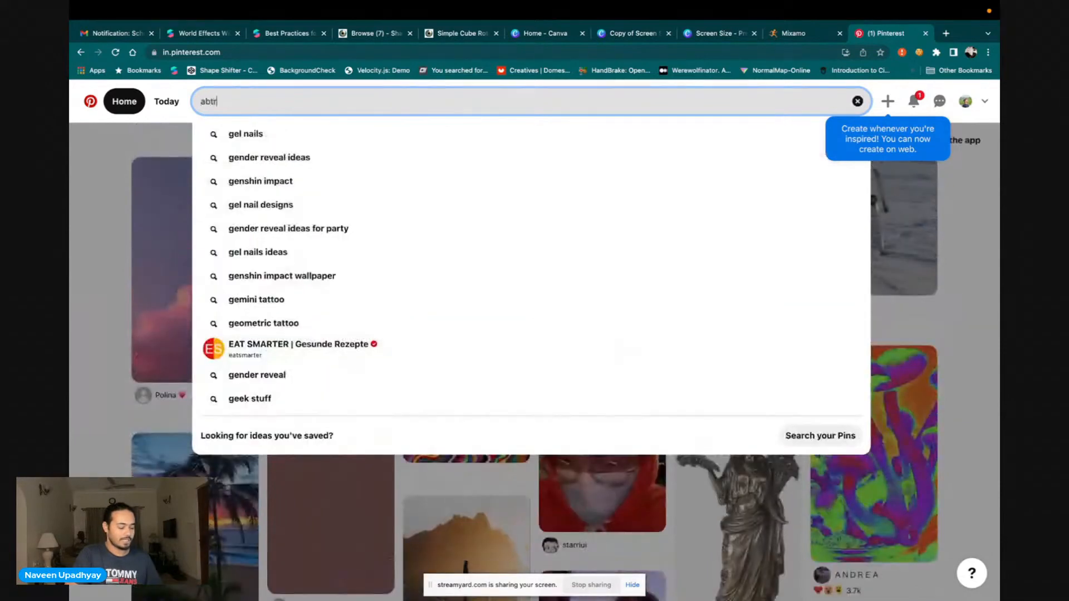
pyautogui.write('t shapes')
pyautogui.press('Return')
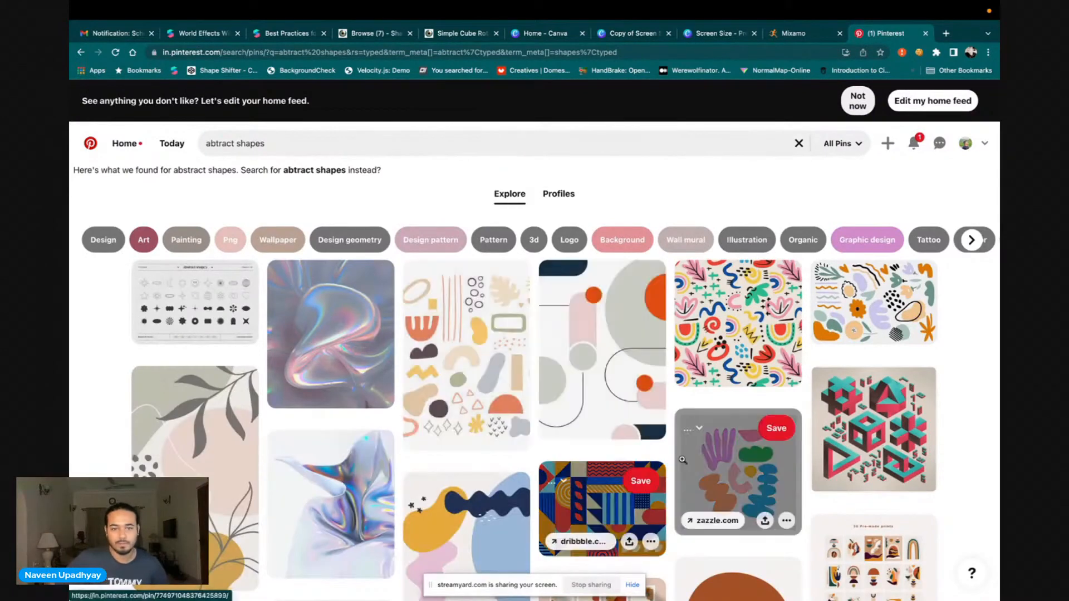
# Open the Design Bundles pin of pastel abstract shapes and brush strokes from the search results
pyautogui.scroll(-1, 552, 446)
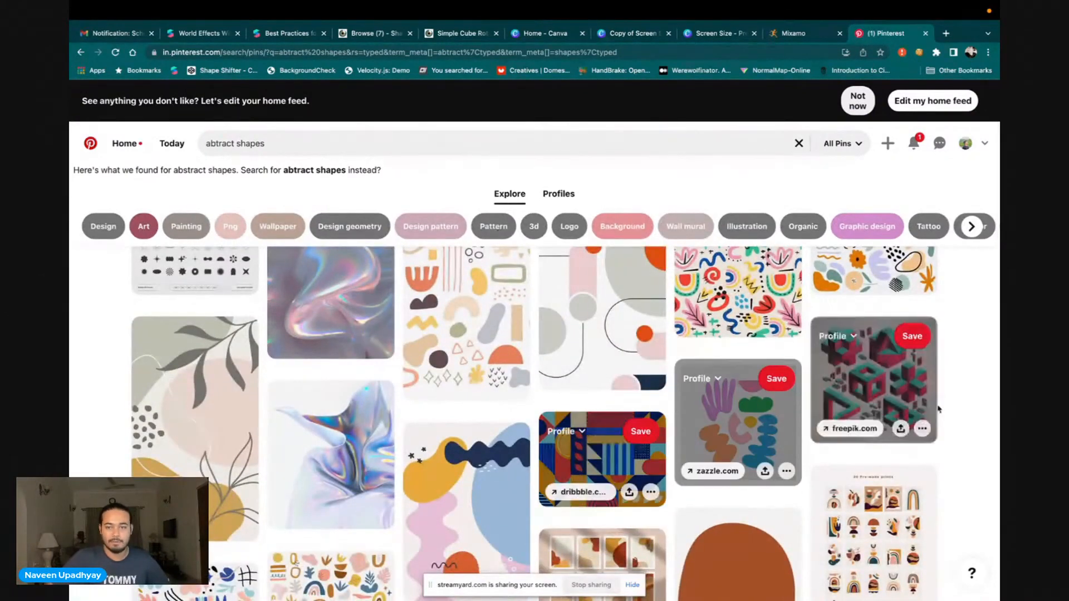
pyautogui.scroll(1, 332, 395)
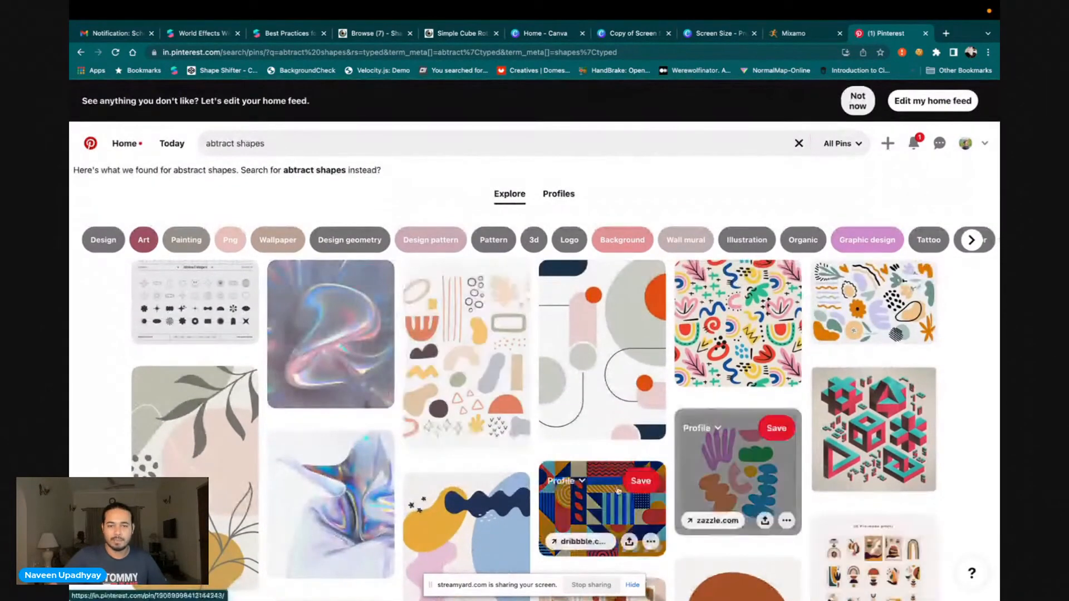
pyautogui.click(477, 372)
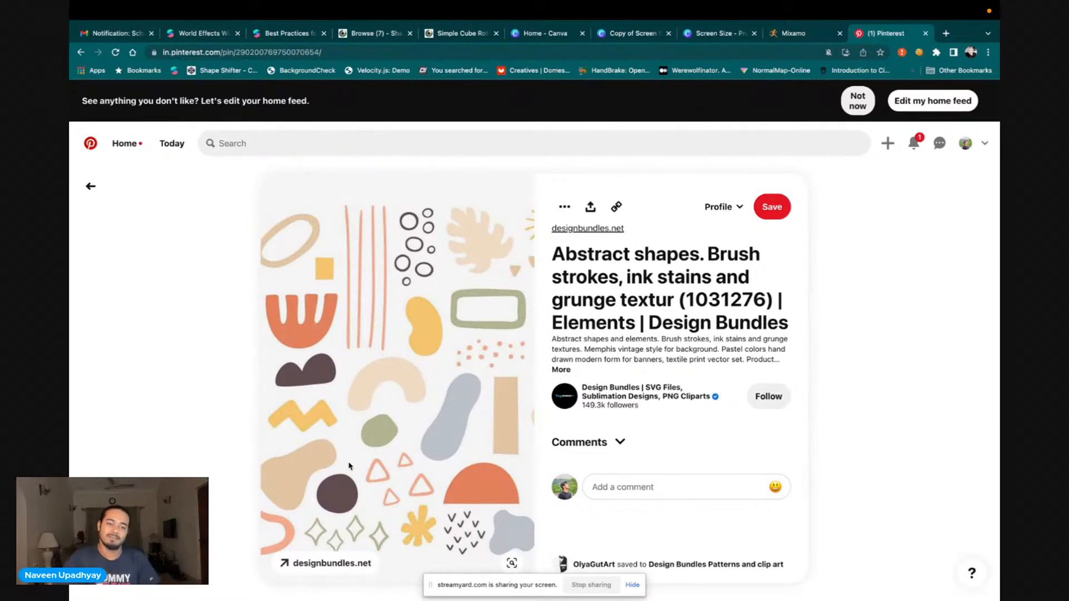
# Return to the abstract shapes search results and browse further through the pins for reference artwork
pyautogui.click(80, 52)
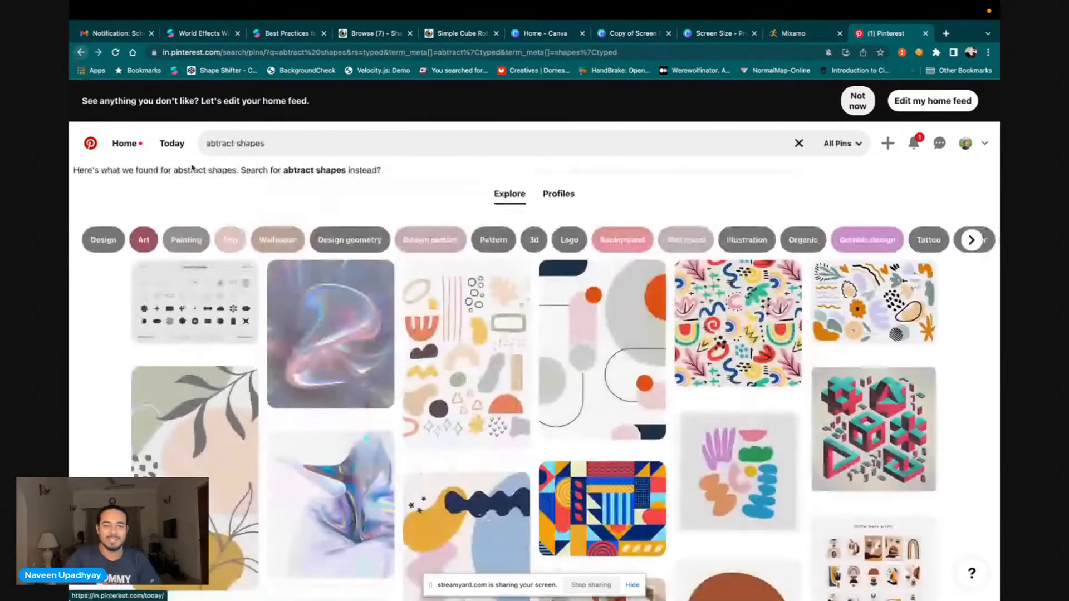
pyautogui.scroll(-3, 368, 383)
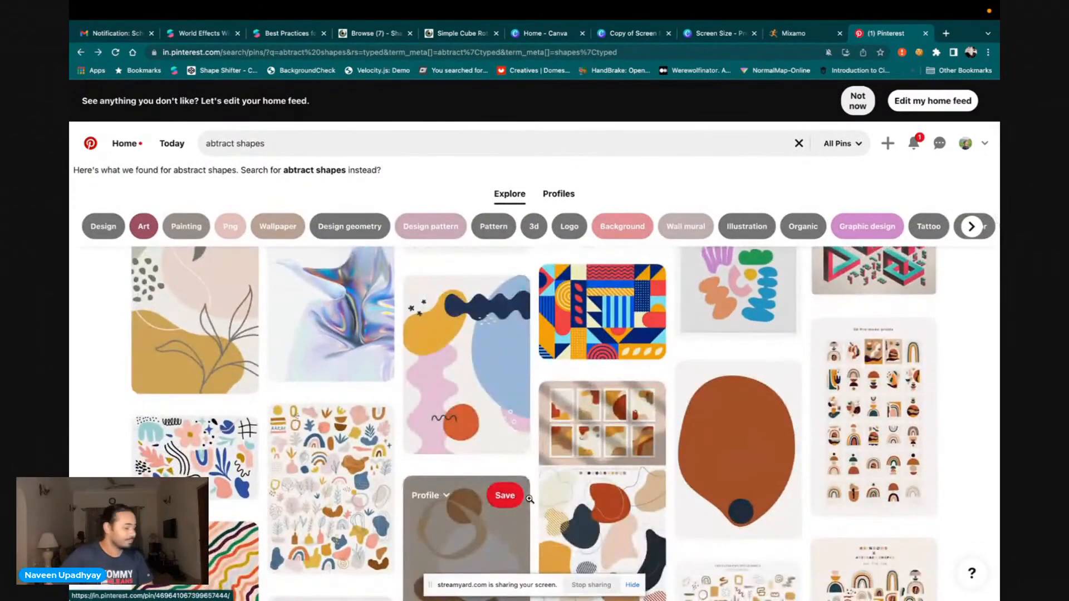
pyautogui.scroll(-2, 529, 499)
pyautogui.scroll(-2, 529, 499)
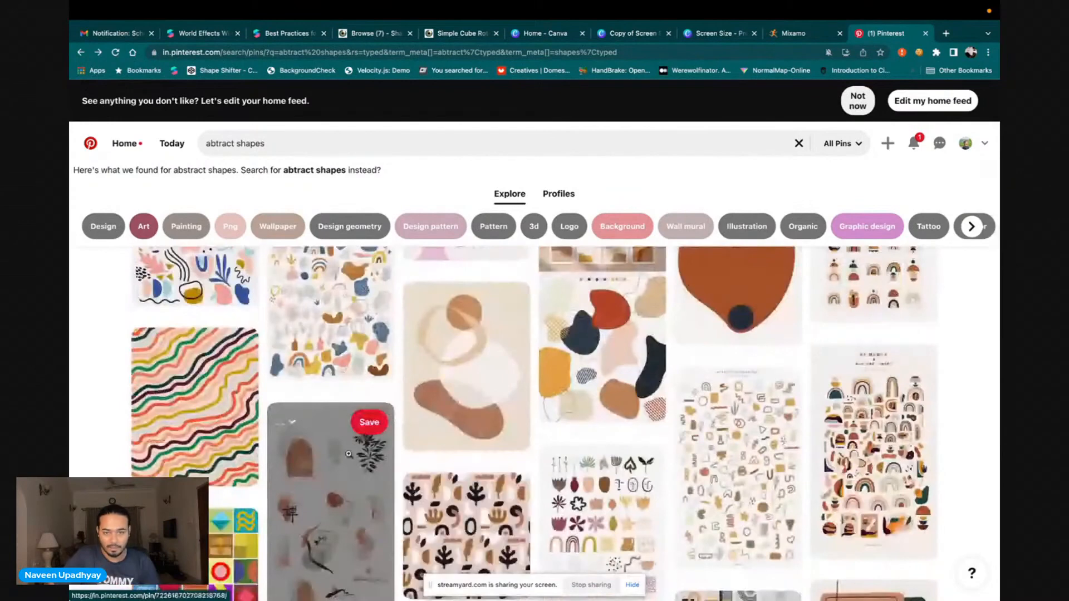
pyautogui.scroll(-2, 496, 474)
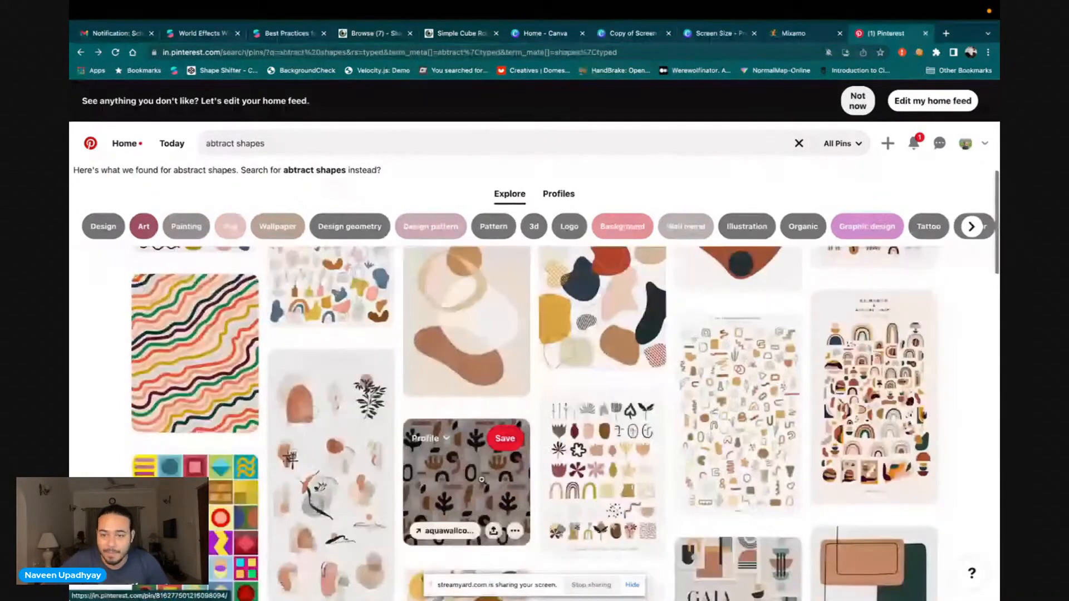
pyautogui.scroll(-10, 393, 480)
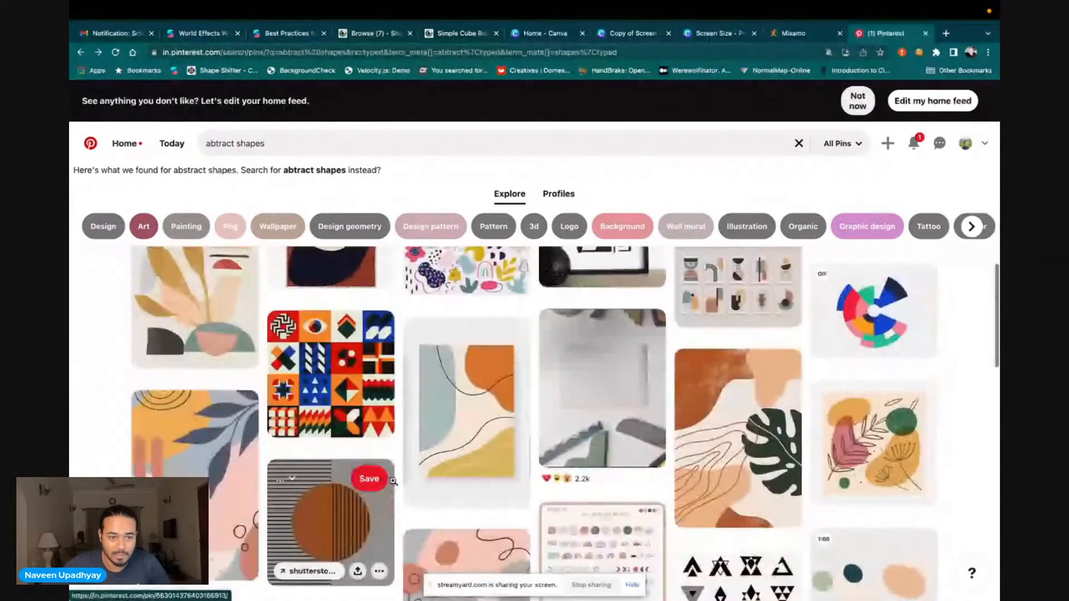
pyautogui.scroll(10, 393, 481)
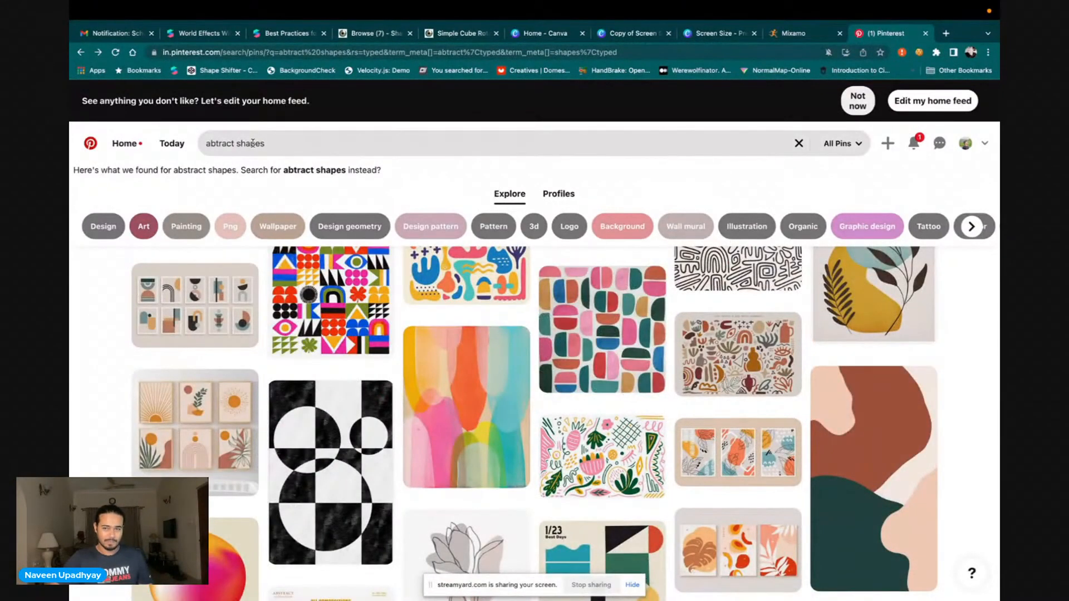
# Search Pinterest for "elephant sketch", browse the drawings and go back to the abstract shapes results
pyautogui.click(252, 143)
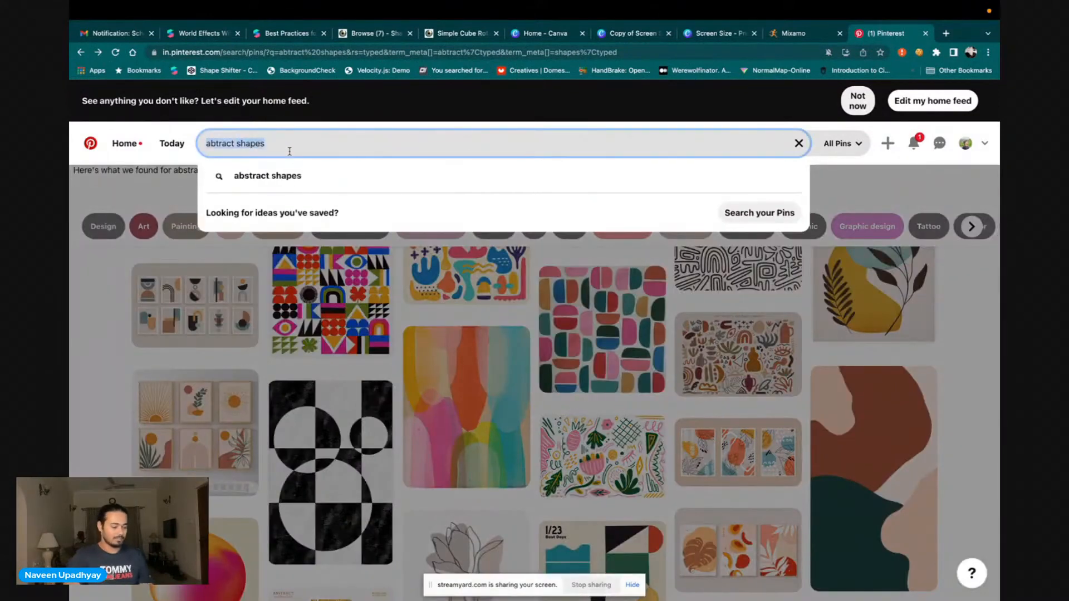
pyautogui.write('elephant ske')
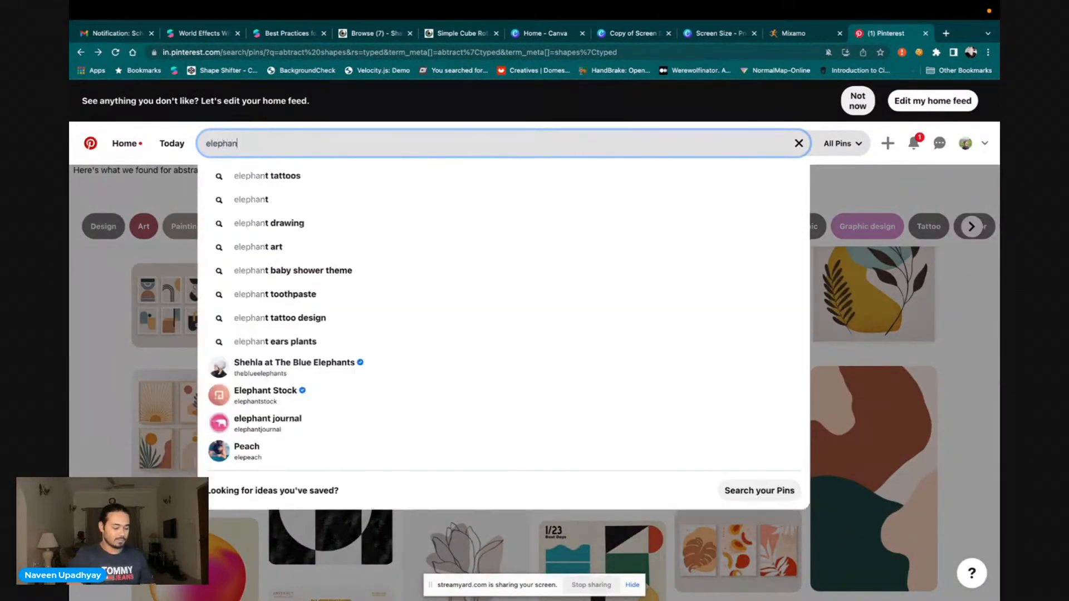
pyautogui.write('tch')
pyautogui.press('Return')
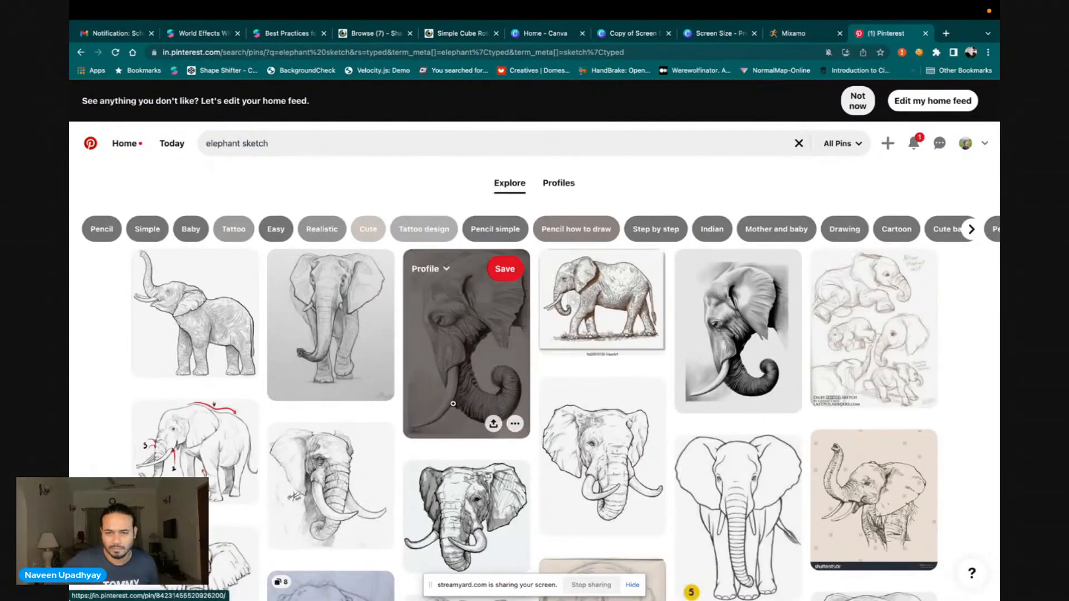
pyautogui.scroll(-2, 455, 408)
pyautogui.scroll(-6, 454, 408)
pyautogui.scroll(8, 453, 403)
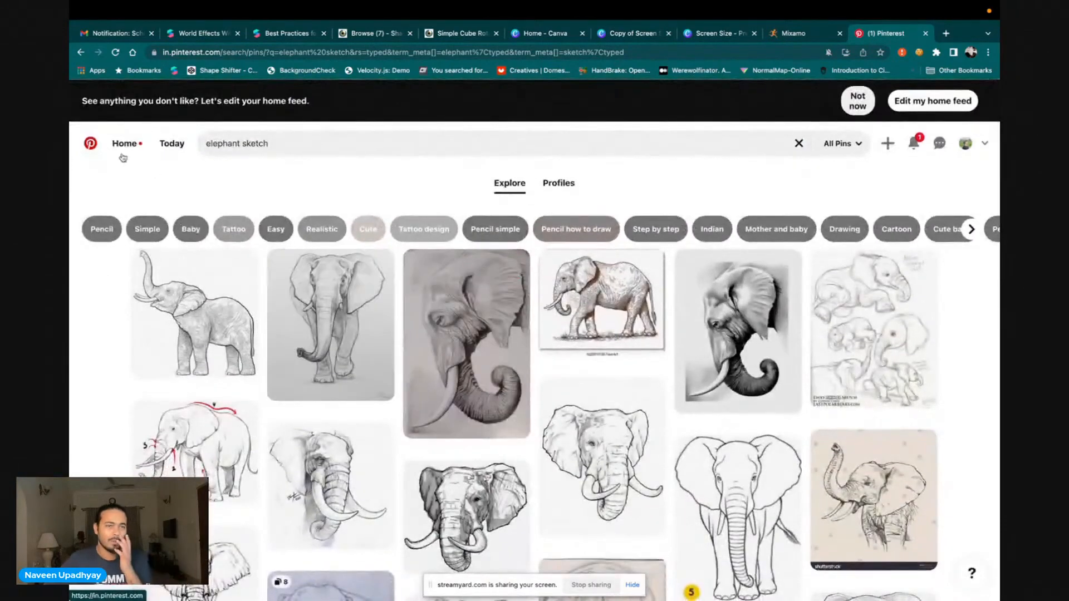
pyautogui.click(79, 51)
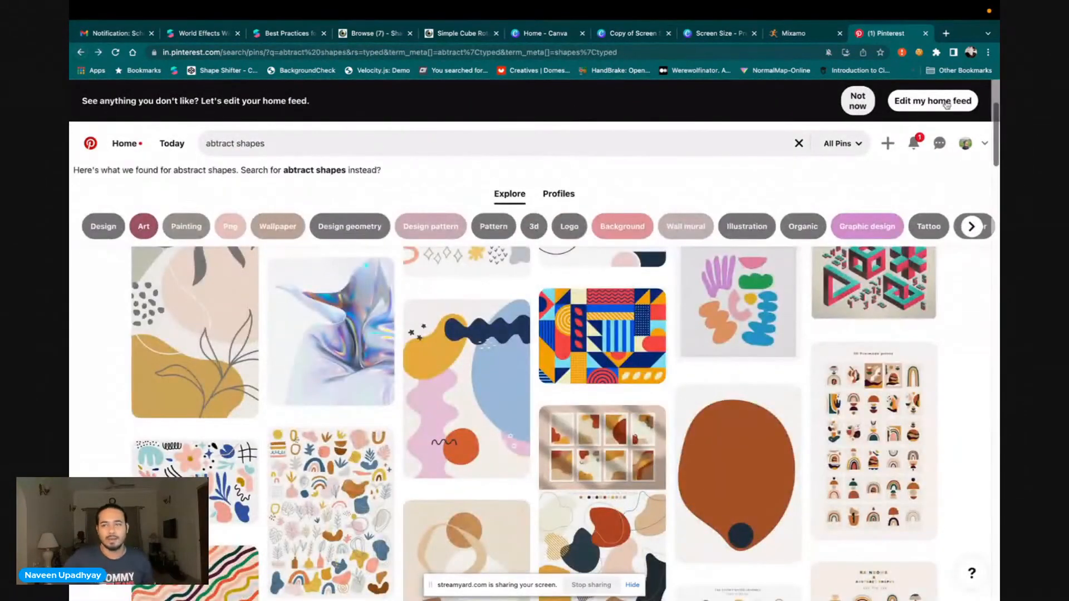
# Check the Screen Size presentation in Canva, switch back to Spark AR Studio and examine the whole patch graph
pyautogui.click(722, 34)
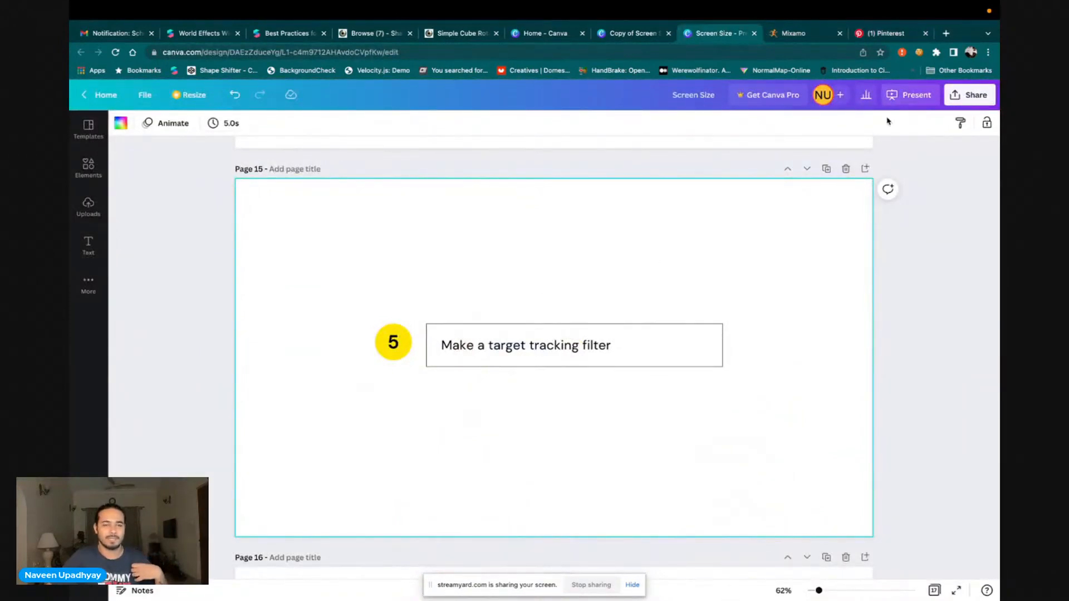
pyautogui.hotkey('ctrl', 'Left')
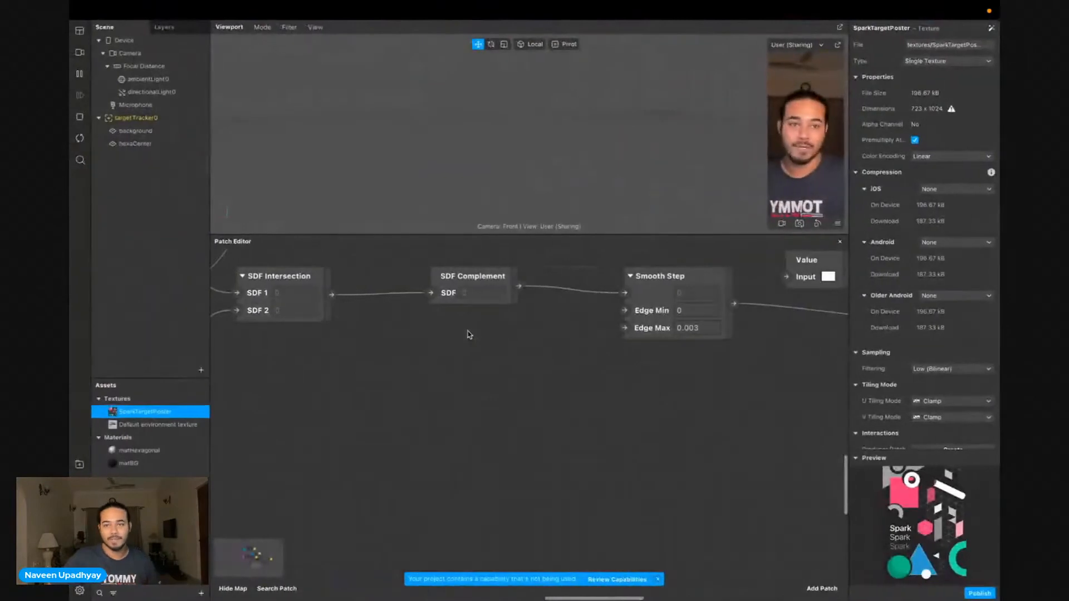
pyautogui.scroll(3, 372, 373)
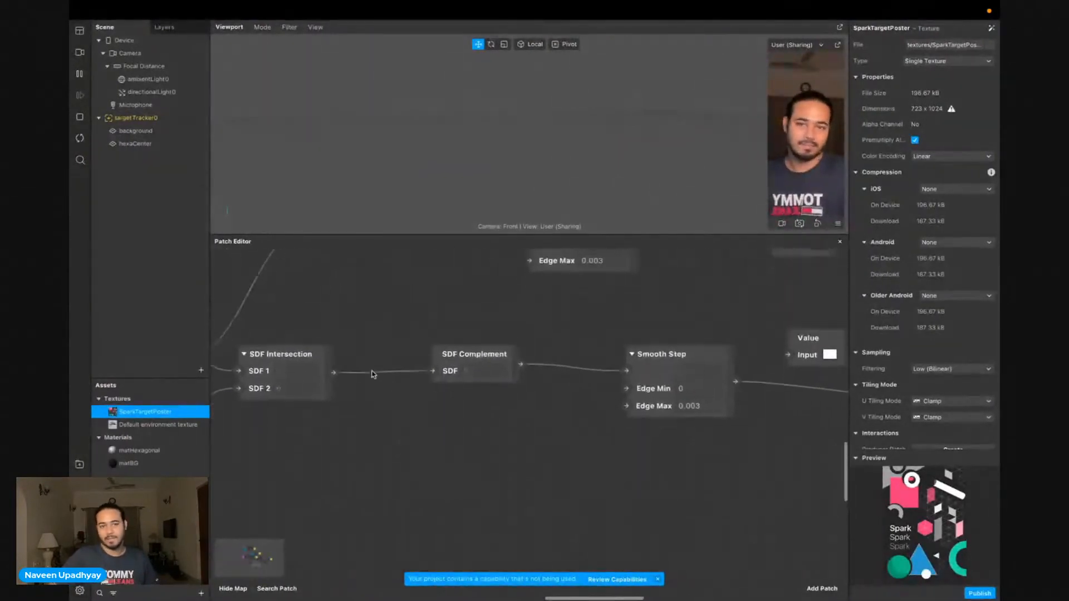
pyautogui.scroll(-1, 379, 373)
pyautogui.hscroll(-5, 379, 373)
pyautogui.scroll(-10, 379, 373)
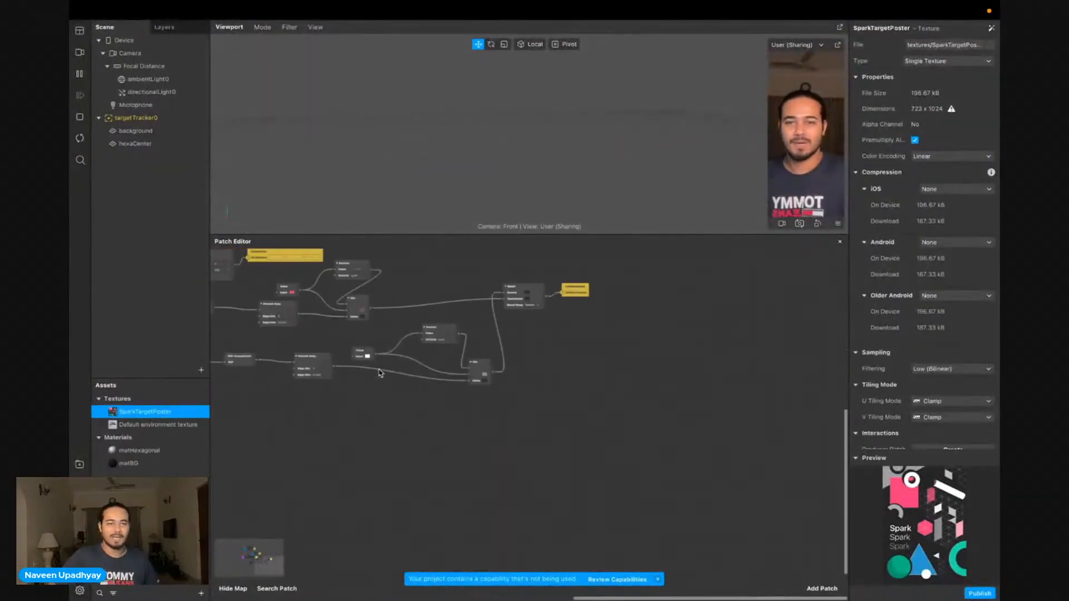
pyautogui.scroll(4, 380, 373)
pyautogui.scroll(-2, 379, 373)
pyautogui.hscroll(-1, 379, 373)
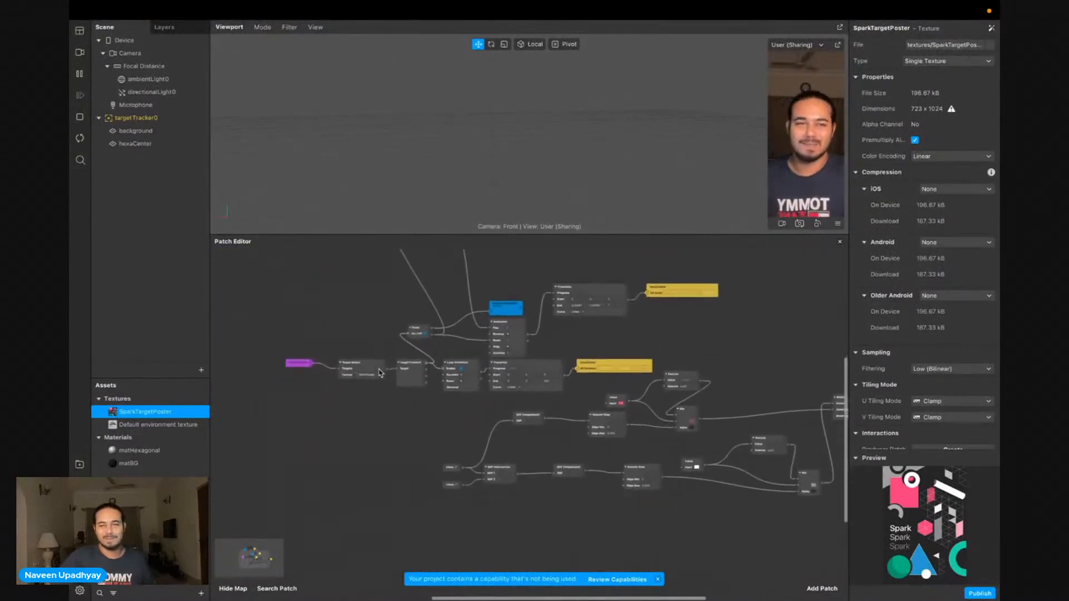
pyautogui.scroll(-1, 380, 373)
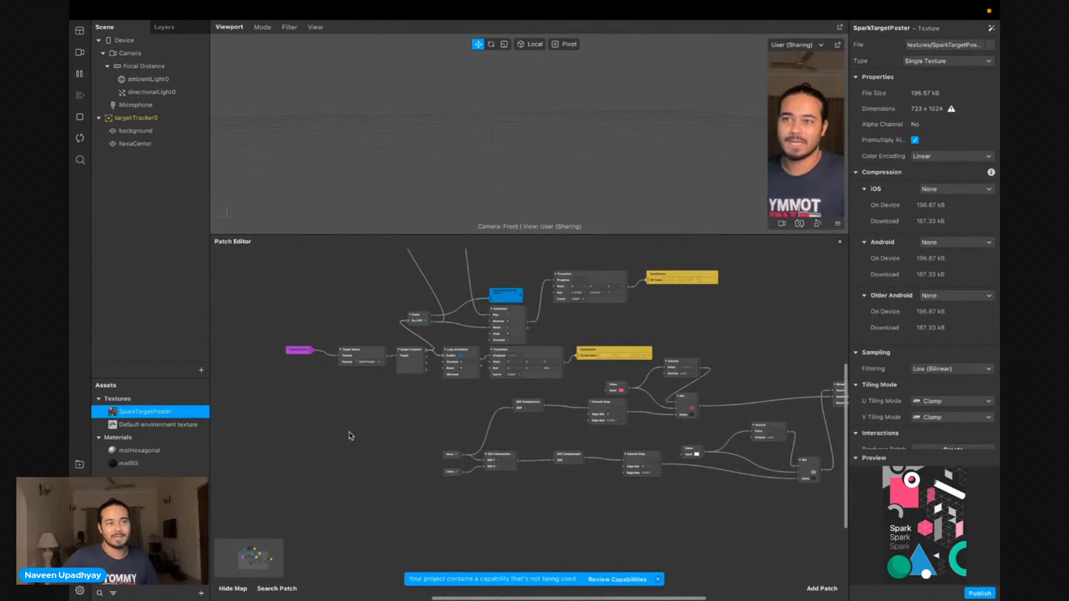
pyautogui.hscroll(3, 622, 466)
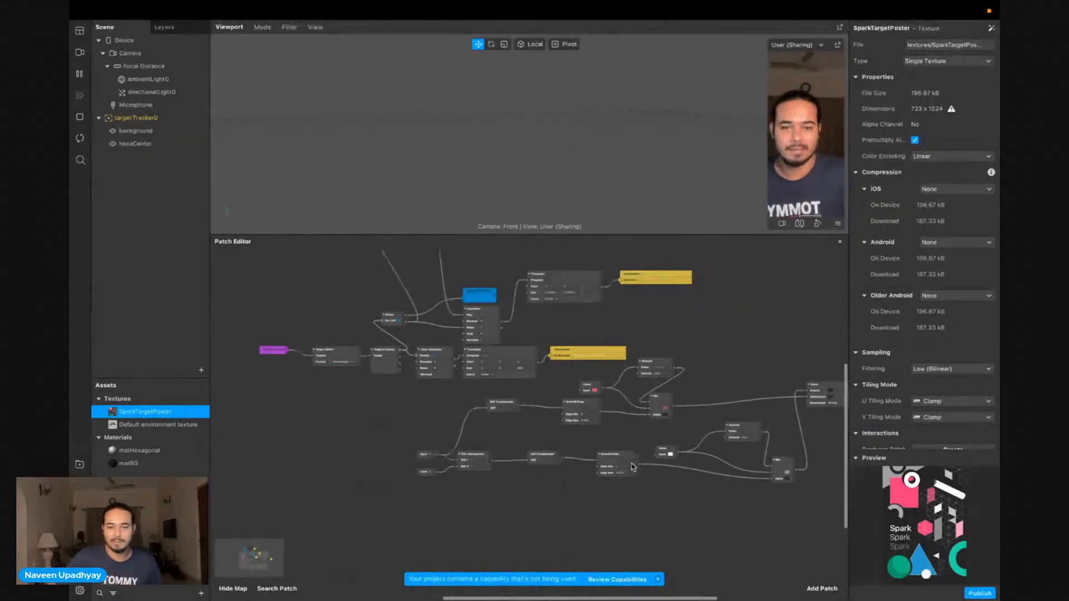
pyautogui.scroll(1, 448, 451)
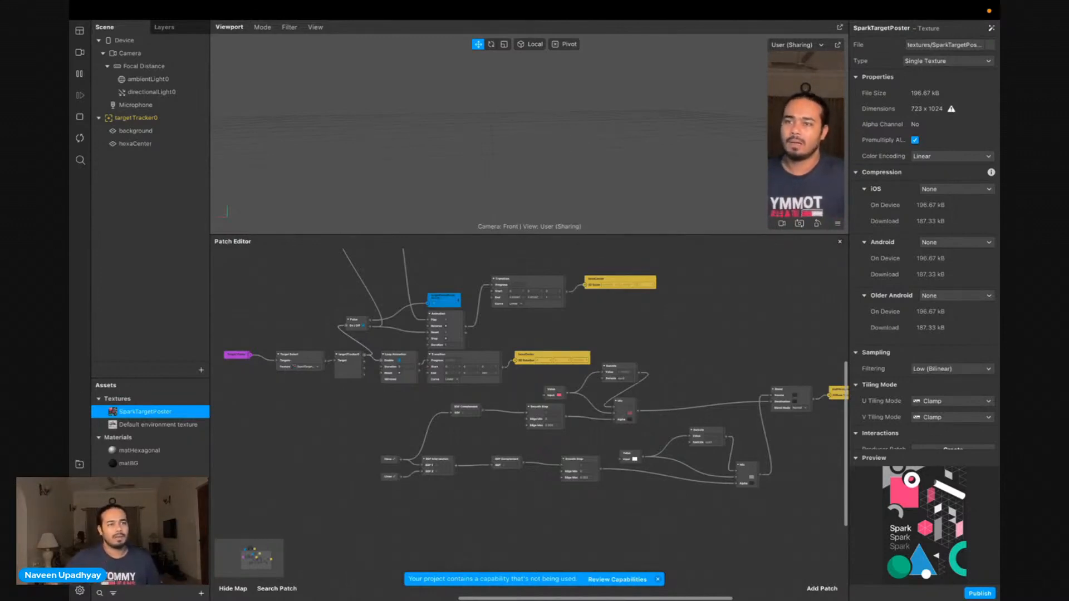
# Switch the simulated preview to the back camera and enlarge the viewport around the tracked poster
pyautogui.click(800, 224)
pyautogui.keyDown('alt'); pyautogui.moveTo(482, 183); pyautogui.dragTo(494, 159); pyautogui.keyUp('alt')
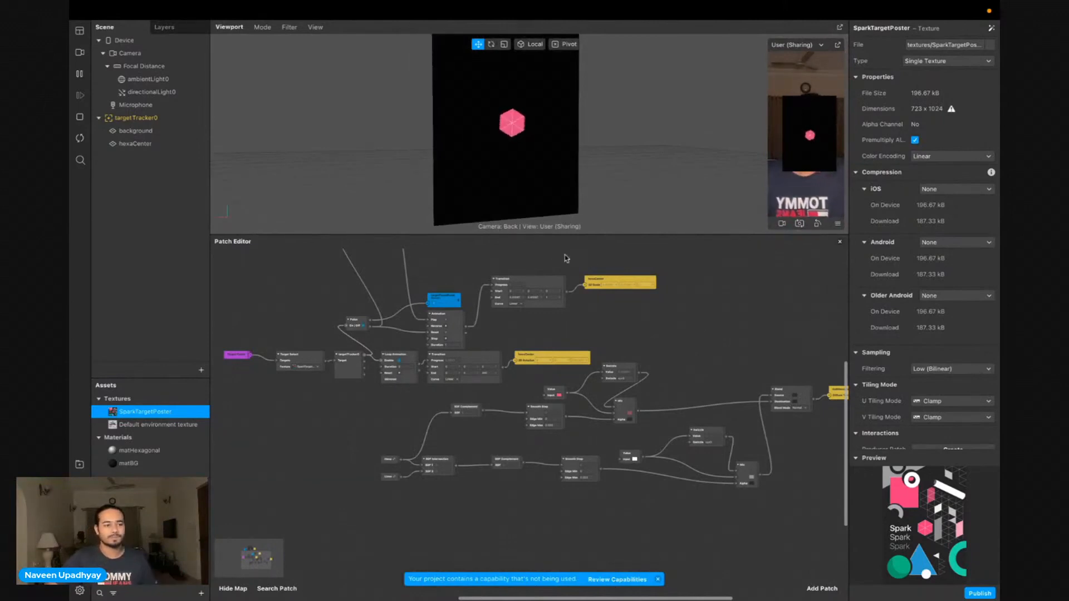
pyautogui.moveTo(520, 235); pyautogui.dragTo(515, 490)
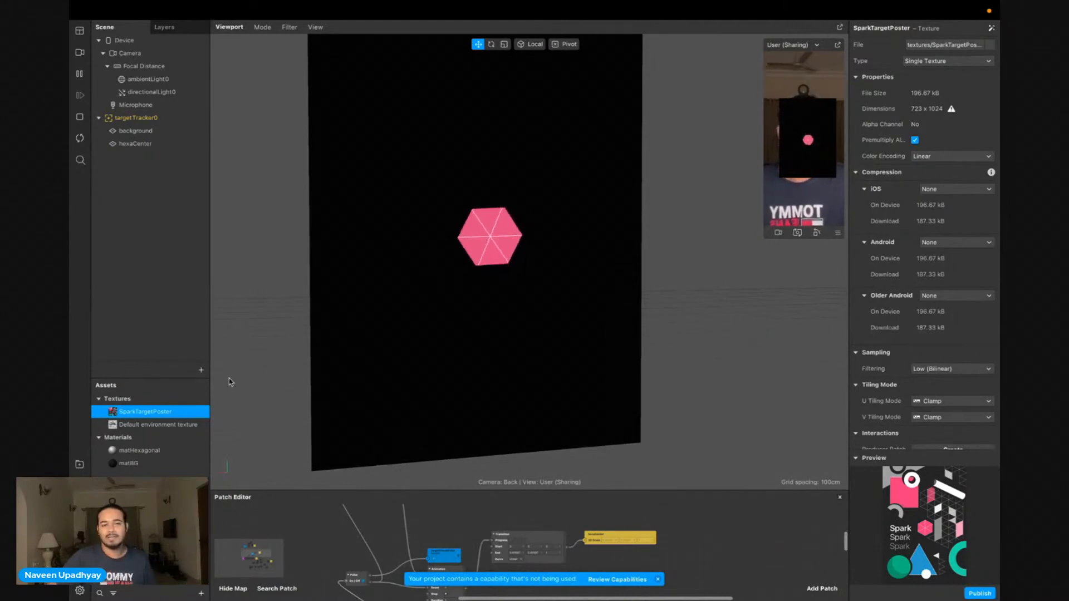
# Inspect the target tracker, its background plane from several angles, and the SparkTargetPoster texture
pyautogui.click(146, 105)
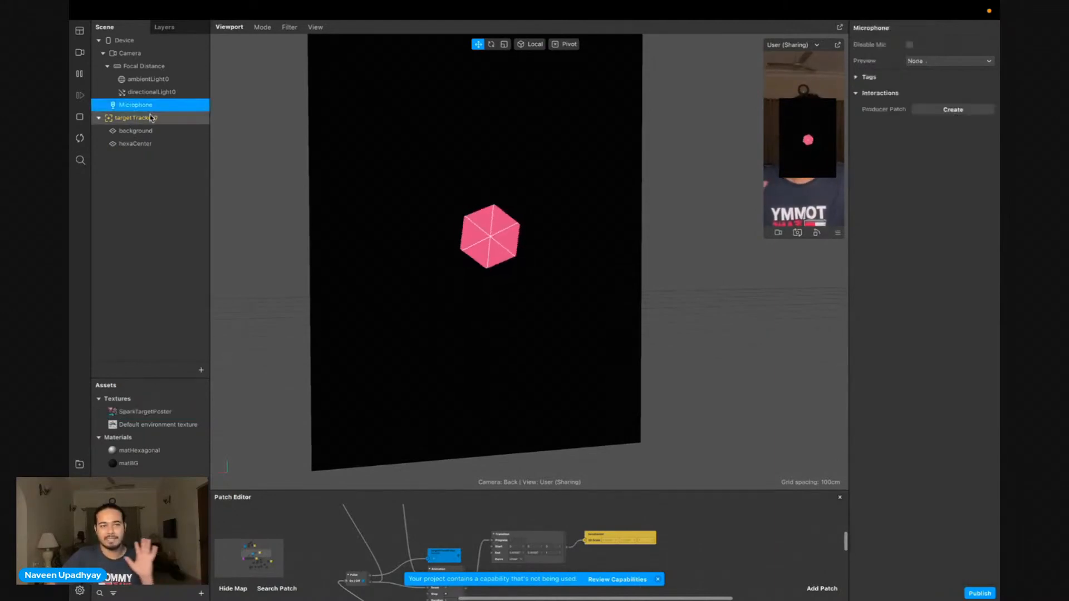
pyautogui.click(146, 117)
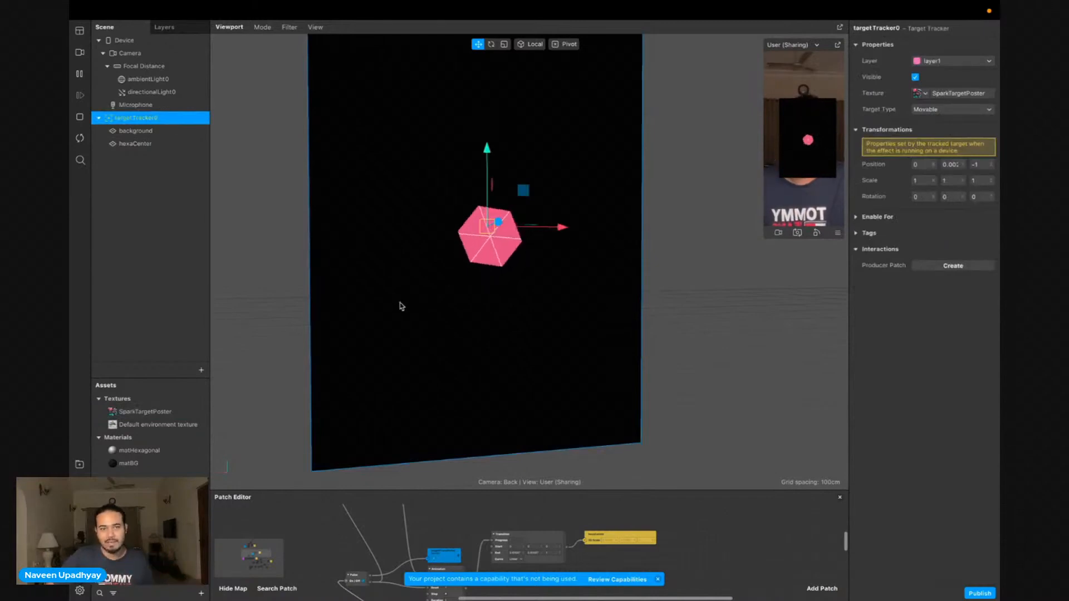
pyautogui.click(146, 131)
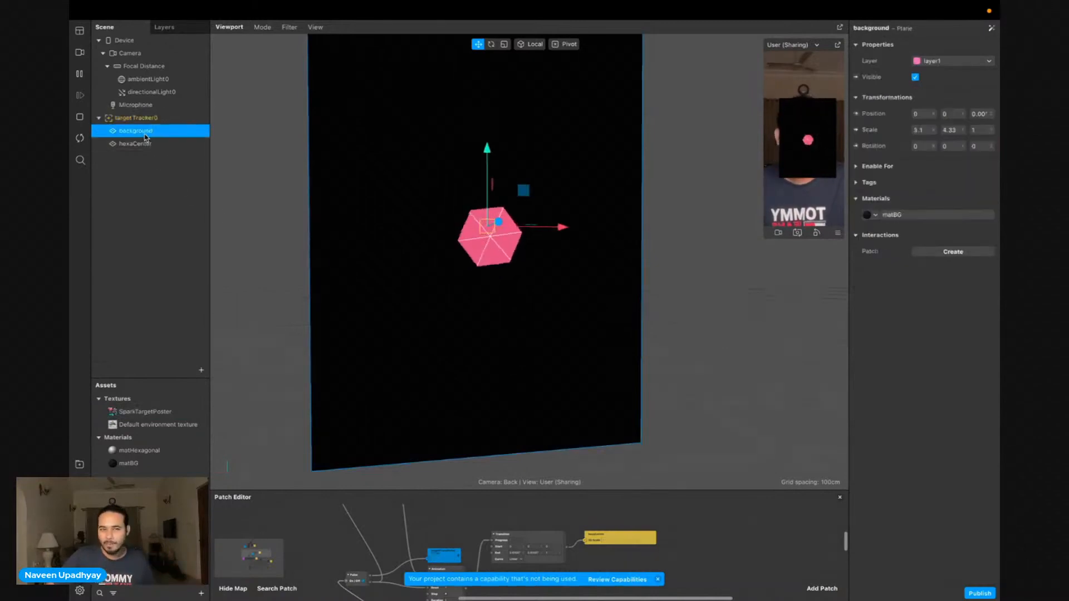
pyautogui.hscroll(-10, 533, 333)
pyautogui.hscroll(3, 529, 338)
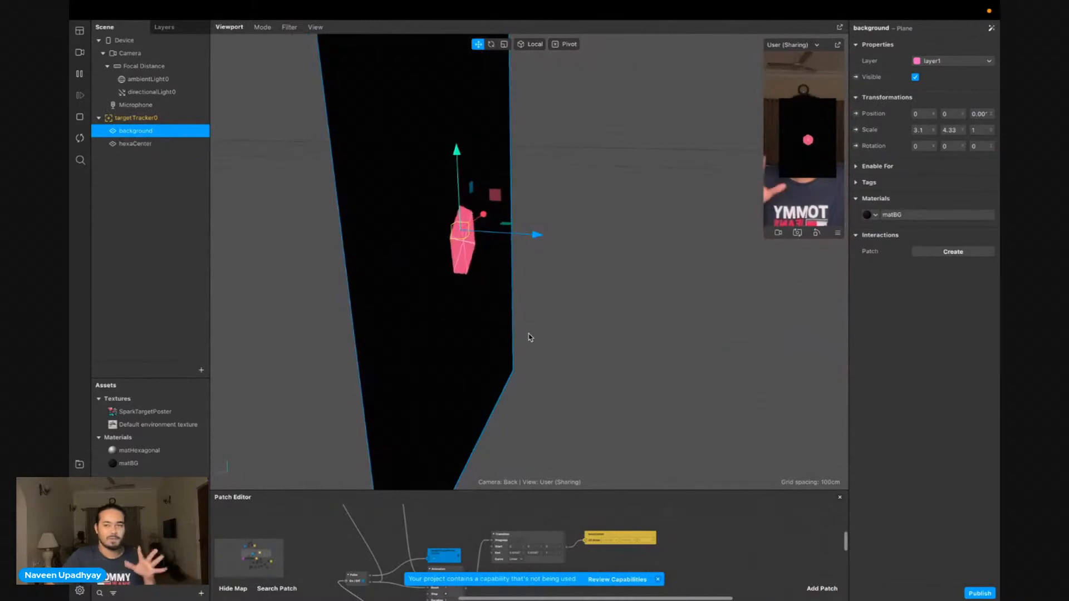
pyautogui.keyDown('alt'); pyautogui.moveTo(599, 337); pyautogui.dragTo(474, 303); pyautogui.keyUp('alt')
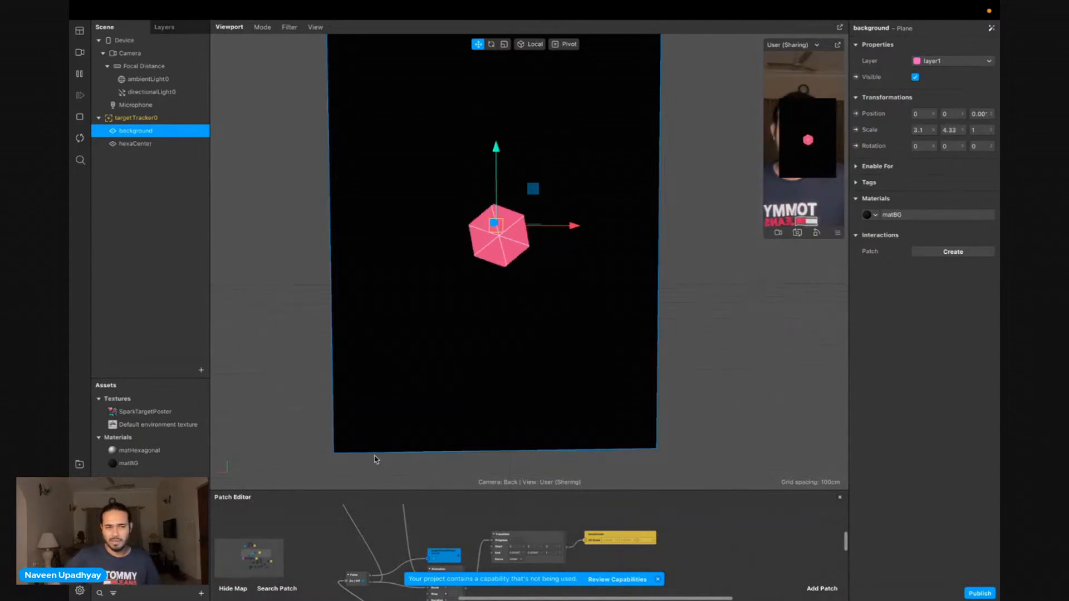
pyautogui.click(145, 412)
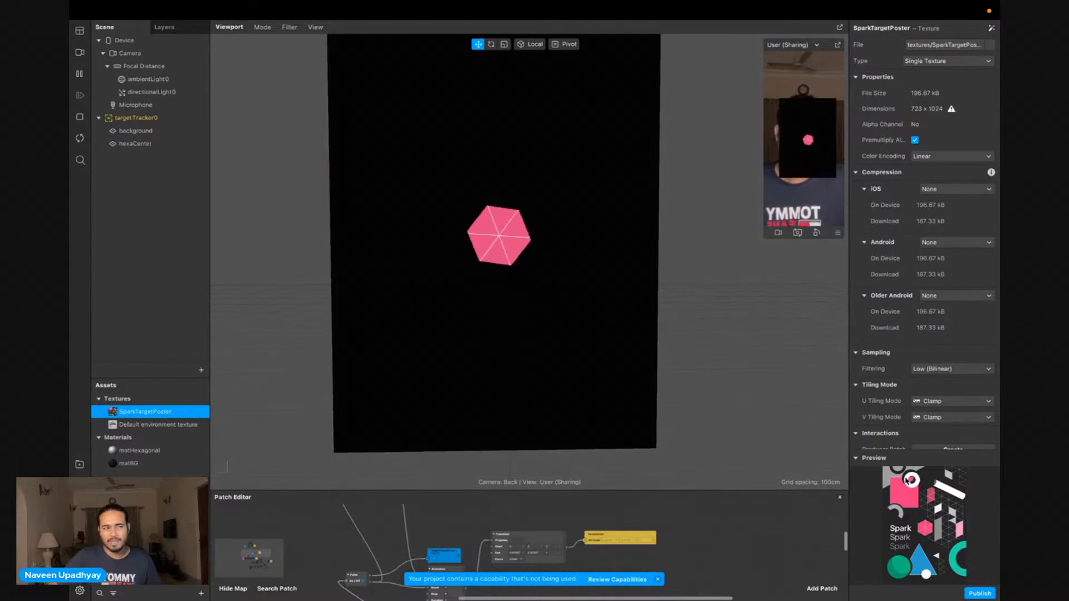
# Enlarge the patch editor and add an SDF Circle patch in an empty area of the graph
pyautogui.moveTo(700, 491); pyautogui.dragTo(674, 158)
pyautogui.scroll(-2, 540, 420)
pyautogui.scroll(10, 540, 420)
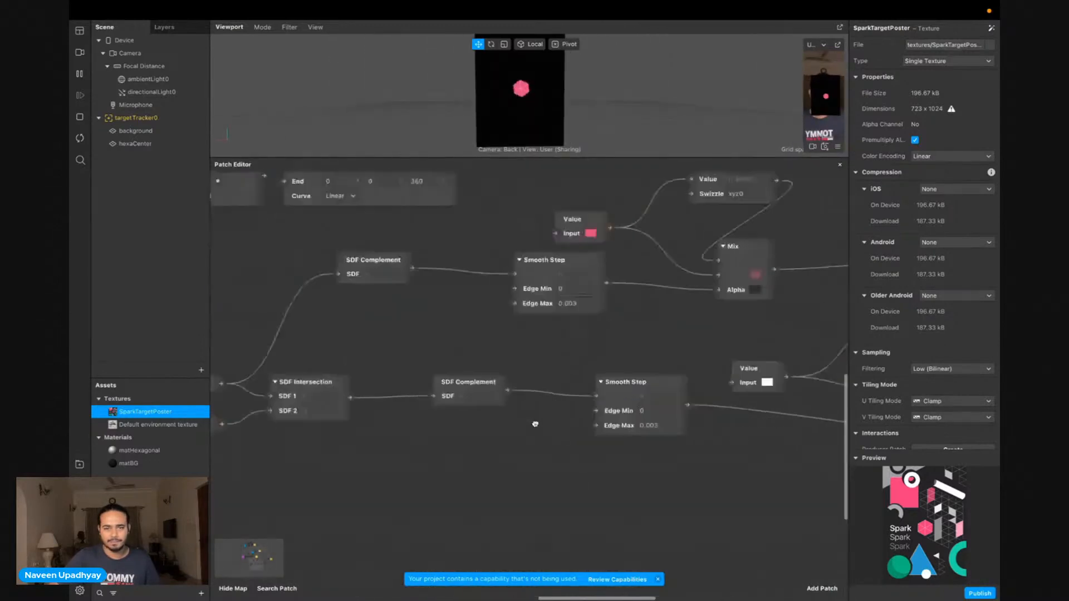
pyautogui.doubleClick(429, 341)
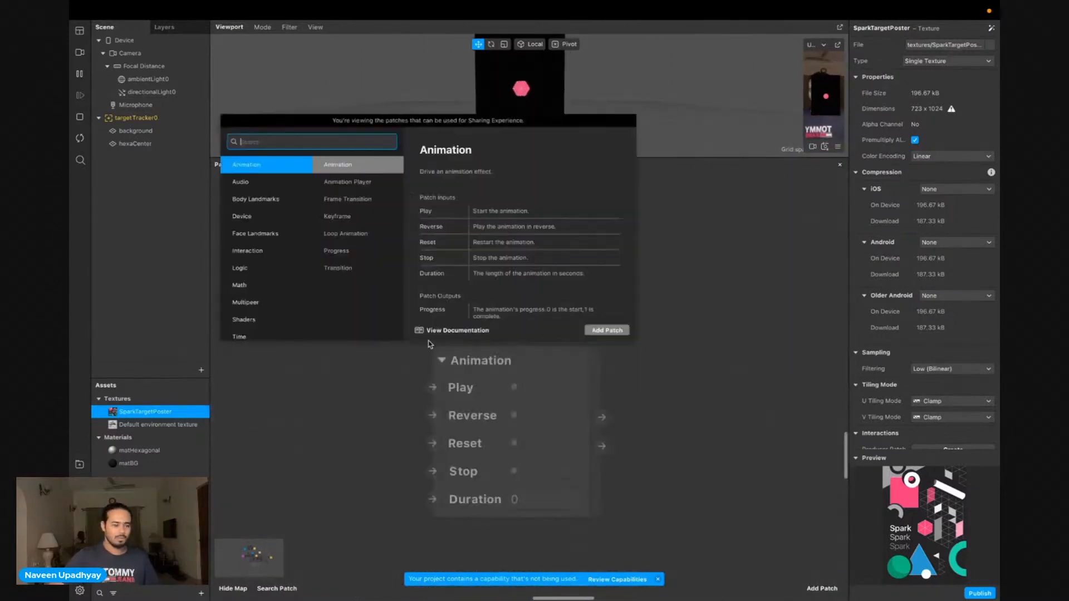
pyautogui.write('sdf cir')
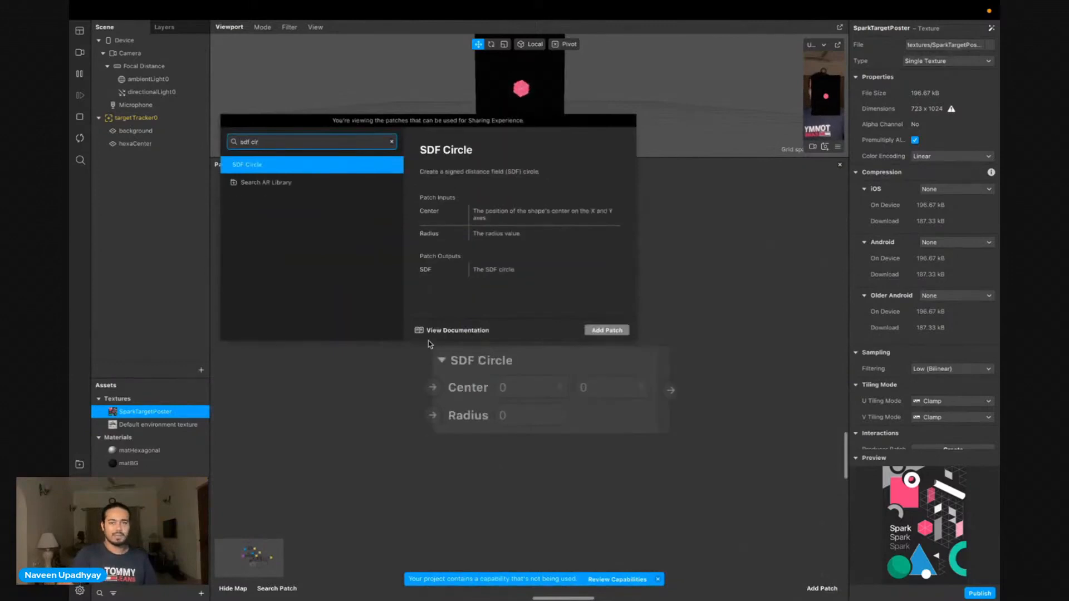
pyautogui.press('Return')
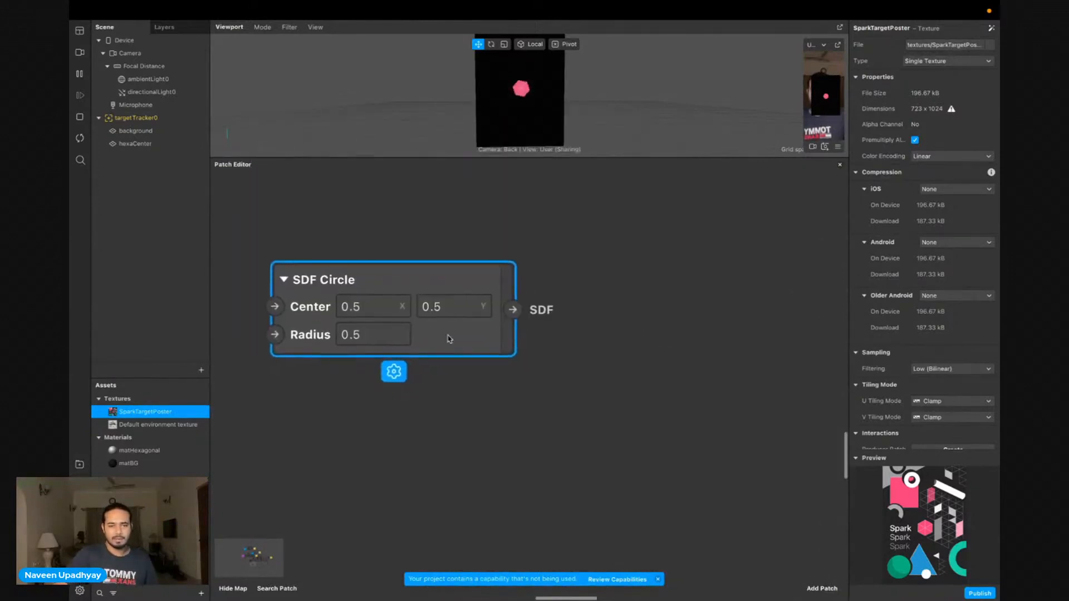
# Add an SDF Complement patch connected to the SDF Circle's output
pyautogui.moveTo(513, 309); pyautogui.dragTo(562, 313)
pyautogui.write('sdf')
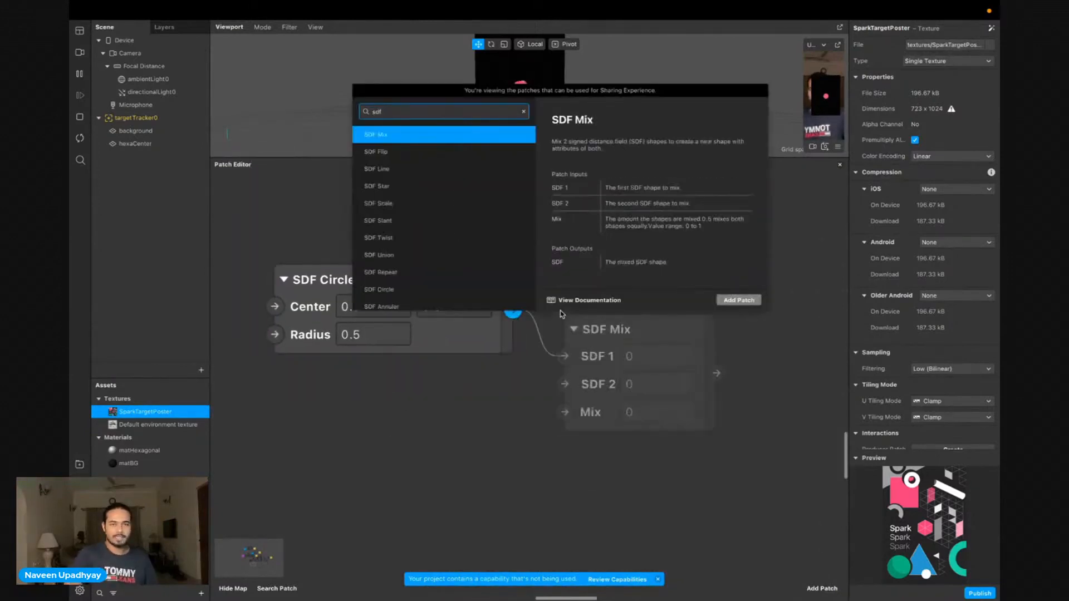
pyautogui.write(' c')
pyautogui.press('Down')
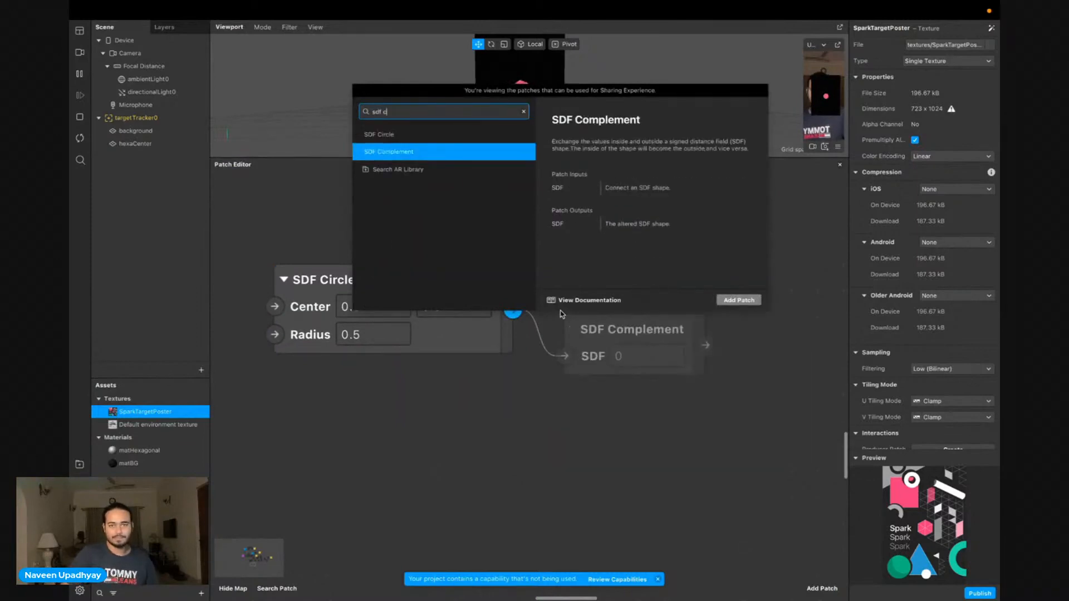
pyautogui.press('Return')
# Add a Smooth Step patch fed by the new SDF Complement and move it closer to that patch
pyautogui.moveTo(511, 328); pyautogui.dragTo(593, 327)
pyautogui.write('sd')
pyautogui.press('BackSpace')
pyautogui.press('BackSpace')
pyautogui.write('smoo')
pyautogui.press('Return')
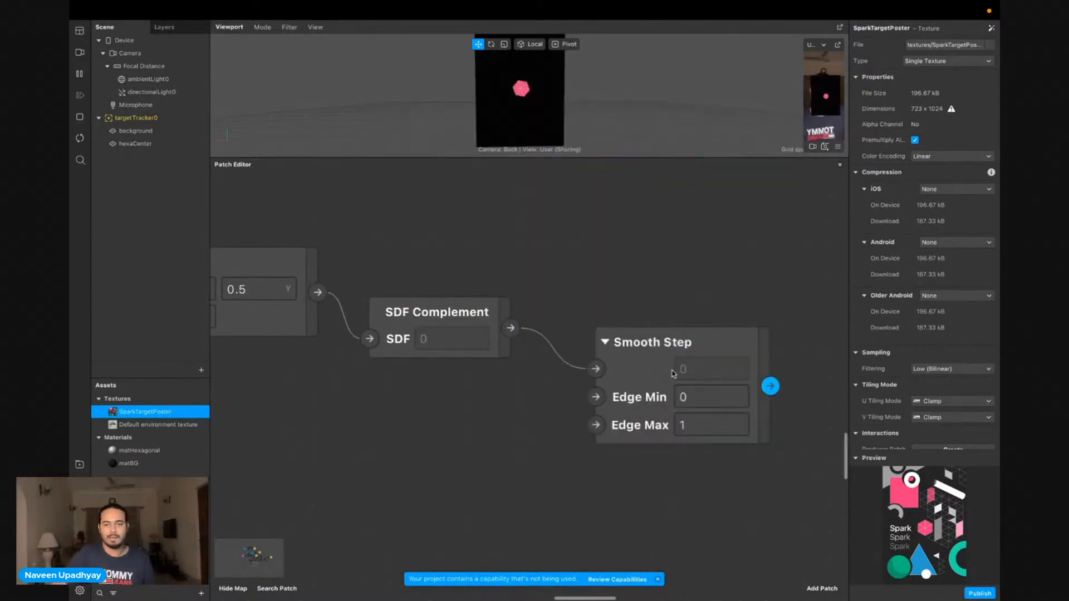
pyautogui.moveTo(666, 368); pyautogui.dragTo(611, 341)
# Set the new Smooth Step patch's Edge Max to 0.003
pyautogui.click(677, 397)
pyautogui.press('BackSpace')
pyautogui.write('.')
pyautogui.write('.')
pyautogui.press('BackSpace')
pyautogui.write('003')
pyautogui.press('Return')
# Add a Shader Render patch connected to the new Smooth Step's output
pyautogui.scroll(-2, 679, 400)
pyautogui.moveTo(715, 321); pyautogui.dragTo(752, 334)
pyautogui.write('shad')
pyautogui.press('Down')
pyautogui.press('Return')
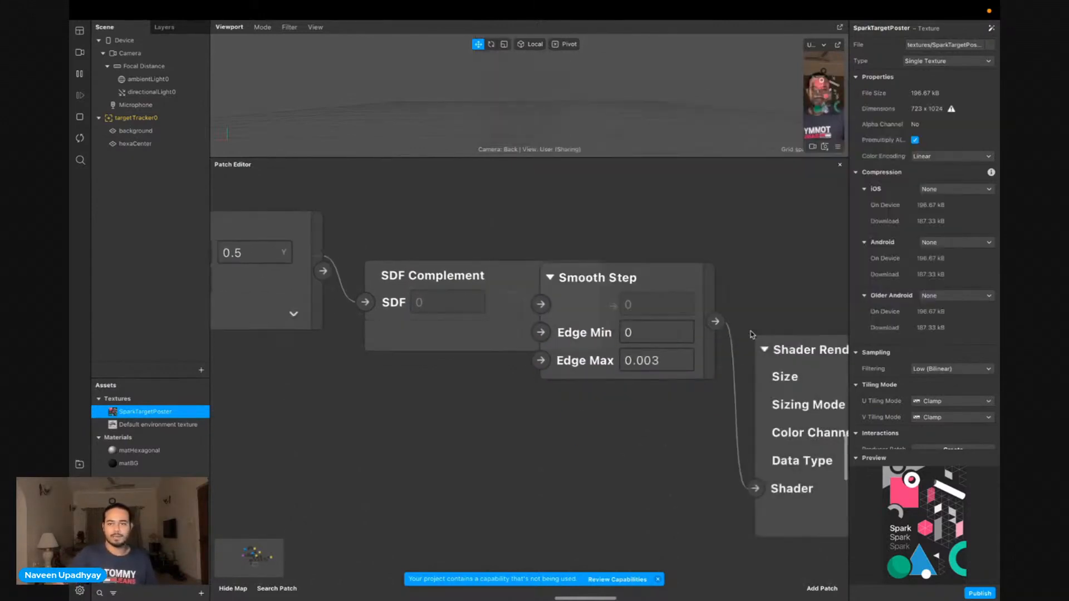
# Arrange the new SDF Complement, Smooth Step and Shader Render Pass patches in a row and expand the render pass preview
pyautogui.scroll(-5, 667, 400)
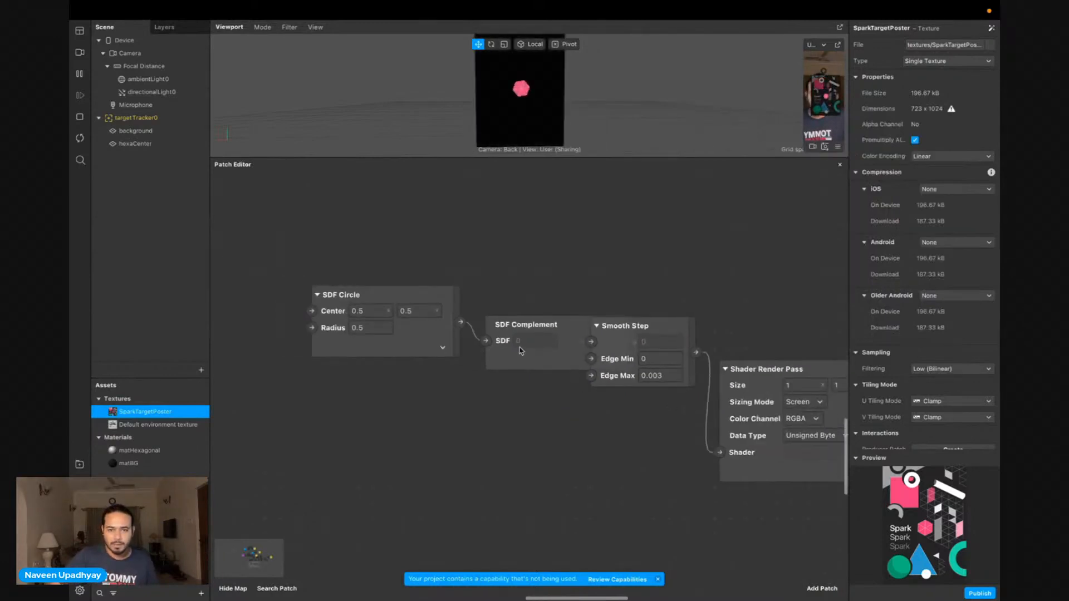
pyautogui.moveTo(520, 349); pyautogui.dragTo(501, 334)
pyautogui.moveTo(374, 260); pyautogui.dragTo(442, 347)
pyautogui.click(468, 392)
pyautogui.moveTo(434, 242); pyautogui.dragTo(709, 425)
pyautogui.moveTo(603, 348); pyautogui.dragTo(579, 201)
pyautogui.click(610, 292)
pyautogui.moveTo(759, 369); pyautogui.dragTo(707, 201)
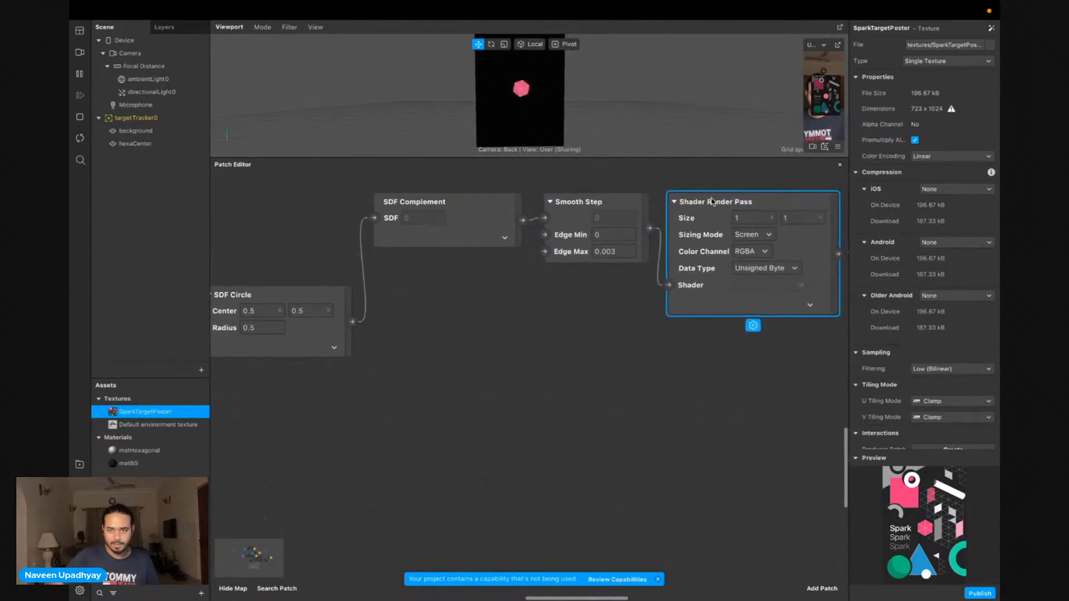
pyautogui.hscroll(1, 709, 202)
pyautogui.click(780, 306)
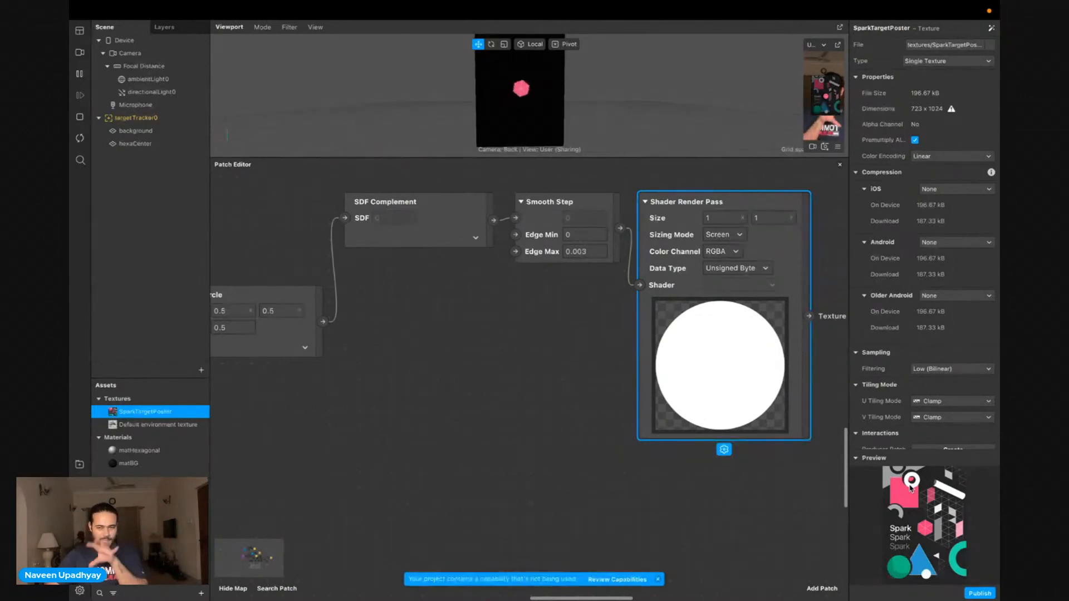
# Add an SDF Annular patch fed by the SDF Circle and connect its output to the SDF Complement's input
pyautogui.hscroll(-1, 351, 378)
pyautogui.moveTo(329, 326); pyautogui.dragTo(364, 361)
pyautogui.write('sdf ann')
pyautogui.press('Return')
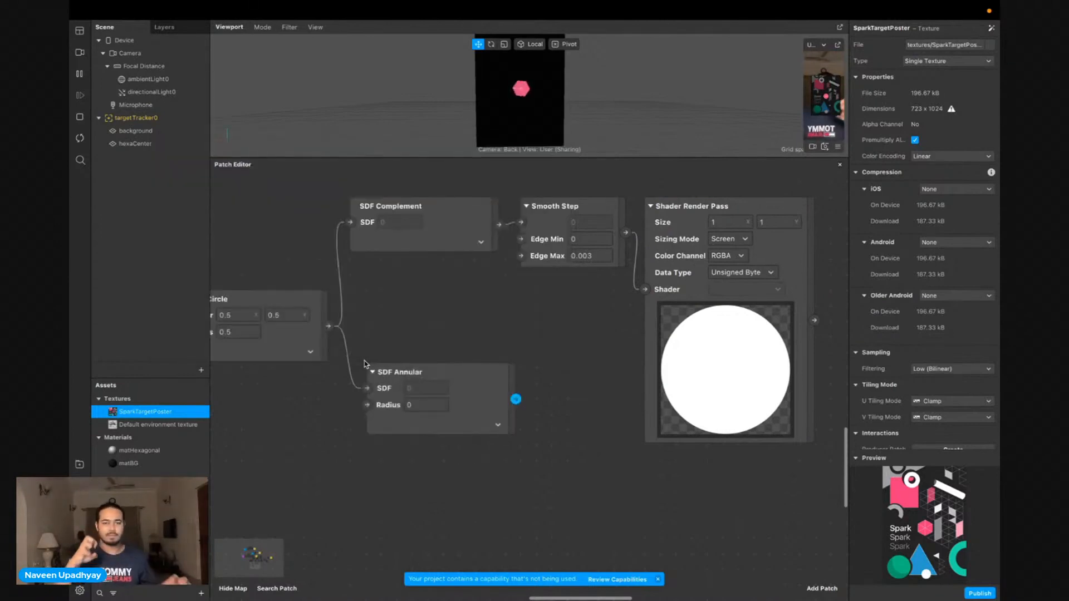
pyautogui.moveTo(516, 399); pyautogui.dragTo(351, 223)
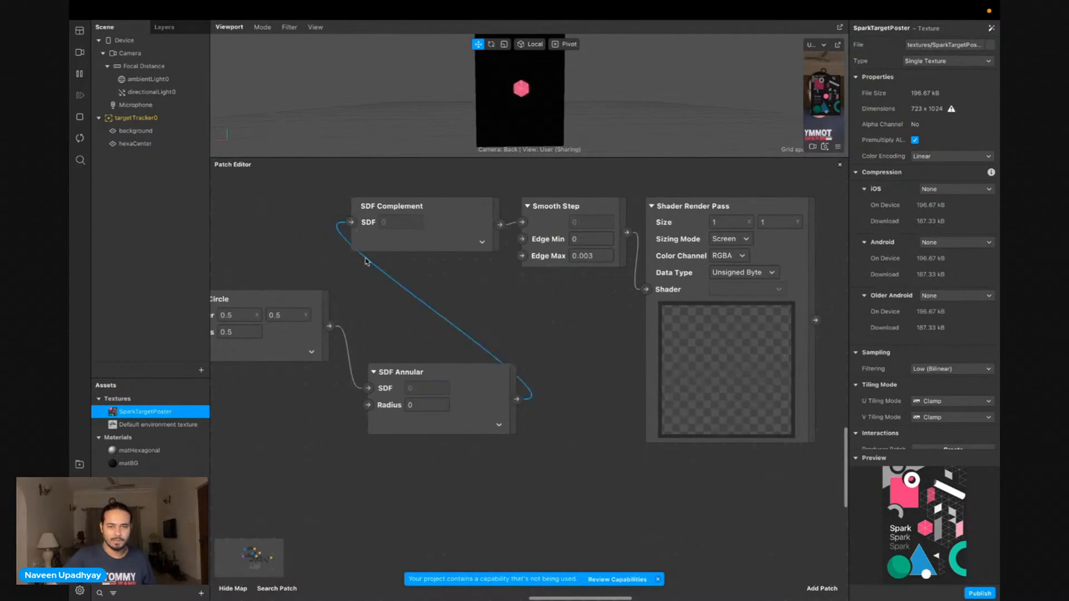
# Set the SDF Annular patch's Radius to 0.01
pyautogui.click(419, 406)
pyautogui.write('0.0')
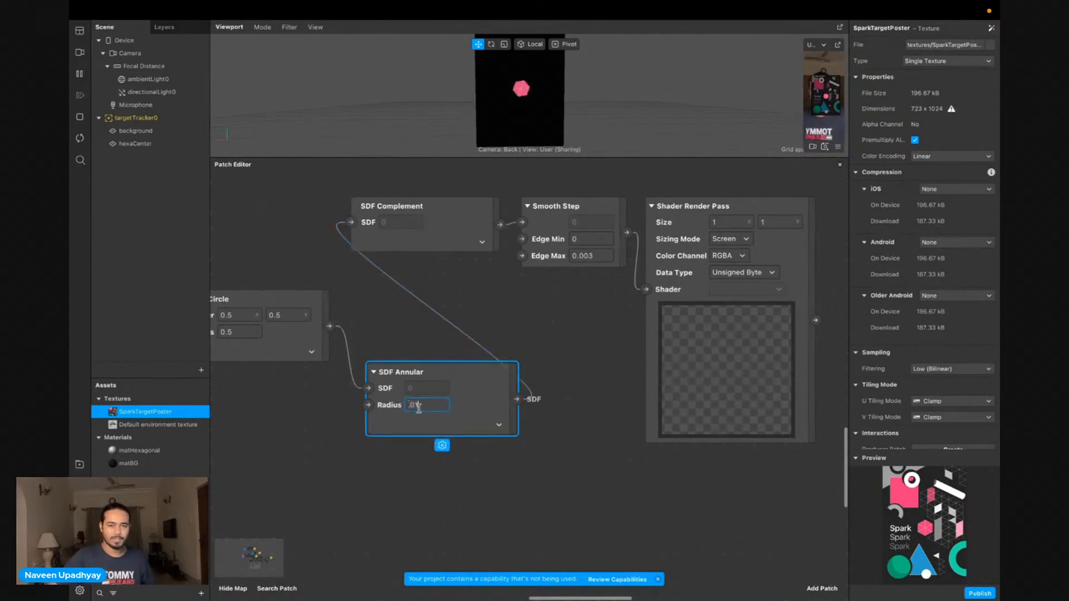
pyautogui.write('1')
pyautogui.press('Return')
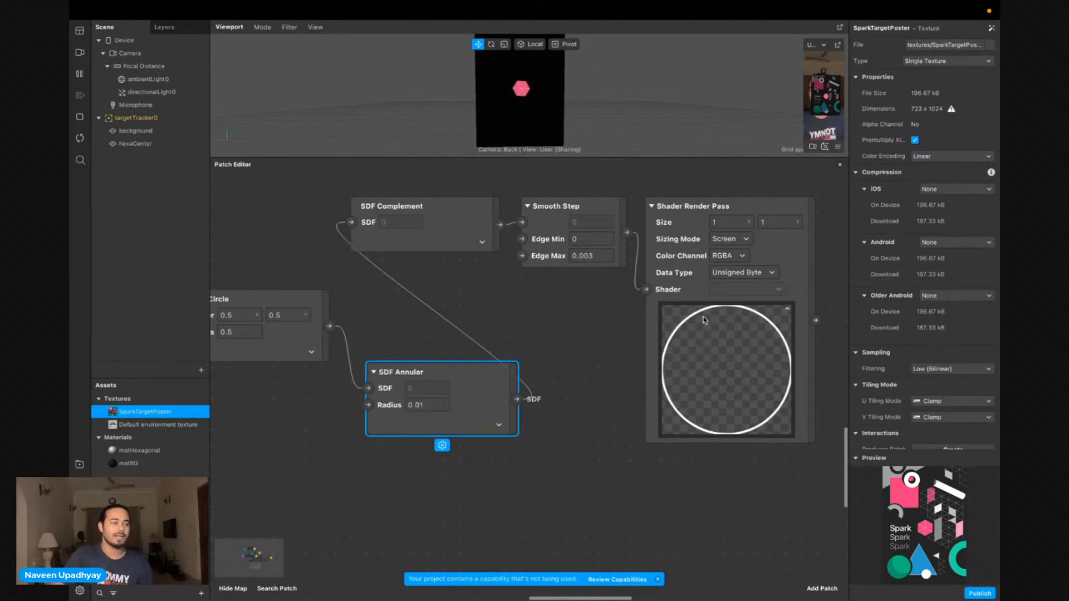
# Set the SDF Annular patch's Radius to 0.05 to thicken the ring
pyautogui.click(442, 404)
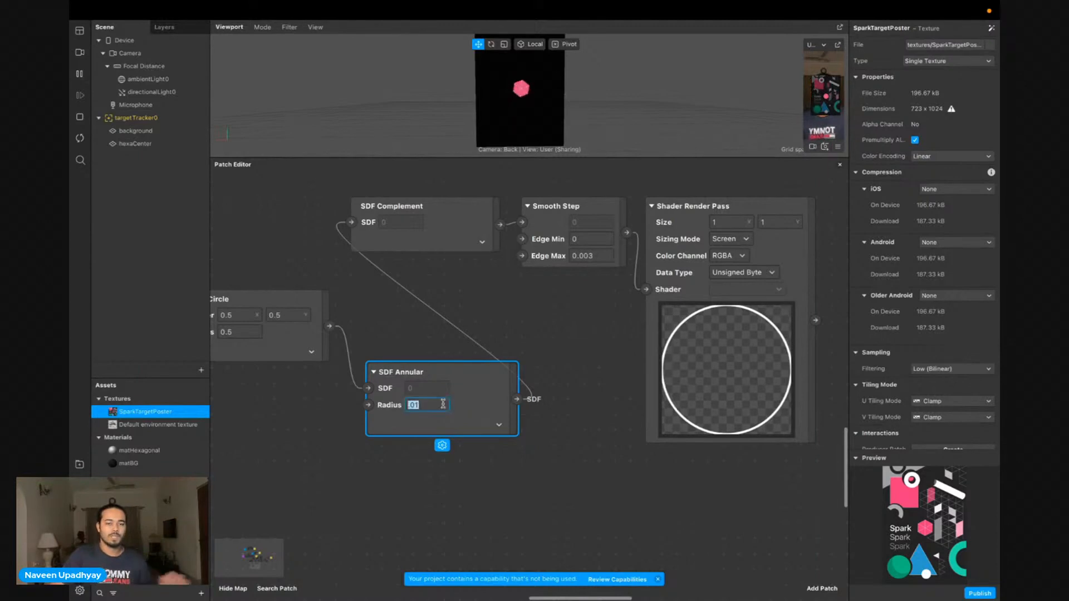
pyautogui.click(443, 404)
pyautogui.write('5')
pyautogui.press('Return')
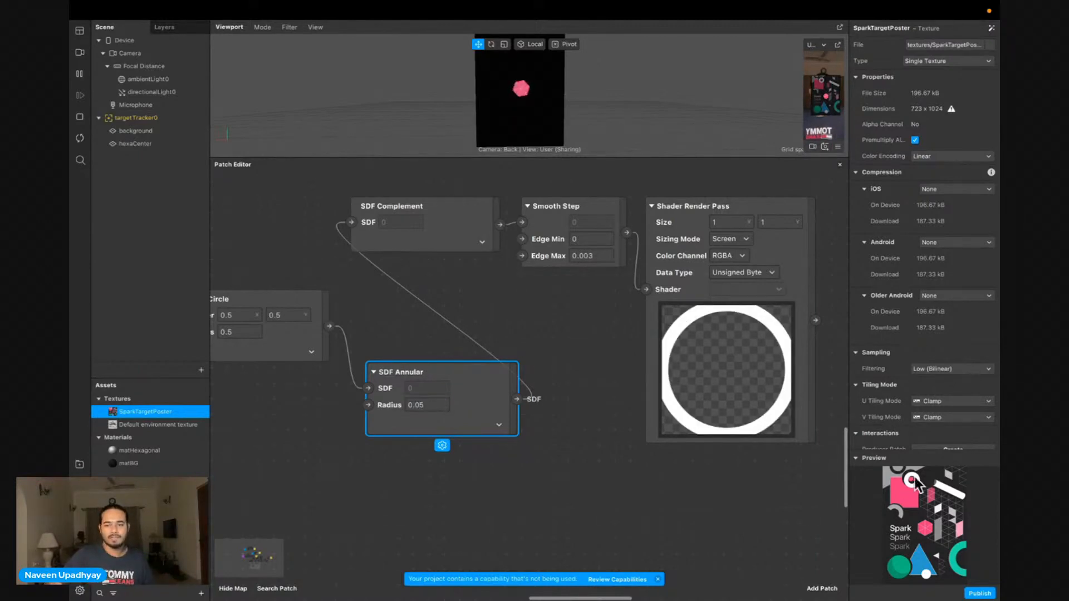
# Set the SDF Circle patch's Radius to 0.3
pyautogui.hscroll(-1, 229, 345)
pyautogui.click(262, 331)
pyautogui.write('.3')
pyautogui.press('Return')
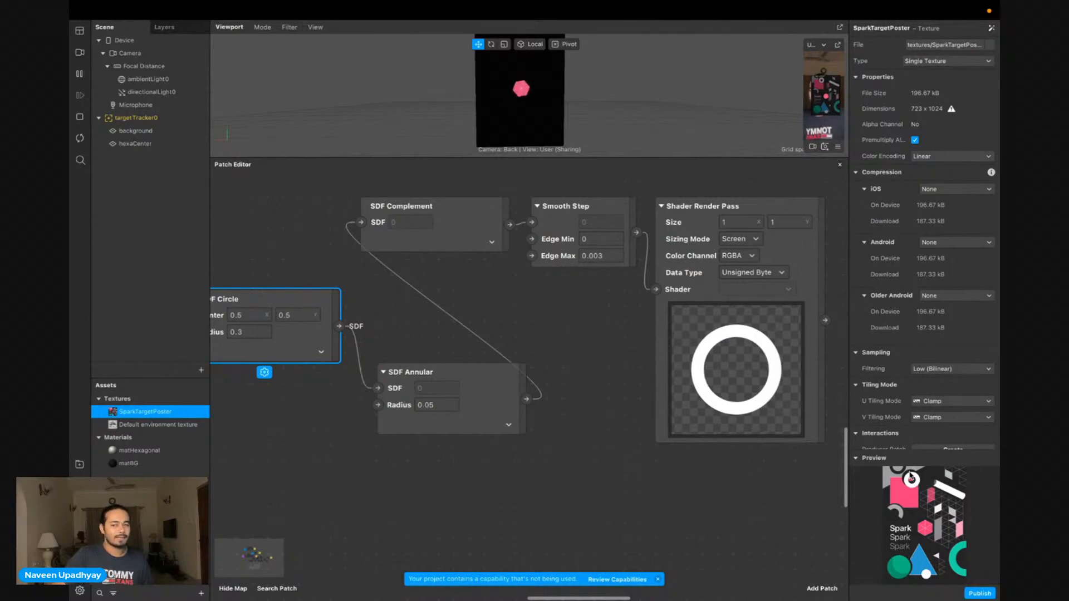
pyautogui.click(696, 481)
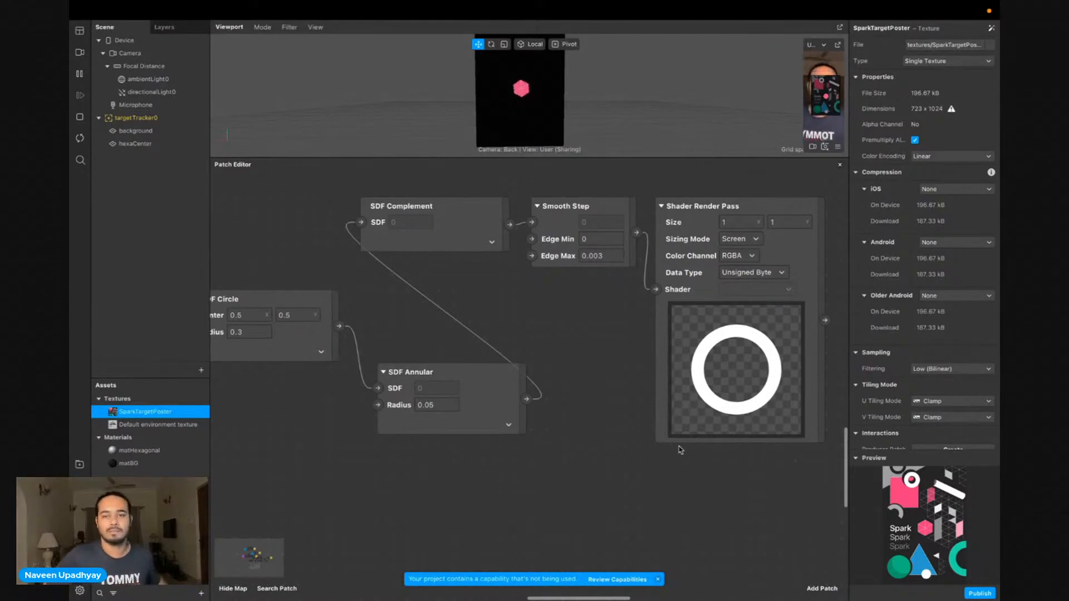
# Examine the existing SDF Intersection, SDF Complement, Smooth Step and Mix patch chains above the ring's patches
pyautogui.scroll(5, 693, 450)
pyautogui.hscroll(2, 693, 450)
pyautogui.scroll(5, 694, 450)
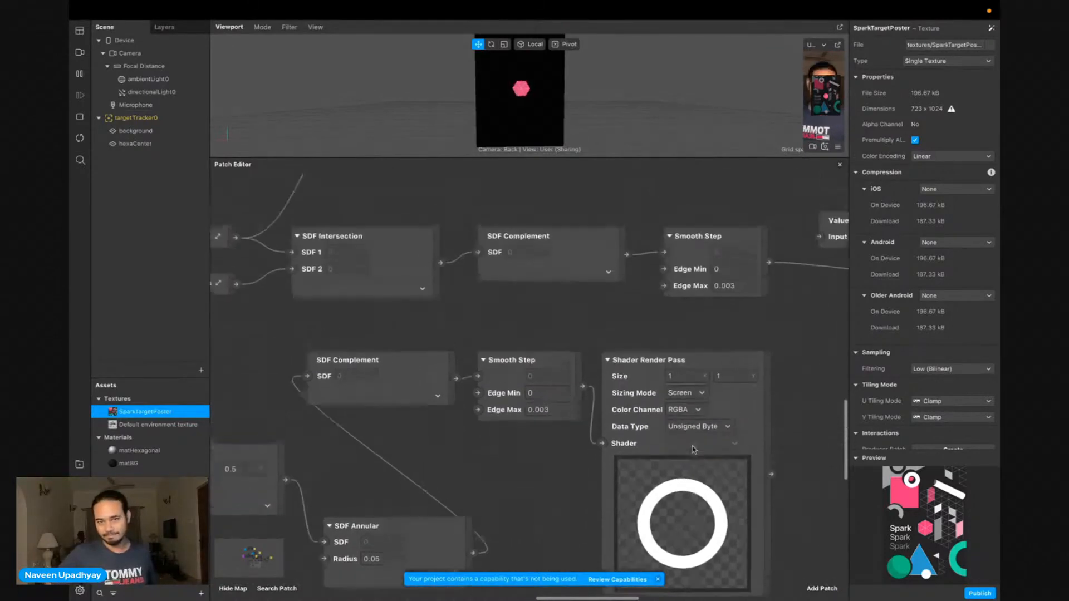
pyautogui.hscroll(5, 693, 450)
pyautogui.scroll(1, 693, 450)
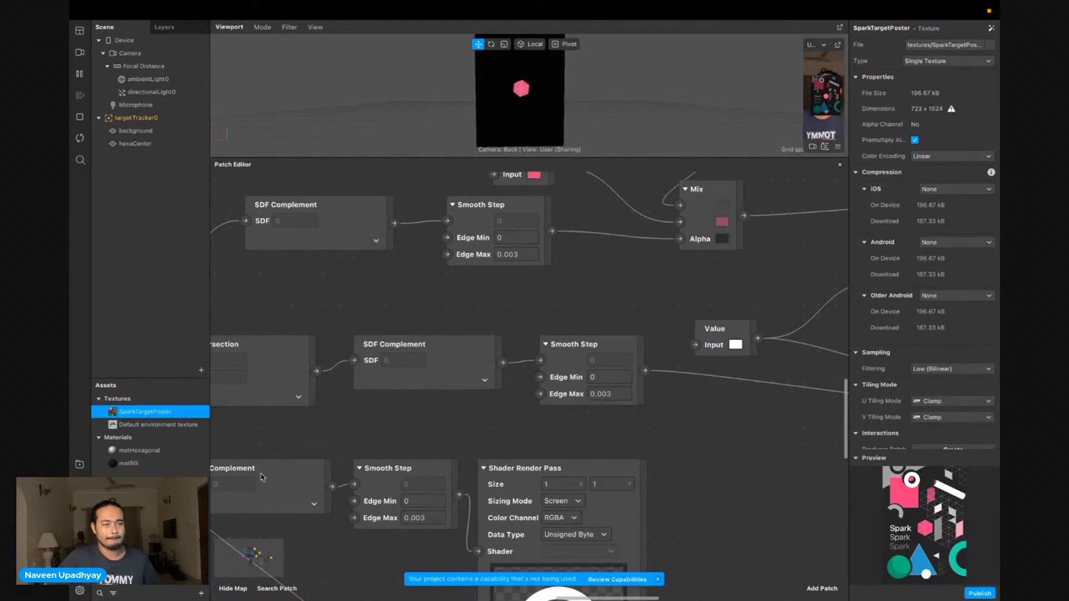
pyautogui.hscroll(-3, 363, 310)
pyautogui.scroll(-2, 366, 310)
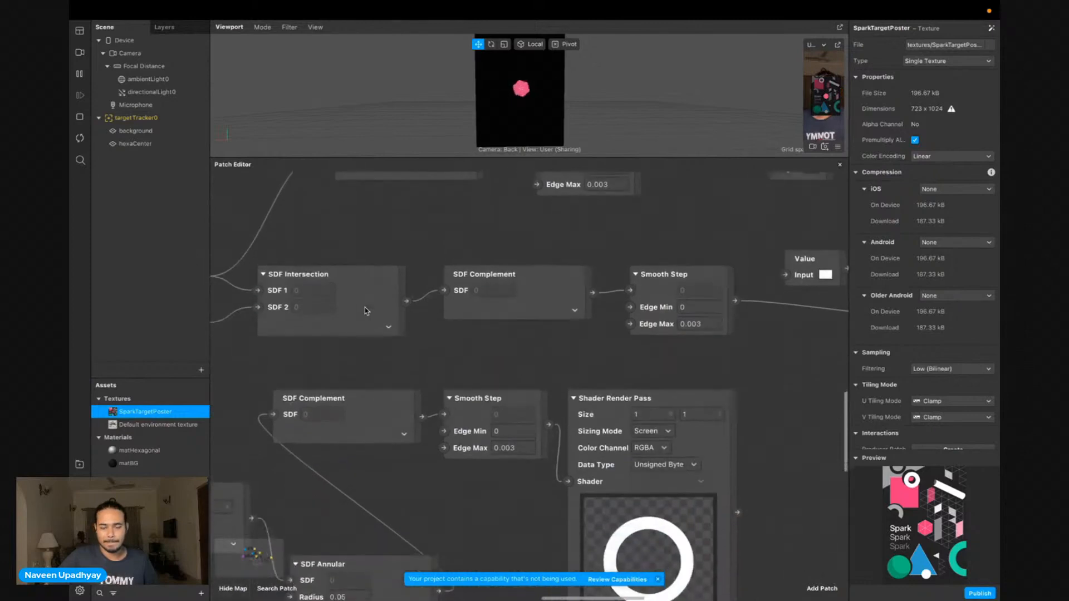
pyautogui.scroll(-4, 365, 311)
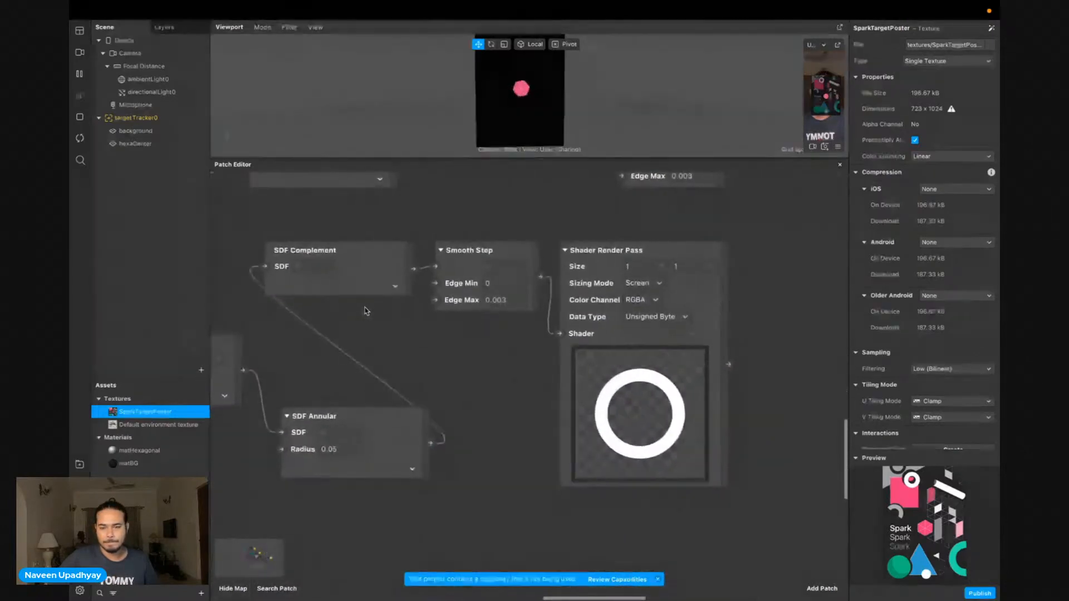
# Line up the SDF Annular patch beside the SDF Circle and place both ahead of the SDF Complement patch
pyautogui.scroll(1, 365, 311)
pyautogui.hscroll(-6, 401, 351)
pyautogui.moveTo(505, 477); pyautogui.dragTo(533, 418)
pyautogui.click(432, 453)
pyautogui.hscroll(-1, 434, 438)
pyautogui.click(475, 462)
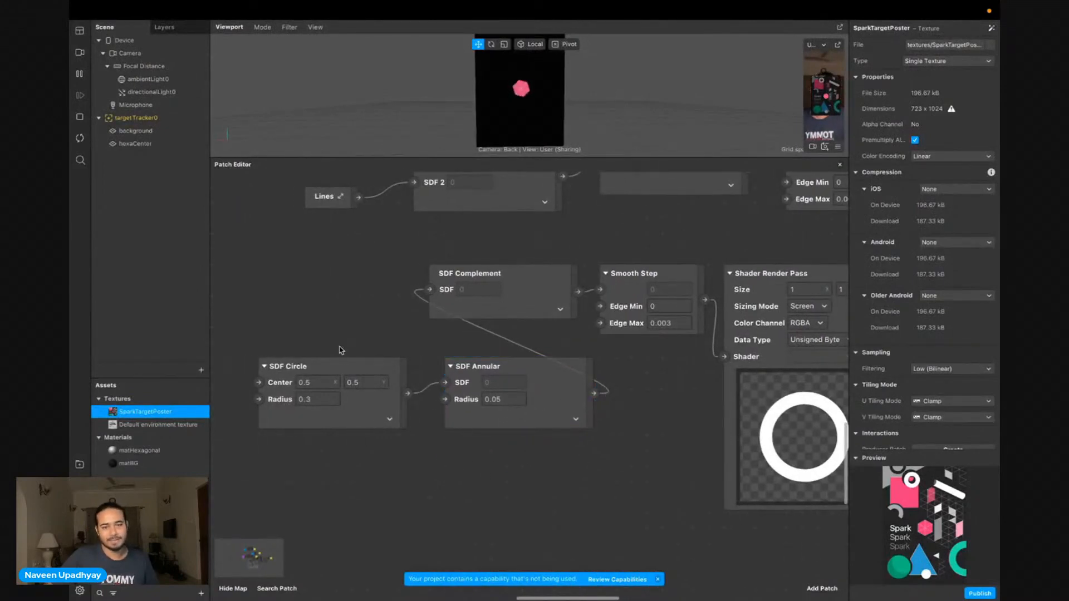
pyautogui.hscroll(-10, 337, 357)
pyautogui.moveTo(327, 407); pyautogui.dragTo(456, 420)
pyautogui.click(549, 446)
pyautogui.hscroll(13, 549, 446)
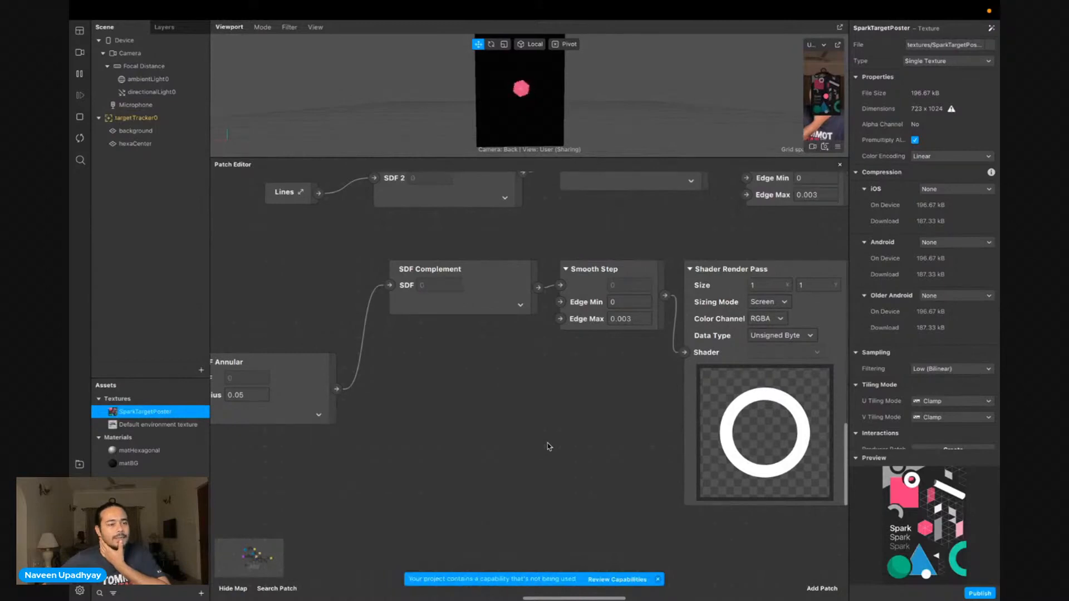
pyautogui.hscroll(1, 548, 446)
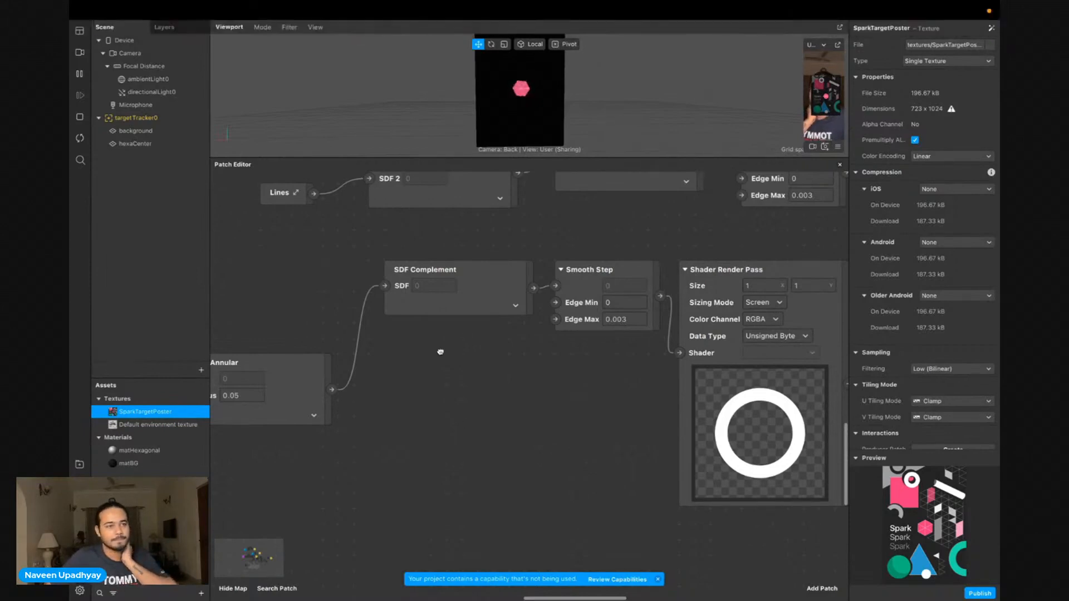
pyautogui.scroll(2, 441, 352)
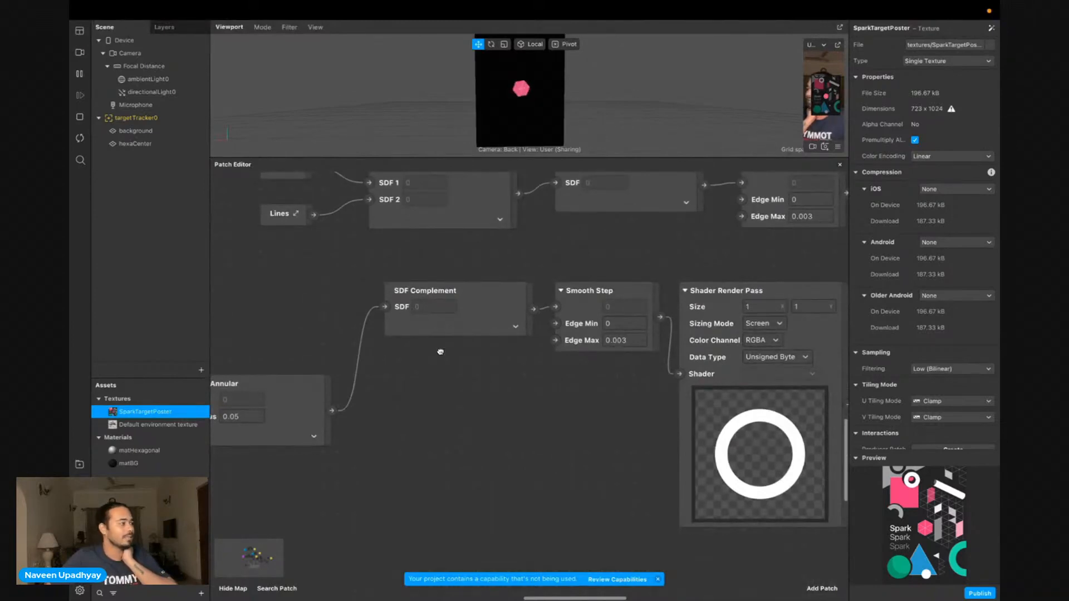
pyautogui.scroll(-3, 440, 351)
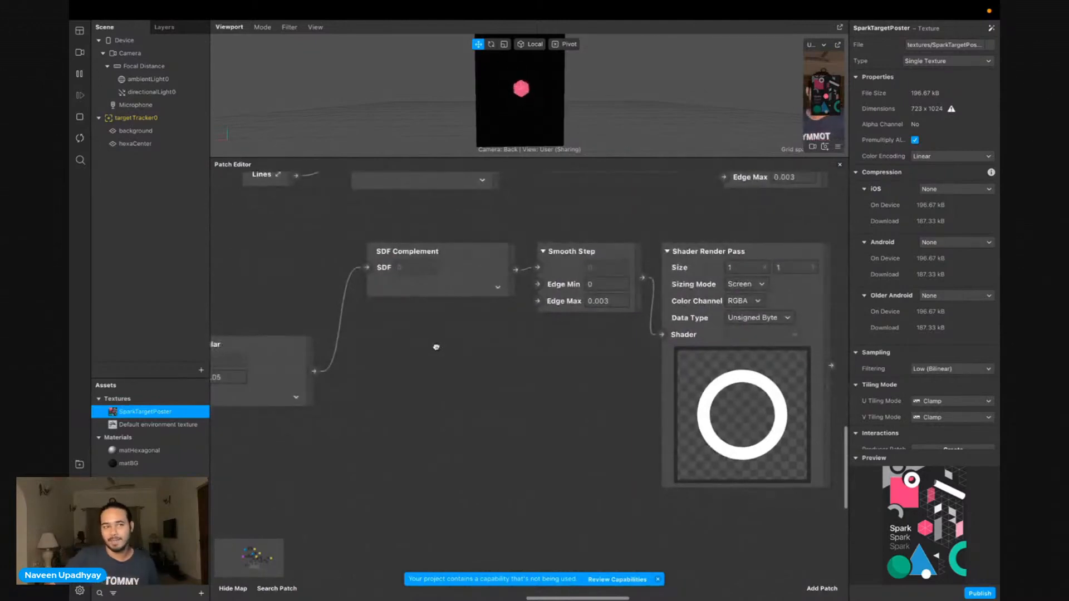